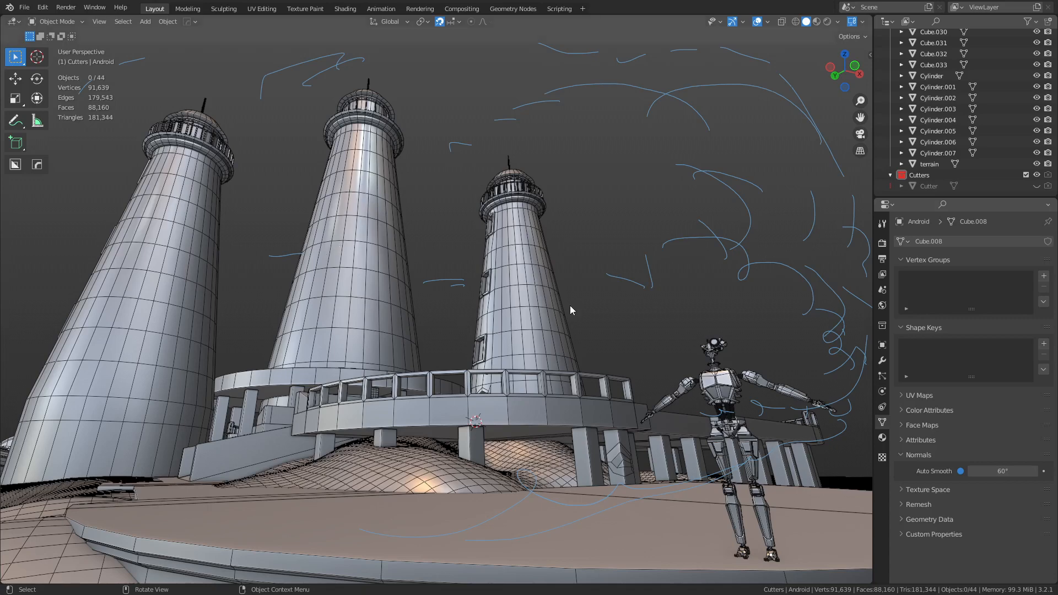
Step: Create a new empty scene separate from the lighthouse scene
{"action": "left_click", "coordinate": [929, 7]}
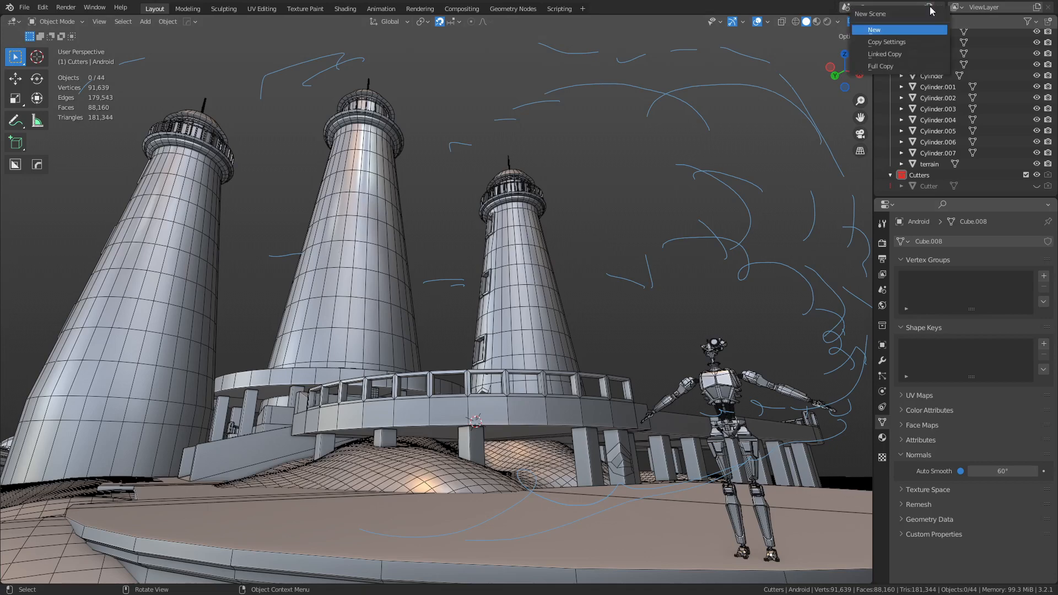
{"action": "left_click", "coordinate": [882, 31]}
{"action": "key", "text": "grave"}
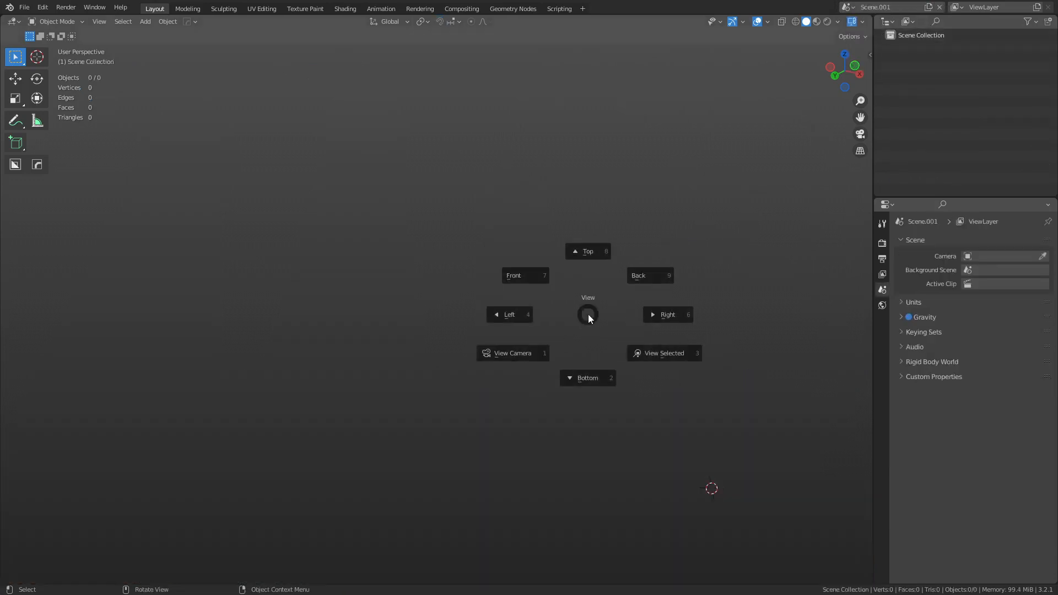
{"action": "key", "text": "shift+a"}
{"action": "mouse_move", "coordinate": [568, 335]}
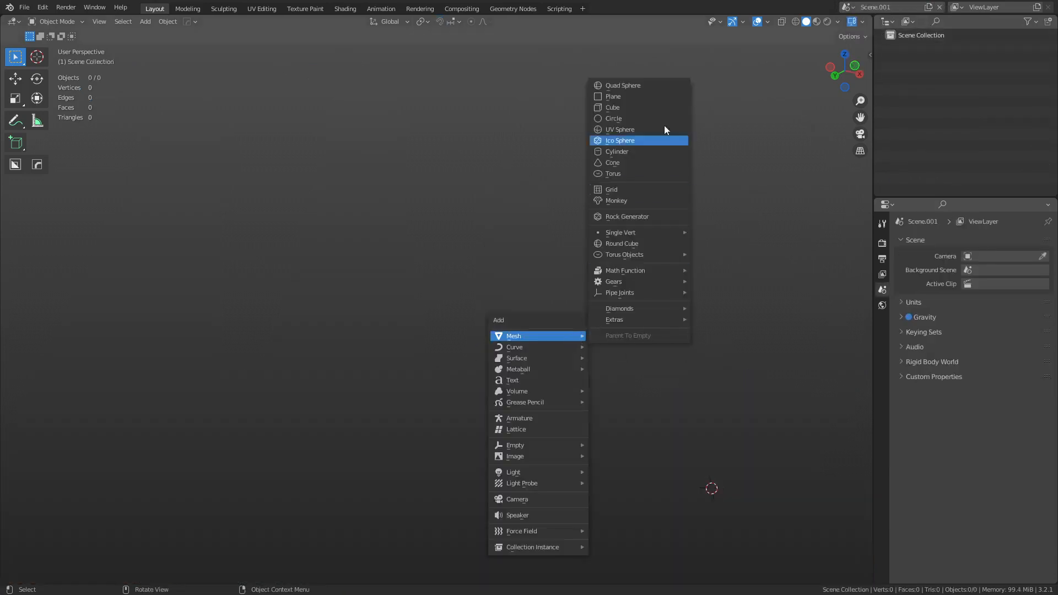
{"action": "left_click", "coordinate": [663, 105]}
{"action": "key", "text": "grave"}
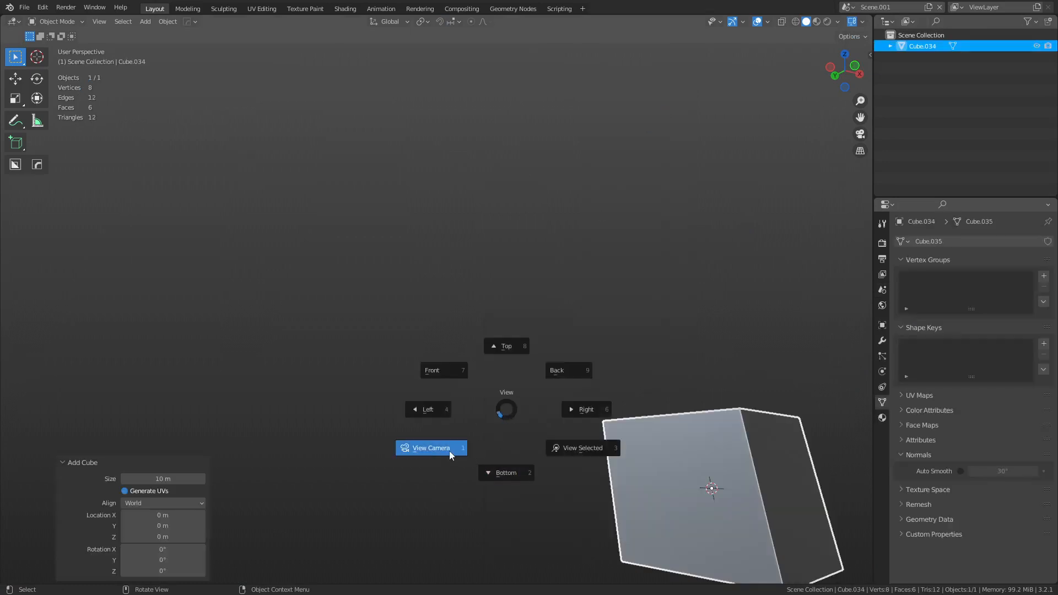
{"action": "left_click", "coordinate": [449, 449]}
{"action": "middle_click_drag", "start_coordinate": [483, 417], "coordinate": [551, 440]}
{"action": "key", "text": "f"}
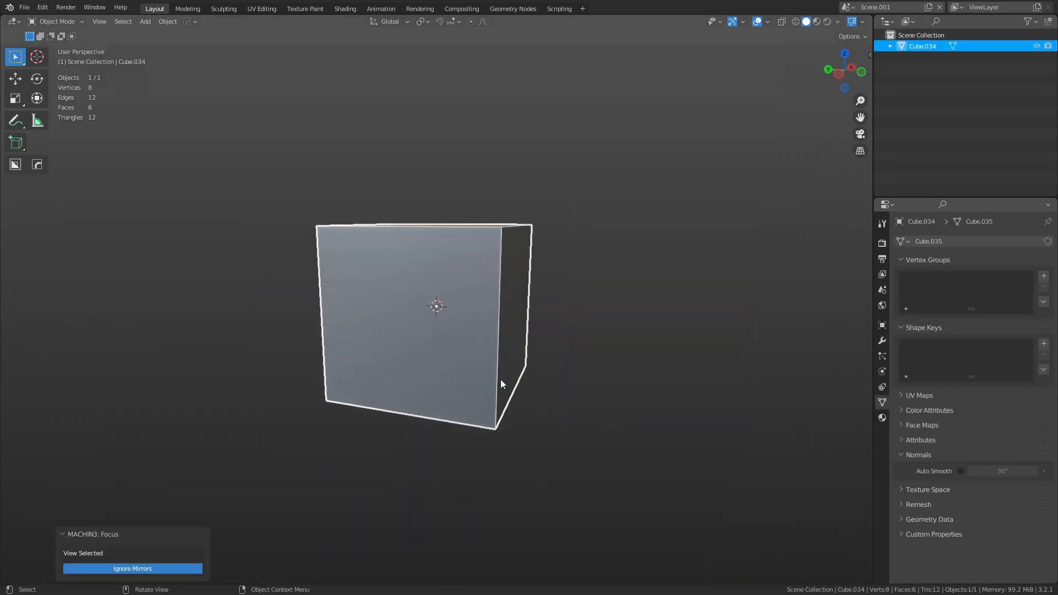
{"action": "middle_click_drag", "start_coordinate": [500, 379], "coordinate": [417, 411]}
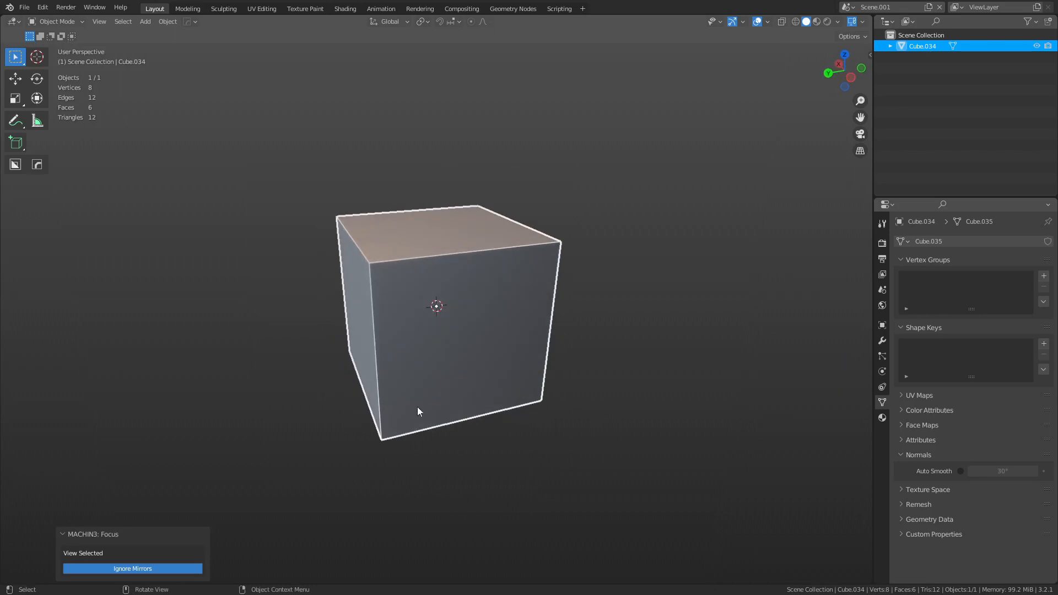
{"action": "key", "text": "x"}
{"action": "left_click", "coordinate": [474, 332]}
Step: Add a cube with a size of 2 m at the world origin
{"action": "key", "text": "shift+a"}
{"action": "mouse_move", "coordinate": [475, 333]}
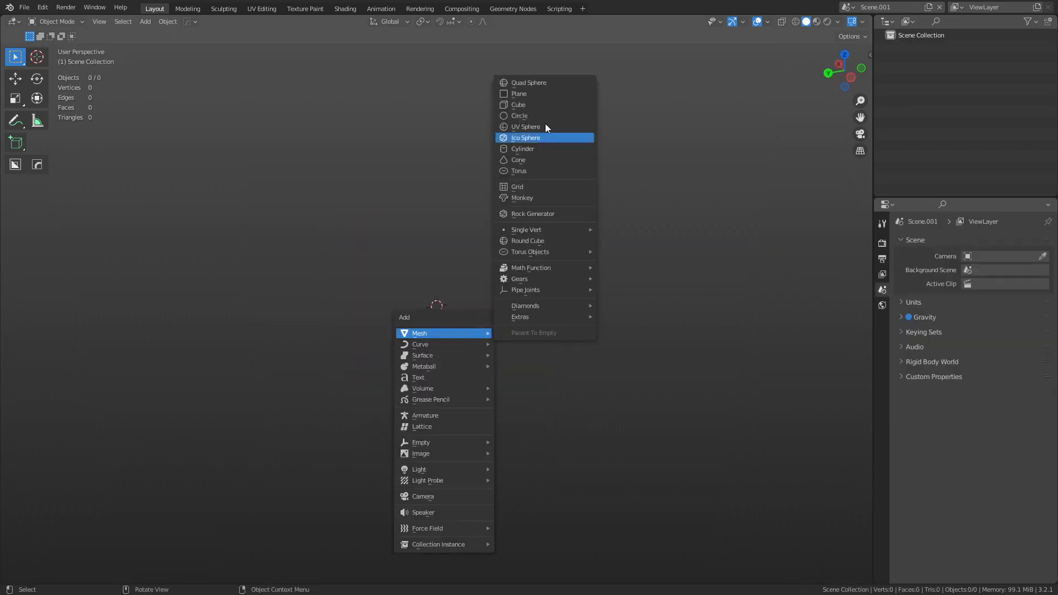
{"action": "left_click", "coordinate": [545, 104]}
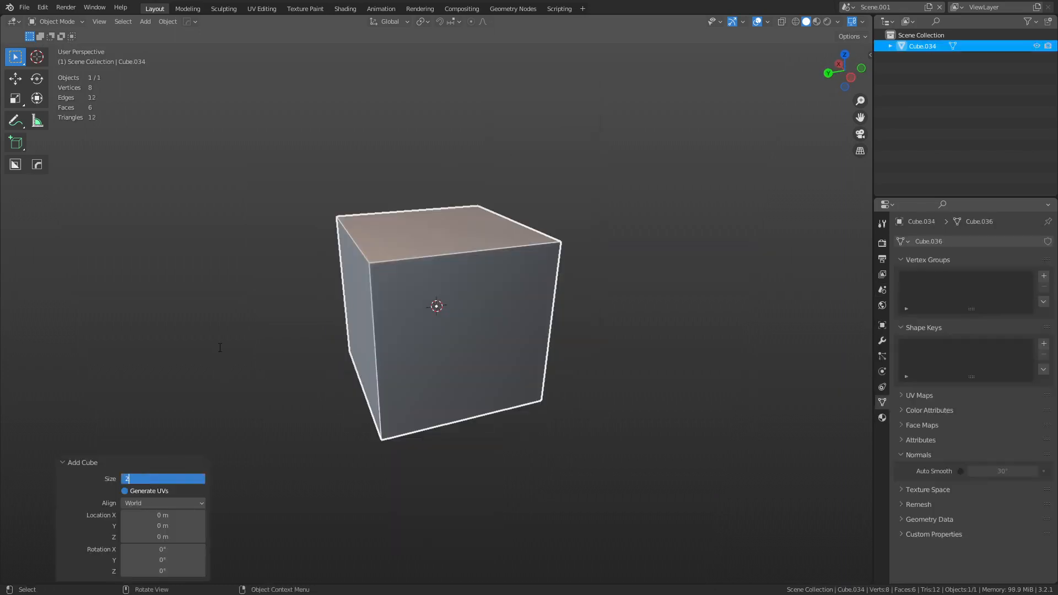
{"action": "key", "text": "Return"}
{"action": "key", "text": "grave"}
{"action": "left_click", "coordinate": [556, 369]}
{"action": "scroll", "coordinate": [557, 369], "scroll_direction": "down", "scroll_amount": 5}
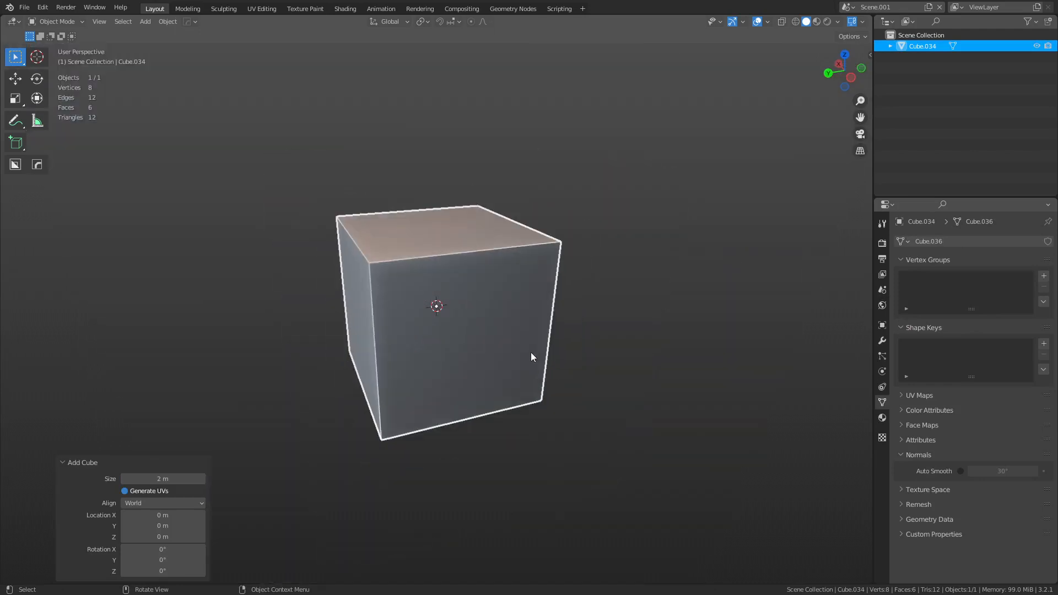
Step: Set up increment snapping with absolute grid snap, affecting move, rotate and scale
{"action": "left_click", "coordinate": [448, 24]}
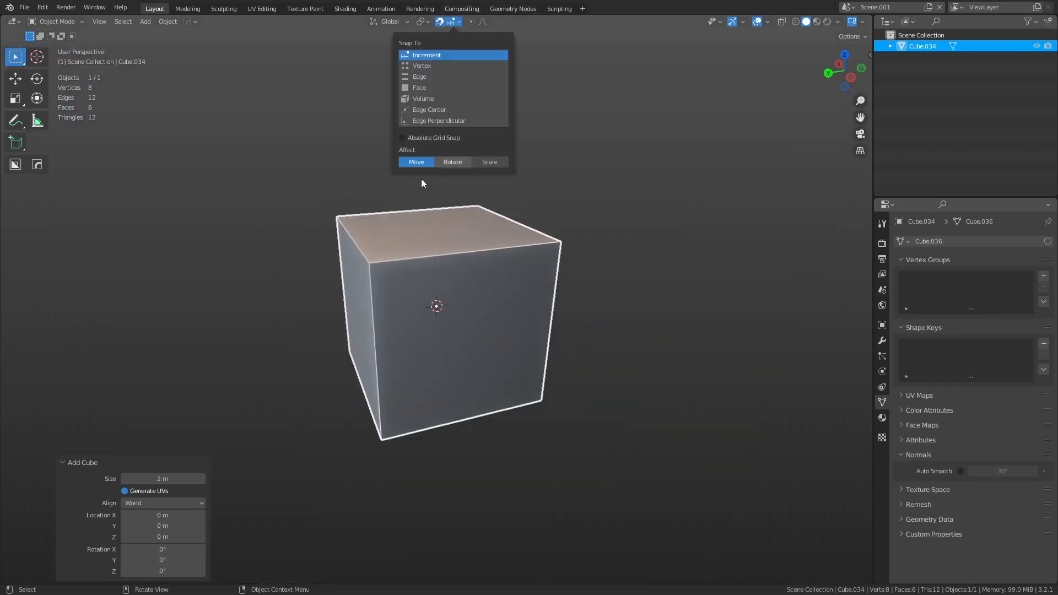
{"action": "left_click_drag", "start_coordinate": [463, 162], "coordinate": [490, 162]}
{"action": "left_click", "coordinate": [442, 138]}
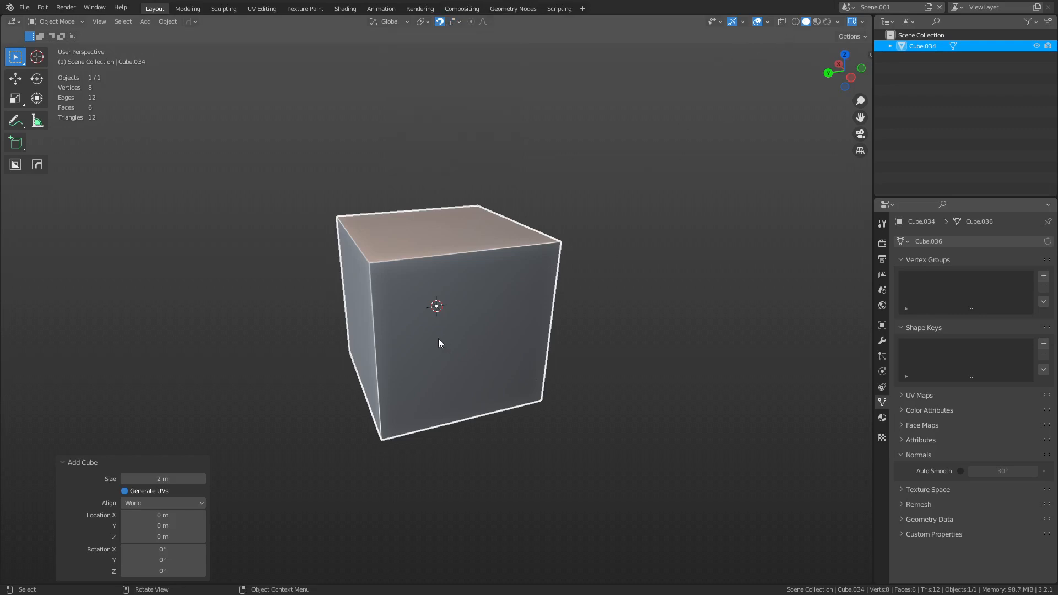
Step: Flatten the cube into a slab by scaling it to 0.1 along Z
{"action": "key", "text": "s"}
{"action": "key", "text": "z"}
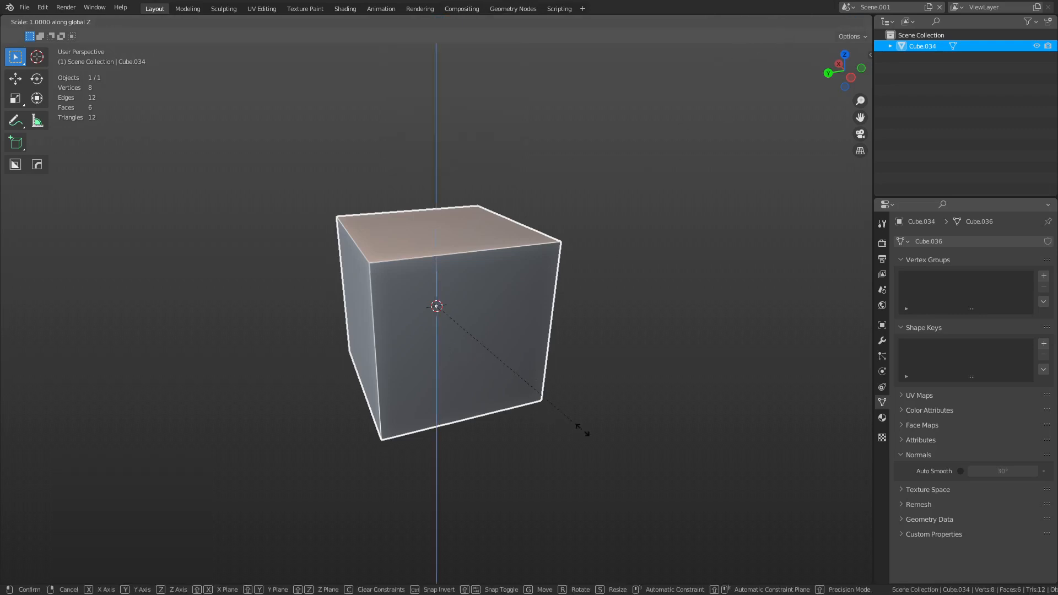
{"action": "left_click", "coordinate": [457, 316]}
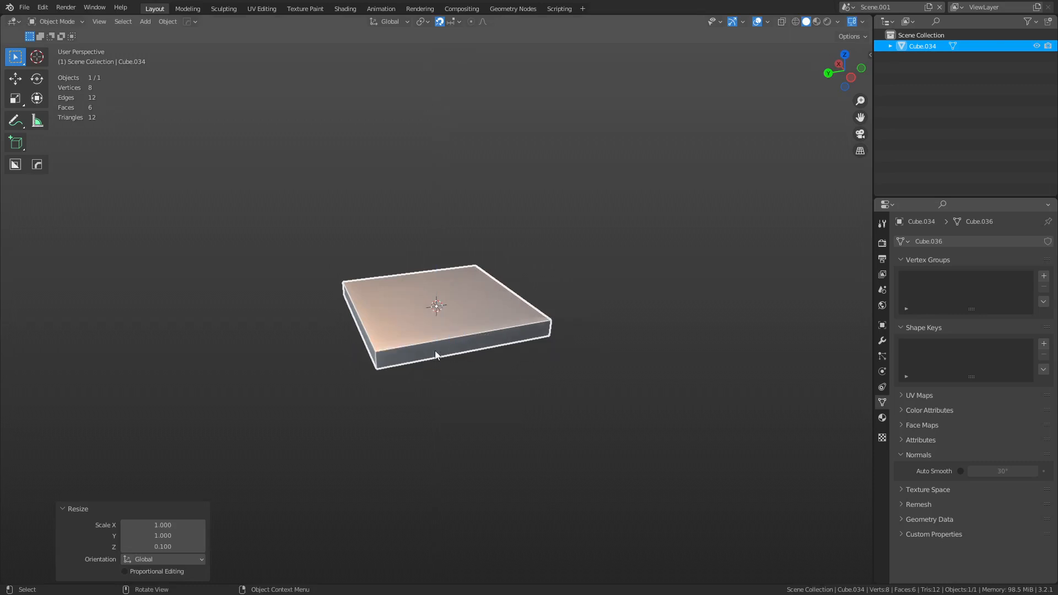
{"action": "key", "text": "shift+d"}
{"action": "key", "text": "y"}
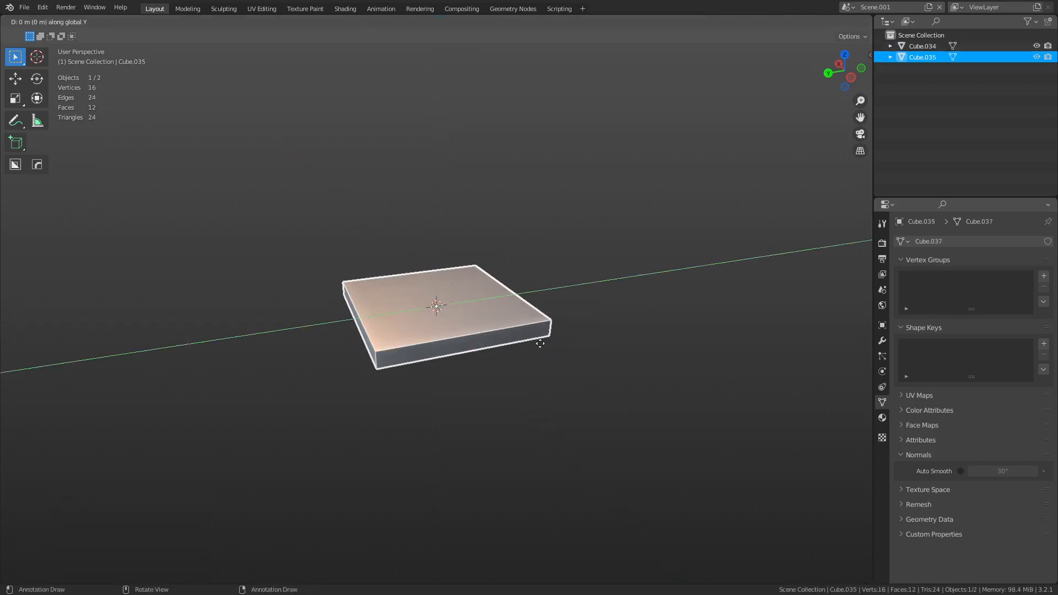
{"action": "left_click", "coordinate": [362, 365]}
{"action": "key", "text": "x"}
{"action": "left_click", "coordinate": [362, 365]}
{"action": "left_click", "coordinate": [452, 326]}
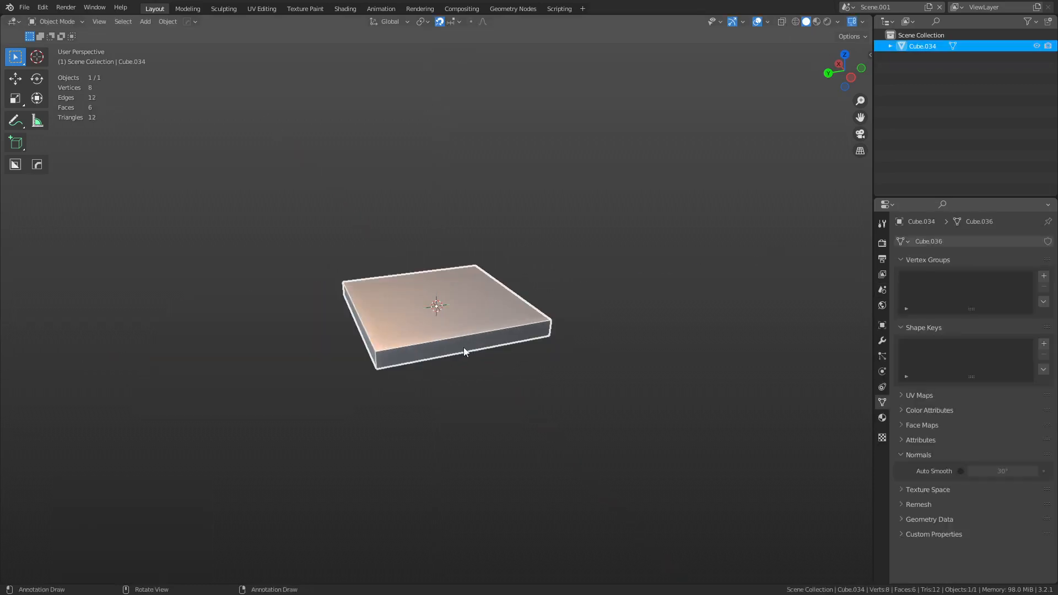
Step: In edit mode, narrow the slab into a plank by moving its negative-Y end vertices 1.7 m along Y
{"action": "scroll", "coordinate": [464, 351], "scroll_direction": "up", "scroll_amount": 2}
{"action": "key", "text": "ctrl+Tab"}
{"action": "left_click", "coordinate": [474, 359]}
{"action": "key", "text": "ctrl+r"}
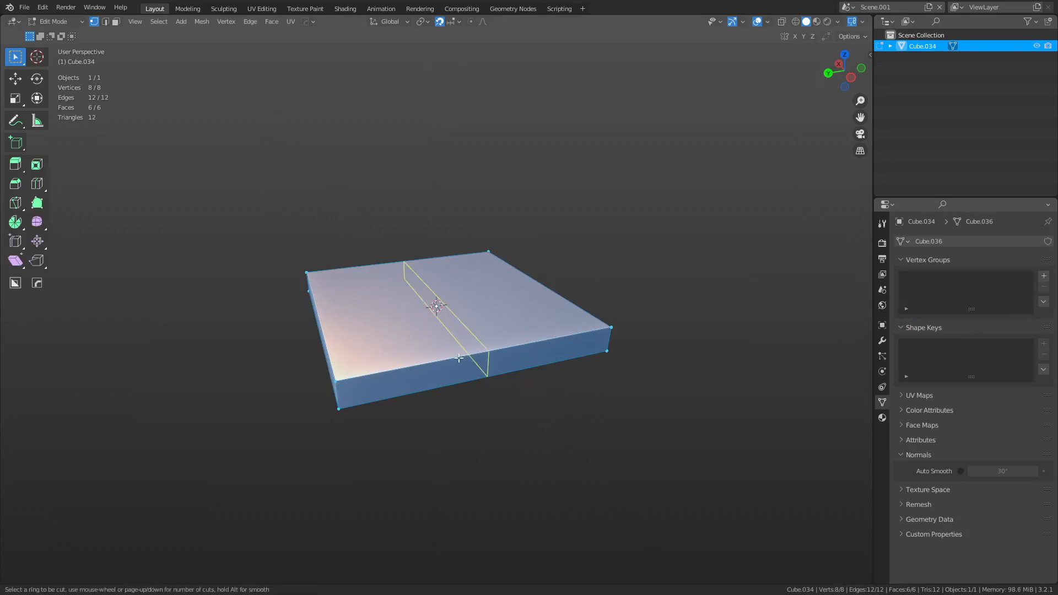
{"action": "right_click", "coordinate": [493, 364]}
{"action": "key", "text": "KP_7"}
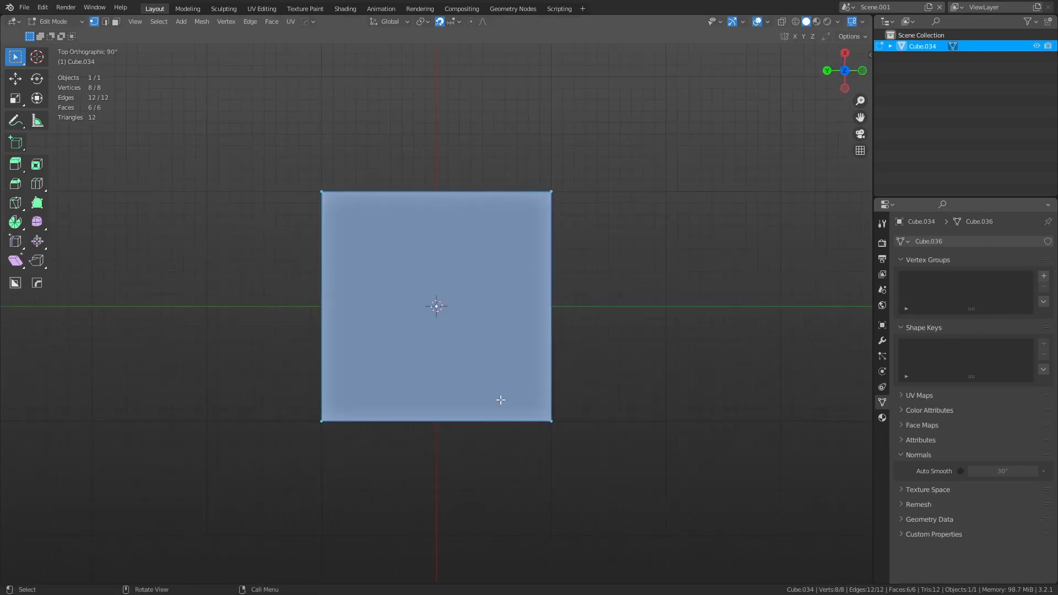
{"action": "left_click", "coordinate": [268, 460]}
{"action": "key", "text": "alt+z"}
{"action": "left_click_drag", "start_coordinate": [434, 463], "coordinate": [615, 142]}
{"action": "key", "text": "g"}
{"action": "key", "text": "y"}
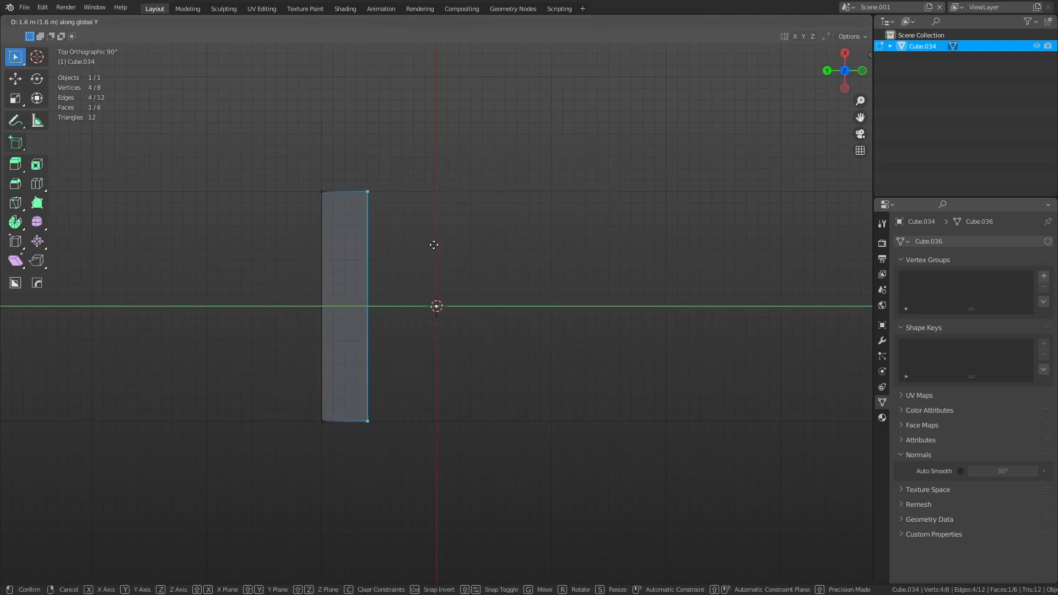
{"action": "left_click", "coordinate": [424, 240]}
Step: Make the plank thinner by raising its bottom vertices along Z in the side view
{"action": "key", "text": "ctrl+Tab"}
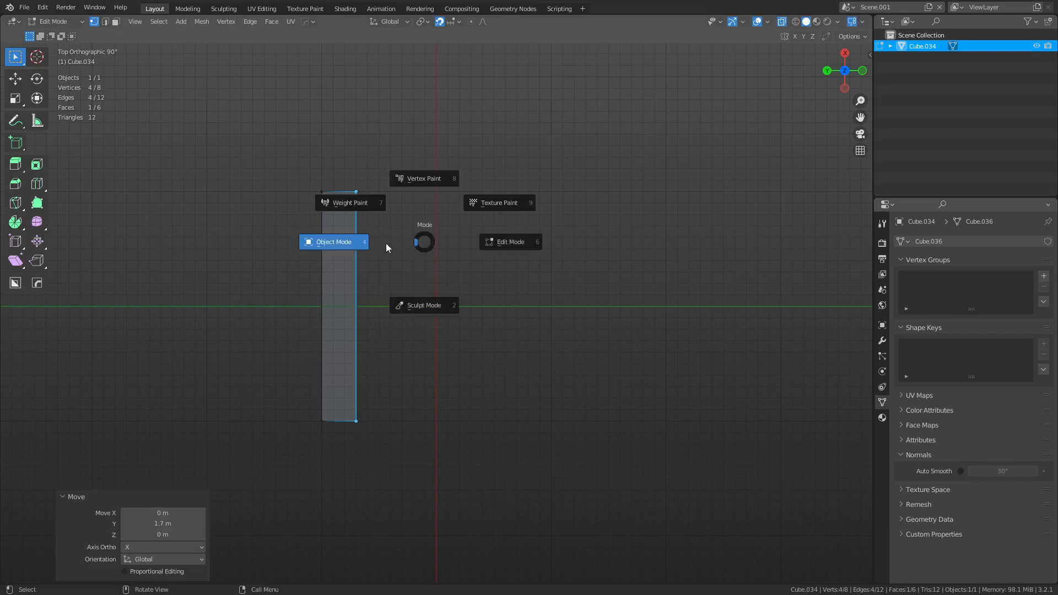
{"action": "left_click", "coordinate": [385, 243]}
{"action": "middle_click_drag", "start_coordinate": [444, 359], "coordinate": [439, 266]}
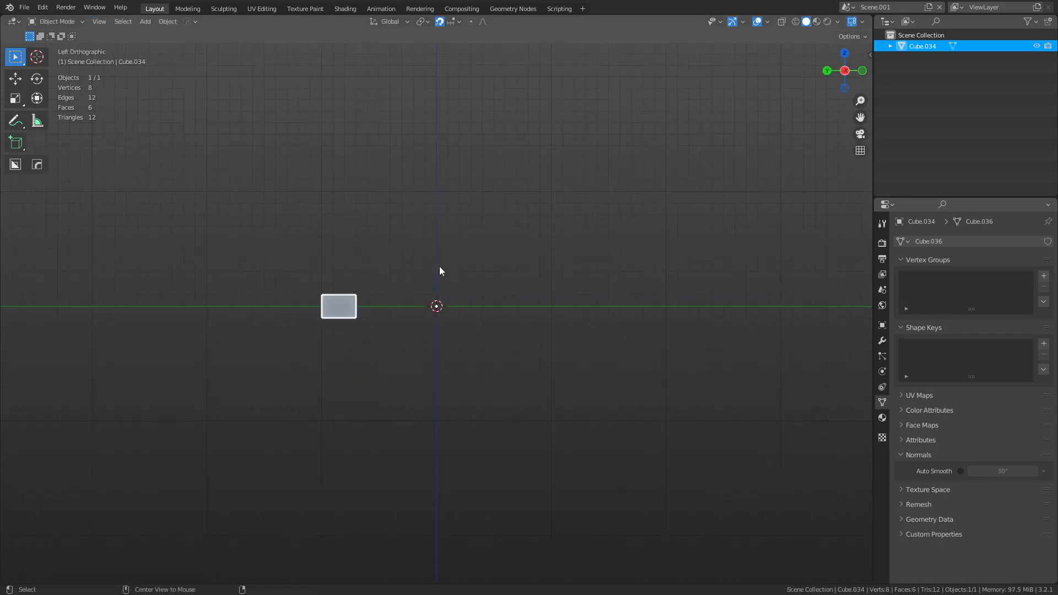
{"action": "key", "text": "ctrl+Tab"}
{"action": "left_click", "coordinate": [397, 309]}
{"action": "left_click_drag", "start_coordinate": [290, 340], "coordinate": [385, 303]}
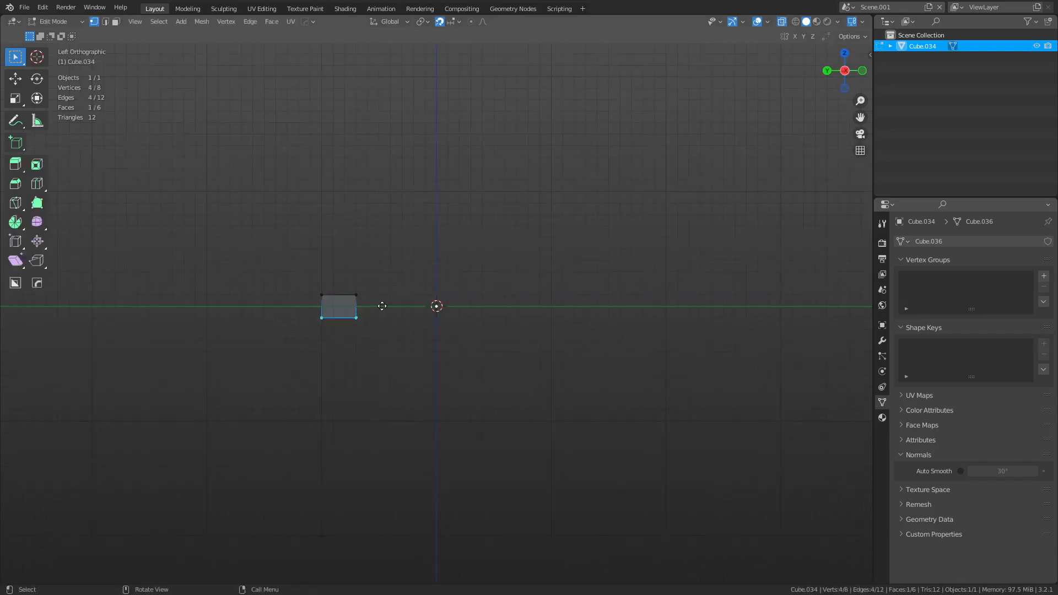
{"action": "key", "text": "g"}
{"action": "key", "text": "z"}
{"action": "left_click", "coordinate": [386, 294]}
{"action": "key", "text": "ctrl+Tab"}
{"action": "left_click", "coordinate": [405, 280]}
Step: Scale the plank's whole mesh to 0.96 uniformly, plus 0.93 along Y only
{"action": "middle_click_drag", "start_coordinate": [407, 279], "coordinate": [407, 356], "text": "alt"}
{"action": "key", "text": "ctrl+Tab"}
{"action": "left_click", "coordinate": [474, 369]}
{"action": "key", "text": "s"}
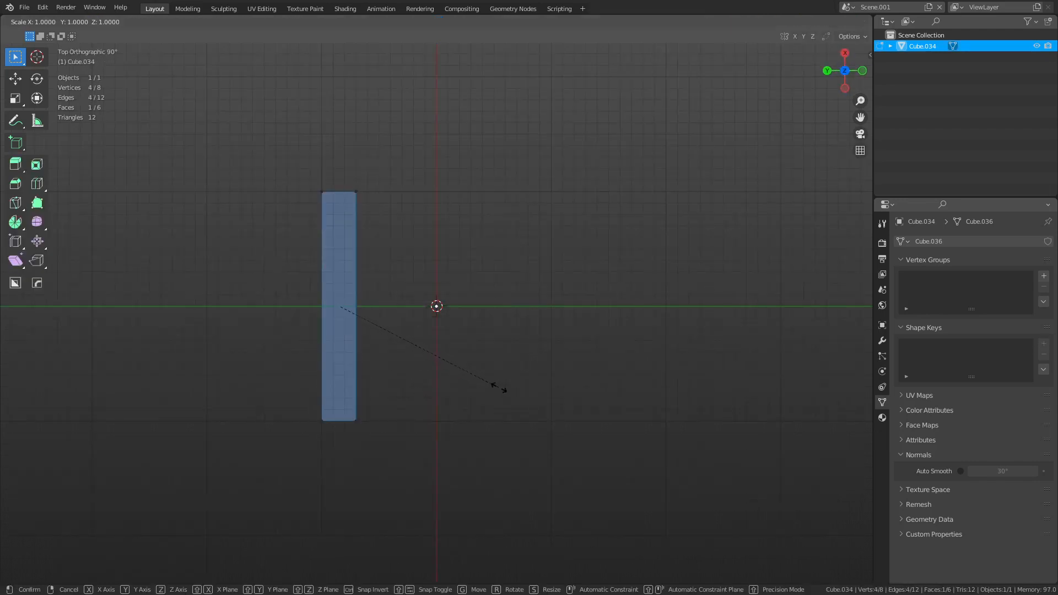
{"action": "right_click", "coordinate": [480, 381]}
{"action": "key", "text": "a"}
{"action": "key", "text": "s"}
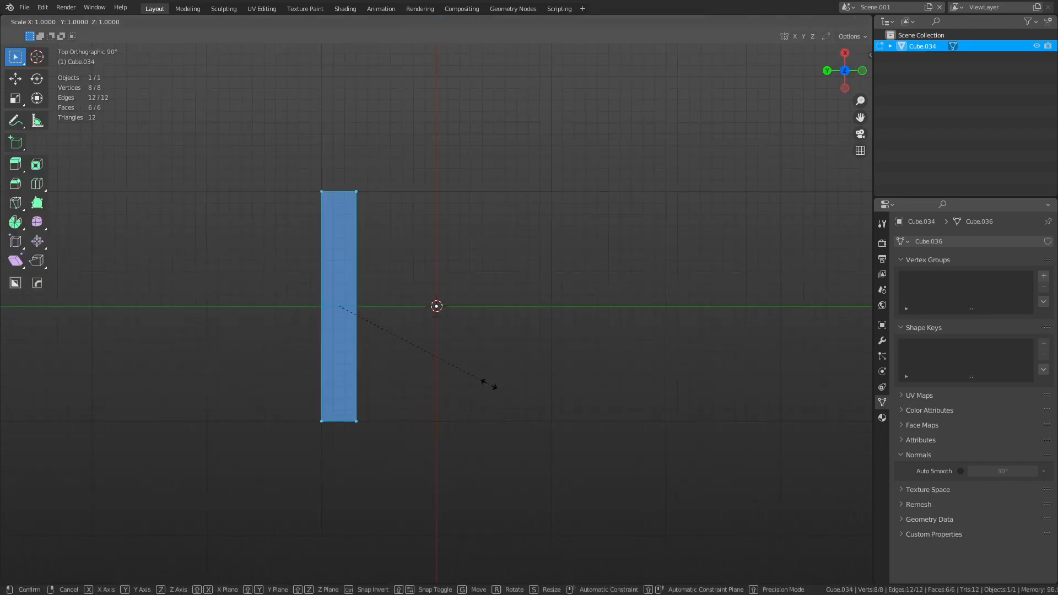
{"action": "left_click", "coordinate": [422, 364]}
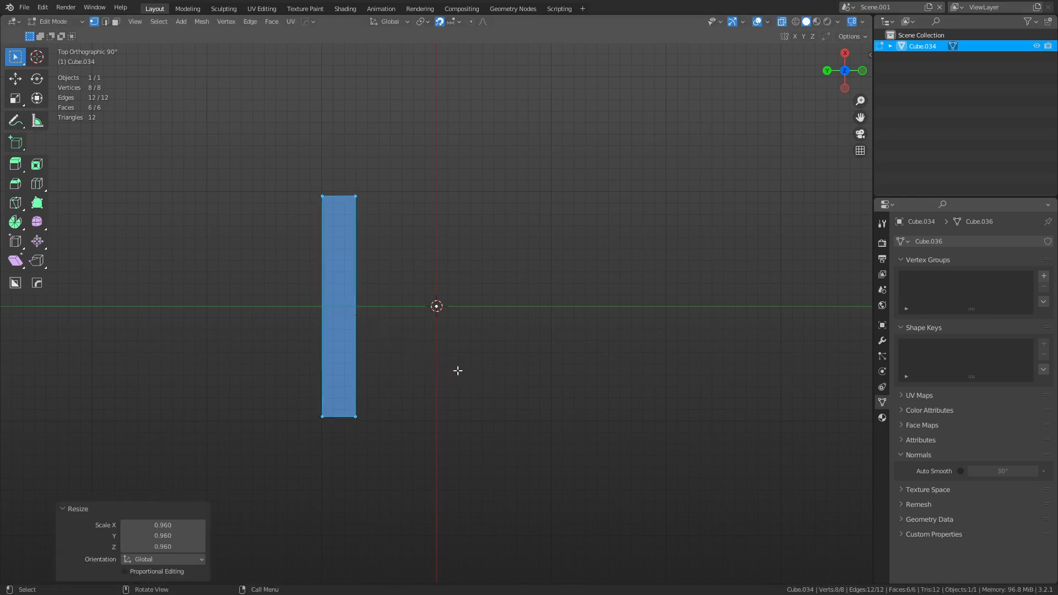
{"action": "key", "text": "s"}
{"action": "key", "text": "y"}
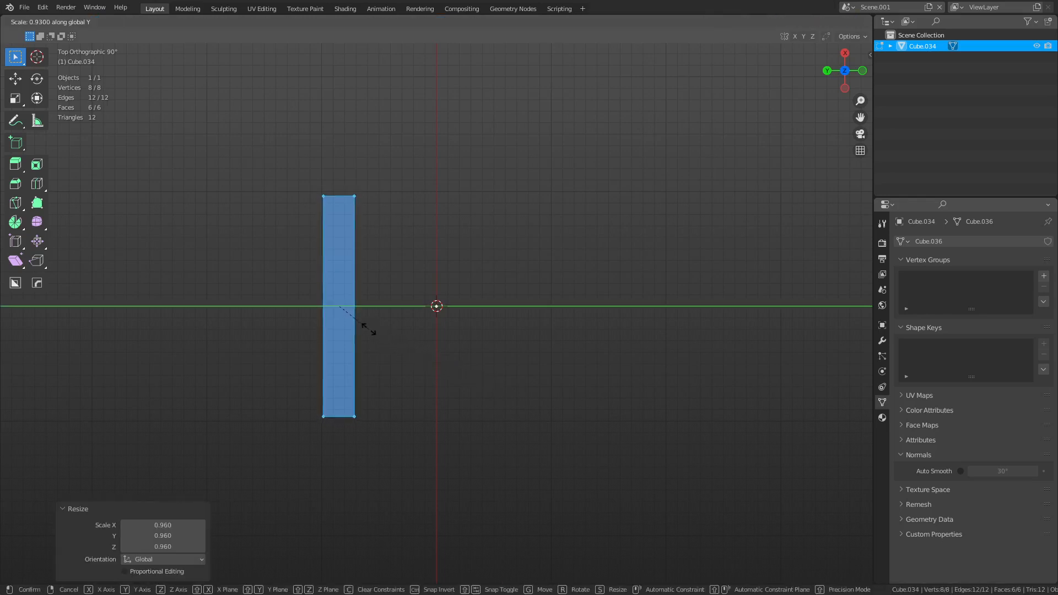
{"action": "left_click", "coordinate": [369, 329]}
Step: Duplicate the plank mesh 0.3 m along negative Y and repeat the duplication once for a third plank
{"action": "key", "text": "shift+d"}
{"action": "key", "text": "y"}
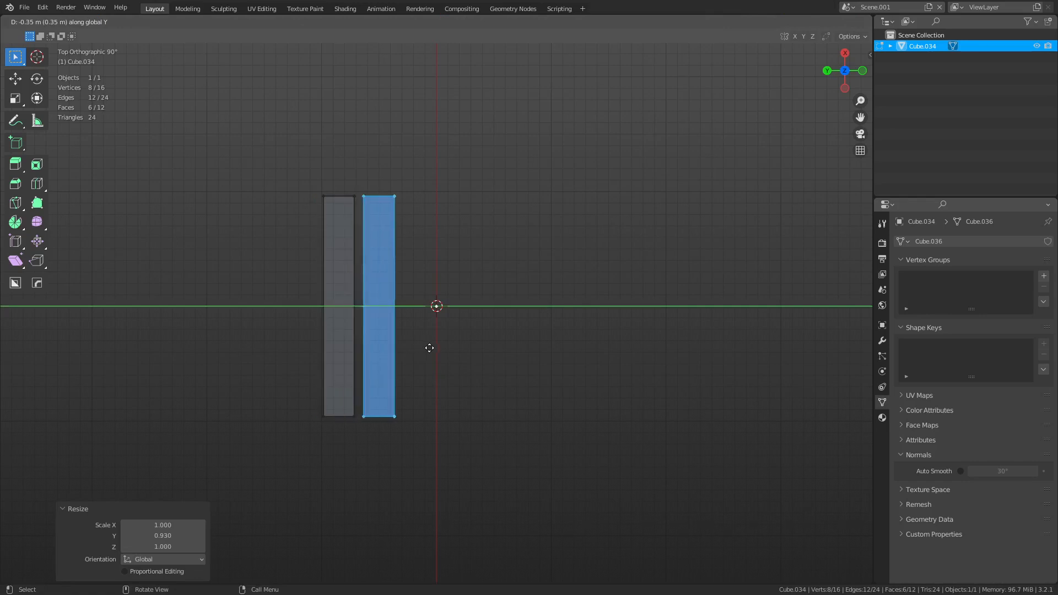
{"action": "left_click", "coordinate": [409, 347]}
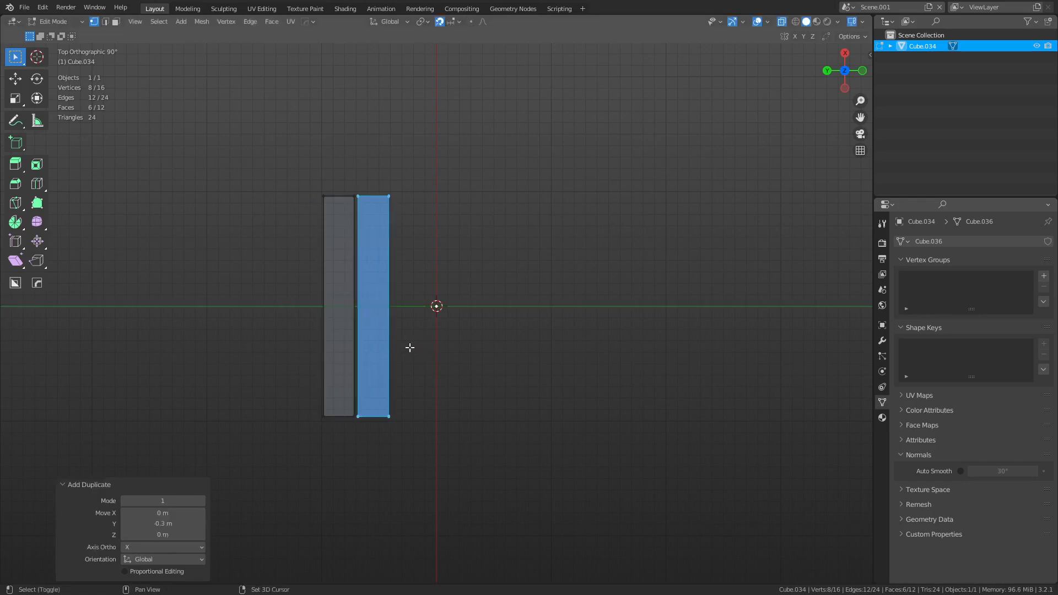
{"action": "key", "text": "shift+r"}
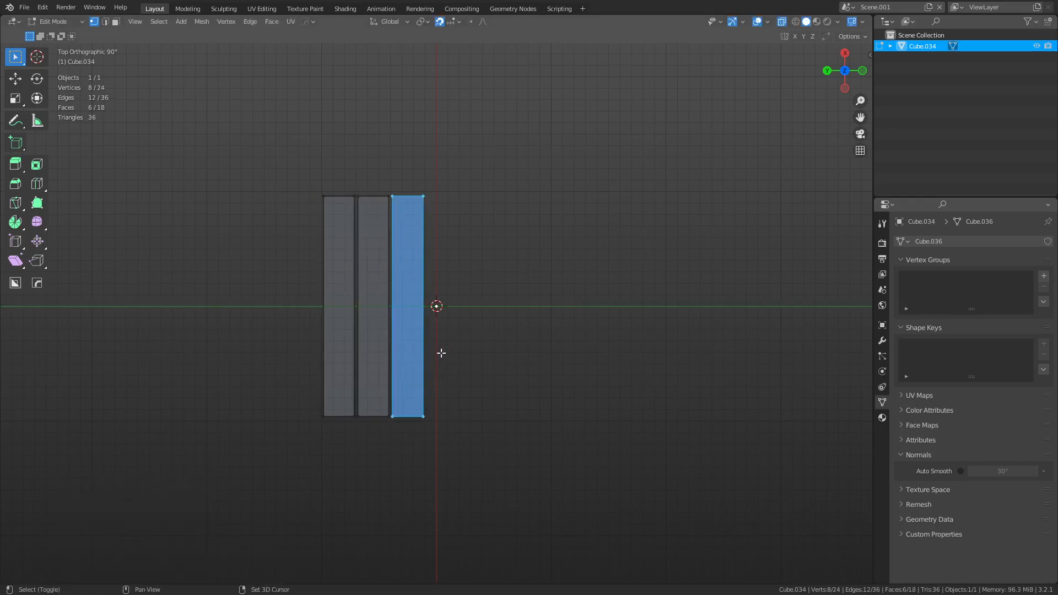
Step: Duplicate the last plank three more times along negative Y, offset by 0.29, 0.3 and 0.3 m, for a row of six
{"action": "key", "text": "shift+d"}
{"action": "key", "text": "y"}
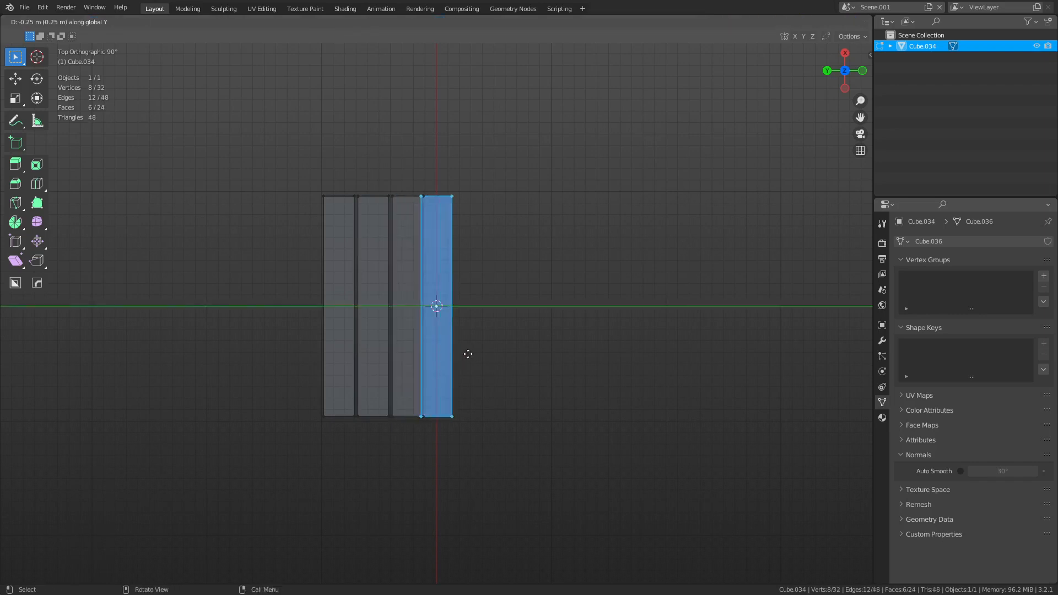
{"action": "left_click", "coordinate": [480, 357]}
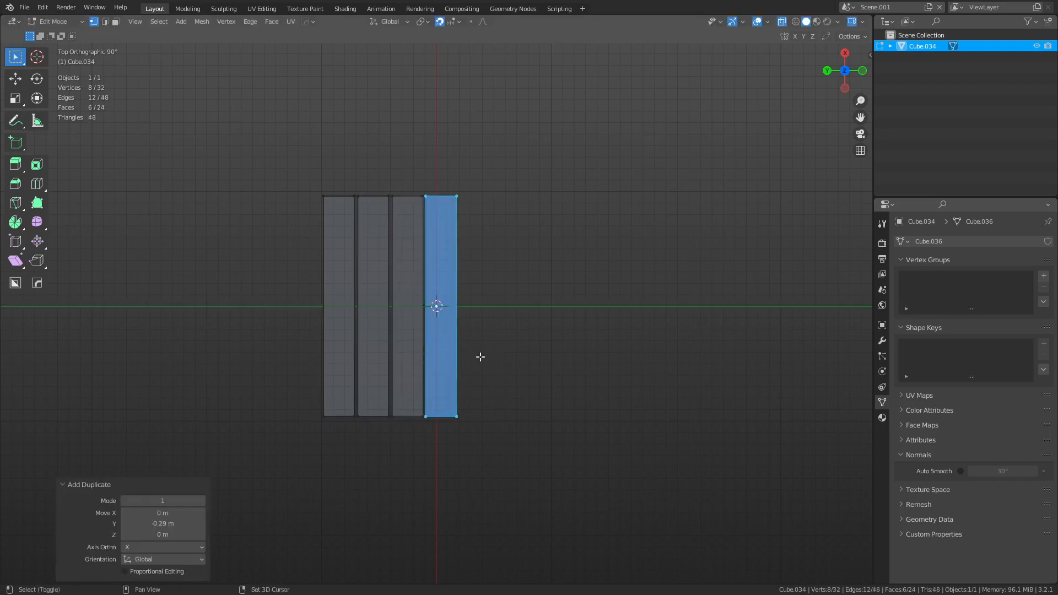
{"action": "key", "text": "shift+d"}
{"action": "key", "text": "y"}
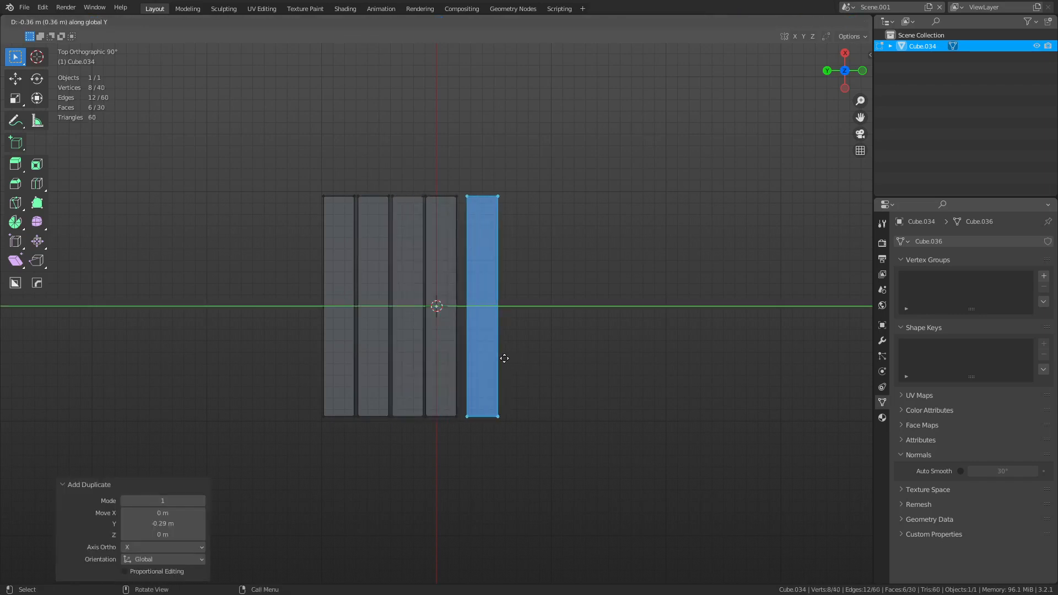
{"action": "left_click", "coordinate": [531, 361]}
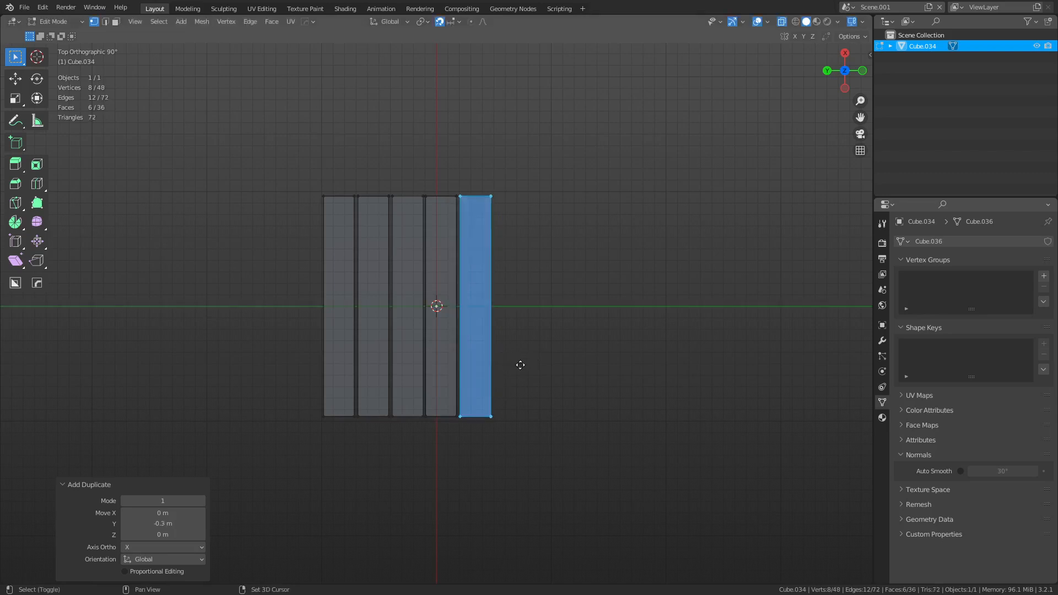
{"action": "key", "text": "shift+d"}
{"action": "key", "text": "y"}
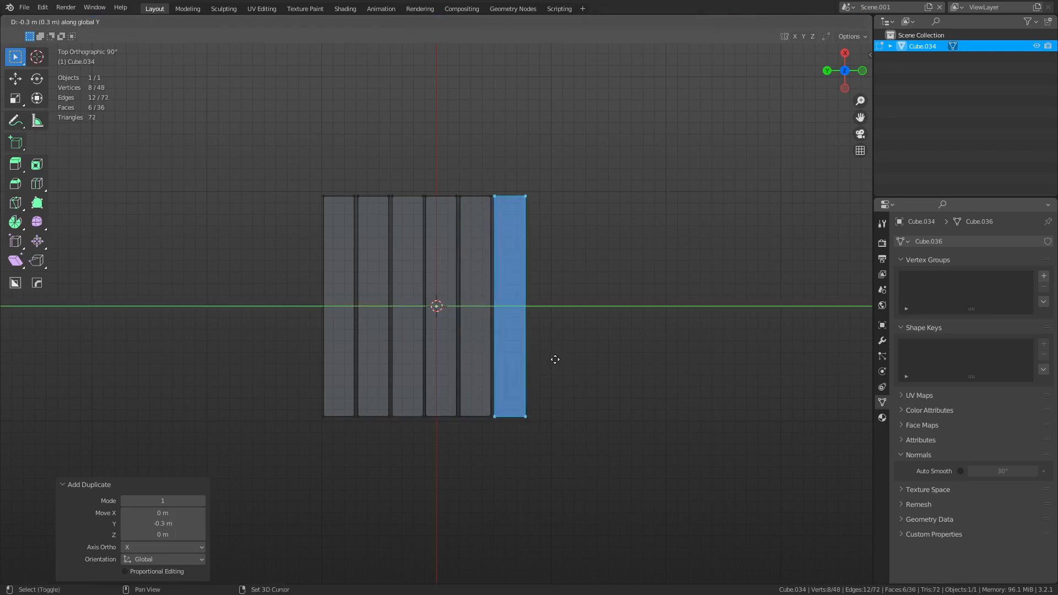
{"action": "left_click", "coordinate": [555, 359]}
Step: Scale all six planks to 1.13 along Y and move them 0.105 m along negative Y to centre the row
{"action": "left_click_drag", "start_coordinate": [263, 466], "coordinate": [556, 192]}
{"action": "key", "text": "s"}
{"action": "key", "text": "y"}
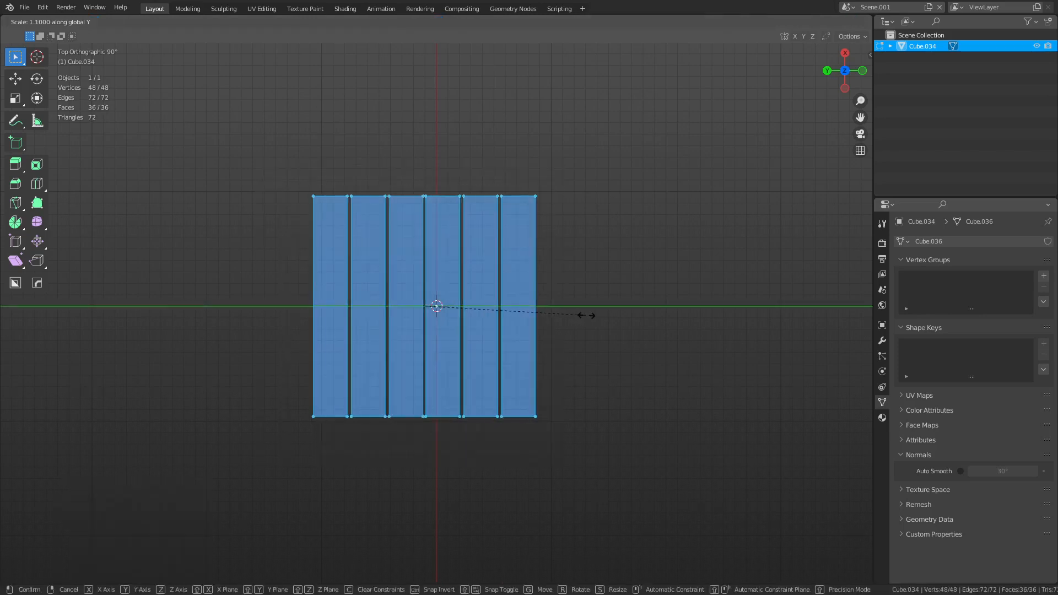
{"action": "left_click", "coordinate": [583, 314]}
{"action": "key", "text": "g"}
{"action": "key", "text": "y"}
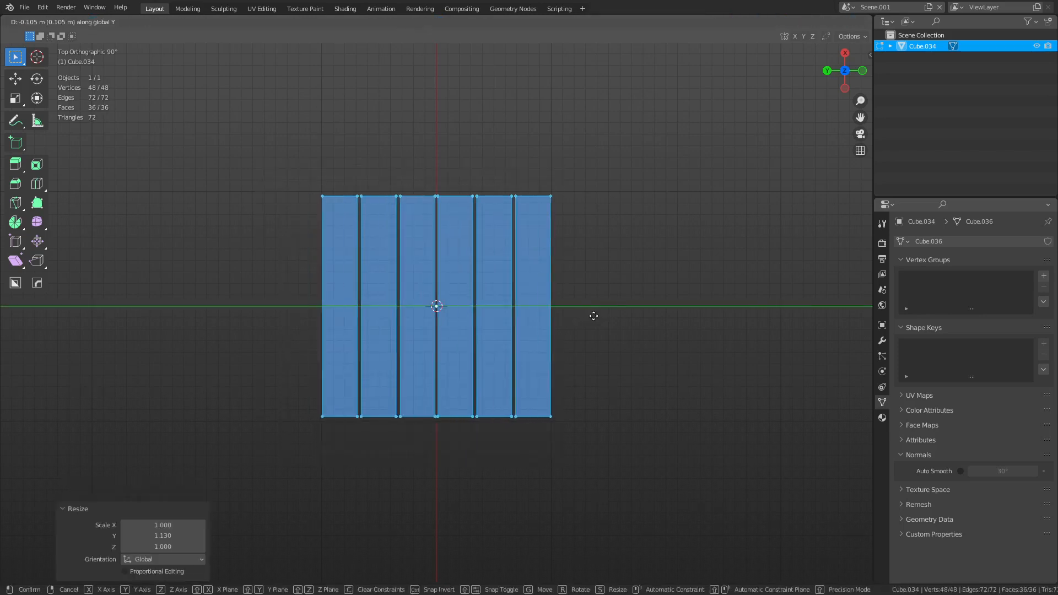
{"action": "left_click", "coordinate": [592, 314]}
Step: Scale the row of planks slightly smaller along Y and return to Object Mode
{"action": "key", "text": "s"}
{"action": "key", "text": "y"}
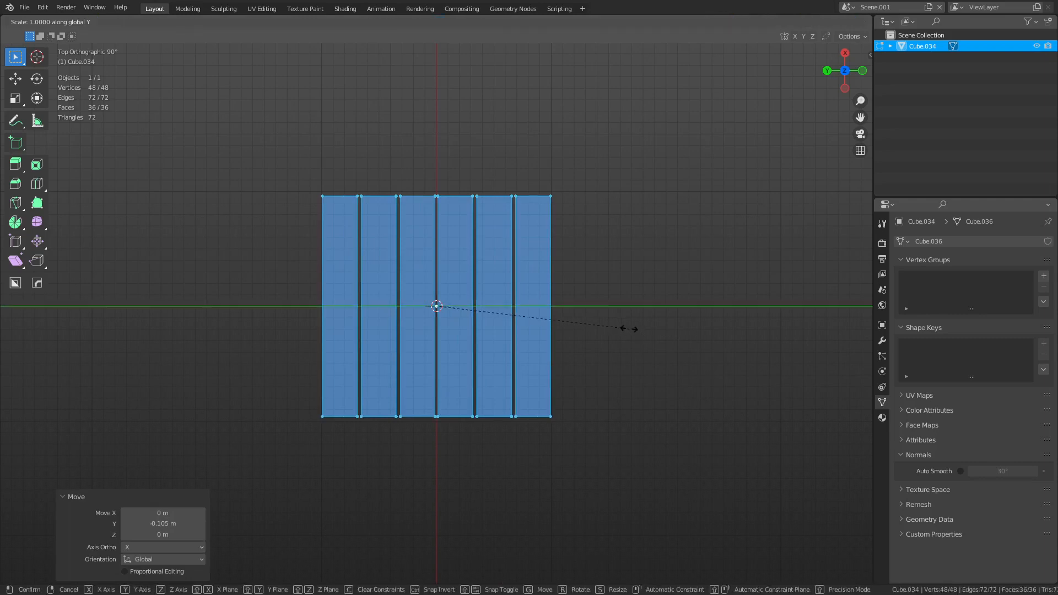
{"action": "left_click", "coordinate": [583, 324]}
{"action": "key", "text": "ctrl+Tab"}
{"action": "left_click", "coordinate": [562, 325]}
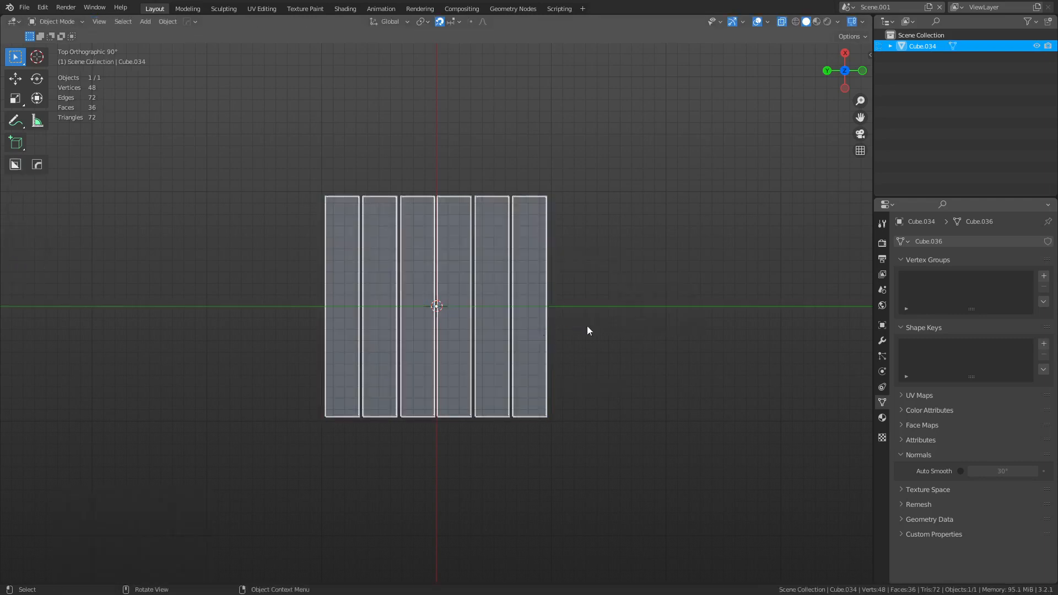
{"action": "left_click", "coordinate": [587, 326]}
{"action": "middle_click_drag", "start_coordinate": [551, 361], "coordinate": [590, 281]}
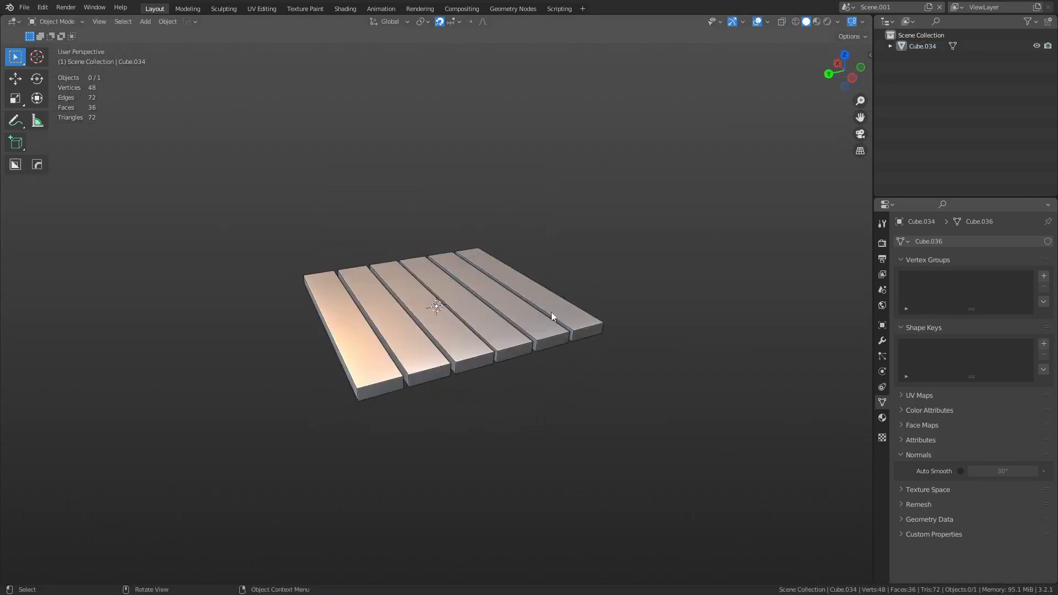
Step: Add a plane mesh 2 m in size beneath the planks
{"action": "left_click", "coordinate": [517, 328]}
{"action": "middle_click_drag", "start_coordinate": [519, 349], "coordinate": [459, 364]}
{"action": "key", "text": "shift+a"}
{"action": "mouse_move", "coordinate": [455, 360]}
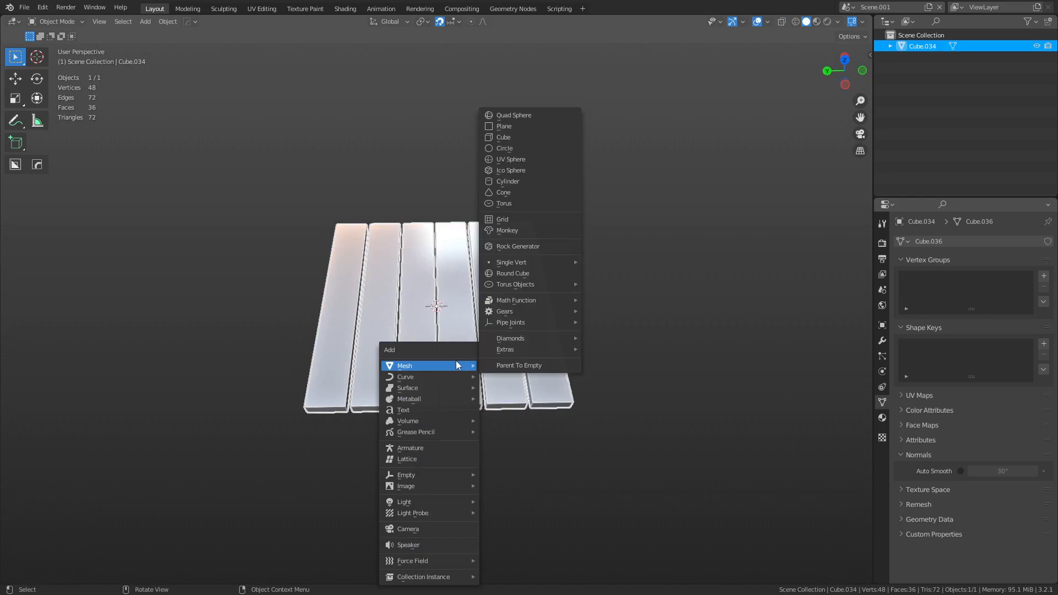
{"action": "left_click", "coordinate": [527, 129]}
{"action": "left_click", "coordinate": [162, 479]}
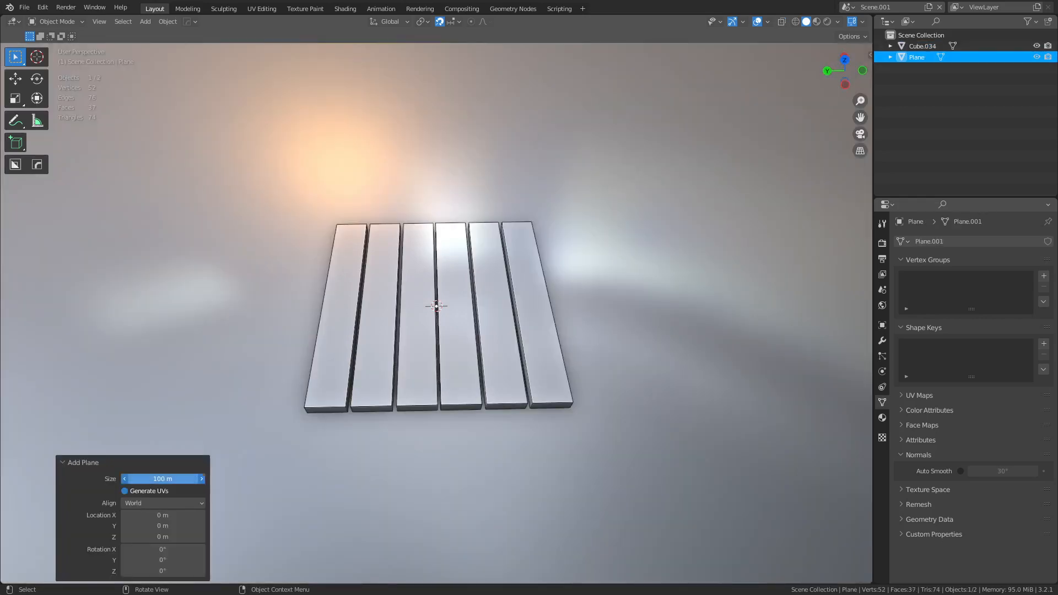
{"action": "type", "text": "2"}
{"action": "key", "text": "Return"}
{"action": "key", "text": "Tab"}
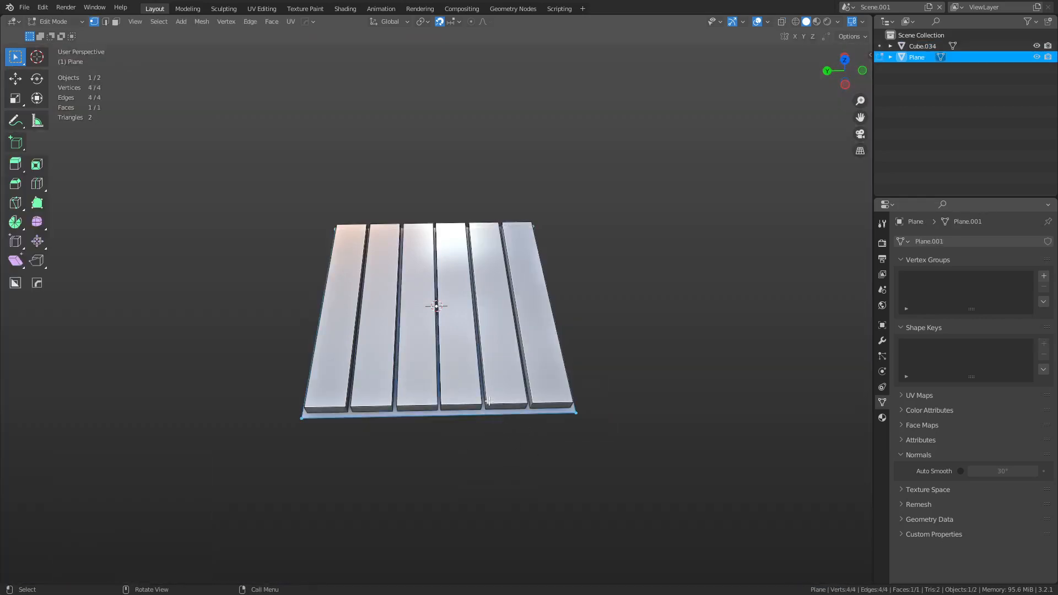
{"action": "key", "text": "i"}
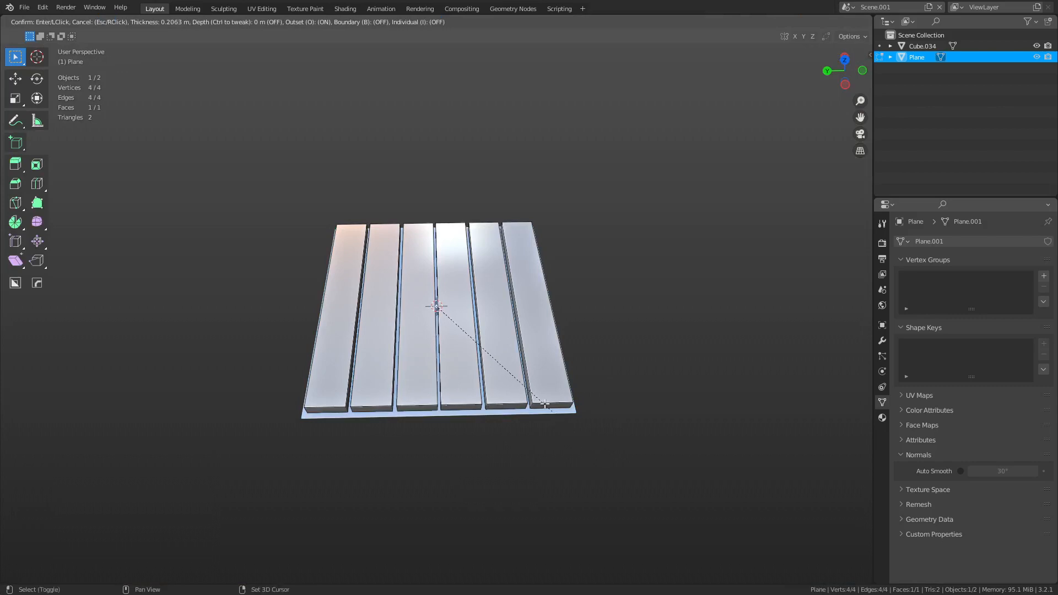
{"action": "right_click", "coordinate": [483, 350]}
{"action": "middle_click_drag", "start_coordinate": [539, 455], "coordinate": [609, 427]}
{"action": "scroll", "coordinate": [543, 323], "scroll_direction": "up", "scroll_amount": 4}
{"action": "key", "text": "i"}
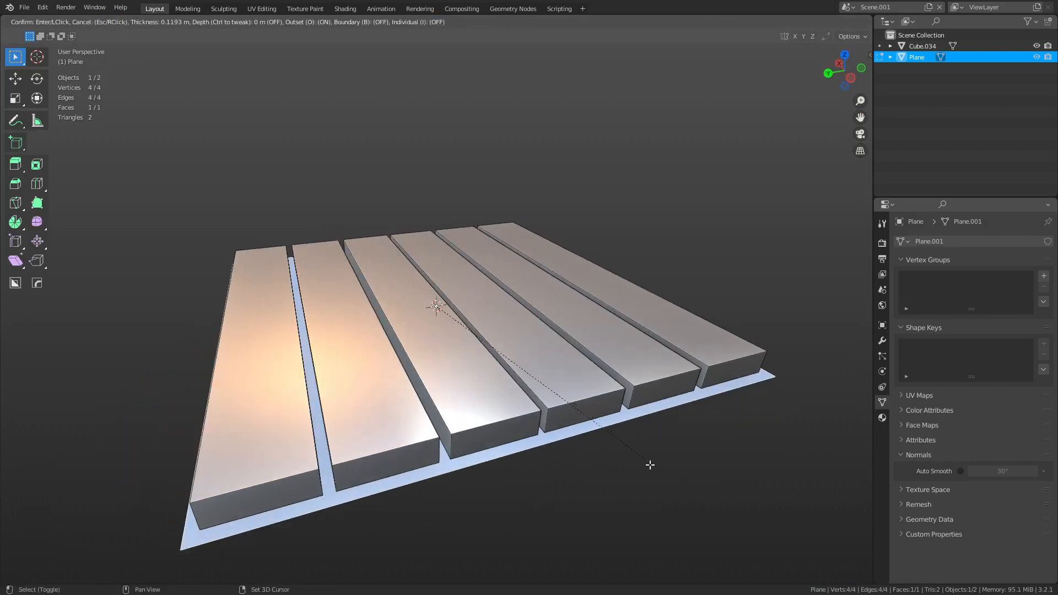
{"action": "right_click", "coordinate": [521, 375]}
{"action": "key", "text": "ctrl+Tab"}
{"action": "left_click", "coordinate": [535, 454]}
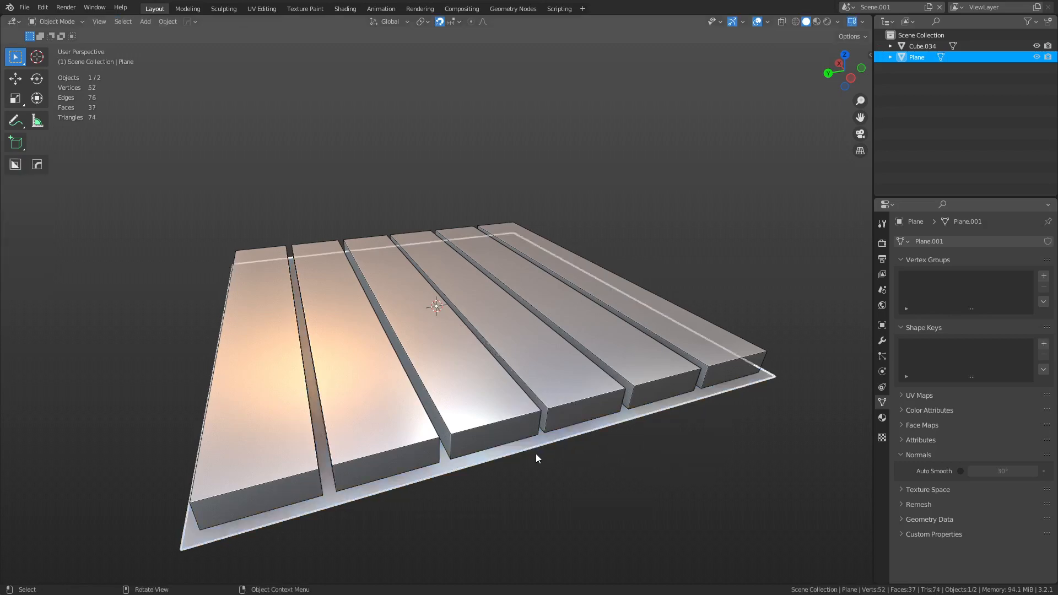
Step: Extrude the plane's face in place, scale it slightly inward, and delete the resulting inner face
{"action": "key", "text": "ctrl+Tab"}
{"action": "left_click", "coordinate": [610, 470]}
{"action": "key", "text": "e"}
{"action": "key", "text": "s"}
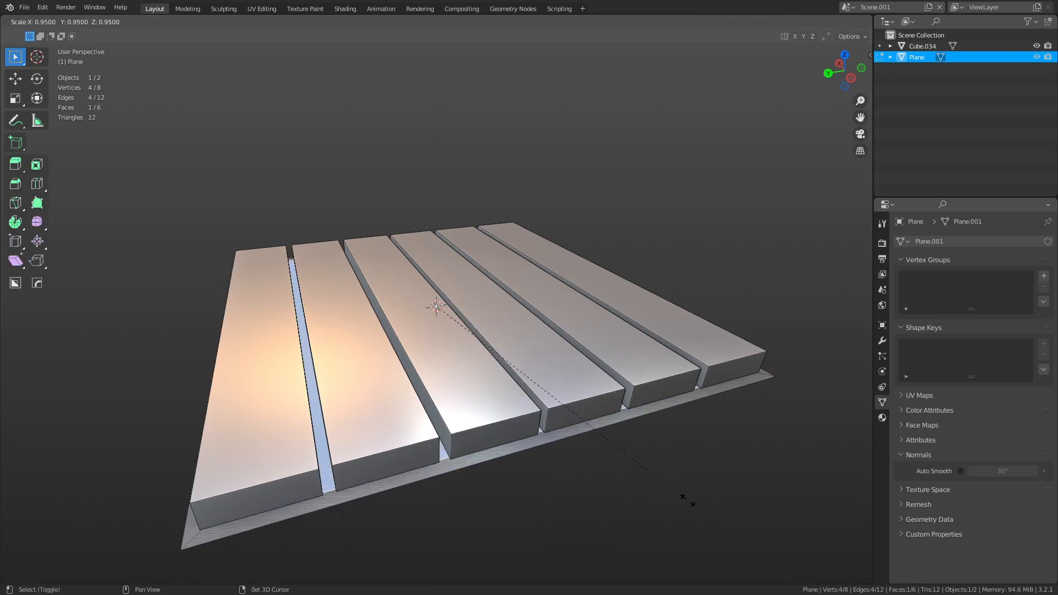
{"action": "left_click", "coordinate": [614, 467]}
{"action": "key", "text": "x"}
{"action": "left_click", "coordinate": [619, 473]}
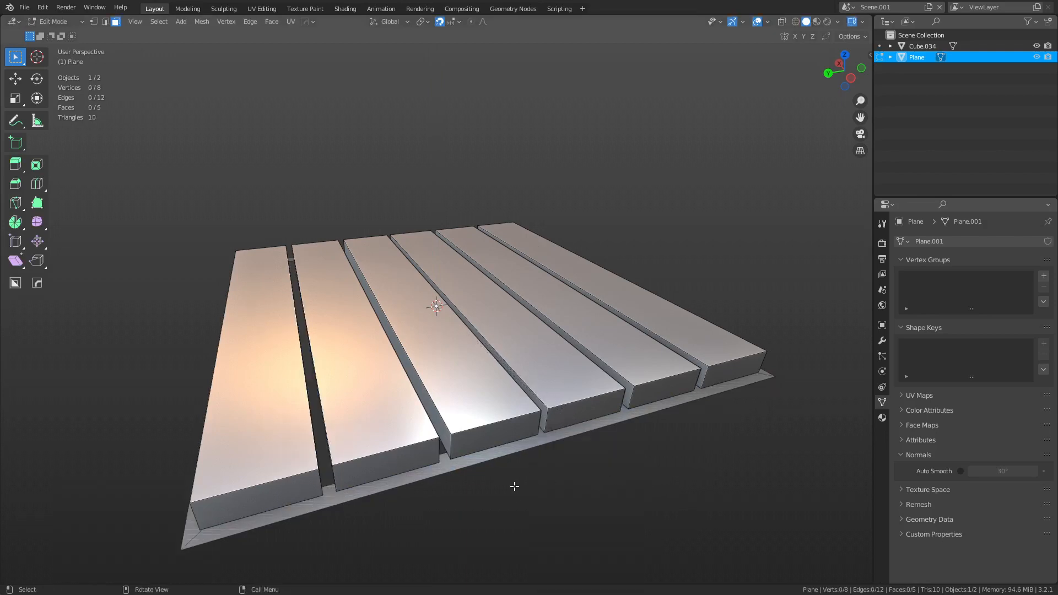
Step: Try to extrude the whole plane mesh 0.2 m downward and to delete its faces, undoing both
{"action": "key", "text": "a"}
{"action": "key", "text": "e"}
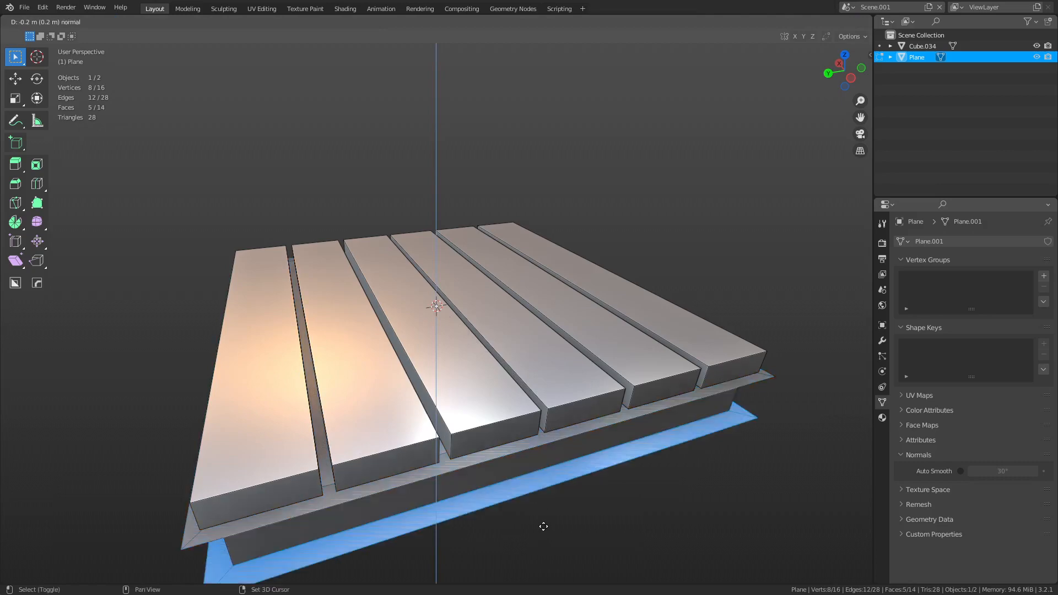
{"action": "left_click", "coordinate": [541, 502]}
{"action": "middle_click_drag", "start_coordinate": [567, 503], "coordinate": [633, 364]}
{"action": "key", "text": "a"}
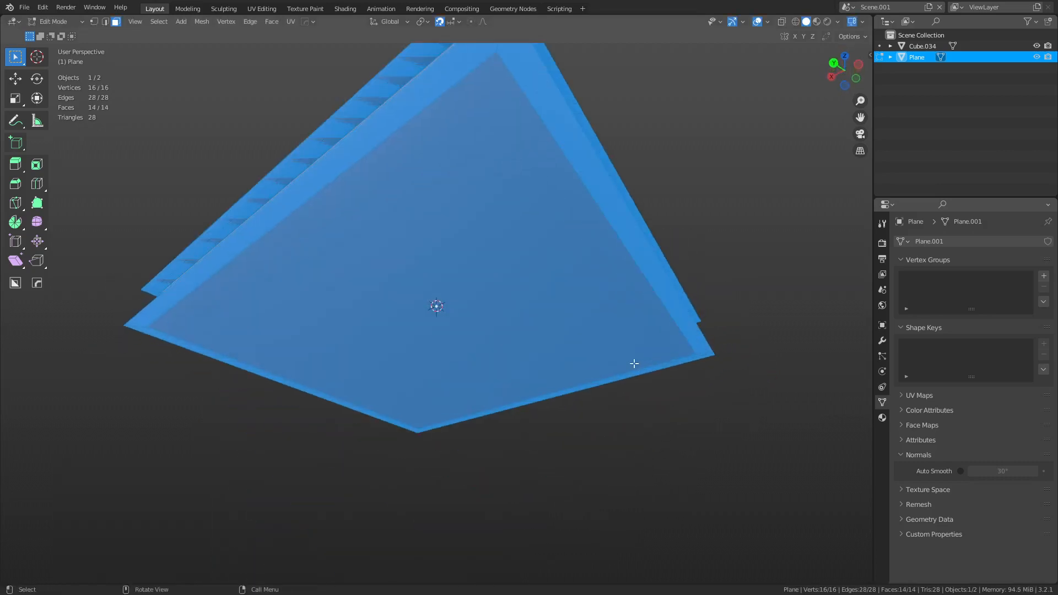
{"action": "middle_click_drag", "start_coordinate": [534, 319], "coordinate": [538, 328]}
{"action": "key", "text": "x"}
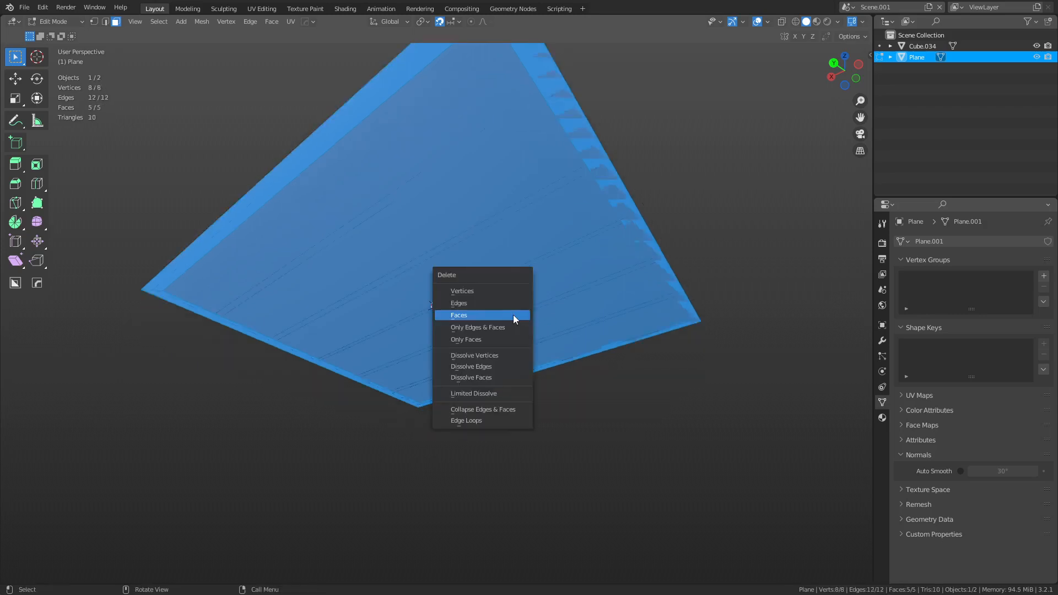
{"action": "left_click", "coordinate": [513, 315]}
{"action": "key", "text": "ctrl+z"}
Step: Delete the large full-size face on the plane's underside, leaving only the narrow border faces
{"action": "left_click", "coordinate": [512, 262]}
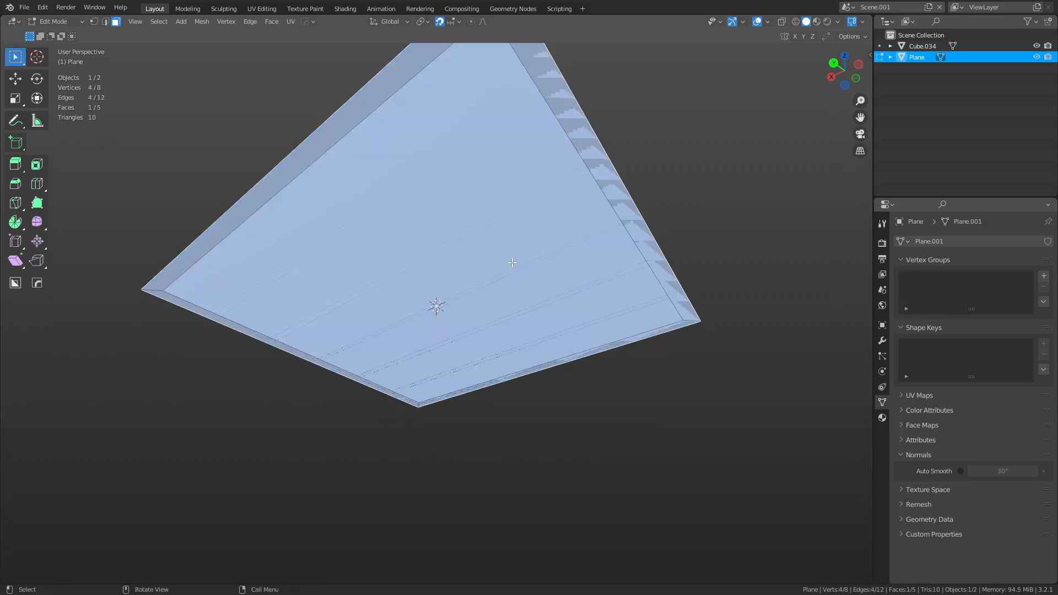
{"action": "key", "text": "x"}
{"action": "left_click", "coordinate": [538, 287]}
{"action": "middle_click_drag", "start_coordinate": [538, 287], "coordinate": [613, 412]}
Step: Extrude all border faces 0.1 m along negative Z to form a solid frame, and return to Object Mode
{"action": "key", "text": "a"}
{"action": "key", "text": "alt+z"}
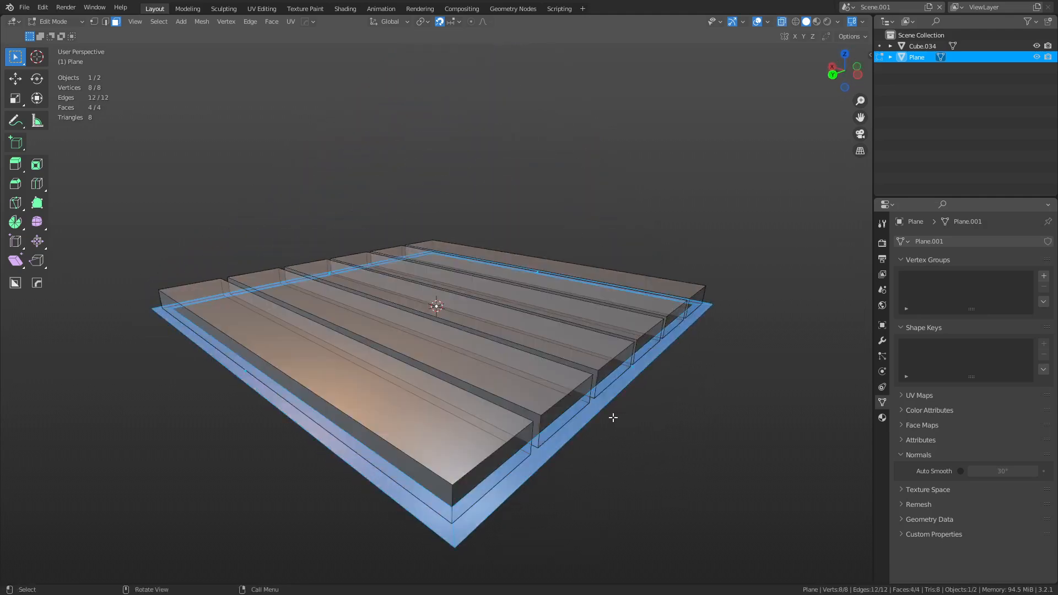
{"action": "key", "text": "alt+a"}
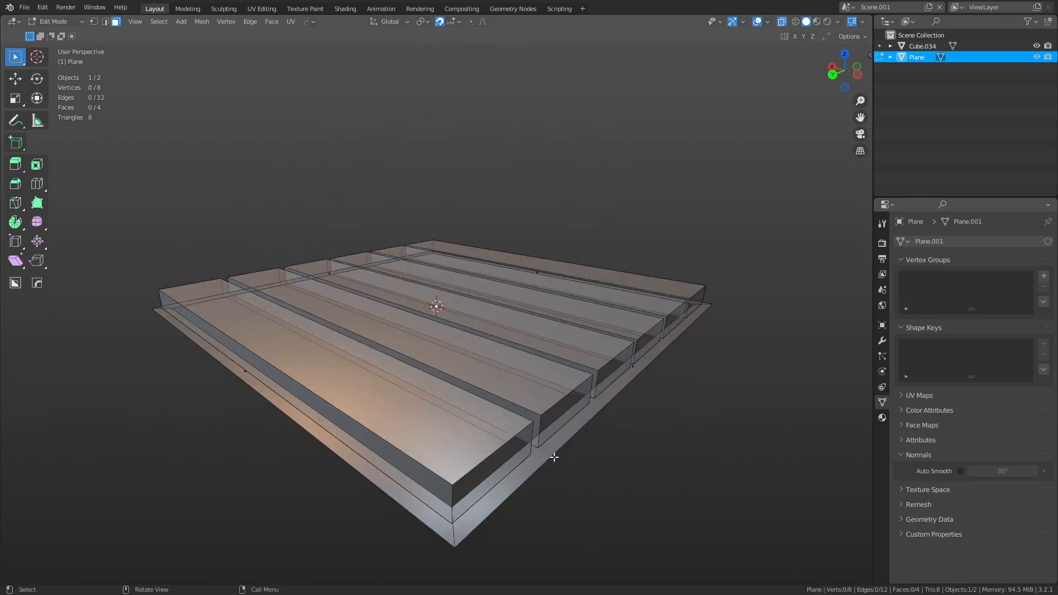
{"action": "key", "text": "a"}
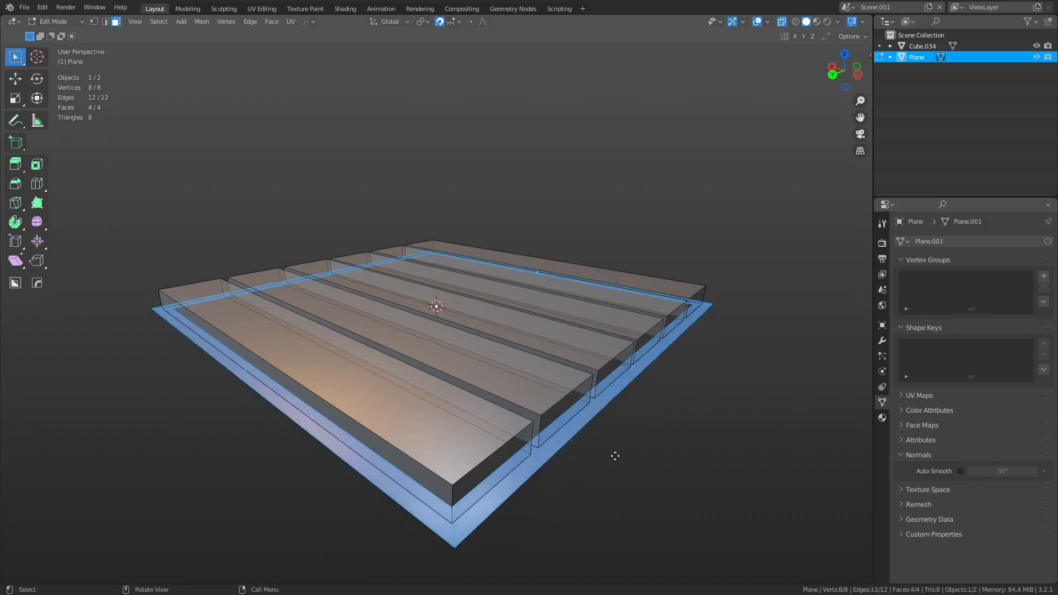
{"action": "key", "text": "e"}
{"action": "key", "text": "z"}
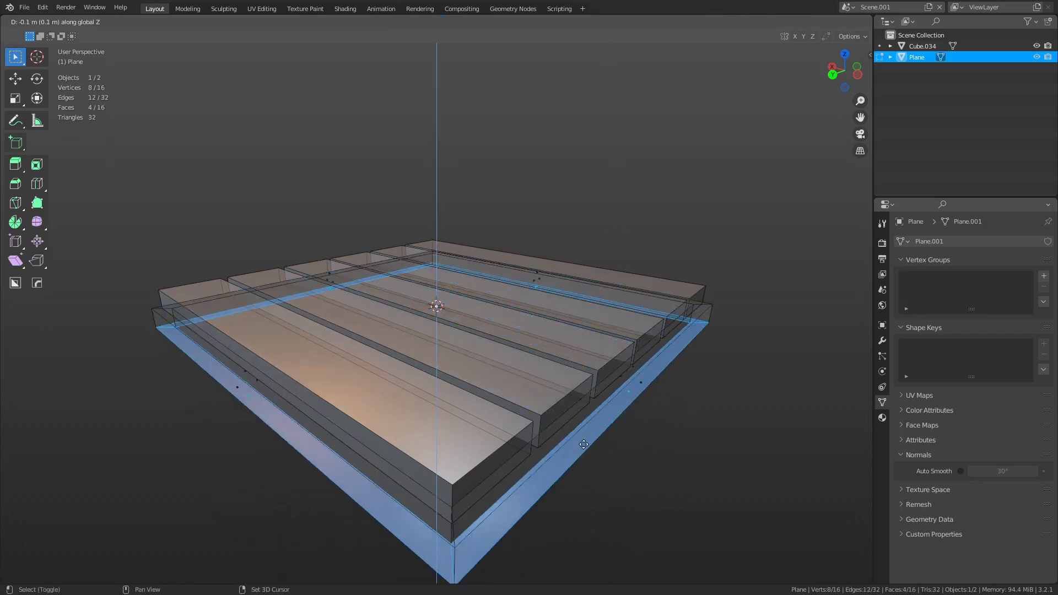
{"action": "left_click", "coordinate": [585, 371]}
{"action": "key", "text": "ctrl+Tab"}
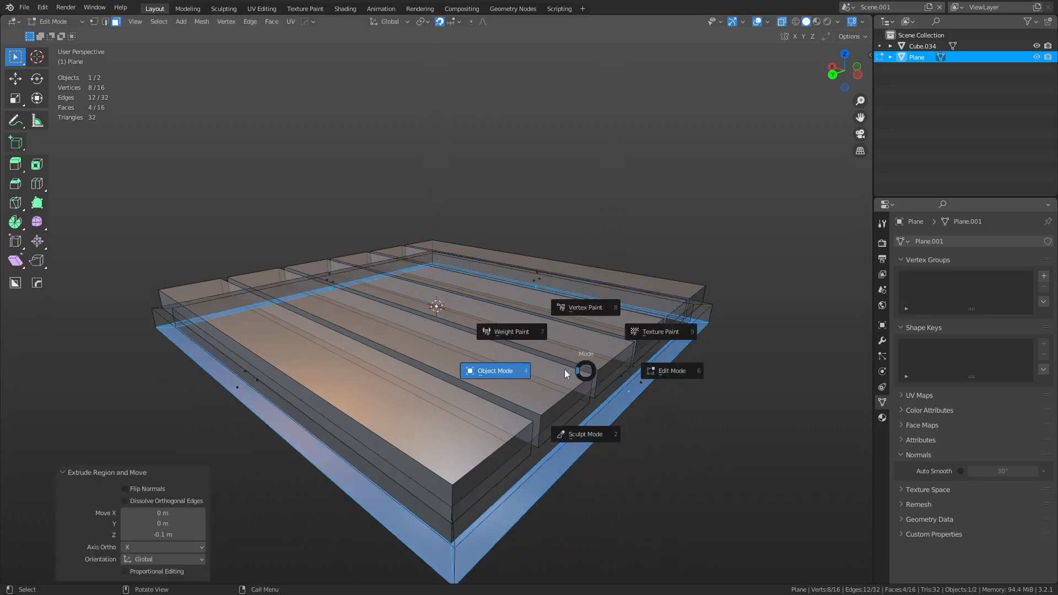
{"action": "left_click", "coordinate": [564, 370]}
{"action": "key", "text": "alt+z"}
Step: Select the frame's whole linked mesh, flip its normals, and leave mesh editing with the frame deselected
{"action": "key", "text": "ctrl+Tab"}
{"action": "left_click", "coordinate": [607, 437]}
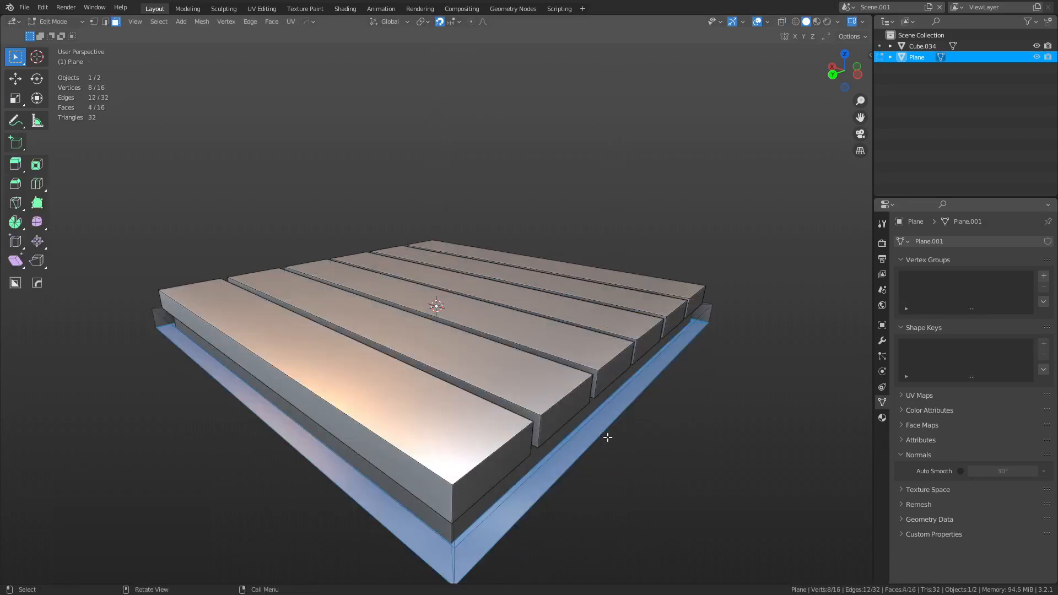
{"action": "key", "text": "ctrl+l"}
{"action": "key", "text": "alt+n"}
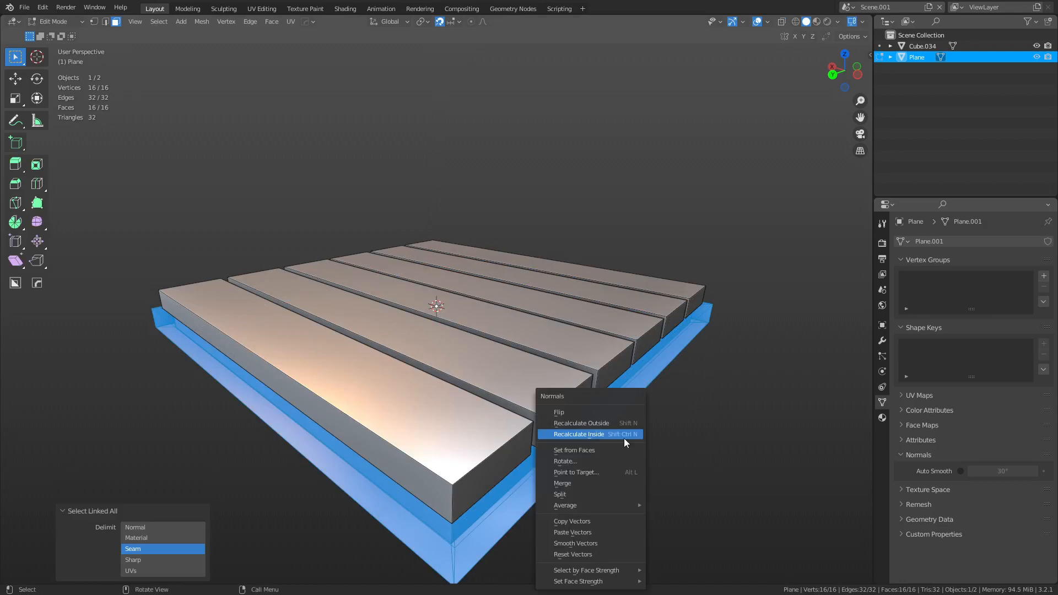
{"action": "left_click", "coordinate": [607, 414]}
{"action": "key", "text": "ctrl+Tab"}
{"action": "left_click", "coordinate": [588, 458]}
{"action": "left_click", "coordinate": [587, 459]}
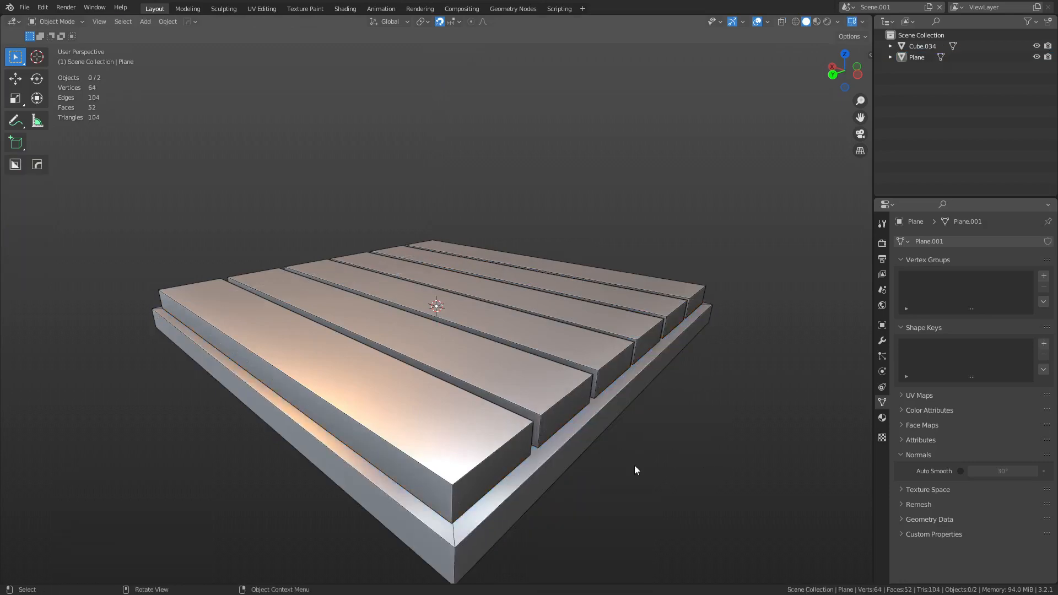
Step: Scale the frame object to 0.9 along X so its ends sit inside the plank ends
{"action": "middle_click_drag", "start_coordinate": [633, 465], "coordinate": [516, 374], "text": "alt"}
{"action": "left_click", "coordinate": [516, 376]}
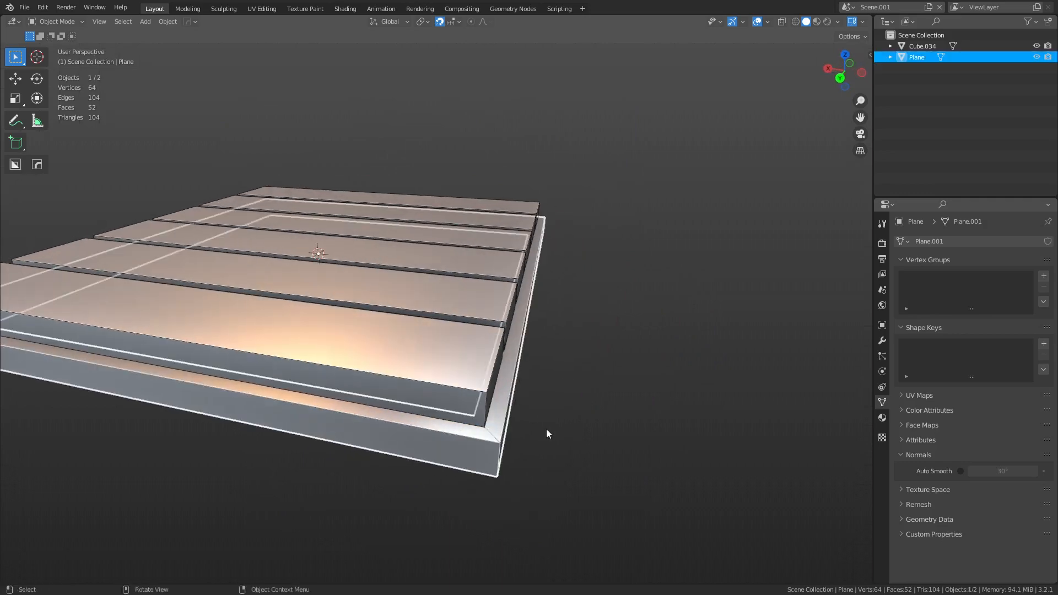
{"action": "key", "text": "s"}
{"action": "key", "text": "x"}
{"action": "left_click", "coordinate": [543, 422]}
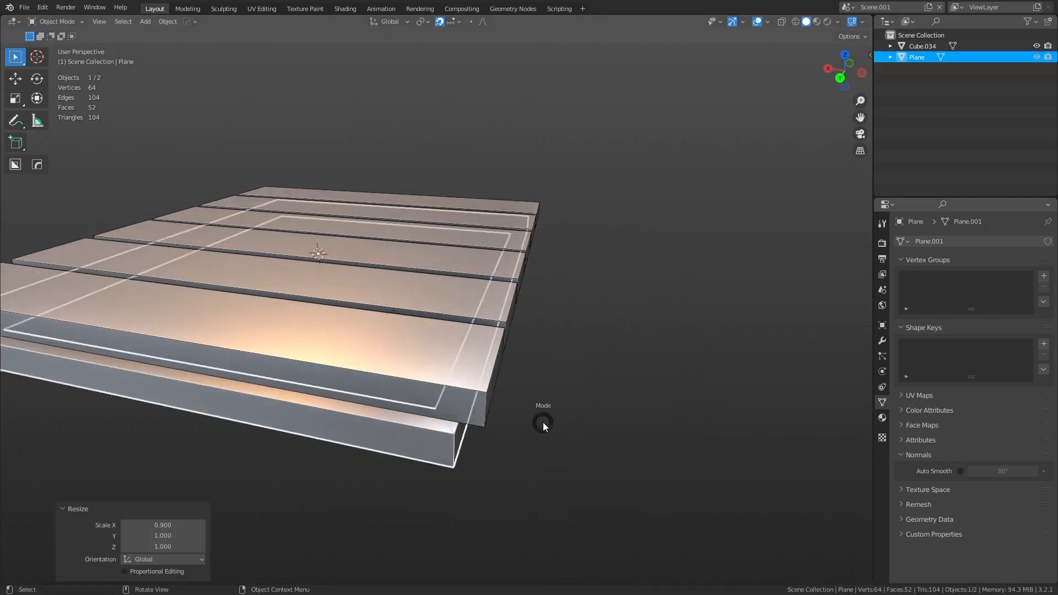
Step: Move the frame's inner side face on the positive Y side outward about 0.015 m along Y
{"action": "key", "text": "alt+a"}
{"action": "middle_click_drag", "start_coordinate": [584, 424], "coordinate": [493, 423]}
{"action": "left_click", "coordinate": [493, 423]}
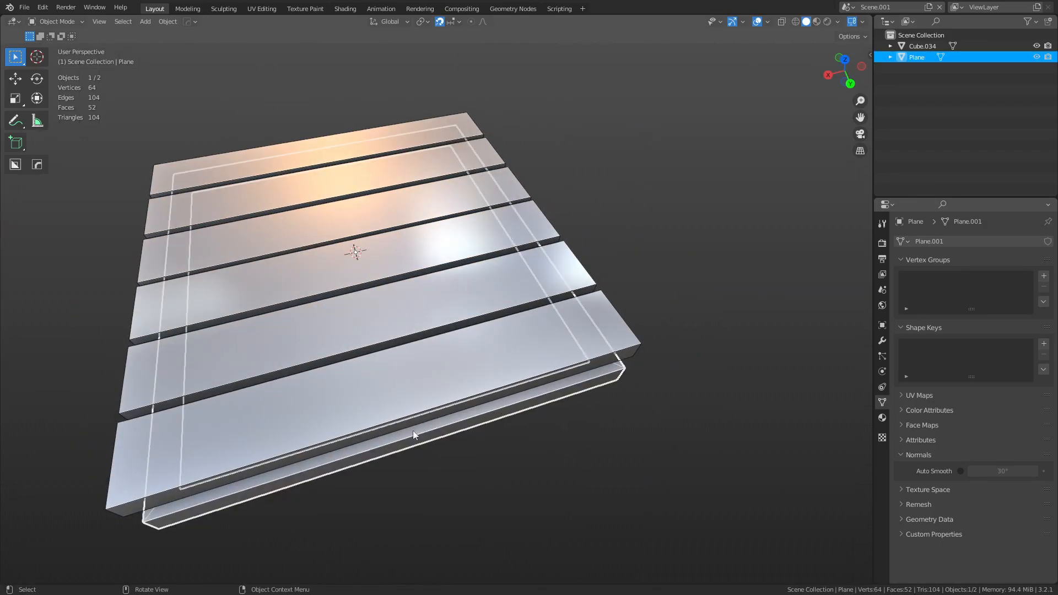
{"action": "middle_click_drag", "start_coordinate": [412, 431], "coordinate": [670, 459], "text": "alt"}
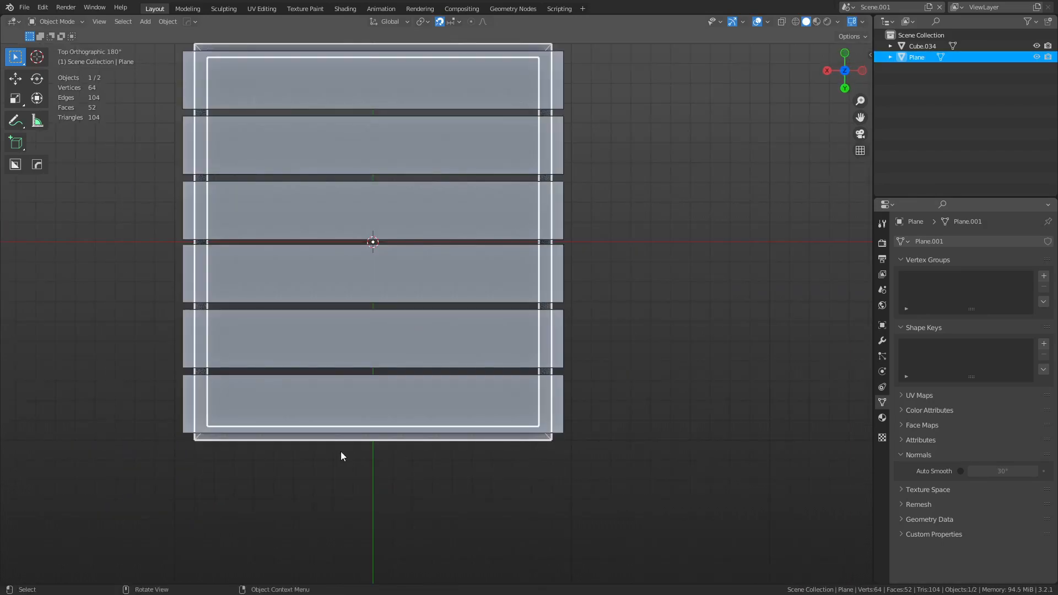
{"action": "middle_click_drag", "start_coordinate": [574, 441], "coordinate": [464, 283]}
{"action": "key", "text": "ctrl+Tab"}
{"action": "left_click", "coordinate": [485, 283]}
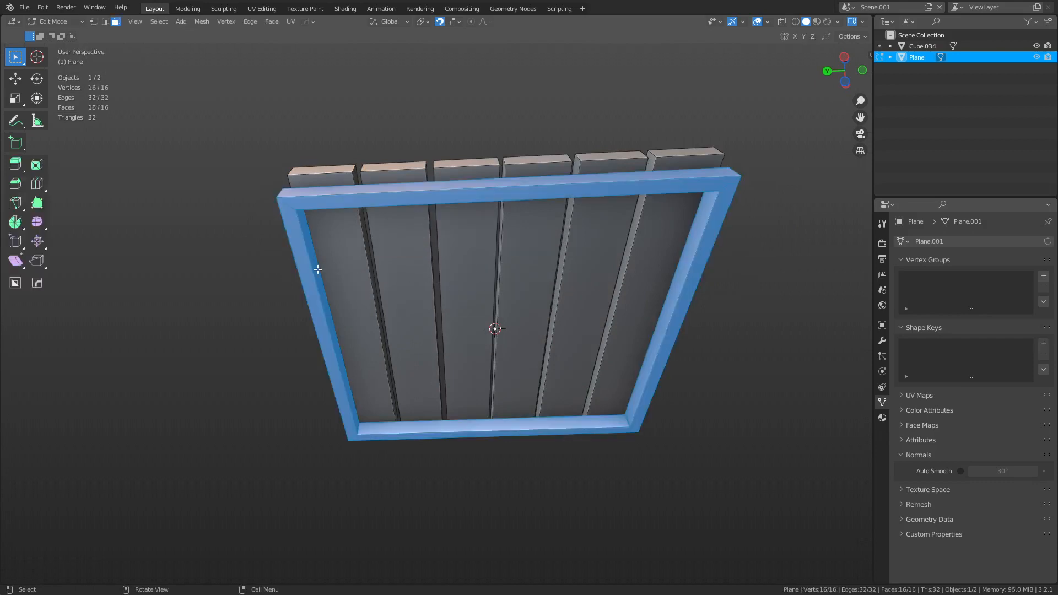
{"action": "left_click", "coordinate": [318, 269]}
{"action": "key", "text": "g"}
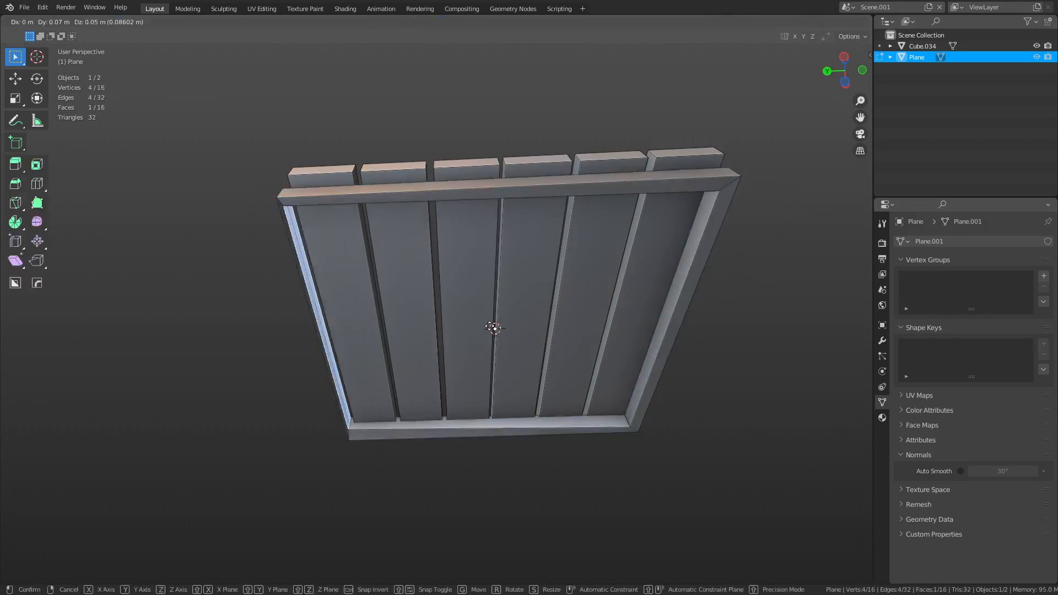
{"action": "key", "text": "y"}
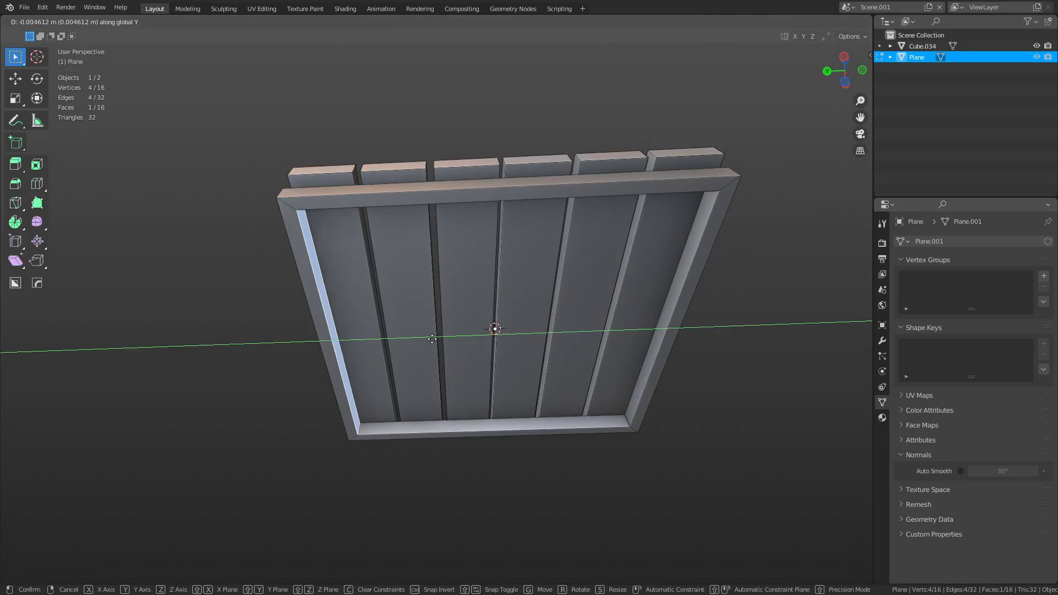
{"action": "left_click", "coordinate": [402, 337]}
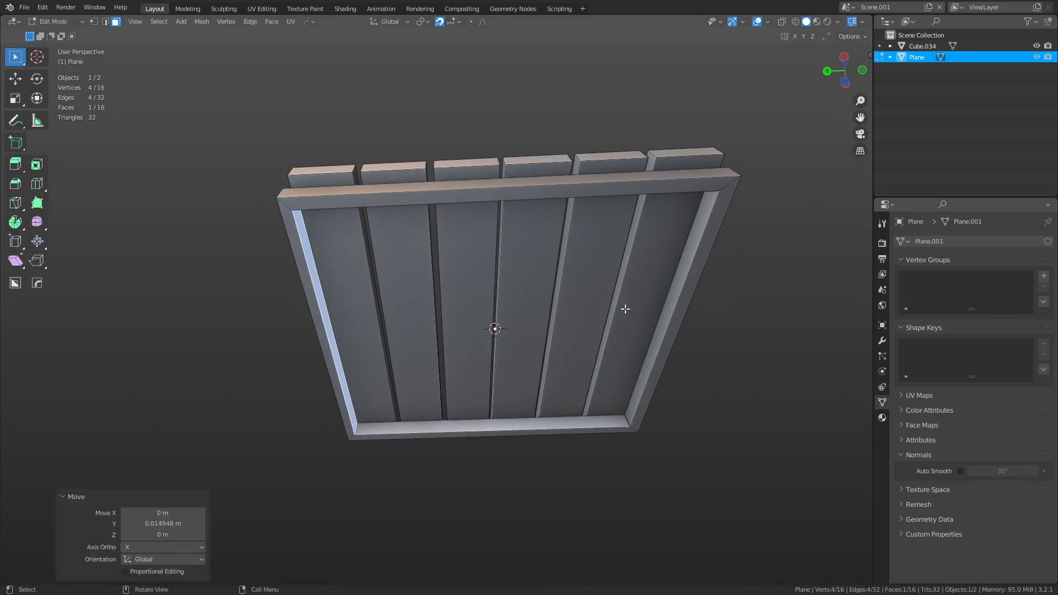
Step: Move the opposite inner side face slightly outward along negative Y and return to Object Mode
{"action": "left_click", "coordinate": [652, 345]}
{"action": "key", "text": "g"}
{"action": "key", "text": "y"}
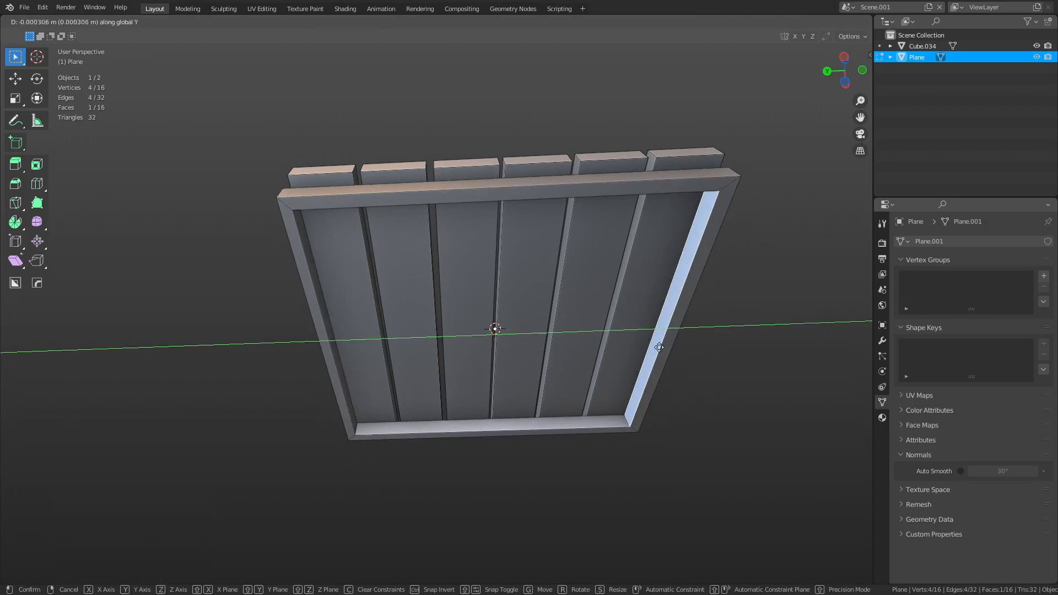
{"action": "left_click", "coordinate": [714, 345]}
{"action": "key", "text": "Tab"}
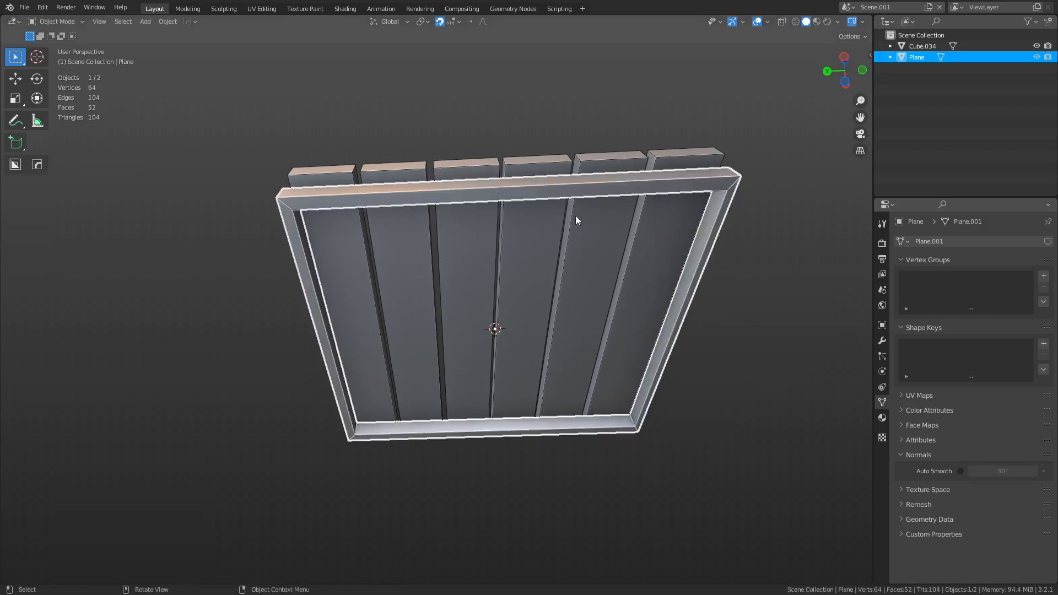
Step: Join the frame and the planks into a single object
{"action": "left_click", "coordinate": [555, 277], "text": "shift"}
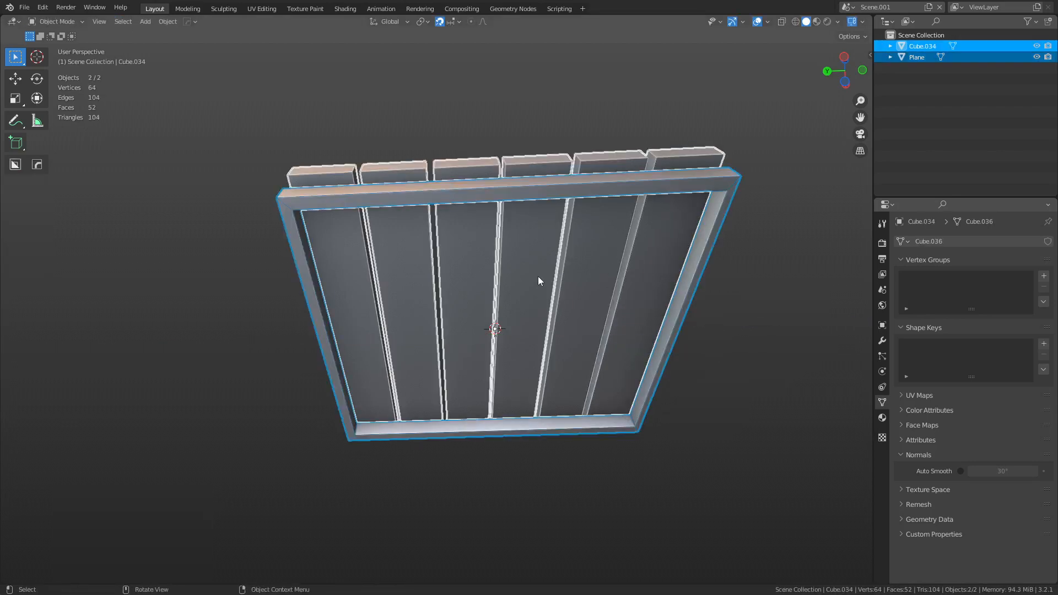
{"action": "middle_click_drag", "start_coordinate": [538, 276], "coordinate": [550, 349]}
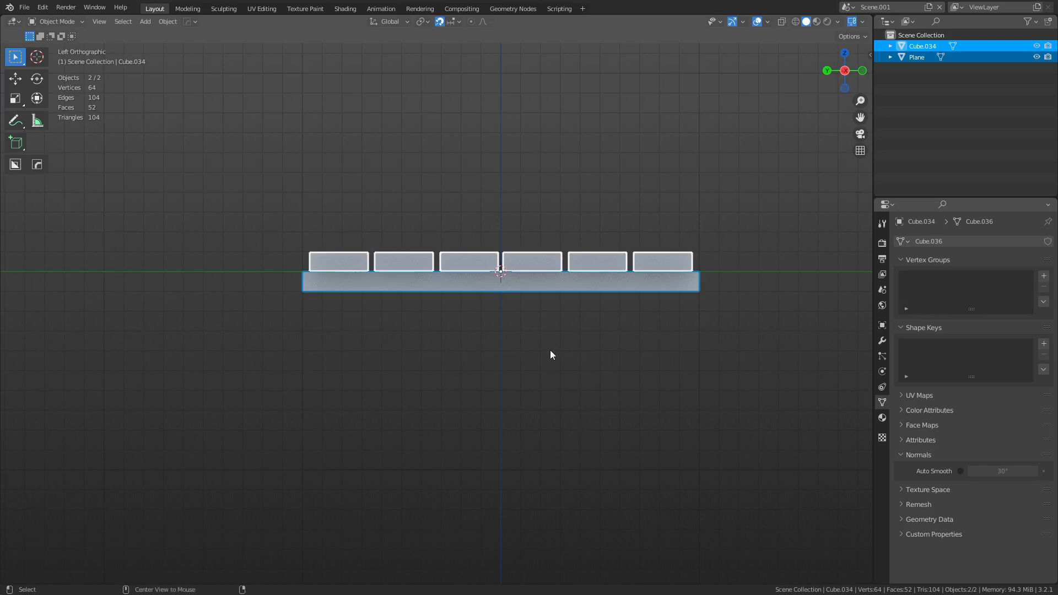
{"action": "left_click", "coordinate": [528, 284]}
{"action": "left_click", "coordinate": [528, 265], "text": "shift"}
{"action": "key", "text": "ctrl+j"}
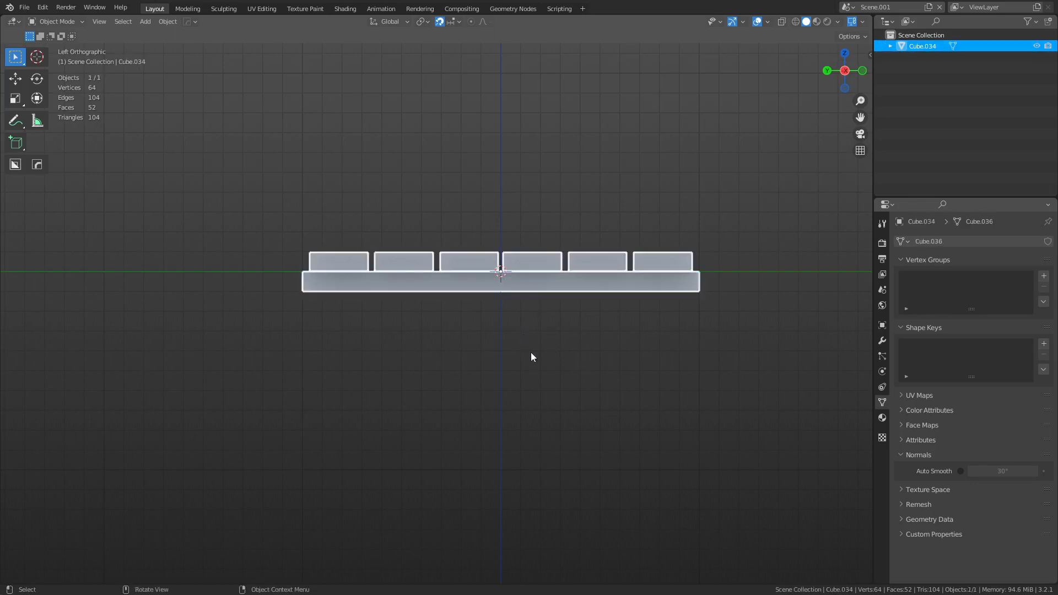
Step: Duplicate the joined floor panel along Y, place the copy against the original's positive Y side and deselect it
{"action": "middle_click_drag", "start_coordinate": [531, 357], "coordinate": [532, 330]}
{"action": "key", "text": "shift+d"}
{"action": "key", "text": "x"}
{"action": "key", "text": "y"}
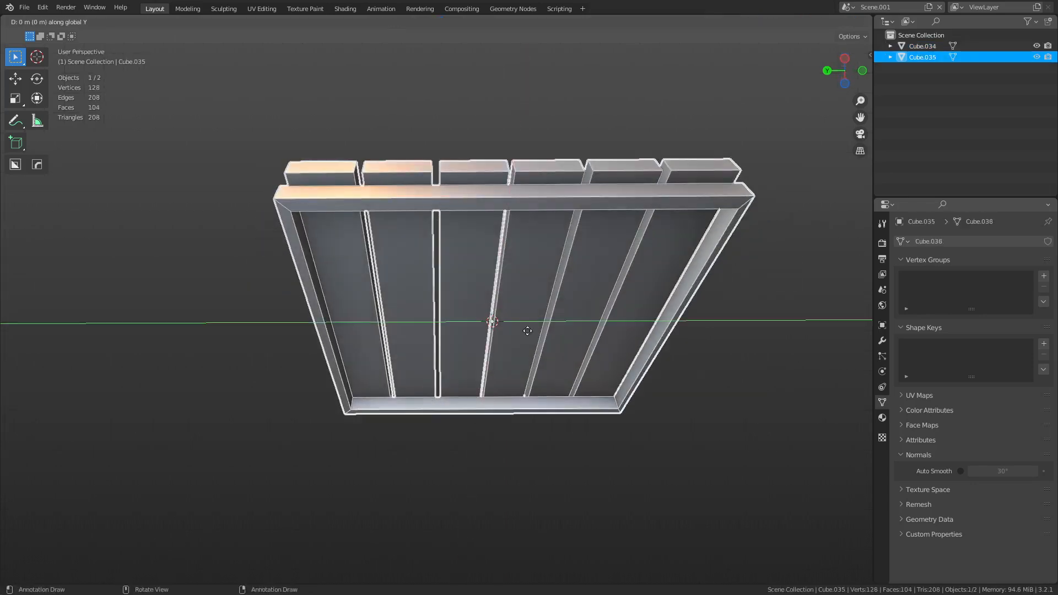
{"action": "left_click", "coordinate": [257, 356]}
{"action": "scroll", "coordinate": [477, 427], "scroll_direction": "down", "scroll_amount": 2}
{"action": "left_click", "coordinate": [477, 428]}
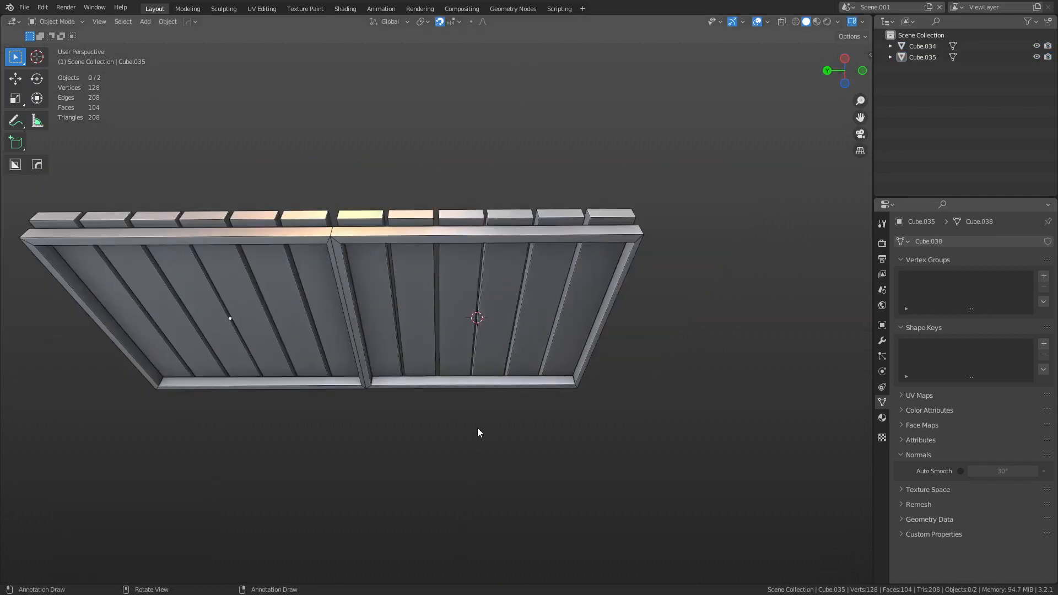
Step: Delete the duplicated floor panel on the positive Y side
{"action": "left_click", "coordinate": [316, 354]}
{"action": "key", "text": "x"}
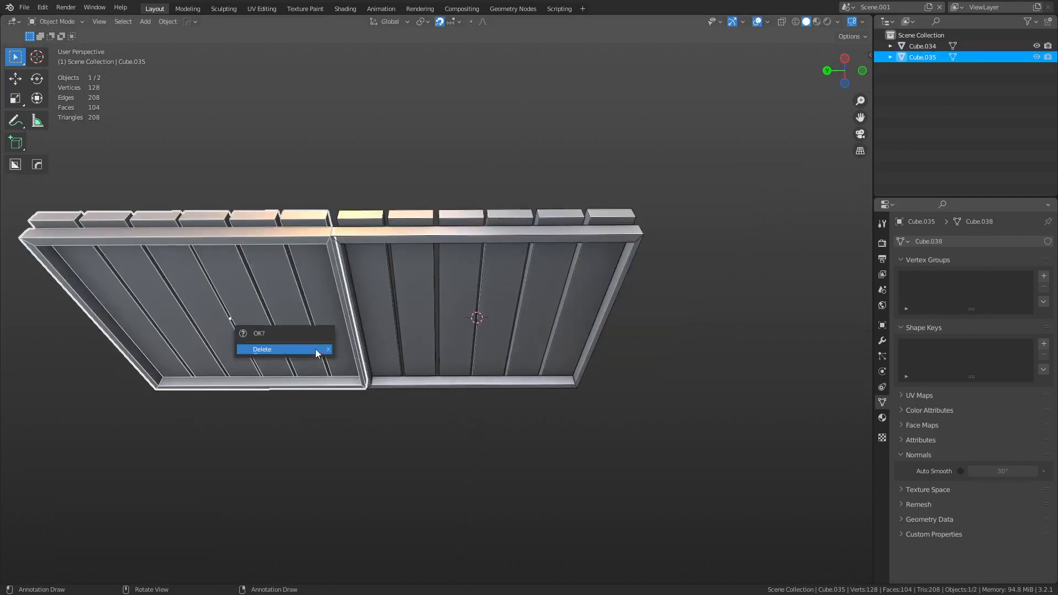
{"action": "left_click", "coordinate": [316, 349]}
Step: Add a centred loop cut across each of the two frame members parallel to the planks
{"action": "left_click", "coordinate": [465, 387]}
{"action": "key", "text": "Tab"}
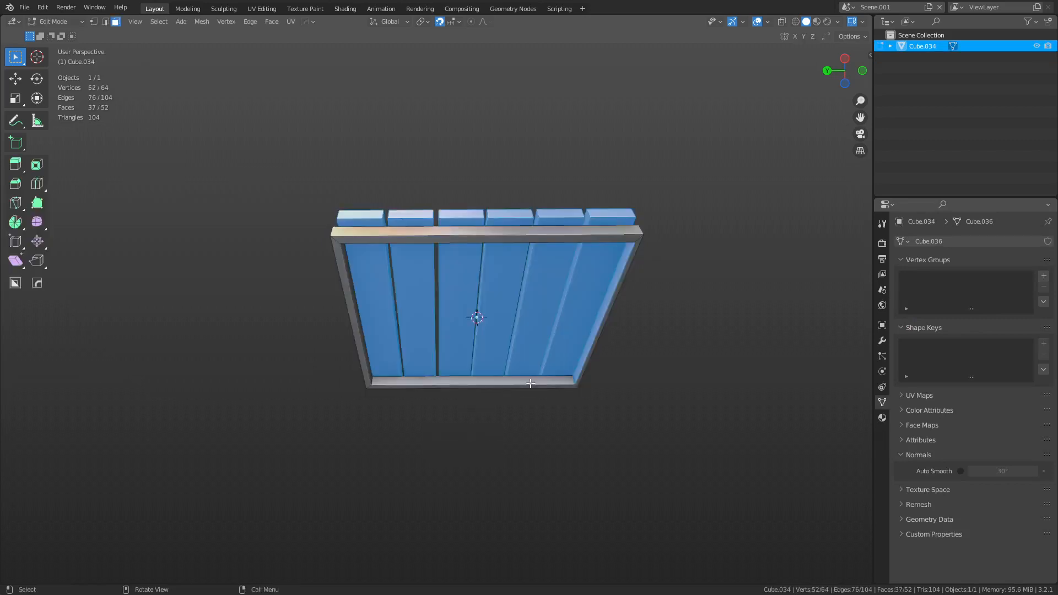
{"action": "key", "text": "ctrl+r"}
{"action": "left_click", "coordinate": [607, 335]}
{"action": "right_click", "coordinate": [606, 336]}
{"action": "key", "text": "ctrl+r"}
{"action": "left_click", "coordinate": [364, 338]}
{"action": "right_click", "coordinate": [371, 342]}
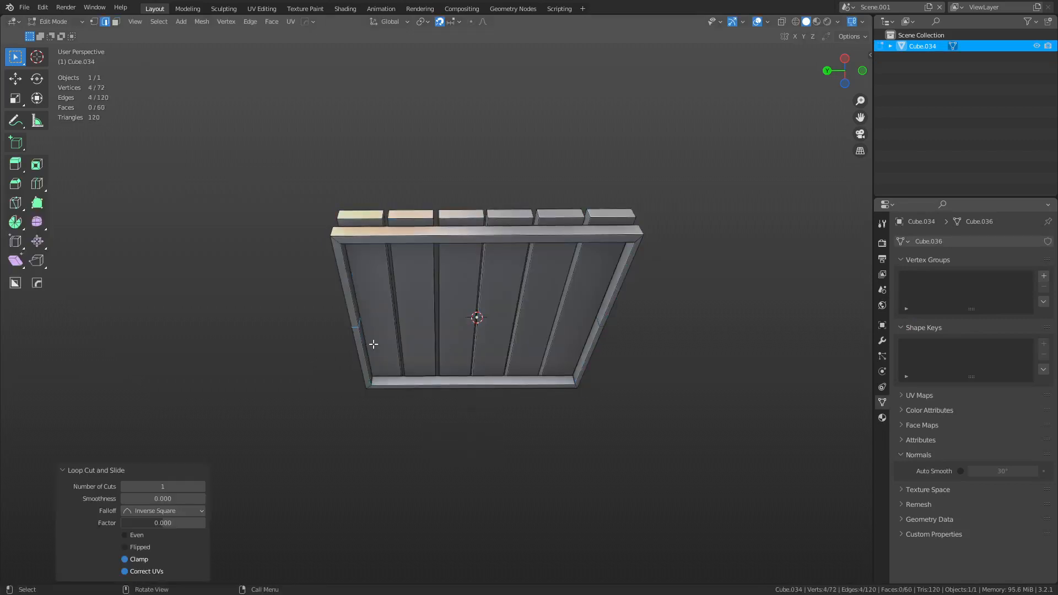
{"action": "key", "text": "ctrl+b"}
{"action": "right_click", "coordinate": [659, 388]}
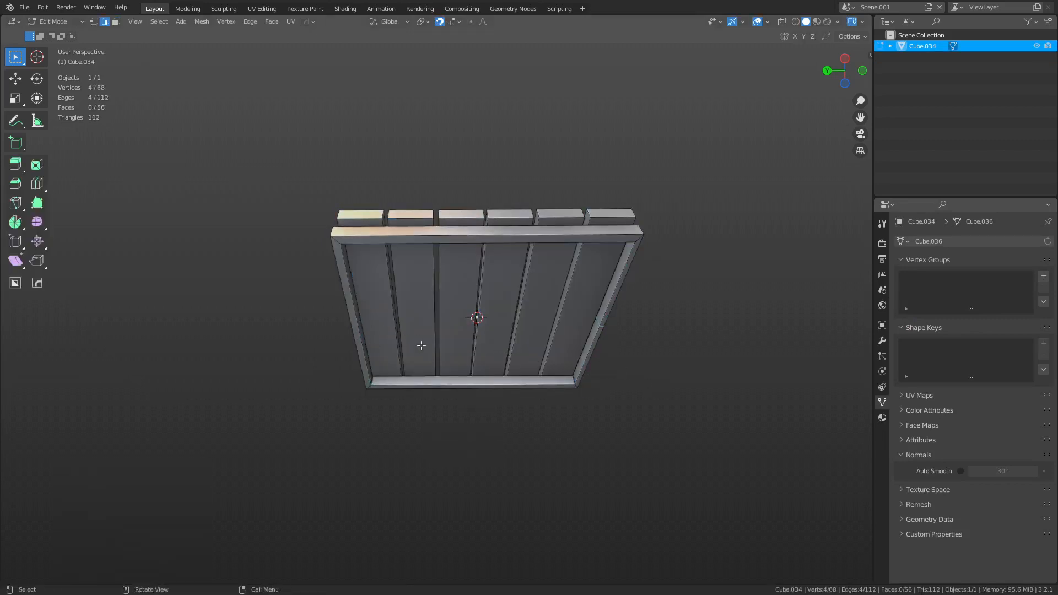
{"action": "right_click", "coordinate": [356, 337]}
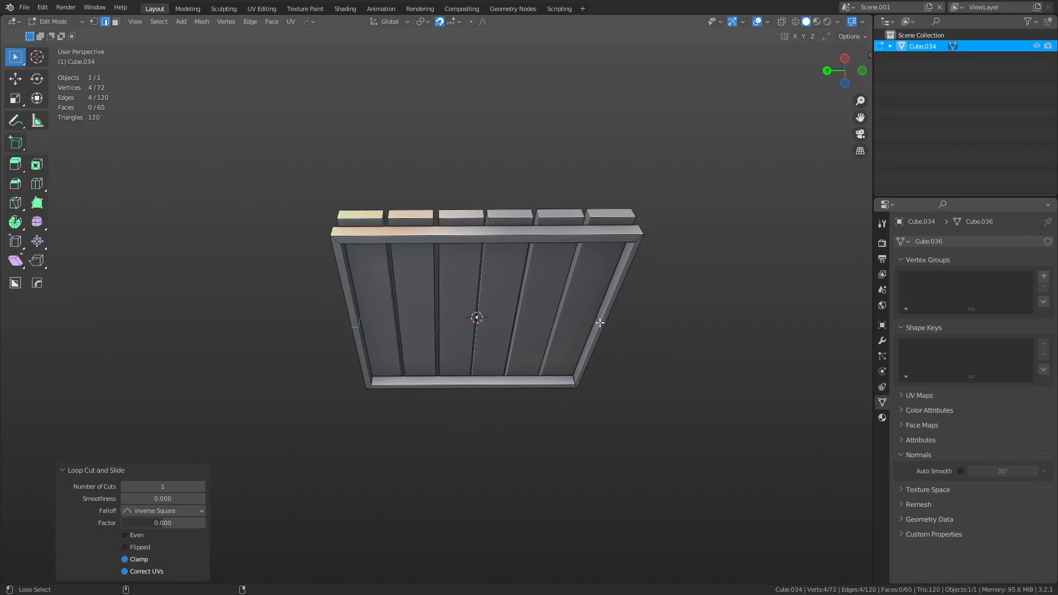
Step: Bevel both centre loops into widely spaced pairs, and bevel those loops again to form two narrow bands on each side member
{"action": "key", "text": "ctrl+b"}
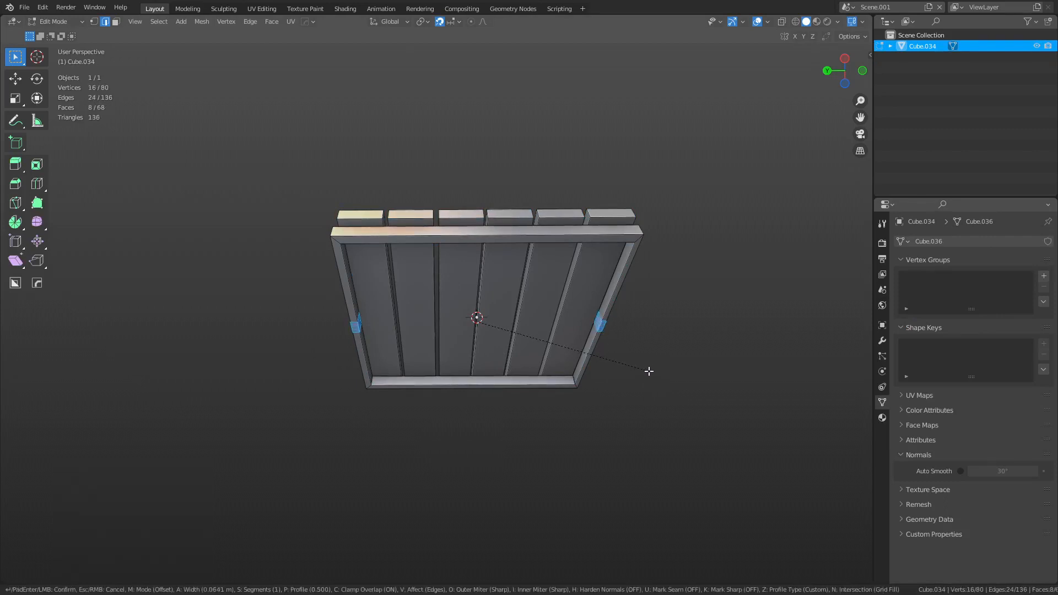
{"action": "left_click", "coordinate": [671, 398]}
{"action": "key", "text": "ctrl+b"}
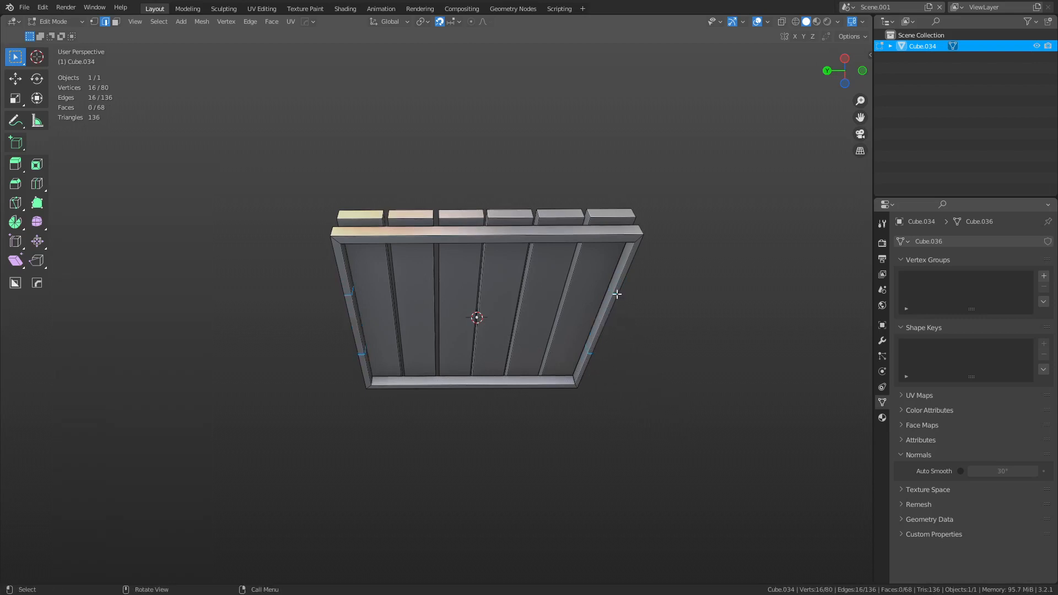
{"action": "key", "text": "ctrl+b"}
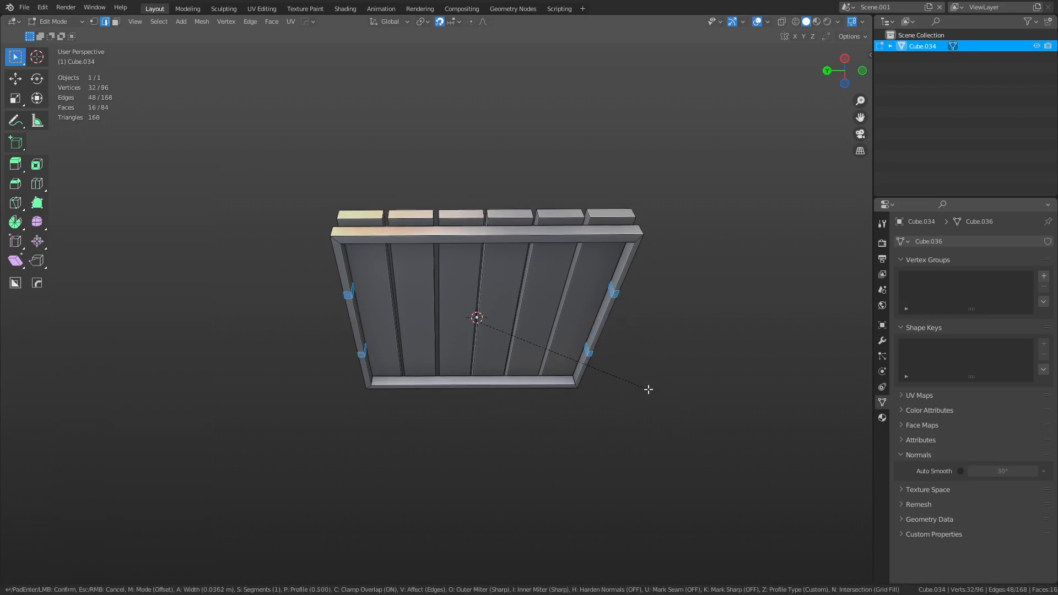
{"action": "left_click", "coordinate": [508, 316]}
Step: Bridge the first pair of facing inner band faces to create a crossbeam between the frame's side members
{"action": "left_click", "coordinate": [158, 22]}
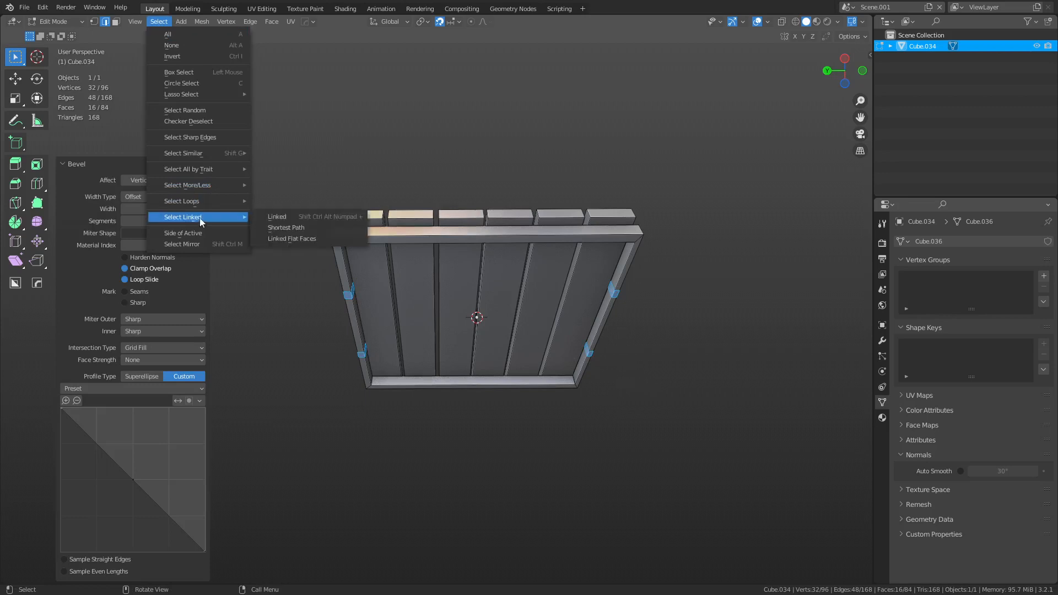
{"action": "mouse_move", "coordinate": [203, 202]}
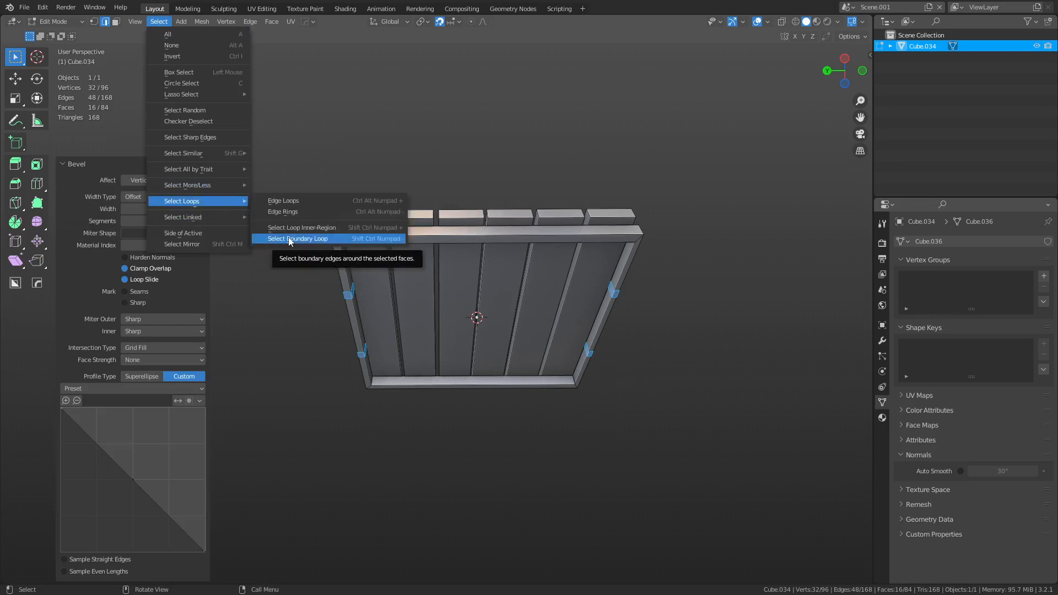
{"action": "key", "text": "3"}
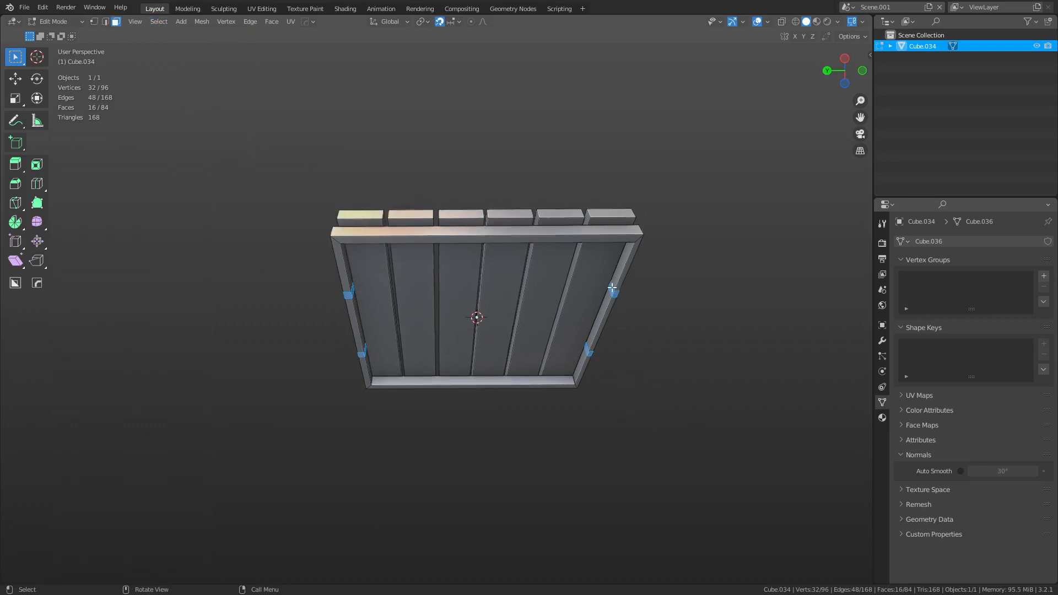
{"action": "left_click", "coordinate": [614, 287]}
{"action": "key", "text": "ctrl+z"}
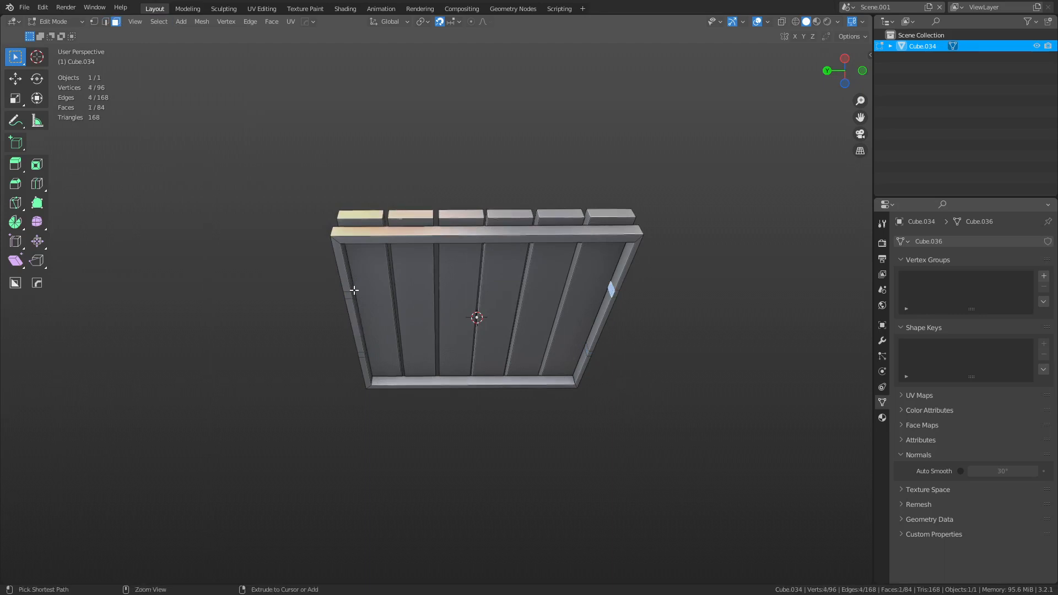
{"action": "left_click", "coordinate": [352, 289], "text": "shift"}
{"action": "key", "text": "ctrl+e"}
{"action": "left_click", "coordinate": [541, 310]}
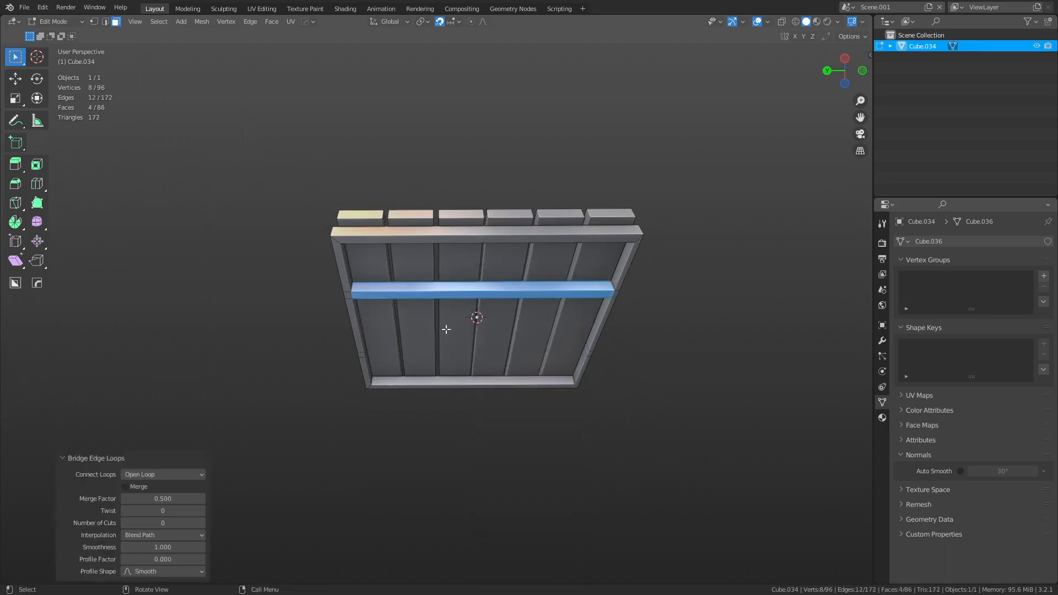
Step: Bridge the second pair of facing inner band faces into another crossbeam and return to Object Mode
{"action": "left_click", "coordinate": [366, 348]}
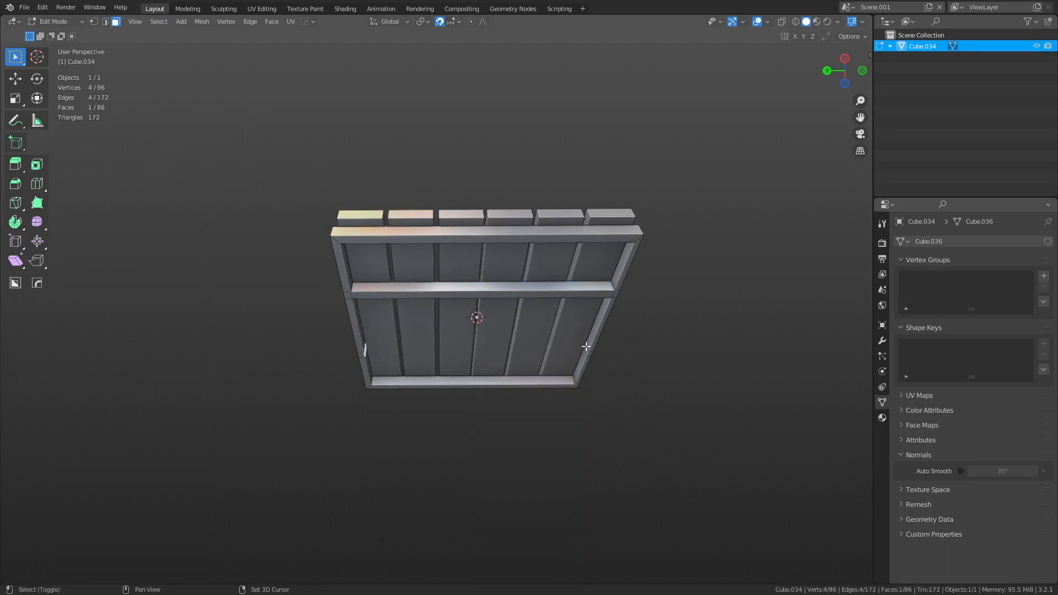
{"action": "key", "text": "ctrl+e"}
{"action": "left_click", "coordinate": [652, 308]}
{"action": "middle_click_drag", "start_coordinate": [646, 300], "coordinate": [661, 432]}
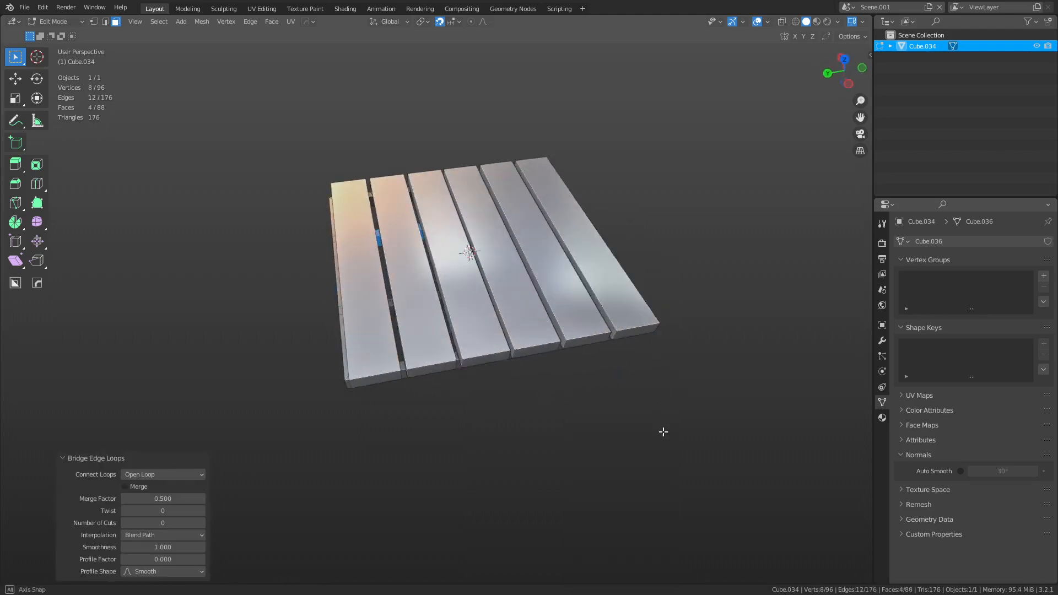
{"action": "key", "text": "ctrl+Tab"}
{"action": "left_click", "coordinate": [625, 453]}
Step: Duplicate the frame's outer end face on the negative X side and raise the copy 0.65 m along Z
{"action": "middle_click_drag", "start_coordinate": [479, 470], "coordinate": [603, 342]}
{"action": "scroll", "coordinate": [537, 405], "scroll_direction": "down", "scroll_amount": 3}
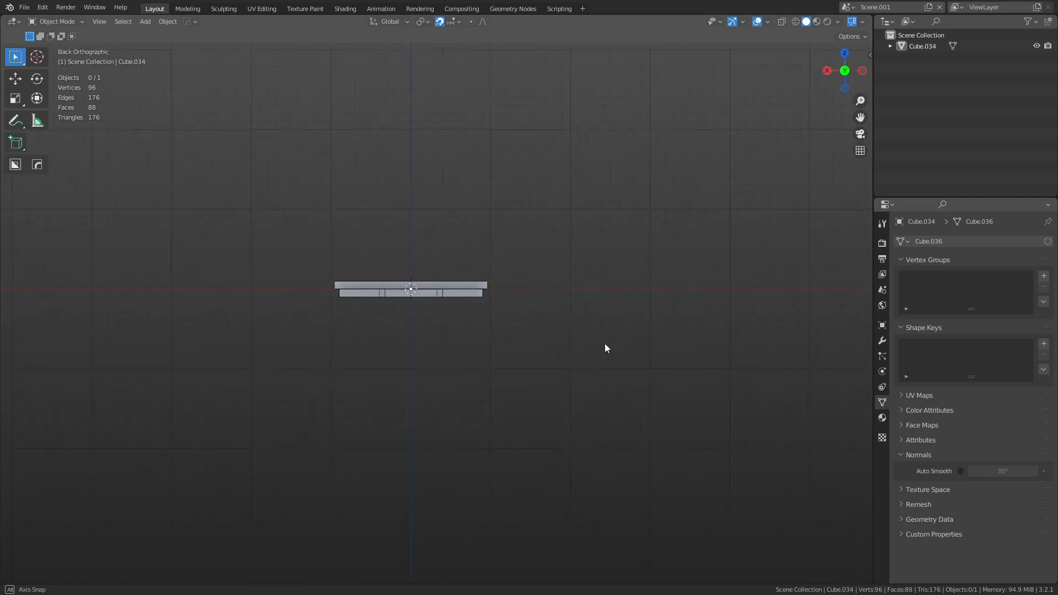
{"action": "right_click", "coordinate": [546, 333]}
{"action": "middle_click_drag", "start_coordinate": [285, 241], "coordinate": [456, 318]}
{"action": "key", "text": "ctrl+Tab"}
{"action": "left_click", "coordinate": [513, 324]}
{"action": "left_click", "coordinate": [454, 311]}
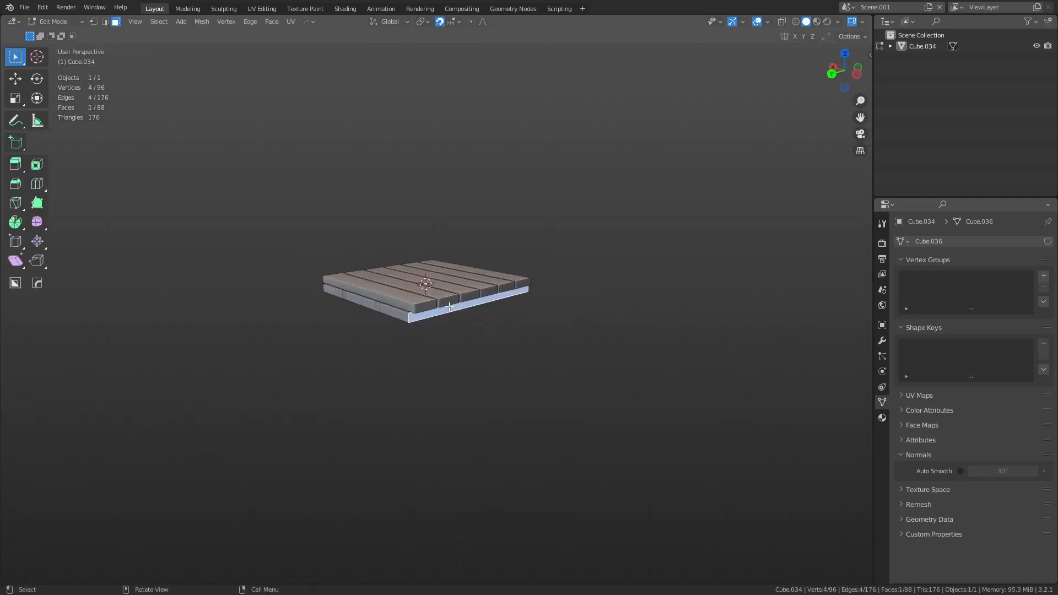
{"action": "key", "text": "shift+d"}
{"action": "key", "text": "z"}
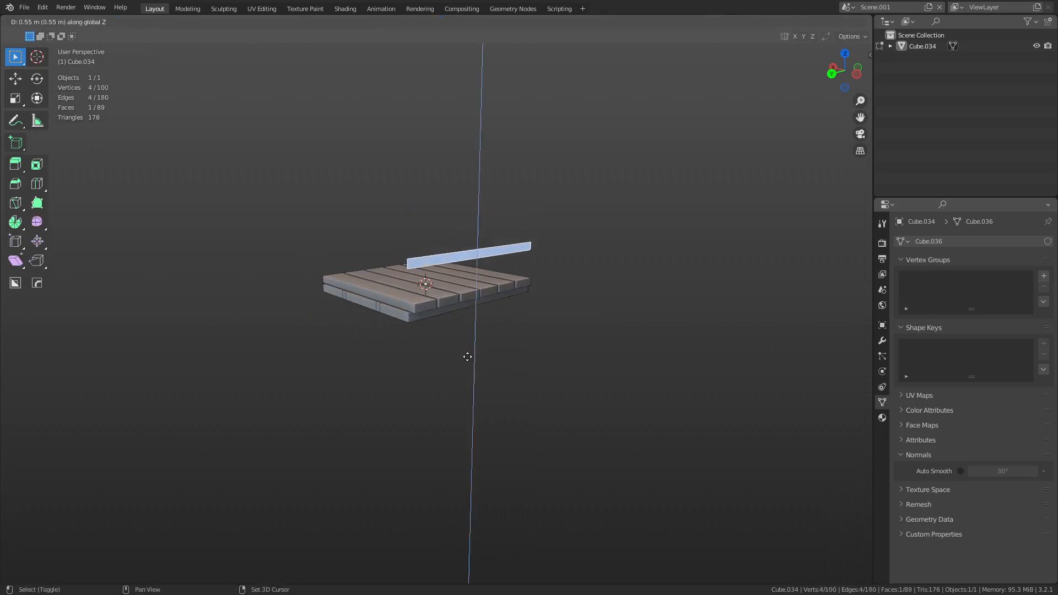
{"action": "left_click", "coordinate": [465, 329]}
{"action": "middle_click_drag", "start_coordinate": [464, 328], "coordinate": [540, 309]}
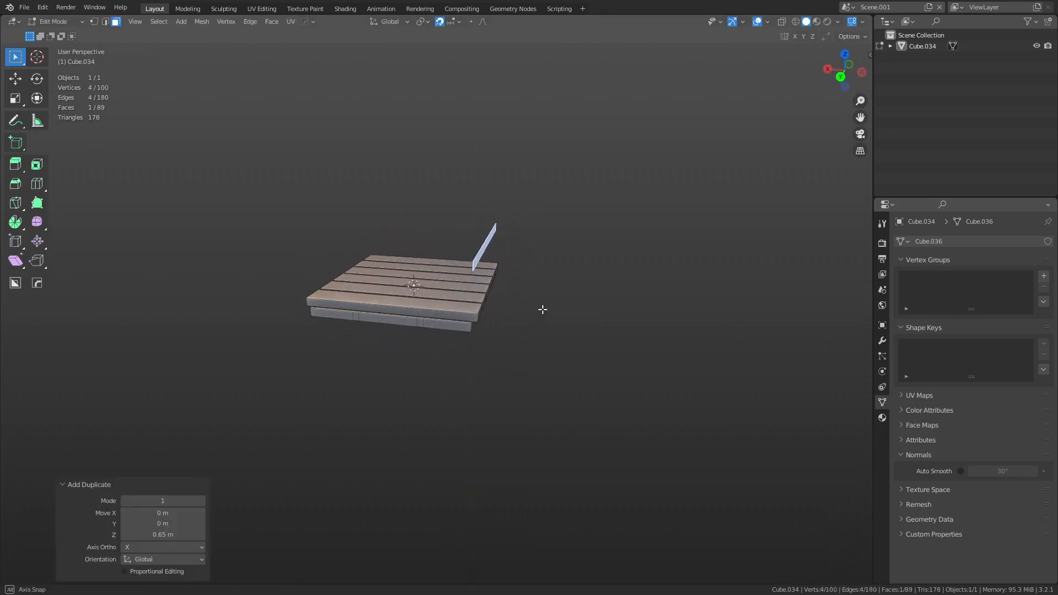
Step: Raise the copied face another 0.1 m along Z and extrude it 0.1 m into a solid rail
{"action": "key", "text": "g"}
{"action": "key", "text": "z"}
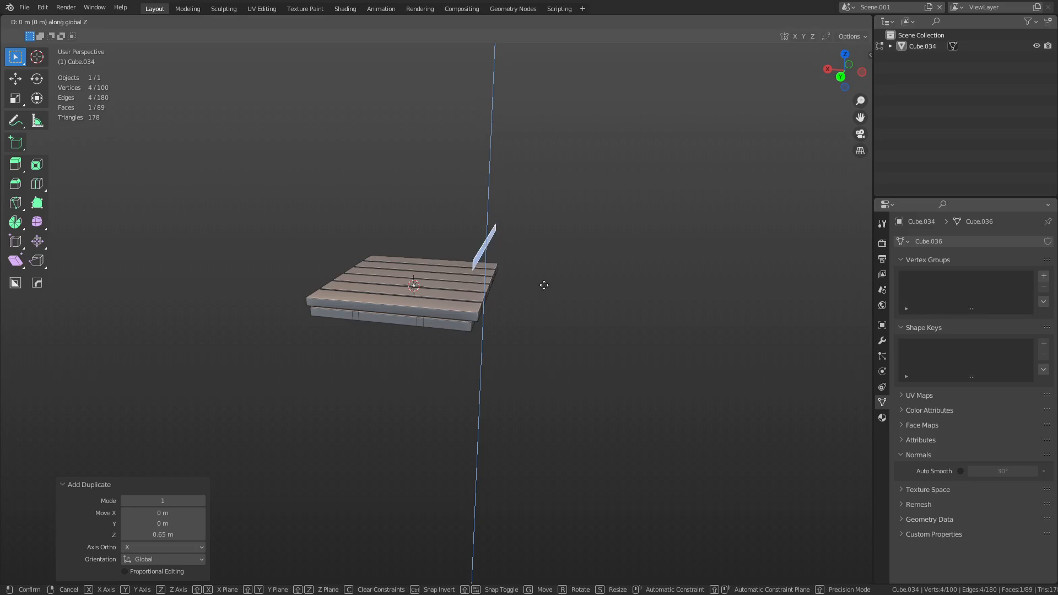
{"action": "left_click", "coordinate": [549, 198]}
{"action": "key", "text": "e"}
{"action": "left_click", "coordinate": [548, 295]}
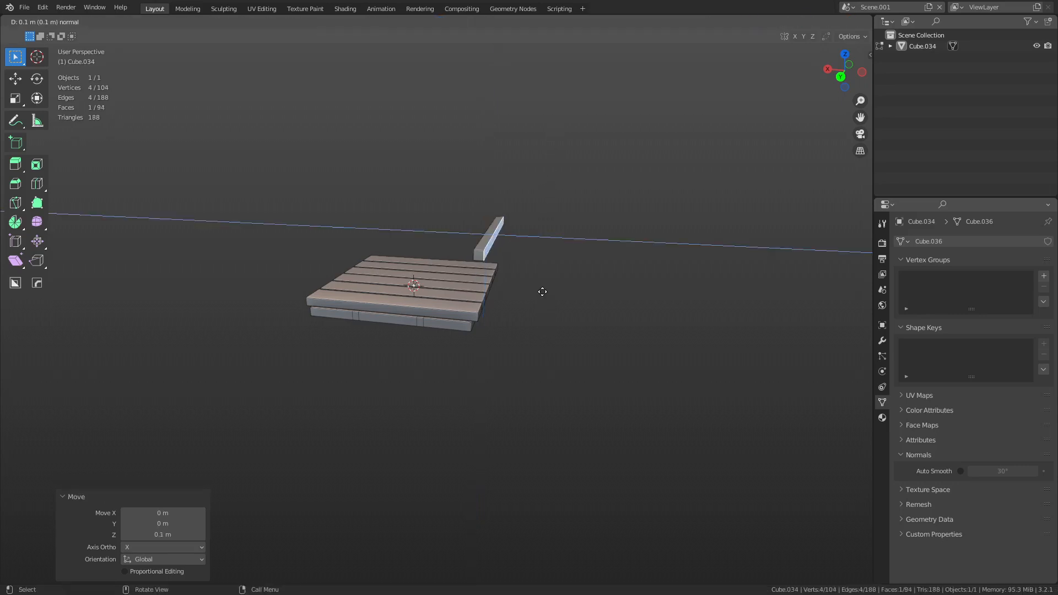
{"action": "left_click", "coordinate": [542, 292]}
{"action": "middle_click_drag", "start_coordinate": [515, 266], "coordinate": [507, 268]}
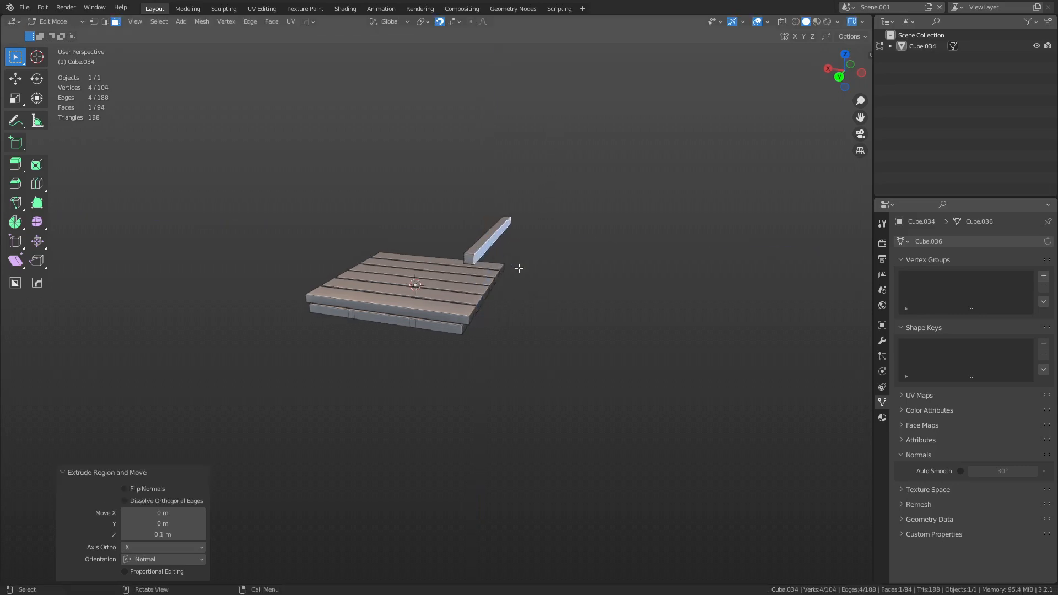
Step: Select the rail's whole linked mesh and duplicate it 0.6 m upward along Z
{"action": "key", "text": "ctrl+l"}
{"action": "key", "text": "shift+d"}
{"action": "key", "text": "z"}
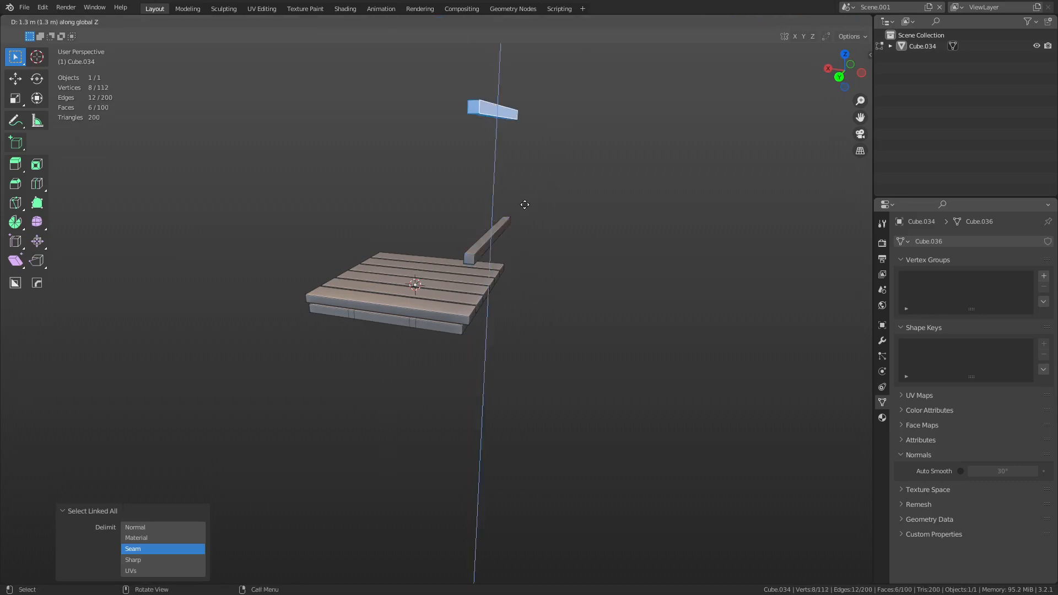
{"action": "left_click", "coordinate": [515, 378]}
Step: Lower both rails together 0.4 m along Z and return to Object Mode with nothing selected
{"action": "middle_click_drag", "start_coordinate": [514, 345], "coordinate": [427, 312]}
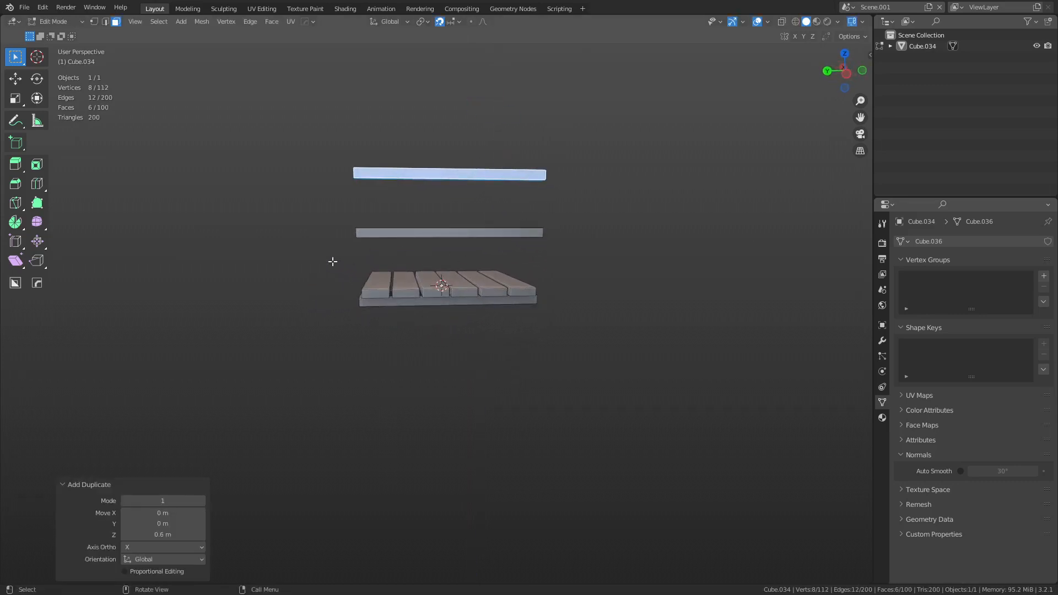
{"action": "left_click_drag", "start_coordinate": [325, 259], "coordinate": [608, 131]}
{"action": "key", "text": "alt+z"}
{"action": "key", "text": "g"}
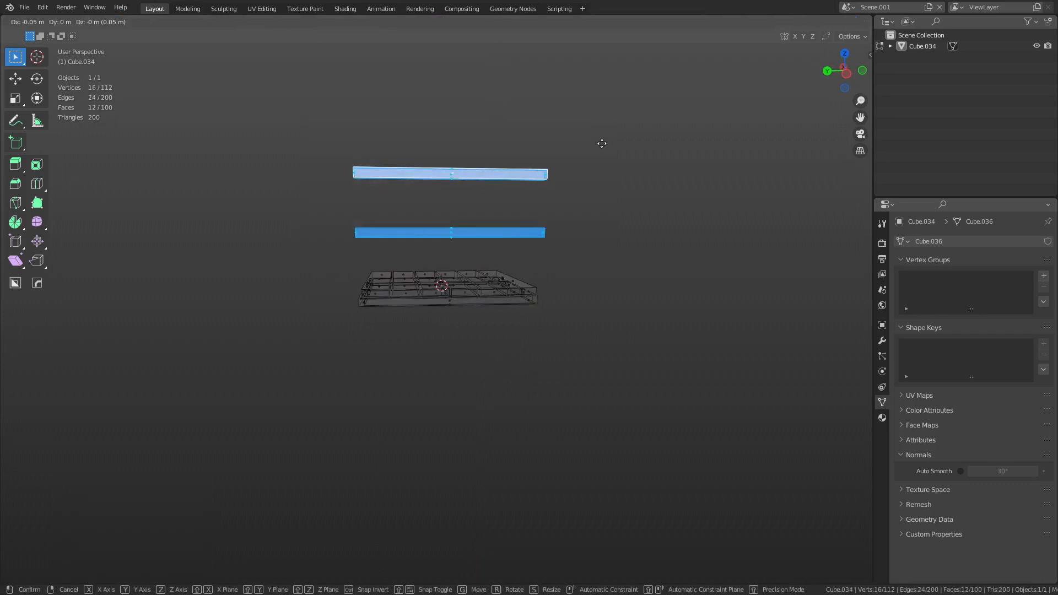
{"action": "key", "text": "z"}
{"action": "left_click", "coordinate": [609, 198]}
{"action": "key", "text": "alt+z"}
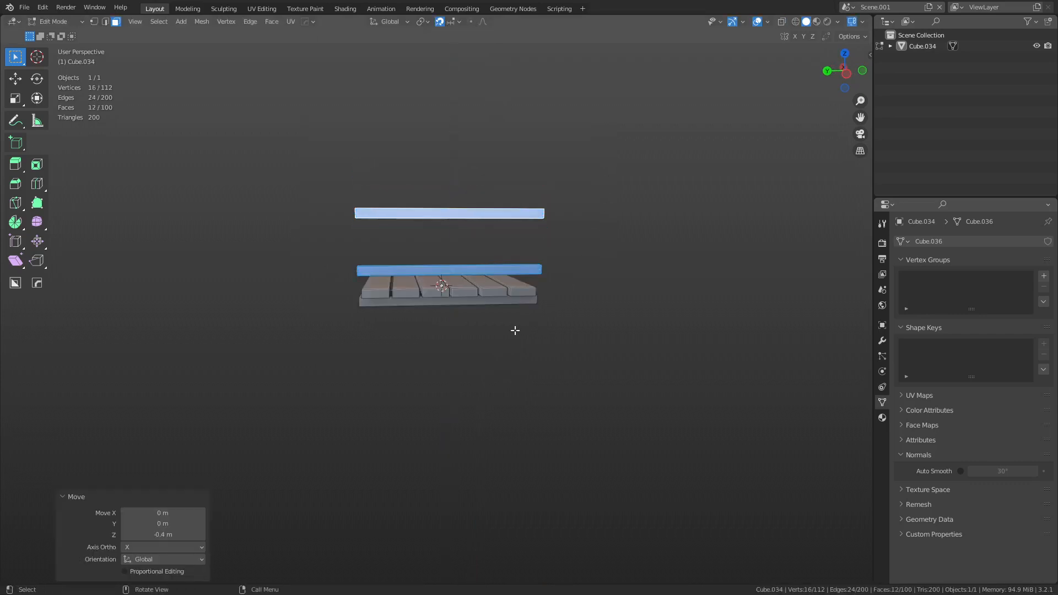
{"action": "middle_click_drag", "start_coordinate": [515, 330], "coordinate": [643, 345]}
{"action": "key", "text": "ctrl+Tab"}
{"action": "left_click", "coordinate": [595, 346]}
{"action": "left_click", "coordinate": [437, 401]}
Step: Inspect the floor panel and its two raised rails from above, below and the sides
{"action": "key", "text": "shift+grave"}
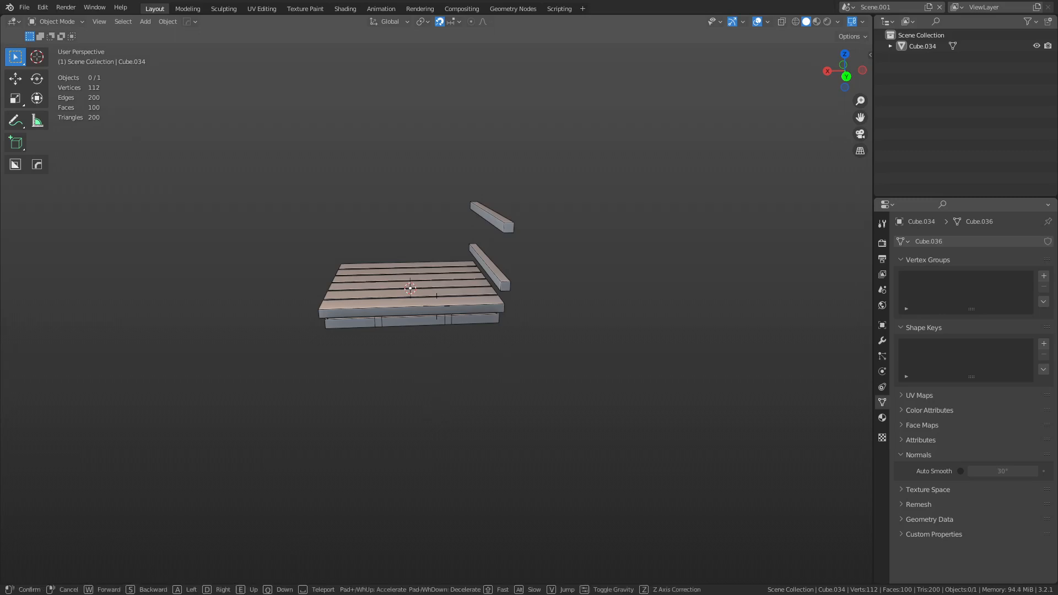
{"action": "key", "text": "w"}
{"action": "key", "text": "e"}
{"action": "key", "text": "a"}
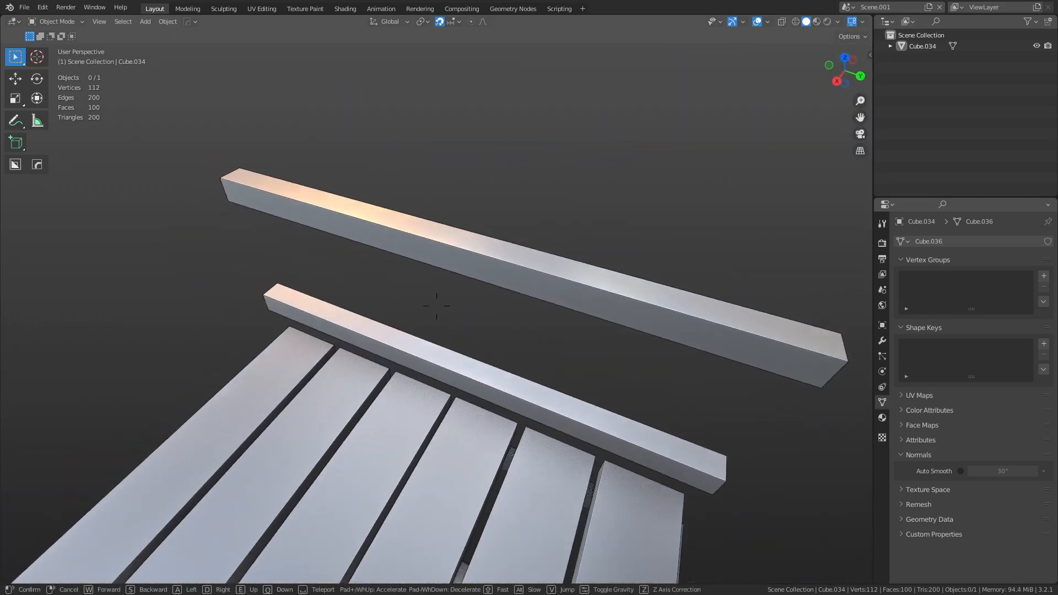
{"action": "key", "text": "a"}
{"action": "key", "text": "w"}
{"action": "key", "text": "a"}
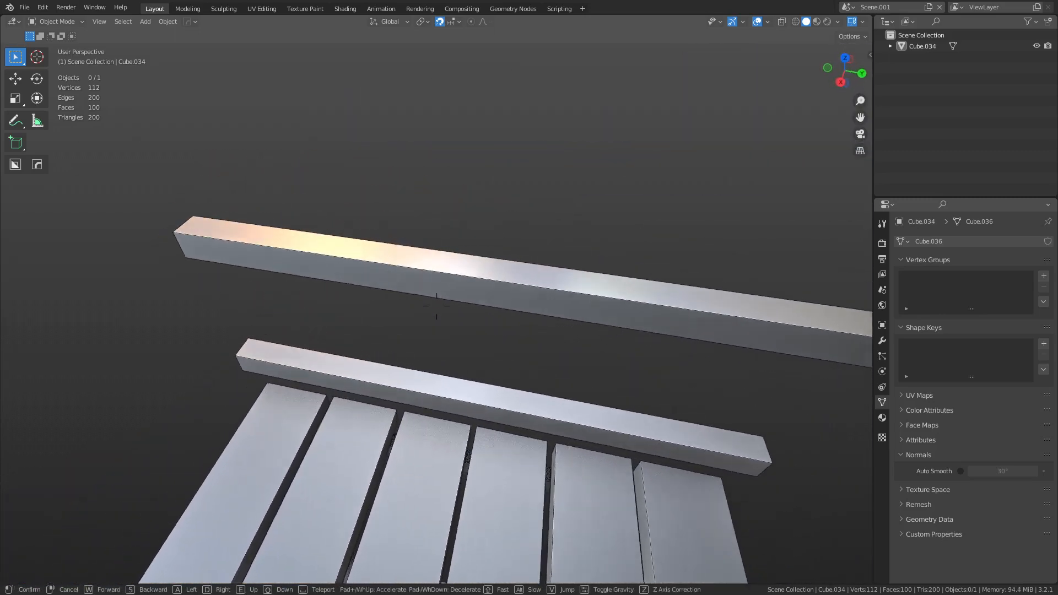
{"action": "key", "text": "a"}
{"action": "key", "text": "w"}
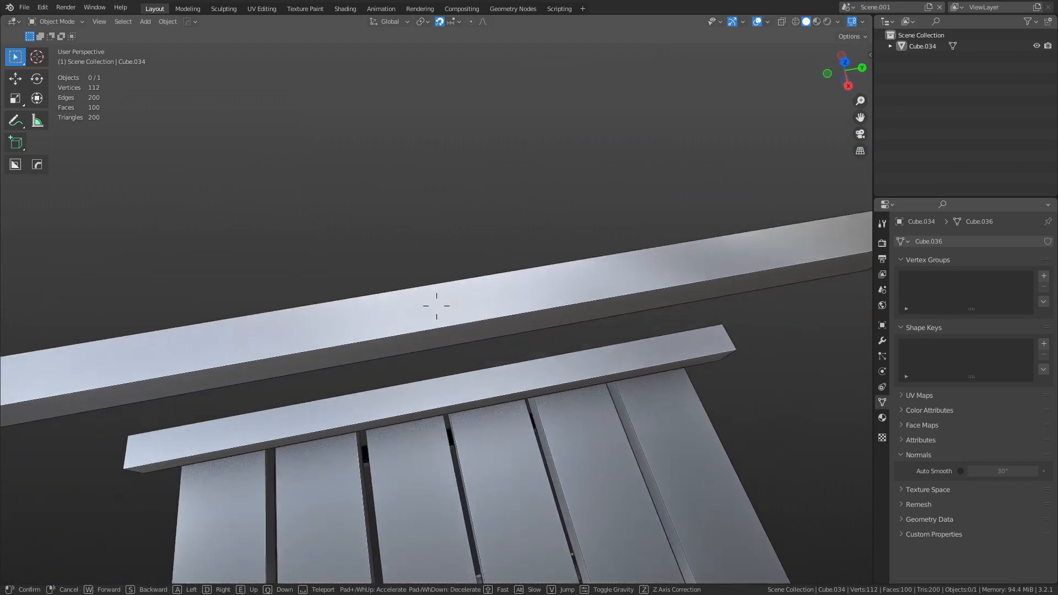
{"action": "key", "text": "s"}
{"action": "key", "text": "w"}
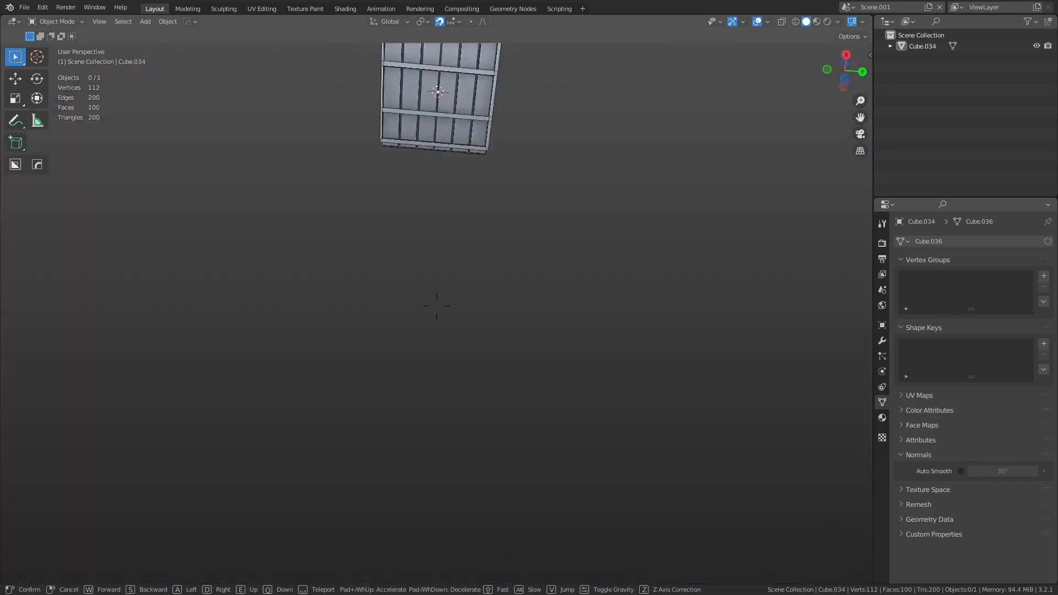
{"action": "key", "text": "Escape"}
{"action": "middle_click_drag", "start_coordinate": [478, 405], "coordinate": [396, 393]}
{"action": "scroll", "coordinate": [444, 431], "scroll_direction": "up", "scroll_amount": 1}
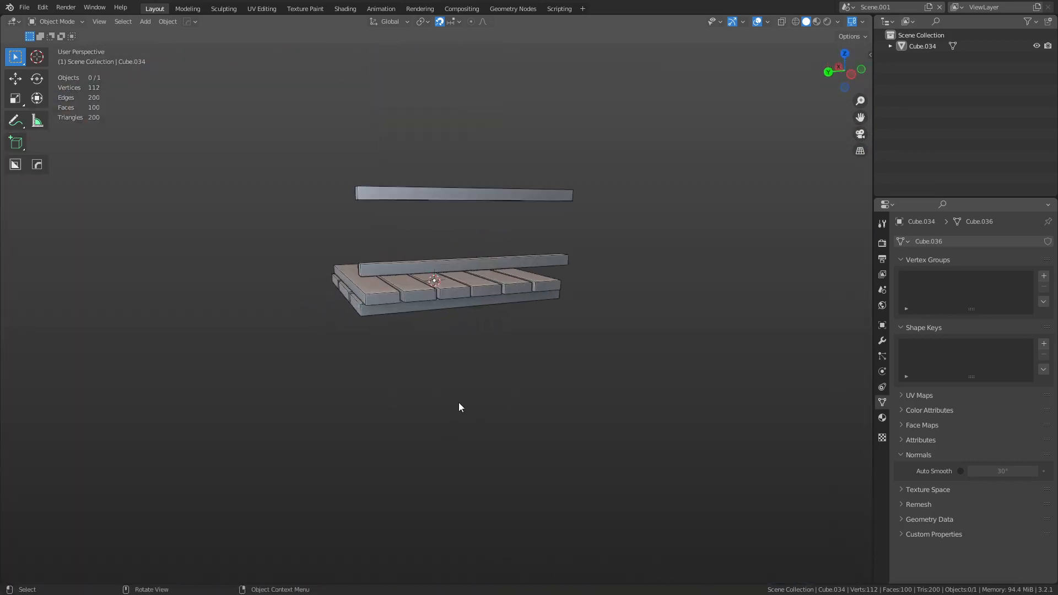
{"action": "middle_click_drag", "start_coordinate": [464, 400], "coordinate": [490, 383]}
{"action": "scroll", "coordinate": [488, 380], "scroll_direction": "up", "scroll_amount": 1}
Step: Add a centred loop cut around each of the two rails and bevel both loops into narrow bands
{"action": "left_click", "coordinate": [427, 320]}
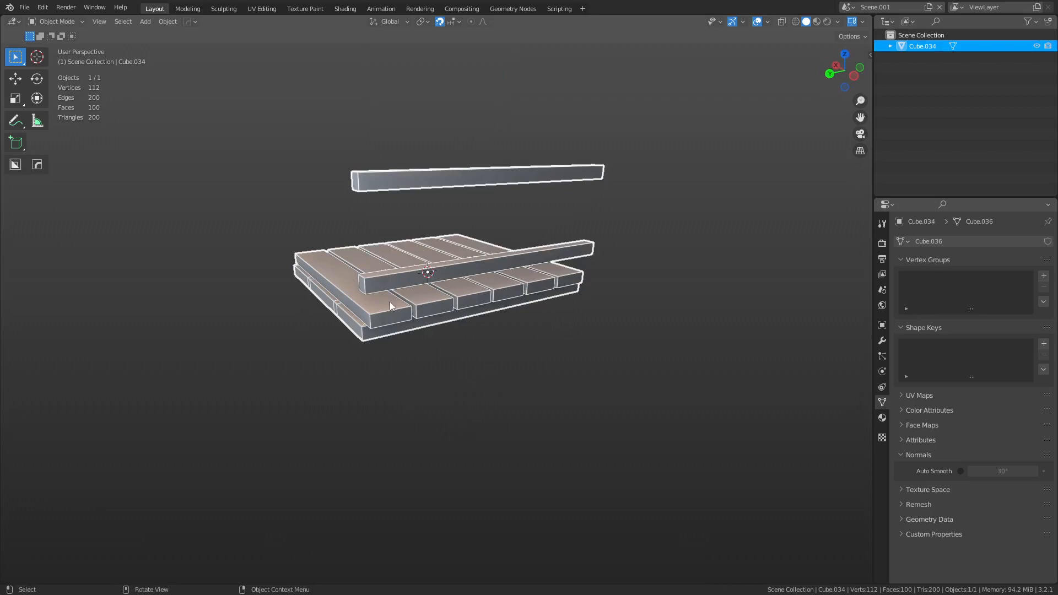
{"action": "middle_click_drag", "start_coordinate": [406, 311], "coordinate": [602, 408]}
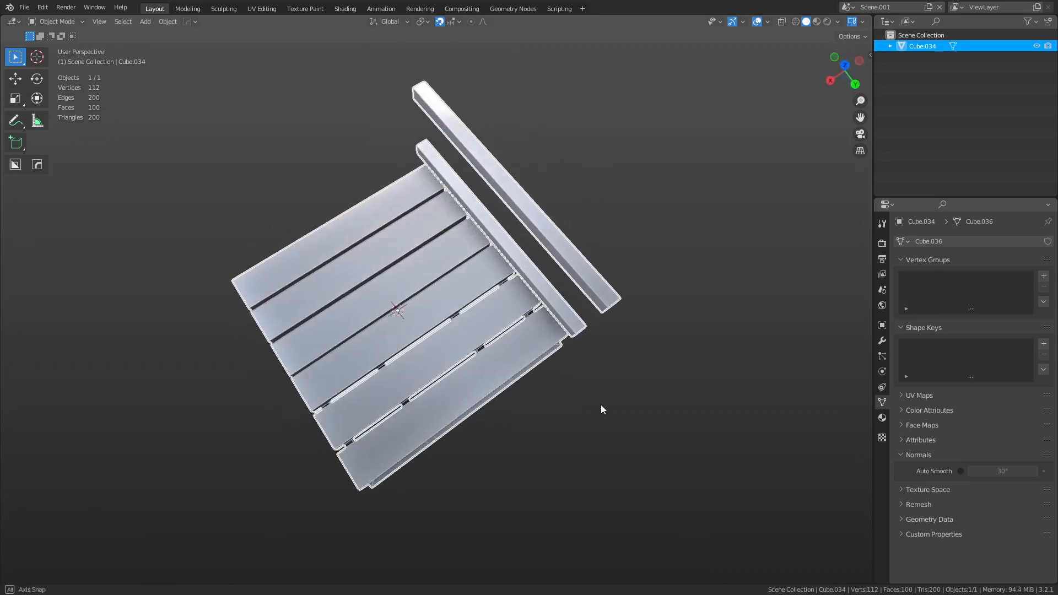
{"action": "middle_click_drag", "start_coordinate": [376, 374], "coordinate": [368, 284]}
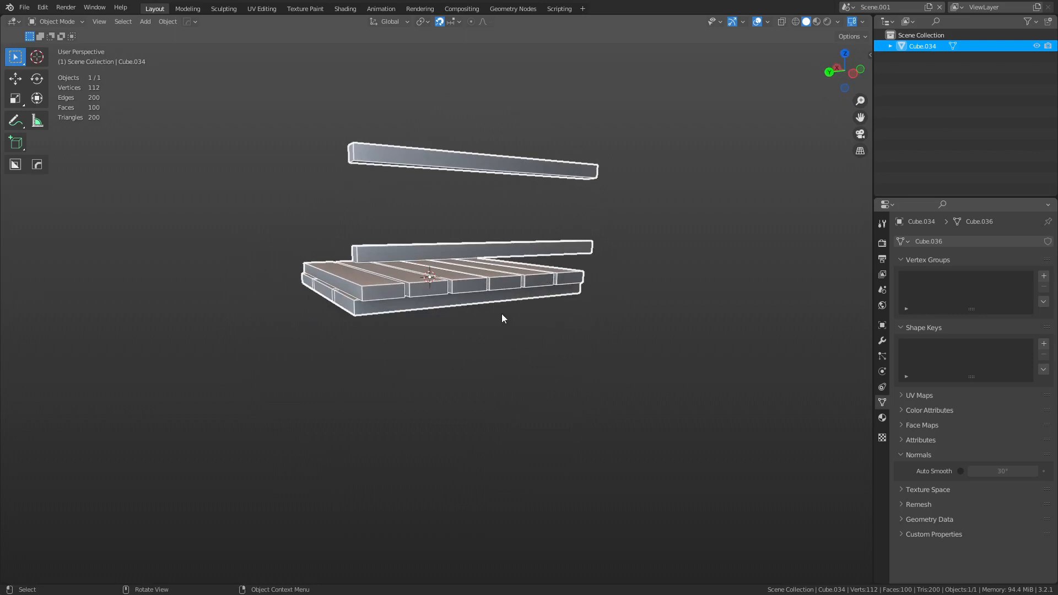
{"action": "middle_click_drag", "start_coordinate": [501, 318], "coordinate": [494, 339]}
{"action": "key", "text": "Tab"}
{"action": "key", "text": "ctrl+r"}
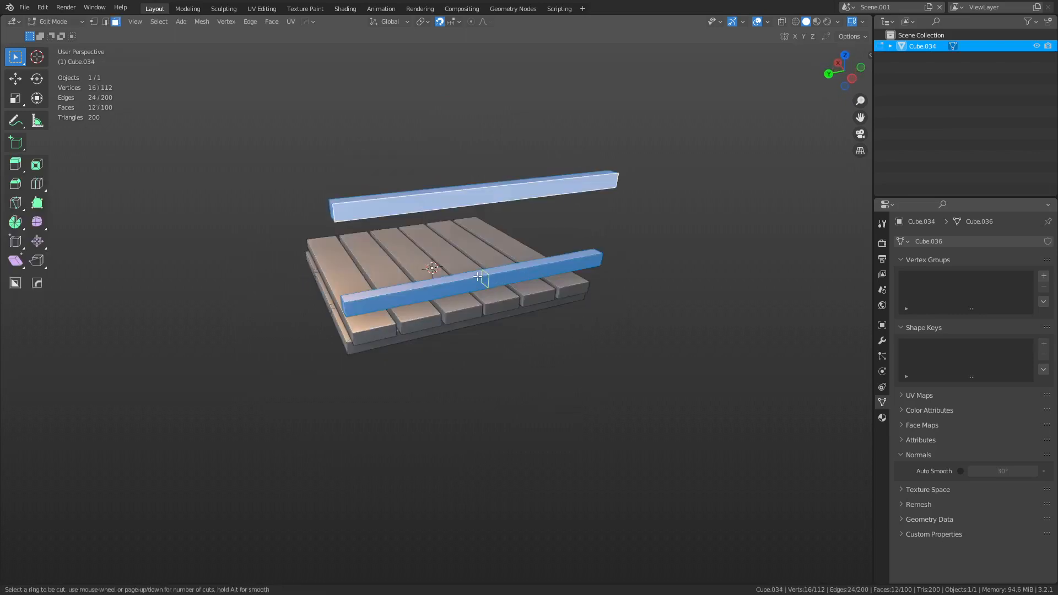
{"action": "left_click", "coordinate": [477, 276]}
{"action": "right_click", "coordinate": [477, 277]}
{"action": "key", "text": "ctrl+r"}
{"action": "left_click", "coordinate": [494, 194]}
{"action": "right_click", "coordinate": [507, 217]}
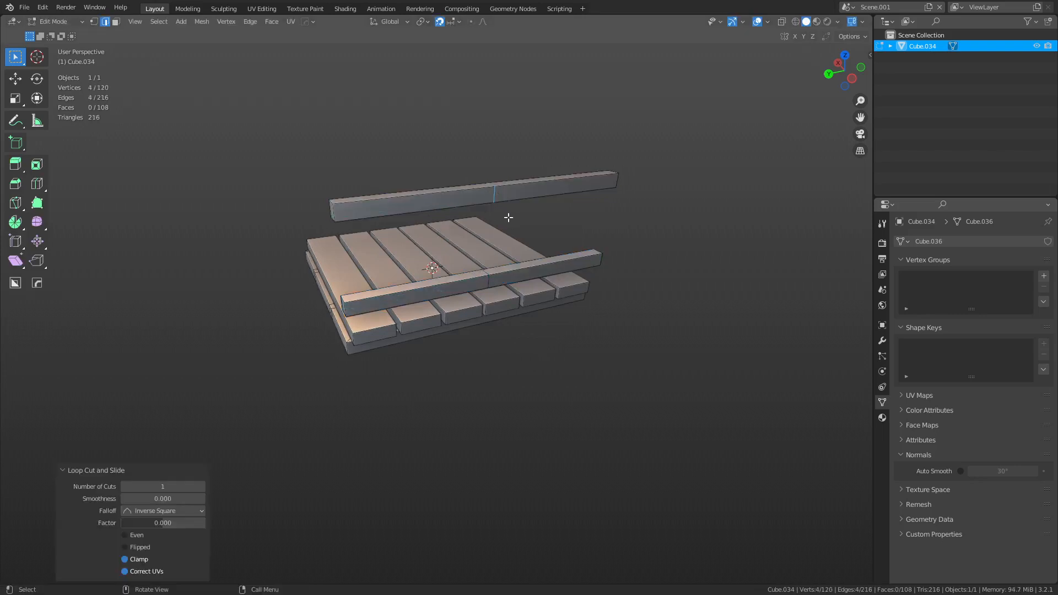
{"action": "key", "text": "ctrl+b"}
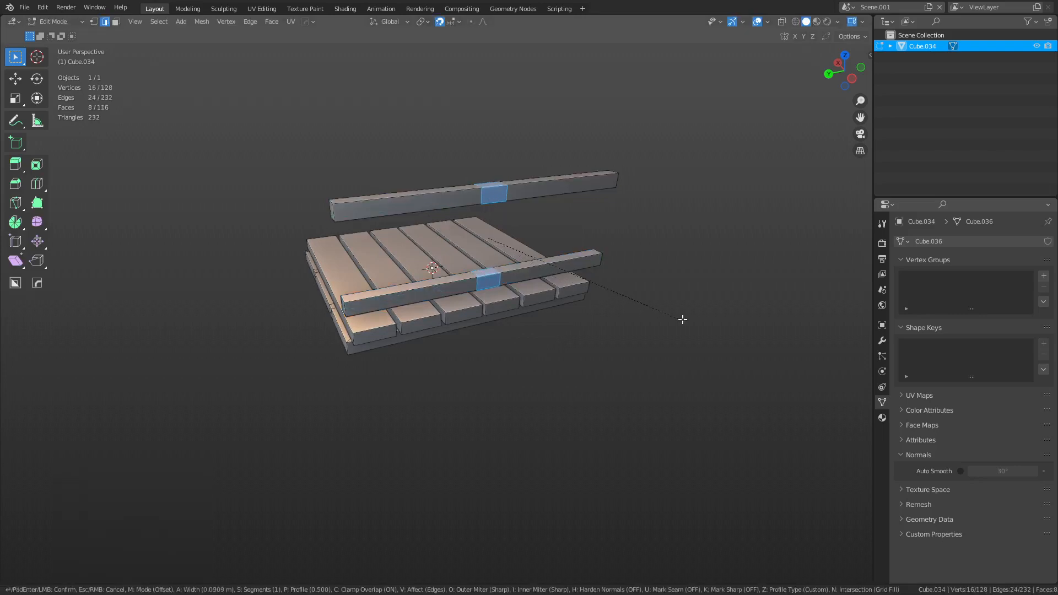
{"action": "left_click", "coordinate": [639, 308]}
Step: Inset the inner and outer faces of both rails' bands outward with 0 m thickness and about 0.023 m depth
{"action": "key", "text": "3"}
{"action": "left_click", "coordinate": [486, 269]}
{"action": "middle_click_drag", "start_coordinate": [487, 269], "coordinate": [659, 317]}
{"action": "left_click", "coordinate": [500, 296]}
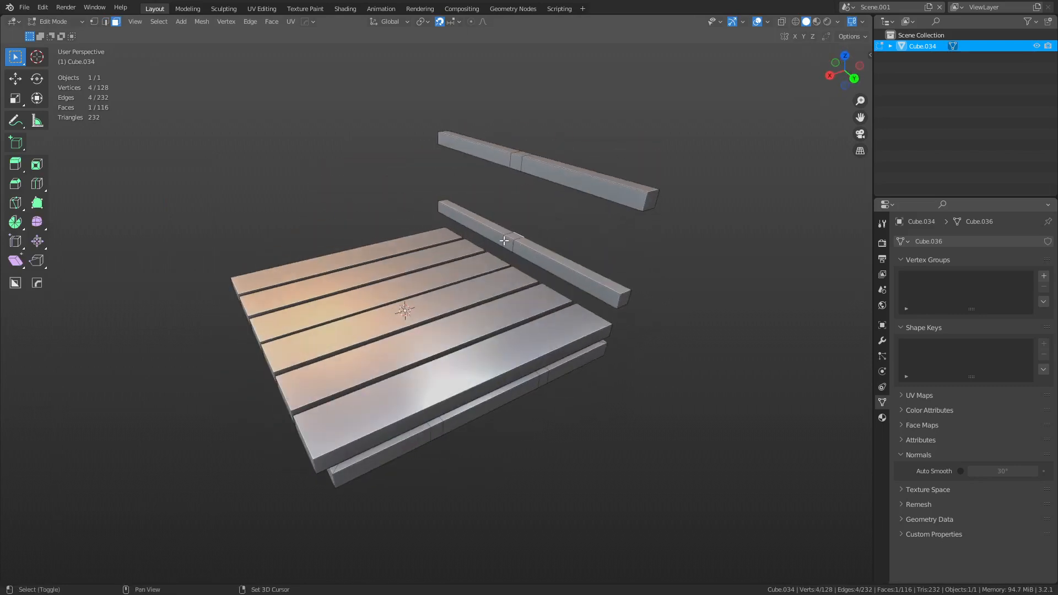
{"action": "left_click", "coordinate": [514, 163], "text": "shift"}
{"action": "middle_click_drag", "start_coordinate": [548, 184], "coordinate": [456, 196]}
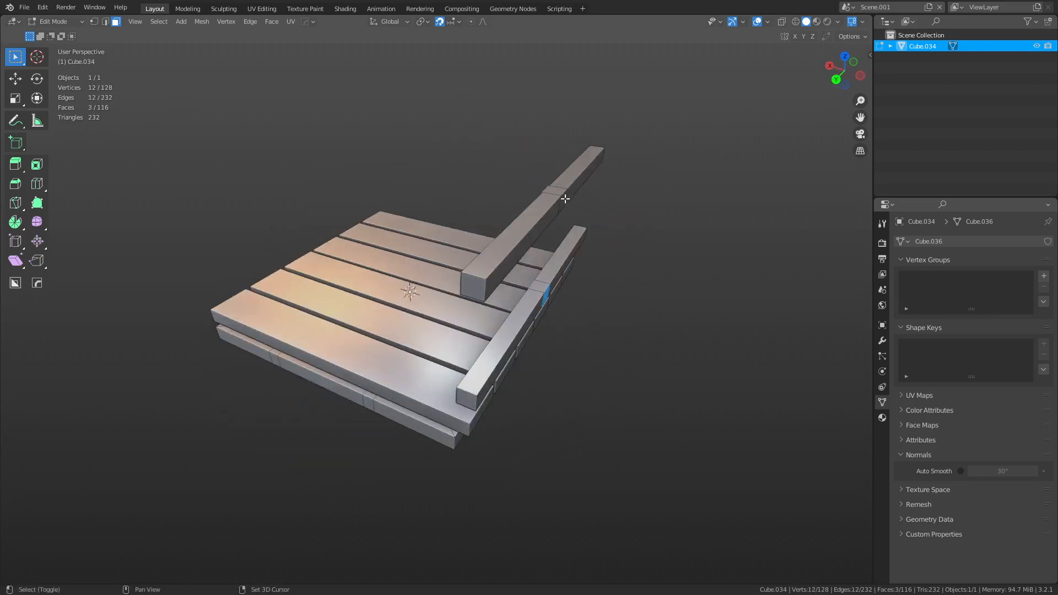
{"action": "middle_click_drag", "start_coordinate": [632, 255], "coordinate": [565, 270], "text": "shift"}
{"action": "key", "text": "i"}
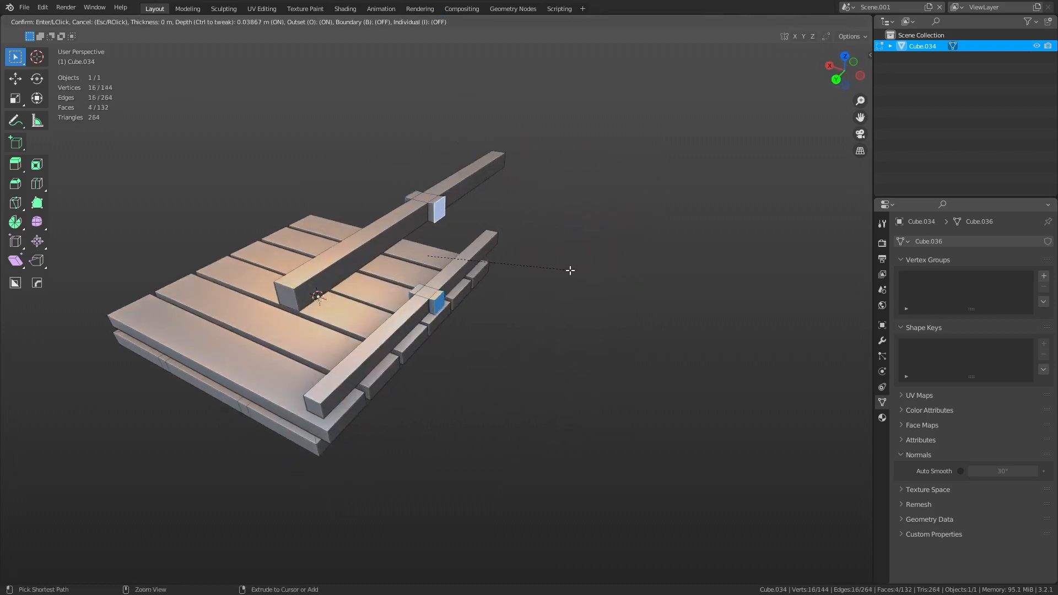
{"action": "left_click", "coordinate": [569, 269]}
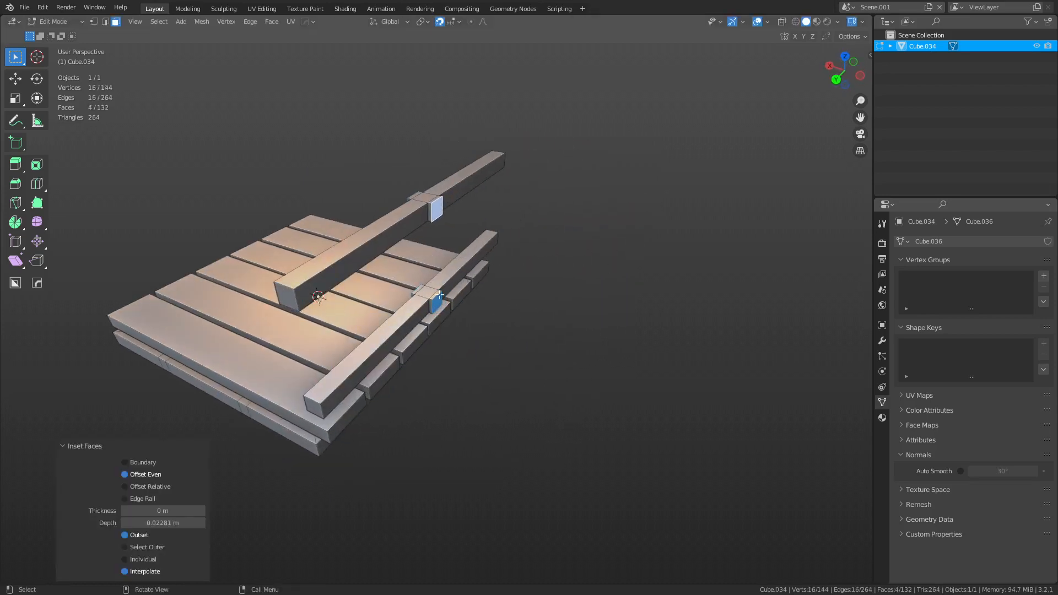
Step: Bridge the top faces of the lower rail's thickened band to the underside faces of the upper rail's band
{"action": "left_click", "coordinate": [420, 288]}
{"action": "left_click", "coordinate": [431, 294], "text": "ctrl"}
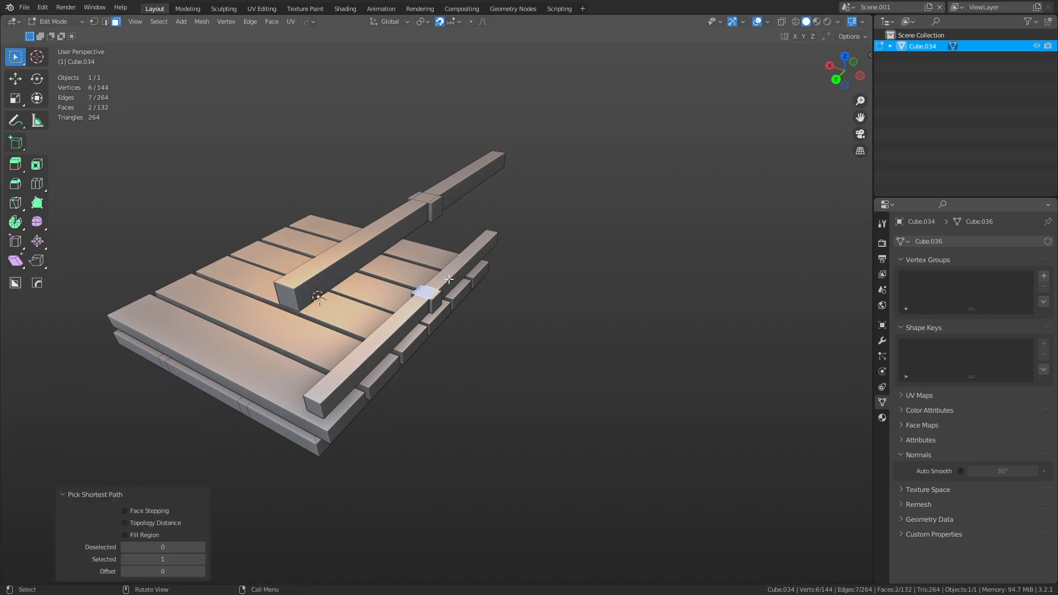
{"action": "middle_click_drag", "start_coordinate": [425, 292], "coordinate": [468, 281], "text": "shift"}
{"action": "scroll", "coordinate": [465, 308], "scroll_direction": "up", "scroll_amount": 3}
{"action": "middle_click_drag", "start_coordinate": [458, 348], "coordinate": [483, 355]}
{"action": "left_click", "coordinate": [440, 497], "text": "shift"}
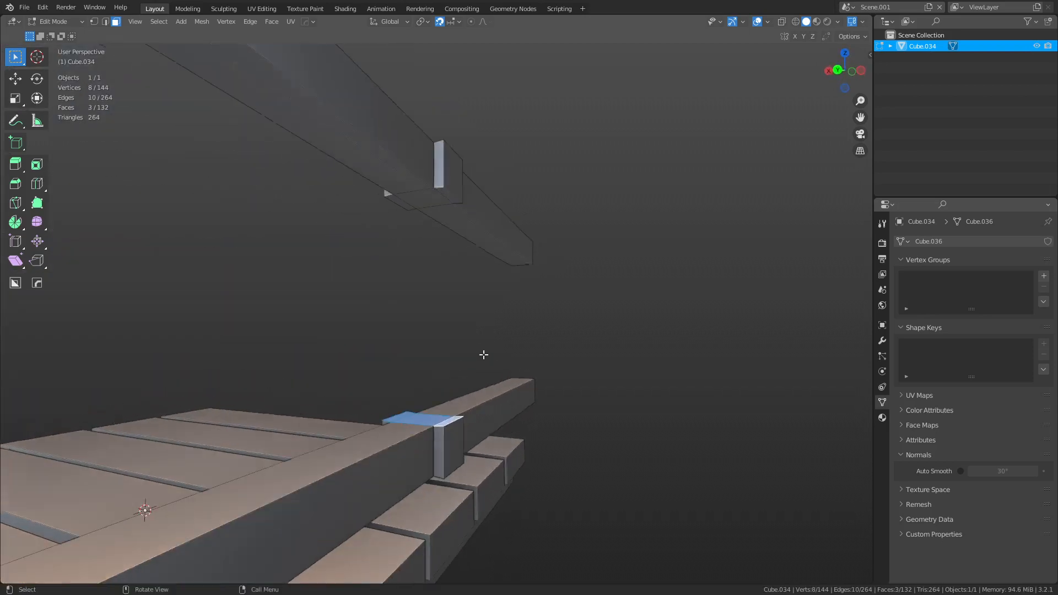
{"action": "left_click", "coordinate": [410, 197], "text": "shift"}
{"action": "left_click", "coordinate": [447, 196], "text": "shift"}
{"action": "key", "text": "ctrl+e"}
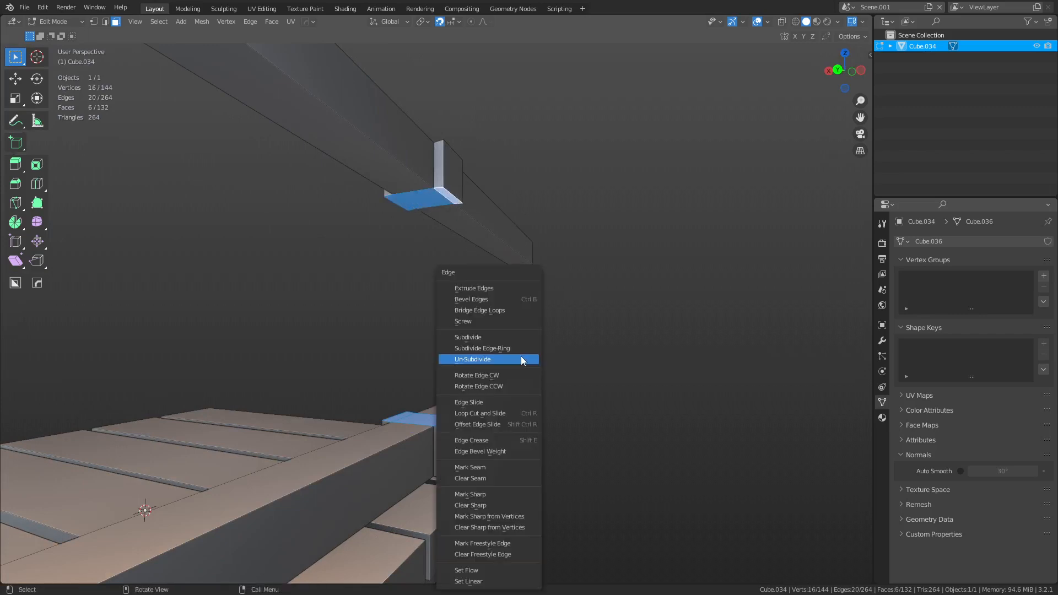
{"action": "left_click", "coordinate": [508, 309]}
{"action": "mouse_move", "coordinate": [507, 310]}
{"action": "middle_mouse_down"}
{"action": "mouse_move", "coordinate": [520, 307]}
{"action": "mouse_move", "coordinate": [489, 303]}
{"action": "middle_mouse_up"}
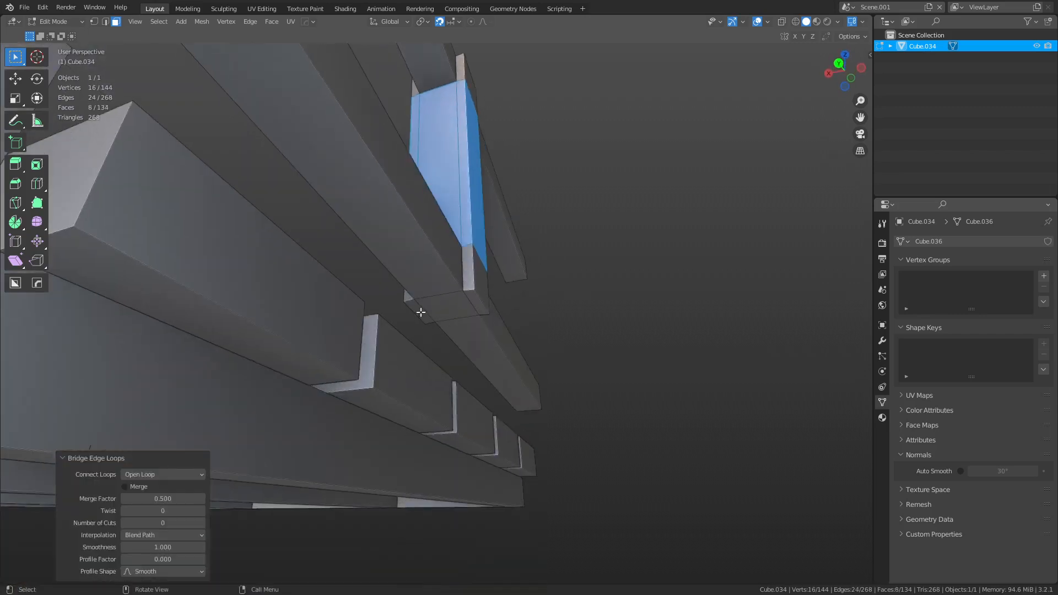
Step: Extrude the underside faces of the lower rail's band about 0.449 m down along Z to lengthen the post
{"action": "left_click", "coordinate": [421, 312]}
{"action": "left_click", "coordinate": [479, 303], "text": "ctrl"}
{"action": "key", "text": "e"}
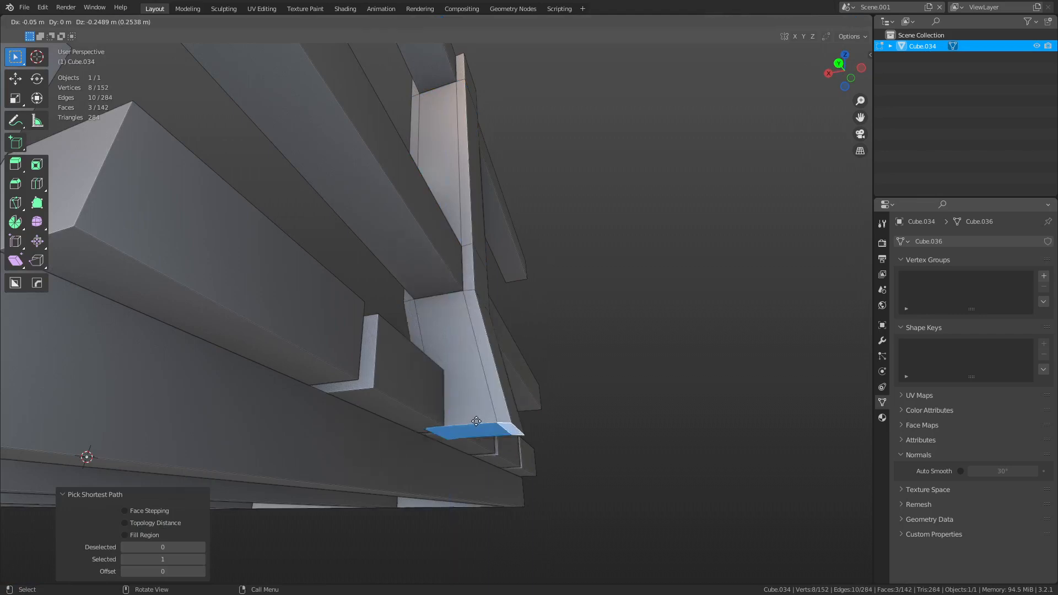
{"action": "key", "text": "z"}
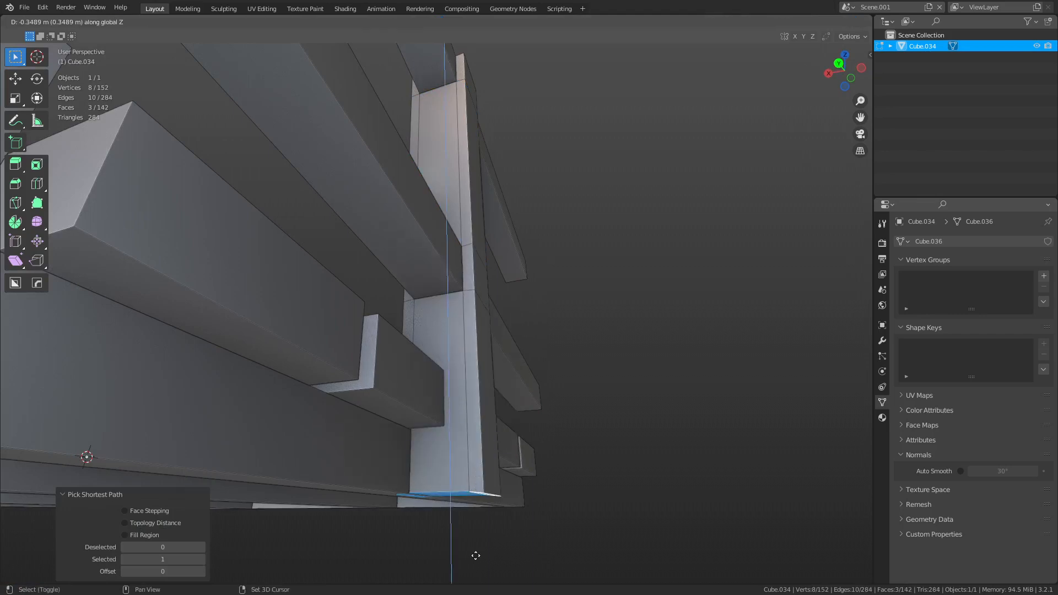
{"action": "left_click", "coordinate": [500, 447]}
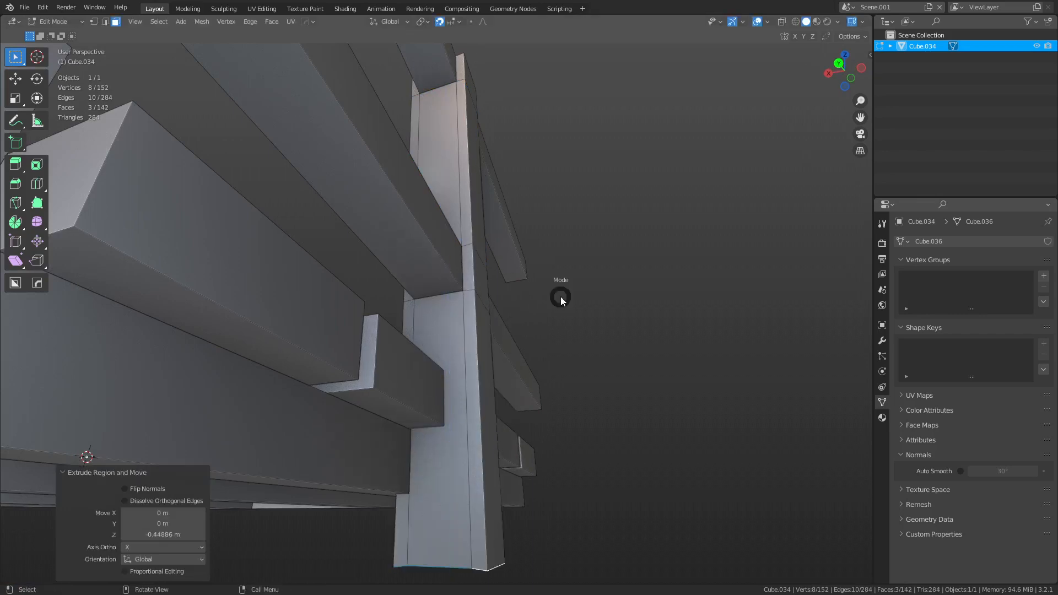
{"action": "left_click", "coordinate": [531, 299]}
{"action": "left_click", "coordinate": [533, 303]}
Step: Raise the inner and outer bottom edges of the post about 0.012 m along Z, and return to Object Mode
{"action": "scroll", "coordinate": [559, 347], "scroll_direction": "down", "scroll_amount": 5}
{"action": "key", "text": "ctrl+Tab"}
{"action": "left_click", "coordinate": [506, 439]}
{"action": "key", "text": "2"}
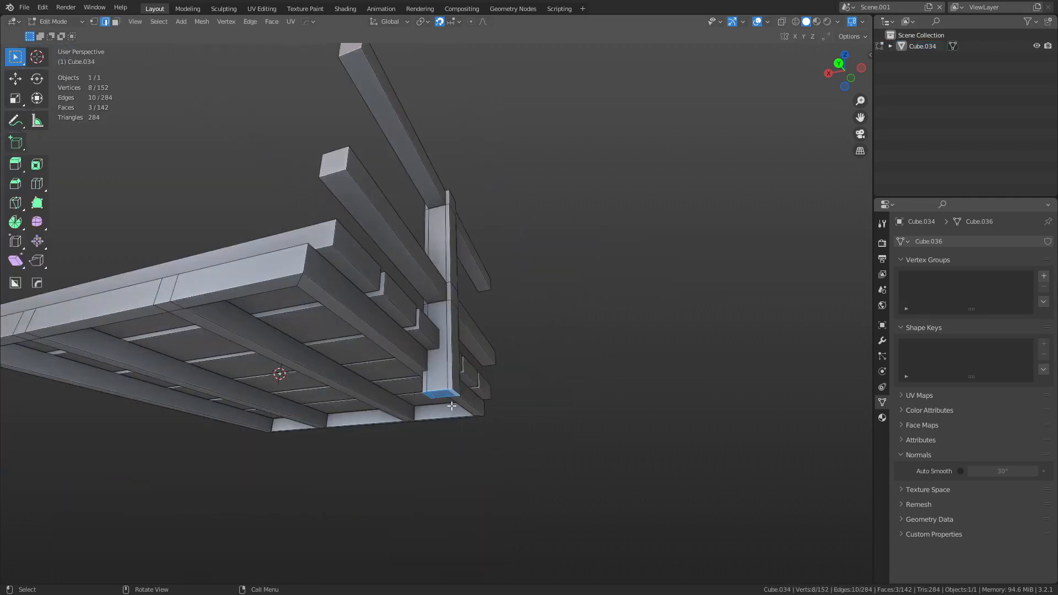
{"action": "left_click", "coordinate": [453, 389]}
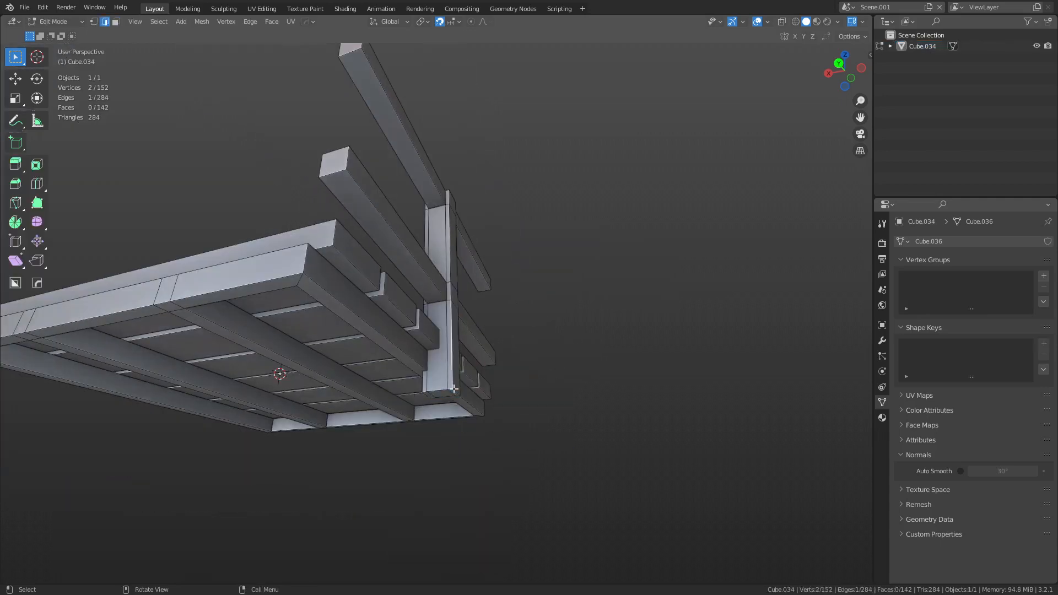
{"action": "left_click", "coordinate": [423, 396], "text": "shift"}
{"action": "key", "text": "g"}
{"action": "key", "text": "z"}
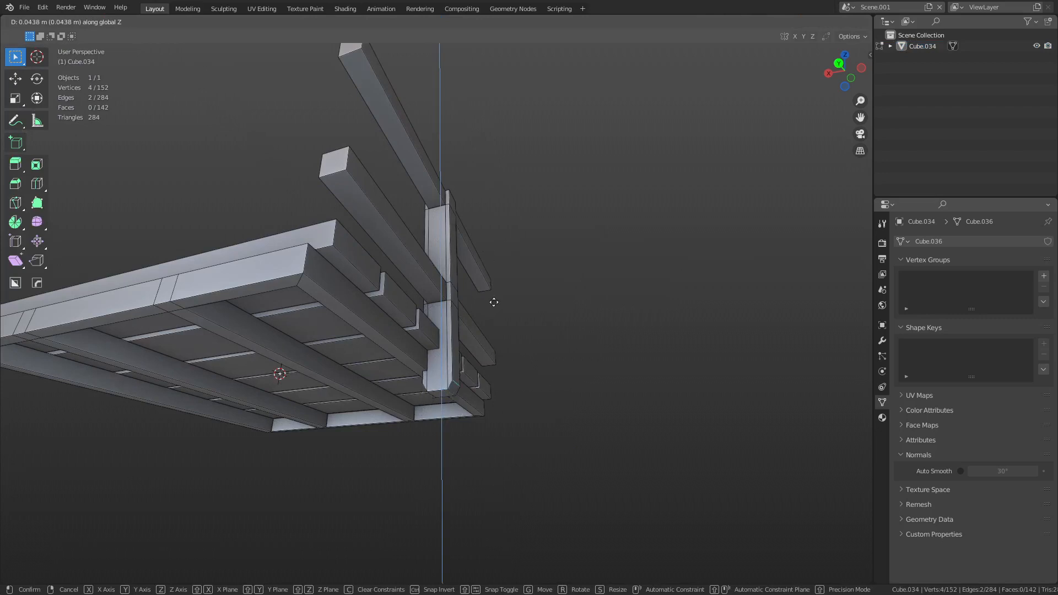
{"action": "left_click", "coordinate": [503, 368]}
{"action": "key", "text": "ctrl+Tab"}
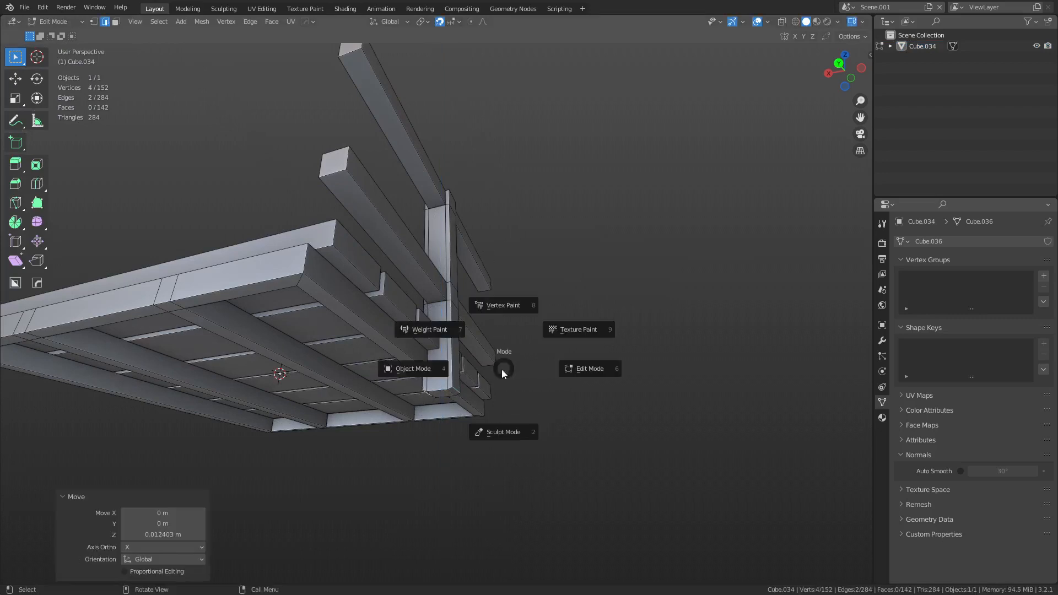
{"action": "left_click", "coordinate": [453, 368]}
{"action": "left_click", "coordinate": [563, 315]}
Step: In top view, move only the panel's origin 1 m along X and -1 m along Y to its corner
{"action": "scroll", "coordinate": [563, 315], "scroll_direction": "down", "scroll_amount": 4}
{"action": "middle_click_drag", "start_coordinate": [563, 315], "coordinate": [499, 355]}
{"action": "scroll", "coordinate": [448, 348], "scroll_direction": "down", "scroll_amount": 3}
{"action": "left_click", "coordinate": [449, 347]}
{"action": "key", "text": "g"}
{"action": "key", "text": "Escape"}
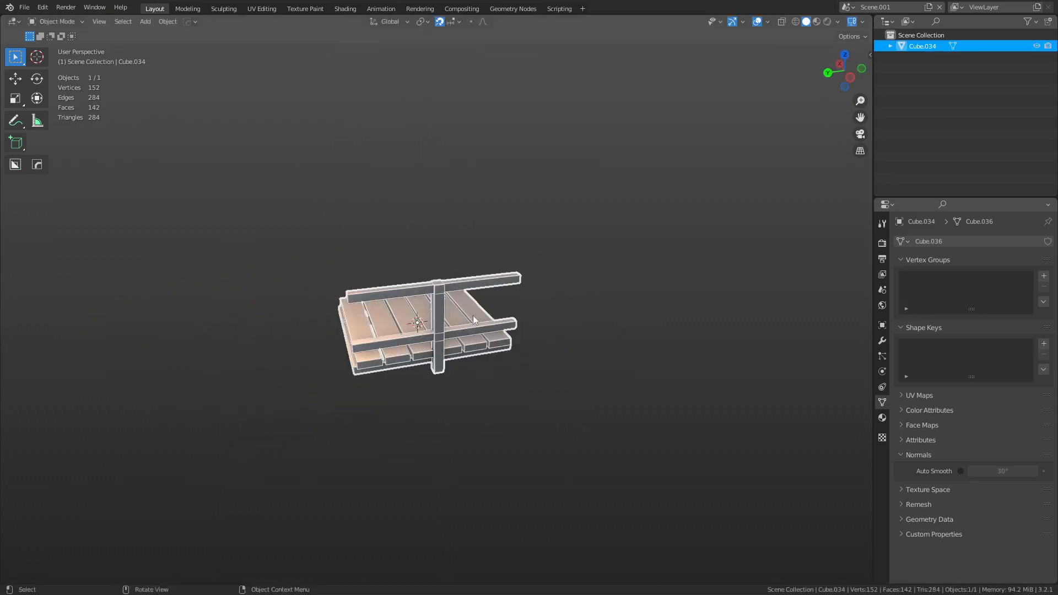
{"action": "key", "text": "KP_7"}
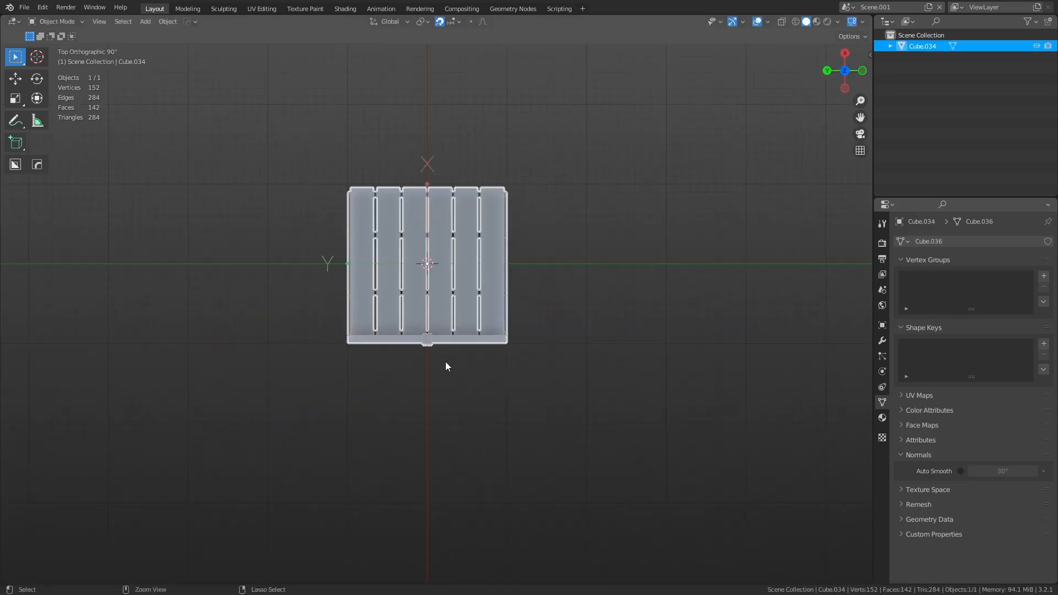
{"action": "key", "text": "g"}
{"action": "left_click", "coordinate": [493, 285]}
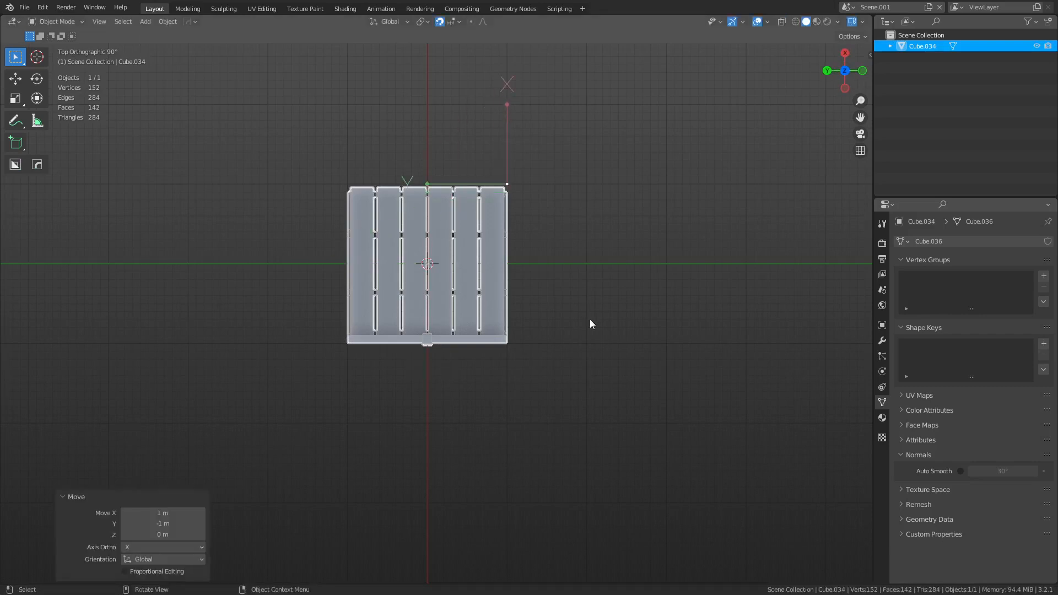
{"action": "key", "text": "ctrl+z"}
{"action": "key", "text": "ctrl+Tab"}
{"action": "left_click", "coordinate": [517, 333]}
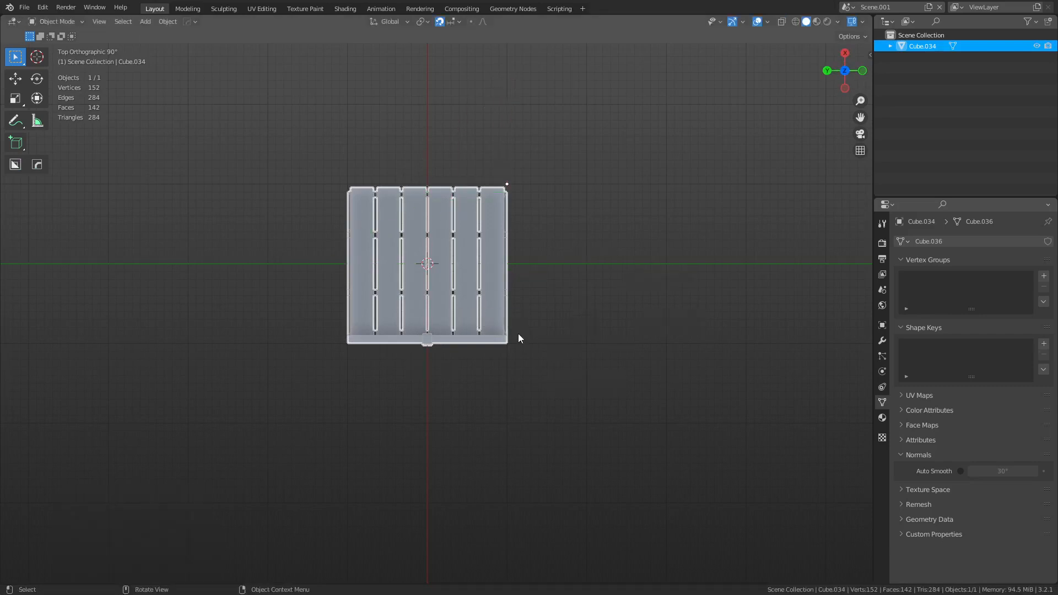
{"action": "left_click", "coordinate": [602, 370]}
Step: Add a cube mesh at the 3D cursor with the floor panel deselected
{"action": "middle_click_drag", "start_coordinate": [603, 370], "coordinate": [525, 427]}
{"action": "left_click", "coordinate": [484, 362]}
{"action": "left_click", "coordinate": [531, 411]}
{"action": "key", "text": "shift+a"}
{"action": "mouse_move", "coordinate": [540, 370]}
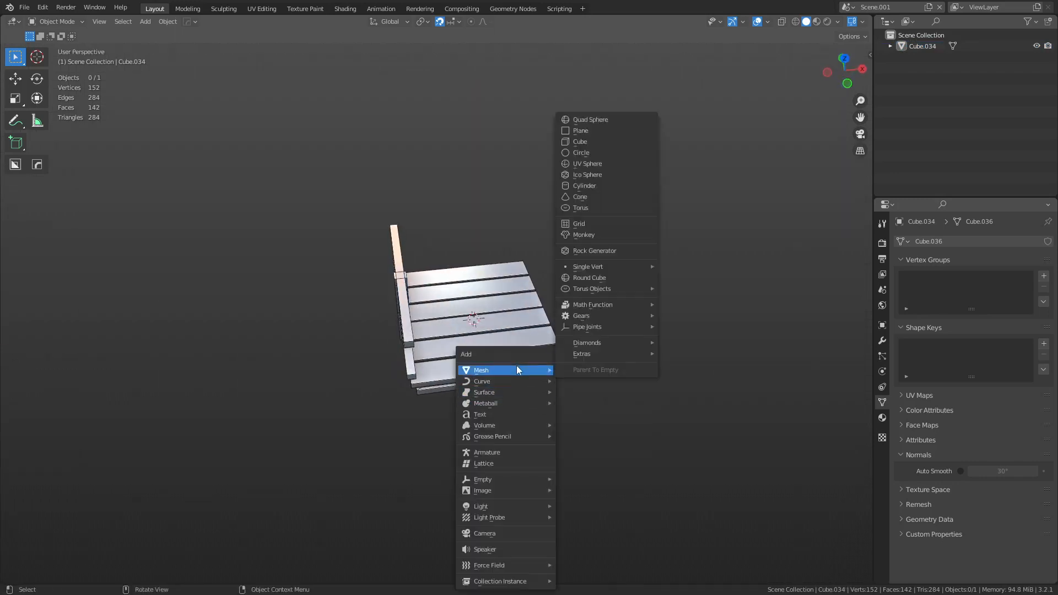
{"action": "left_click", "coordinate": [610, 144]}
Step: Scale the cube's mesh to 0.2 on X and Y in Edit Mode, excluding Z
{"action": "key", "text": "Tab"}
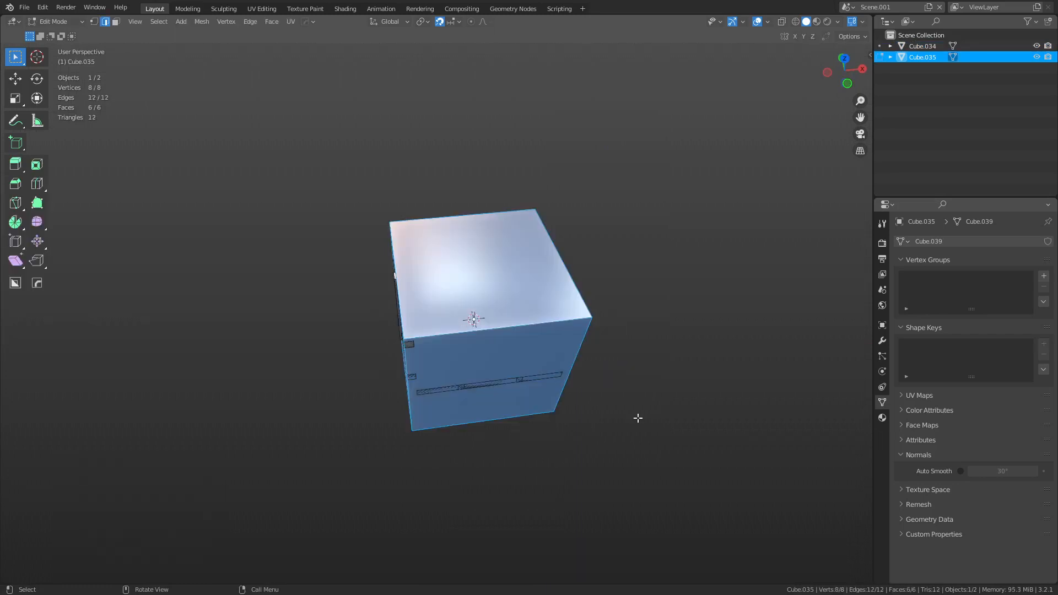
{"action": "key", "text": "s"}
{"action": "key", "text": "shift+z"}
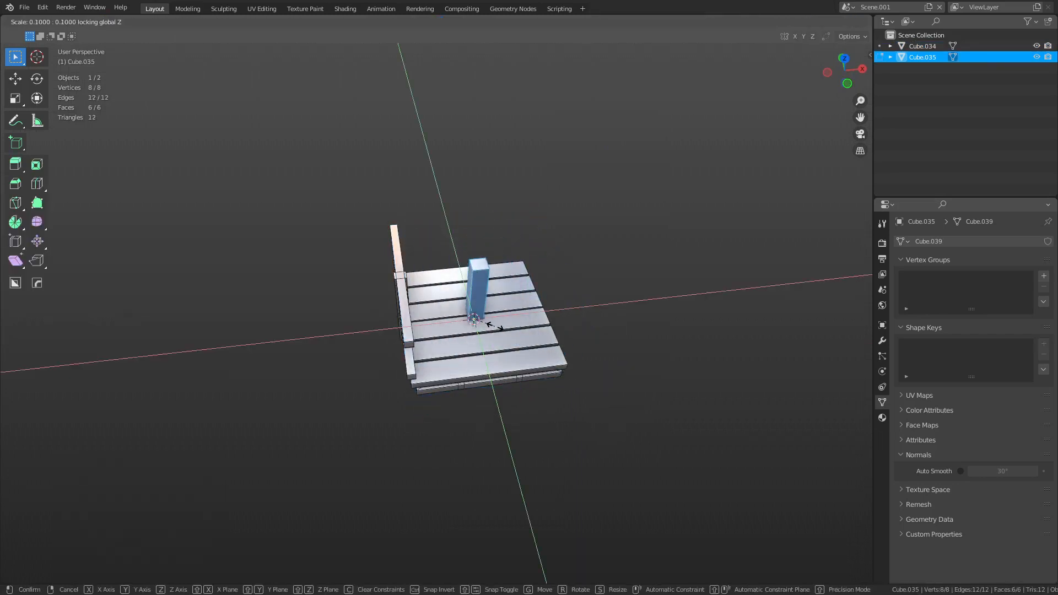
{"action": "left_click", "coordinate": [511, 336]}
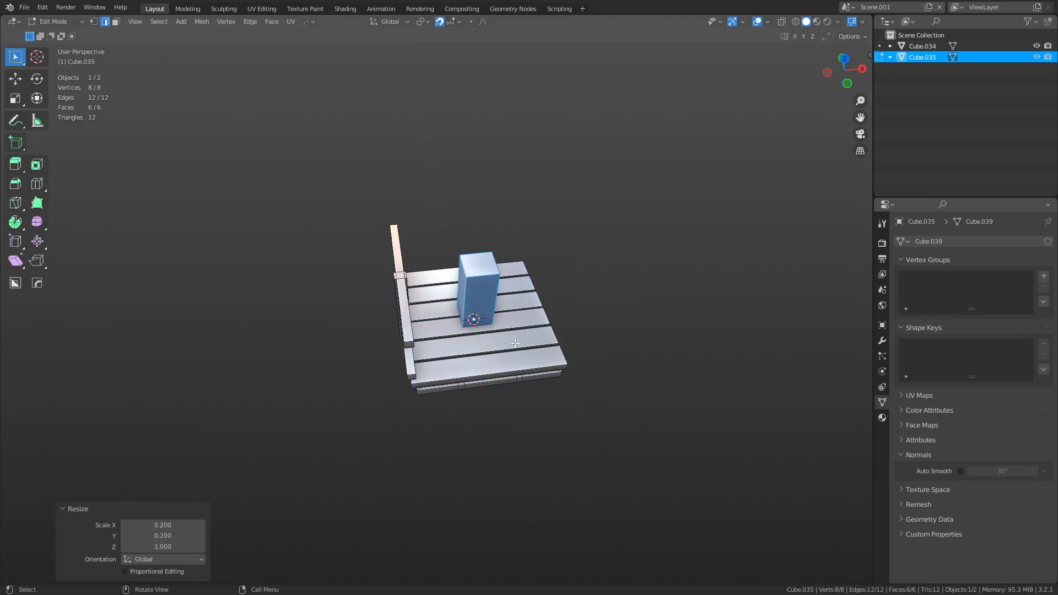
Step: Return to Object Mode and move the new post 1 m along X and -1 m along Y to the panel's corner
{"action": "key", "text": "Tab"}
{"action": "left_click", "coordinate": [476, 347]}
{"action": "key", "text": "g"}
{"action": "key", "text": "shift+z"}
{"action": "left_click", "coordinate": [559, 408]}
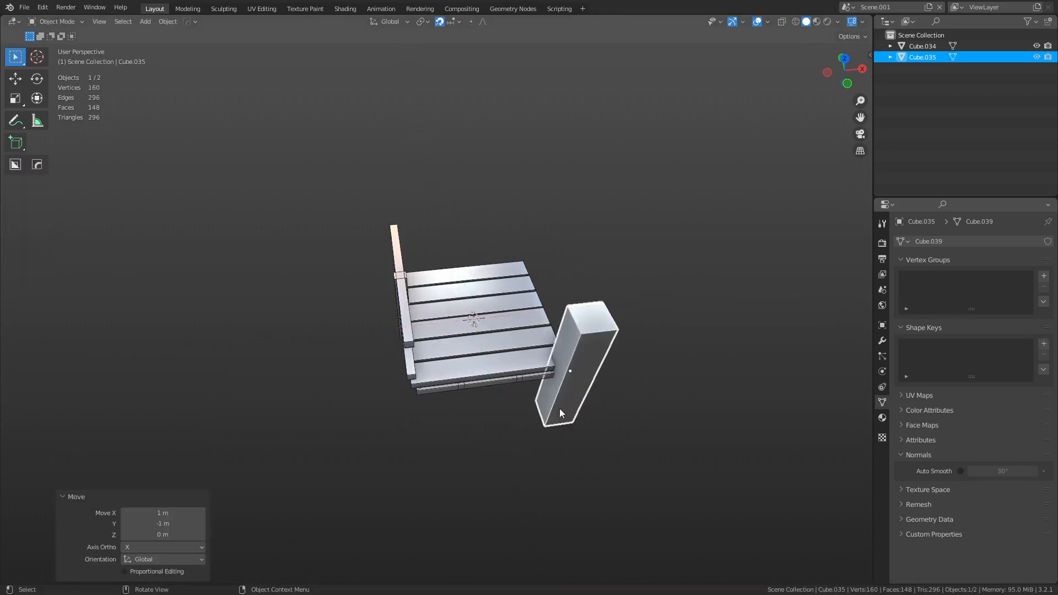
Step: In left view with X-ray on, lower all four top vertices of the post 1 m along Z
{"action": "key", "text": "ctrl+KP_3"}
{"action": "key", "text": "Tab"}
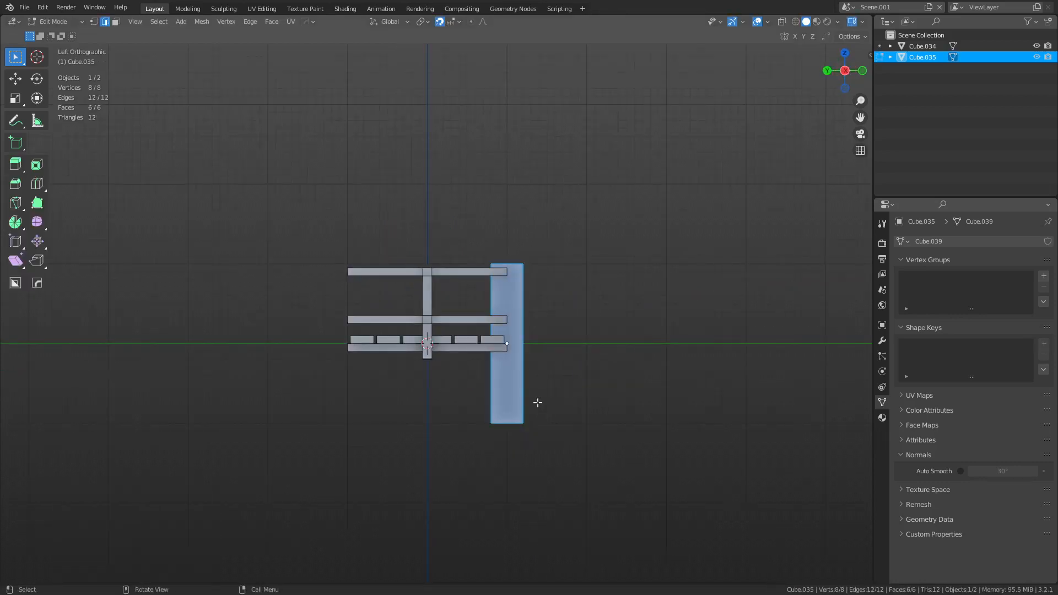
{"action": "left_click_drag", "start_coordinate": [432, 305], "coordinate": [557, 226]}
{"action": "key", "text": "g"}
{"action": "key", "text": "z"}
{"action": "right_click", "coordinate": [572, 313]}
{"action": "key", "text": "alt+z"}
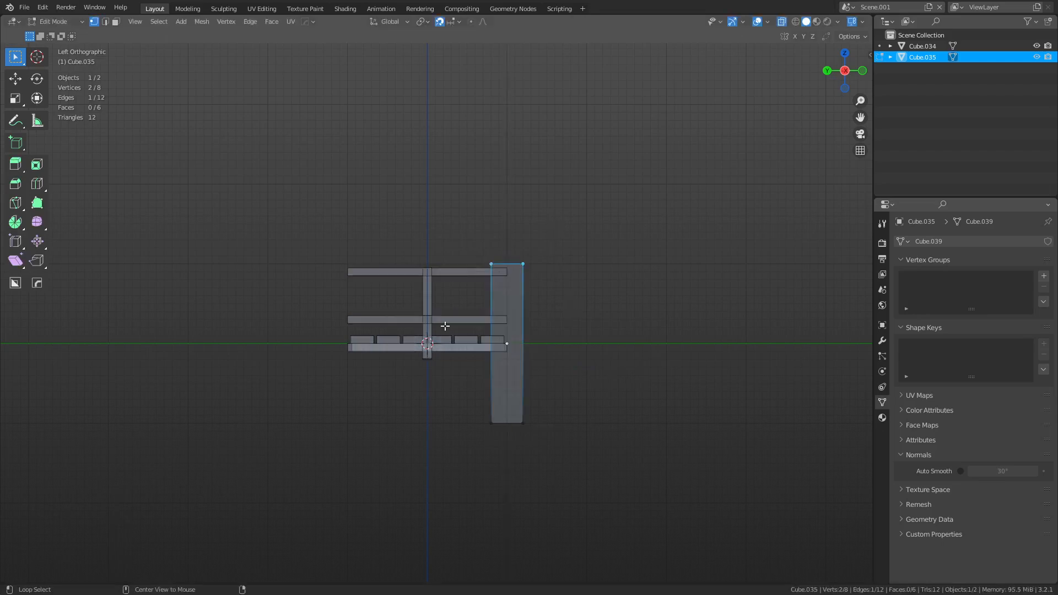
{"action": "left_click_drag", "start_coordinate": [399, 330], "coordinate": [554, 224]}
{"action": "key", "text": "g"}
{"action": "key", "text": "z"}
{"action": "left_click", "coordinate": [567, 301]}
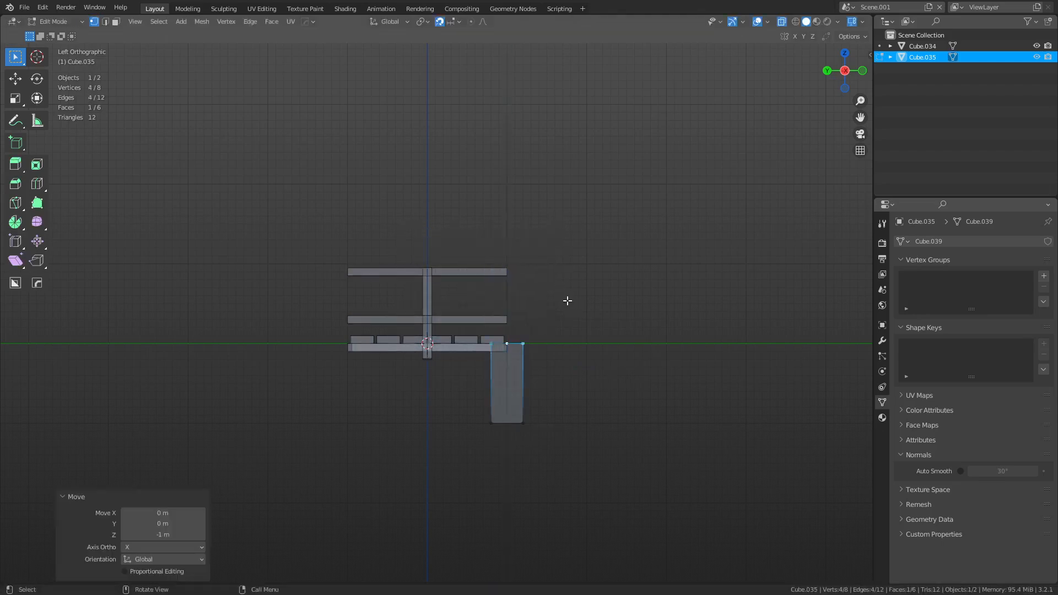
Step: Lower the post's bottom vertices 4 m along Z in Edit Mode to lengthen it downward
{"action": "key", "text": "Tab"}
{"action": "left_click", "coordinate": [515, 304]}
{"action": "left_click", "coordinate": [577, 286]}
{"action": "left_click", "coordinate": [511, 421]}
{"action": "key", "text": "Tab"}
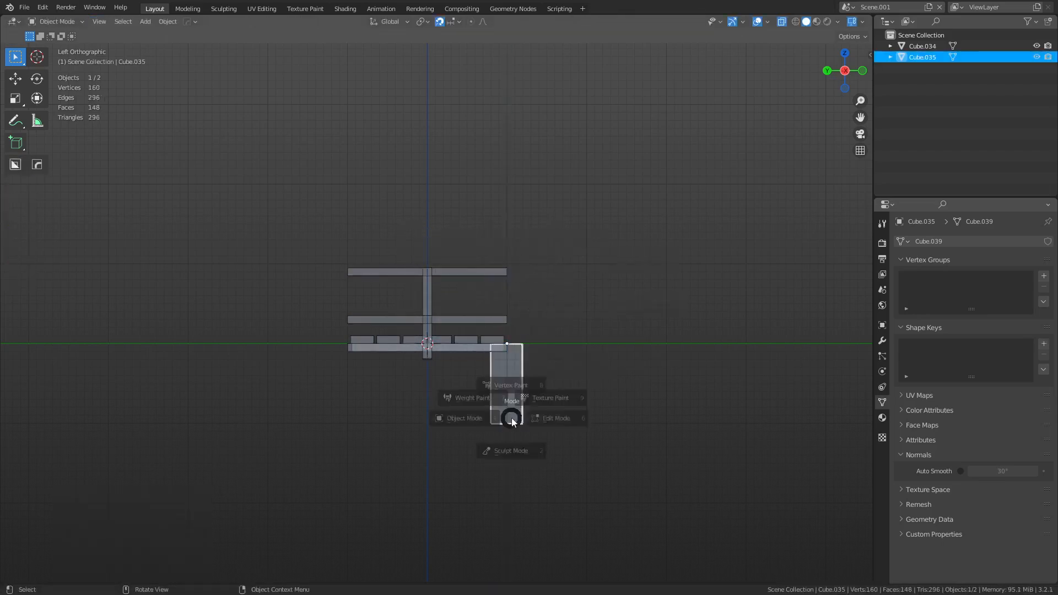
{"action": "left_click", "coordinate": [532, 417]}
{"action": "scroll", "coordinate": [532, 417], "scroll_direction": "down", "scroll_amount": 8}
{"action": "middle_click_drag", "start_coordinate": [515, 420], "coordinate": [513, 378], "text": "shift"}
{"action": "scroll", "coordinate": [488, 366], "scroll_direction": "up", "scroll_amount": 3}
{"action": "scroll", "coordinate": [487, 305], "scroll_direction": "up", "scroll_amount": 3}
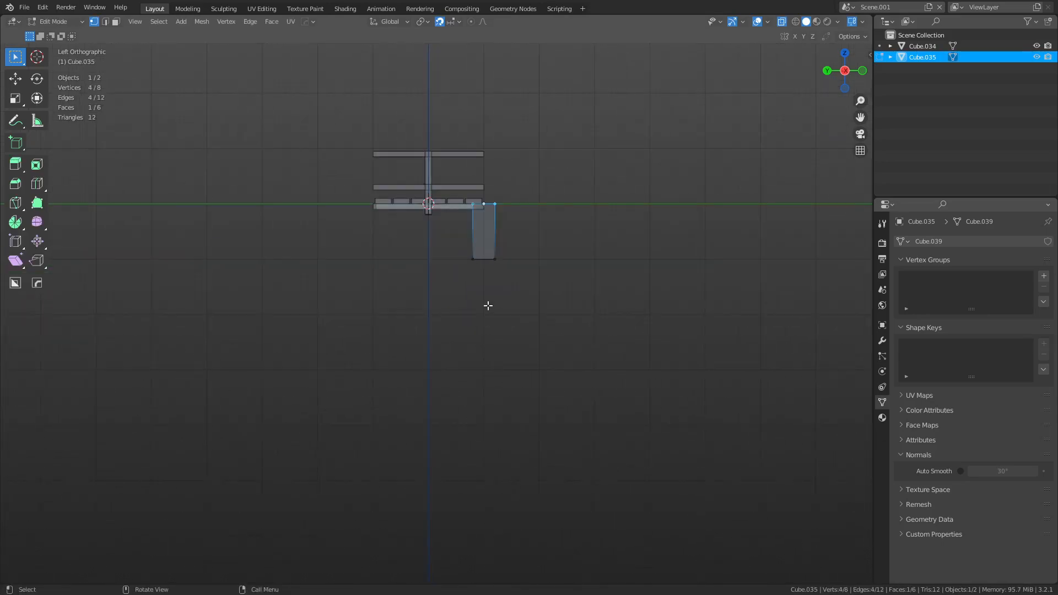
{"action": "left_click_drag", "start_coordinate": [463, 281], "coordinate": [517, 238]}
{"action": "key", "text": "g"}
{"action": "key", "text": "z"}
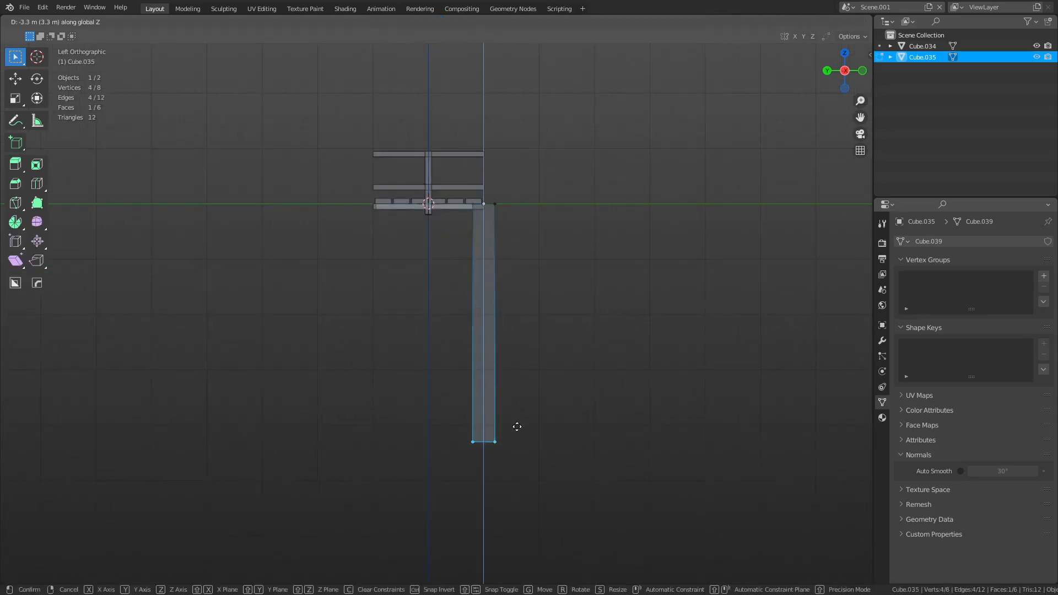
{"action": "left_click", "coordinate": [515, 463]}
Step: Lower the post's bottom vertices a further 5 m along Z, turn off X-ray and return to Object Mode
{"action": "scroll", "coordinate": [524, 380], "scroll_direction": "down", "scroll_amount": 5}
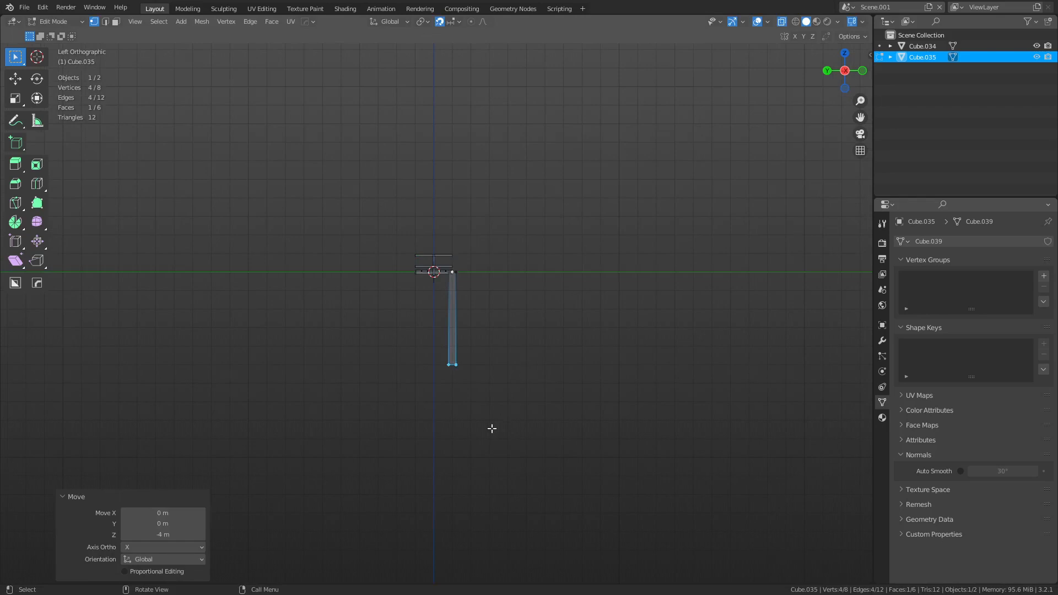
{"action": "key", "text": "g"}
{"action": "key", "text": "z"}
{"action": "left_click", "coordinate": [493, 497]}
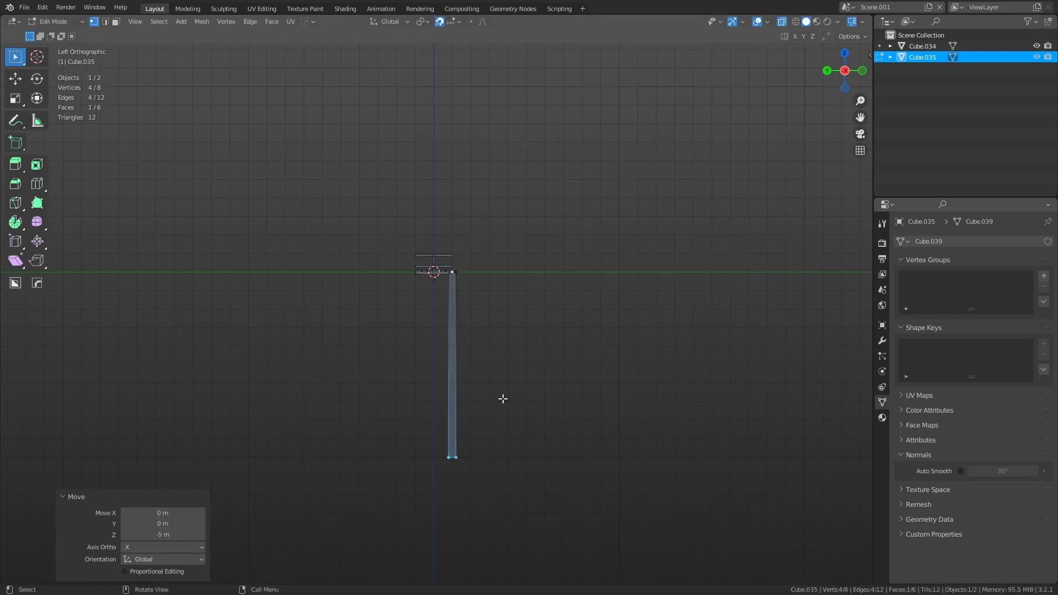
{"action": "key", "text": "alt+z"}
{"action": "key", "text": "ctrl+Tab"}
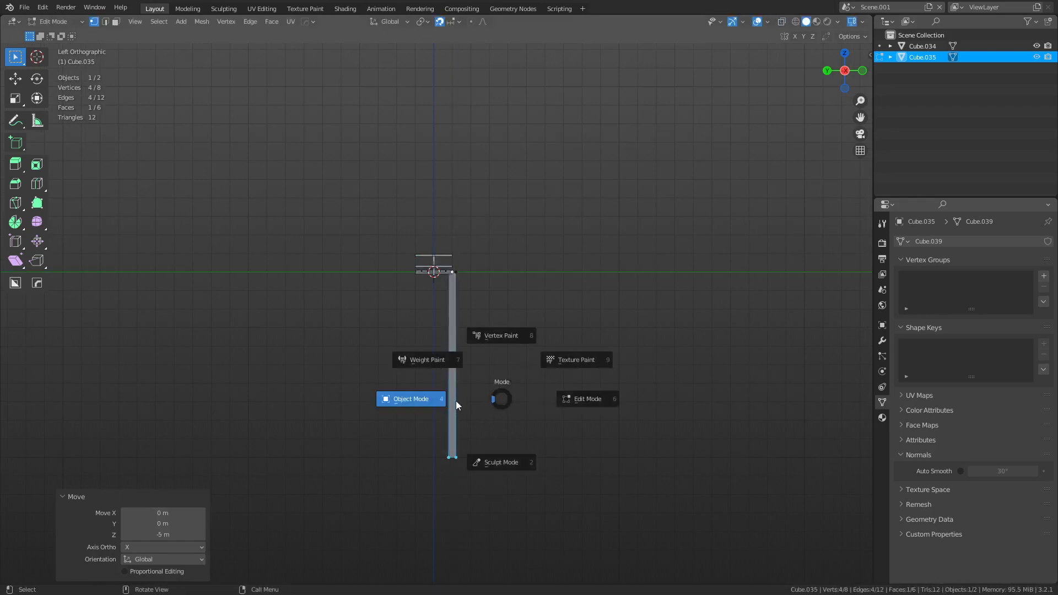
{"action": "left_click", "coordinate": [455, 401]}
{"action": "left_click", "coordinate": [451, 321]}
{"action": "scroll", "coordinate": [478, 309], "scroll_direction": "up", "scroll_amount": 5}
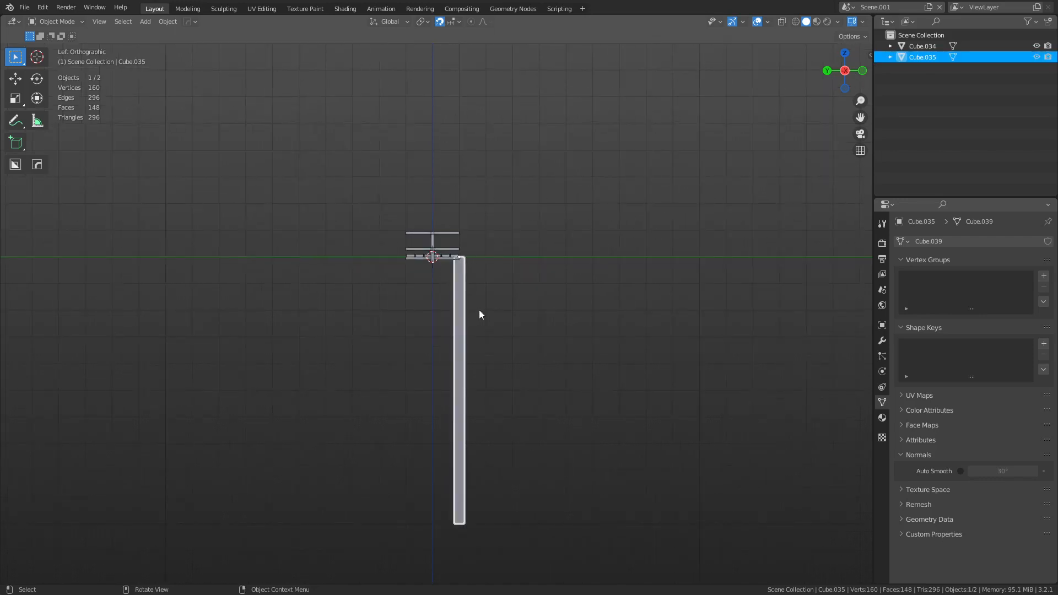
{"action": "key", "text": "KP_1"}
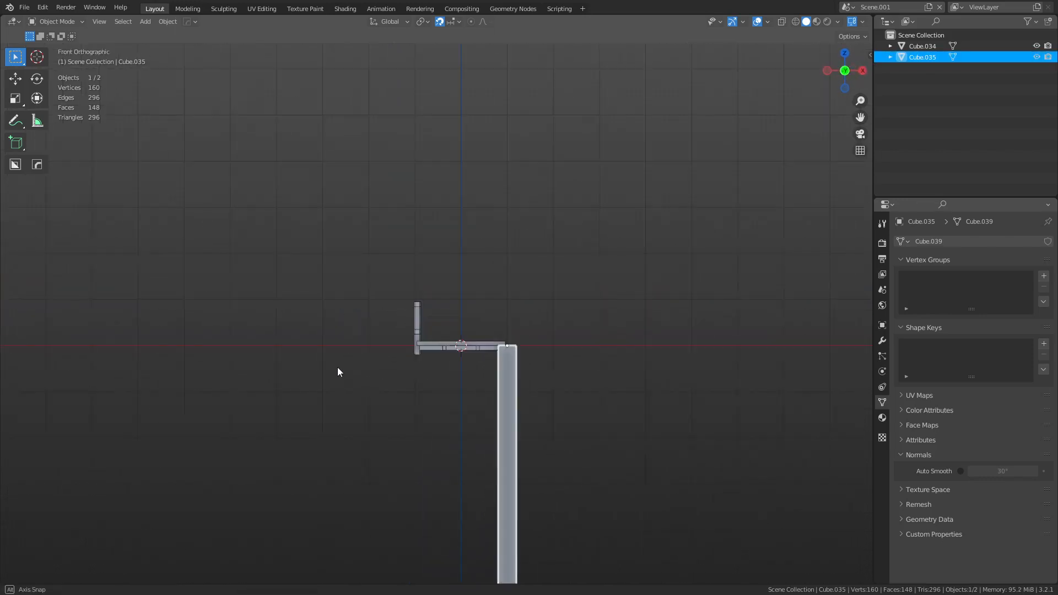
{"action": "scroll", "coordinate": [515, 332], "scroll_direction": "up", "scroll_amount": 3}
{"action": "left_click", "coordinate": [363, 306]}
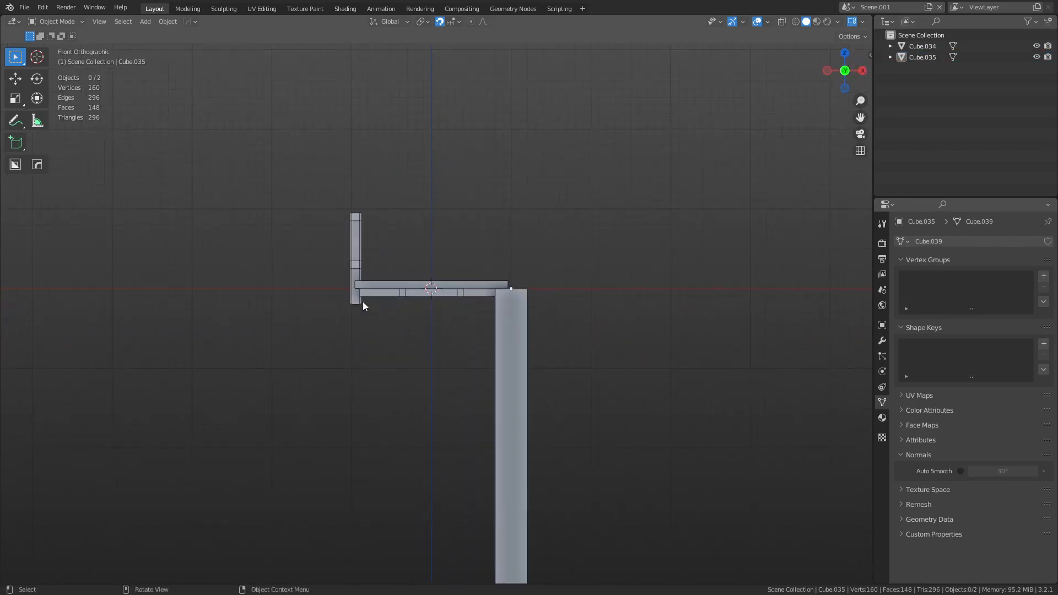
{"action": "middle_click_drag", "start_coordinate": [375, 294], "coordinate": [565, 349]}
{"action": "key", "text": "KP_1"}
{"action": "left_click", "coordinate": [504, 348]}
{"action": "key", "text": "Tab"}
{"action": "key", "text": "ctrl+r"}
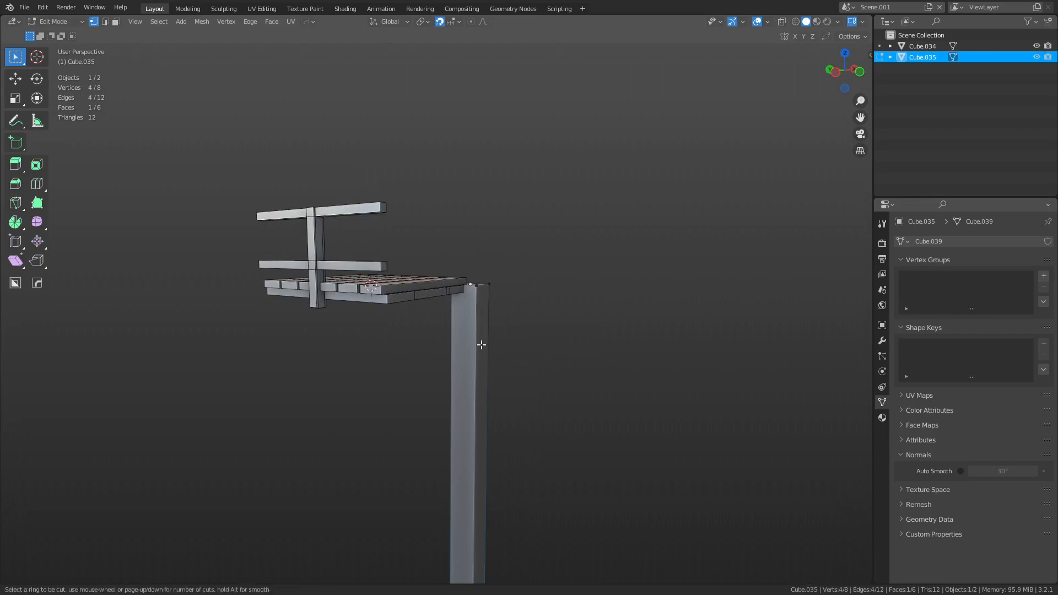
{"action": "key", "text": "Escape"}
{"action": "key", "text": "ctrl+Tab"}
{"action": "left_click", "coordinate": [491, 327]}
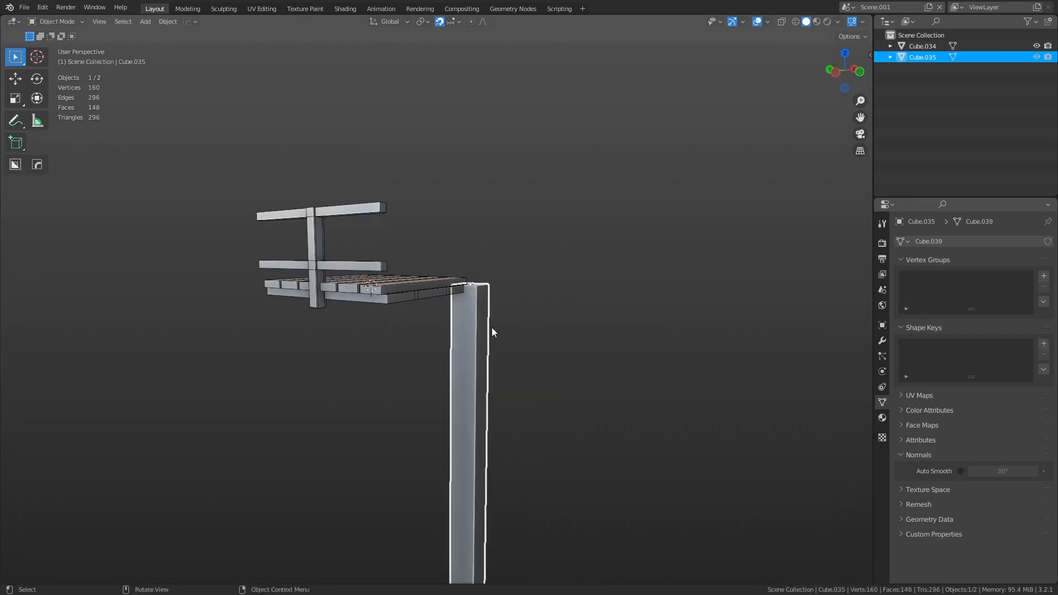
Step: Extract the post's -X side face as a separate object with MACHIN3 Smart Face
{"action": "key", "text": "ctrl+Tab"}
{"action": "left_click", "coordinate": [485, 331]}
{"action": "key", "text": "3"}
{"action": "left_click", "coordinate": [468, 347]}
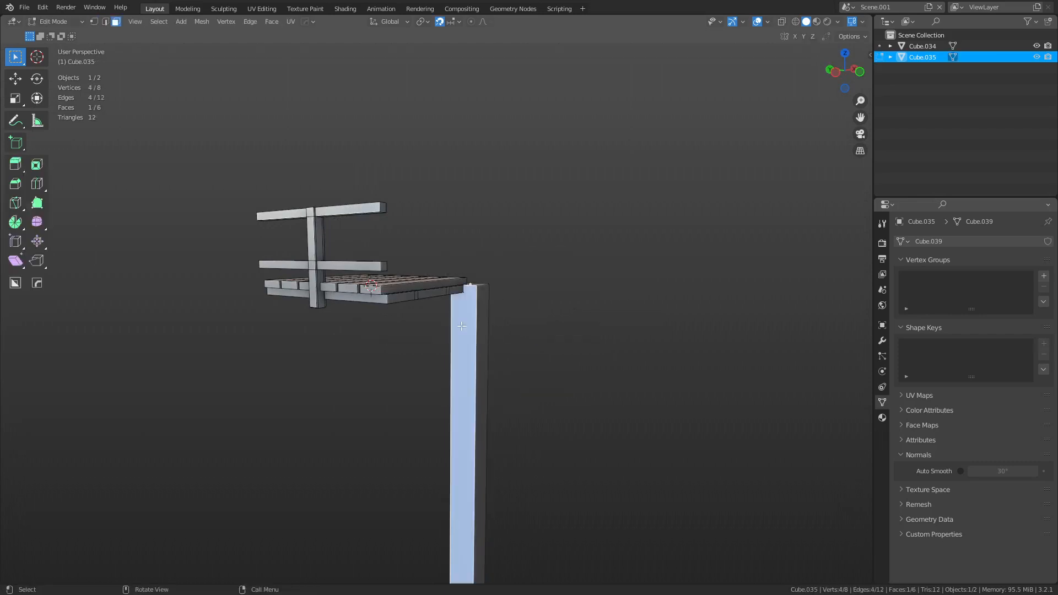
{"action": "scroll", "coordinate": [506, 401], "scroll_direction": "down", "scroll_amount": 6}
{"action": "middle_click_drag", "start_coordinate": [506, 401], "coordinate": [508, 366], "text": "shift"}
{"action": "key", "text": "F4"}
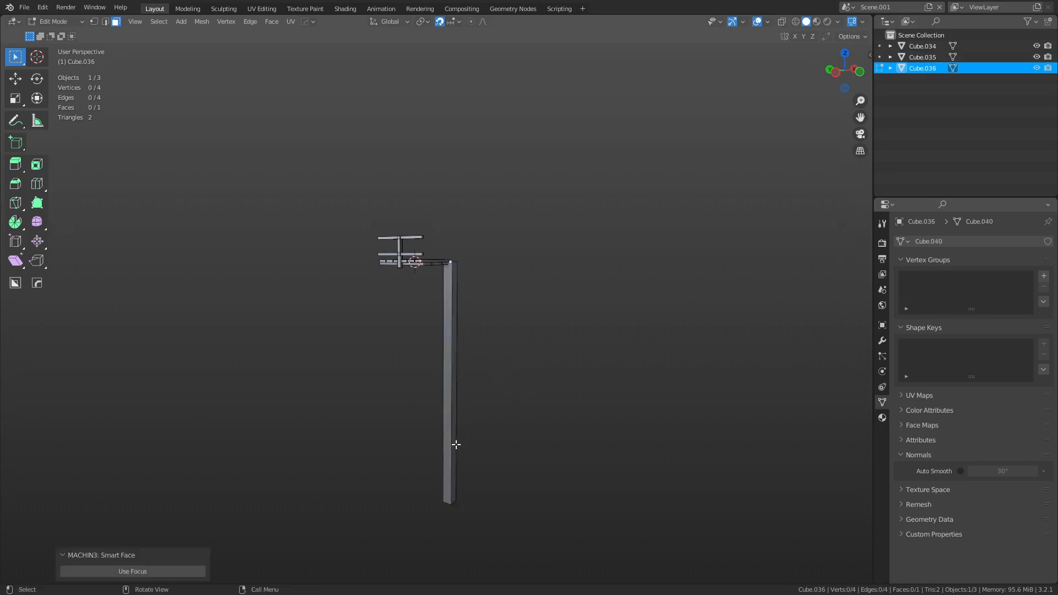
Step: Raise the bottom edge of the extracted face 9.6 m along Z, leaving a short face at the post's upper end
{"action": "key", "text": "2"}
{"action": "key", "text": "g"}
{"action": "key", "text": "z"}
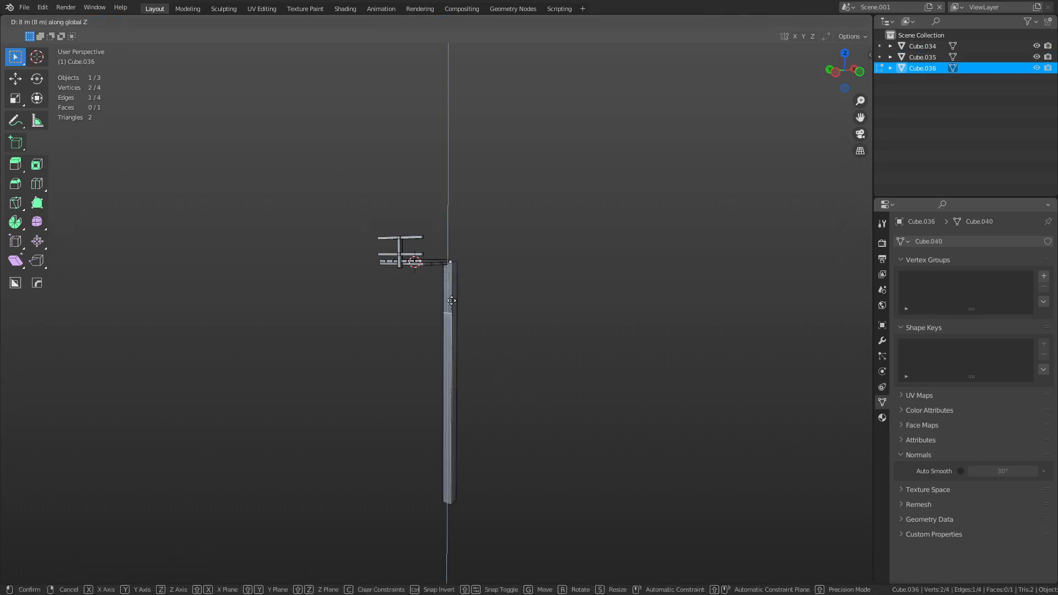
{"action": "left_click", "coordinate": [452, 288]}
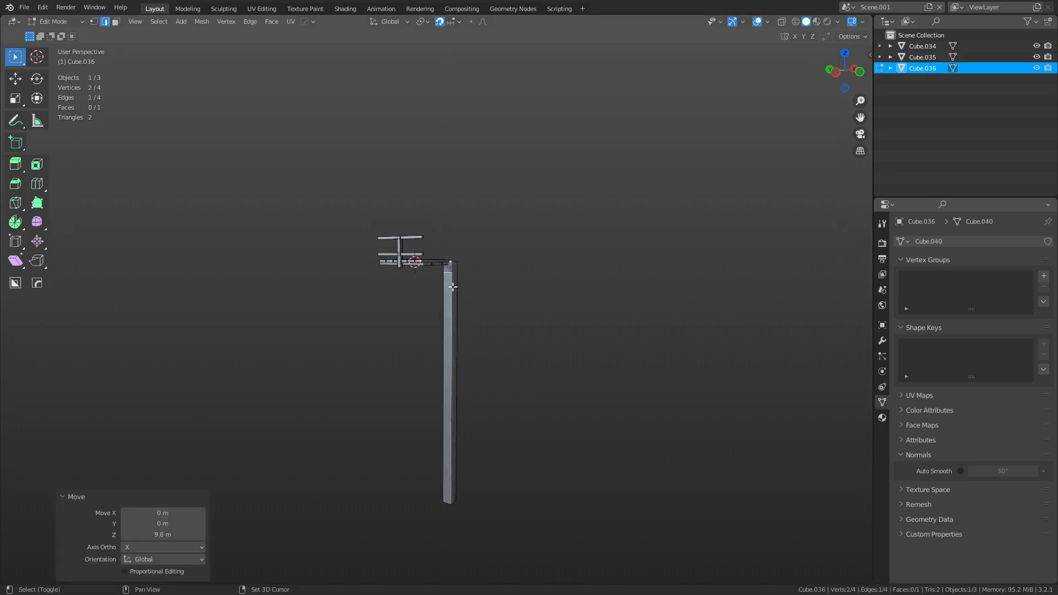
Step: Scale the short extracted face uniformly to 0.5 about its centre
{"action": "key", "text": "grave"}
{"action": "left_click", "coordinate": [482, 318]}
{"action": "key", "text": "3"}
{"action": "left_click", "coordinate": [462, 228]}
{"action": "scroll", "coordinate": [463, 228], "scroll_direction": "down", "scroll_amount": 3}
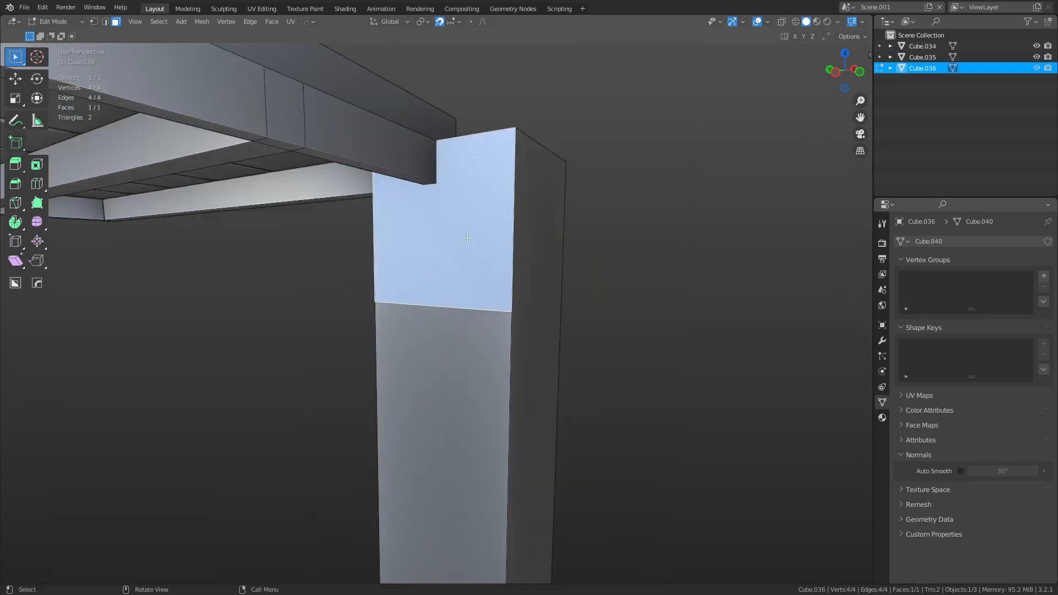
{"action": "middle_click_drag", "start_coordinate": [487, 264], "coordinate": [502, 286]}
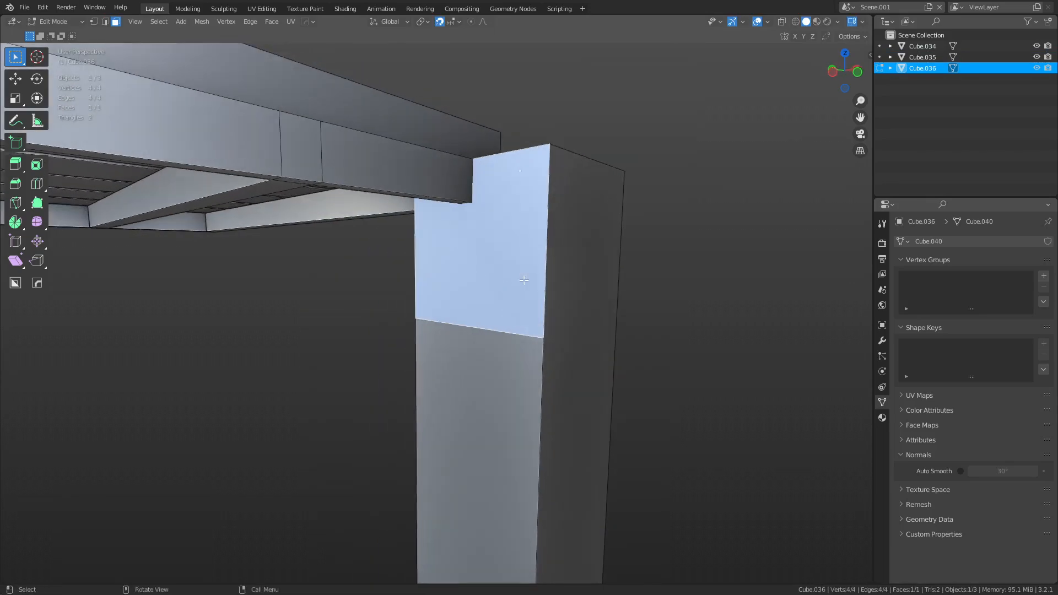
{"action": "key", "text": "s"}
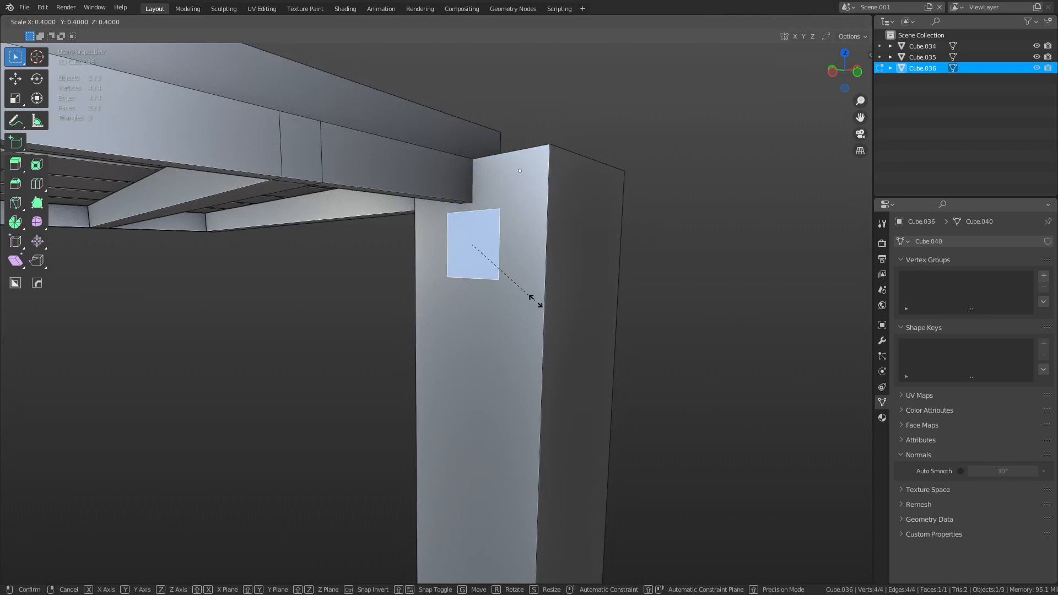
{"action": "left_click", "coordinate": [540, 303]}
Step: Extrude the small face 0.7 m, move its end -1.1 m along X to form a support beam, and return to Object Mode
{"action": "key", "text": "KP_1"}
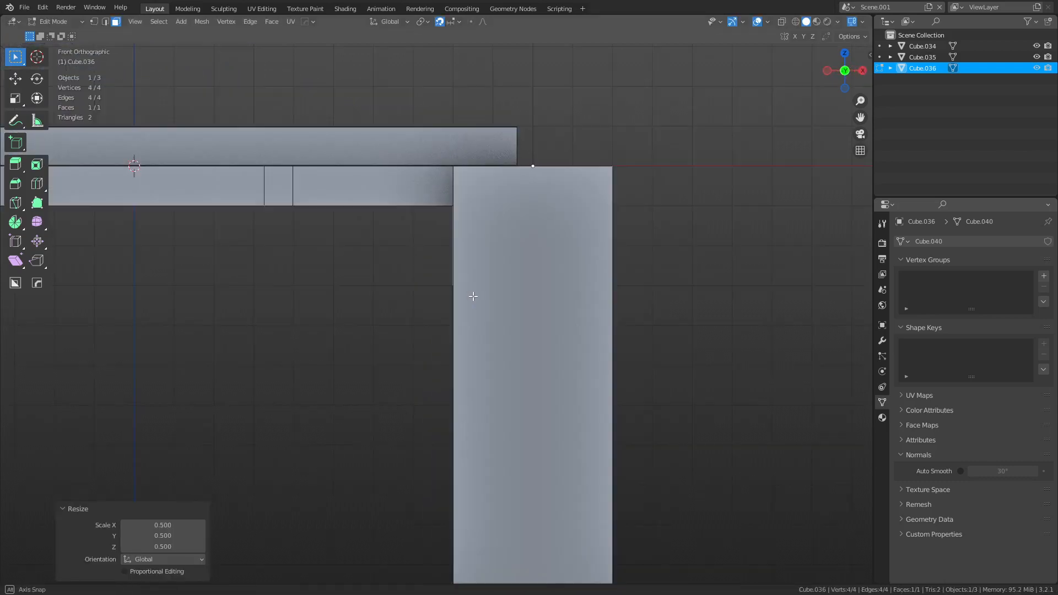
{"action": "key", "text": "e"}
{"action": "left_click", "coordinate": [196, 304]}
{"action": "scroll", "coordinate": [197, 304], "scroll_direction": "down", "scroll_amount": 5}
{"action": "key", "text": "g"}
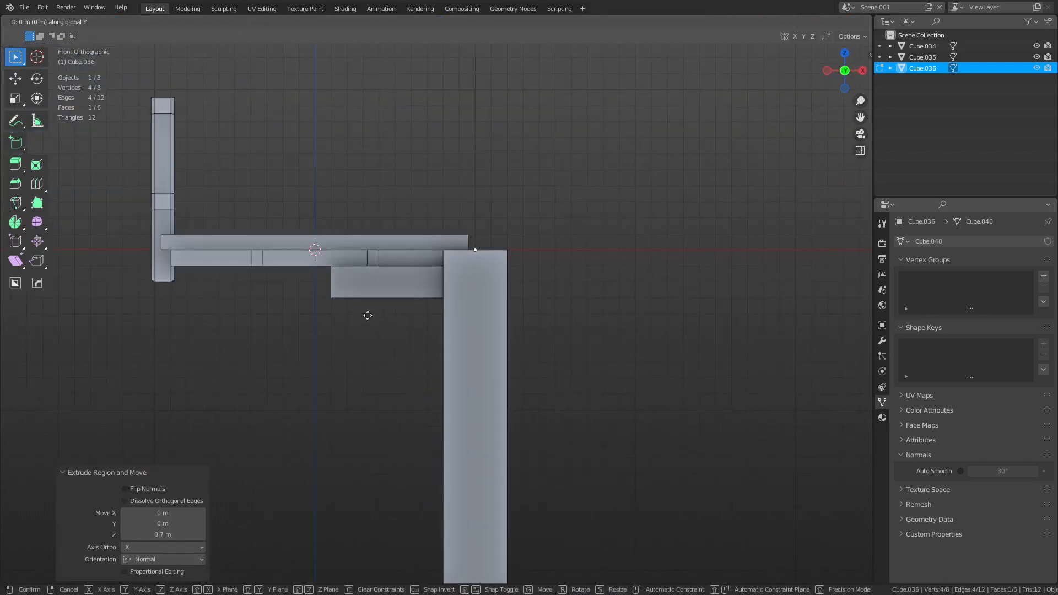
{"action": "key", "text": "x"}
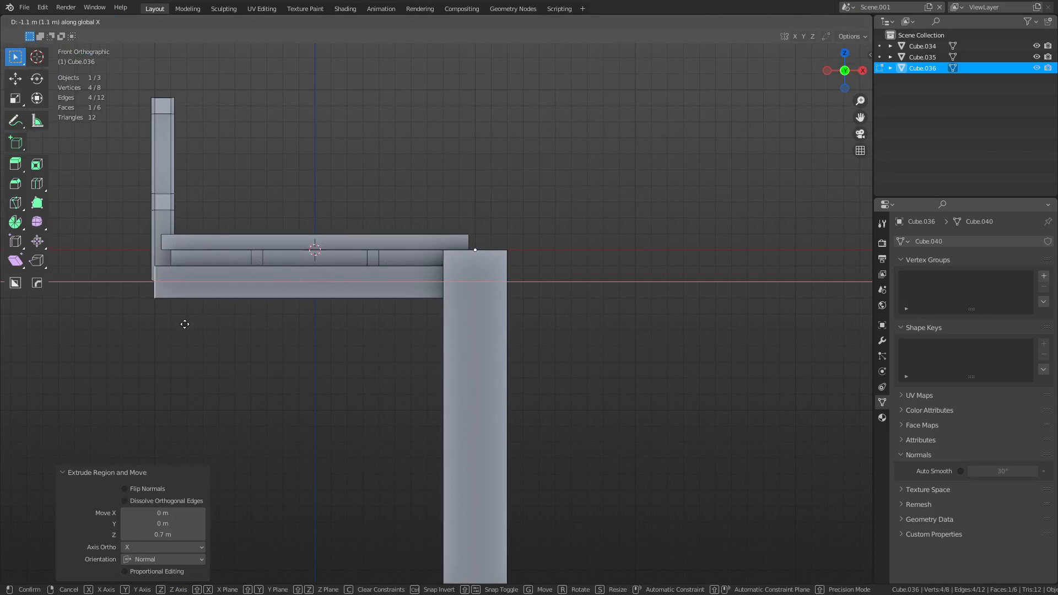
{"action": "left_click", "coordinate": [184, 324]}
{"action": "key", "text": "alt+z"}
{"action": "key", "text": "ctrl+Tab"}
{"action": "key", "text": "Escape"}
{"action": "key", "text": "alt+z"}
{"action": "key", "text": "ctrl+Tab"}
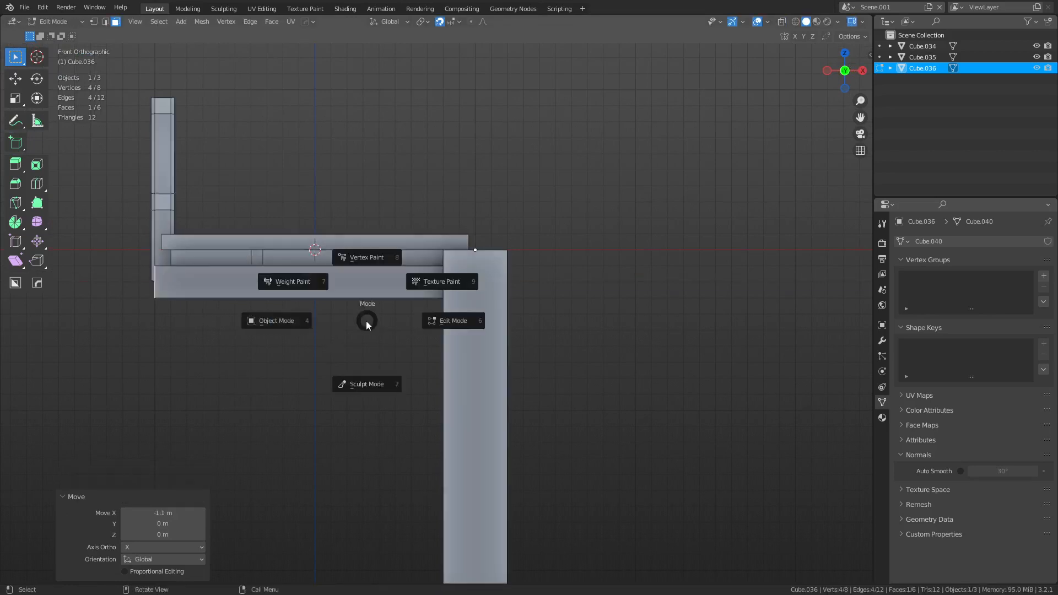
{"action": "left_click", "coordinate": [317, 327]}
{"action": "left_click", "coordinate": [332, 354]}
Step: Duplicate the support beam 2.2 m along X to the opposite side of the post
{"action": "middle_click_drag", "start_coordinate": [336, 356], "coordinate": [460, 352]}
{"action": "left_click", "coordinate": [405, 305]}
{"action": "middle_click_drag", "start_coordinate": [407, 305], "coordinate": [447, 335]}
{"action": "left_click", "coordinate": [449, 337], "text": "shift"}
{"action": "middle_click_drag", "start_coordinate": [480, 382], "coordinate": [418, 359]}
{"action": "key", "text": "KP_1"}
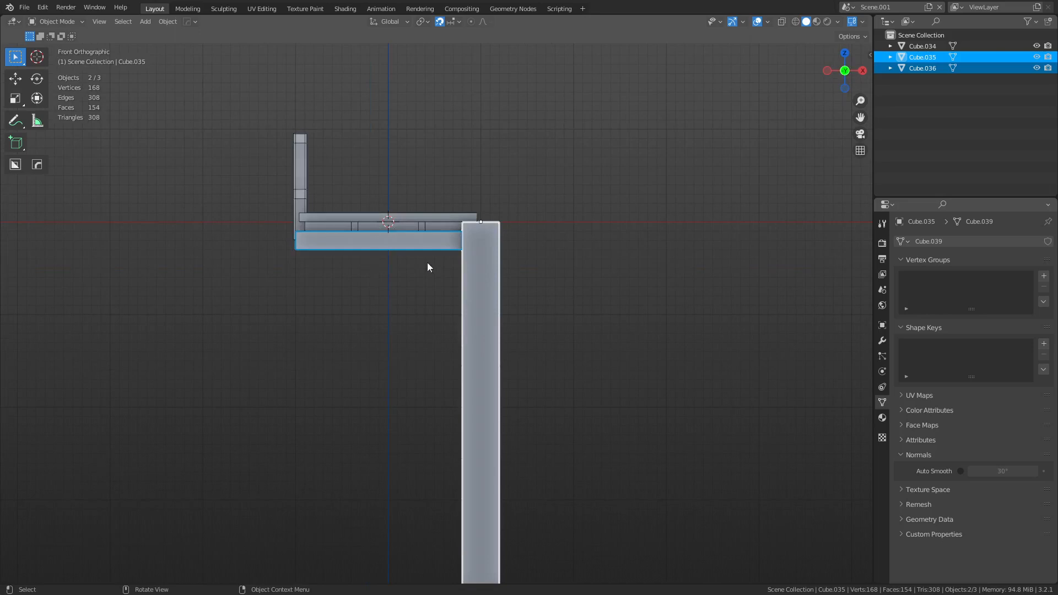
{"action": "left_click", "coordinate": [383, 247]}
{"action": "key", "text": "shift+d"}
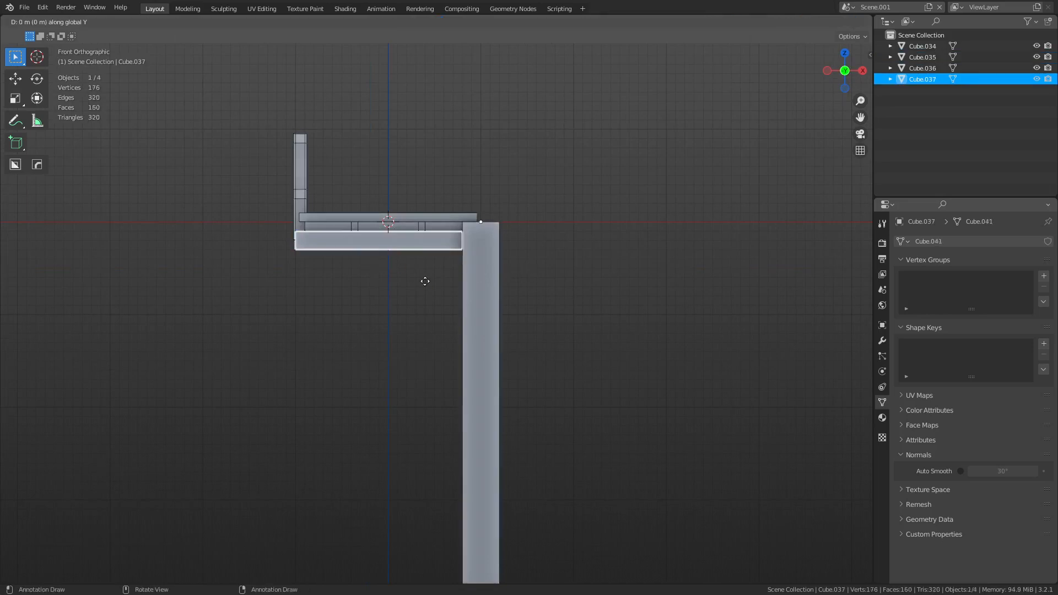
{"action": "key", "text": "x"}
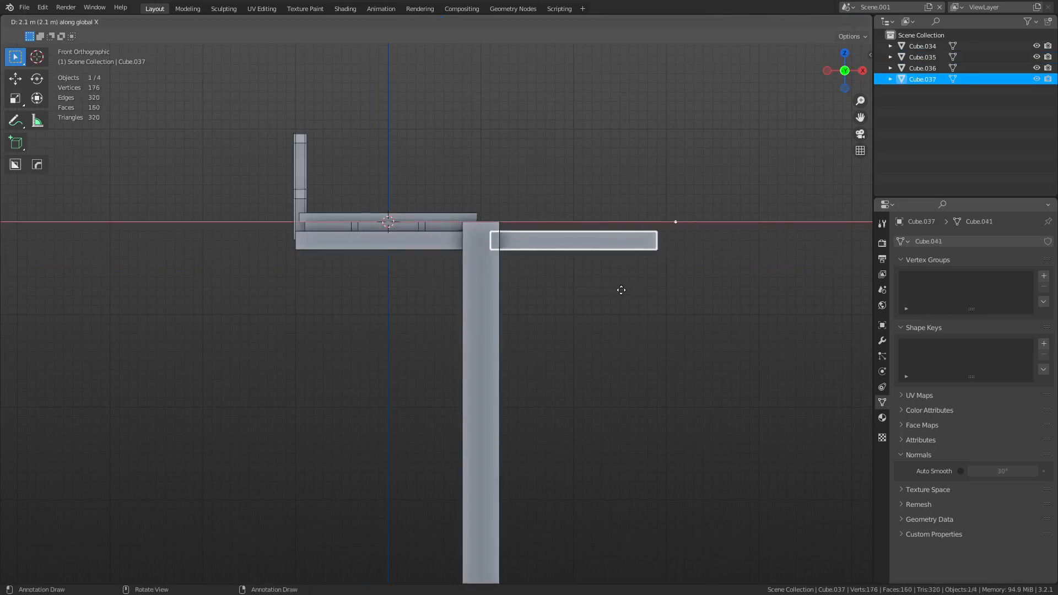
{"action": "left_click", "coordinate": [630, 290]}
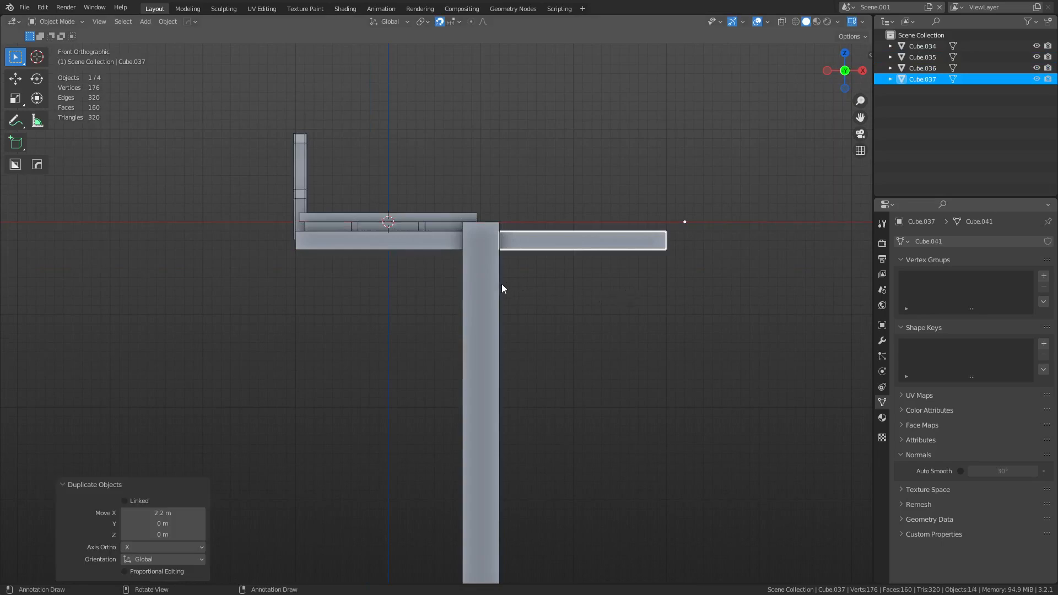
Step: Join the original support beam and its duplicate into one object
{"action": "middle_click_drag", "start_coordinate": [501, 288], "coordinate": [576, 406]}
{"action": "left_click", "coordinate": [448, 310], "text": "shift"}
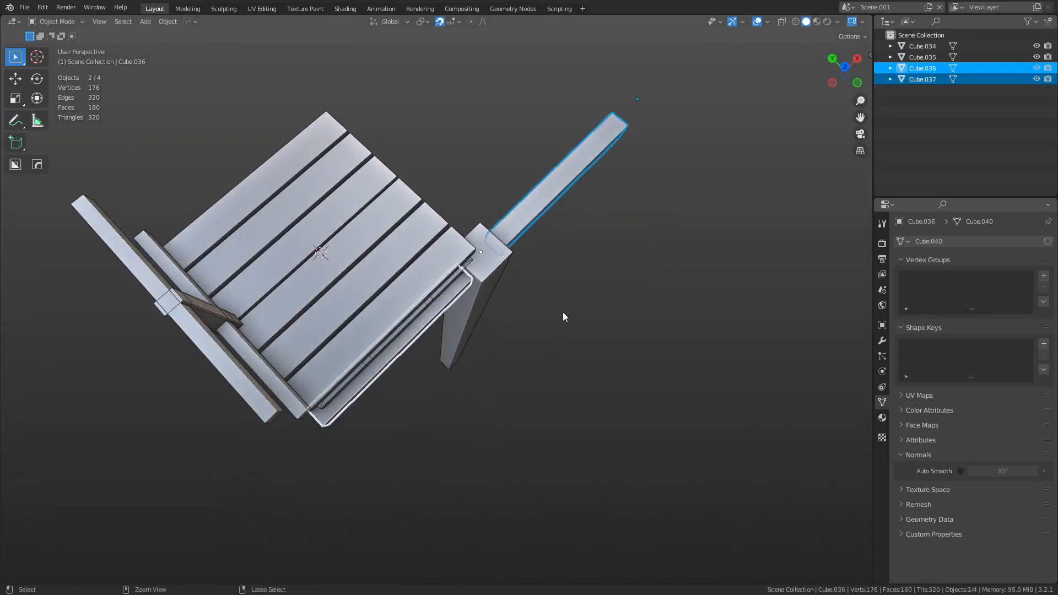
{"action": "key", "text": "ctrl+j"}
Step: Duplicate the joined beams with a quarter turn about Z, and join both pairs into one cross-shaped object
{"action": "key", "text": "shift+d"}
{"action": "key", "text": "r"}
{"action": "key", "text": "z"}
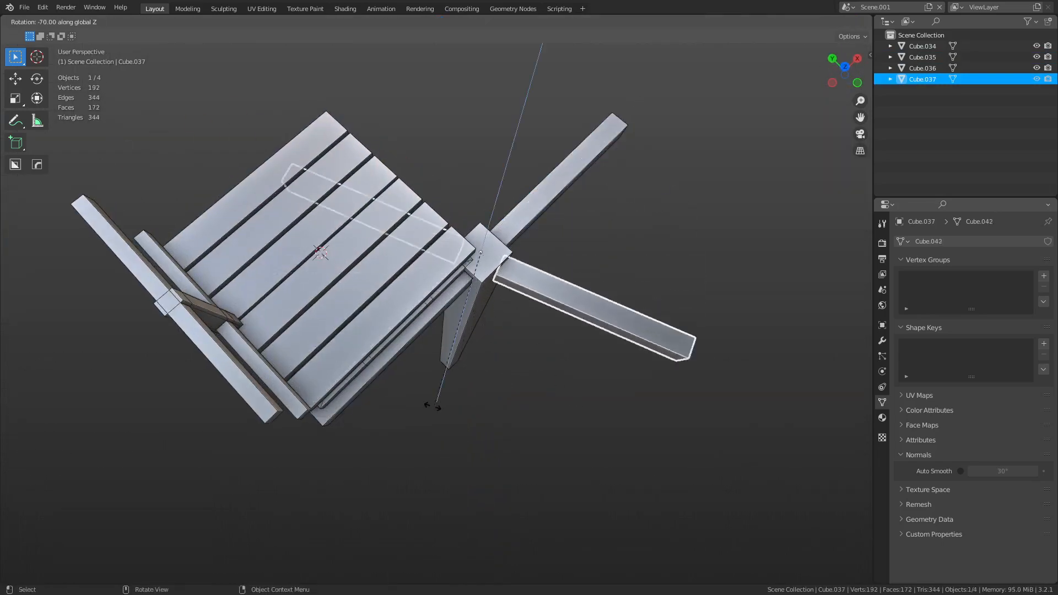
{"action": "left_click", "coordinate": [357, 413]}
{"action": "left_click", "coordinate": [411, 342], "text": "shift"}
{"action": "key", "text": "ctrl+j"}
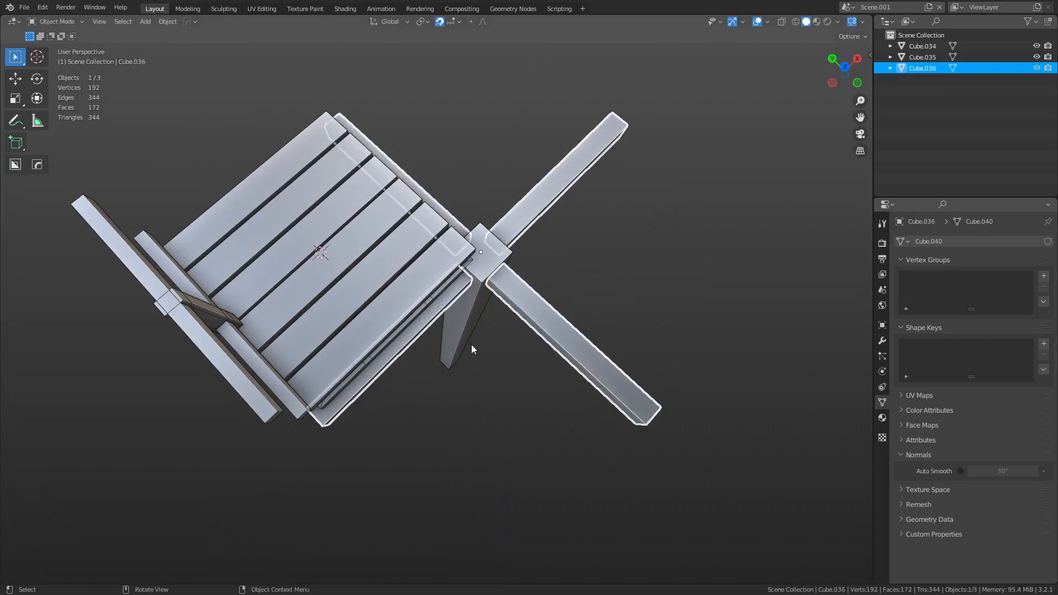
Step: Examine which of the floor panel, corner post and crossing beams are separate objects
{"action": "middle_click_drag", "start_coordinate": [472, 330], "coordinate": [524, 243]}
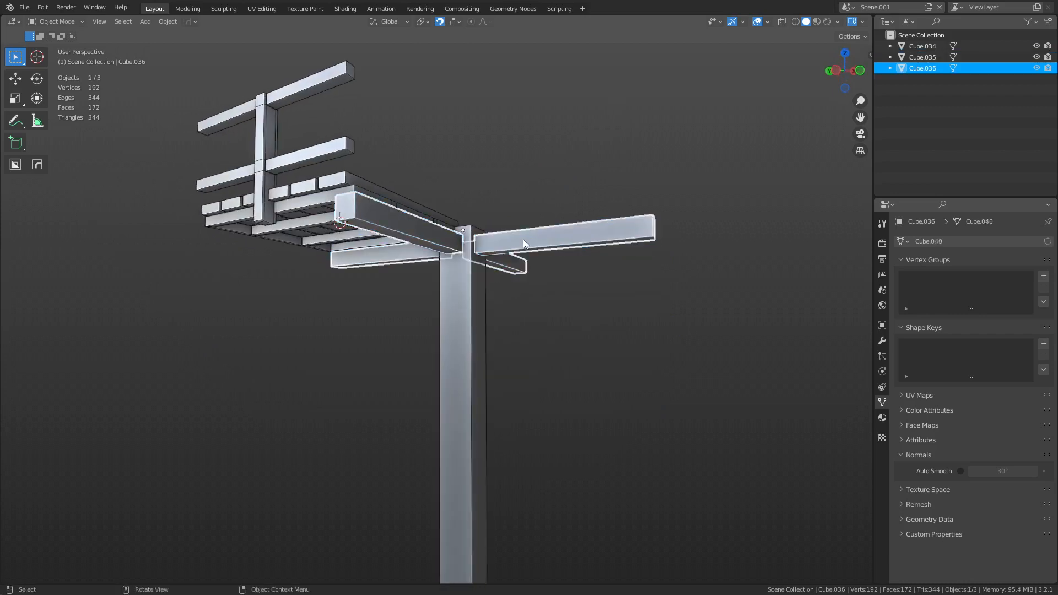
{"action": "key", "text": "g"}
{"action": "key", "text": "Escape"}
{"action": "left_click", "coordinate": [479, 313]}
{"action": "key", "text": "g"}
{"action": "key", "text": "Escape"}
{"action": "left_click", "coordinate": [526, 231]}
{"action": "key", "text": "g"}
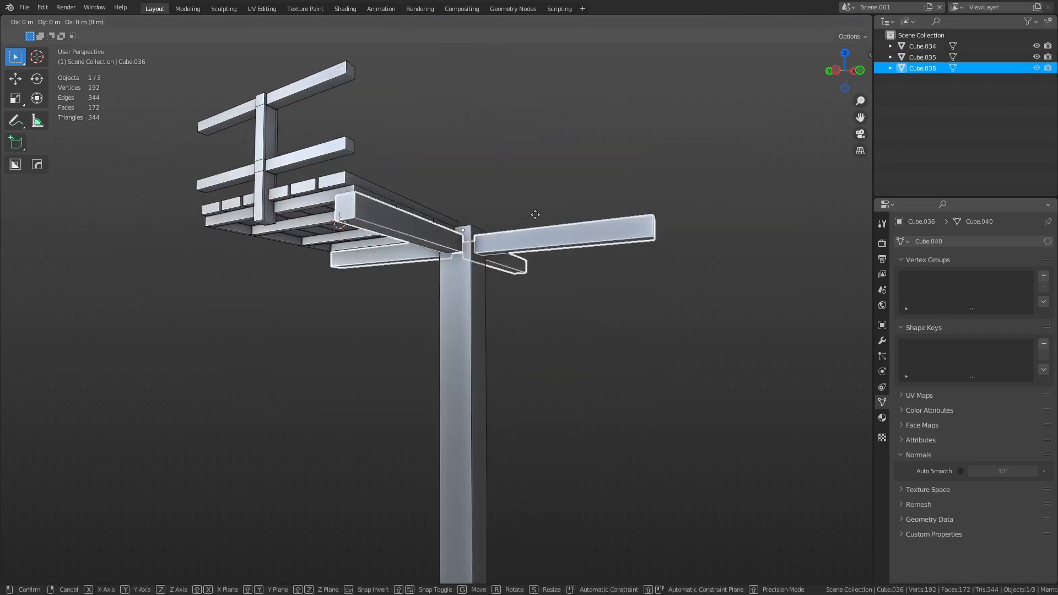
{"action": "key", "text": "Escape"}
{"action": "left_click", "coordinate": [319, 204]}
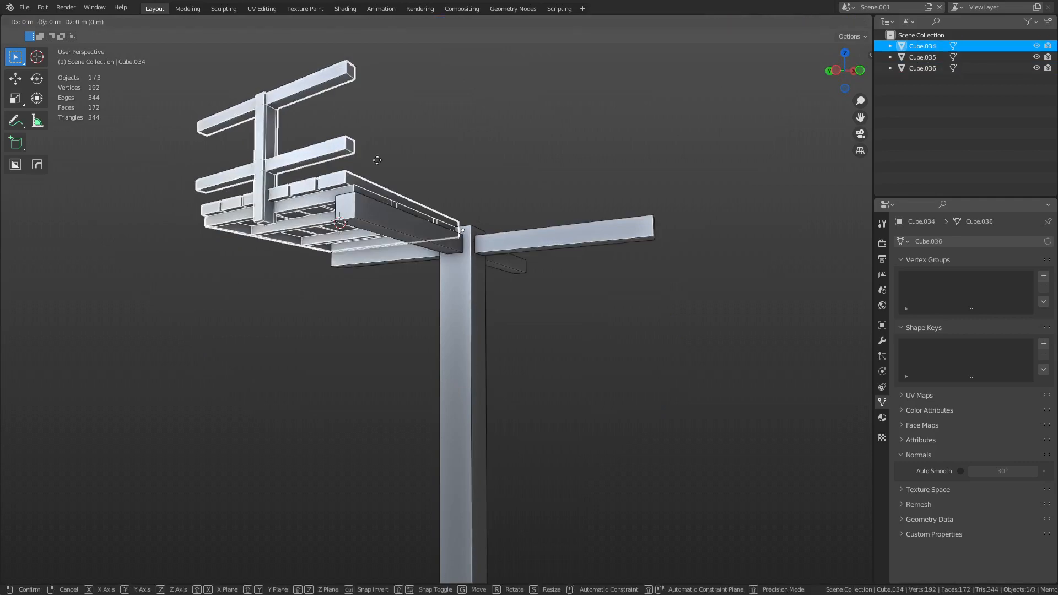
{"action": "left_click", "coordinate": [504, 241]}
{"action": "key", "text": "g"}
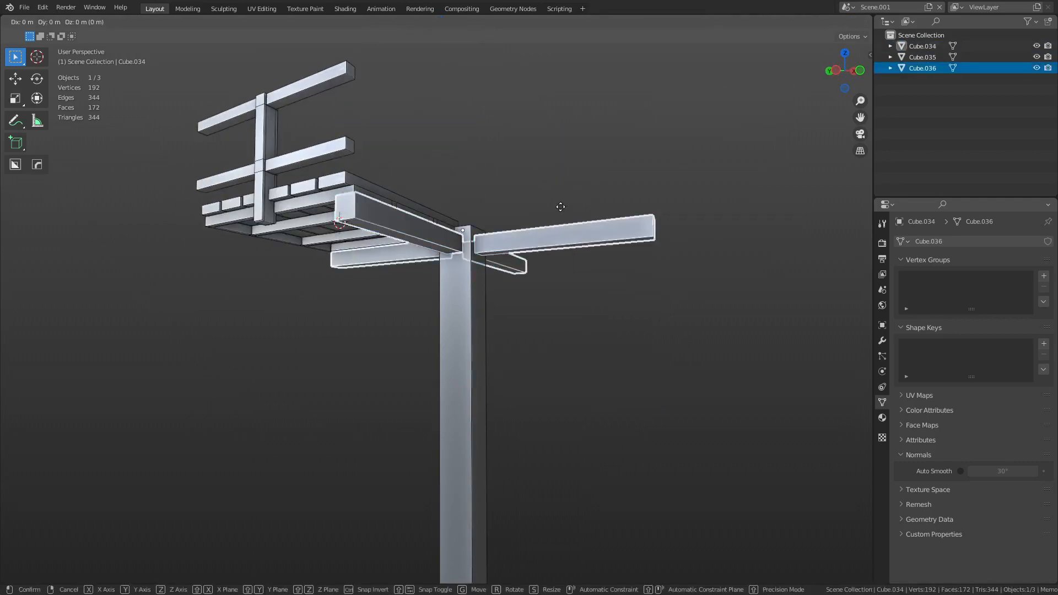
{"action": "key", "text": "Escape"}
{"action": "left_click", "coordinate": [460, 325]}
Step: Duplicate the floor panel with railing 2 m along Y
{"action": "left_click", "coordinate": [362, 315]}
{"action": "middle_click_drag", "start_coordinate": [362, 315], "coordinate": [419, 349]}
{"action": "left_click", "coordinate": [371, 375], "text": "shift"}
{"action": "key", "text": "KP_7"}
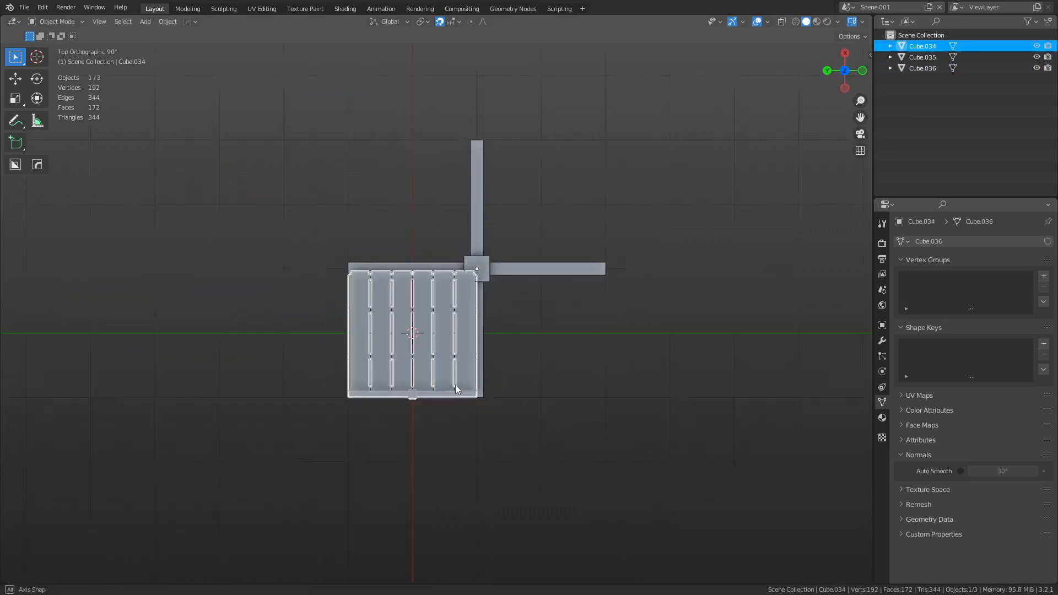
{"action": "key", "text": "shift+d"}
{"action": "key", "text": "y"}
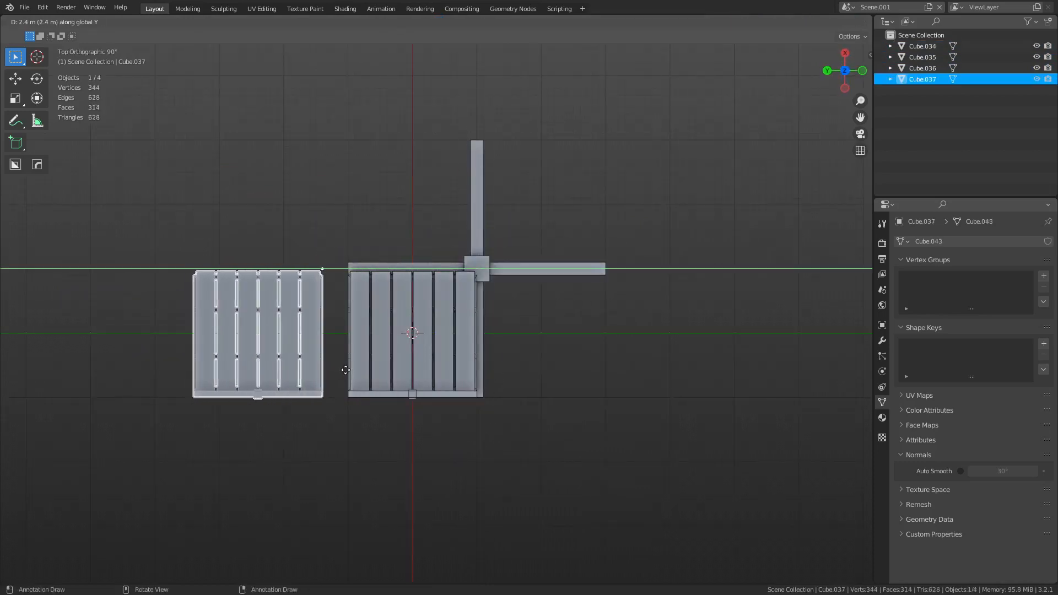
{"action": "left_click", "coordinate": [380, 398]}
{"action": "middle_click_drag", "start_coordinate": [380, 397], "coordinate": [539, 304]}
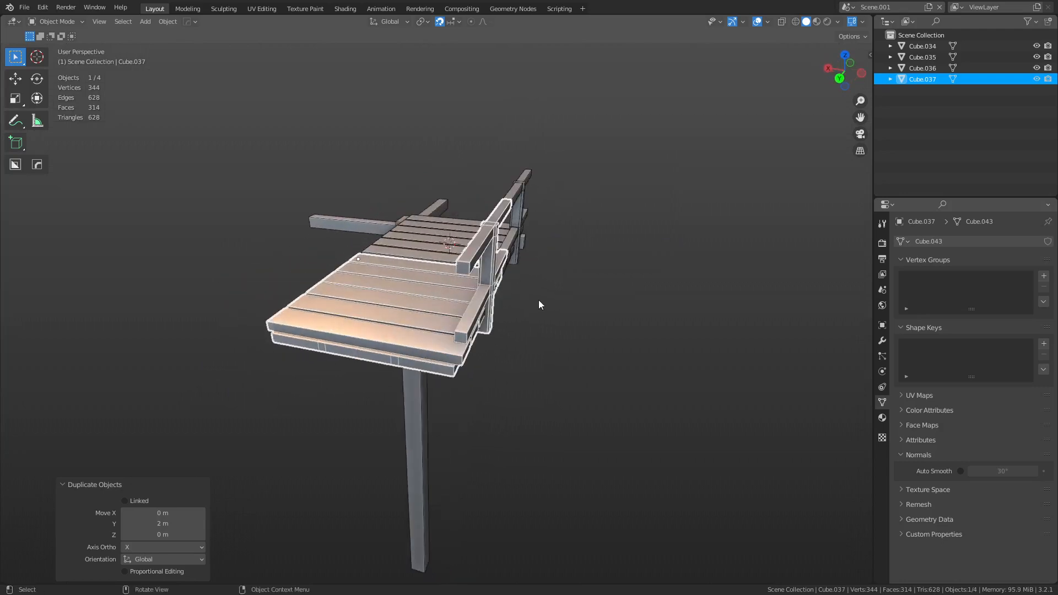
Step: Duplicate the second floor panel and rotate the copy 90° around its corner origin to continue the walkway around the turn
{"action": "middle_click_drag", "start_coordinate": [370, 196], "coordinate": [535, 246]}
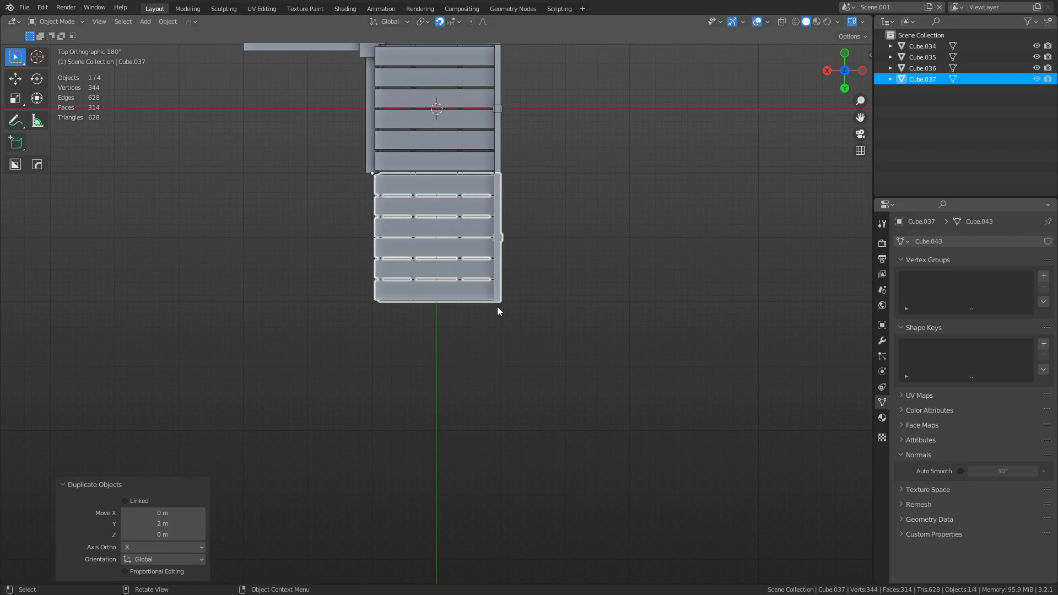
{"action": "key", "text": "shift+d"}
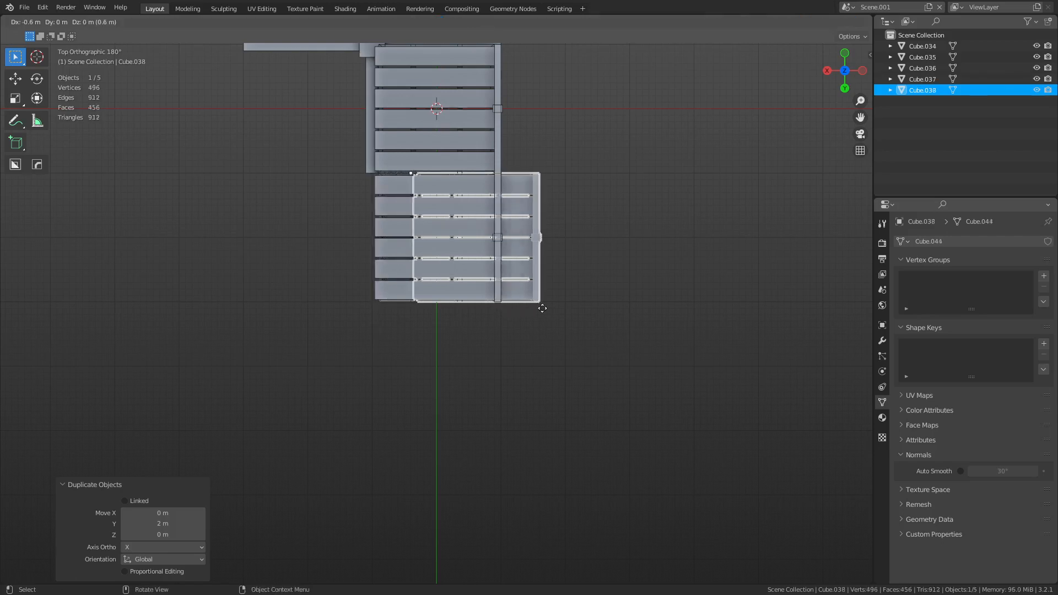
{"action": "key", "text": "r"}
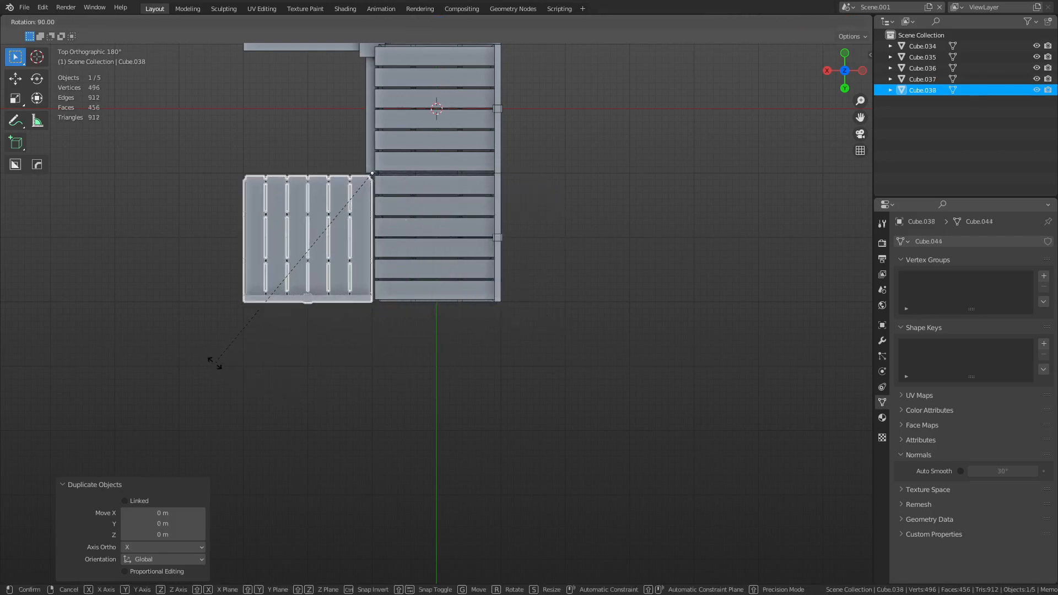
{"action": "left_click", "coordinate": [213, 358]}
{"action": "left_click", "coordinate": [434, 348]}
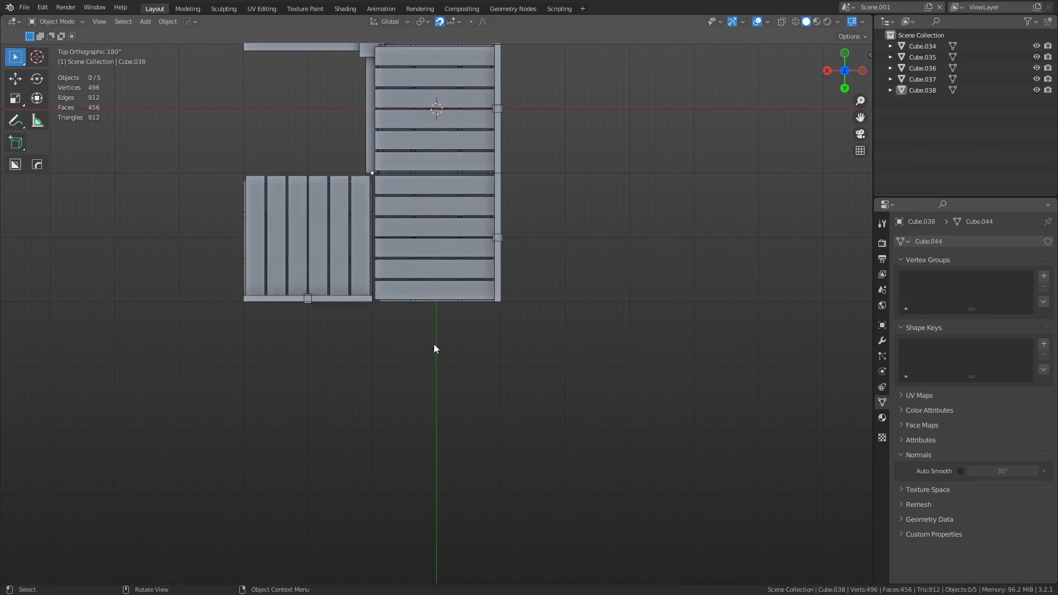
Step: Snap the 3D cursor to the origin of the middle panel at the walkway's inner corner
{"action": "left_click", "coordinate": [353, 245]}
{"action": "left_click", "coordinate": [416, 235], "text": "shift"}
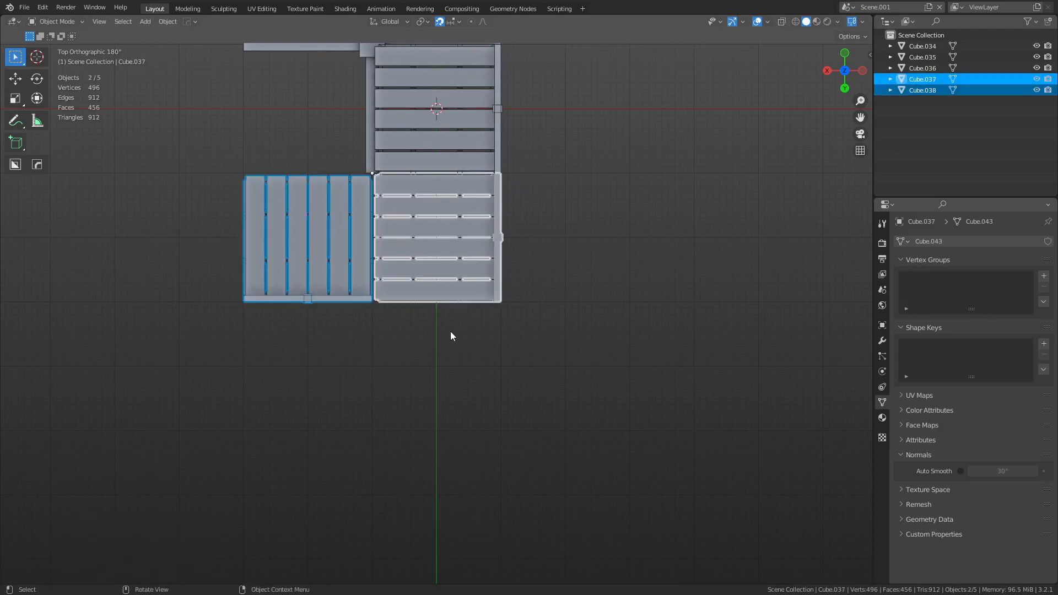
{"action": "middle_click_drag", "start_coordinate": [451, 336], "coordinate": [455, 266]}
{"action": "left_click", "coordinate": [439, 237]}
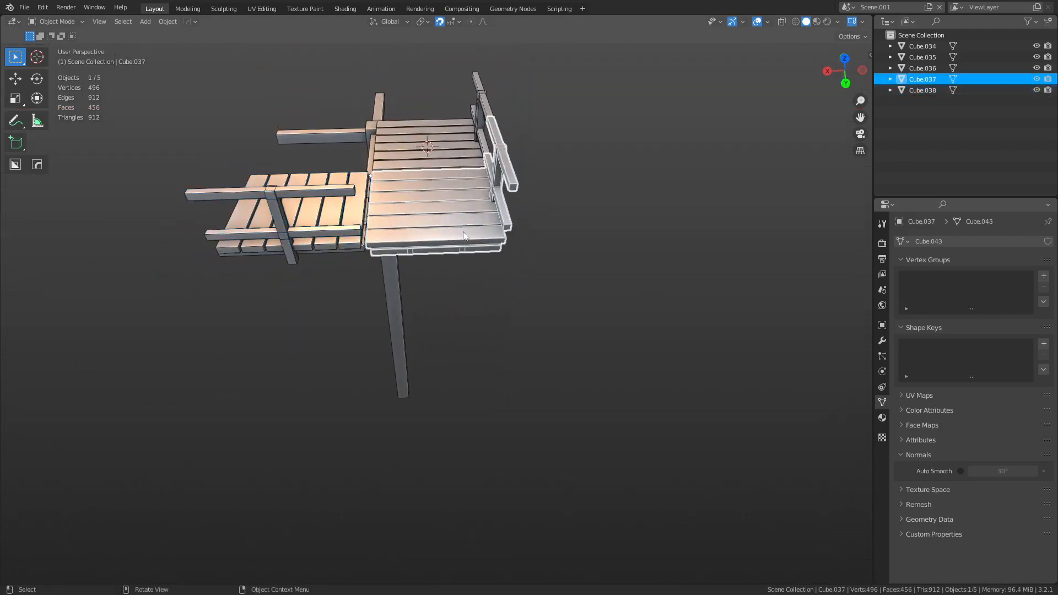
{"action": "middle_click_drag", "start_coordinate": [500, 225], "coordinate": [507, 279], "text": "alt"}
{"action": "key", "text": "shift+a"}
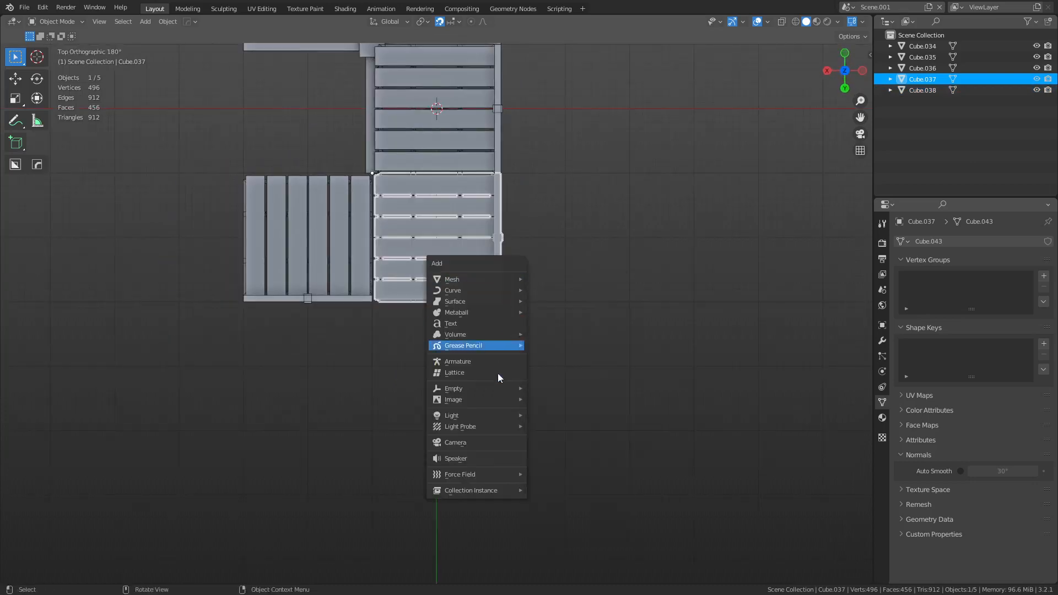
{"action": "key", "text": "Escape"}
{"action": "key", "text": "shift+s"}
{"action": "left_click", "coordinate": [375, 208]}
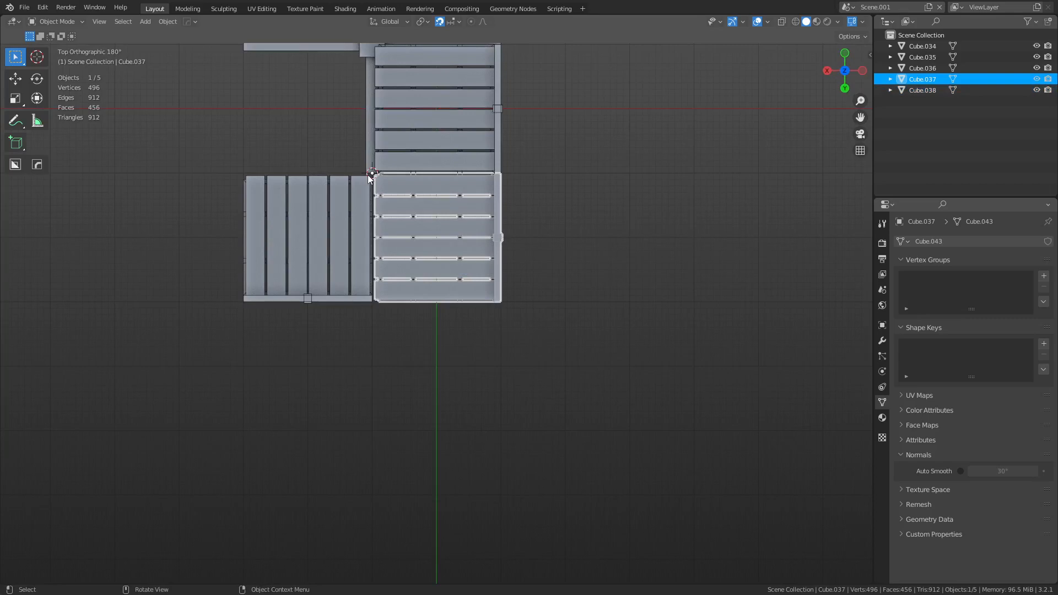
Step: Add a Plain Axes empty at the 3D cursor and rotate it -45° about Z
{"action": "key", "text": "shift+a"}
{"action": "mouse_move", "coordinate": [520, 281]}
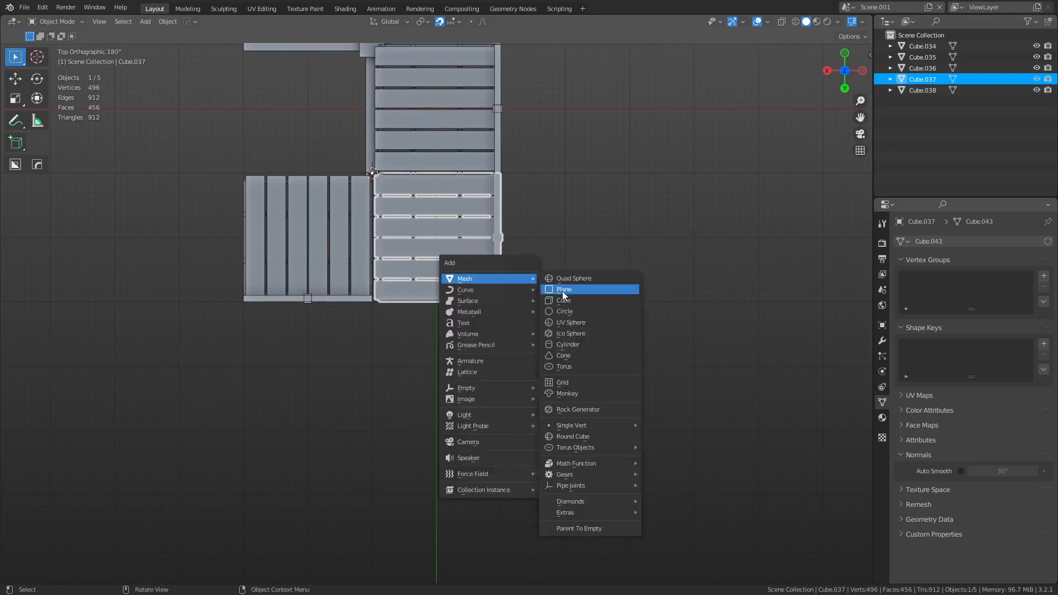
{"action": "mouse_move", "coordinate": [500, 387]}
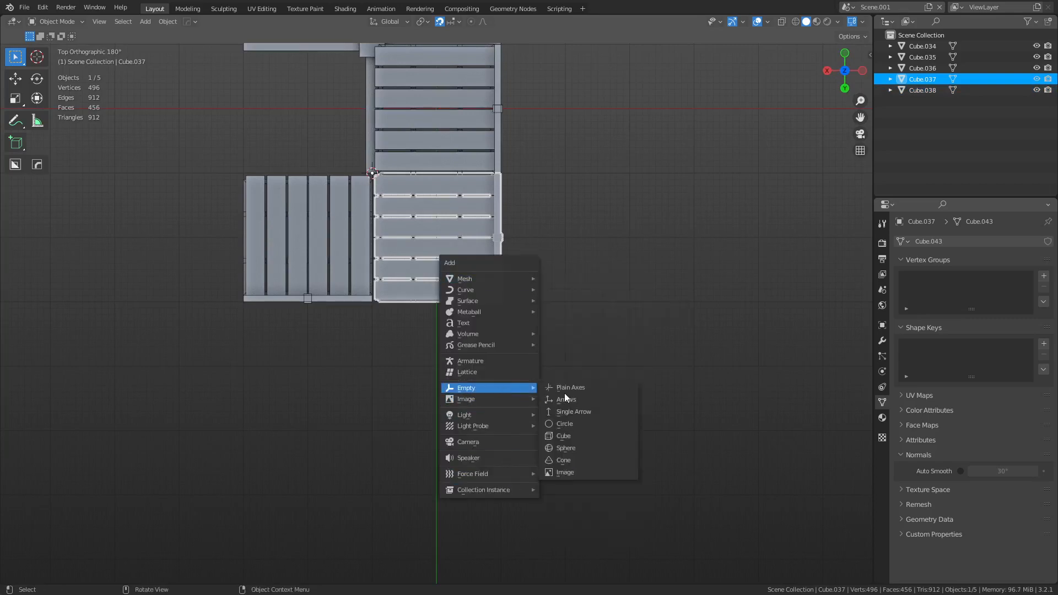
{"action": "left_click", "coordinate": [567, 390]}
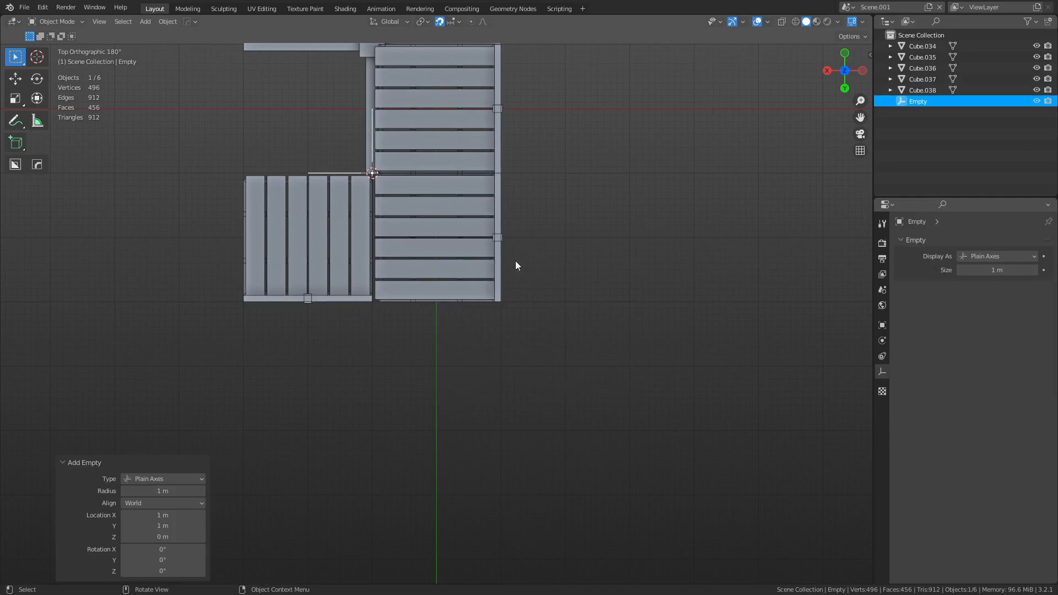
{"action": "key", "text": "r"}
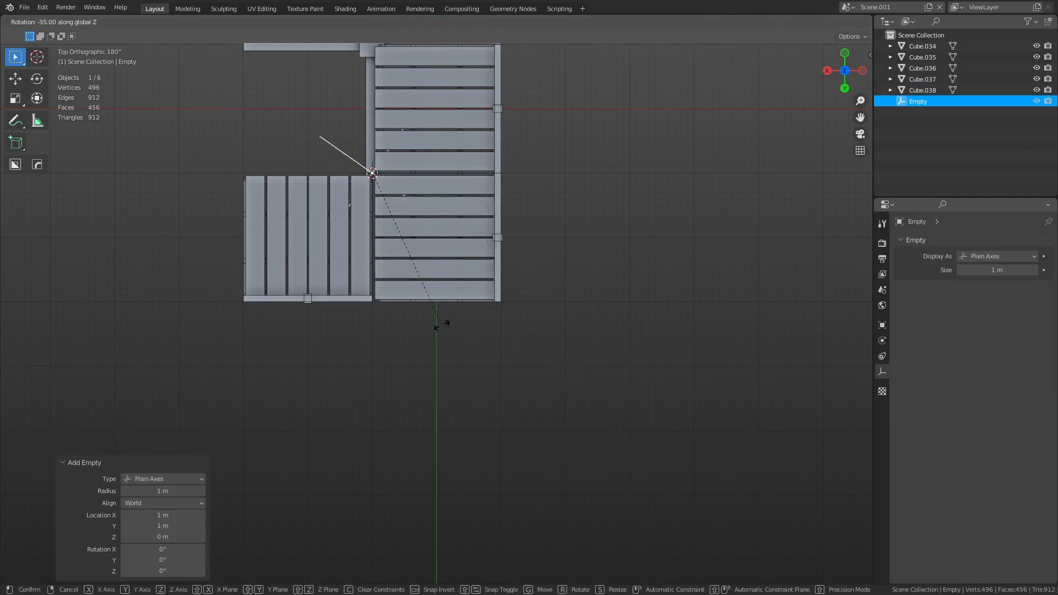
{"action": "left_click", "coordinate": [412, 330], "text": "ctrl"}
{"action": "key", "text": "ctrl+Tab"}
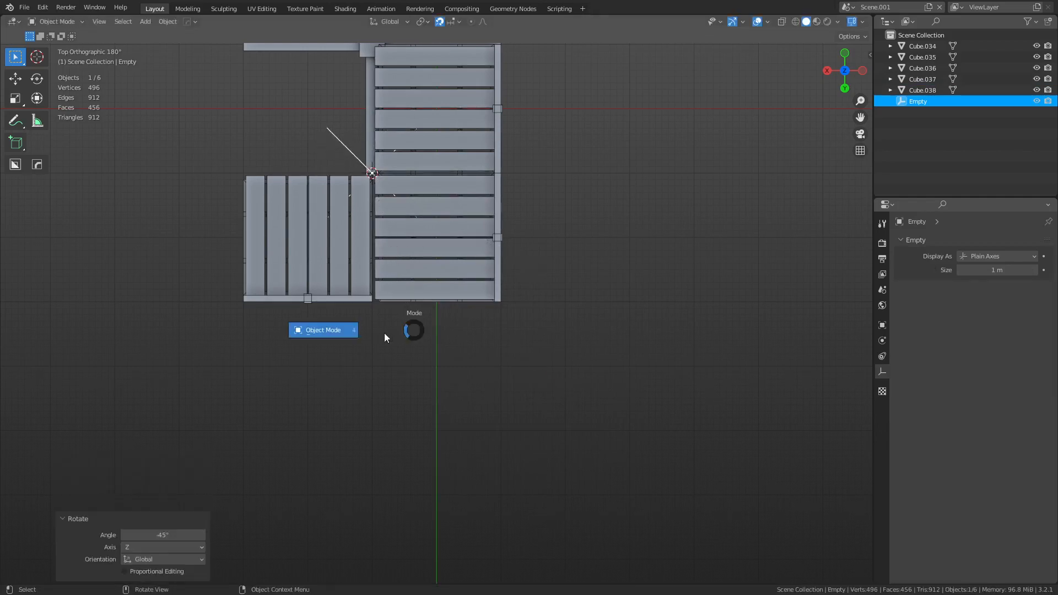
{"action": "left_click", "coordinate": [375, 332]}
Step: Add a Mirror modifier to the corner floor panel, using the empty as the mirror object
{"action": "left_click", "coordinate": [434, 278]}
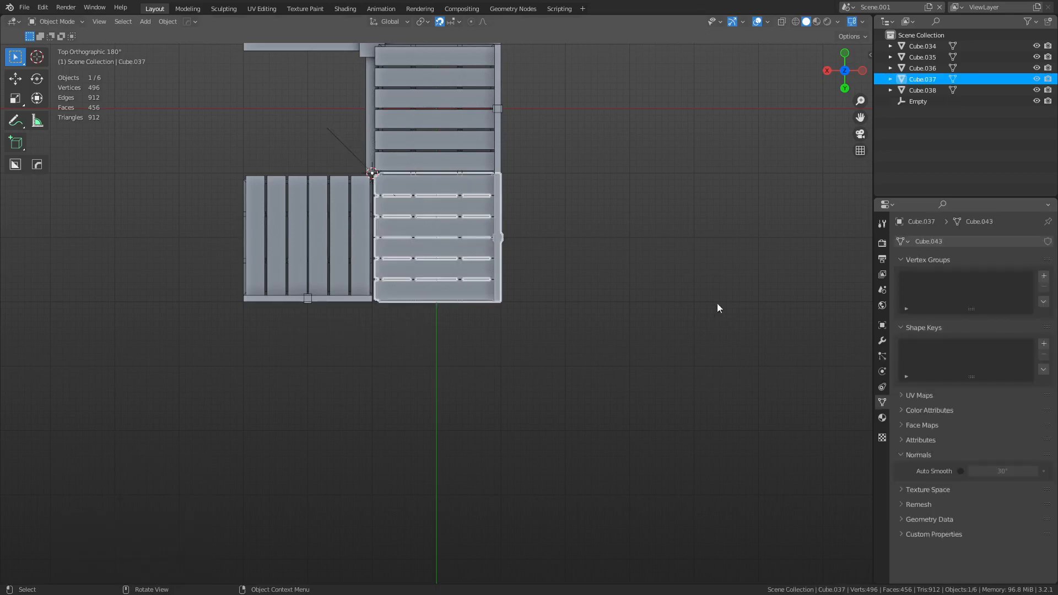
{"action": "left_click", "coordinate": [882, 342]}
{"action": "left_click", "coordinate": [957, 244]}
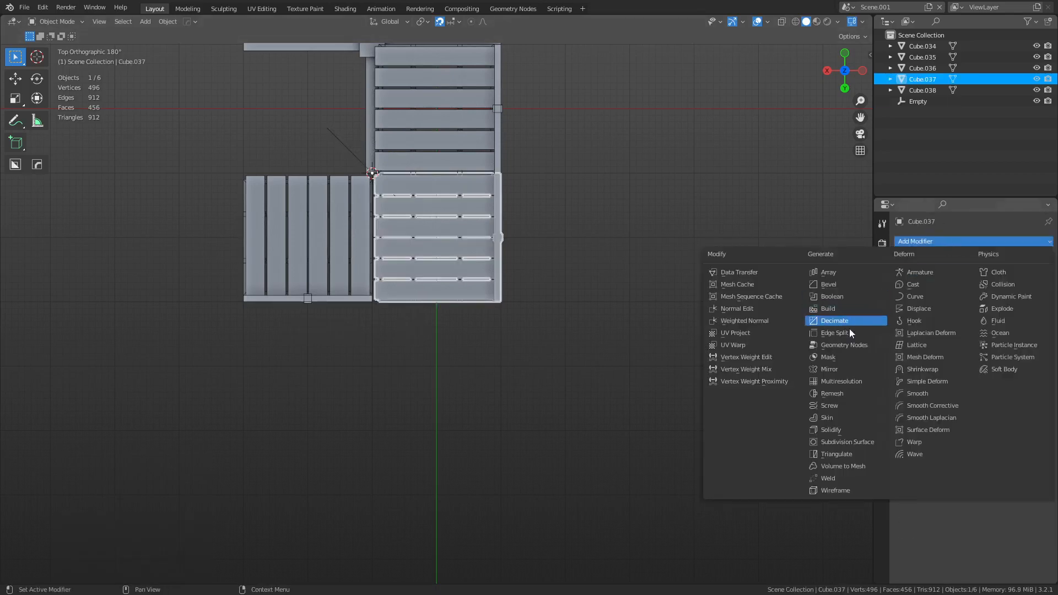
{"action": "left_click", "coordinate": [848, 368]}
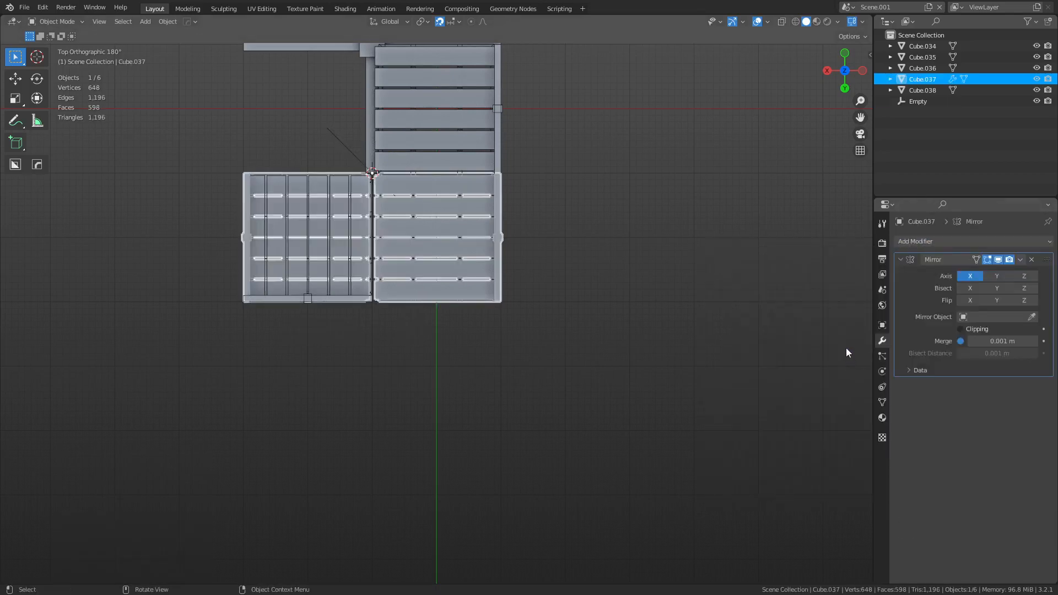
{"action": "left_click", "coordinate": [1030, 316]}
{"action": "left_click", "coordinate": [342, 131]}
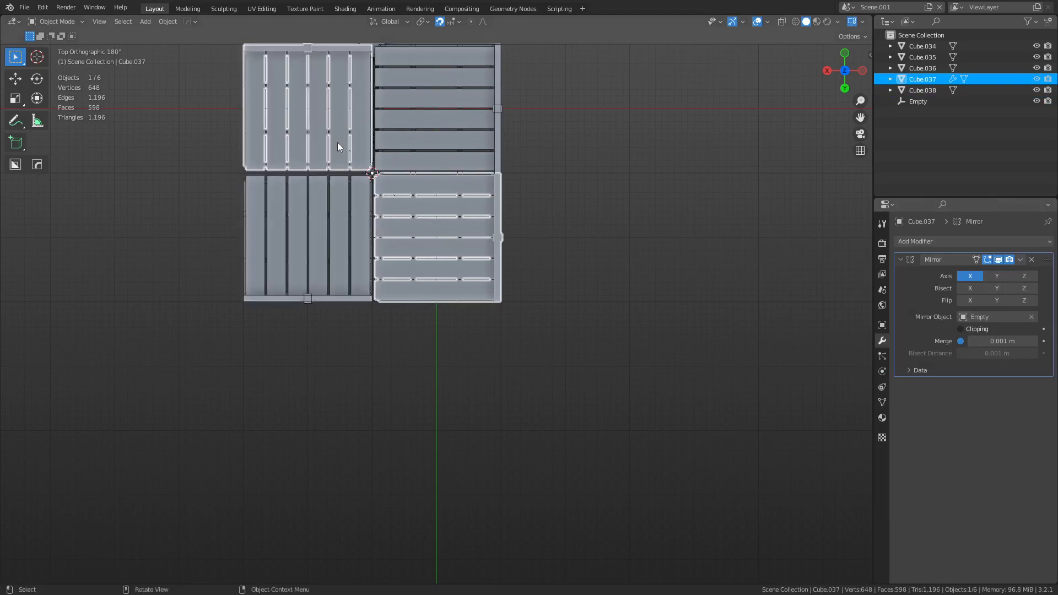
Step: Set the Mirror modifier to the Y axis only, with Bisect and Flip enabled on Y
{"action": "left_click", "coordinate": [972, 276]}
{"action": "left_click", "coordinate": [987, 274]}
{"action": "left_click", "coordinate": [997, 289]}
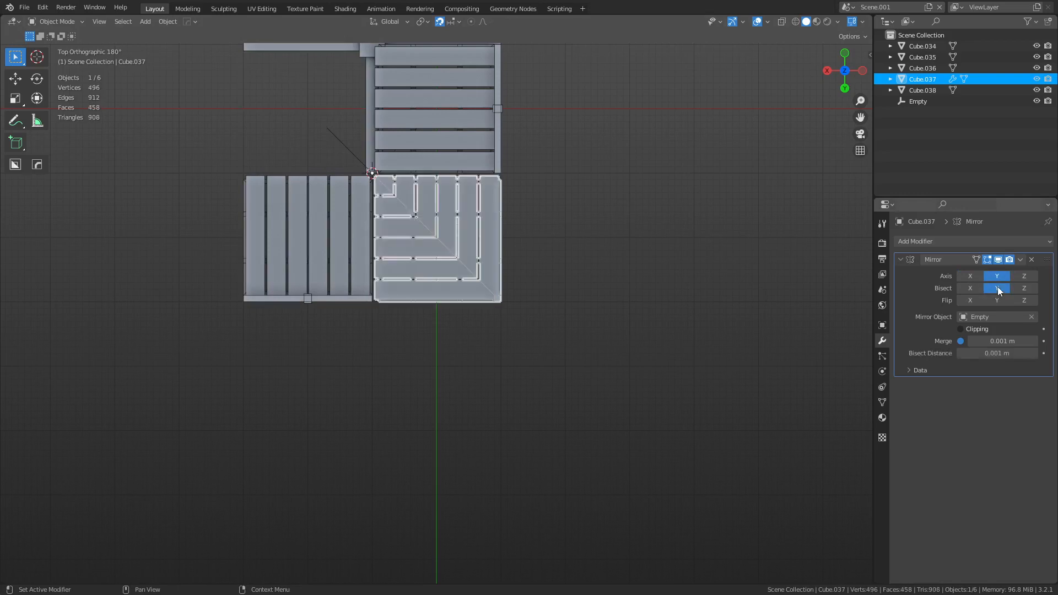
{"action": "middle_click_drag", "start_coordinate": [716, 331], "coordinate": [584, 304]}
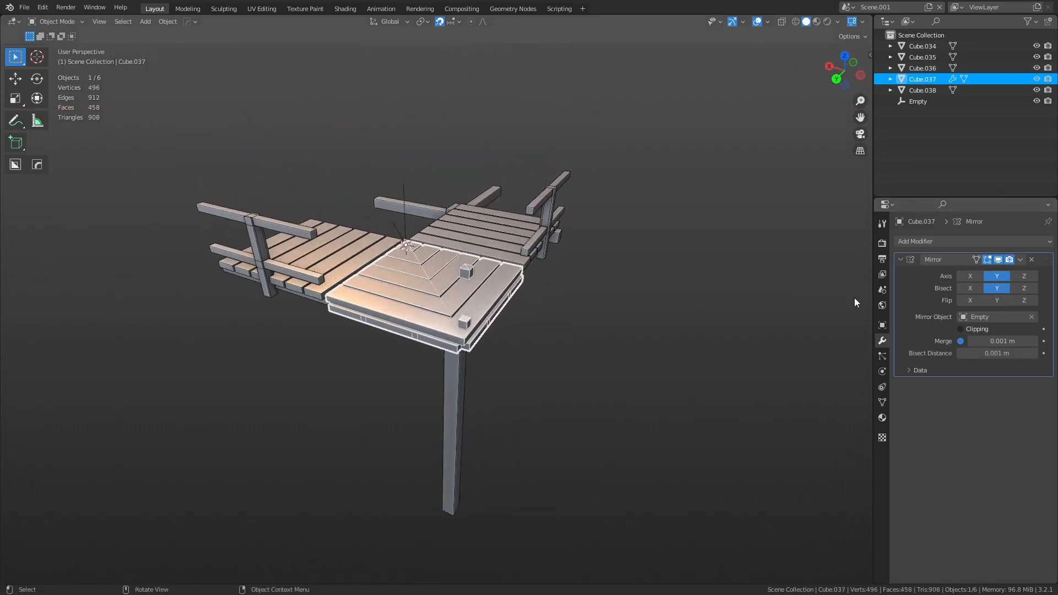
{"action": "left_click", "coordinate": [999, 300]}
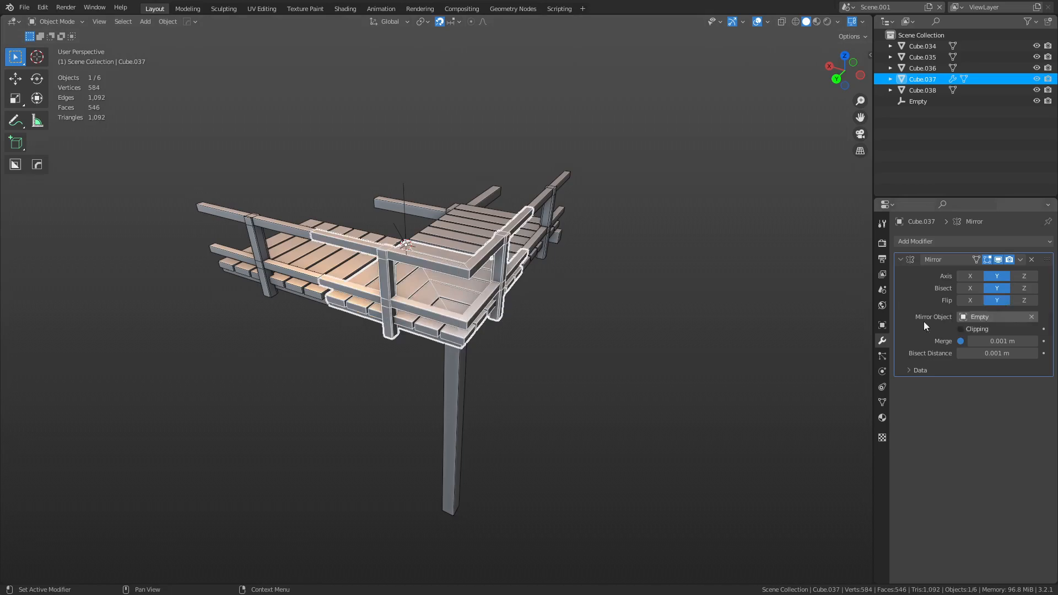
Step: Apply the Mirror modifier on the corner panel
{"action": "middle_click_drag", "start_coordinate": [688, 347], "coordinate": [612, 429]}
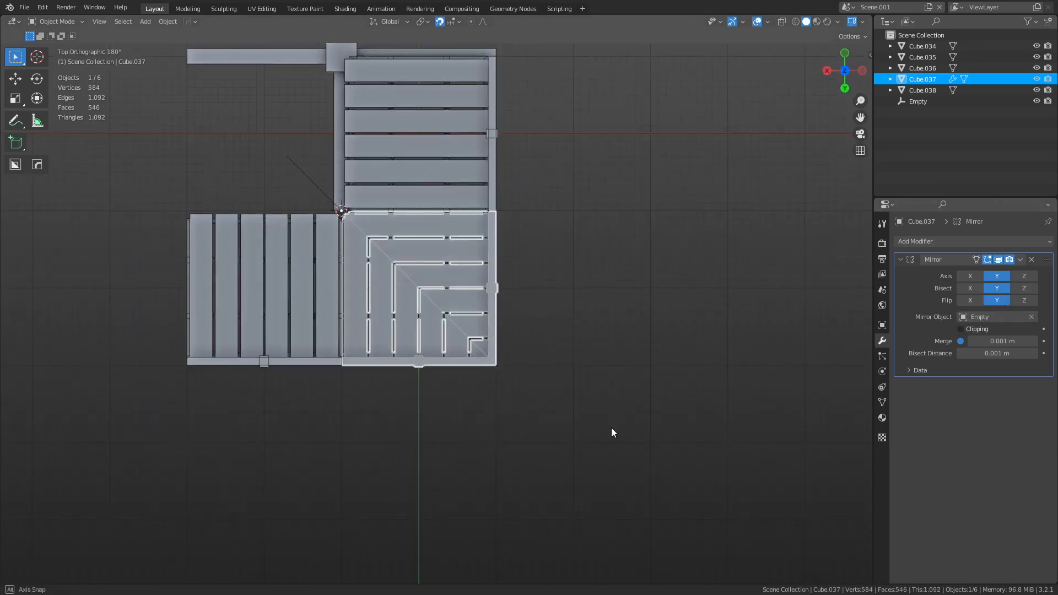
{"action": "left_click", "coordinate": [499, 409]}
{"action": "middle_click_drag", "start_coordinate": [498, 409], "coordinate": [550, 313]}
{"action": "scroll", "coordinate": [385, 350], "scroll_direction": "up", "scroll_amount": 5}
{"action": "left_click", "coordinate": [549, 312]}
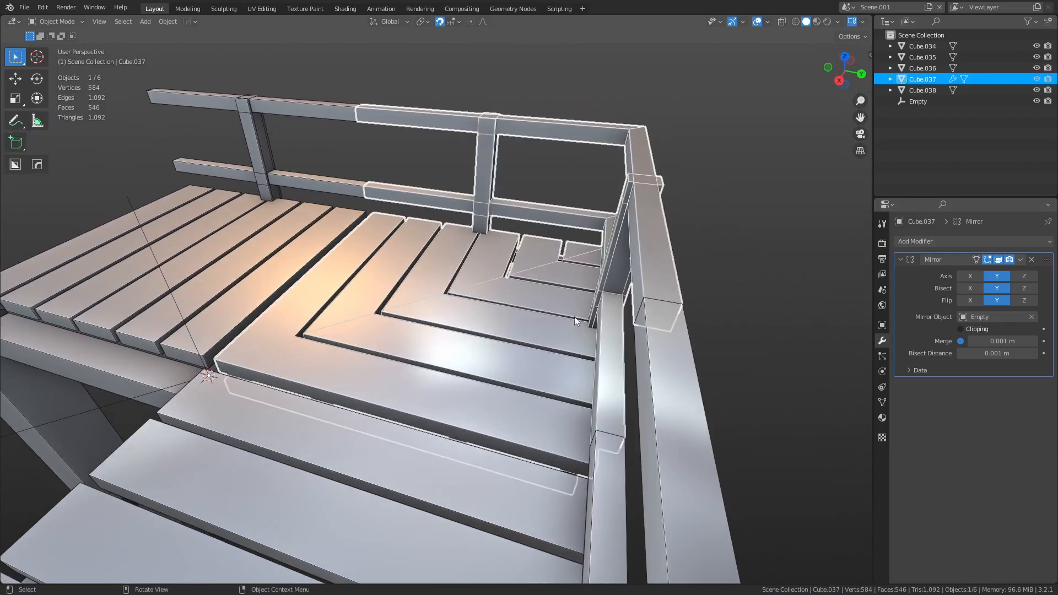
{"action": "key", "text": "ctrl+a"}
Step: Delete the faces of all mitred floor planks in the corner panel, keeping its frame and railing, and return to Object Mode
{"action": "key", "text": "ctrl+Tab"}
{"action": "left_click", "coordinate": [575, 351]}
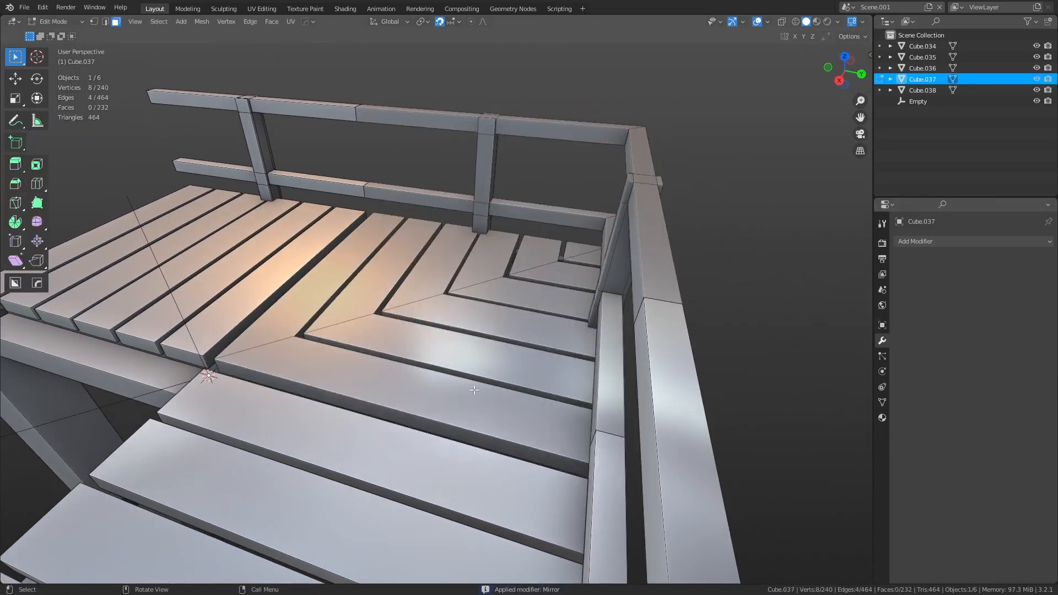
{"action": "left_click", "coordinate": [479, 389]}
{"action": "left_click", "coordinate": [480, 370], "text": "alt+shift"}
{"action": "left_click", "coordinate": [490, 321], "text": "alt+shift"}
{"action": "left_click", "coordinate": [509, 298], "text": "alt+shift"}
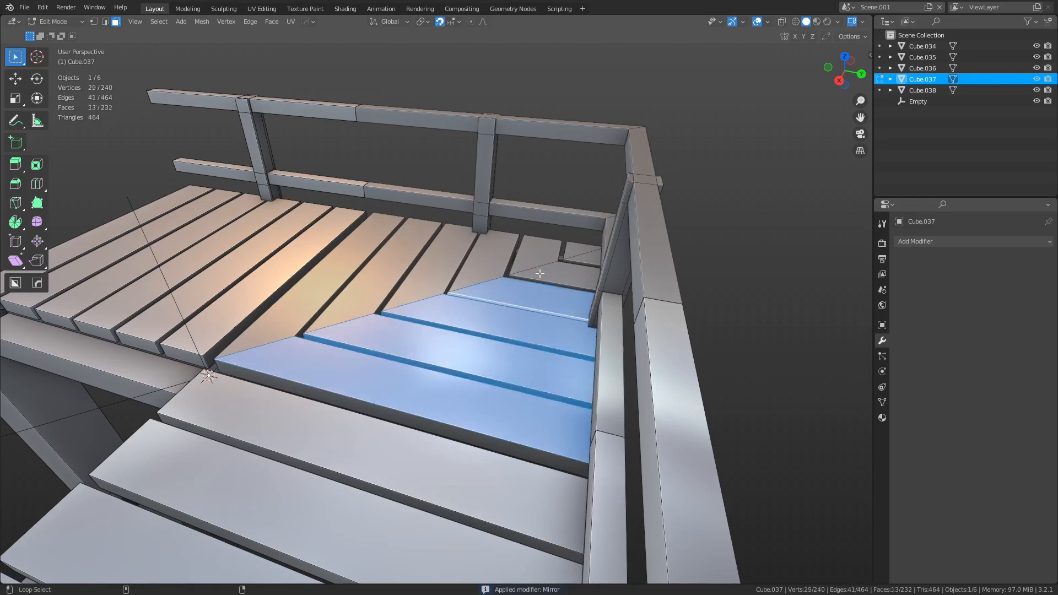
{"action": "left_click", "coordinate": [540, 275], "text": "alt+shift"}
{"action": "left_click", "coordinate": [588, 260], "text": "alt+shift"}
{"action": "key", "text": "ctrl+l"}
{"action": "key", "text": "x"}
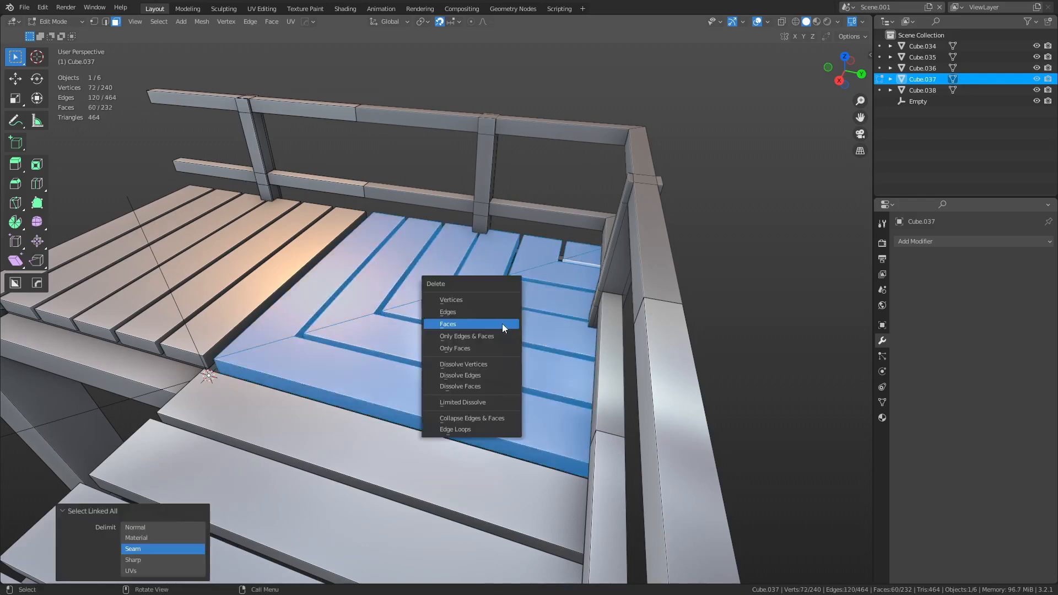
{"action": "left_click", "coordinate": [502, 323]}
{"action": "key", "text": "ctrl+Tab"}
{"action": "left_click", "coordinate": [425, 323]}
{"action": "left_click", "coordinate": [243, 299]}
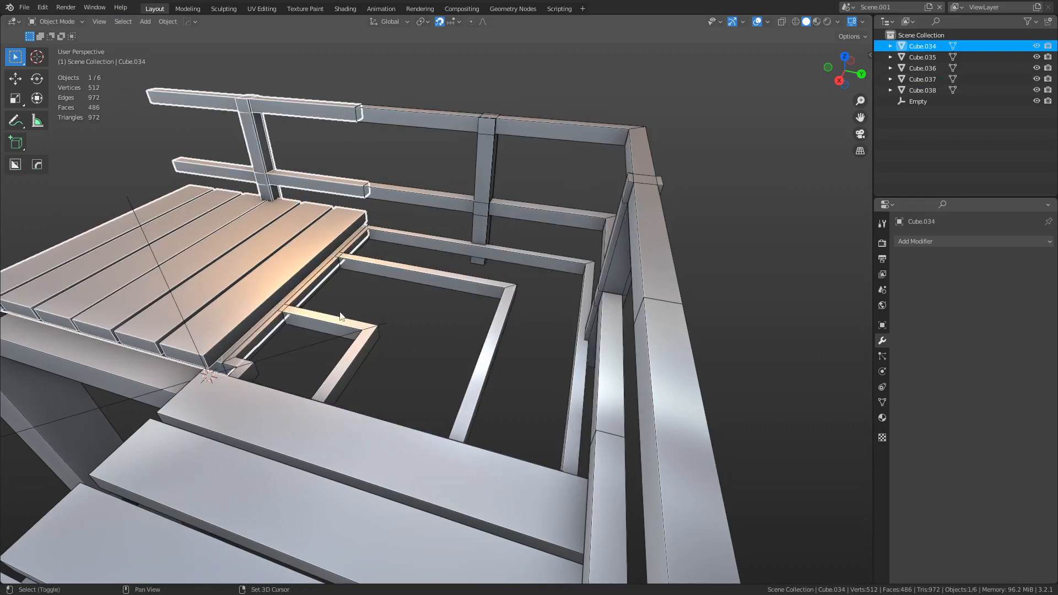
{"action": "key", "text": "shift+d"}
{"action": "key", "text": "Escape"}
{"action": "key", "text": "ctrl+z"}
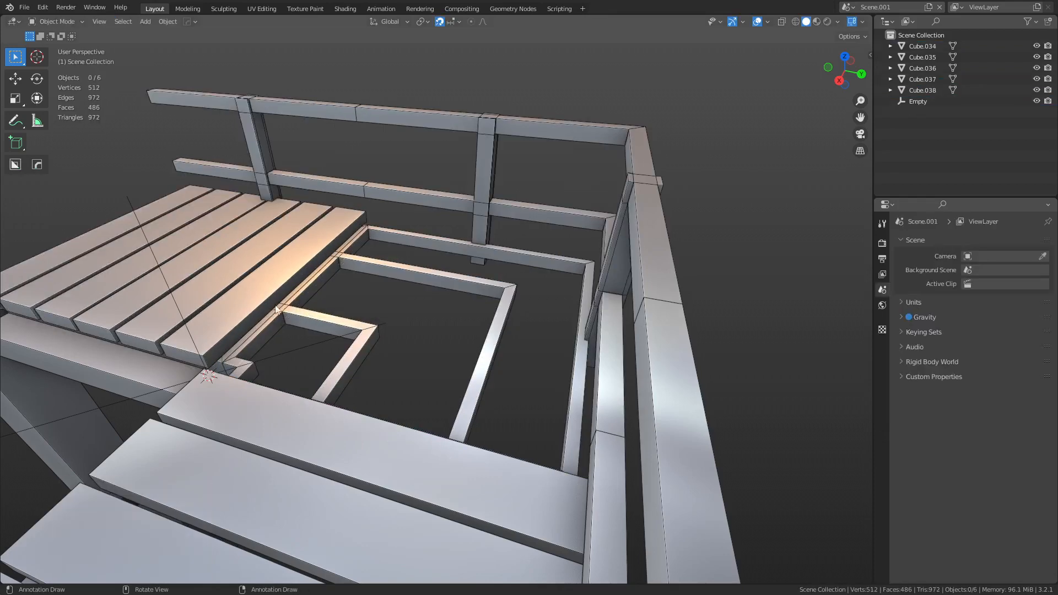
Step: Duplicate the straight floor panel with railing and move the copy 2 m along Y onto the corner panel's empty frame
{"action": "middle_click_drag", "start_coordinate": [380, 312], "coordinate": [422, 368]}
{"action": "key", "text": "shift+d"}
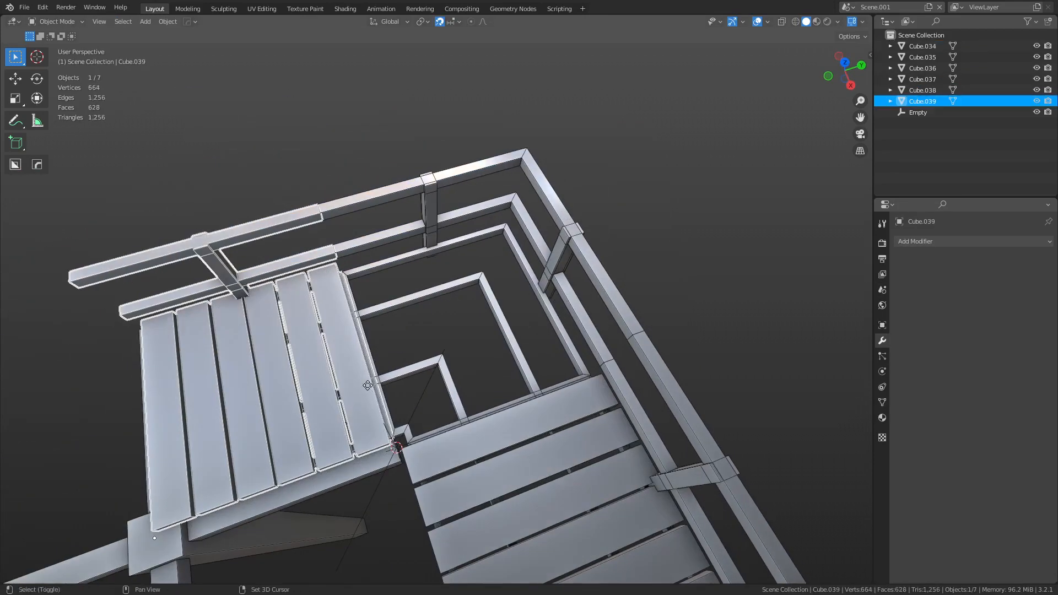
{"action": "key", "text": "shift+z"}
{"action": "left_click", "coordinate": [591, 306]}
Step: Separate all the floor planks of the duplicated panel into their own object and return to Object Mode
{"action": "key", "text": "ctrl+Tab"}
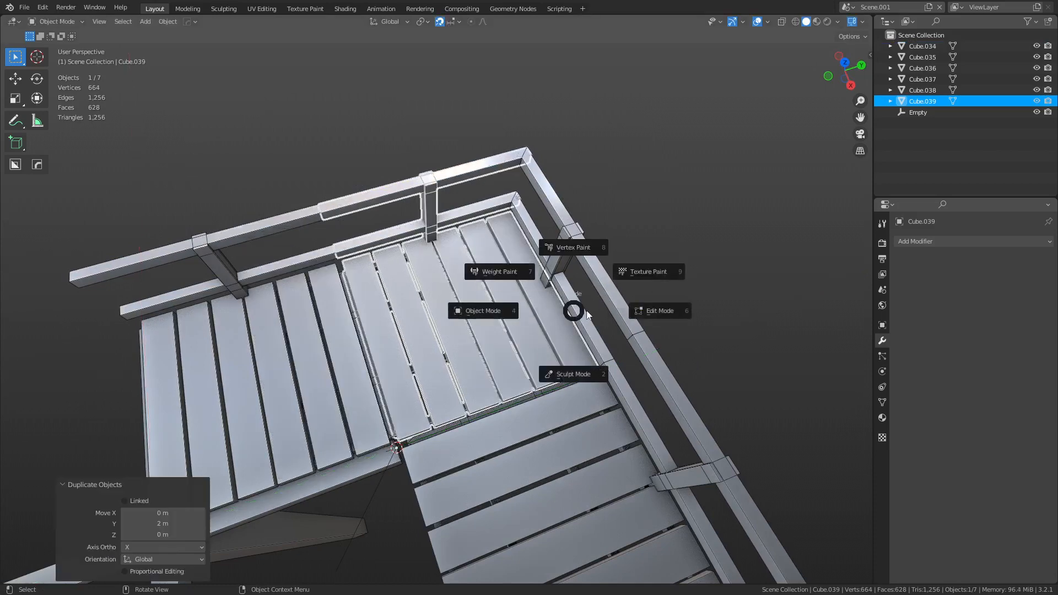
{"action": "left_click", "coordinate": [624, 310]}
{"action": "left_click", "coordinate": [504, 355], "text": "alt"}
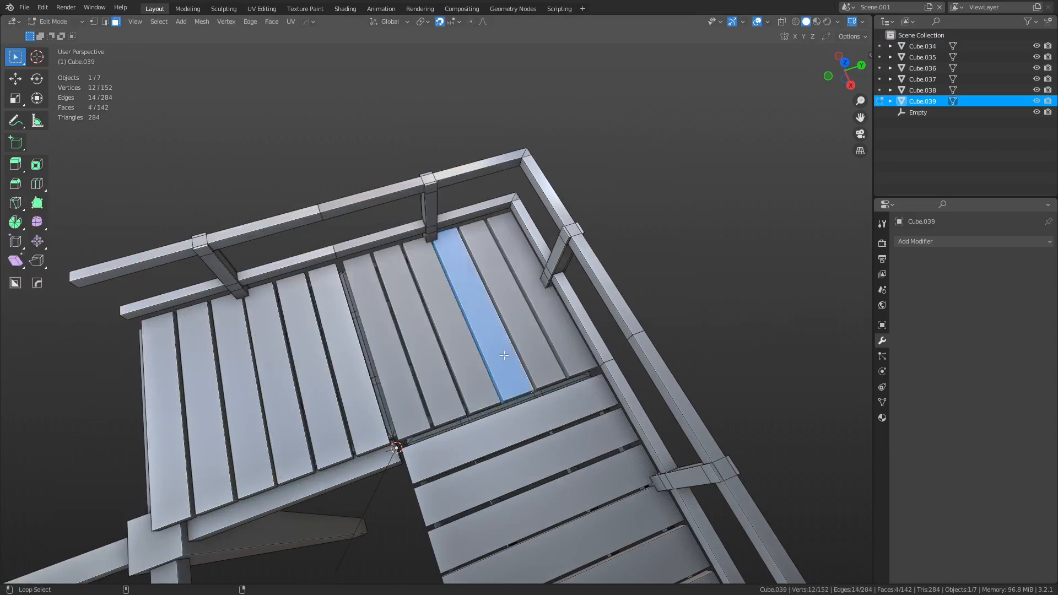
{"action": "left_click", "coordinate": [457, 372], "text": "alt+shift"}
{"action": "left_click", "coordinate": [431, 373], "text": "alt+shift"}
{"action": "left_click", "coordinate": [396, 374], "text": "alt+shift"}
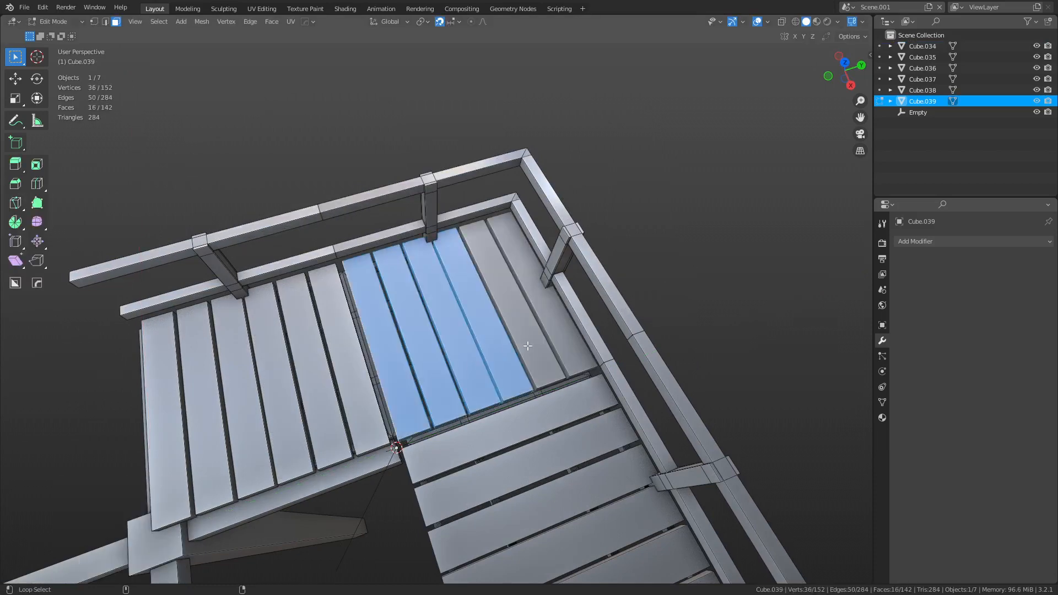
{"action": "left_click", "coordinate": [527, 346], "text": "alt+shift"}
{"action": "key", "text": "l"}
{"action": "key", "text": "p"}
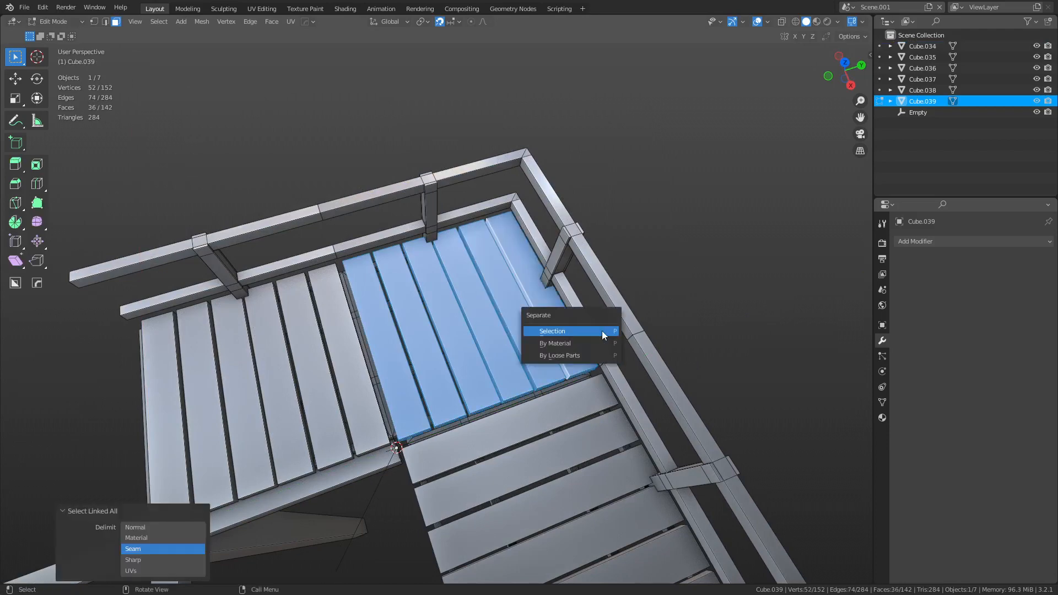
{"action": "left_click", "coordinate": [601, 331]}
{"action": "key", "text": "ctrl+Tab"}
{"action": "left_click", "coordinate": [547, 338]}
Step: Move the duplicated panel's leftover frame and railing out of the corner and delete them
{"action": "left_click", "coordinate": [436, 230]}
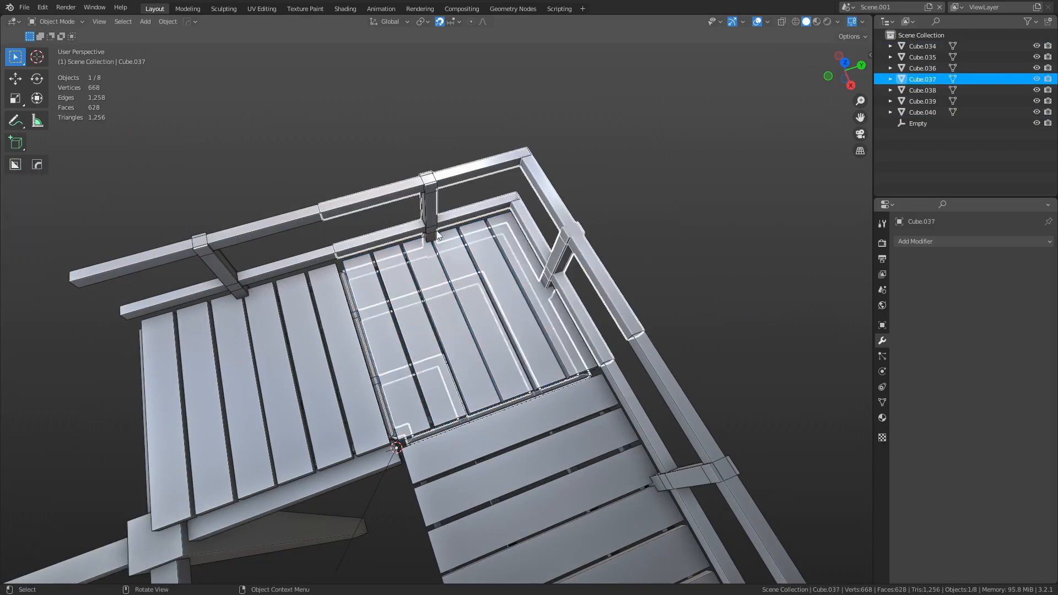
{"action": "left_click", "coordinate": [471, 278]}
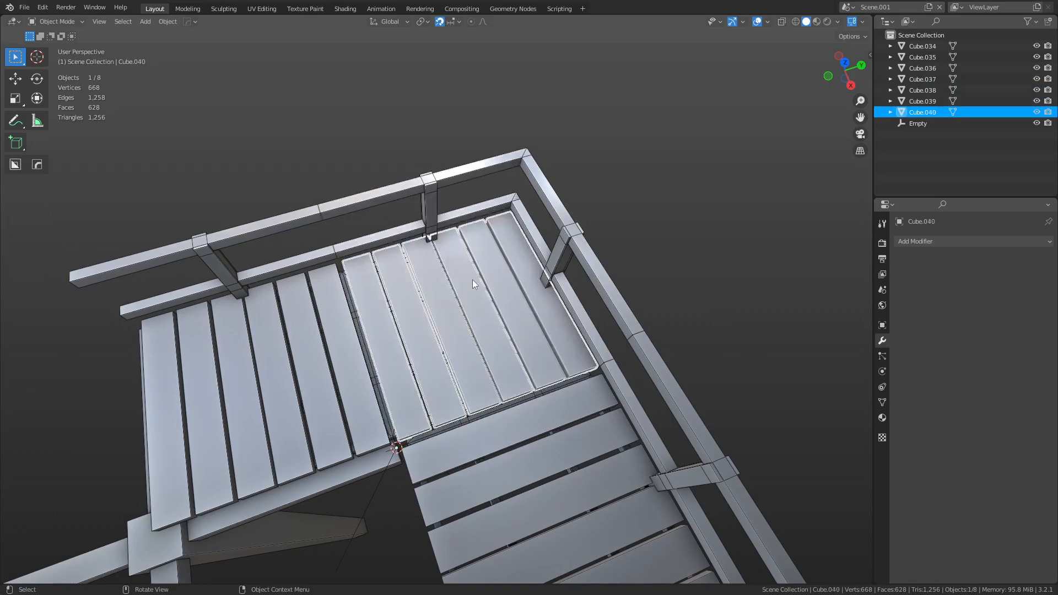
{"action": "left_click", "coordinate": [423, 238]}
{"action": "key", "text": "g"}
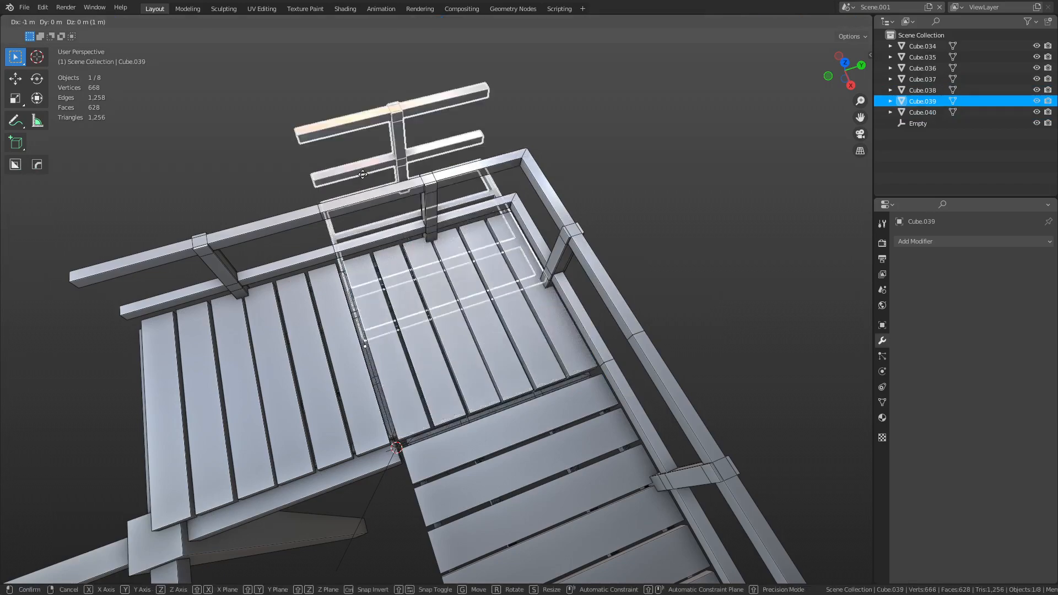
{"action": "left_click", "coordinate": [195, 63]}
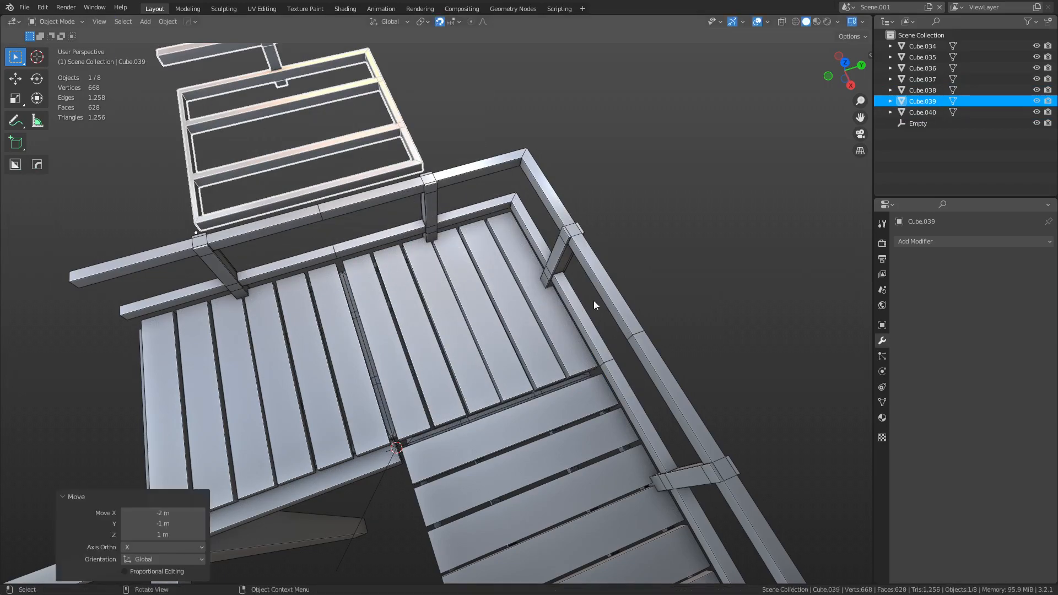
{"action": "middle_click_drag", "start_coordinate": [593, 300], "coordinate": [469, 222]}
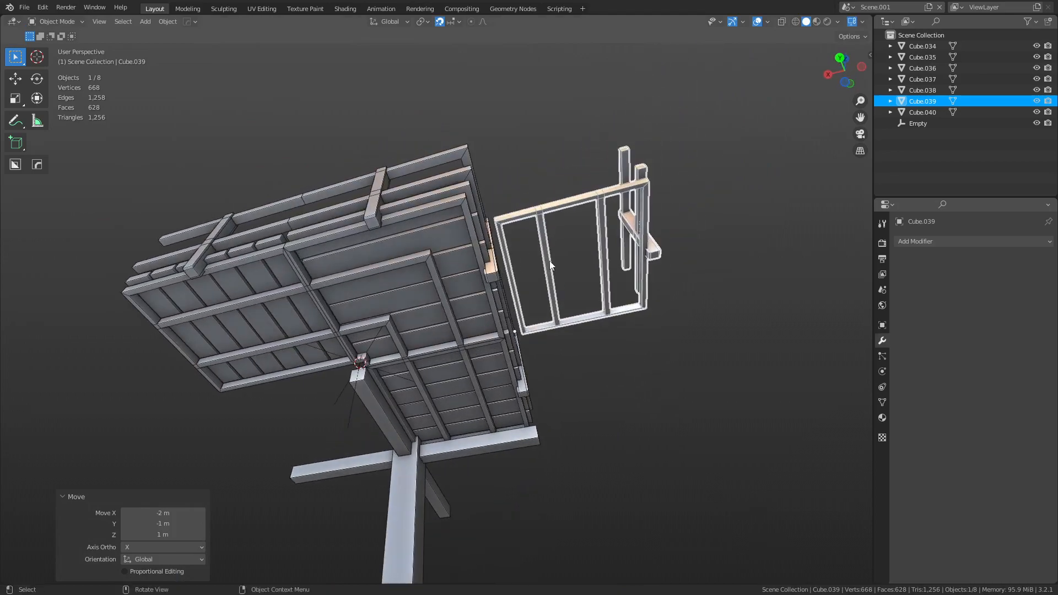
{"action": "middle_click_drag", "start_coordinate": [550, 260], "coordinate": [637, 256]}
{"action": "key", "text": "x"}
{"action": "left_click", "coordinate": [637, 256]}
Step: Copy the end face of the support beam beneath the corner into a separate object and select it for editing
{"action": "middle_click_drag", "start_coordinate": [493, 328], "coordinate": [345, 313]}
{"action": "left_click", "coordinate": [289, 338]}
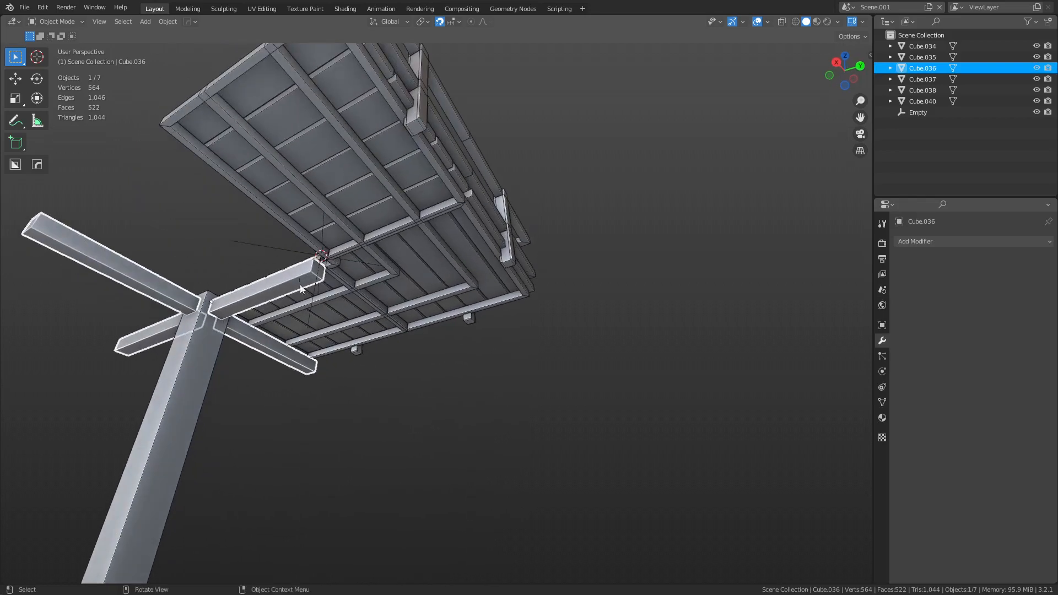
{"action": "key", "text": "Tab"}
{"action": "left_click", "coordinate": [318, 270]}
{"action": "middle_click_drag", "start_coordinate": [318, 270], "coordinate": [438, 316]}
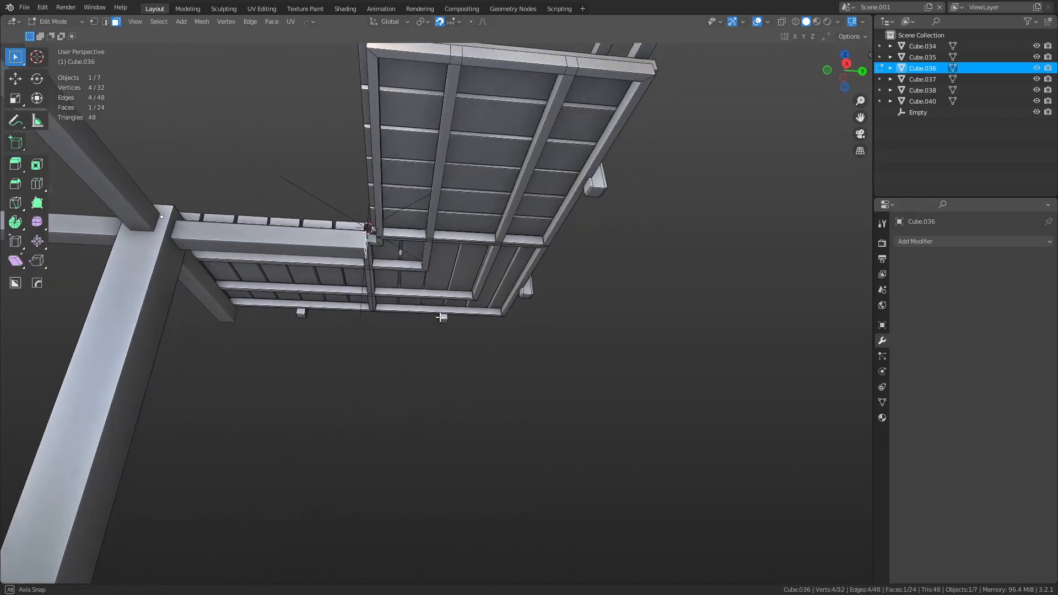
{"action": "key", "text": "f"}
{"action": "left_click", "coordinate": [368, 246]}
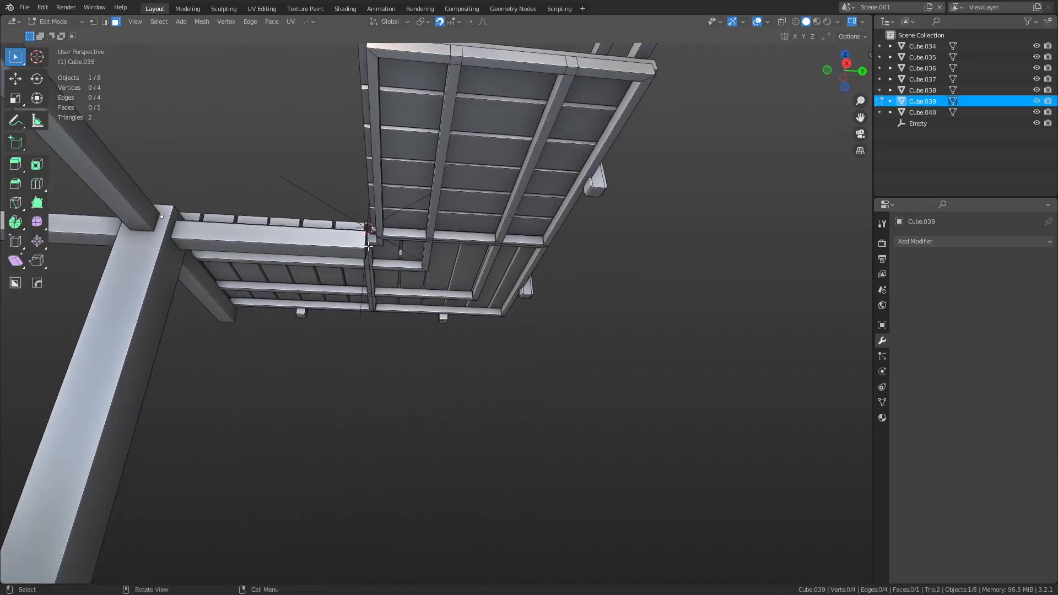
Step: Extrude the separated face 2 m into a new beam under the corner panel and return to Object Mode
{"action": "key", "text": "e"}
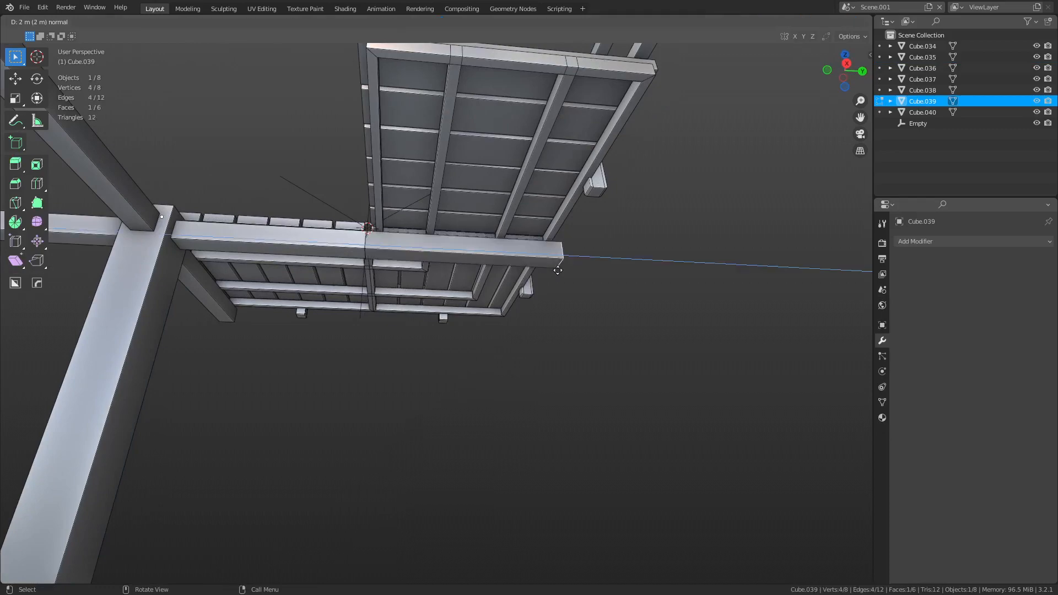
{"action": "left_click", "coordinate": [566, 270]}
{"action": "middle_click_drag", "start_coordinate": [565, 274], "coordinate": [344, 309]}
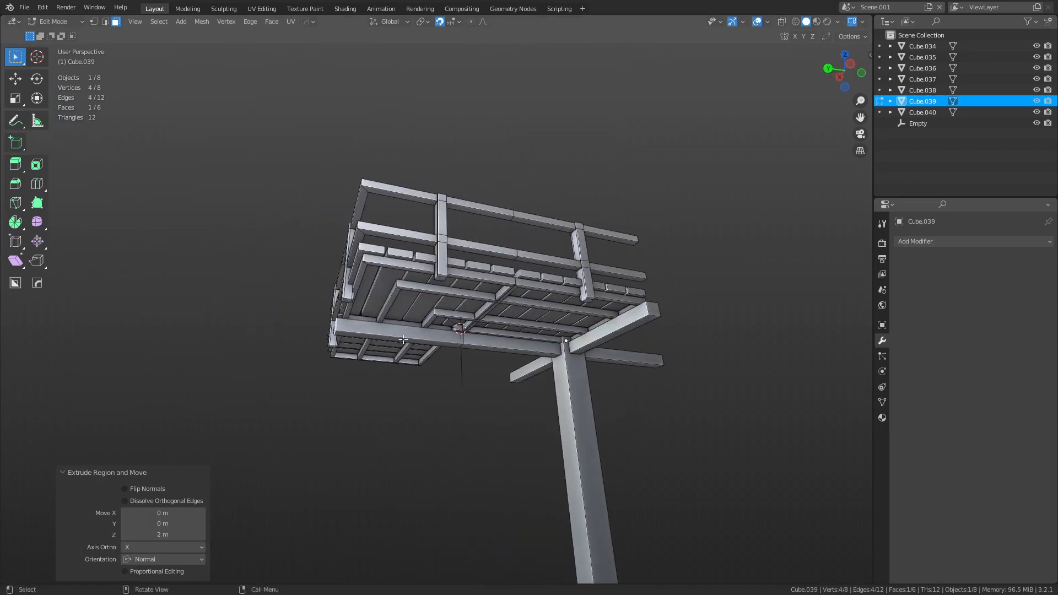
{"action": "middle_click_drag", "start_coordinate": [434, 346], "coordinate": [506, 345]}
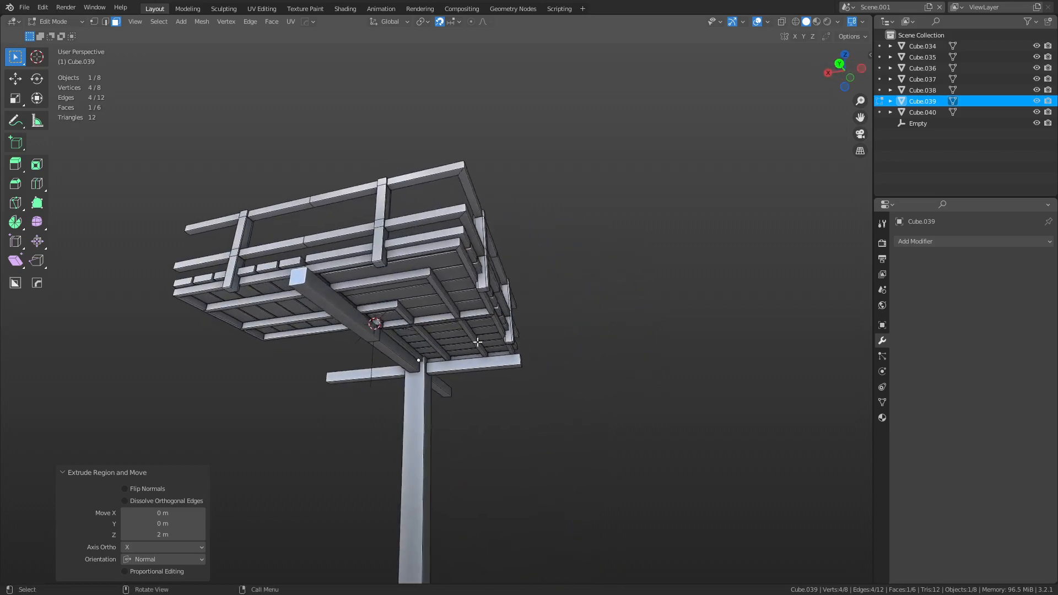
{"action": "key", "text": "Tab"}
{"action": "key", "text": "r"}
{"action": "key", "text": "z"}
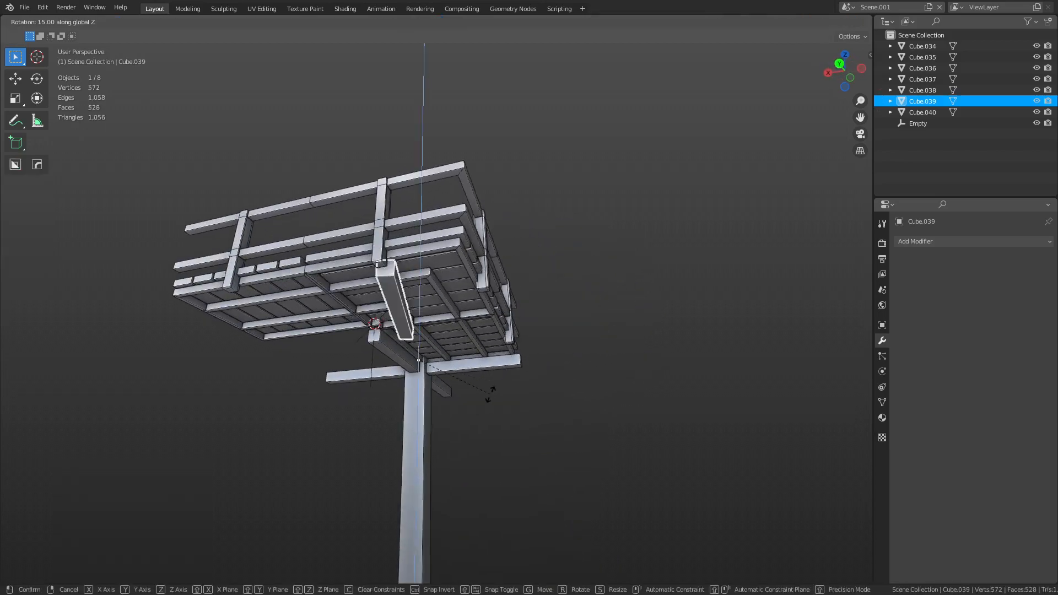
{"action": "right_click", "coordinate": [489, 394]}
Step: Set the new beam's origin to the 3D cursor and rotate the beam 45° about the Z axis
{"action": "middle_click_drag", "start_coordinate": [445, 389], "coordinate": [503, 337]}
{"action": "key", "text": "shift+s"}
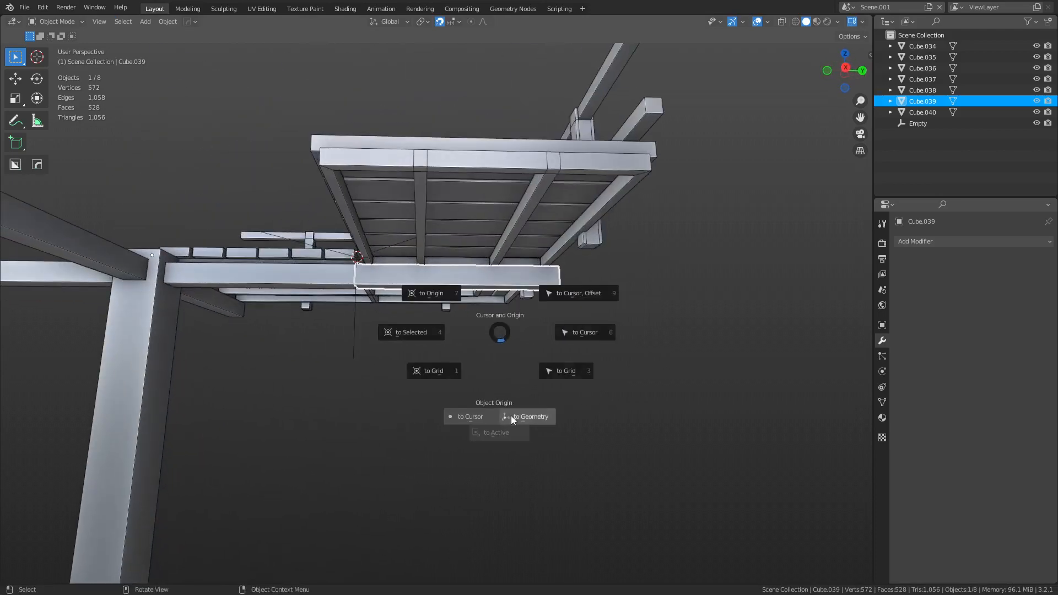
{"action": "left_click", "coordinate": [475, 417]}
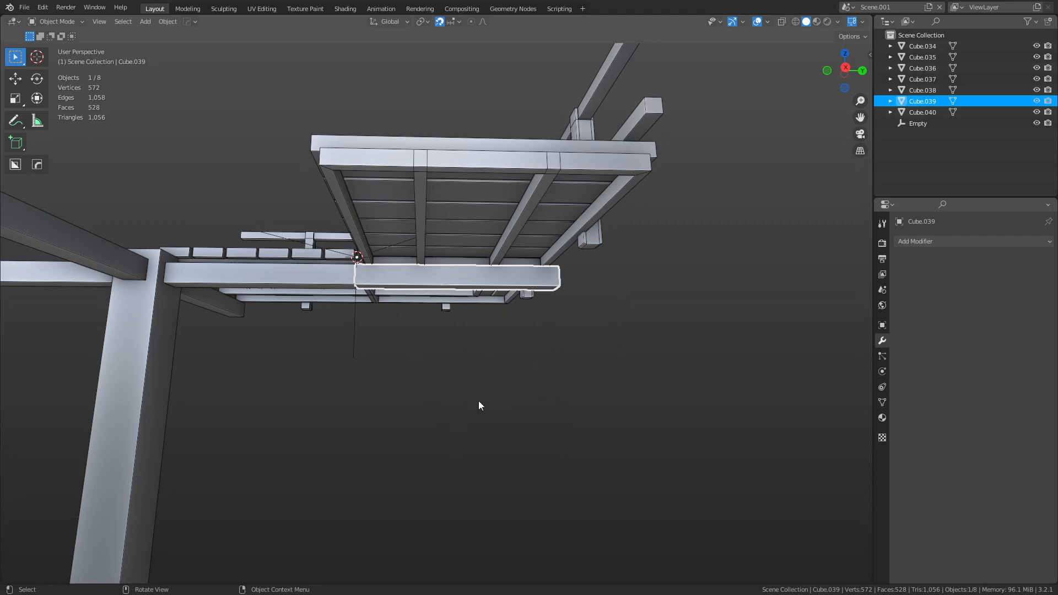
{"action": "middle_click_drag", "start_coordinate": [479, 401], "coordinate": [508, 352]}
{"action": "type", "text": "rz45"}
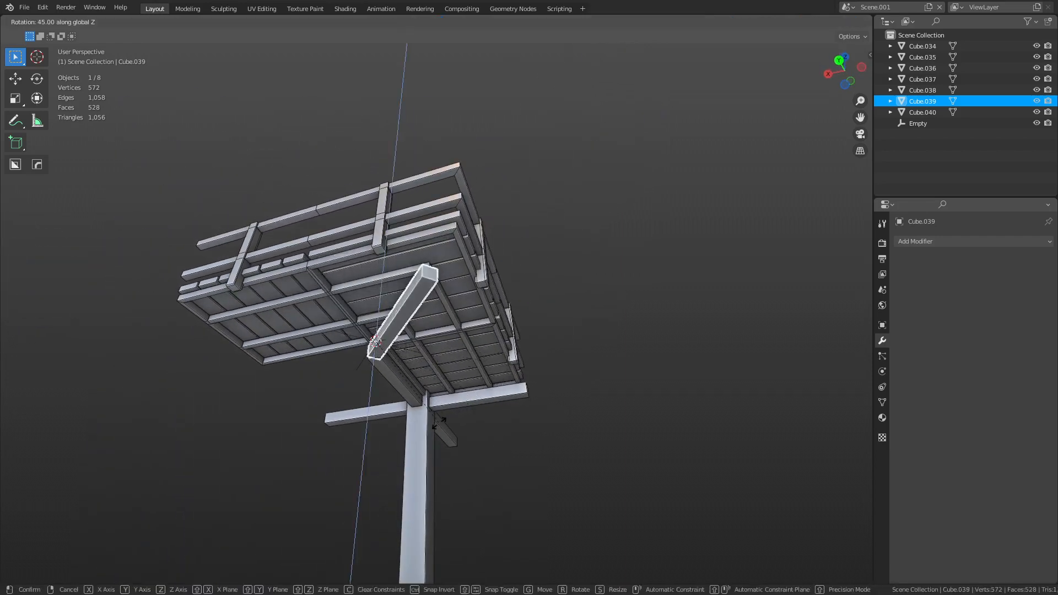
{"action": "key", "text": "Return"}
Step: Extrude the diagonal beam's end face about 0.69 m towards the outer corner of the panel
{"action": "middle_click_drag", "start_coordinate": [419, 374], "coordinate": [508, 431]}
{"action": "left_click", "coordinate": [440, 392]}
{"action": "middle_click_drag", "start_coordinate": [438, 391], "coordinate": [435, 315]}
{"action": "left_click", "coordinate": [435, 315]}
{"action": "key", "text": "Tab"}
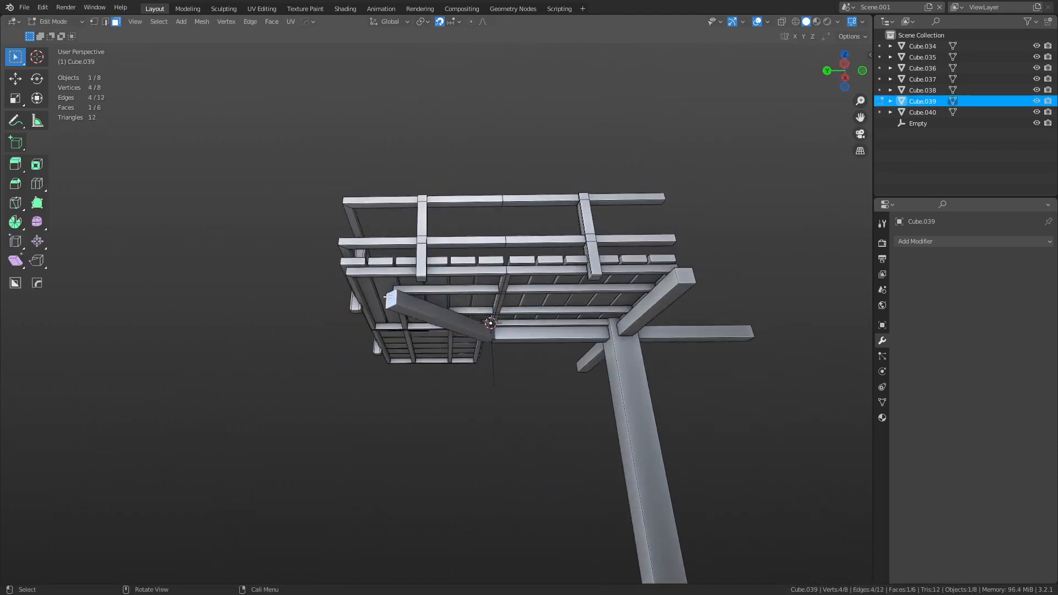
{"action": "key", "text": "e"}
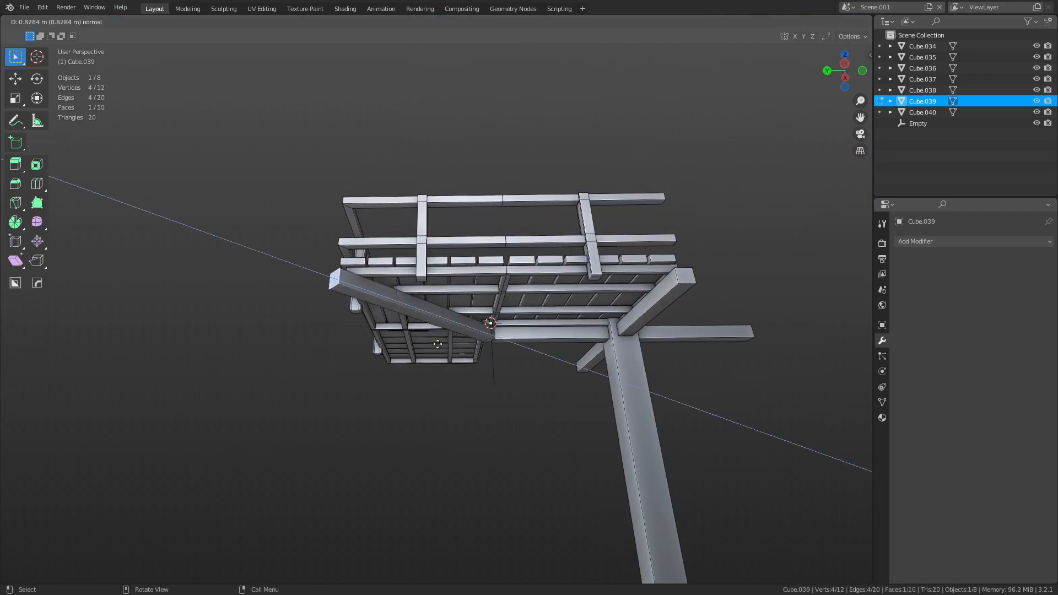
{"action": "left_click", "coordinate": [166, 285]}
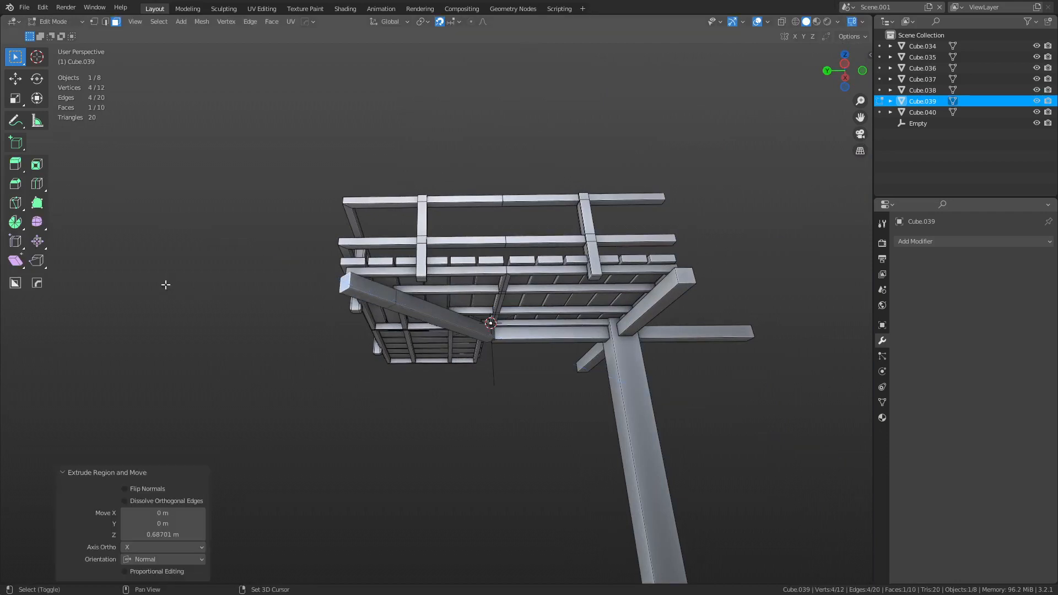
Step: Dissolve the edge loop where the diagonal beam was extended, return to Object Mode and clear the selection
{"action": "key", "text": "2"}
{"action": "left_click", "coordinate": [396, 298], "text": "alt"}
{"action": "key", "text": "ctrl+x"}
{"action": "key", "text": "ctrl+Tab"}
{"action": "left_click", "coordinate": [472, 342]}
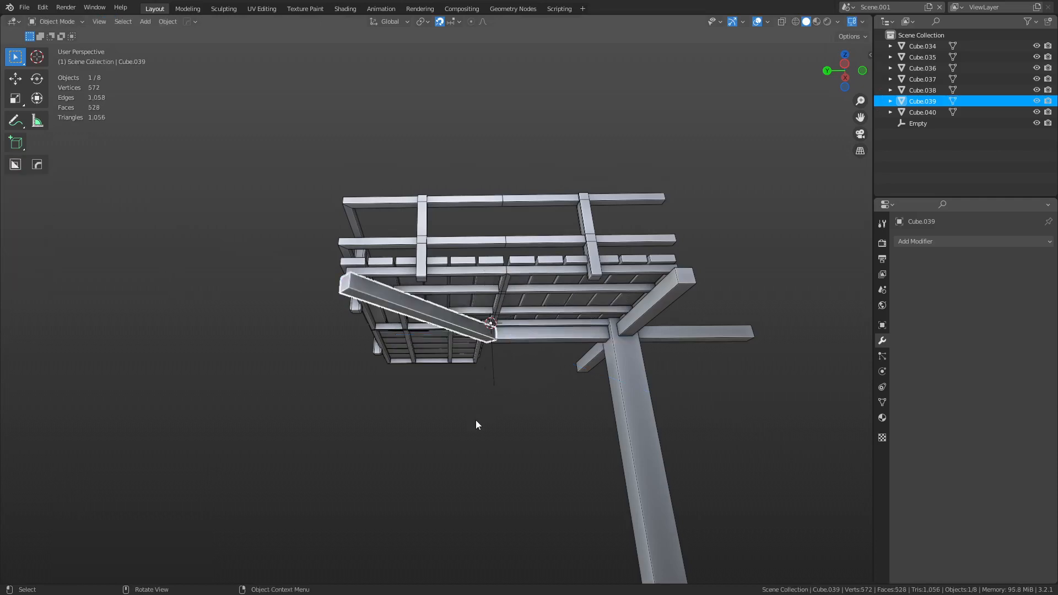
{"action": "left_click", "coordinate": [474, 420]}
{"action": "middle_click_drag", "start_coordinate": [482, 361], "coordinate": [494, 325]}
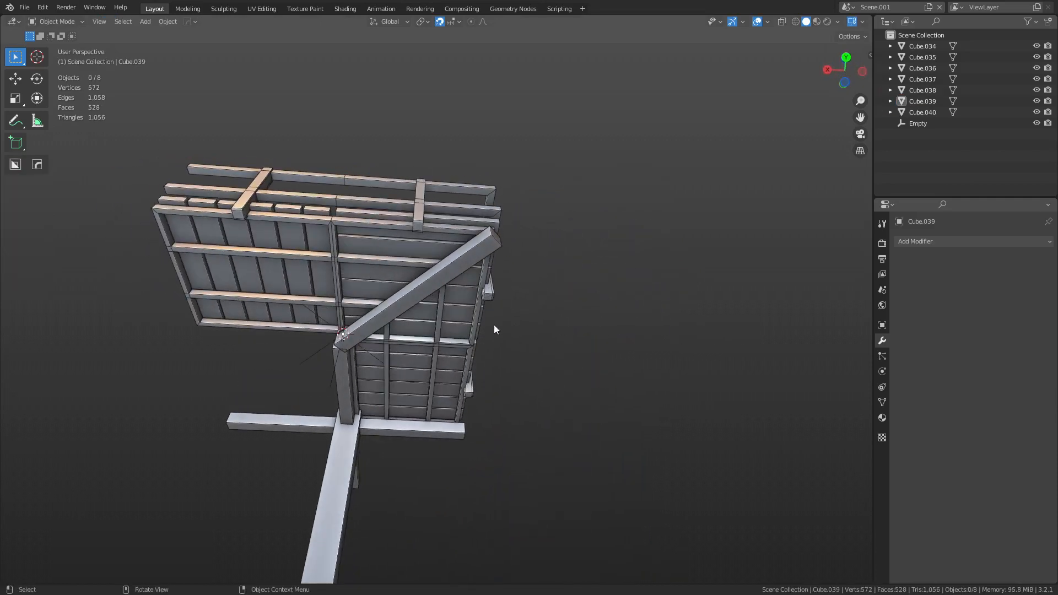
{"action": "left_click", "coordinate": [430, 295]}
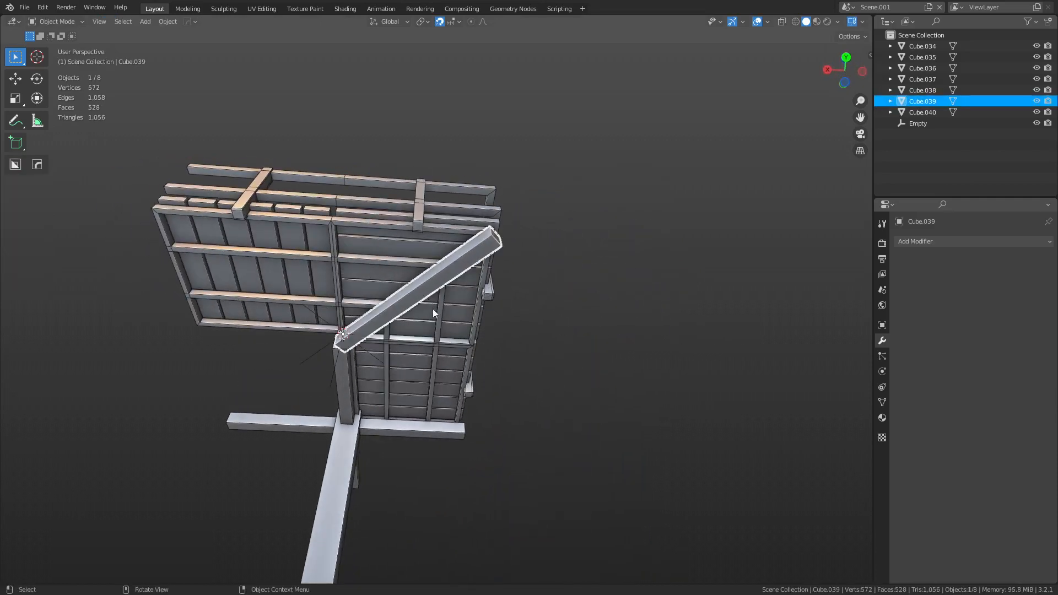
{"action": "key", "text": "g"}
{"action": "right_click", "coordinate": [483, 291]}
{"action": "middle_click_drag", "start_coordinate": [600, 343], "coordinate": [659, 243]}
{"action": "middle_click_drag", "start_coordinate": [523, 376], "coordinate": [539, 392]}
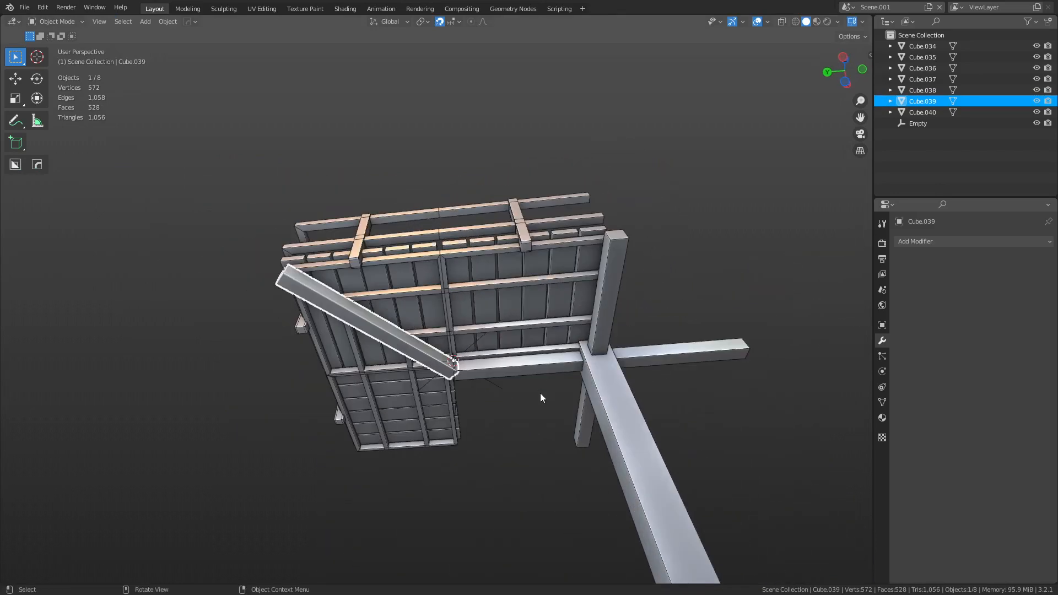
Step: Duplicate the support's crossing beams to a spot beside the post in the horizontal plane, and delete the copy
{"action": "left_click", "coordinate": [585, 396]}
{"action": "key", "text": "shift+d"}
{"action": "key", "text": "shift+z"}
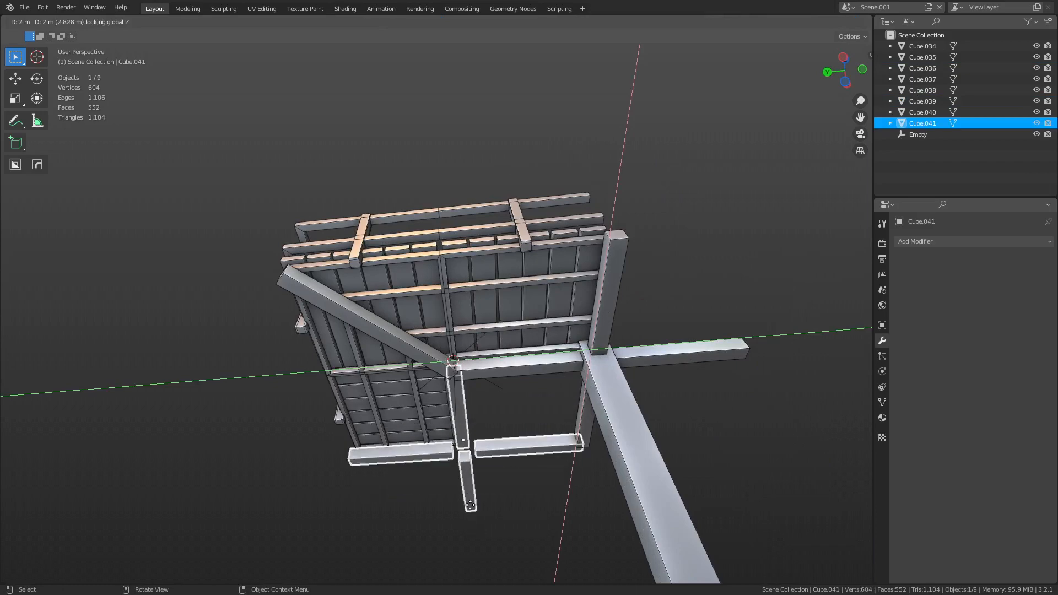
{"action": "left_click", "coordinate": [473, 523]}
{"action": "left_click", "coordinate": [523, 534]}
{"action": "middle_click_drag", "start_coordinate": [523, 534], "coordinate": [484, 354]}
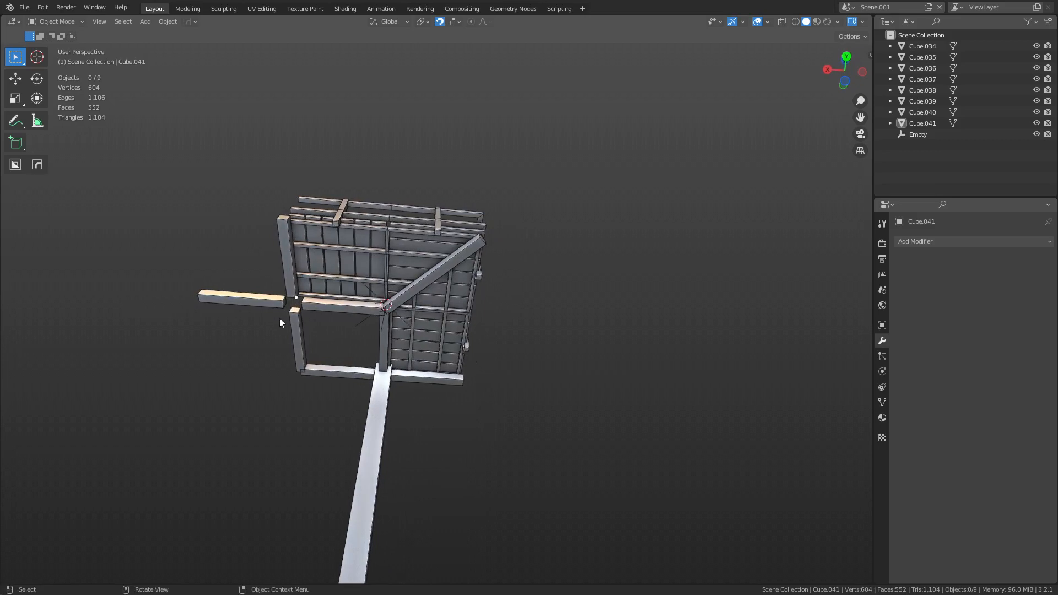
{"action": "left_click", "coordinate": [267, 297]}
{"action": "key", "text": "x"}
{"action": "left_click", "coordinate": [263, 293]}
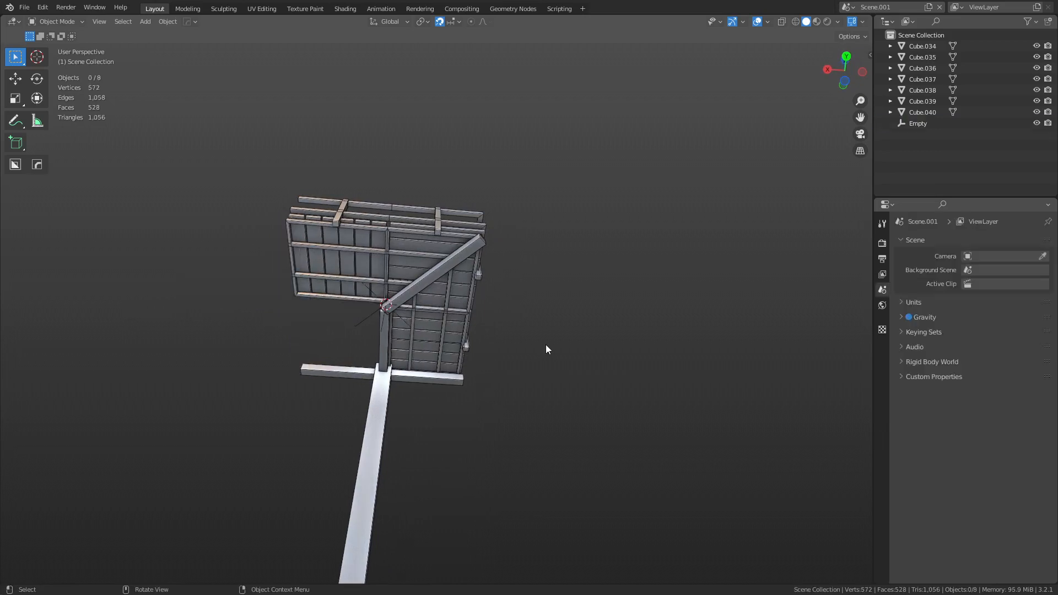
Step: Try to move the corner panel's frame and railing clear of its planks
{"action": "left_click", "coordinate": [434, 379]}
{"action": "left_click", "coordinate": [429, 279]}
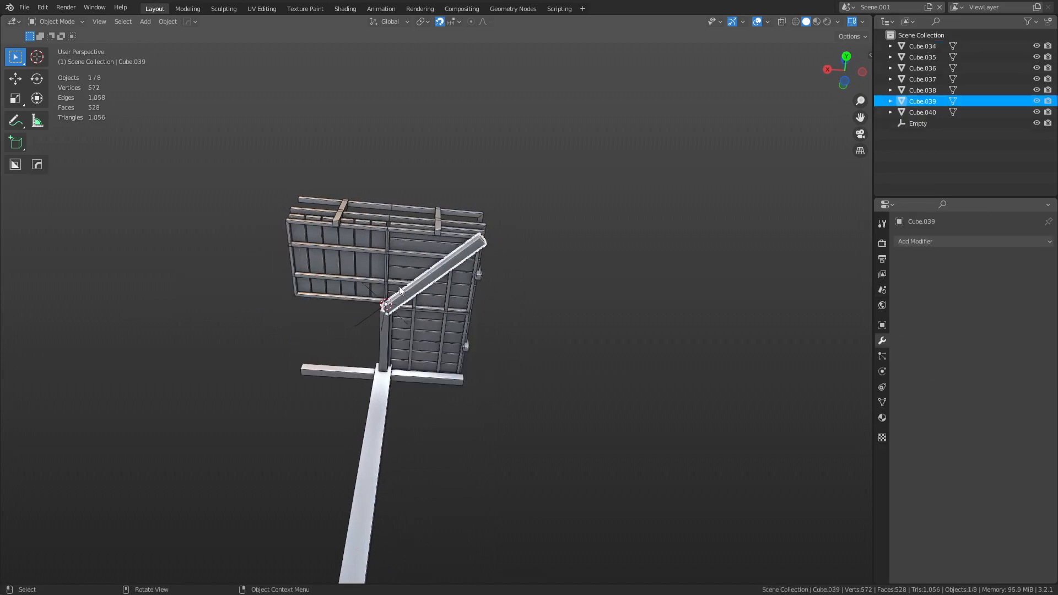
{"action": "left_click", "coordinate": [469, 247], "text": "shift"}
{"action": "middle_click_drag", "start_coordinate": [460, 243], "coordinate": [439, 341]}
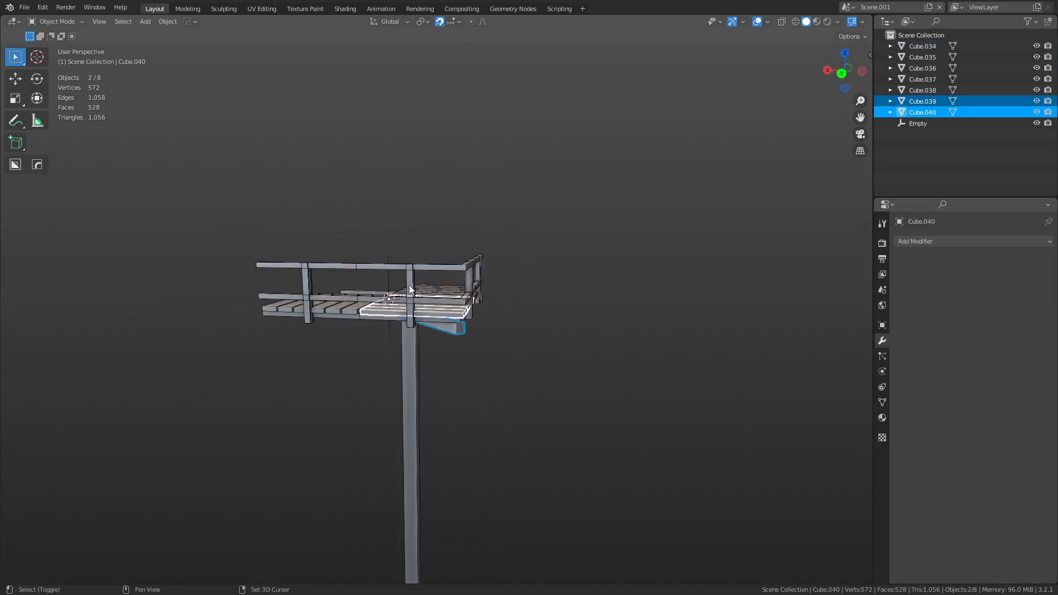
{"action": "left_click", "coordinate": [409, 285], "text": "shift"}
{"action": "middle_click_drag", "start_coordinate": [490, 308], "coordinate": [494, 363]}
{"action": "left_click", "coordinate": [436, 343]}
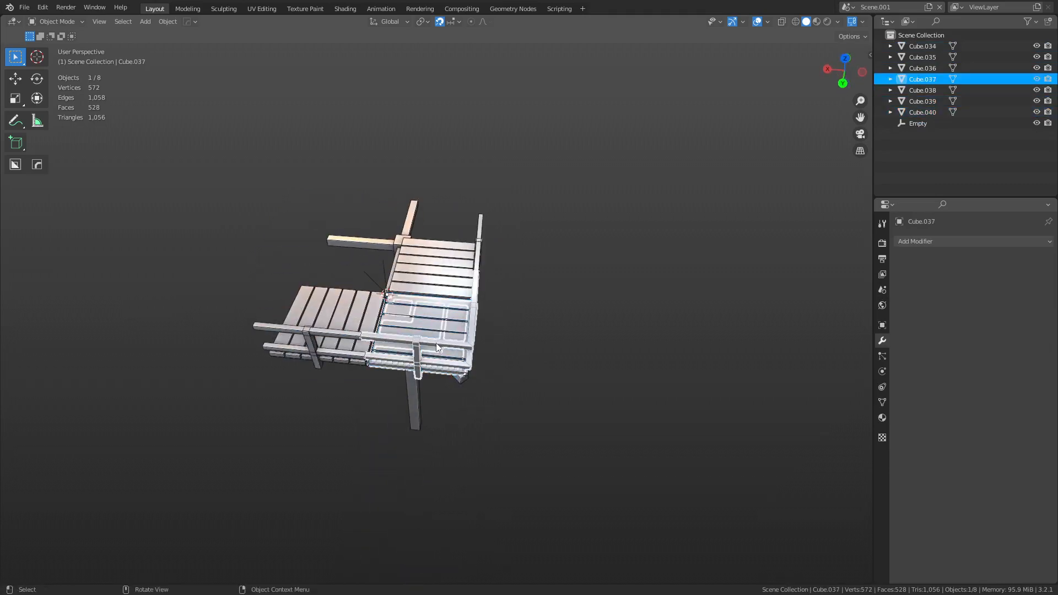
{"action": "key", "text": "g"}
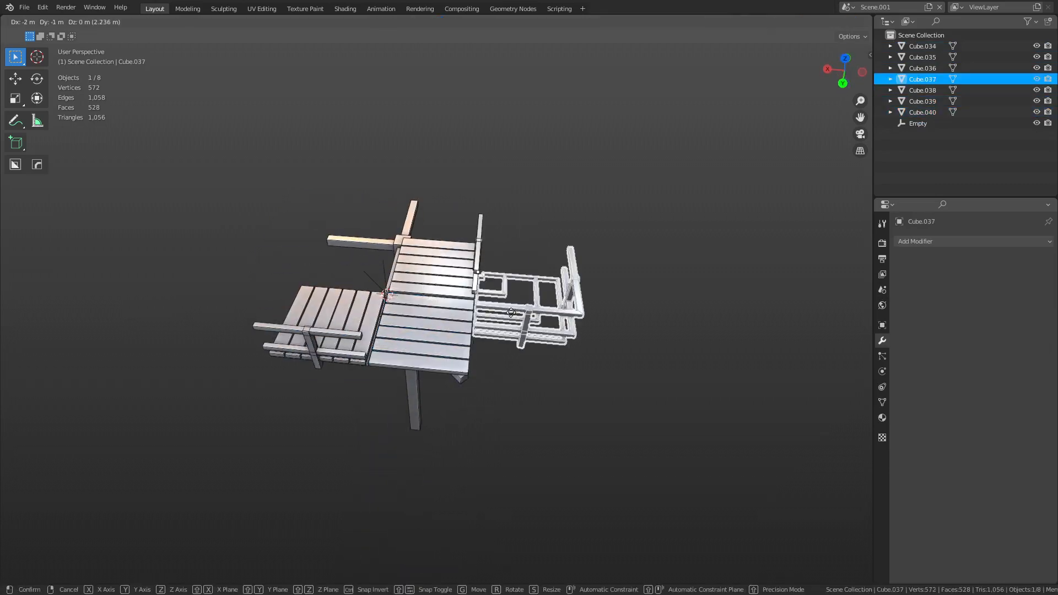
{"action": "left_click", "coordinate": [517, 312]}
{"action": "middle_click_drag", "start_coordinate": [517, 313], "coordinate": [488, 233]}
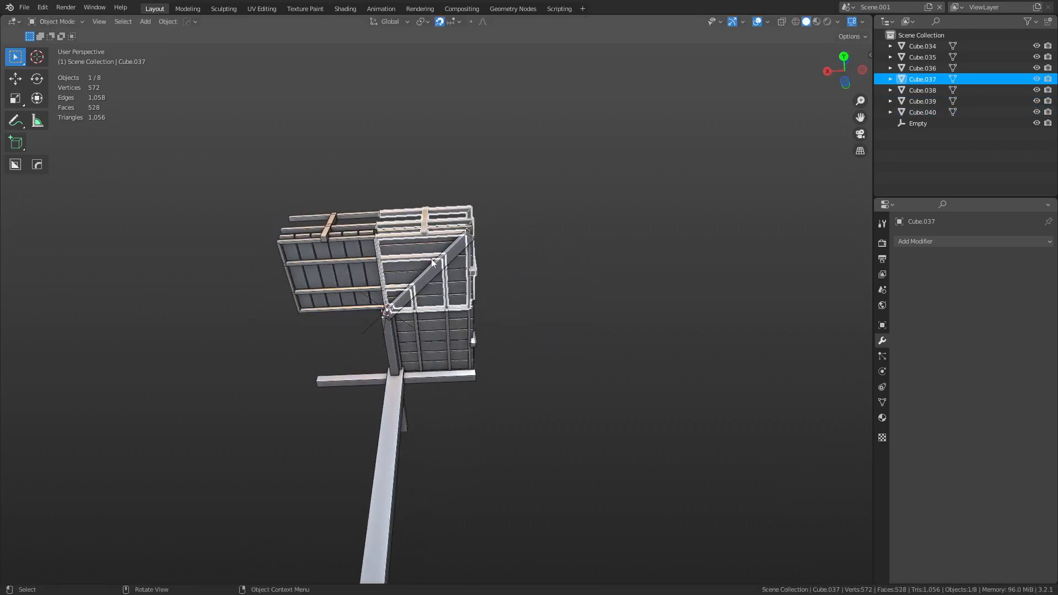
{"action": "right_click", "coordinate": [497, 256]}
{"action": "left_click", "coordinate": [428, 275]}
{"action": "left_click", "coordinate": [436, 267], "text": "shift"}
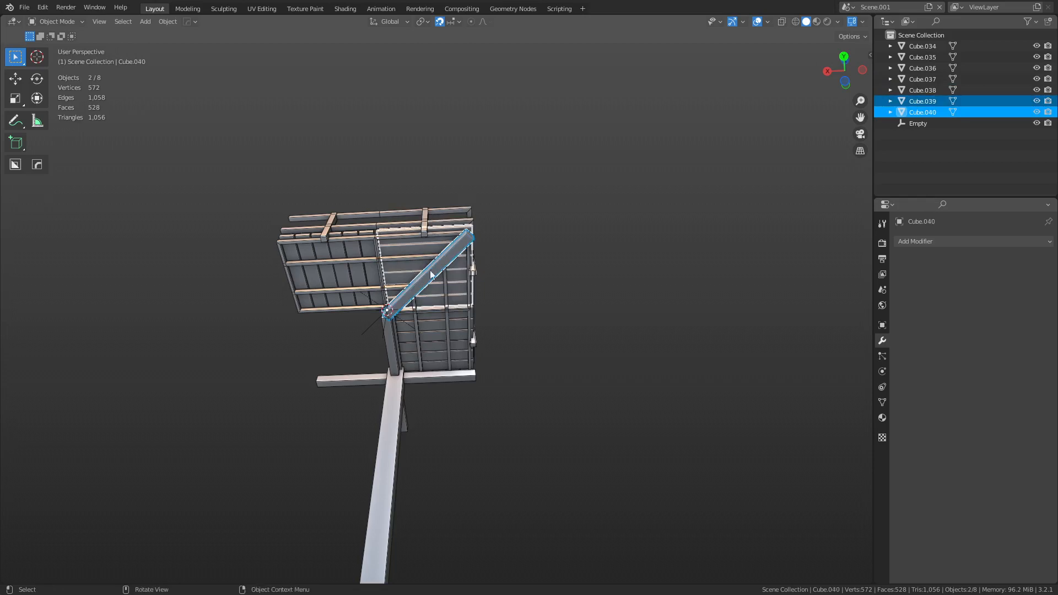
{"action": "left_click", "coordinate": [425, 221], "text": "shift"}
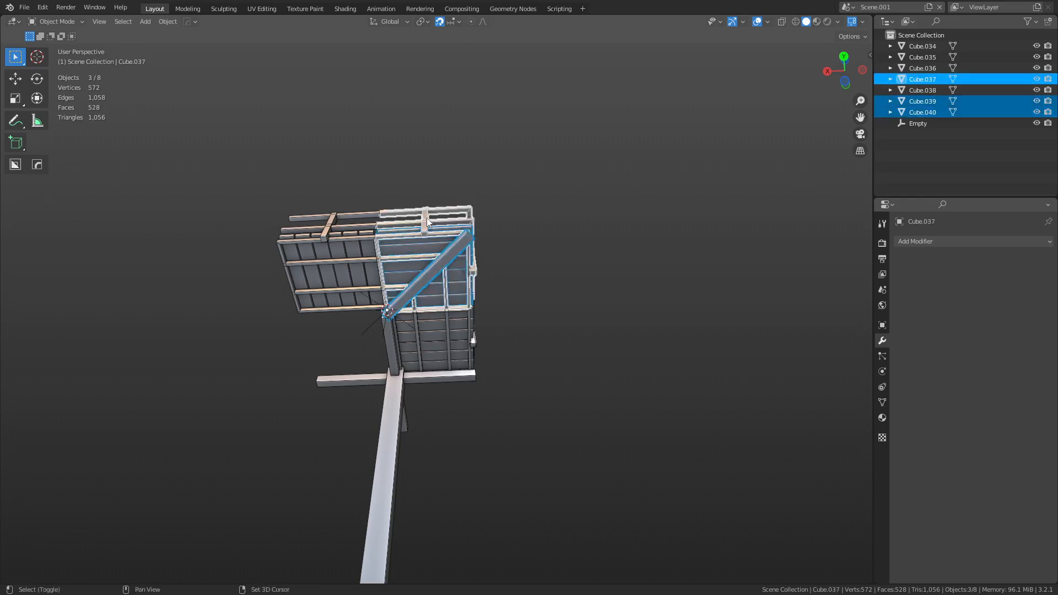
{"action": "left_click", "coordinate": [427, 221], "text": "shift"}
{"action": "left_click", "coordinate": [429, 275]}
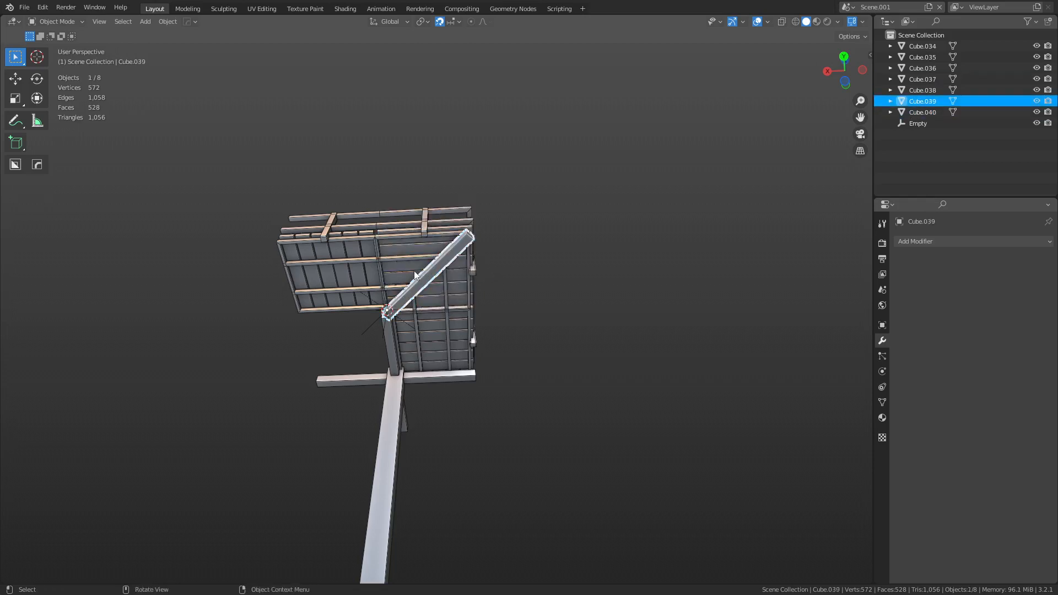
Step: Join the corner panel's planks, its diagonal beam and its frame with railing into one object
{"action": "left_click", "coordinate": [414, 270]}
{"action": "key", "text": "g"}
{"action": "right_click", "coordinate": [498, 240]}
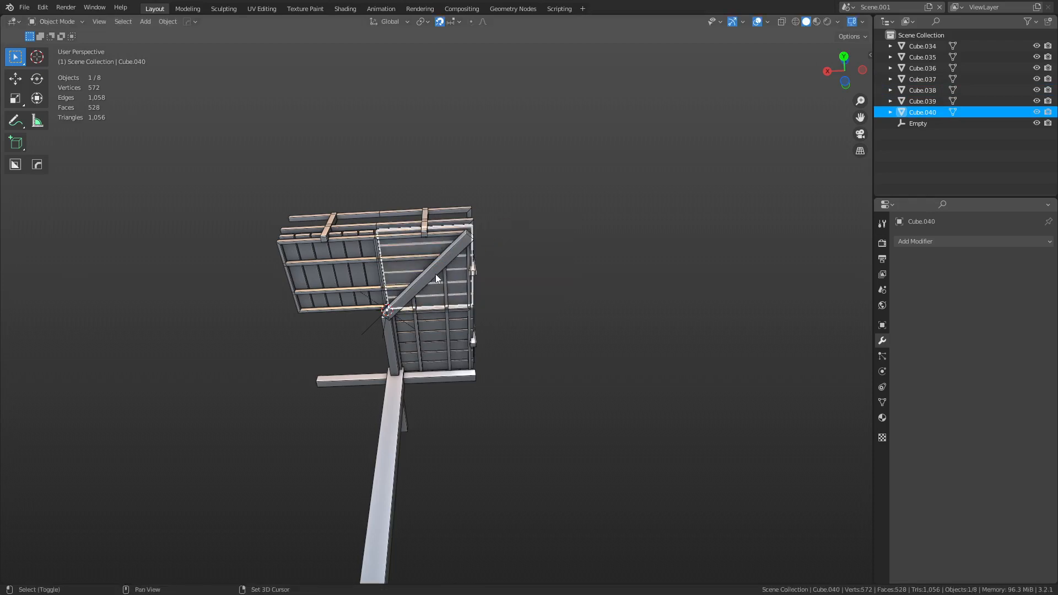
{"action": "left_click", "coordinate": [431, 273], "text": "shift"}
{"action": "left_click", "coordinate": [426, 220], "text": "shift"}
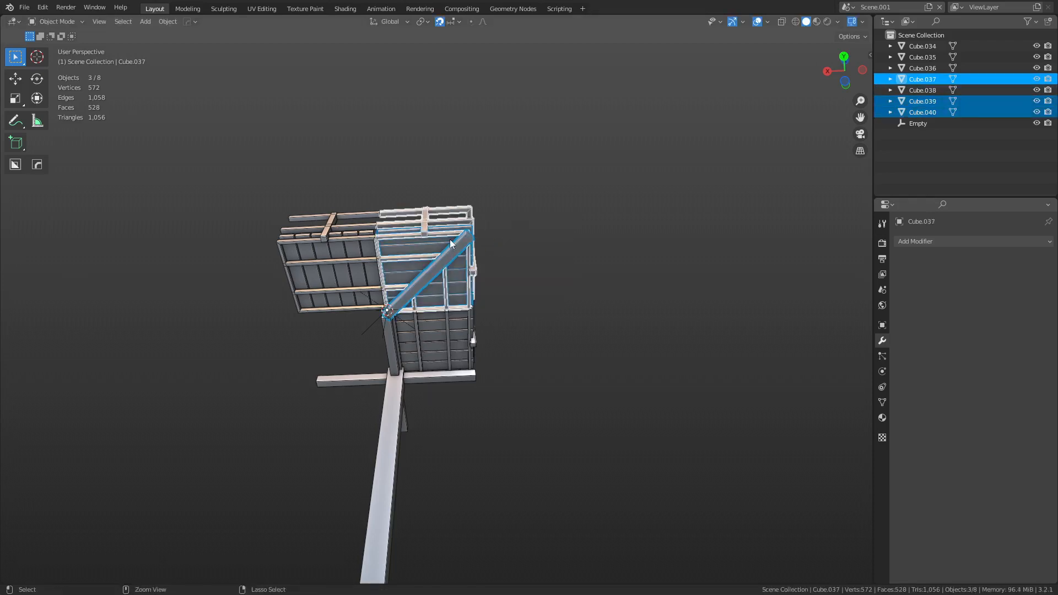
{"action": "key", "text": "ctrl+j"}
Step: Delete the empty used as helper and the extra straight panel beside the corner panel
{"action": "left_click", "coordinate": [368, 329]}
{"action": "key", "text": "x"}
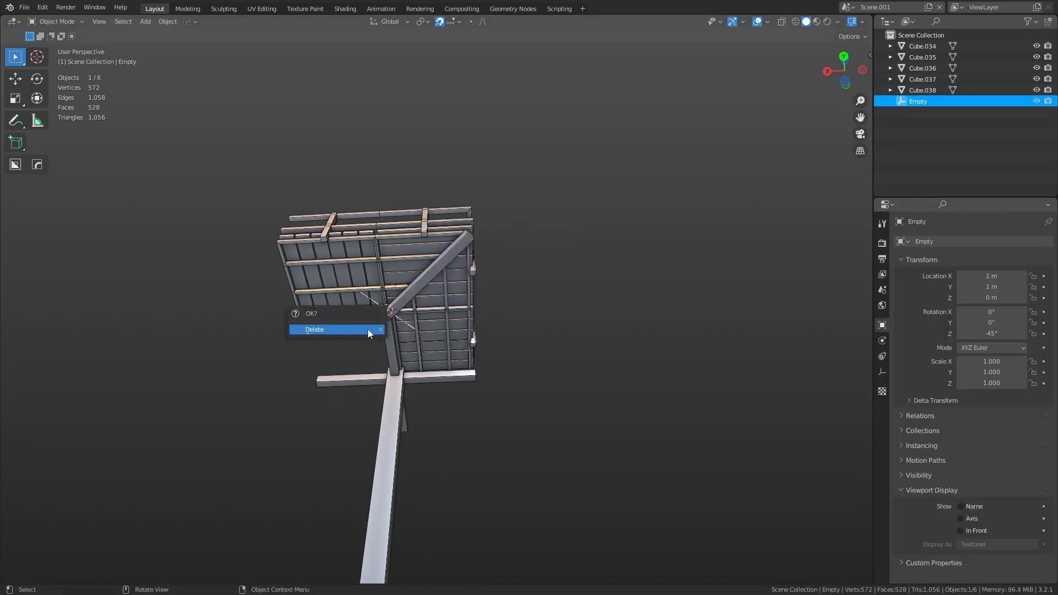
{"action": "key", "text": "Return"}
{"action": "left_click", "coordinate": [432, 273]}
{"action": "key", "text": "g"}
{"action": "right_click", "coordinate": [487, 236]}
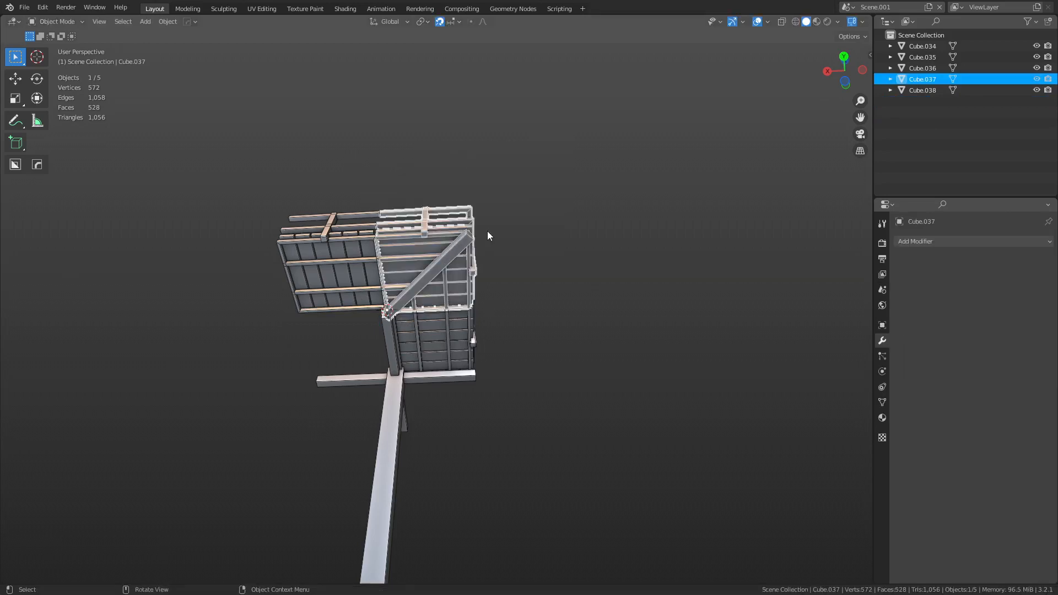
{"action": "left_click", "coordinate": [351, 261]}
{"action": "key", "text": "x"}
{"action": "key", "text": "Return"}
Step: Rename the crossing beams at the top of the post as support
{"action": "middle_click_drag", "start_coordinate": [571, 241], "coordinate": [506, 295]}
{"action": "left_click", "coordinate": [506, 297]}
{"action": "left_click", "coordinate": [506, 362]}
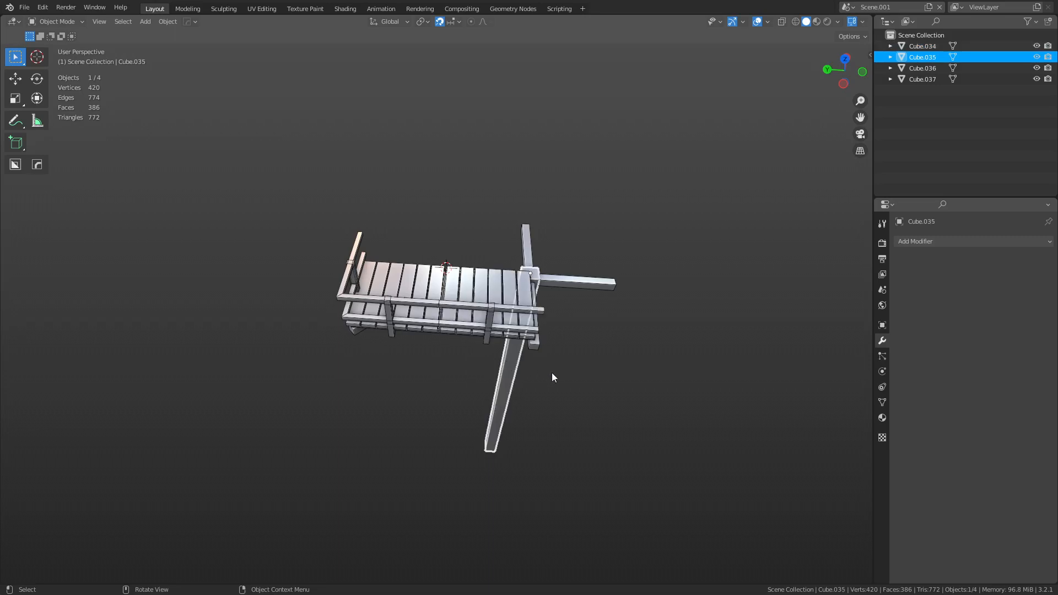
{"action": "middle_click_drag", "start_coordinate": [551, 372], "coordinate": [587, 283]}
{"action": "left_click", "coordinate": [612, 361]}
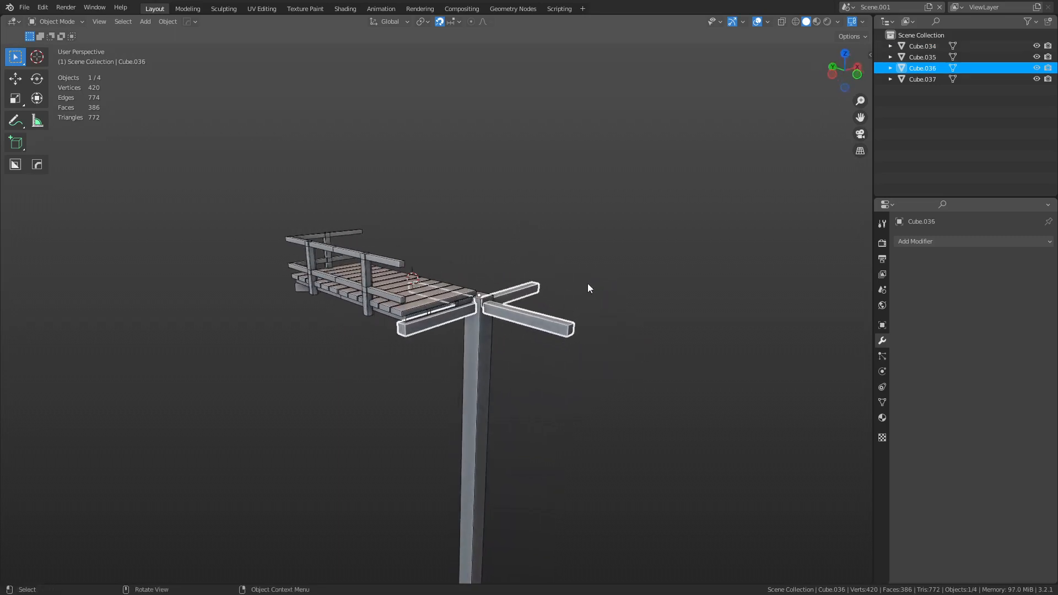
{"action": "scroll", "coordinate": [587, 283], "scroll_direction": "up", "scroll_amount": 2}
{"action": "double_click", "coordinate": [932, 67]}
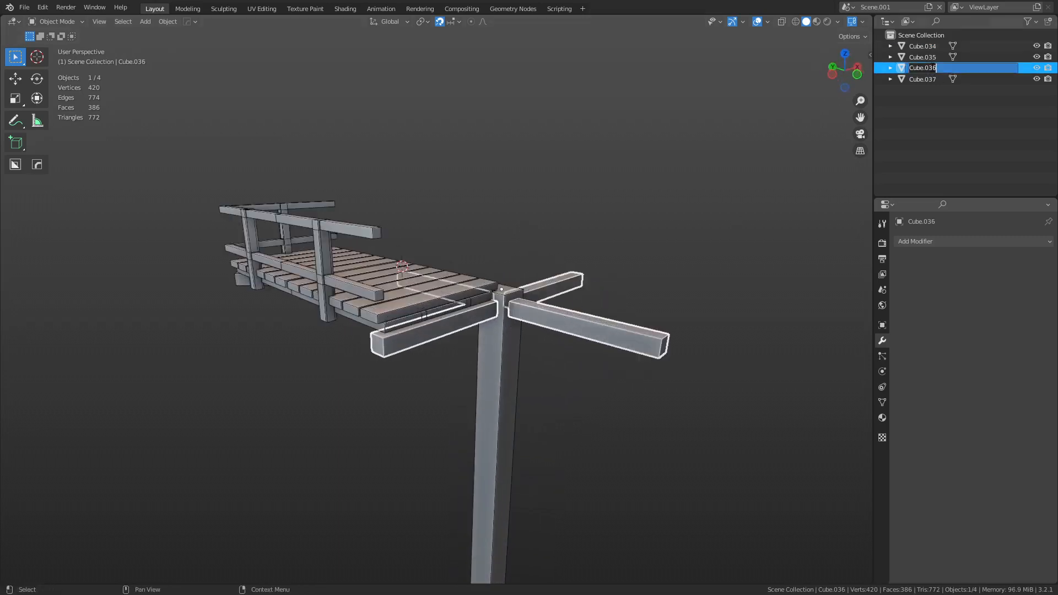
{"action": "type", "text": "support"}
{"action": "key", "text": "Return"}
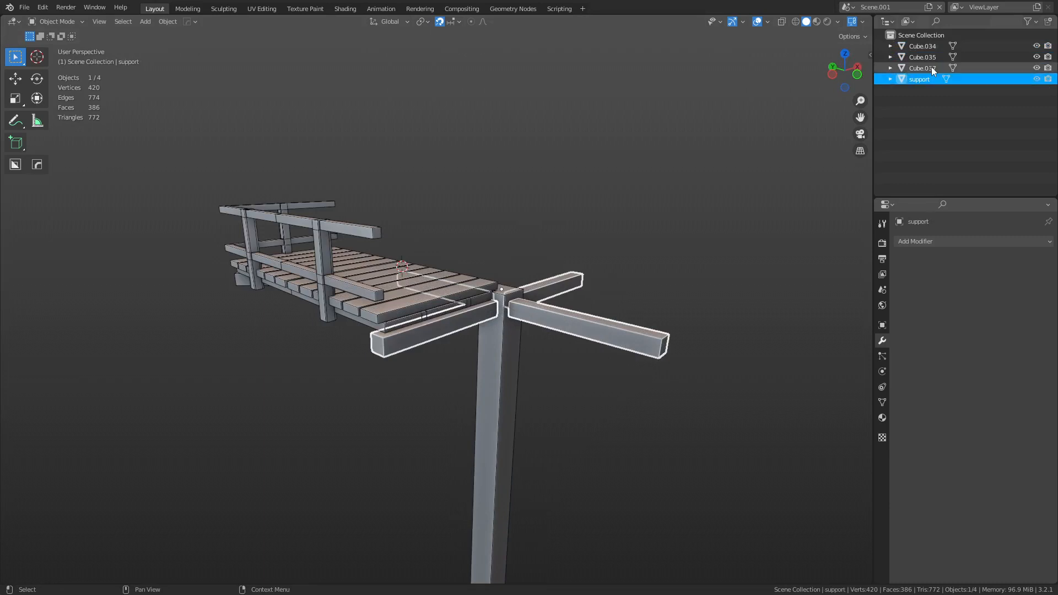
Step: Rename the corner panel as cornerunit
{"action": "middle_click_drag", "start_coordinate": [386, 292], "coordinate": [276, 284]}
{"action": "left_click", "coordinate": [276, 284]}
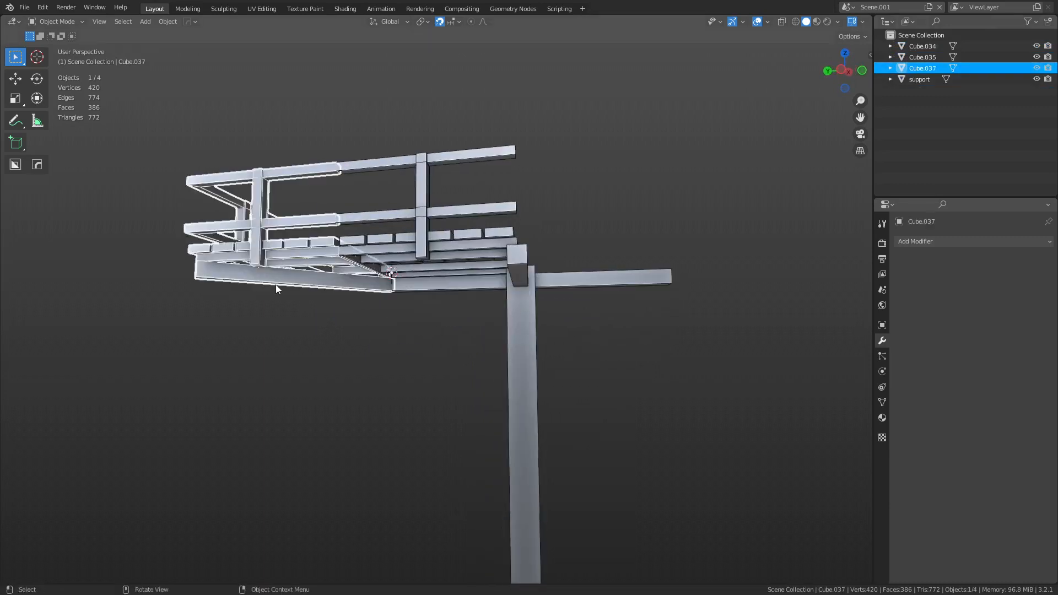
{"action": "double_click", "coordinate": [921, 68]}
{"action": "type", "text": "co"}
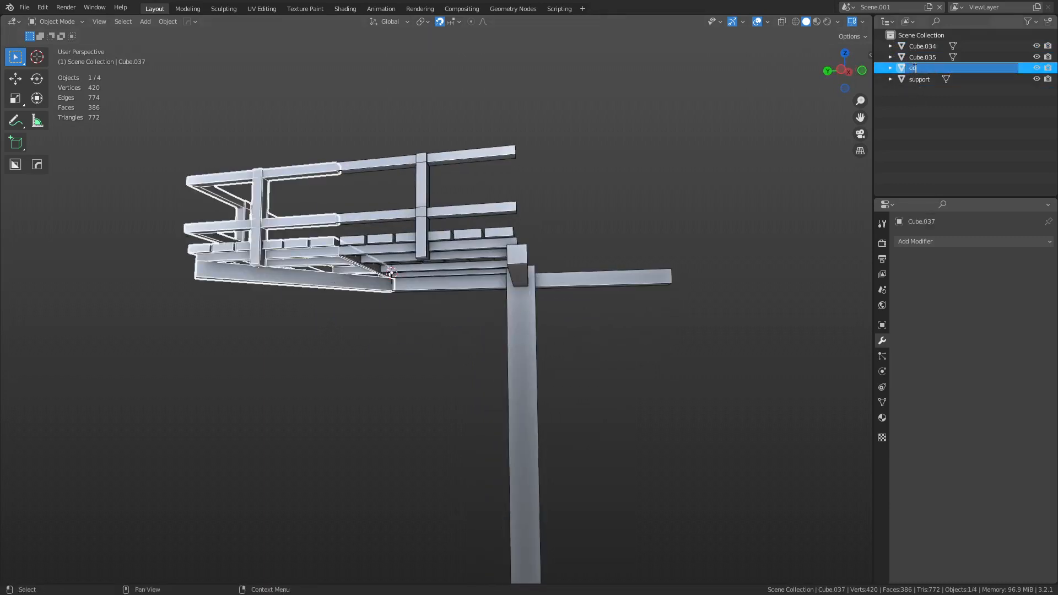
{"action": "type", "text": "rnerunit"}
{"action": "key", "text": "Return"}
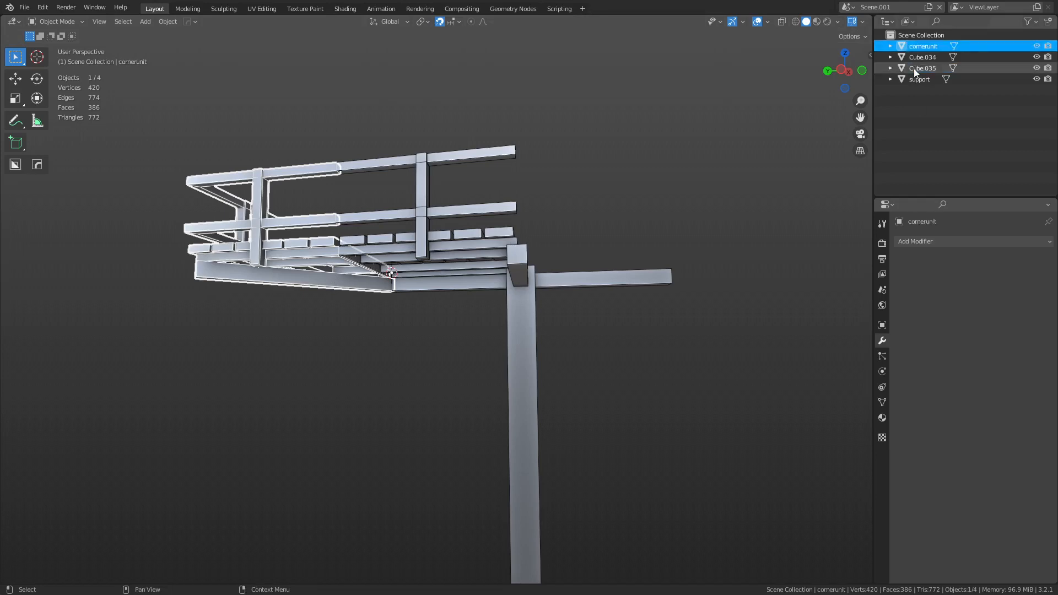
Step: Rename the straight panel with railing as 2mr_unit
{"action": "left_click", "coordinate": [431, 254]}
{"action": "double_click", "coordinate": [921, 57]}
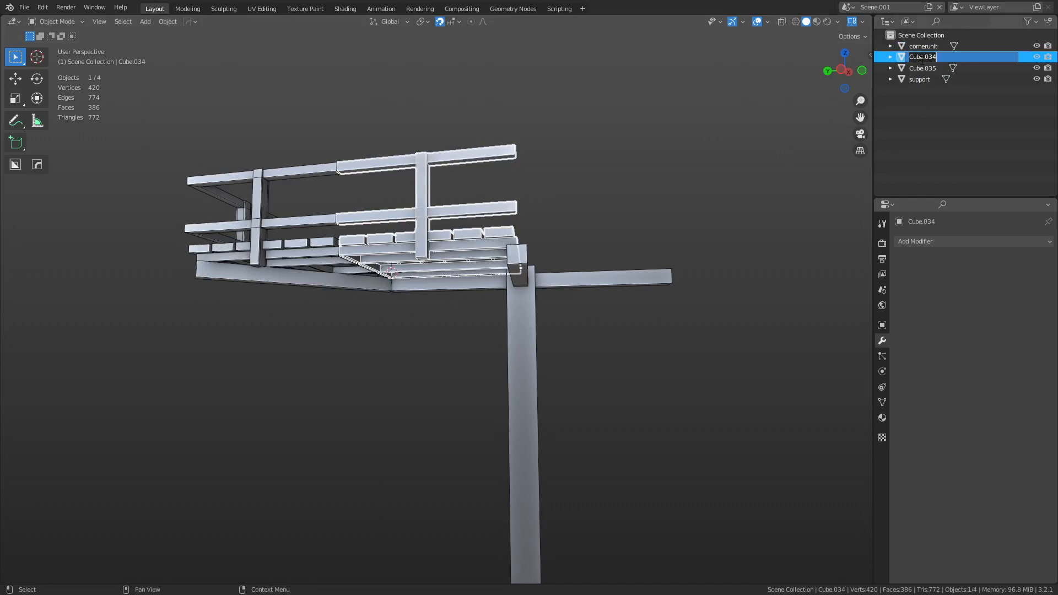
{"action": "type", "text": "2m"}
{"action": "type", "text": "rai"}
{"action": "key", "text": "Return"}
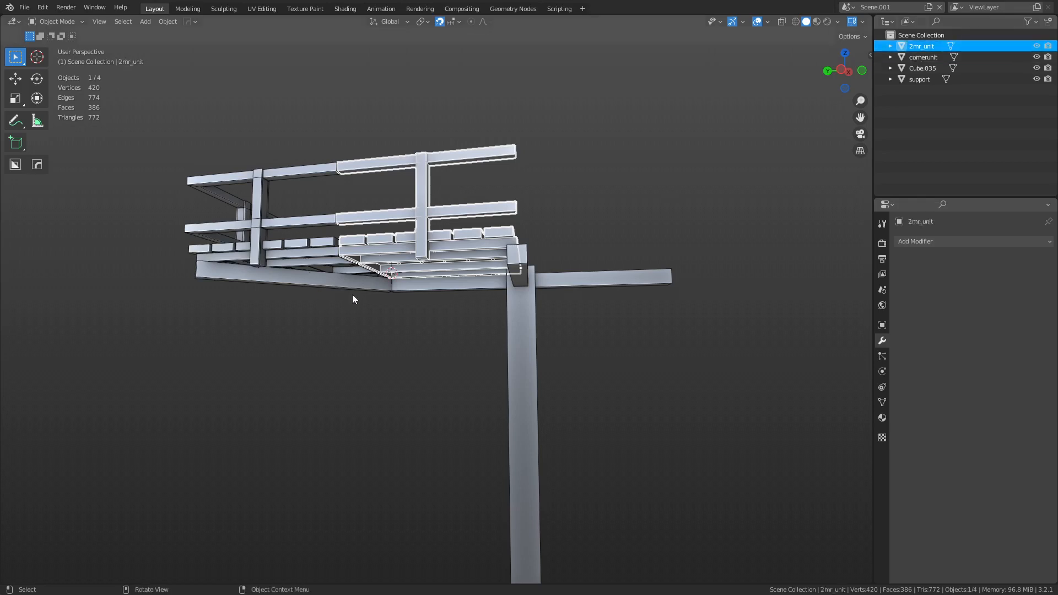
Step: Rename the corner panel as woodplatform_corner_2m
{"action": "left_click", "coordinate": [335, 273]}
{"action": "double_click", "coordinate": [926, 59]}
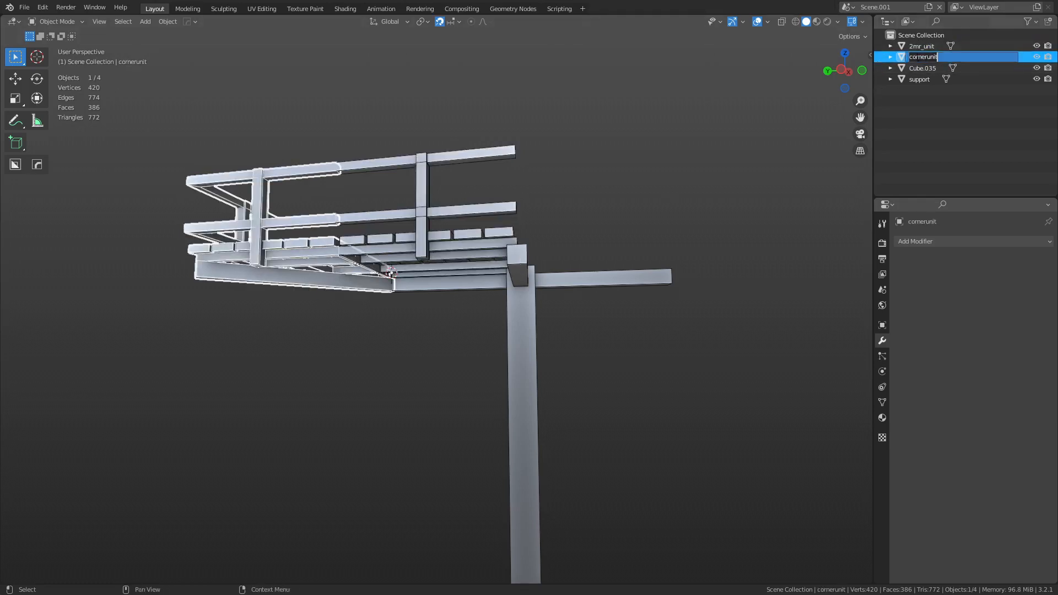
{"action": "left_click", "coordinate": [916, 57]}
{"action": "key", "text": "Left"}
{"action": "key", "text": "Left"}
{"action": "type", "text": "woodplatform_corner_2m"}
{"action": "key", "text": "Return"}
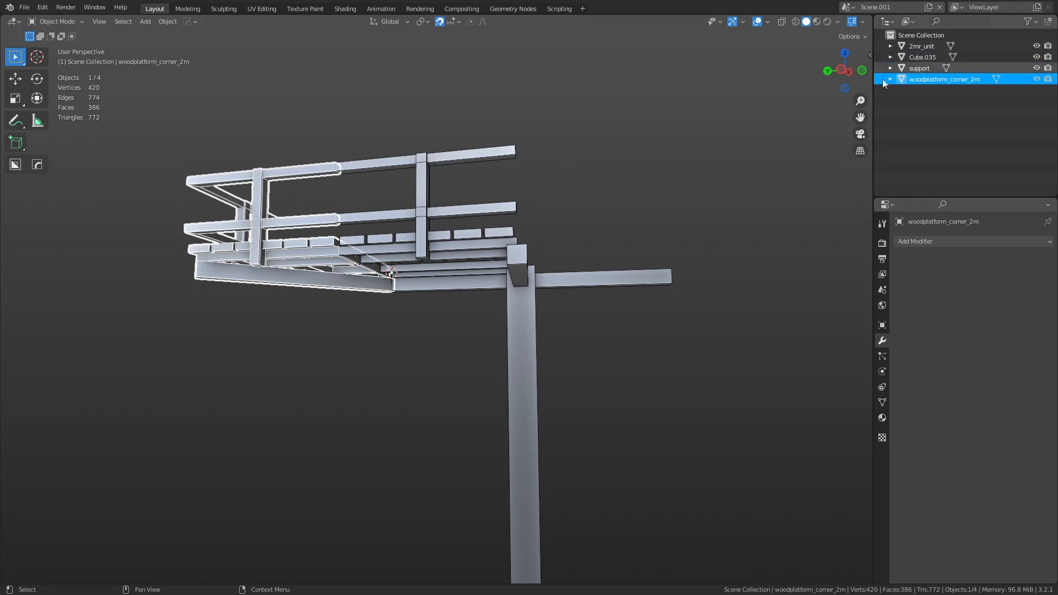
Step: Add the OldWest_ prefix and capitals to the corner panel's name, making it OldWest_Woodplatform_Corner_2m
{"action": "double_click", "coordinate": [943, 78]}
{"action": "left_click_drag", "start_coordinate": [951, 81], "coordinate": [909, 80]}
{"action": "key", "text": "ctrl+c"}
{"action": "left_click", "coordinate": [914, 80]}
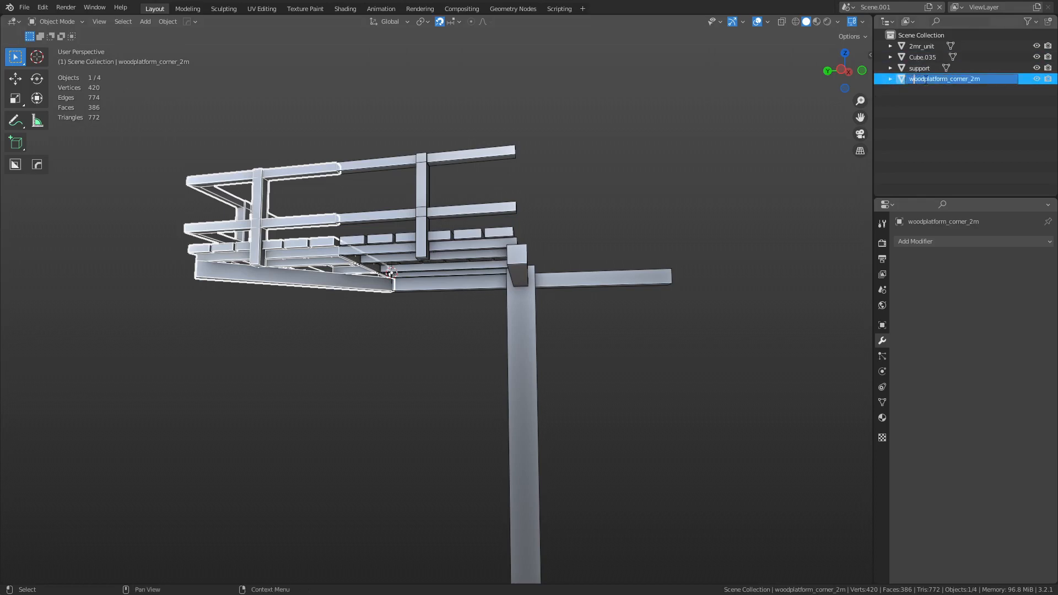
{"action": "key", "text": "Home"}
{"action": "type", "text": "OldWest_"}
{"action": "key", "text": "Delete"}
{"action": "type", "text": "W"}
{"action": "key", "text": "End"}
{"action": "key", "text": "Delete"}
{"action": "type", "text": "C"}
{"action": "key", "text": "ctrl+a"}
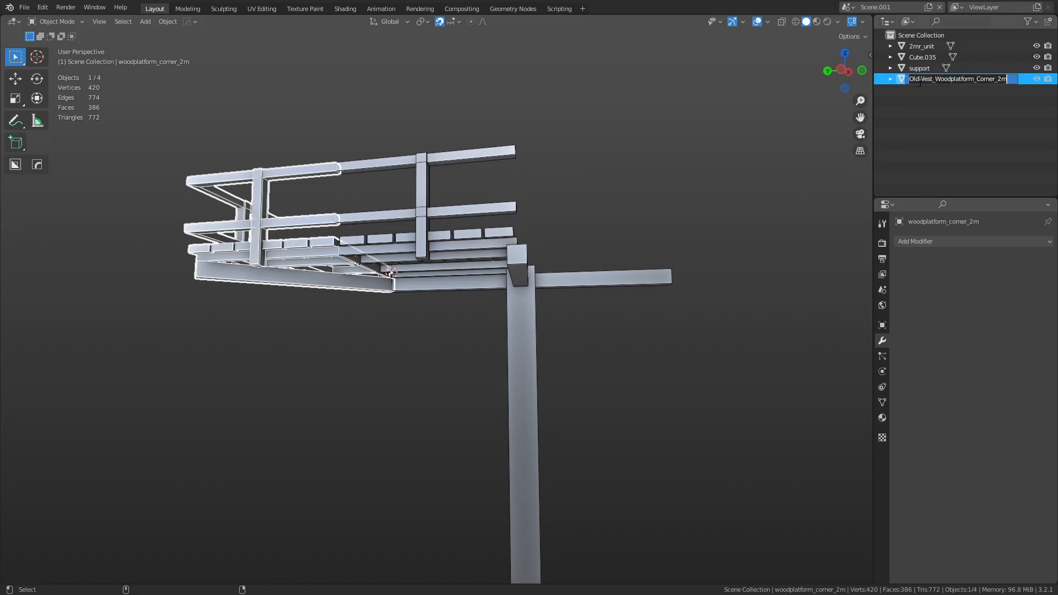
{"action": "key", "text": "Return"}
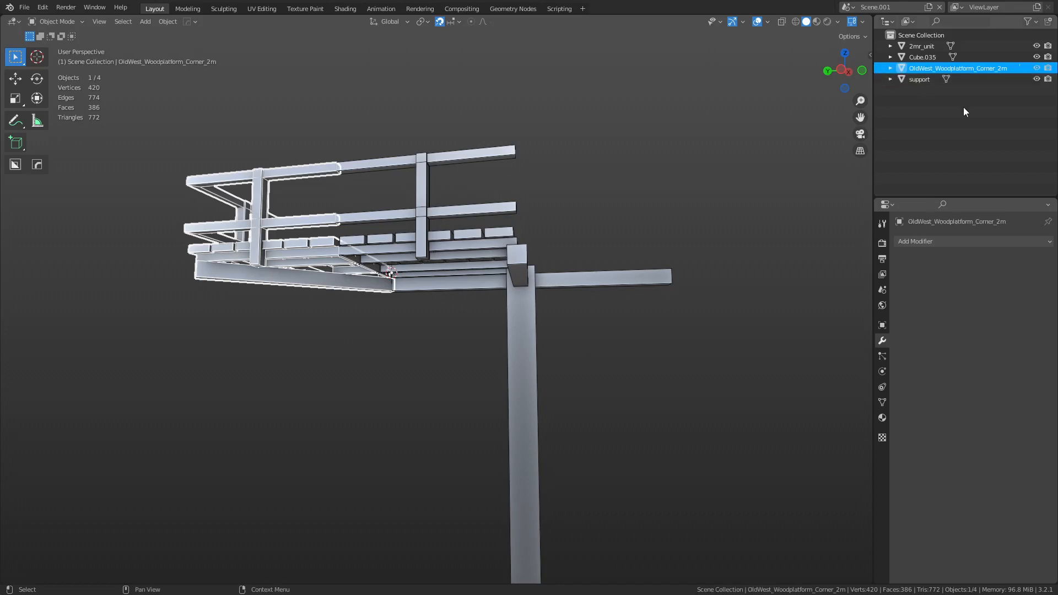
Step: Copy the OldWest_Woodplatform part of the corner panel's name for reuse on the straight panel
{"action": "left_click", "coordinate": [491, 241]}
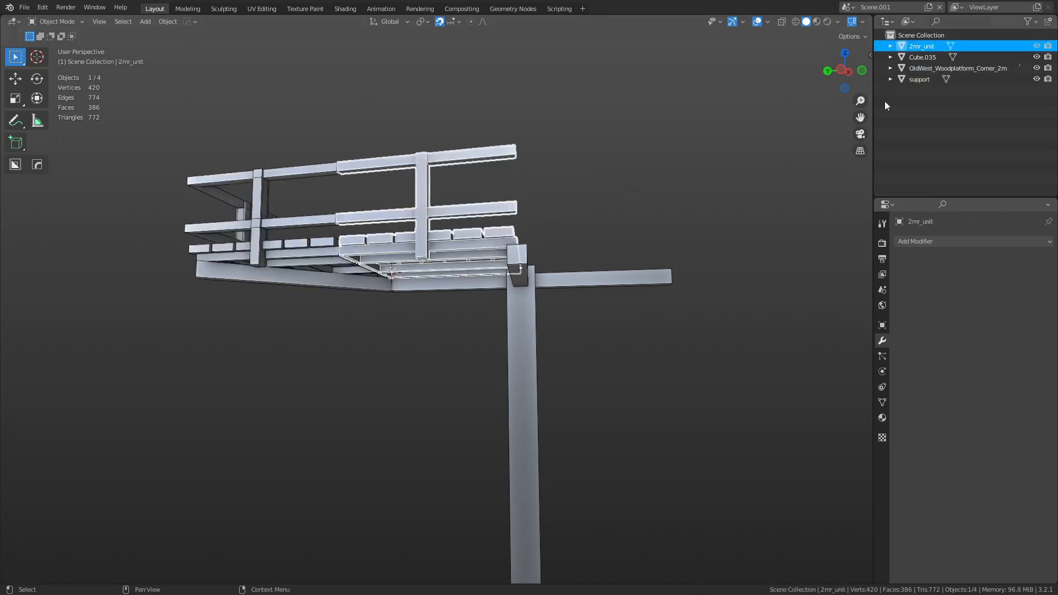
{"action": "double_click", "coordinate": [919, 47]}
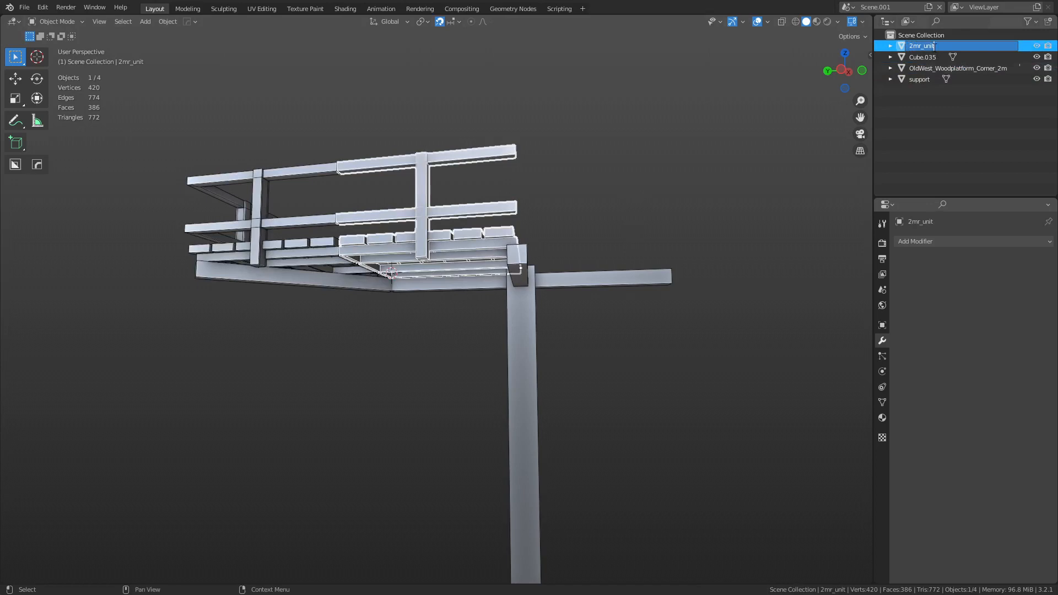
{"action": "double_click", "coordinate": [925, 79]}
{"action": "double_click", "coordinate": [929, 69]}
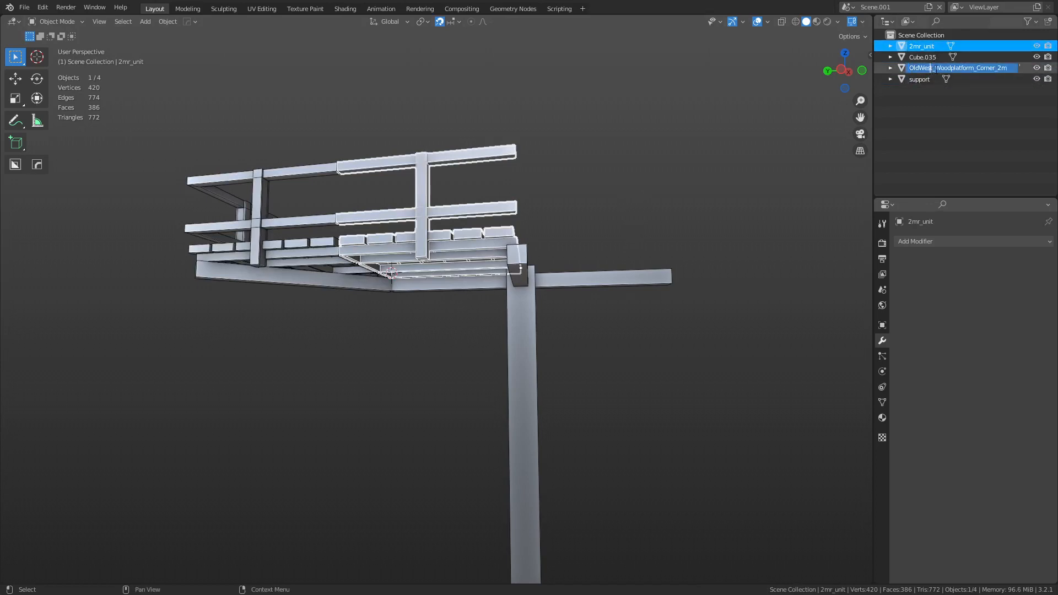
{"action": "left_click", "coordinate": [976, 68]}
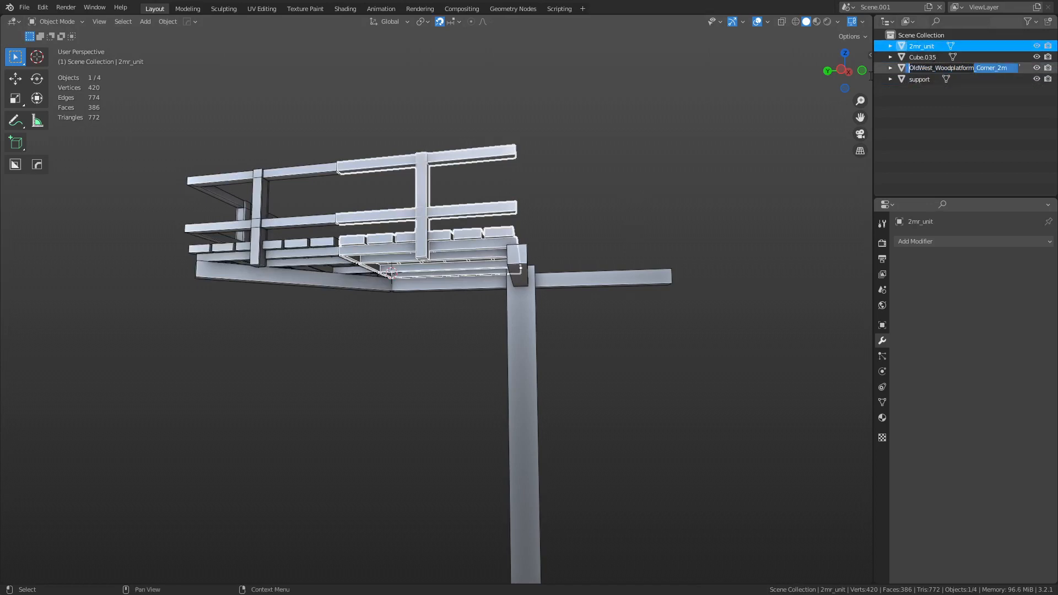
Step: Rename the straight panel with railing as OldWest_WoodPlatform_2m, reusing the copied name part
{"action": "double_click", "coordinate": [920, 46]}
{"action": "left_click", "coordinate": [918, 46]}
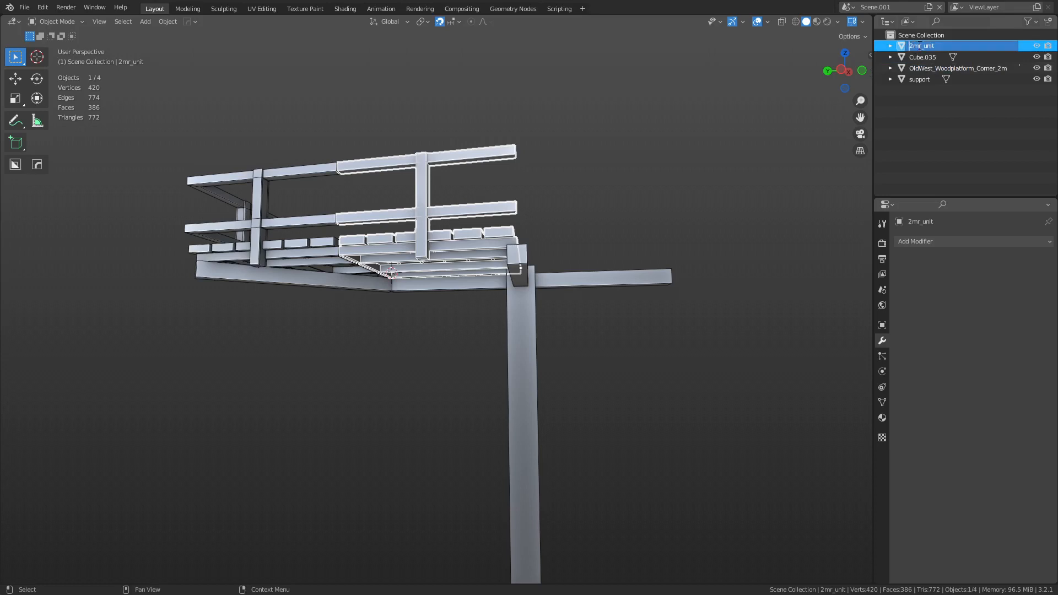
{"action": "key", "text": "ctrl+v"}
{"action": "key", "text": "BackSpace"}
{"action": "key", "text": "Left"}
{"action": "key", "text": "Left"}
{"action": "type", "text": "_"}
{"action": "key", "text": "Right"}
{"action": "key", "text": "Right"}
{"action": "key", "text": "BackSpace"}
{"action": "key", "text": "BackSpace"}
{"action": "key", "text": "BackSpace"}
{"action": "key", "text": "BackSpace"}
{"action": "key", "text": "BackSpace"}
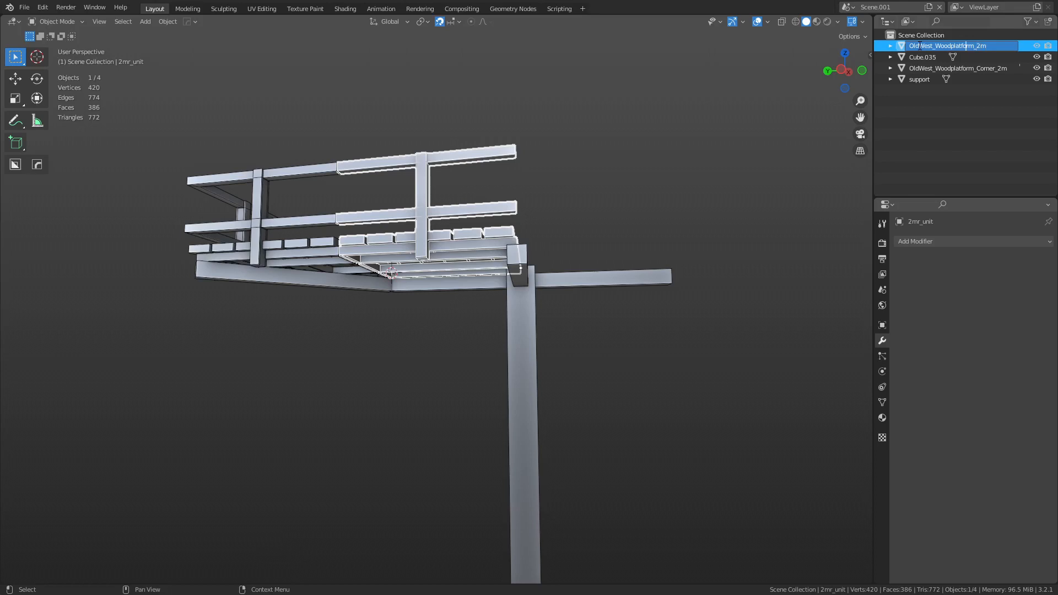
{"action": "key", "text": "Left"}
{"action": "key", "text": "Left"}
{"action": "key", "text": "BackSpace"}
{"action": "type", "text": "P"}
{"action": "key", "text": "End"}
{"action": "key", "text": "Return"}
Step: Capitalise the P in the corner panel's name so it reads OldWest_WoodPlatform_Corner_2m
{"action": "double_click", "coordinate": [937, 69]}
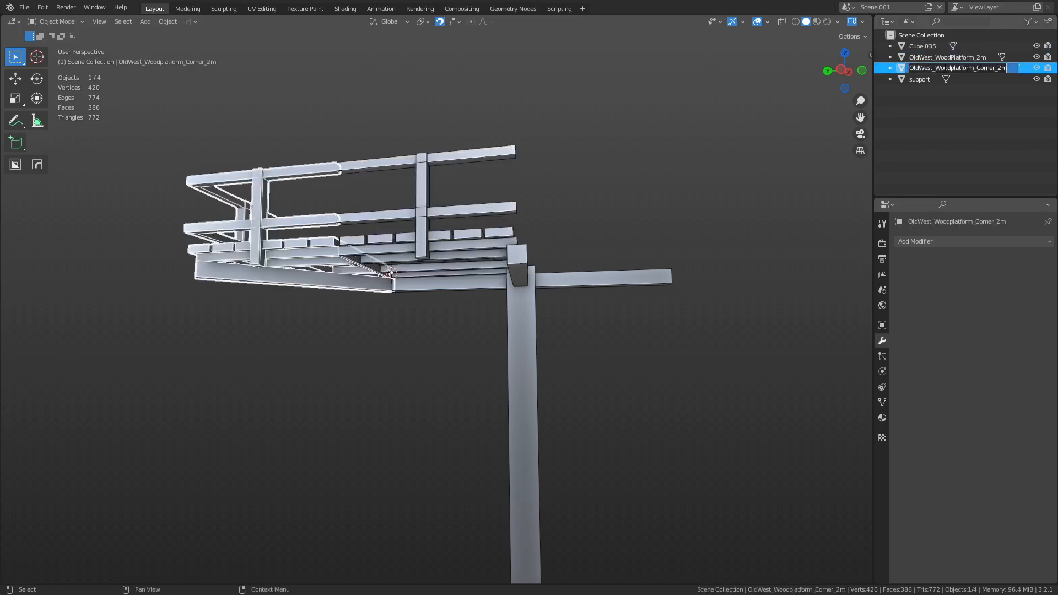
{"action": "left_click", "coordinate": [955, 66]}
{"action": "key", "text": "BackSpace"}
{"action": "type", "text": "P"}
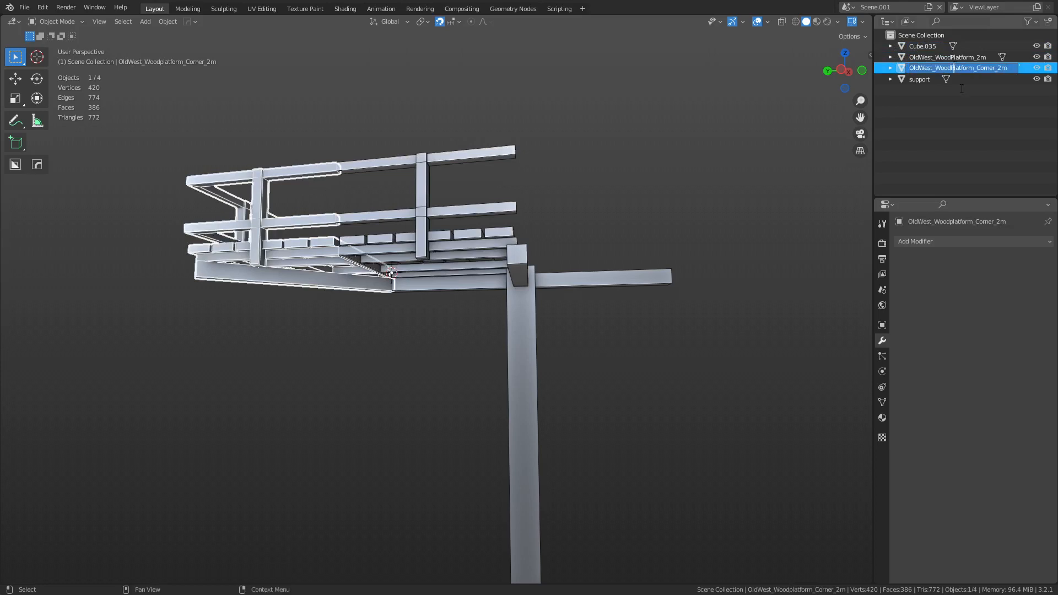
{"action": "key", "text": "Return"}
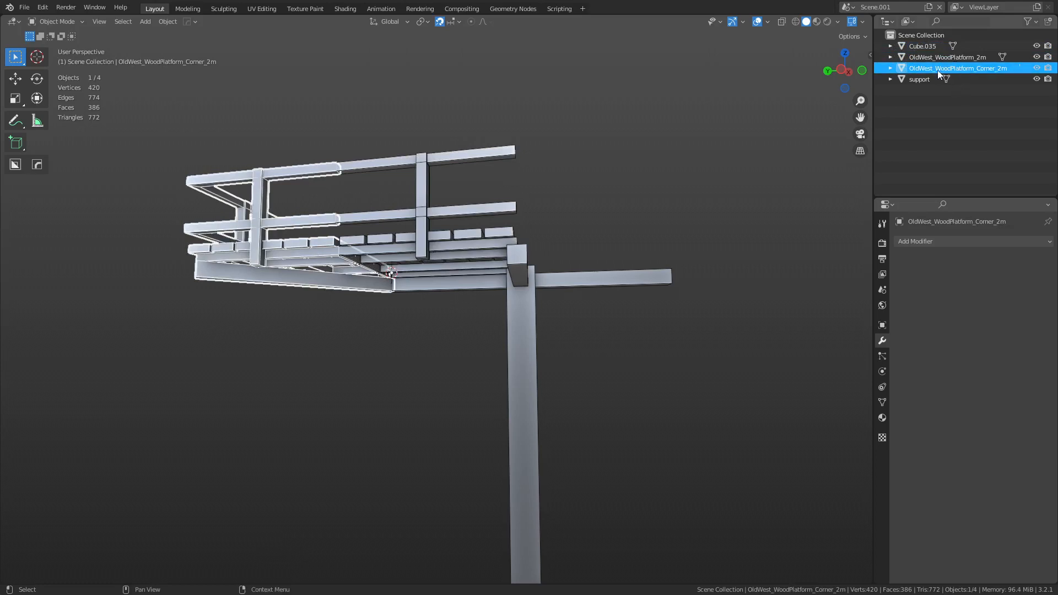
Step: Rename the vertical support post as OldWest_Pillar_A, reusing the OldWest_ prefix of the straight panel's name
{"action": "left_click", "coordinate": [927, 58]}
{"action": "left_click", "coordinate": [922, 47]}
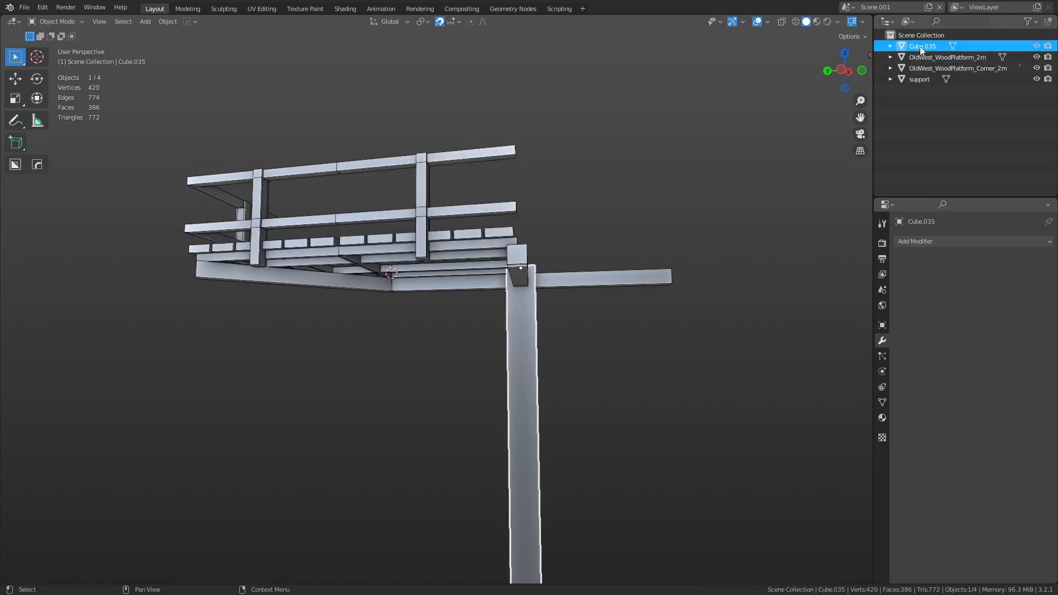
{"action": "double_click", "coordinate": [922, 46]}
{"action": "type", "text": "OldWest_WoodPlatform_2m"}
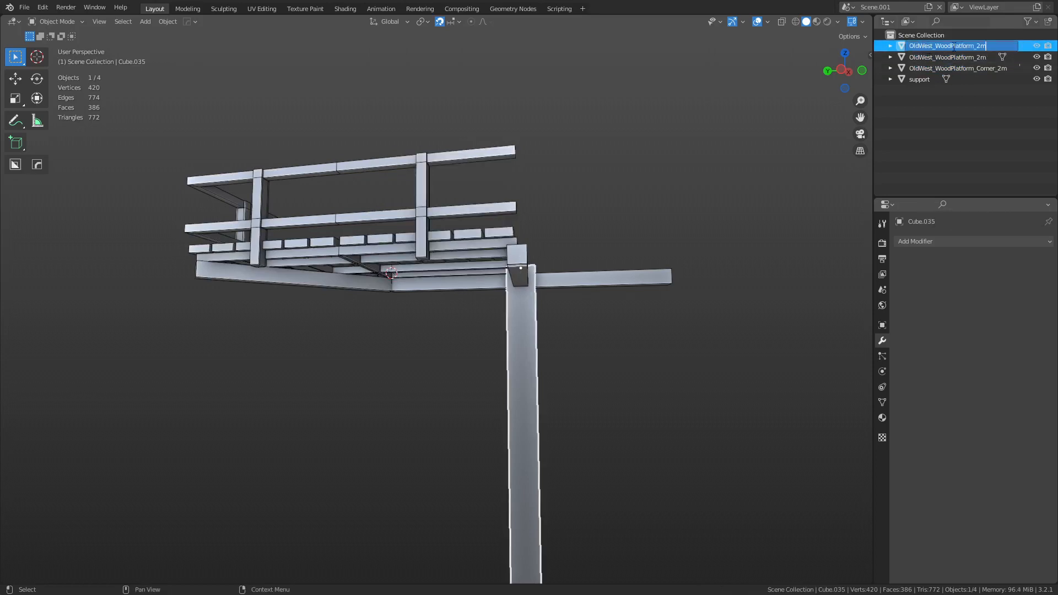
{"action": "key", "text": "BackSpace"}
{"action": "key", "text": "BackSpace"}
{"action": "key", "text": "BackSpace"}
{"action": "key", "text": "BackSpace"}
{"action": "key", "text": "BackSpace"}
{"action": "key", "text": "BackSpace"}
{"action": "key", "text": "BackSpace"}
{"action": "key", "text": "BackSpace"}
{"action": "key", "text": "BackSpace"}
{"action": "key", "text": "BackSpace"}
{"action": "key", "text": "BackSpace"}
{"action": "key", "text": "BackSpace"}
{"action": "key", "text": "BackSpace"}
{"action": "key", "text": "BackSpace"}
{"action": "key", "text": "BackSpace"}
{"action": "type", "text": "M"}
{"action": "type", "text": "a"}
{"action": "key", "text": "BackSpace"}
{"action": "key", "text": "BackSpace"}
{"action": "type", "text": "Fillar_A"}
{"action": "key", "text": "Return"}
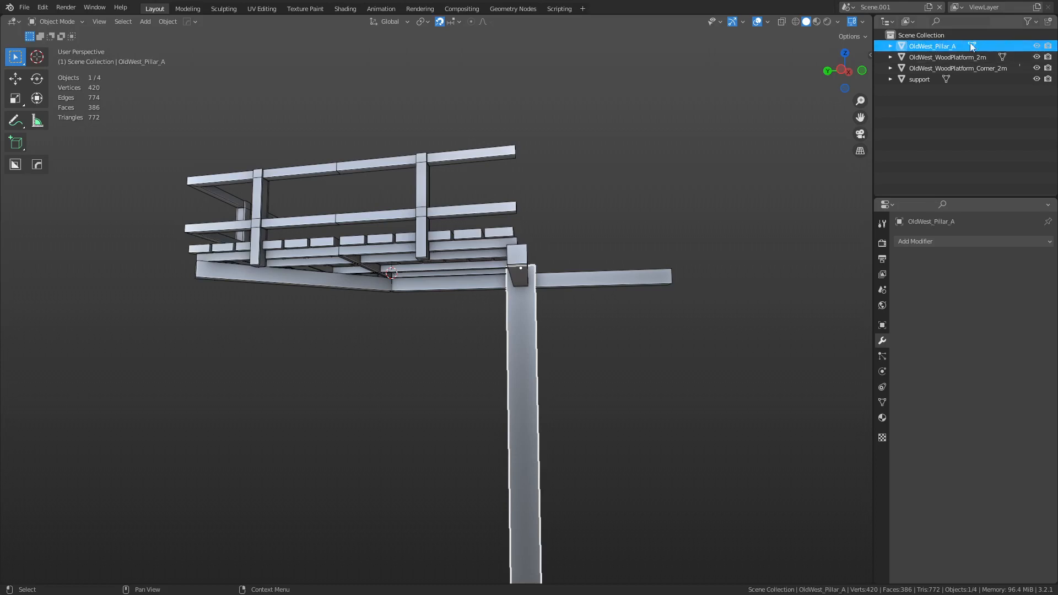
Step: Display the pillar's dimensions and rename the pillar object to OldWest_Pillar_10m
{"action": "key", "text": "n"}
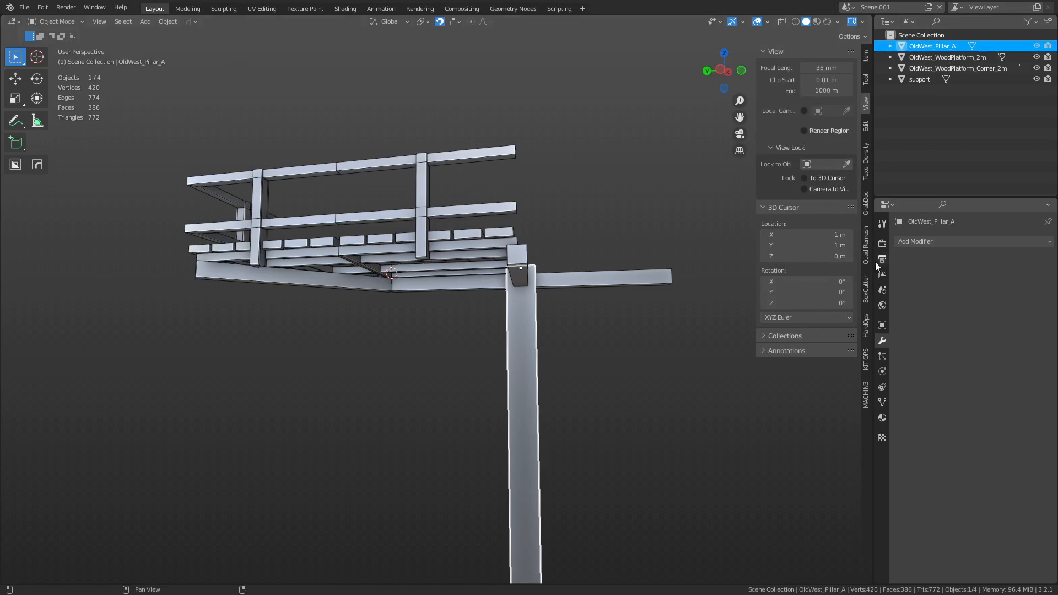
{"action": "left_click", "coordinate": [866, 60]}
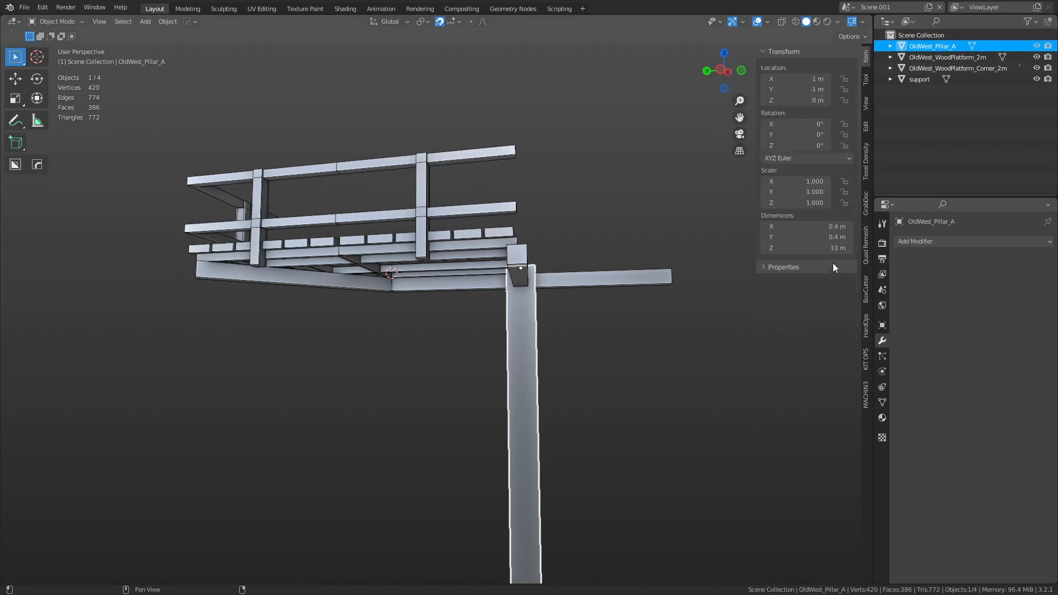
{"action": "double_click", "coordinate": [956, 47]}
{"action": "type", "text": "1"}
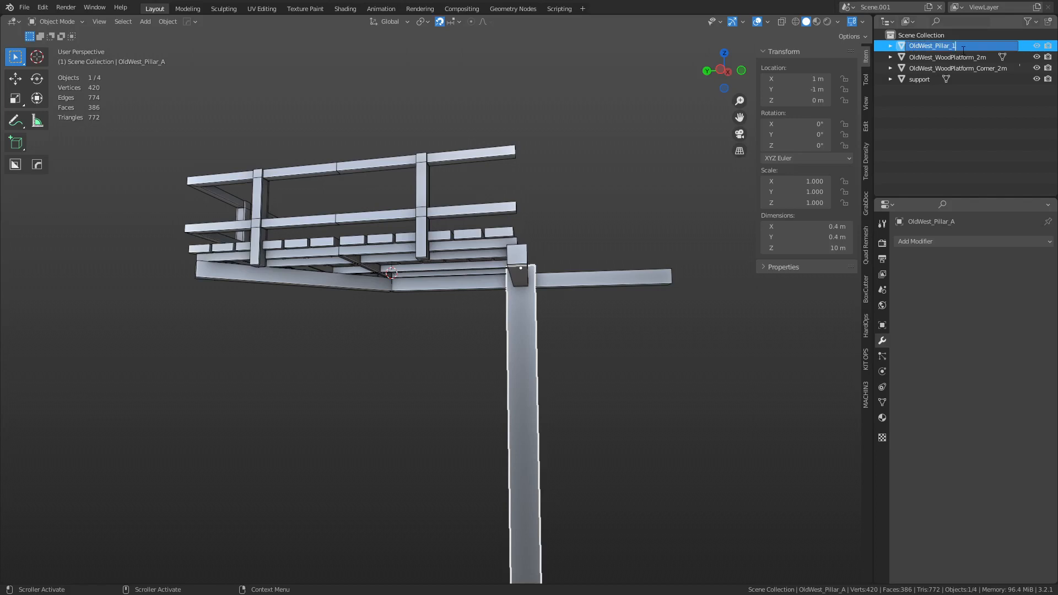
{"action": "type", "text": "0m"}
{"action": "key", "text": "BackSpace"}
{"action": "key", "text": "BackSpace"}
{"action": "key", "text": "BackSpace"}
{"action": "type", "text": "A01_10"}
{"action": "key", "text": "BackSpace"}
{"action": "key", "text": "BackSpace"}
{"action": "key", "text": "BackSpace"}
{"action": "key", "text": "BackSpace"}
{"action": "key", "text": "BackSpace"}
{"action": "key", "text": "BackSpace"}
{"action": "type", "text": "10m"}
{"action": "key", "text": "Return"}
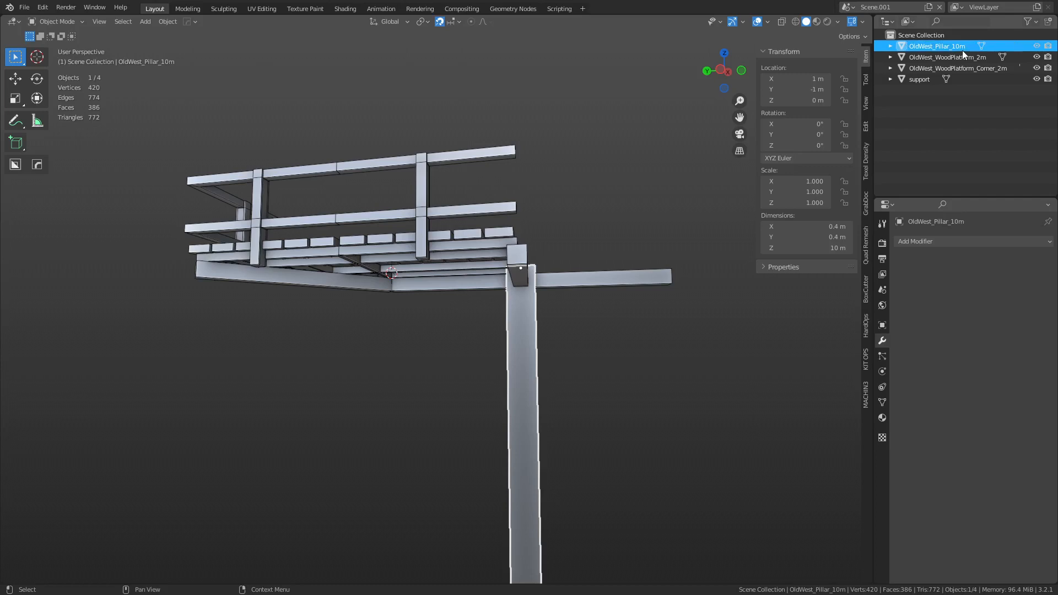
Step: Rename the pillar to OldWest_WoodPlatform_Pillar_10m, reusing the WoodPlatform part of the platform object's name
{"action": "left_click", "coordinate": [954, 60]}
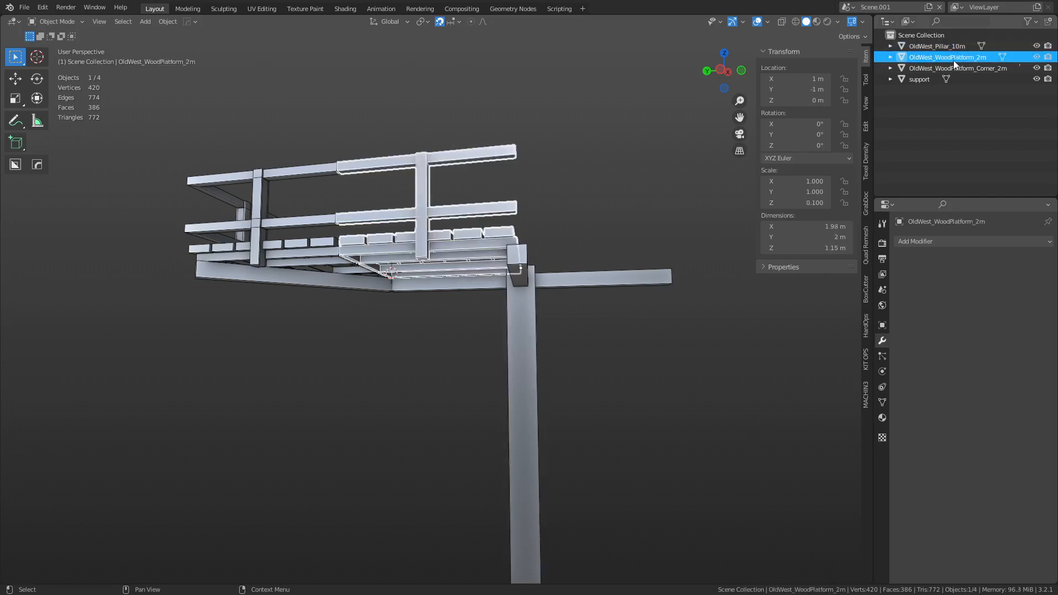
{"action": "left_click", "coordinate": [946, 48]}
{"action": "double_click", "coordinate": [949, 57]}
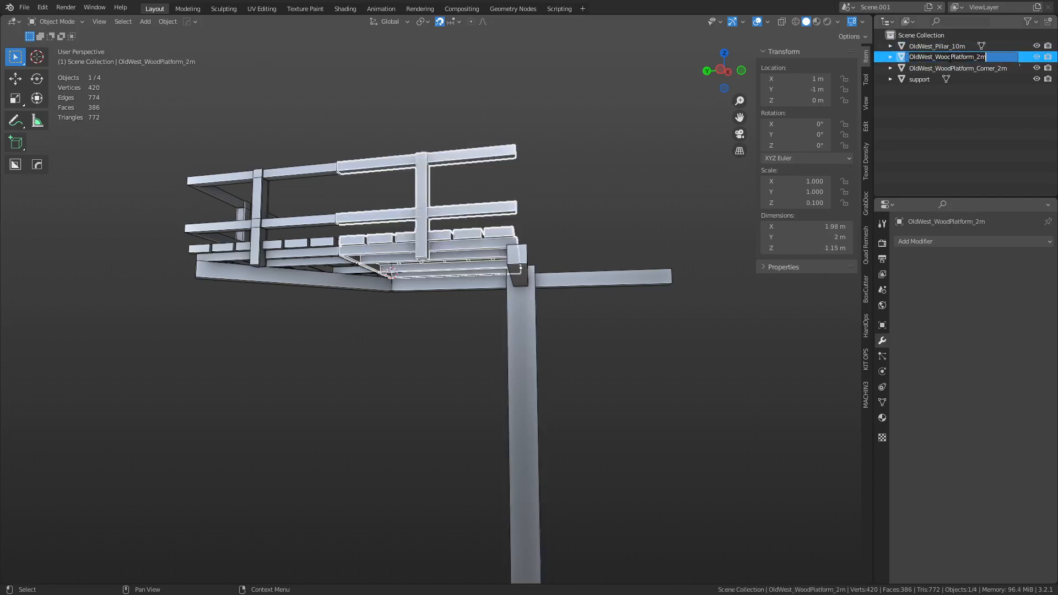
{"action": "mouse_move", "coordinate": [939, 58]}
{"action": "left_mouse_down"}
{"action": "mouse_move", "coordinate": [973, 58]}
{"action": "mouse_move", "coordinate": [935, 58]}
{"action": "left_mouse_up"}
{"action": "key", "text": "ctrl+c"}
{"action": "left_click", "coordinate": [941, 51]}
{"action": "double_click", "coordinate": [941, 47]}
{"action": "left_click", "coordinate": [935, 47]}
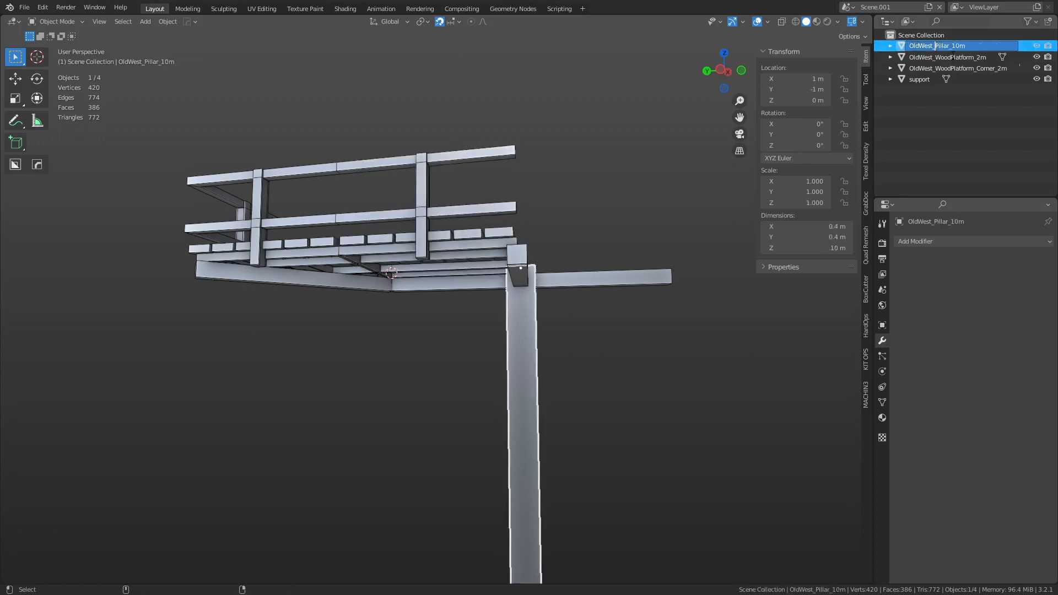
{"action": "key", "text": "ctrl+v"}
{"action": "type", "text": "_"}
{"action": "left_click", "coordinate": [1004, 47]}
{"action": "type", "text": "h"}
{"action": "key", "text": "BackSpace"}
{"action": "type", "text": "m"}
{"action": "left_click_drag", "start_coordinate": [993, 45], "coordinate": [1025, 51]}
{"action": "type", "text": "10m"}
{"action": "key", "text": "Return"}
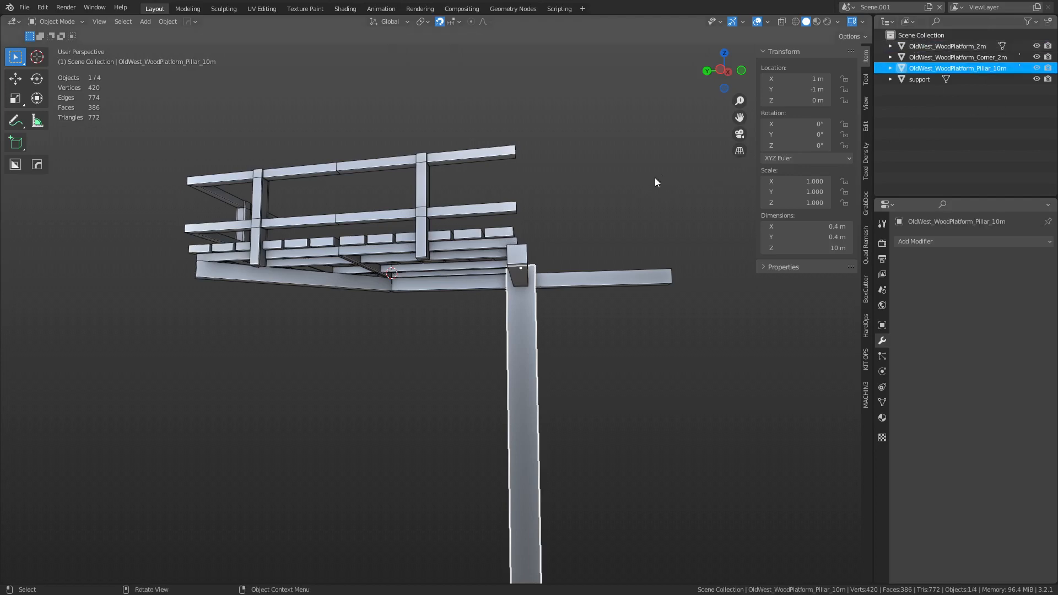
Step: Rename the crossed beam object support to OldWest_WoodPlatform_Support_4m
{"action": "left_click", "coordinate": [636, 175]}
{"action": "left_click", "coordinate": [567, 280]}
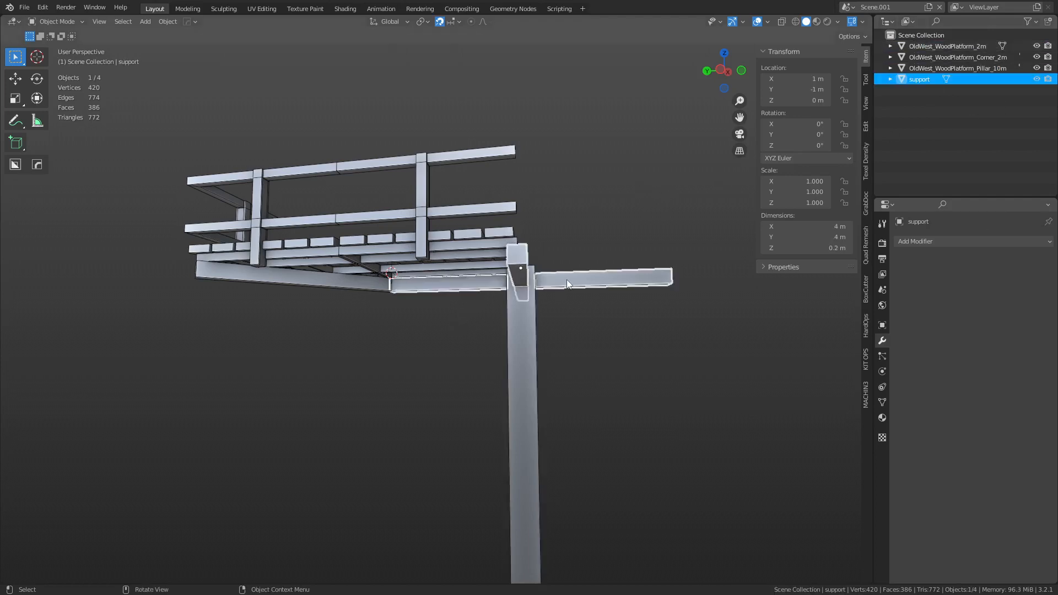
{"action": "left_click", "coordinate": [524, 306]}
{"action": "left_click", "coordinate": [524, 266]}
{"action": "double_click", "coordinate": [925, 79]}
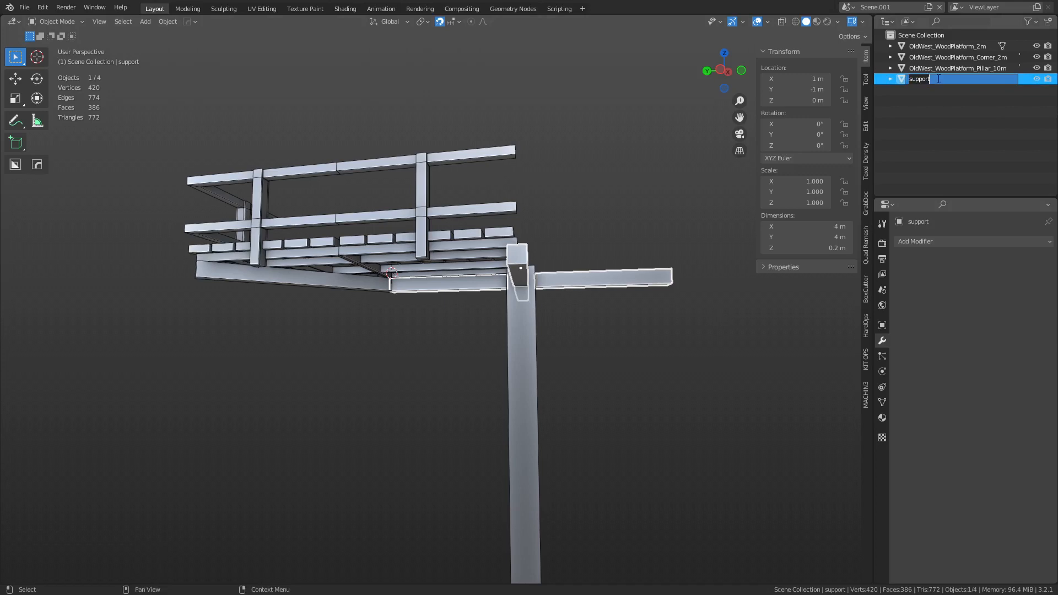
{"action": "type", "text": "WoodPlatform"}
{"action": "left_click", "coordinate": [912, 79]}
{"action": "type", "text": "OldWest_"}
{"action": "key", "text": "End"}
{"action": "type", "text": "_"}
{"action": "type", "text": "Support_4m"}
{"action": "key", "text": "Return"}
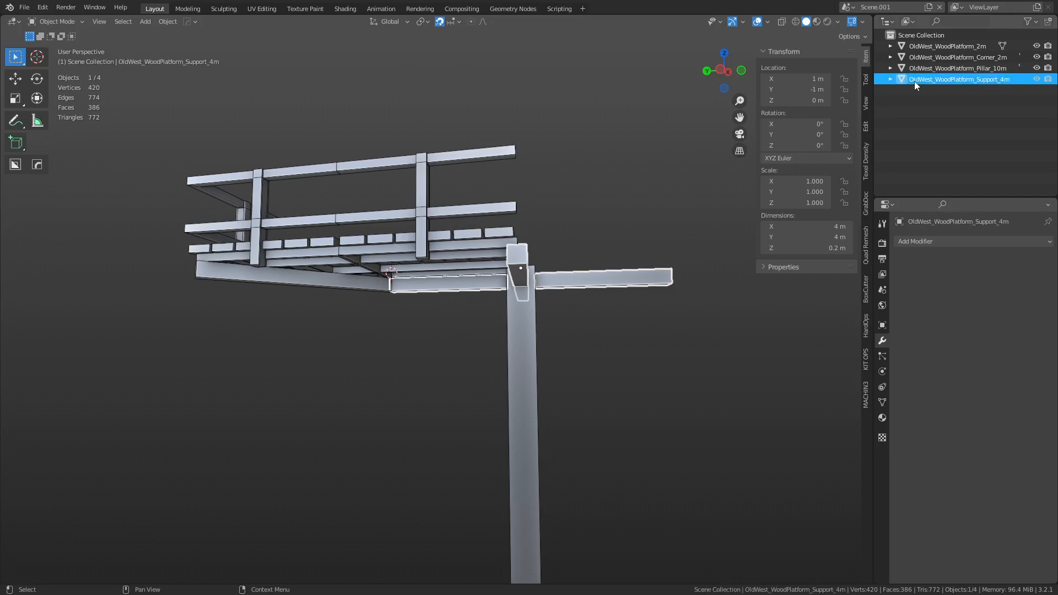
Step: Examine the whole assembly of platforms, support beams and pillar from above
{"action": "left_click", "coordinate": [625, 259]}
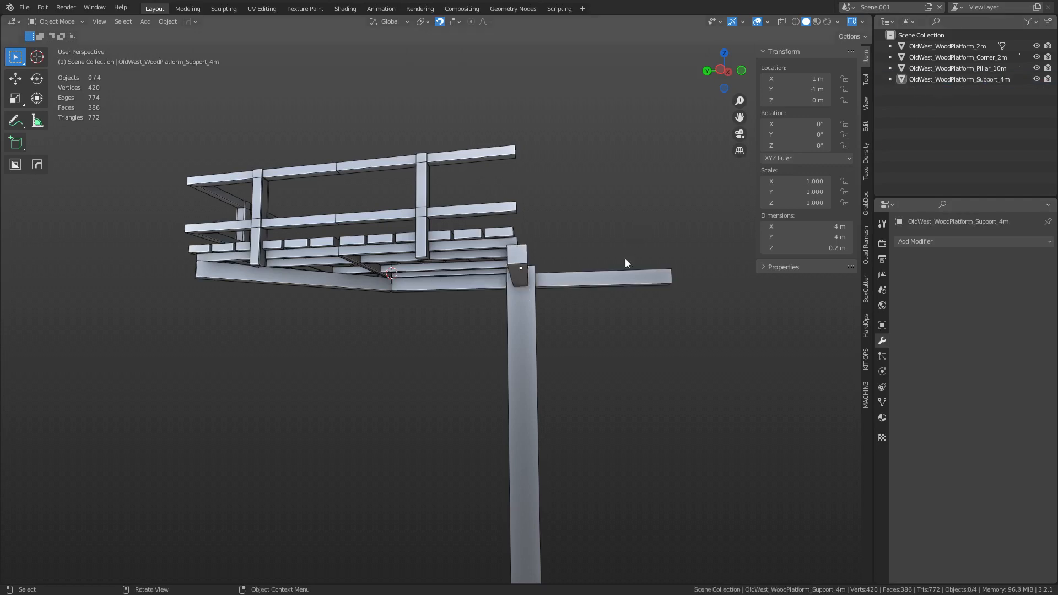
{"action": "left_click", "coordinate": [605, 284]}
{"action": "left_click", "coordinate": [598, 237]}
{"action": "scroll", "coordinate": [588, 268], "scroll_direction": "down", "scroll_amount": 4}
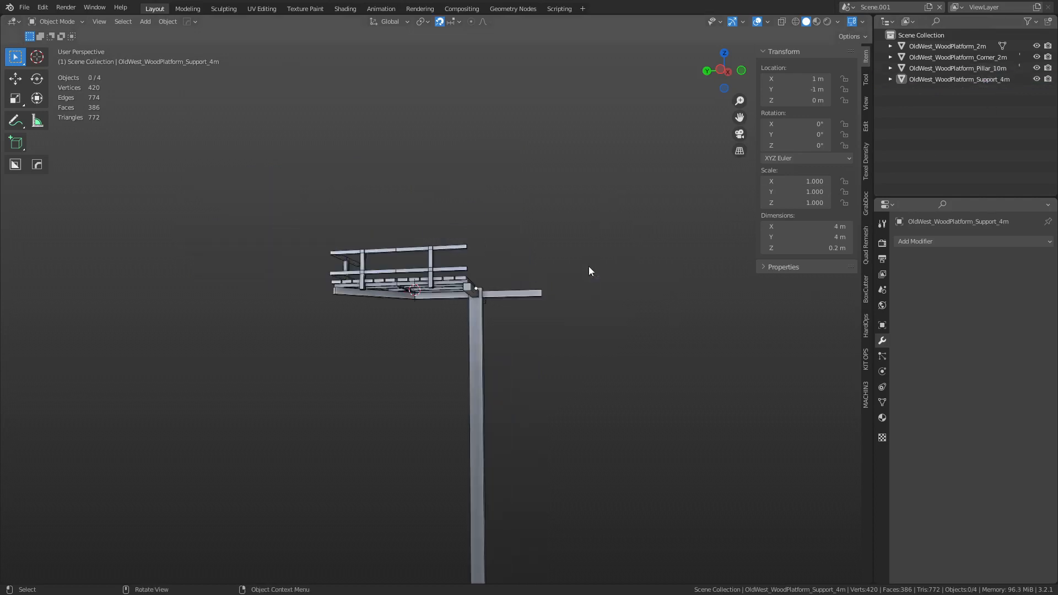
{"action": "middle_click_drag", "start_coordinate": [588, 270], "coordinate": [484, 327]}
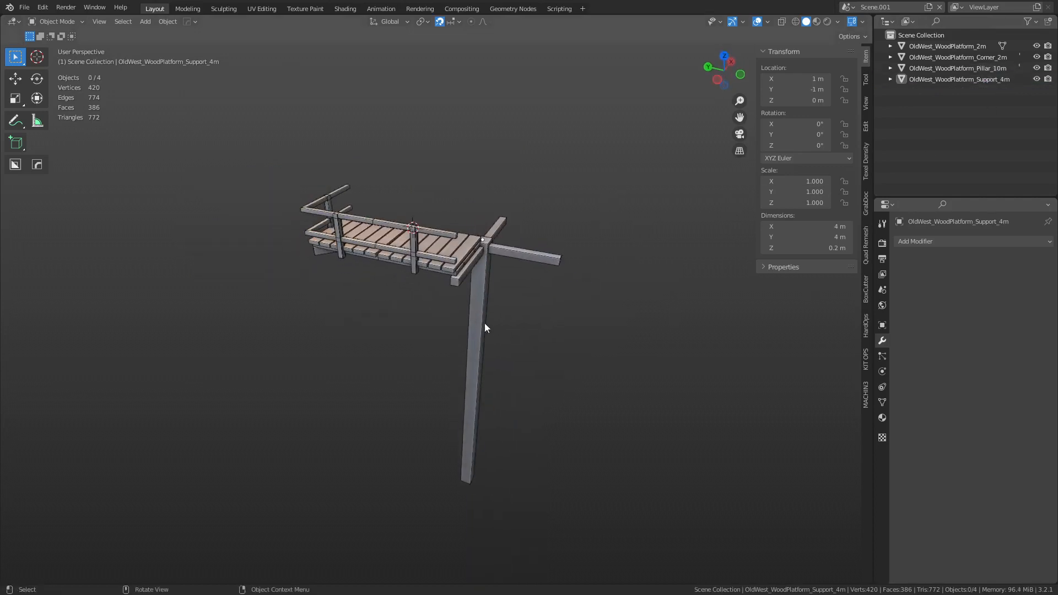
{"action": "left_click", "coordinate": [485, 327]}
{"action": "left_click_drag", "start_coordinate": [231, 448], "coordinate": [603, 175]}
{"action": "left_click", "coordinate": [309, 409]}
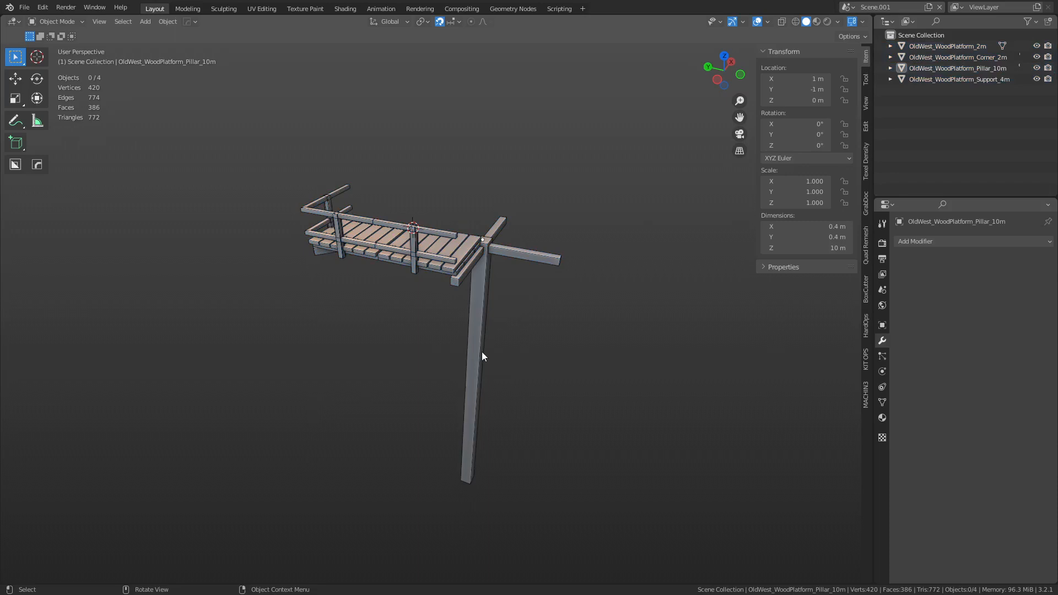
Step: Try rotating the 2 m wood platform by 40° about its origin in the left side view, and undo the rotation
{"action": "left_click", "coordinate": [441, 250]}
{"action": "middle_click_drag", "start_coordinate": [441, 250], "coordinate": [520, 242]}
{"action": "key", "text": "r"}
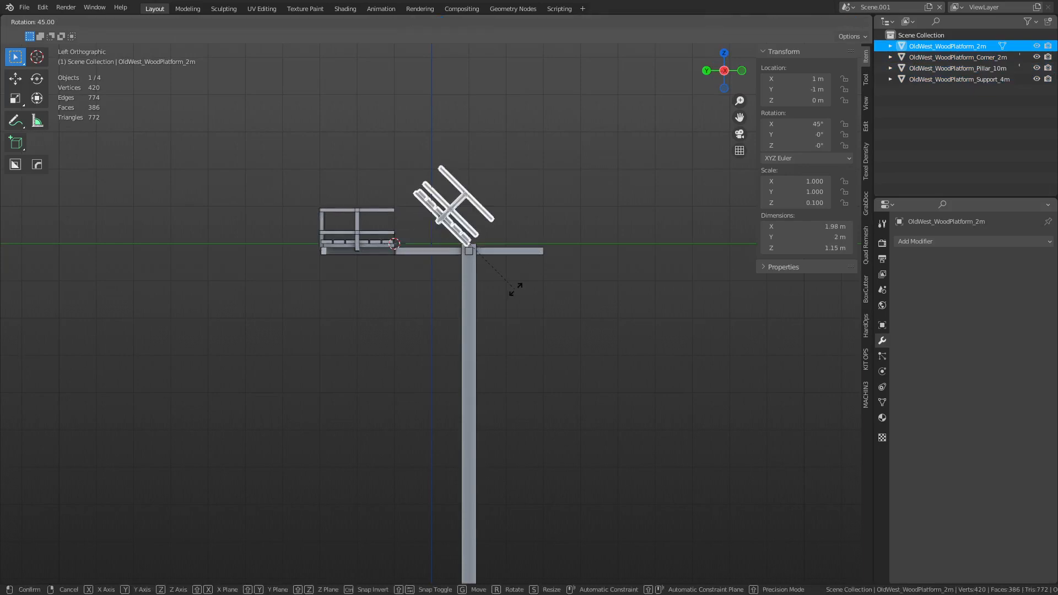
{"action": "left_click", "coordinate": [517, 288]}
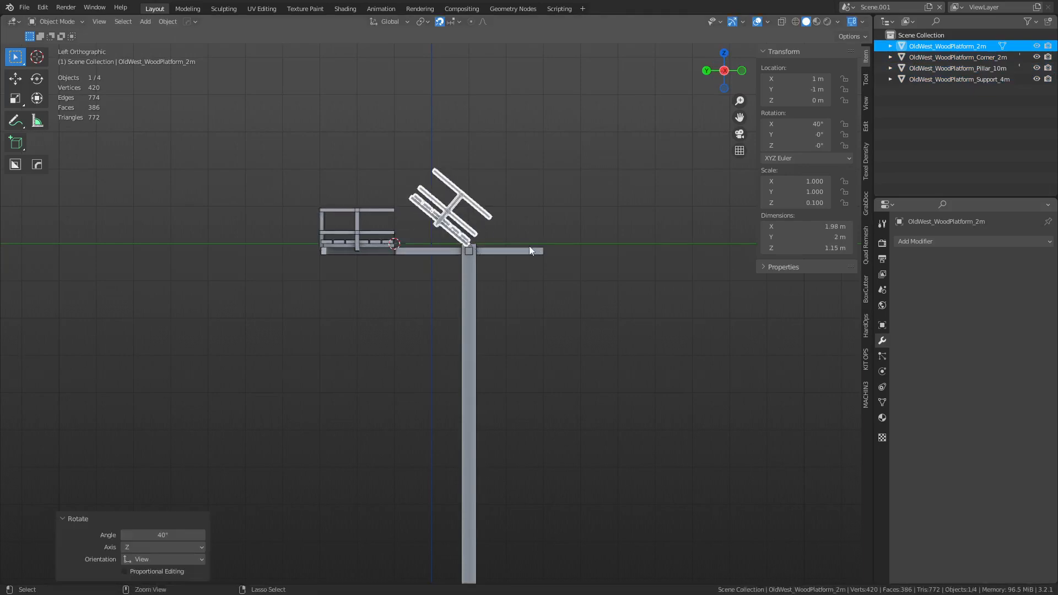
{"action": "key", "text": "ctrl+z"}
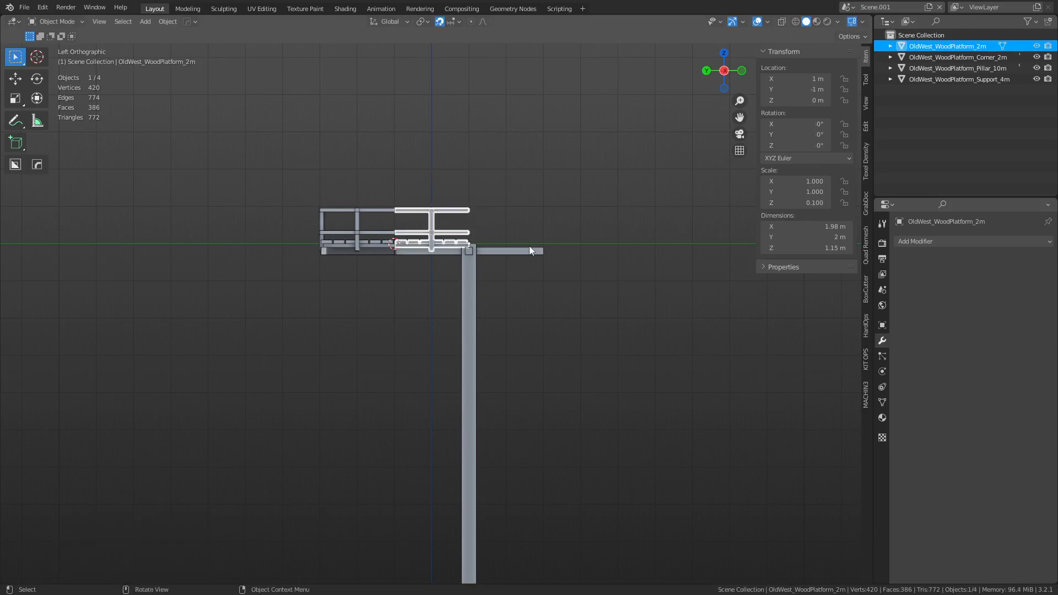
{"action": "left_click", "coordinate": [494, 243]}
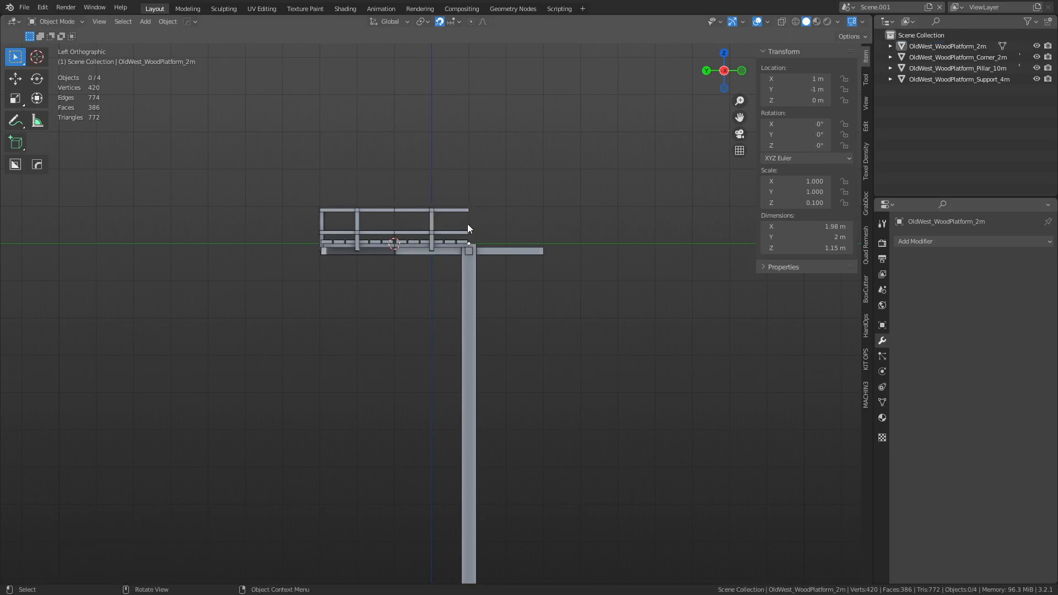
{"action": "middle_click_drag", "start_coordinate": [524, 266], "coordinate": [551, 313]}
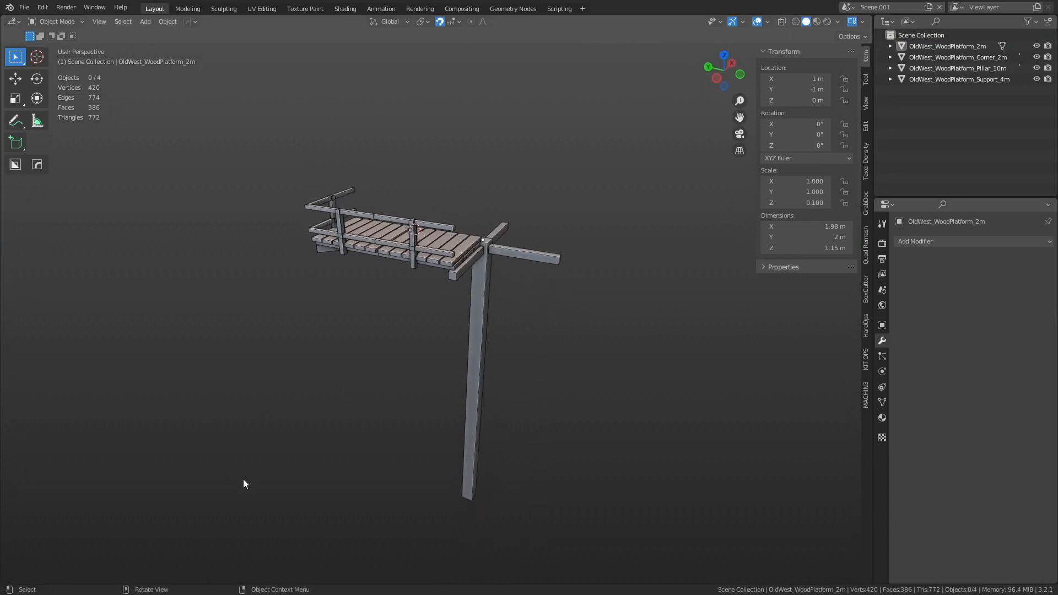
Step: Create a full-width editor area below the 3D viewport and set it to the Asset Browser
{"action": "right_click", "coordinate": [26, 584]}
{"action": "left_click_drag", "start_coordinate": [1053, 584], "coordinate": [1048, 505]}
{"action": "right_click", "coordinate": [884, 508]}
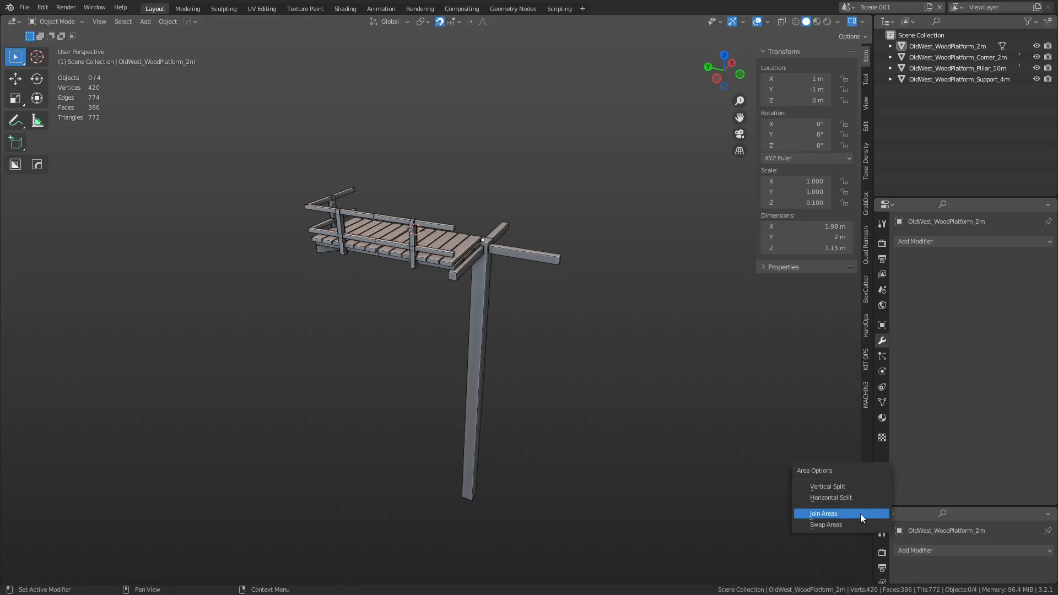
{"action": "left_click", "coordinate": [862, 518]}
{"action": "left_click", "coordinate": [697, 542]}
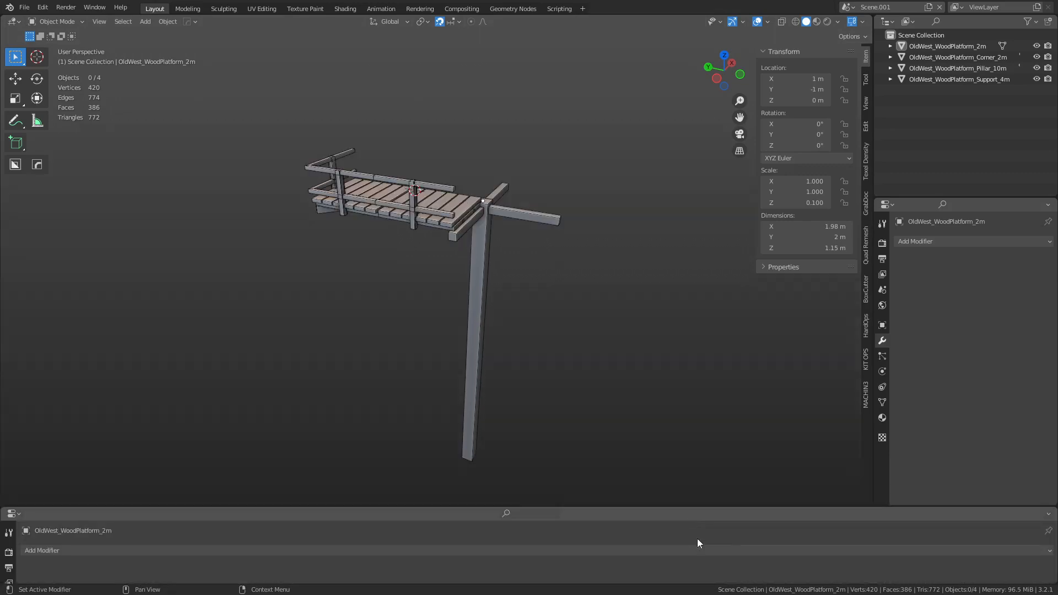
{"action": "left_click", "coordinate": [17, 514]}
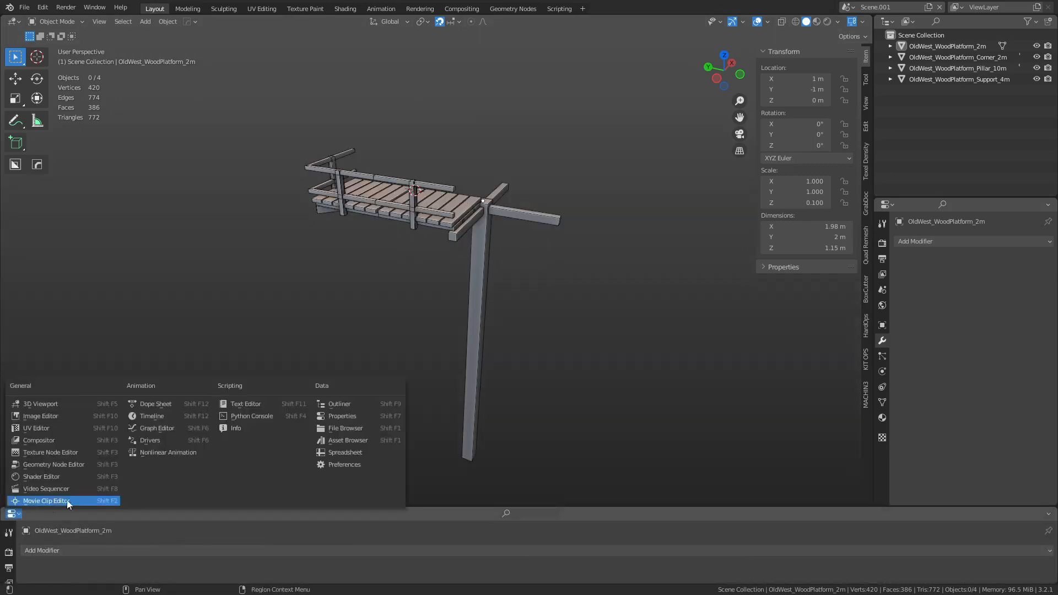
{"action": "left_click", "coordinate": [347, 440]}
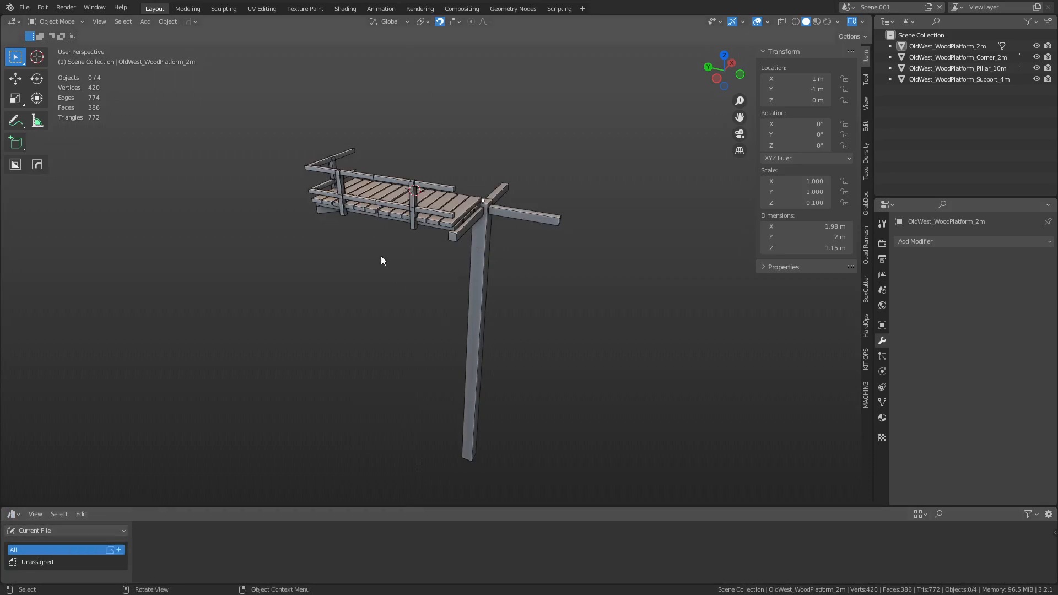
Step: Mark all four platform, pillar and support objects as assets and make the Asset Browser area taller
{"action": "left_click", "coordinate": [396, 208]}
{"action": "key", "text": "a"}
{"action": "right_click", "coordinate": [484, 237]}
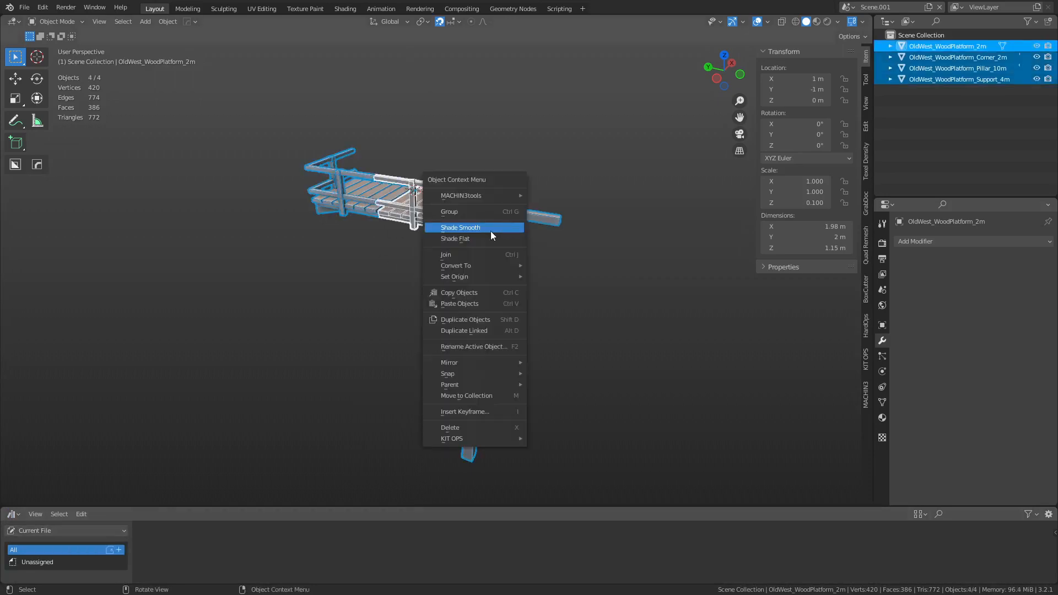
{"action": "mouse_move", "coordinate": [506, 268]}
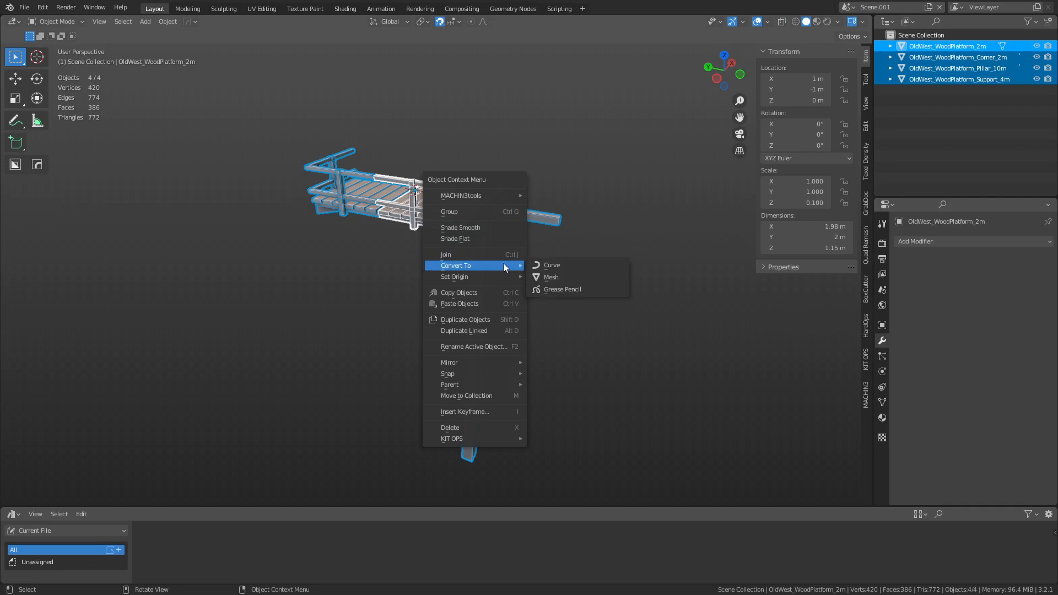
{"action": "left_click", "coordinate": [168, 22]}
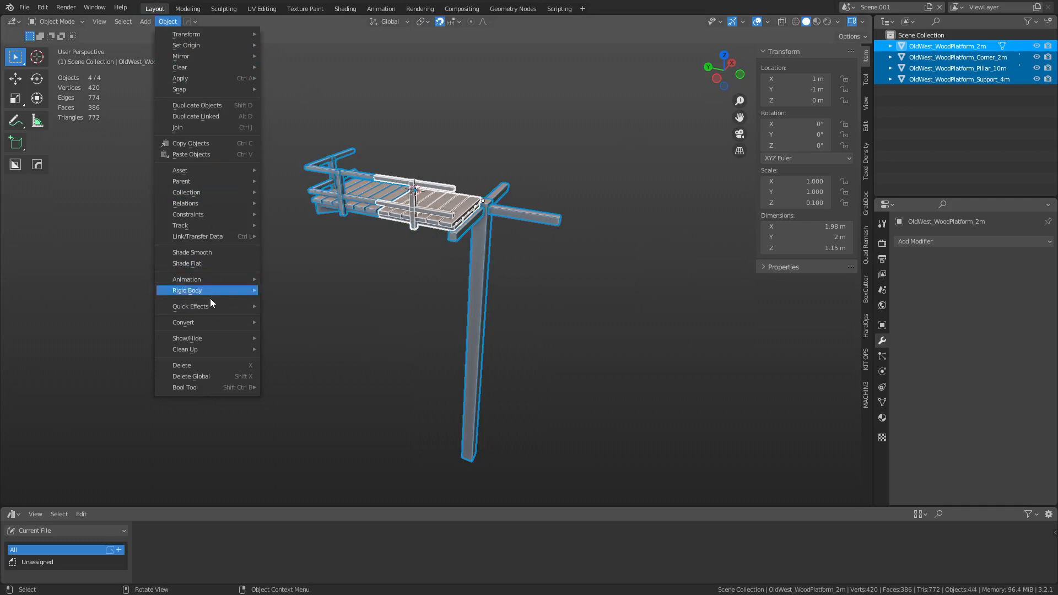
{"action": "mouse_move", "coordinate": [211, 306]}
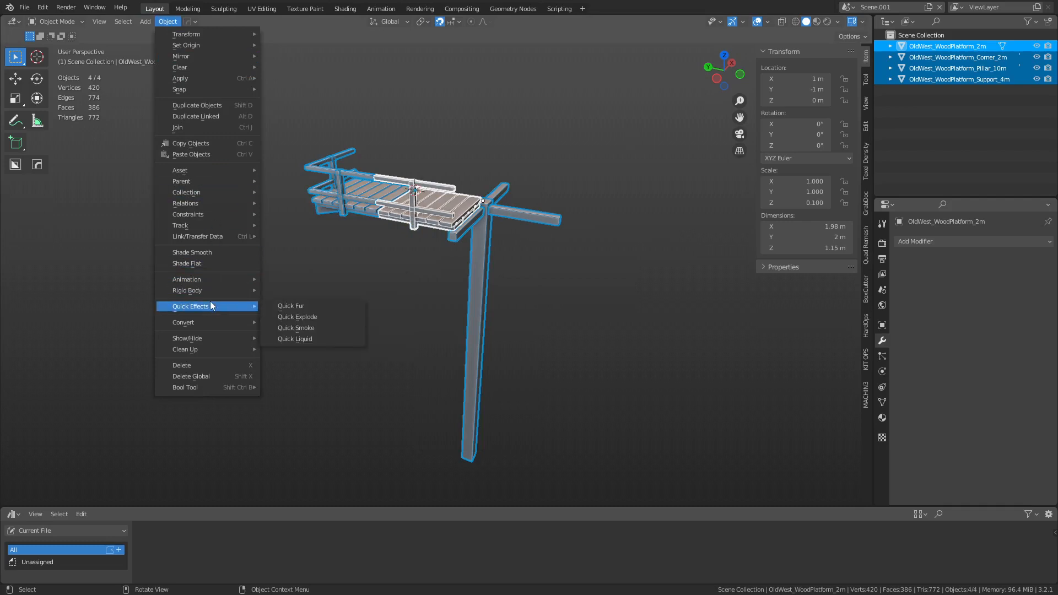
{"action": "mouse_move", "coordinate": [207, 287]}
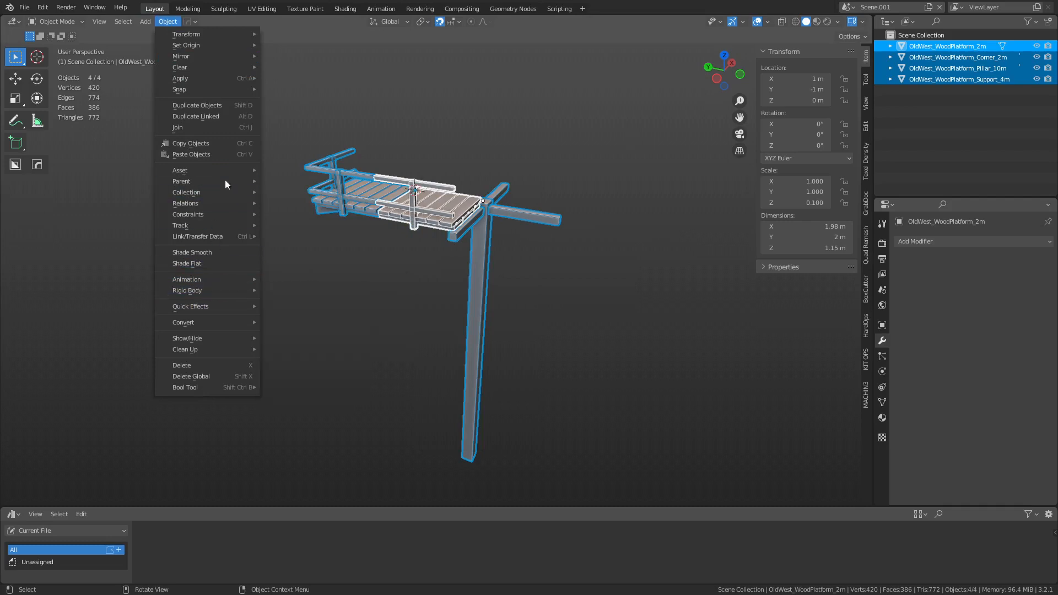
{"action": "mouse_move", "coordinate": [223, 168]}
{"action": "left_click", "coordinate": [304, 170]}
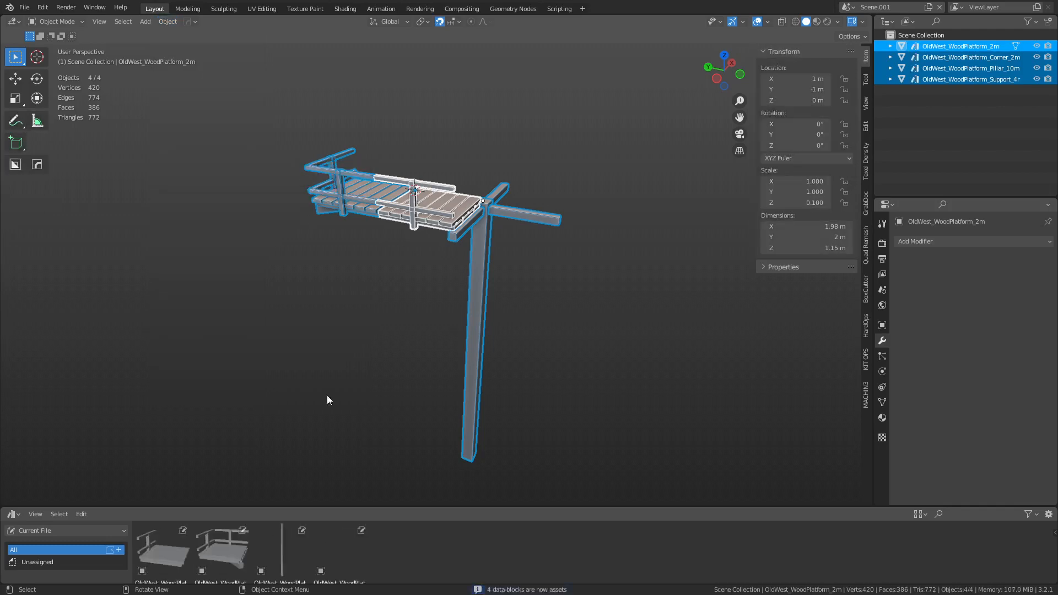
{"action": "left_click_drag", "start_coordinate": [329, 510], "coordinate": [330, 464]}
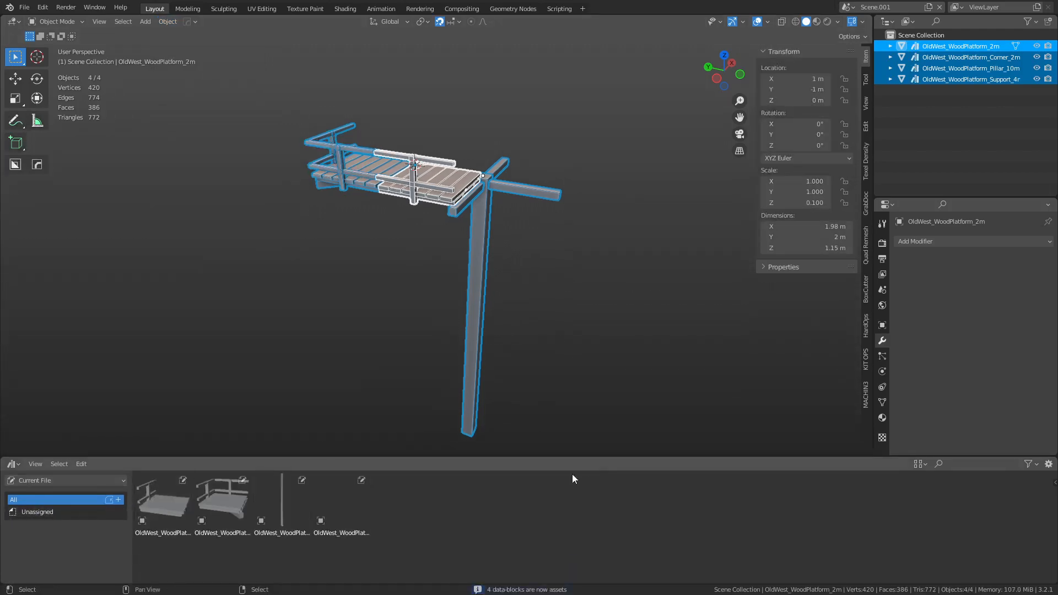
Step: Create a new empty scene and place the corner platform asset in it
{"action": "left_click", "coordinate": [613, 205]}
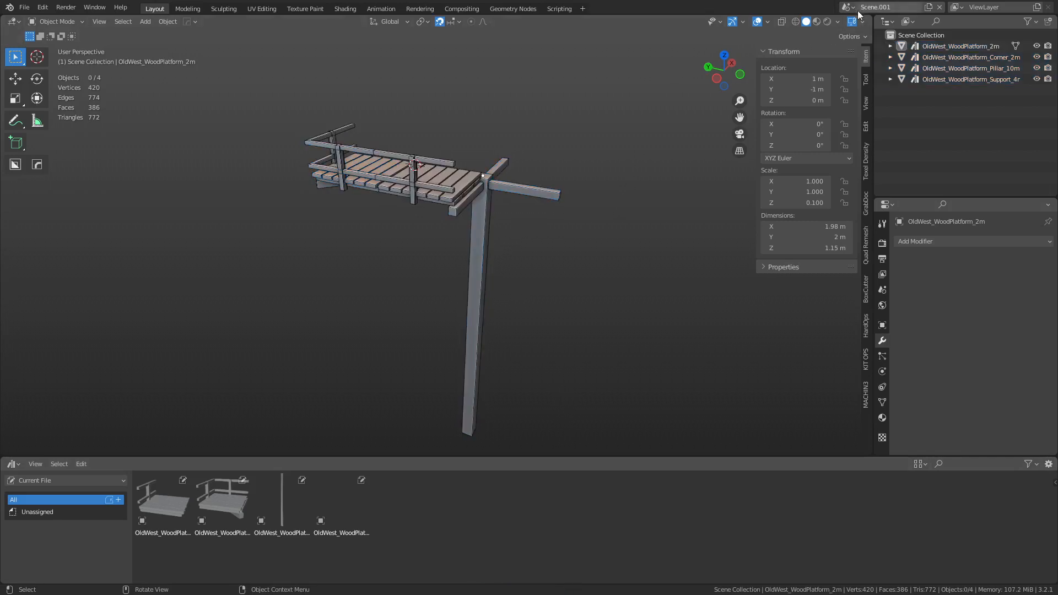
{"action": "left_click", "coordinate": [929, 8]}
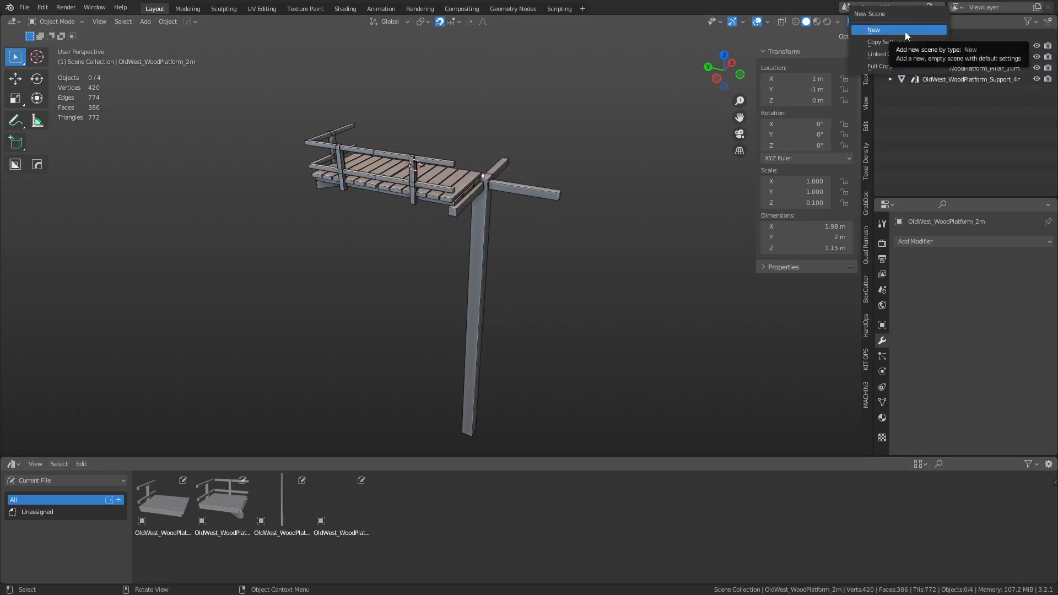
{"action": "left_click", "coordinate": [905, 32]}
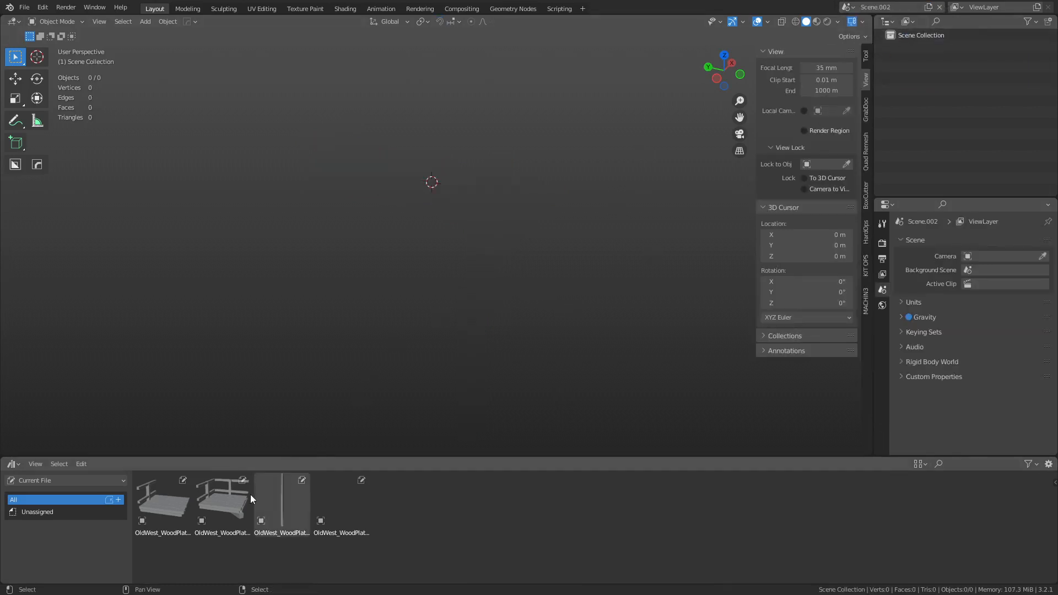
{"action": "left_click_drag", "start_coordinate": [242, 498], "coordinate": [386, 282]}
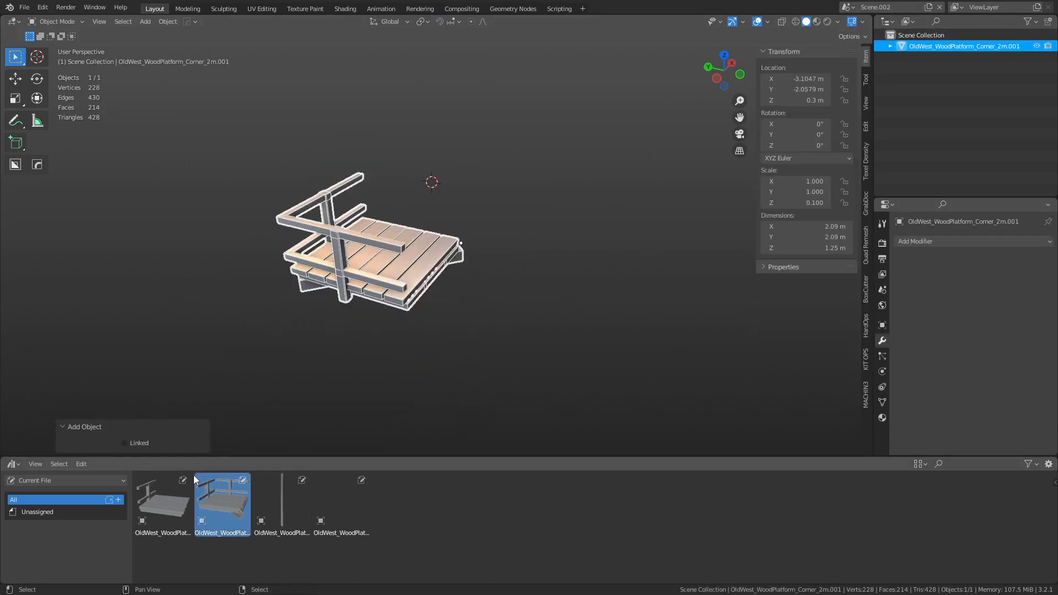
Step: Make the corner platform a linked copy and place linked copies of the 2 m platform, pillar and support assets in the scene
{"action": "left_click", "coordinate": [131, 445]}
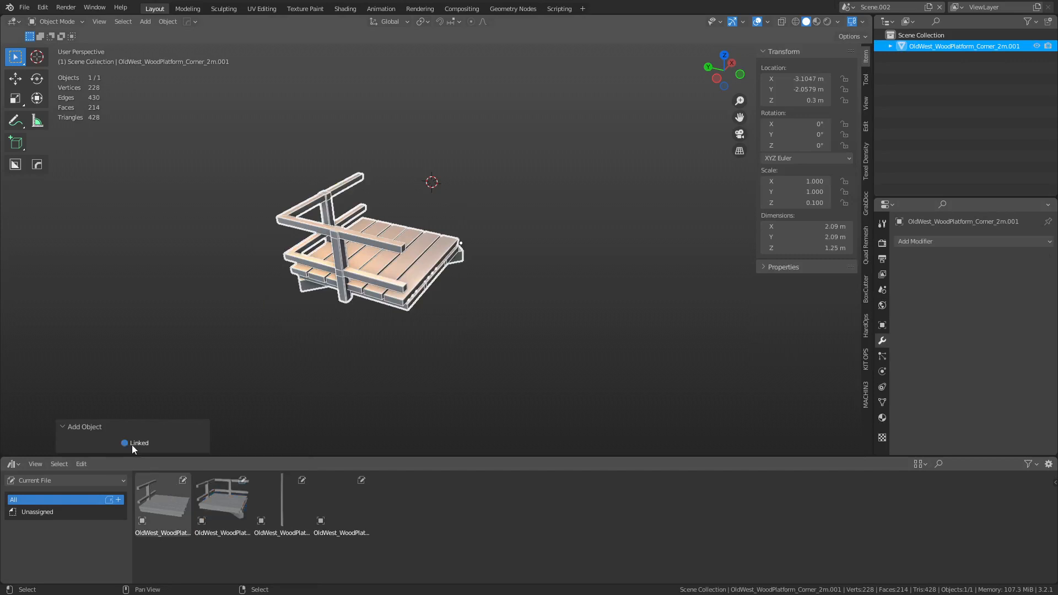
{"action": "left_click_drag", "start_coordinate": [164, 480], "coordinate": [170, 398]}
{"action": "left_click_drag", "start_coordinate": [295, 508], "coordinate": [435, 440]}
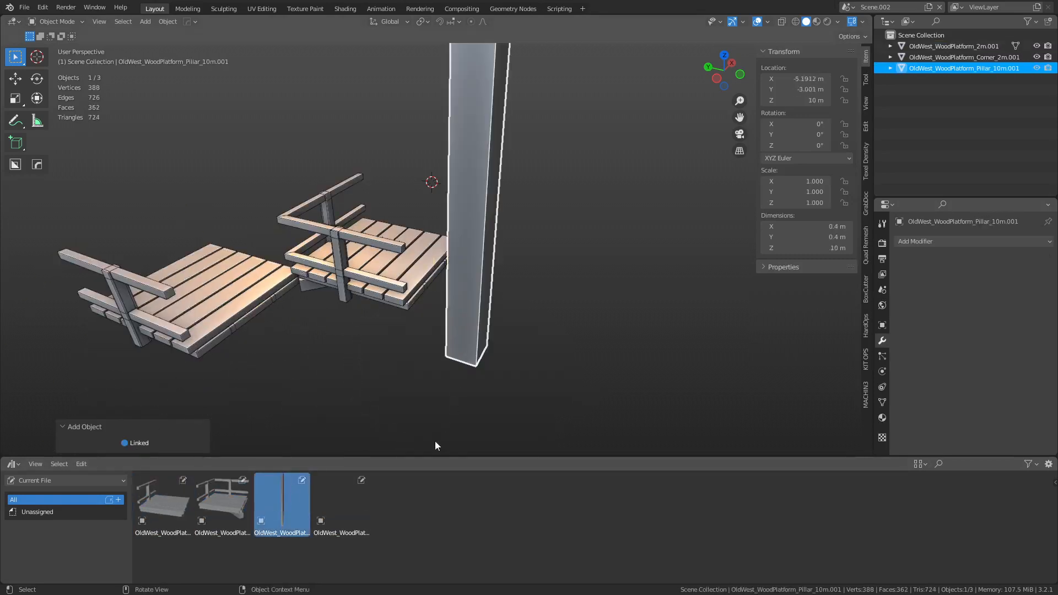
{"action": "left_click_drag", "start_coordinate": [341, 504], "coordinate": [382, 364]}
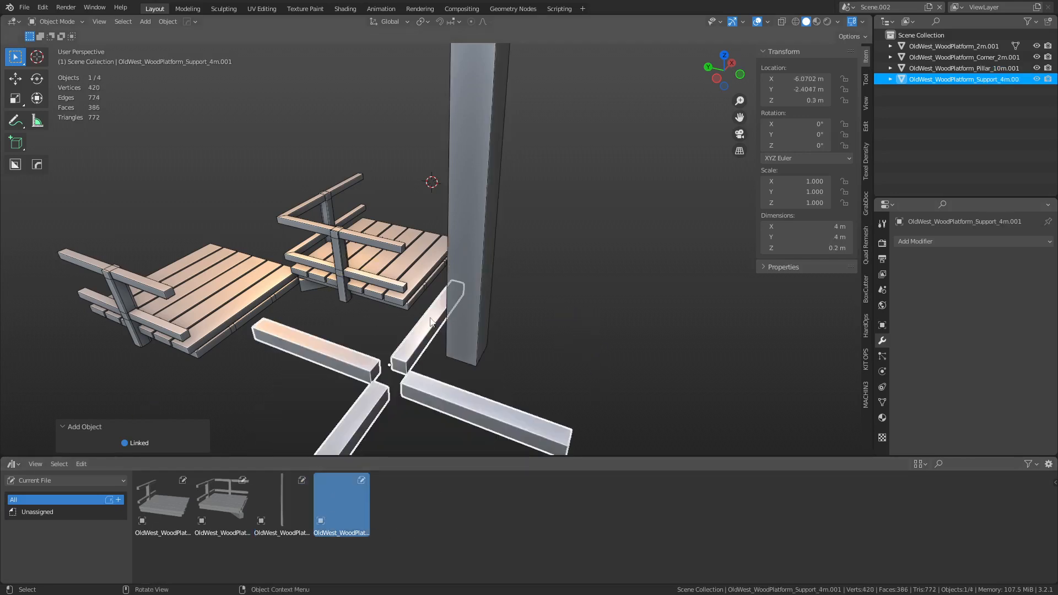
Step: Turn on snapping and move the corner platform to X 0 m, Y -2 m, Z 0 m in the top view
{"action": "scroll", "coordinate": [437, 309], "scroll_direction": "down", "scroll_amount": 5}
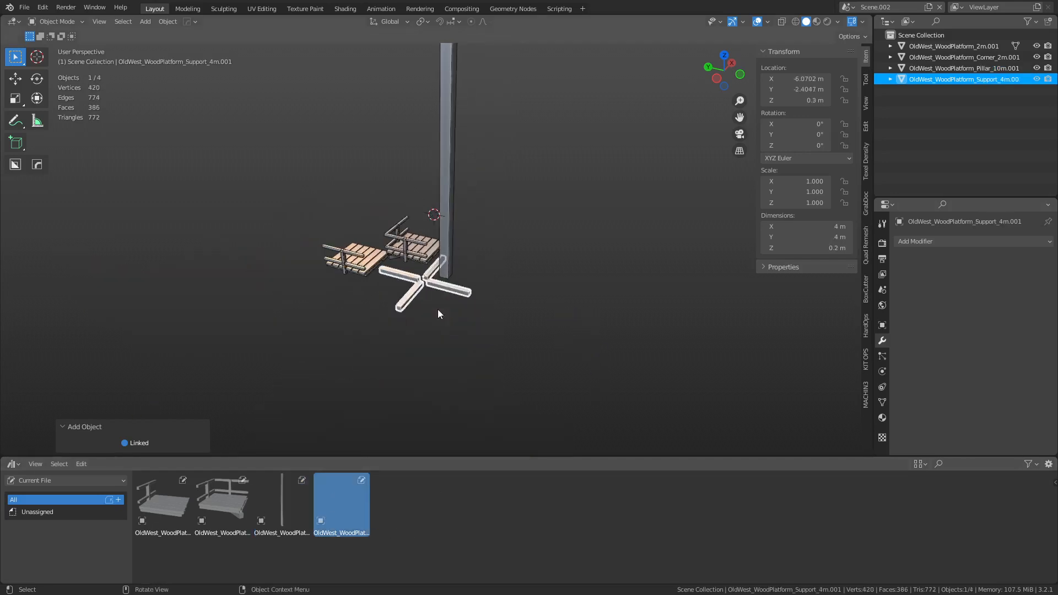
{"action": "left_click", "coordinate": [394, 253]}
{"action": "middle_click_drag", "start_coordinate": [394, 252], "coordinate": [473, 246]}
{"action": "middle_click_drag", "start_coordinate": [531, 171], "coordinate": [489, 279], "text": "shift"}
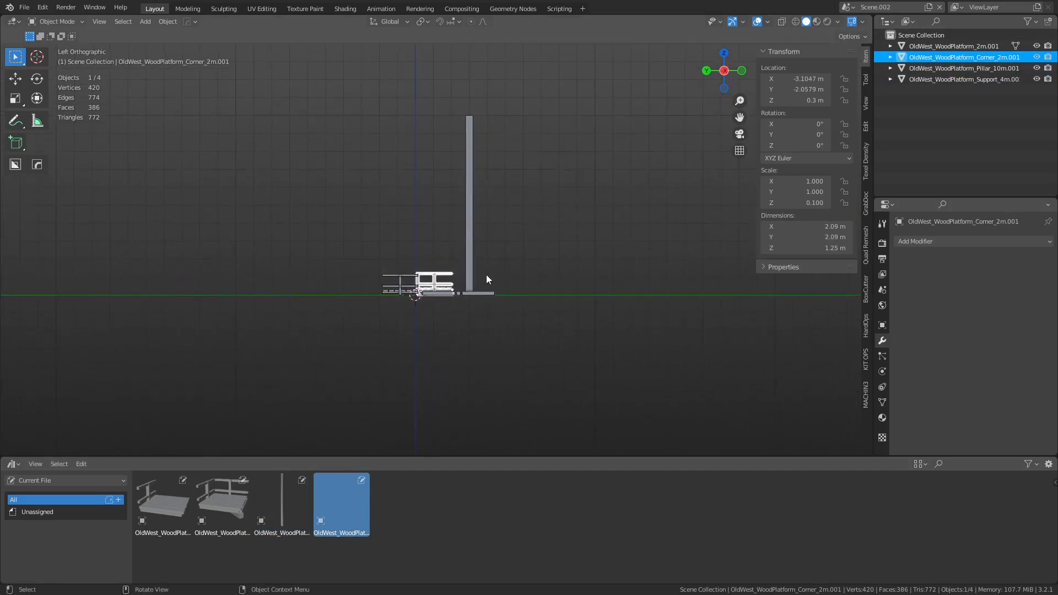
{"action": "key", "text": "g"}
{"action": "key", "text": "Escape"}
{"action": "left_click", "coordinate": [439, 22]}
{"action": "left_click", "coordinate": [452, 22]}
{"action": "middle_click_drag", "start_coordinate": [441, 296], "coordinate": [435, 333]}
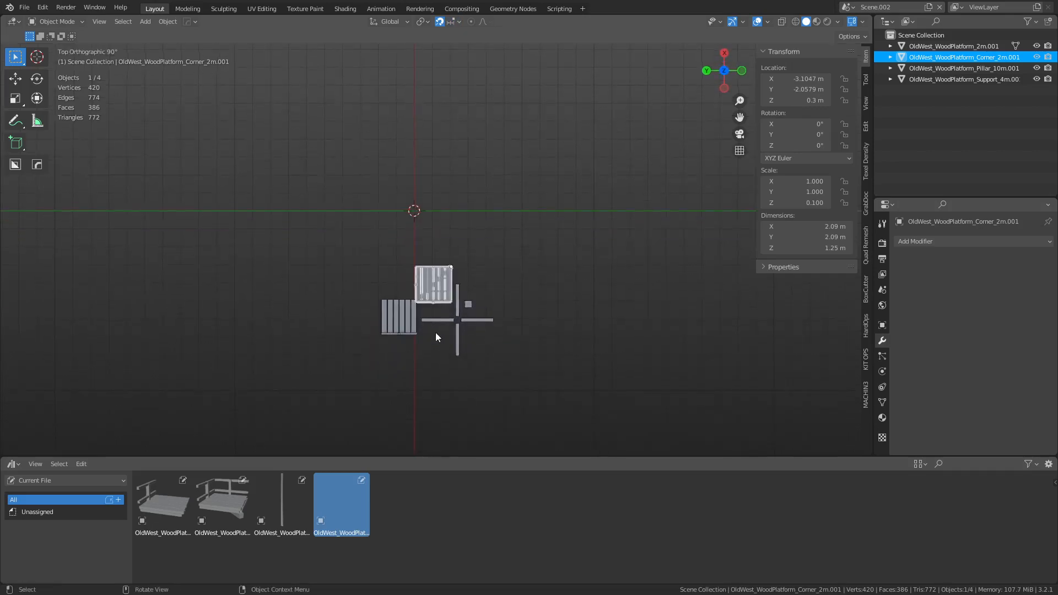
{"action": "key", "text": "g"}
{"action": "left_click", "coordinate": [437, 262]}
{"action": "left_click", "coordinate": [538, 269]}
Step: Rotate the 2 m platform to -90° about Z and snap it against the corner platform at X 0 m, Y -2 m, Z 0 m
{"action": "middle_click_drag", "start_coordinate": [538, 270], "coordinate": [428, 313]}
{"action": "left_click", "coordinate": [410, 313]}
{"action": "key", "text": "g"}
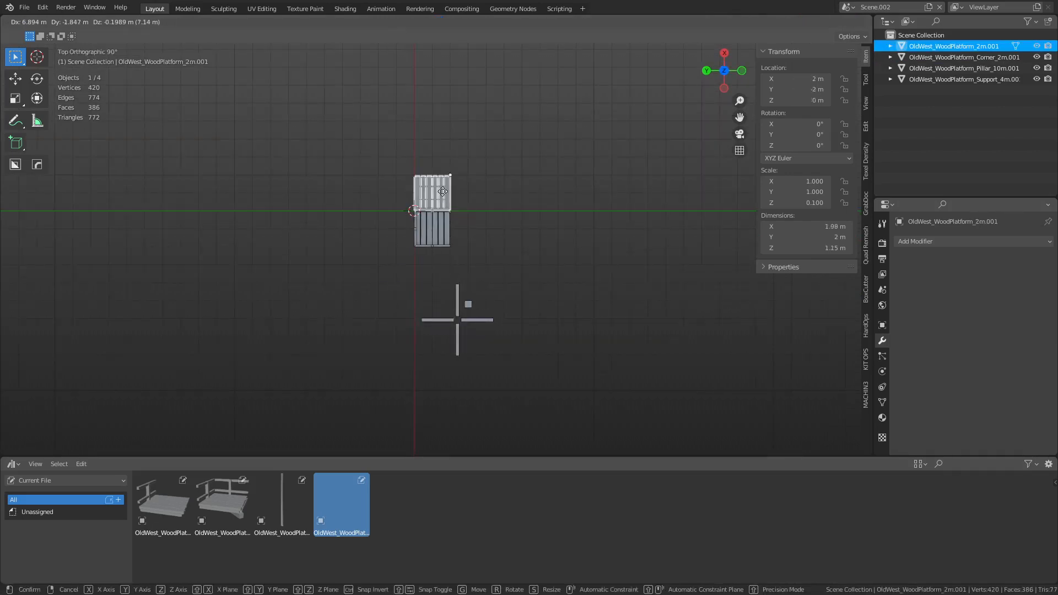
{"action": "left_click", "coordinate": [443, 185]}
{"action": "key", "text": "r"}
{"action": "left_click", "coordinate": [445, 229]}
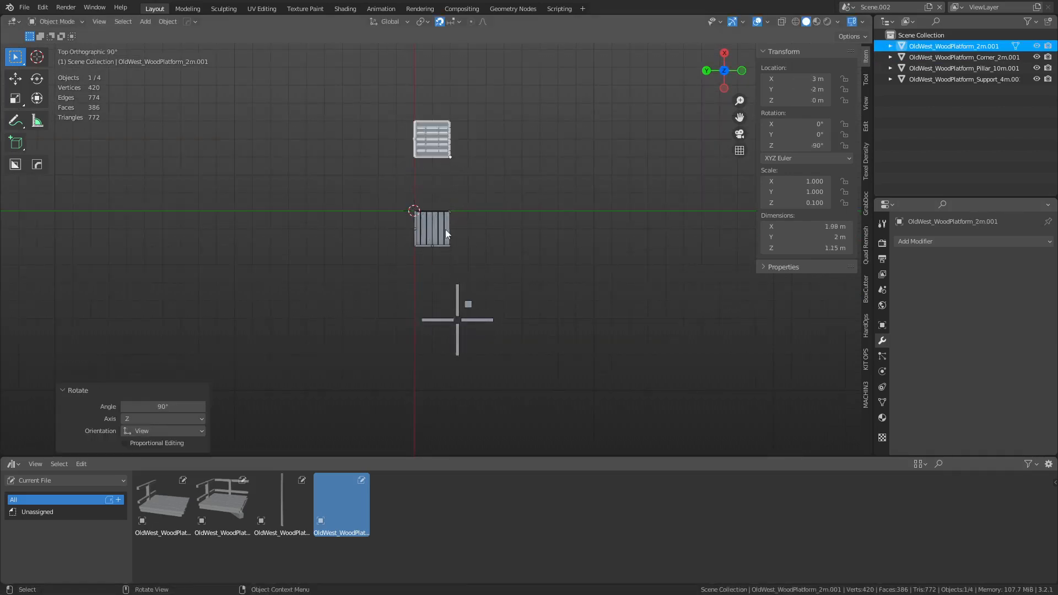
{"action": "key", "text": "g"}
{"action": "left_click", "coordinate": [446, 273]}
{"action": "left_click", "coordinate": [441, 231]}
{"action": "left_click", "coordinate": [440, 197]}
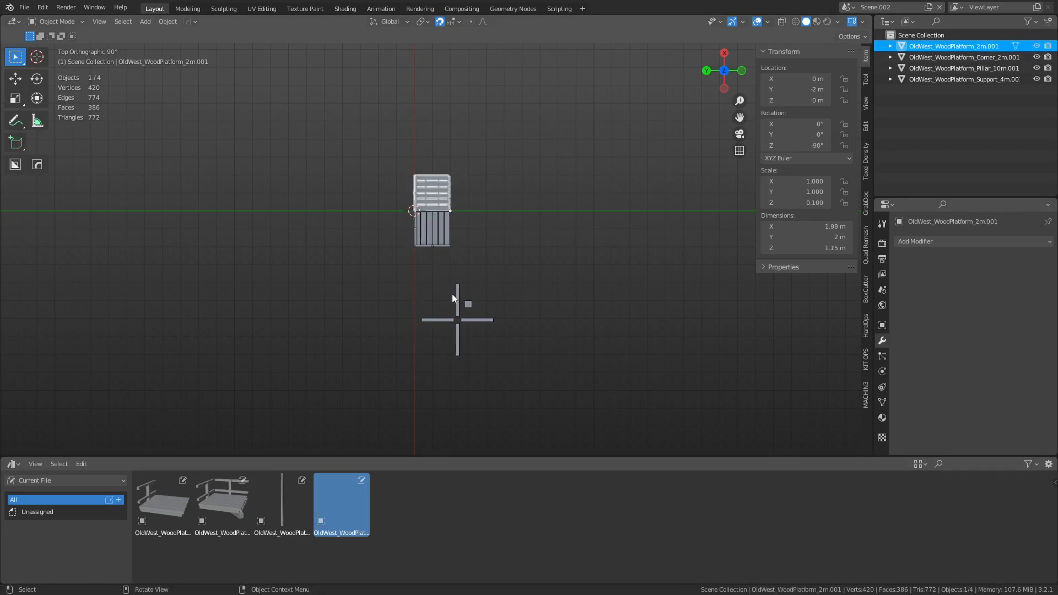
Step: Duplicate the 2 m platform, set the copy's Z rotation to 0° and snap it beside the corner platform at X 0 m, Y -4 m
{"action": "key", "text": "r"}
{"action": "right_click", "coordinate": [505, 271]}
{"action": "key", "text": "shift+d"}
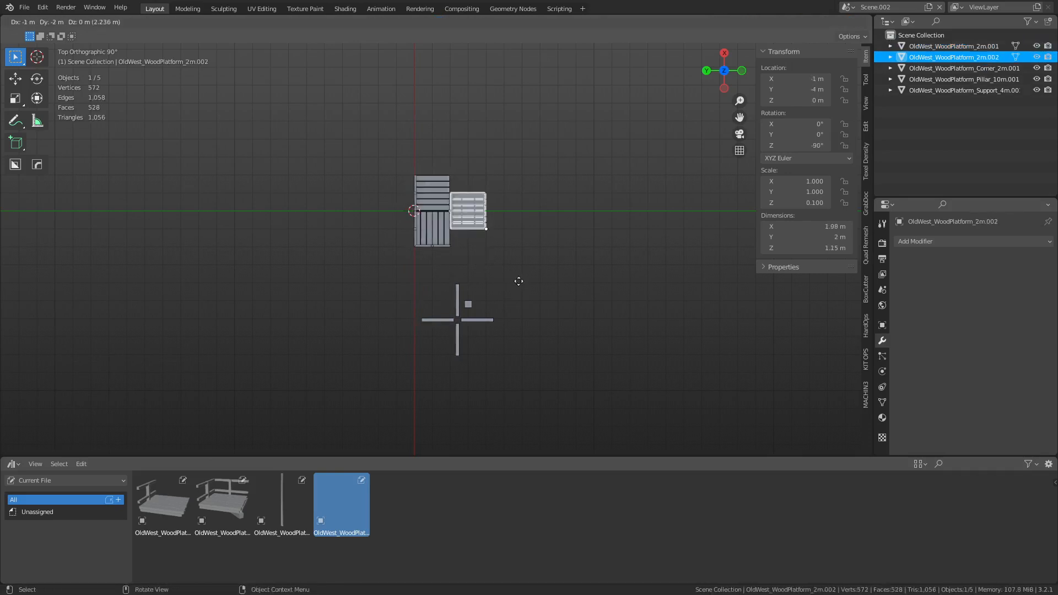
{"action": "left_click", "coordinate": [528, 297]}
{"action": "key", "text": "r"}
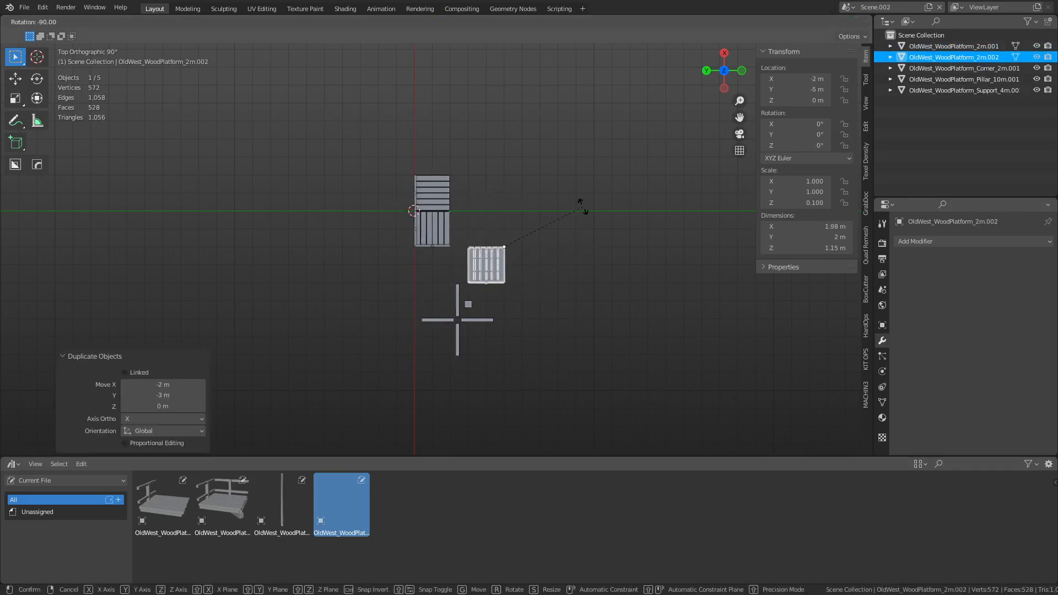
{"action": "left_click", "coordinate": [583, 205]}
{"action": "key", "text": "g"}
{"action": "left_click", "coordinate": [508, 242]}
{"action": "key", "text": "ctrl+Tab"}
{"action": "left_click", "coordinate": [441, 251]}
{"action": "left_click", "coordinate": [362, 305]}
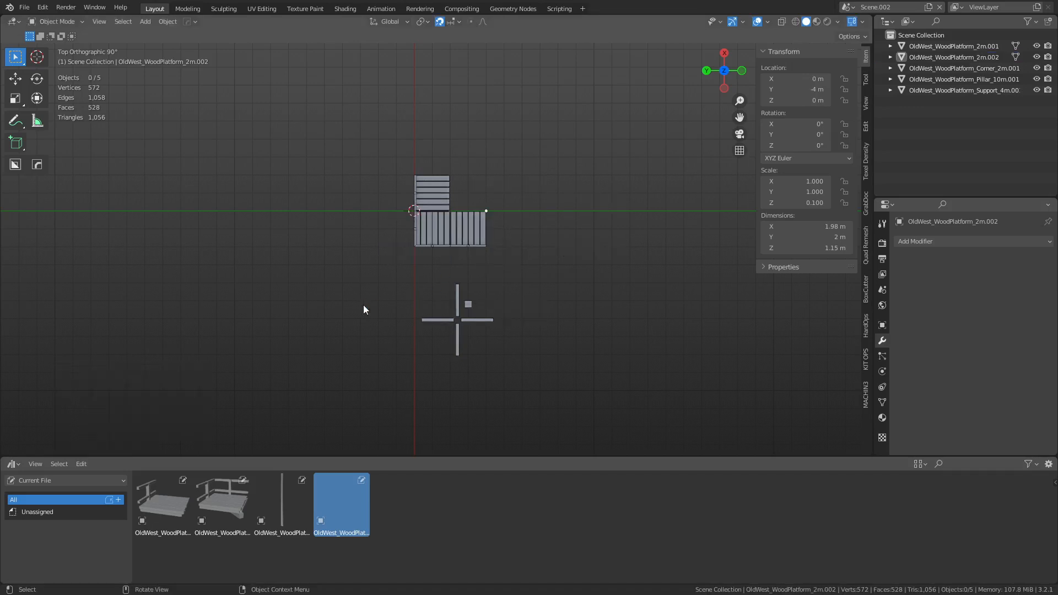
Step: Switch to Scene.001 and duplicate the 2 m platform -2 m along the Y axis
{"action": "mouse_move", "coordinate": [480, 335]}
{"action": "middle_mouse_down"}
{"action": "mouse_move", "coordinate": [498, 235]}
{"action": "mouse_move", "coordinate": [486, 323]}
{"action": "middle_mouse_up"}
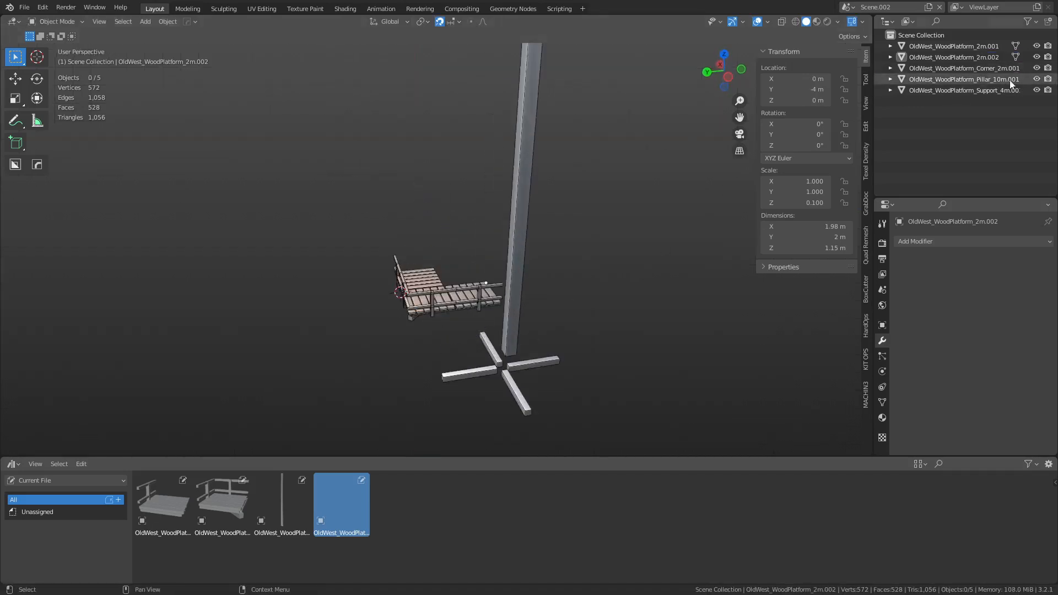
{"action": "left_click", "coordinate": [849, 6]}
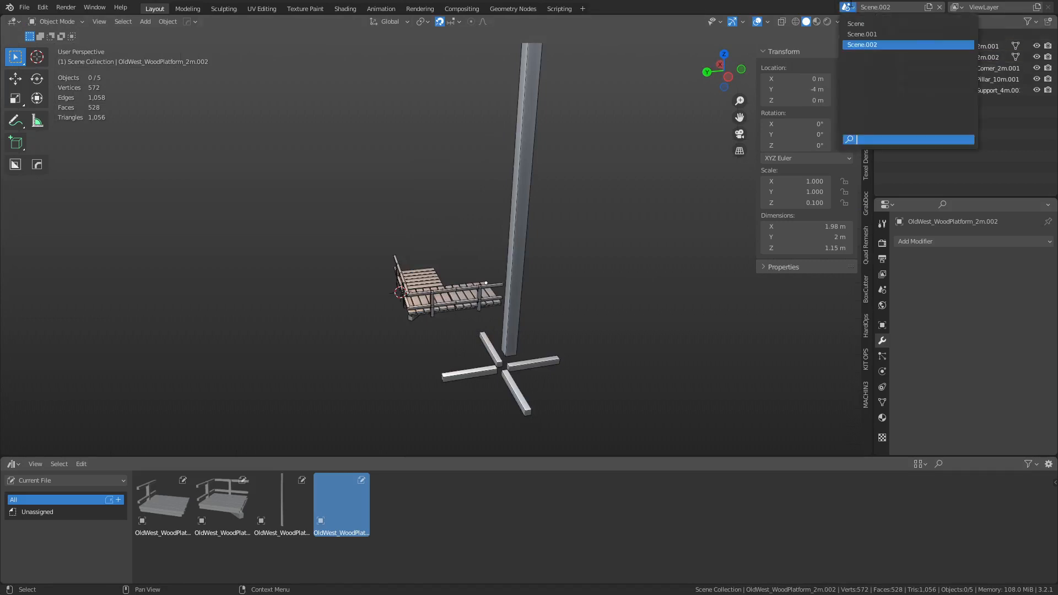
{"action": "left_click", "coordinate": [861, 34]}
{"action": "key", "text": "ctrl+KP_3"}
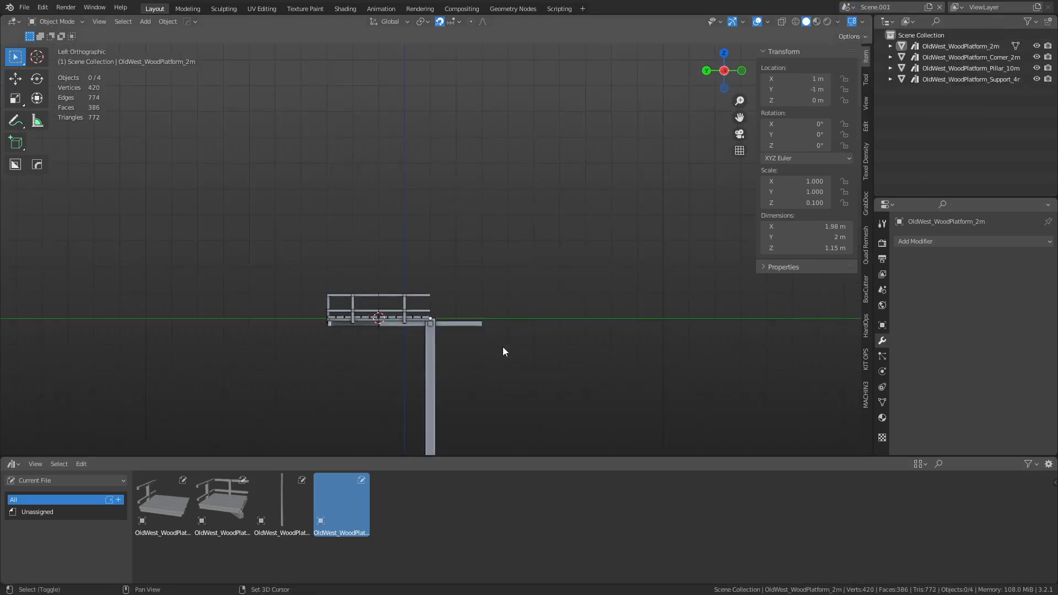
{"action": "middle_click_drag", "start_coordinate": [502, 346], "coordinate": [512, 175], "text": "shift"}
{"action": "left_click", "coordinate": [431, 148]}
{"action": "middle_click_drag", "start_coordinate": [430, 144], "coordinate": [472, 250]}
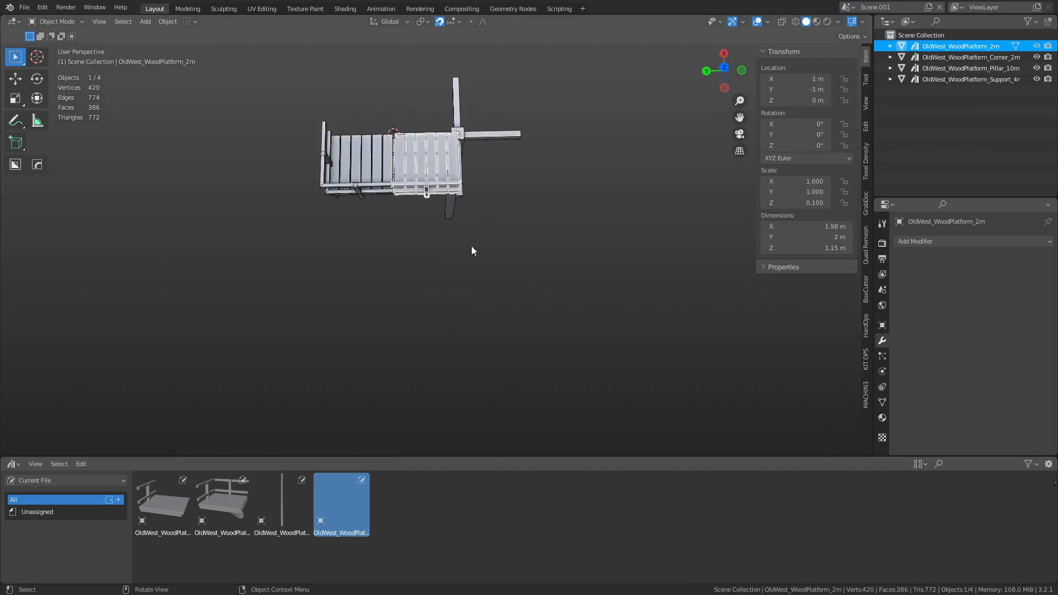
{"action": "key", "text": "shift+d"}
{"action": "key", "text": "y"}
{"action": "left_click", "coordinate": [540, 244]}
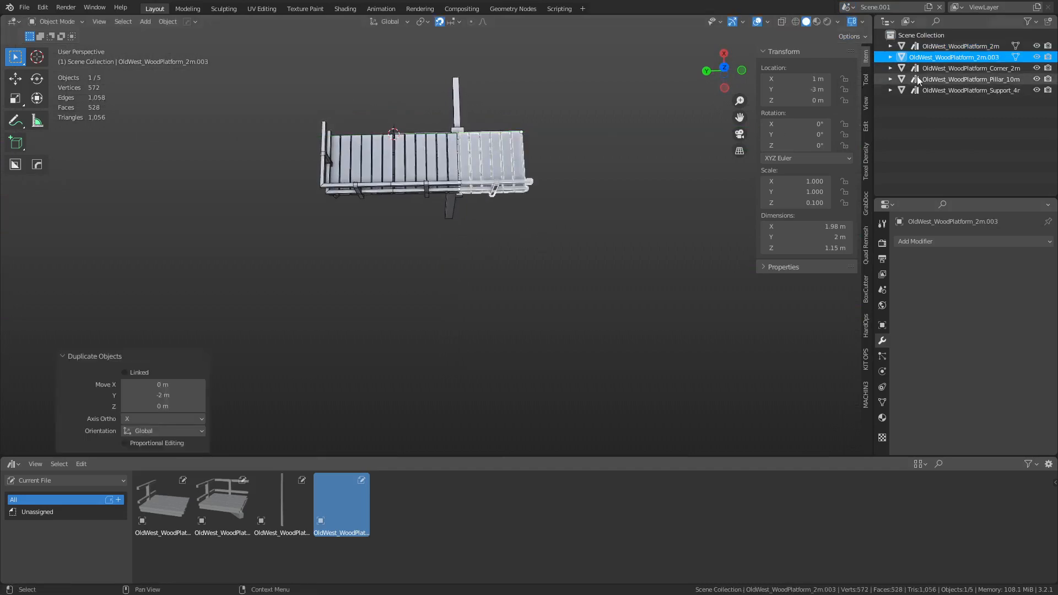
Step: Rename the duplicated platform as OldWest_WoodPlatform_A02
{"action": "double_click", "coordinate": [956, 57]}
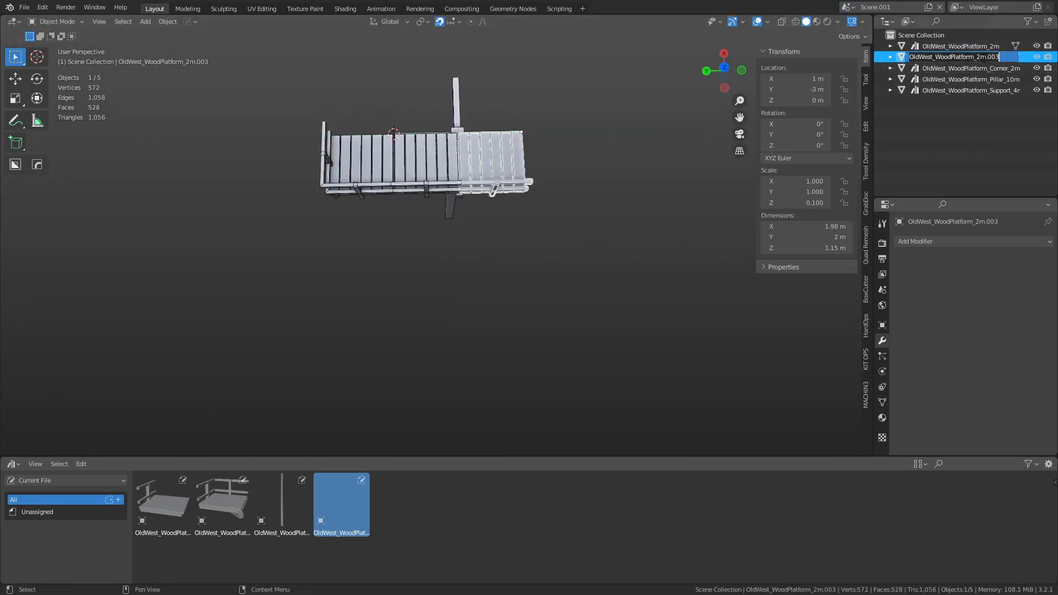
{"action": "left_click_drag", "start_coordinate": [989, 58], "coordinate": [1043, 53]}
{"action": "key", "text": "BackSpace"}
{"action": "key", "text": "BackSpace"}
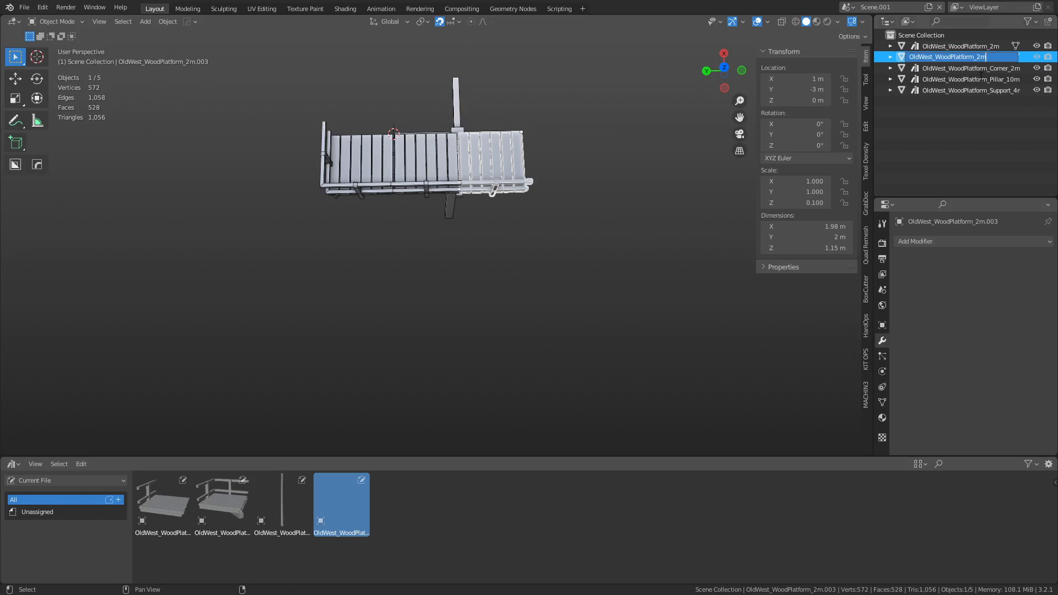
{"action": "type", "text": "_"}
{"action": "key", "text": "Left"}
{"action": "key", "text": "Left"}
{"action": "key", "text": "Left"}
{"action": "type", "text": "A02"}
{"action": "type", "text": "_"}
{"action": "key", "text": "BackSpace"}
{"action": "key", "text": "BackSpace"}
{"action": "key", "text": "BackSpace"}
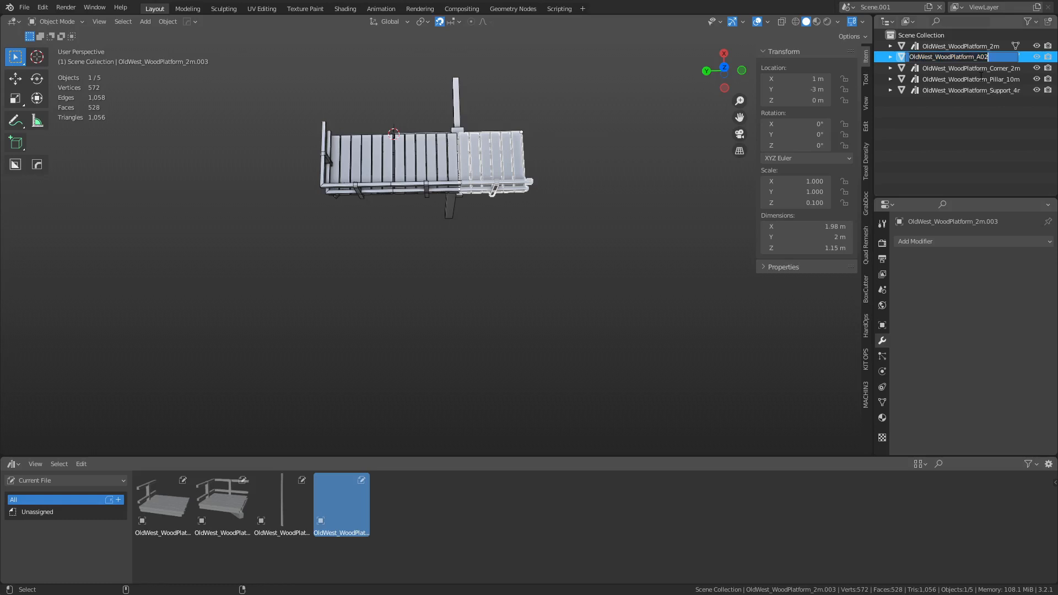
{"action": "left_click", "coordinate": [974, 57]}
Step: Rename the original 2 m platform as OldWest_WoodPlatform_A01
{"action": "left_click", "coordinate": [980, 46]}
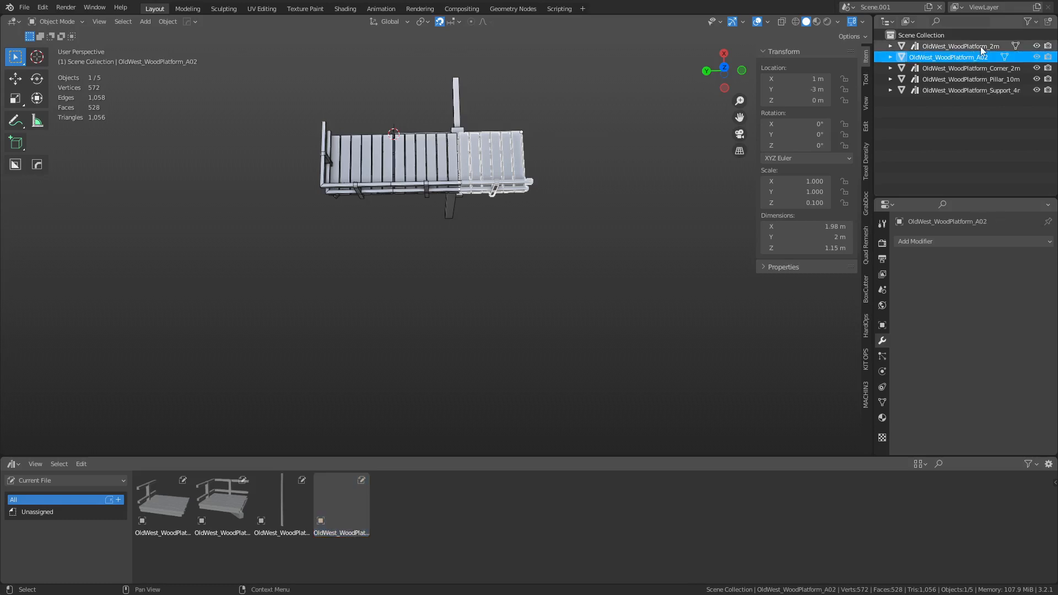
{"action": "double_click", "coordinate": [980, 46]}
{"action": "type", "text": "OldWest_WoodPlatform_A02"}
{"action": "key", "text": "BackSpace"}
{"action": "type", "text": "1"}
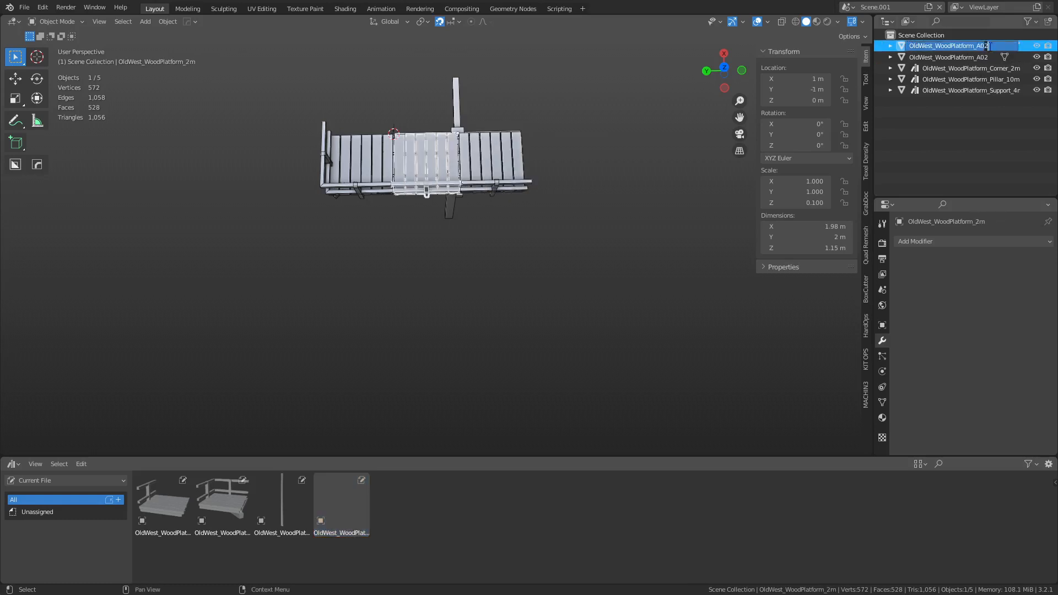
{"action": "key", "text": "Return"}
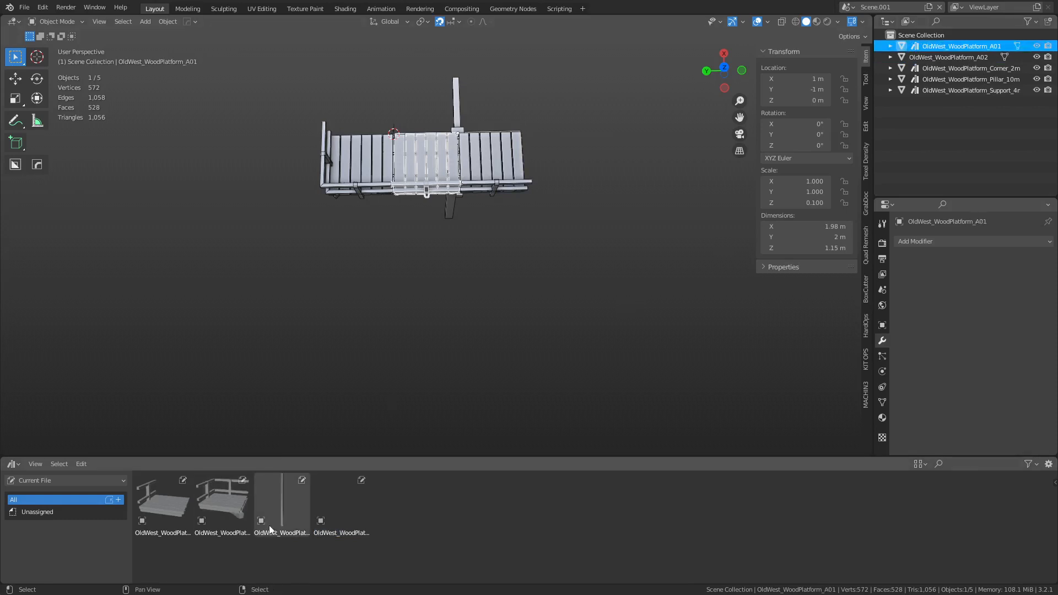
Step: Mark the OldWest_WoodPlatform_A02 object as an asset
{"action": "left_click", "coordinate": [931, 57]}
{"action": "right_click", "coordinate": [933, 59]}
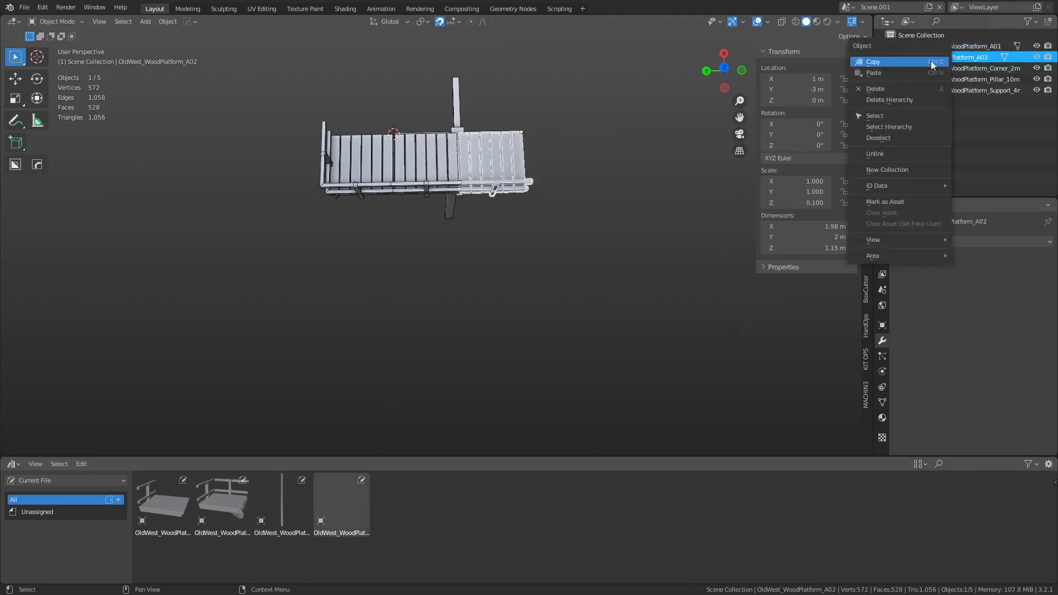
{"action": "left_click", "coordinate": [914, 203]}
{"action": "key", "text": "ctrl+Tab"}
{"action": "left_click", "coordinate": [555, 266]}
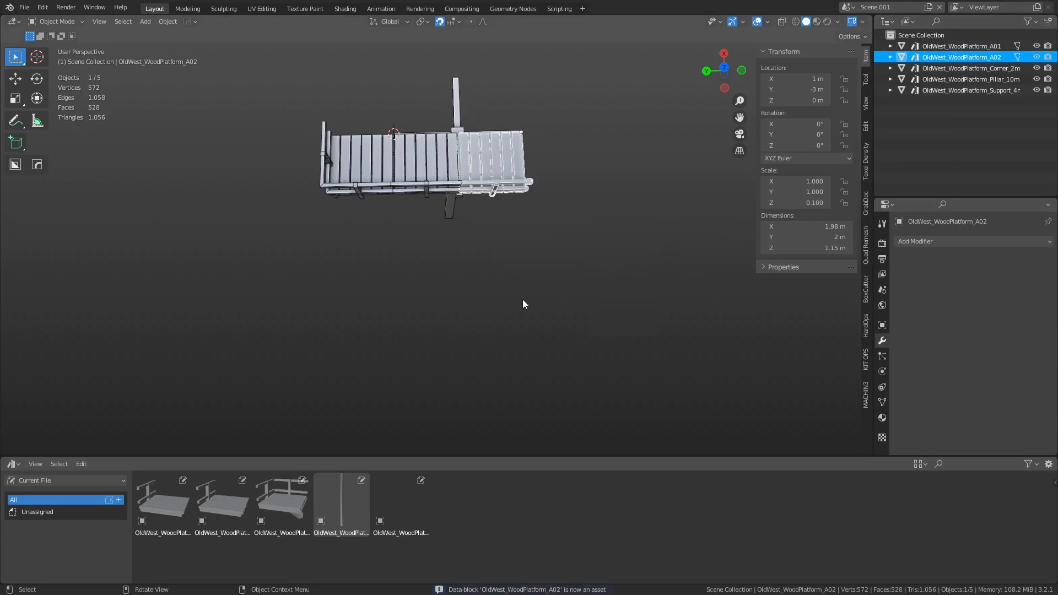
{"action": "left_click", "coordinate": [522, 299]}
Step: Switch to Scene.002 and examine how the platforms, pillar and support sit relative to one another
{"action": "left_click", "coordinate": [846, 7]}
{"action": "left_click", "coordinate": [860, 44]}
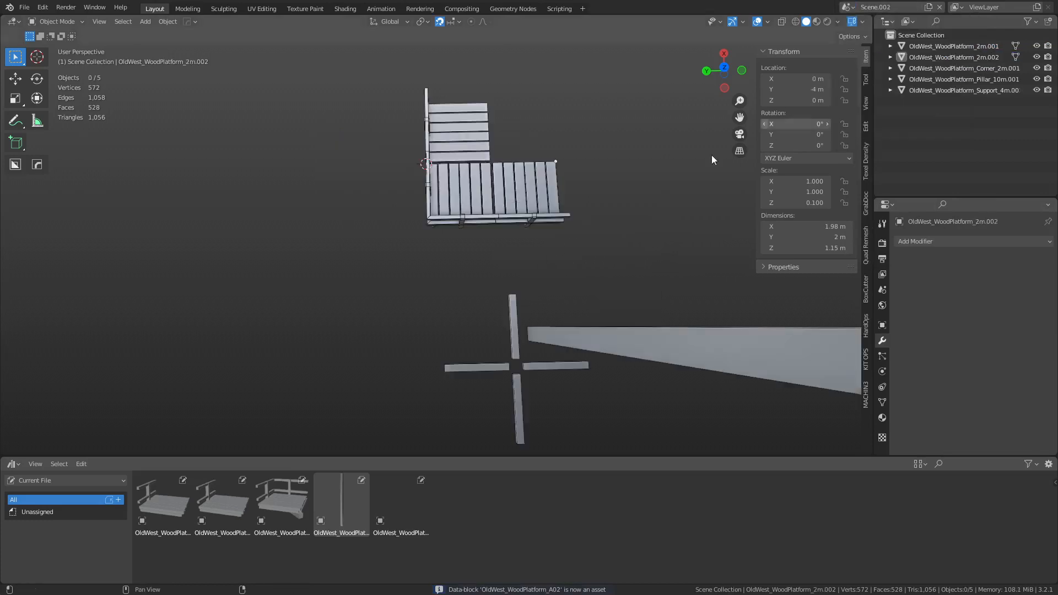
{"action": "scroll", "coordinate": [547, 273], "scroll_direction": "down", "scroll_amount": 3}
{"action": "middle_click_drag", "start_coordinate": [503, 300], "coordinate": [530, 279]}
{"action": "scroll", "coordinate": [529, 280], "scroll_direction": "up", "scroll_amount": 2}
{"action": "left_click", "coordinate": [600, 286]}
{"action": "middle_click_drag", "start_coordinate": [642, 210], "coordinate": [550, 143]}
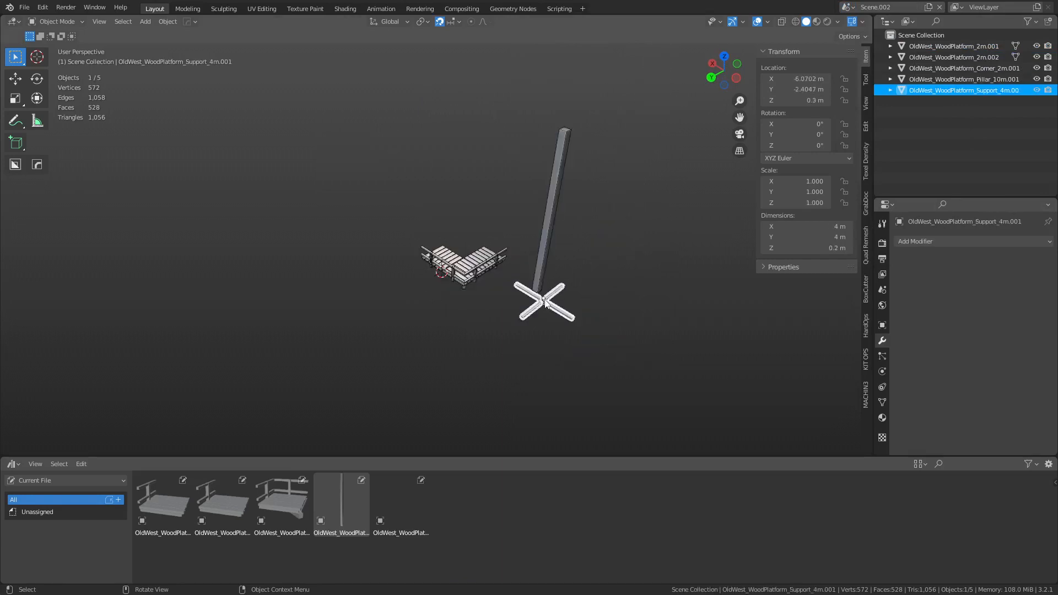
{"action": "middle_click_drag", "start_coordinate": [561, 318], "coordinate": [608, 260]}
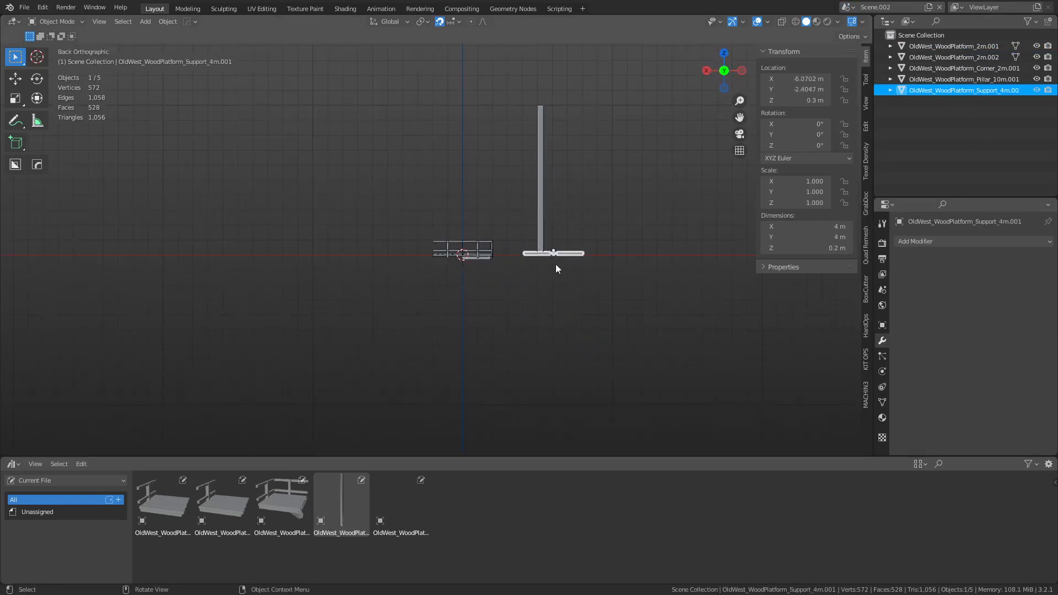
{"action": "scroll", "coordinate": [556, 264], "scroll_direction": "up", "scroll_amount": 5}
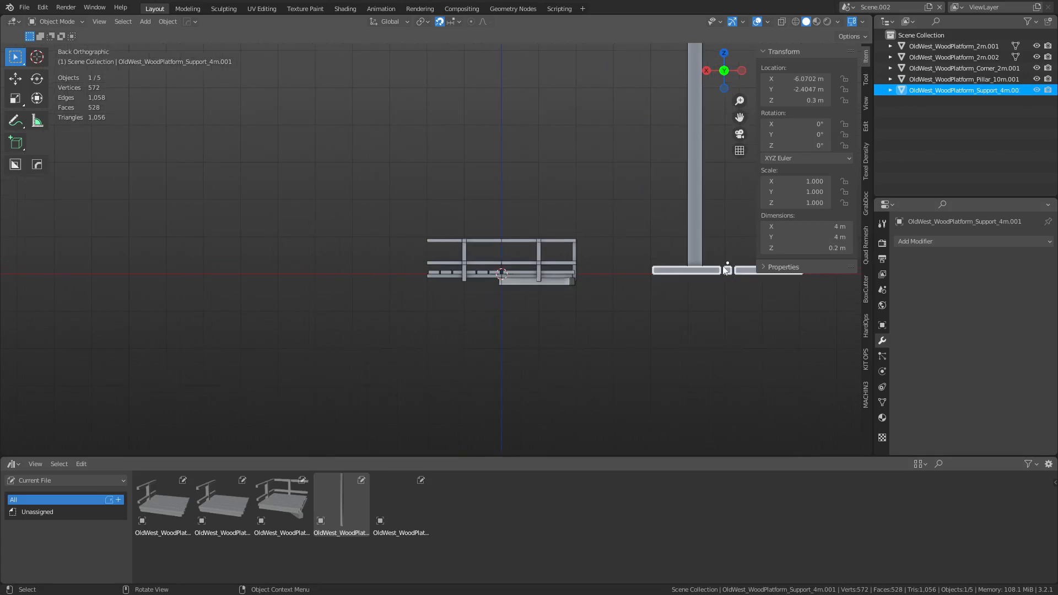
{"action": "middle_click_drag", "start_coordinate": [601, 252], "coordinate": [523, 329]}
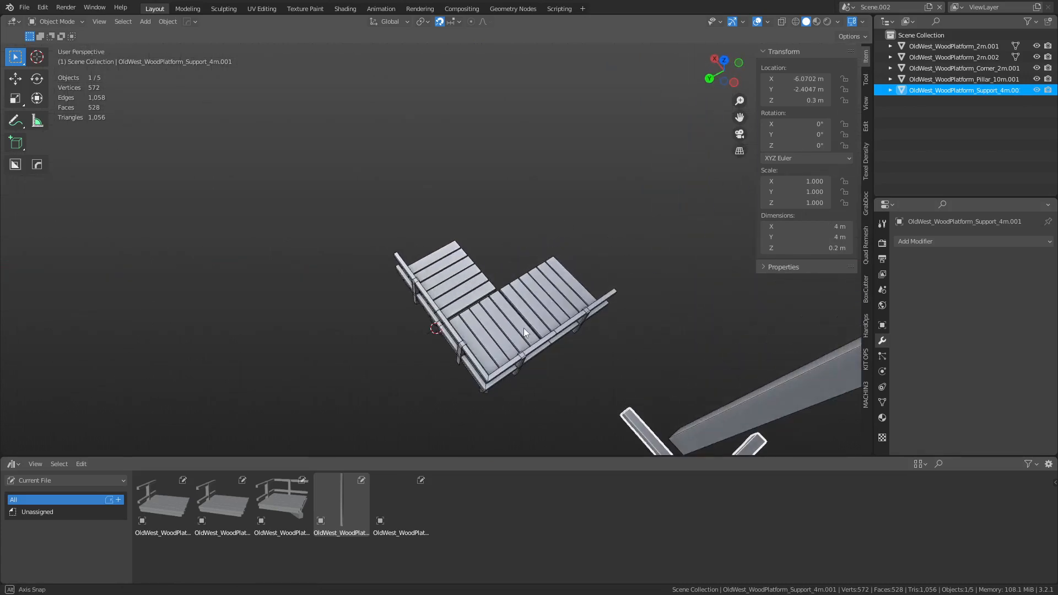
{"action": "left_click", "coordinate": [491, 326]}
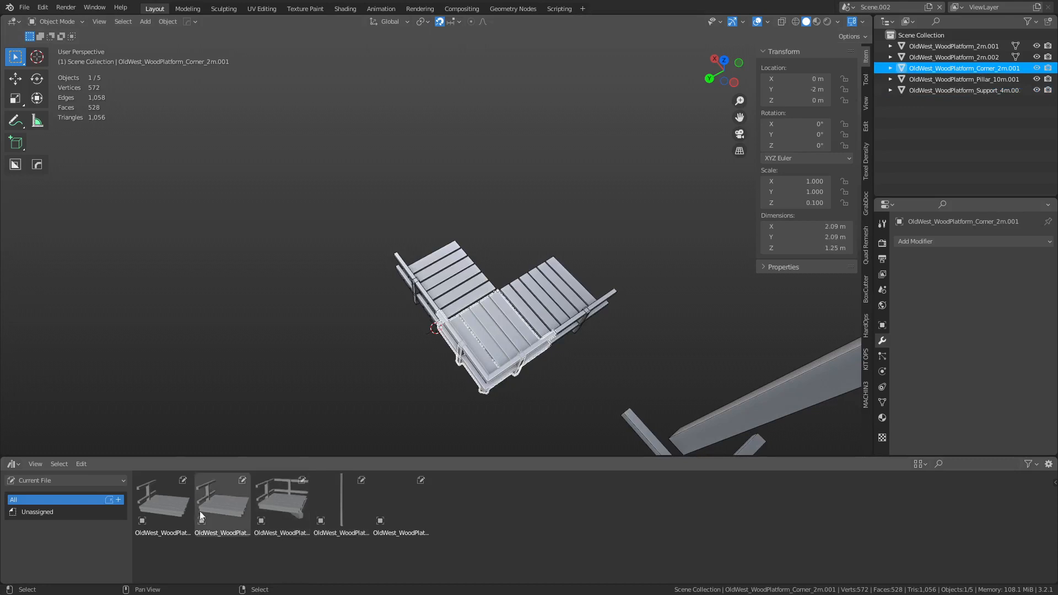
Step: Try placing the support and OldWest_WoodPlatform_A02 assets beside the assembled platforms, and delete each placed copy
{"action": "left_click_drag", "start_coordinate": [388, 507], "coordinate": [345, 353]}
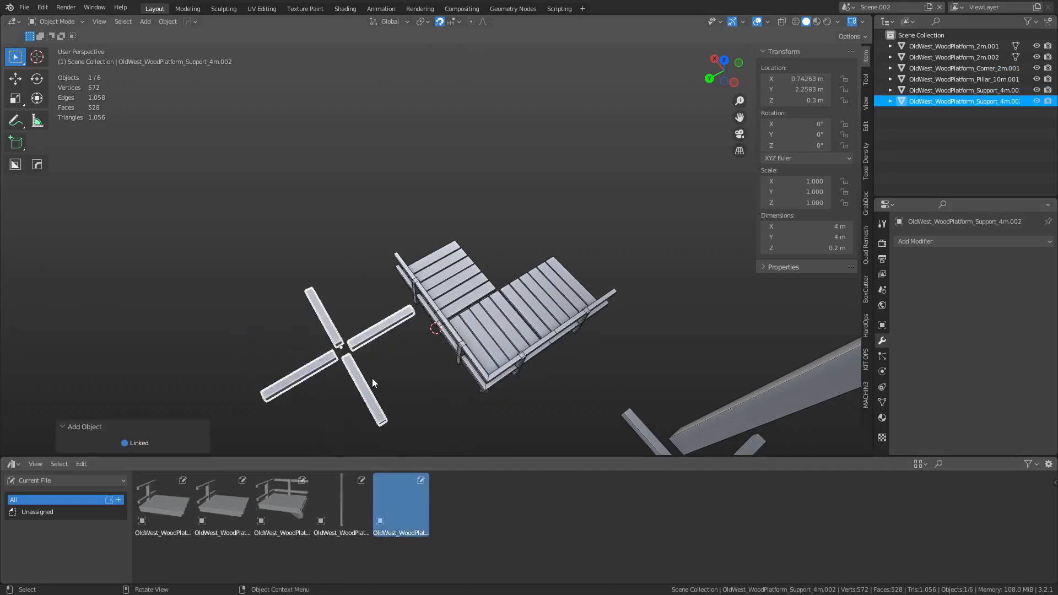
{"action": "key", "text": "x"}
{"action": "left_click", "coordinate": [352, 374]}
{"action": "left_click_drag", "start_coordinate": [216, 511], "coordinate": [335, 369]}
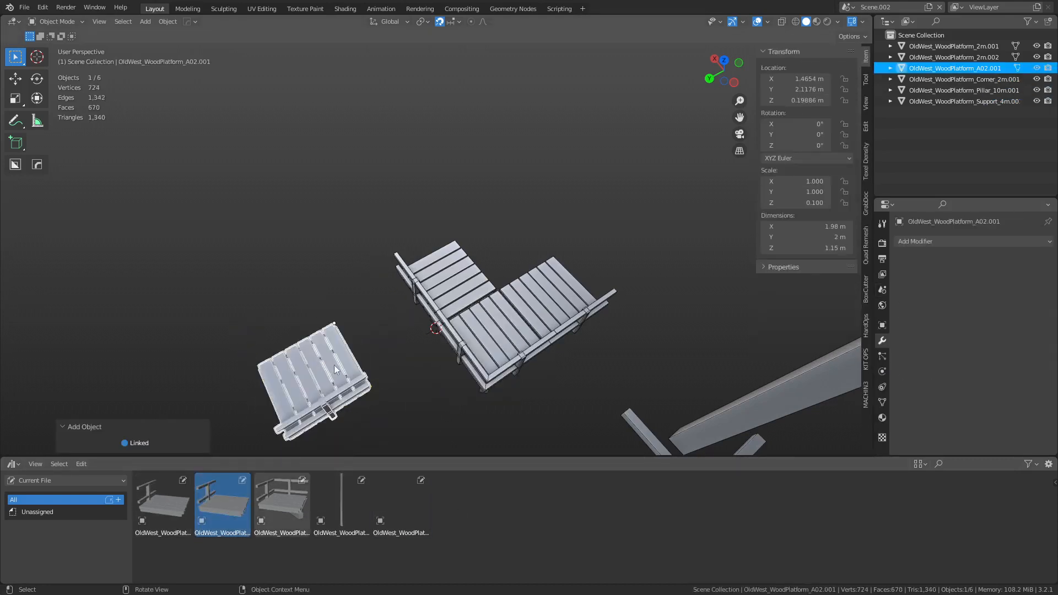
{"action": "key", "text": "x"}
{"action": "left_click", "coordinate": [336, 361]}
Step: In Scene.001, delete the railing beams and their post from OldWest_WoodPlatform_A02, keeping only the deck
{"action": "left_click", "coordinate": [845, 8]}
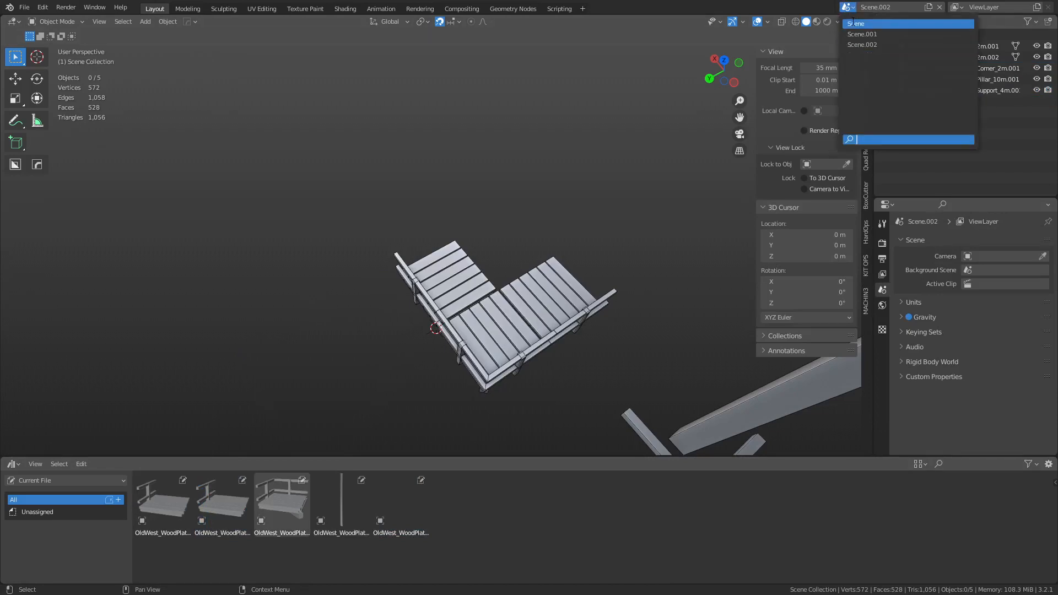
{"action": "left_click", "coordinate": [882, 34]}
{"action": "key", "text": "Tab"}
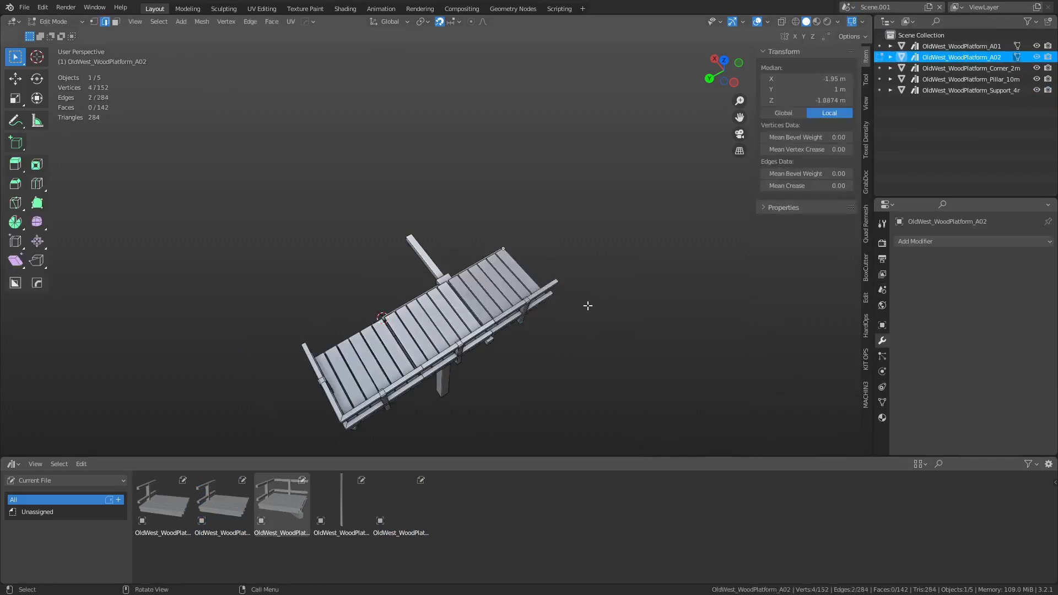
{"action": "middle_click_drag", "start_coordinate": [588, 305], "coordinate": [558, 252]}
{"action": "key", "text": "3"}
{"action": "scroll", "coordinate": [557, 253], "scroll_direction": "up", "scroll_amount": 4}
{"action": "left_click", "coordinate": [659, 334]}
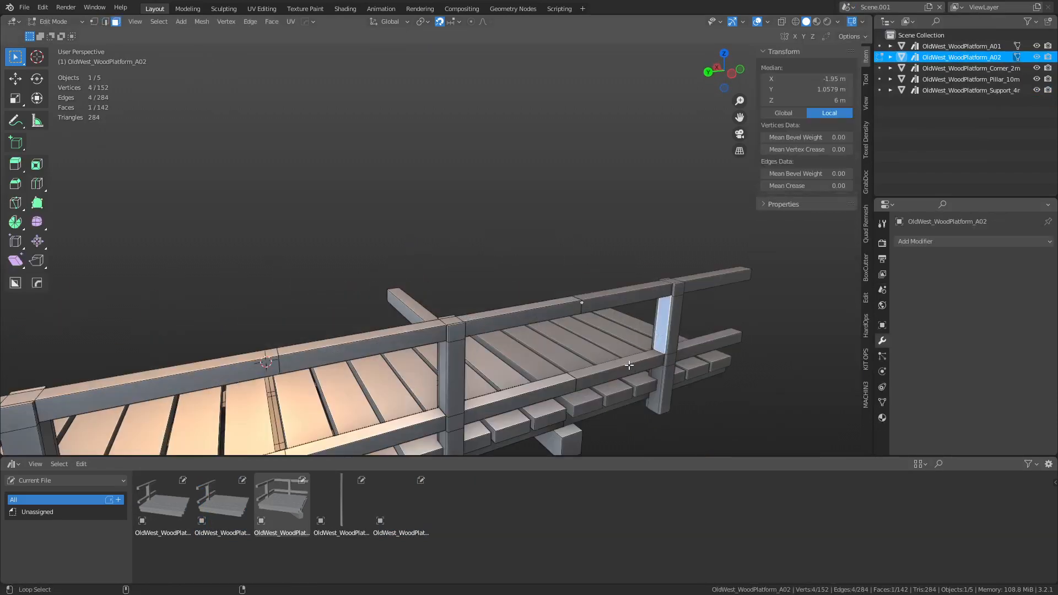
{"action": "left_click", "coordinate": [643, 354], "text": "alt+shift"}
{"action": "left_click", "coordinate": [638, 302], "text": "alt+shift"}
{"action": "left_click", "coordinate": [711, 283], "text": "alt+shift"}
{"action": "left_click", "coordinate": [663, 373], "text": "alt+shift"}
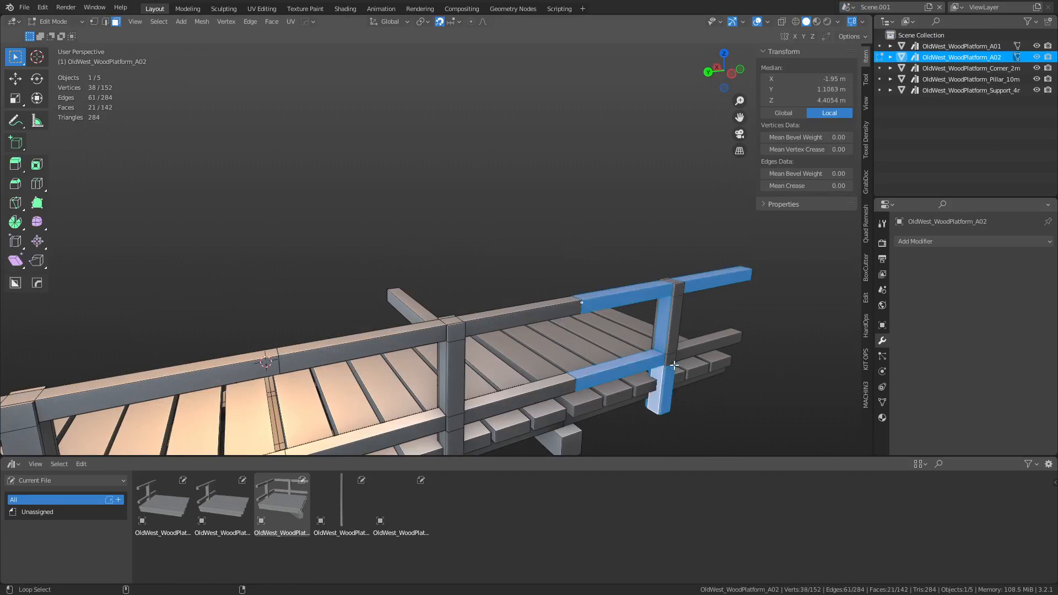
{"action": "key", "text": "x"}
{"action": "left_click", "coordinate": [725, 336]}
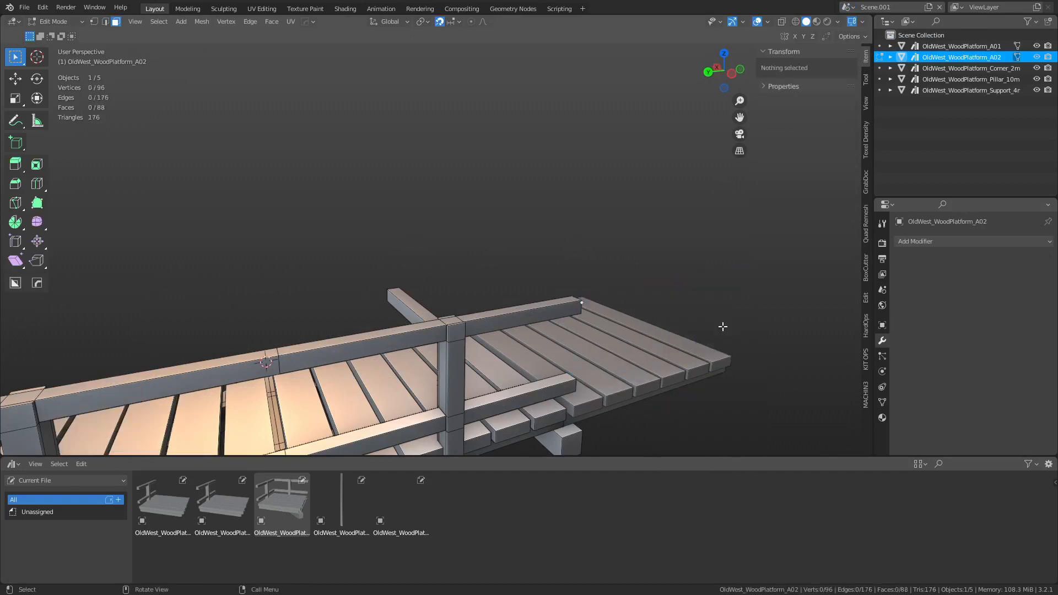
{"action": "key", "text": "ctrl+Tab"}
{"action": "left_click", "coordinate": [654, 334]}
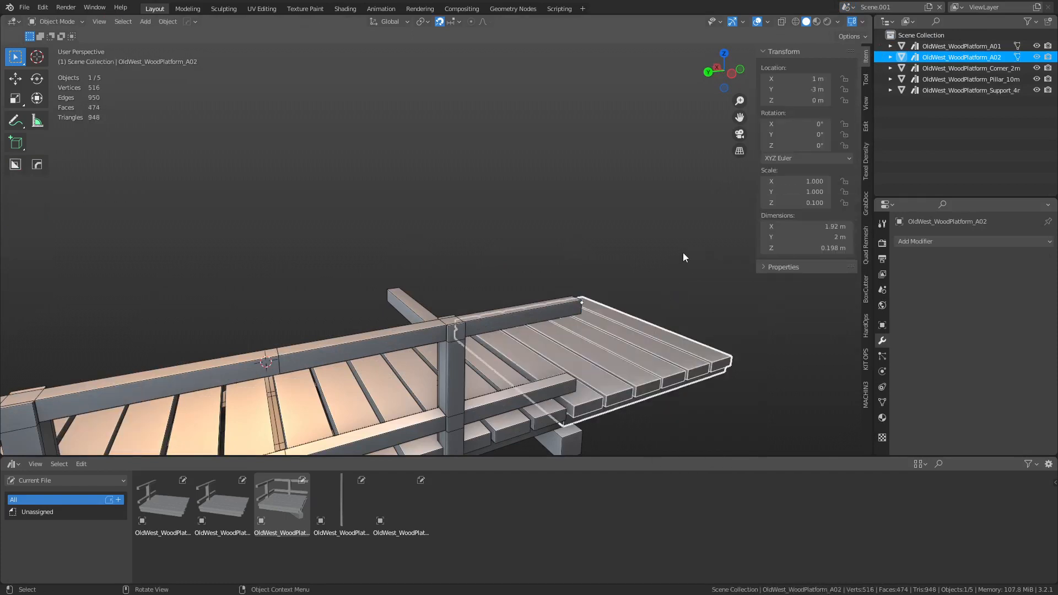
Step: Place a linked OldWest_WoodPlatform_A02 asset beside the assembled platforms in Scene.002 and refresh the asset library
{"action": "left_click", "coordinate": [847, 7]}
{"action": "left_click", "coordinate": [857, 45]}
{"action": "middle_click_drag", "start_coordinate": [545, 208], "coordinate": [564, 330]}
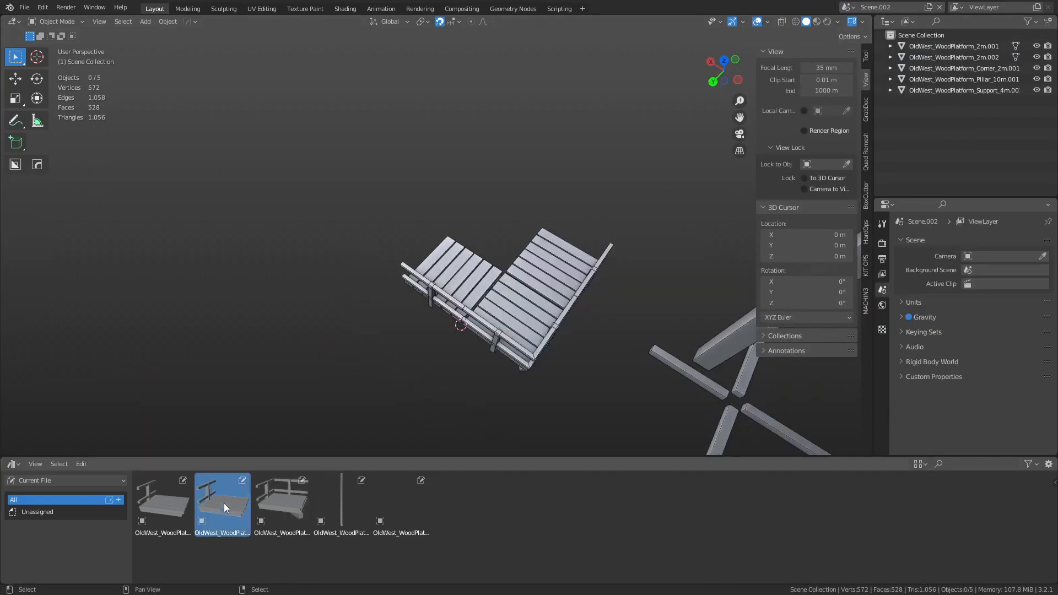
{"action": "left_click_drag", "start_coordinate": [224, 503], "coordinate": [342, 333]}
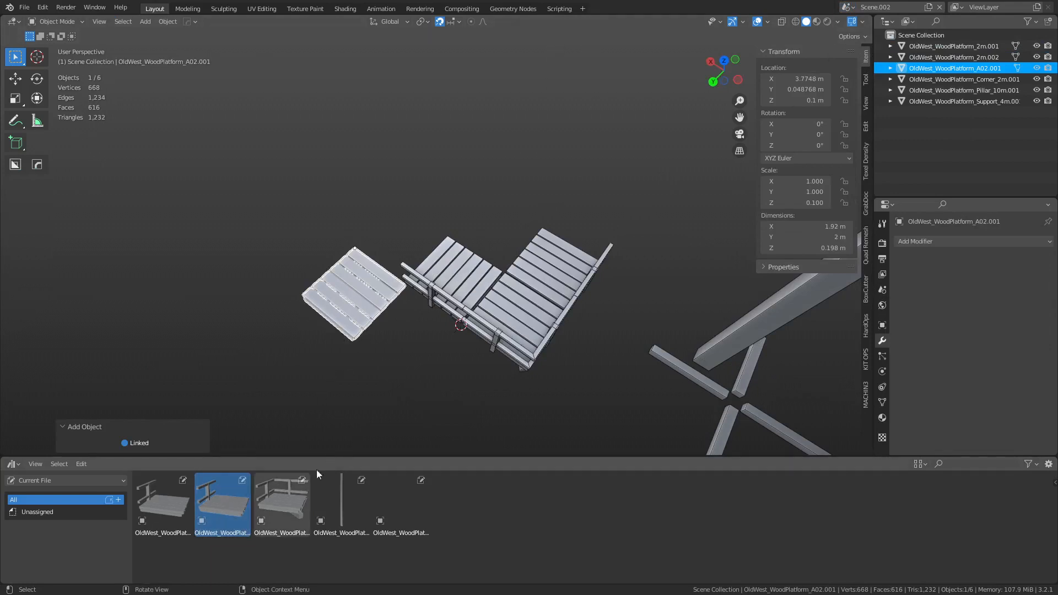
{"action": "right_click", "coordinate": [230, 514]}
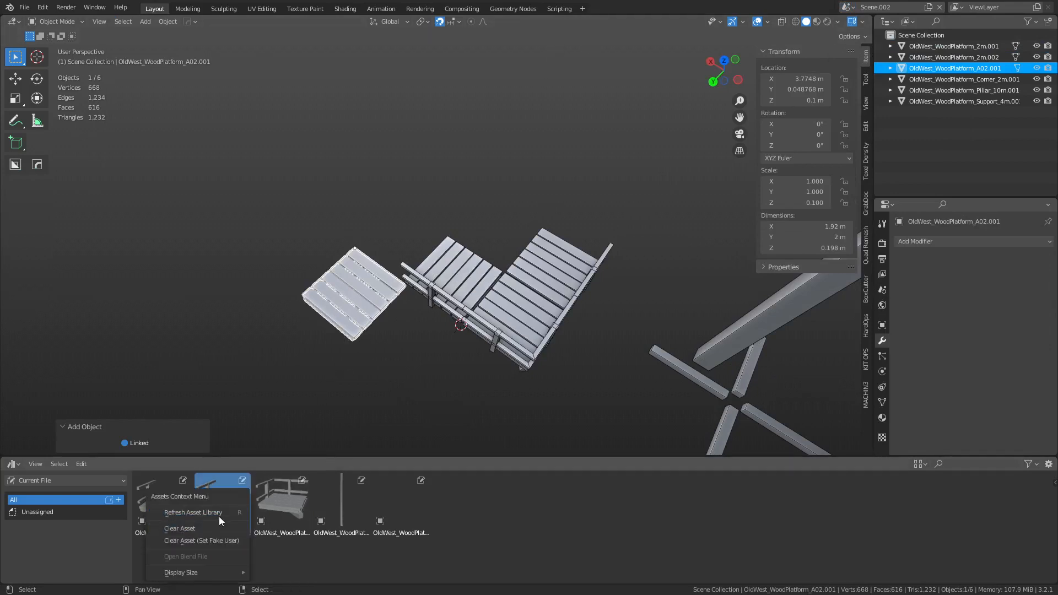
{"action": "left_click", "coordinate": [217, 514]}
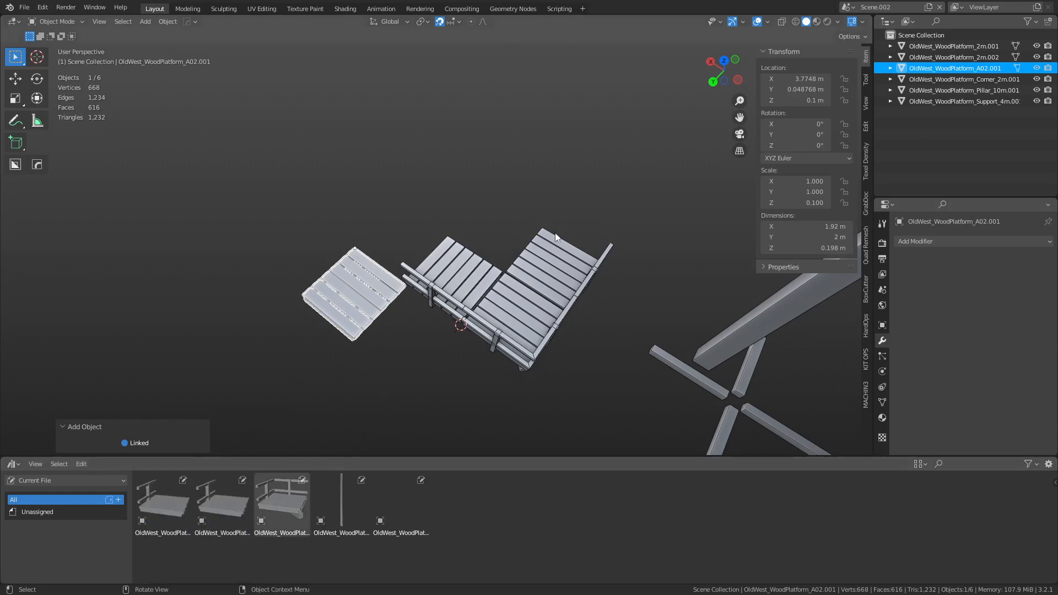
Step: In top view, move the placed platform to X 3.9 m, Y -2 m, against the end of the assembled platforms
{"action": "middle_click_drag", "start_coordinate": [555, 236], "coordinate": [616, 301], "text": "alt"}
{"action": "key", "text": "g"}
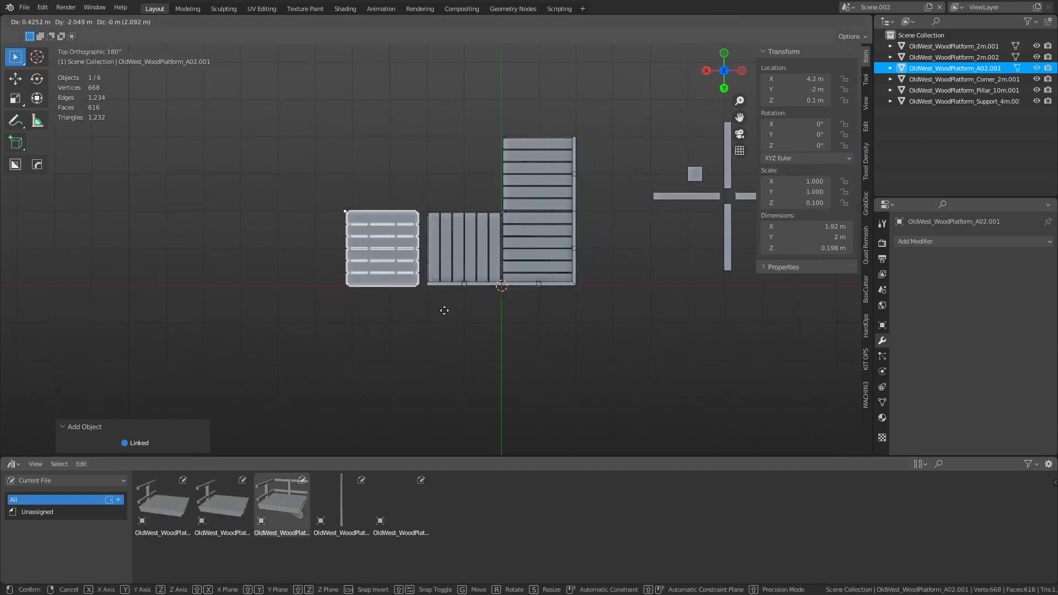
{"action": "left_click", "coordinate": [454, 309]}
{"action": "key", "text": "ctrl+Tab"}
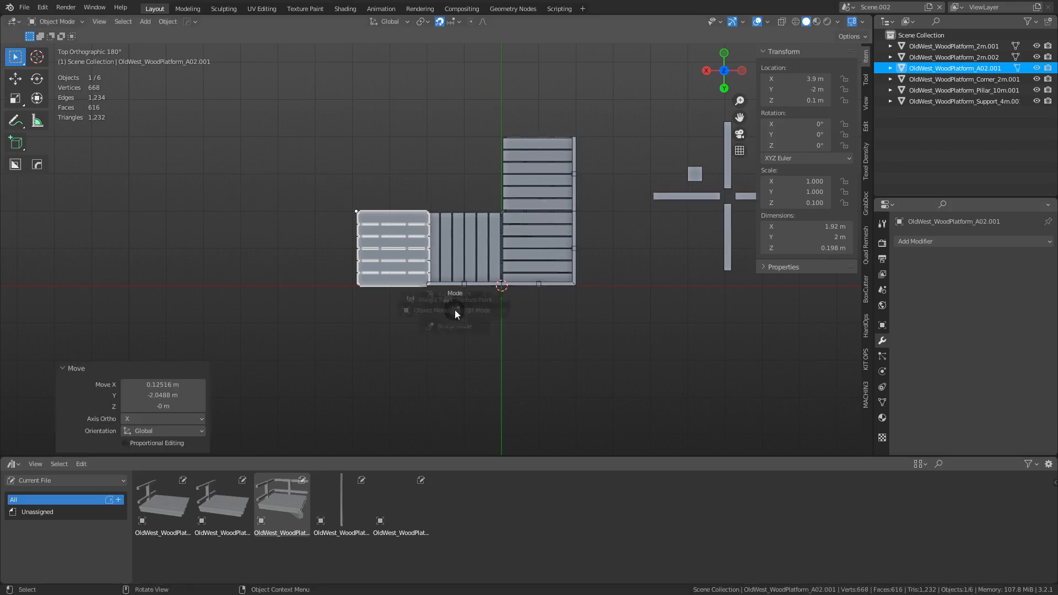
{"action": "left_click", "coordinate": [494, 347]}
Step: Regenerate the preview image of the OldWest_WoodPlatform_A02 asset from its railing-free mesh
{"action": "key", "text": "n"}
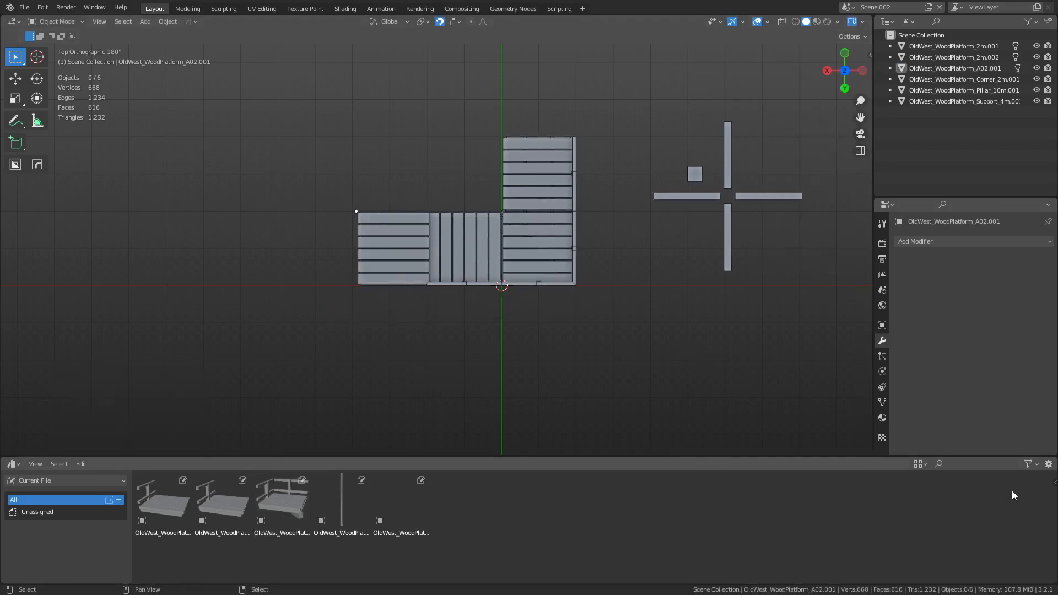
{"action": "key", "text": "n"}
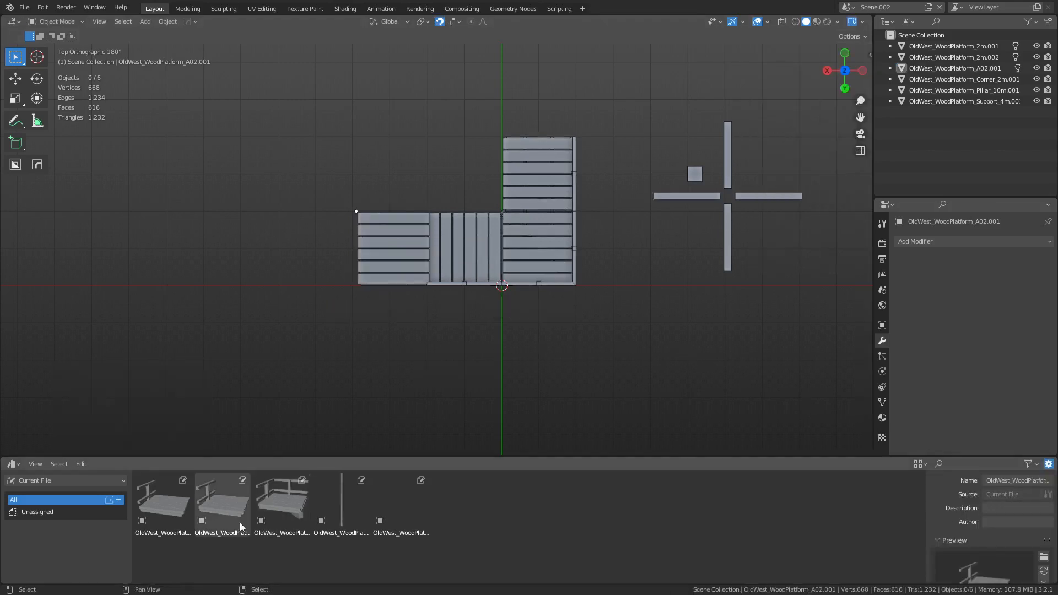
{"action": "scroll", "coordinate": [1028, 513], "scroll_direction": "down", "scroll_amount": 2}
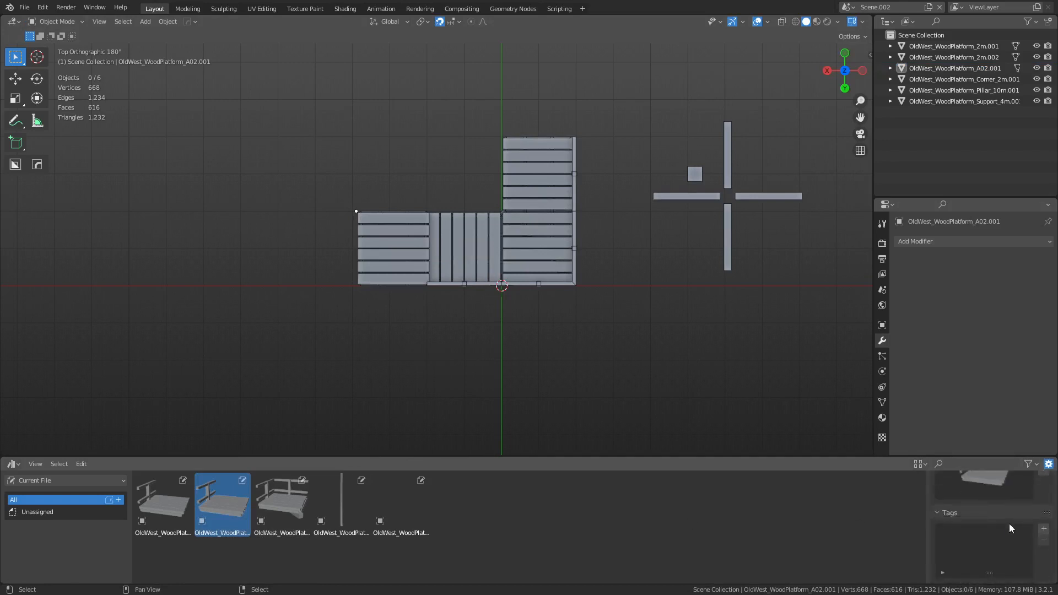
{"action": "left_click", "coordinate": [1043, 548]}
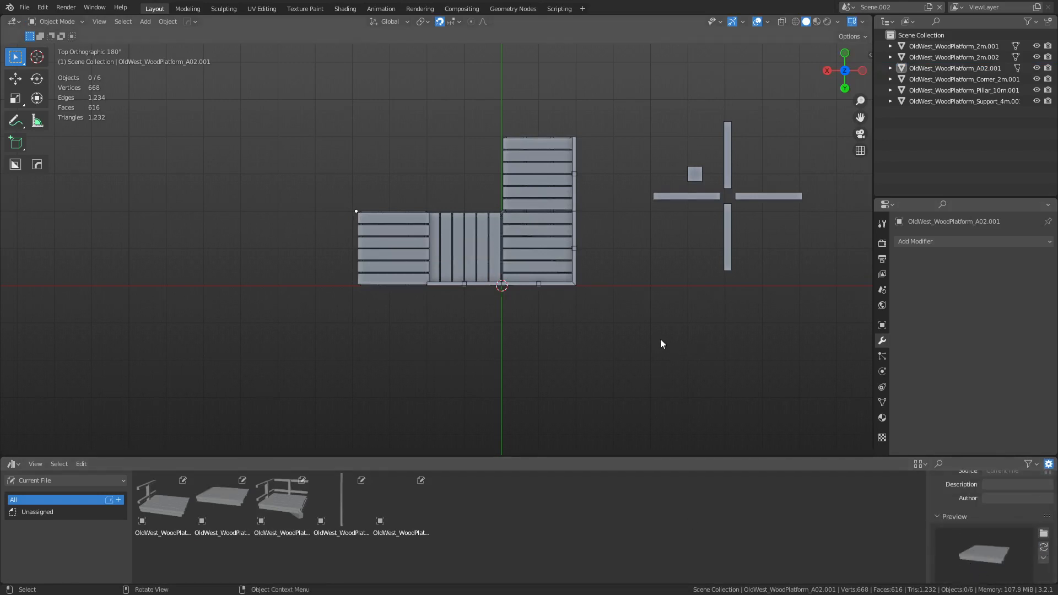
{"action": "key", "text": "n"}
{"action": "key", "text": "n"}
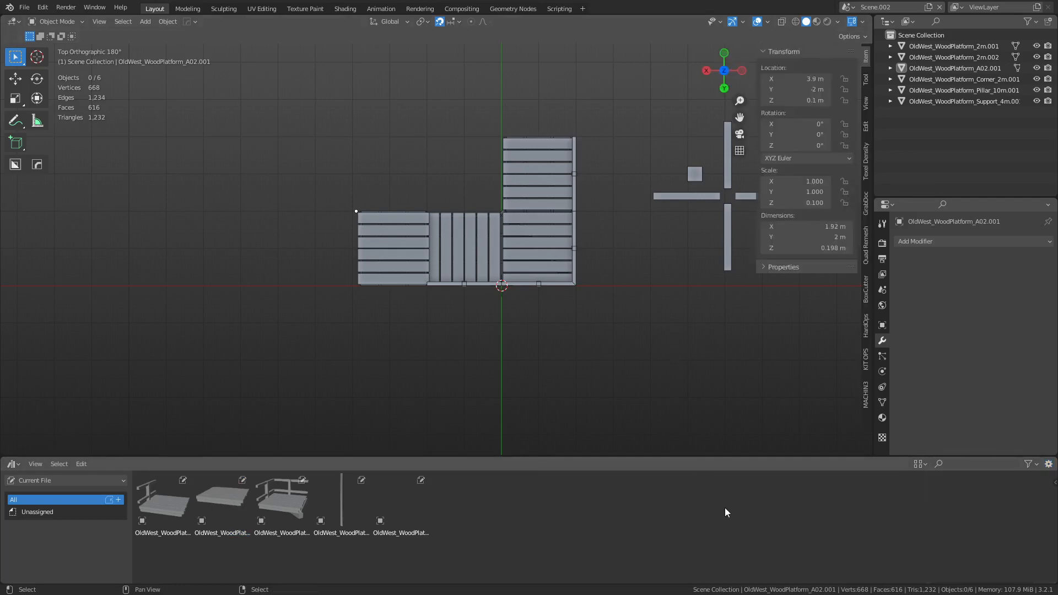
{"action": "key", "text": "n"}
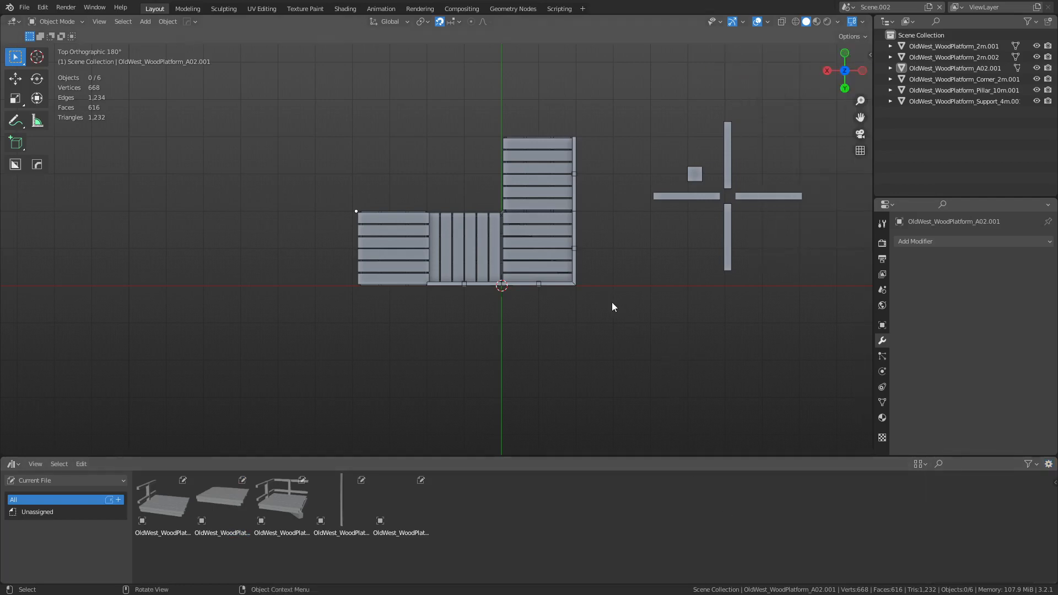
Step: Lower the placed OldWest_WoodPlatform_A02 copy by 0.1 m along Z to align it with the neighbouring deck
{"action": "middle_click_drag", "start_coordinate": [613, 304], "coordinate": [475, 287]}
{"action": "left_click", "coordinate": [389, 275]}
{"action": "key", "text": "ctrl+KP_1"}
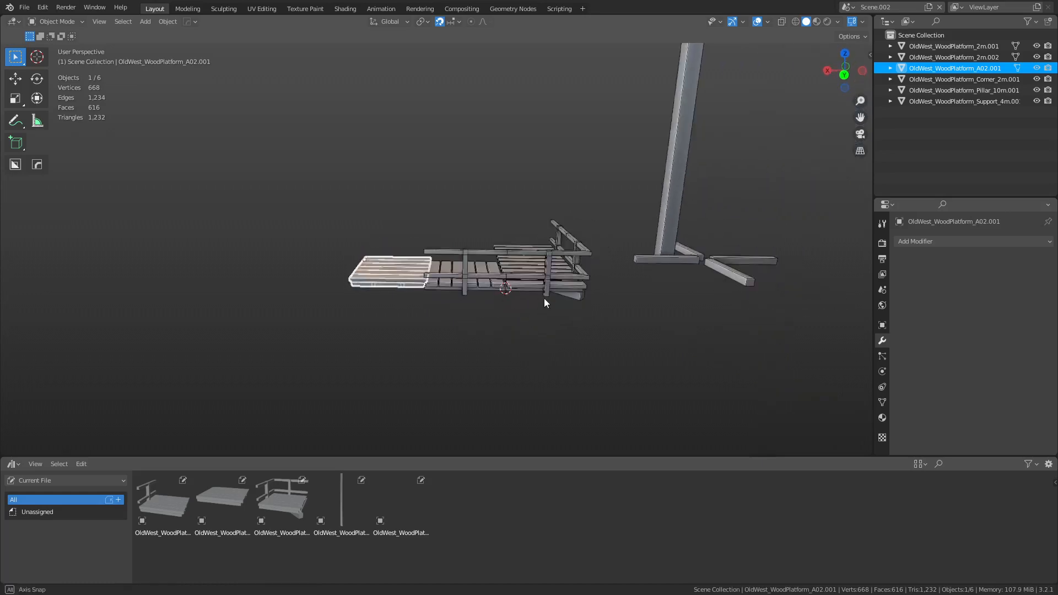
{"action": "key", "text": "g"}
{"action": "left_click", "coordinate": [455, 286]}
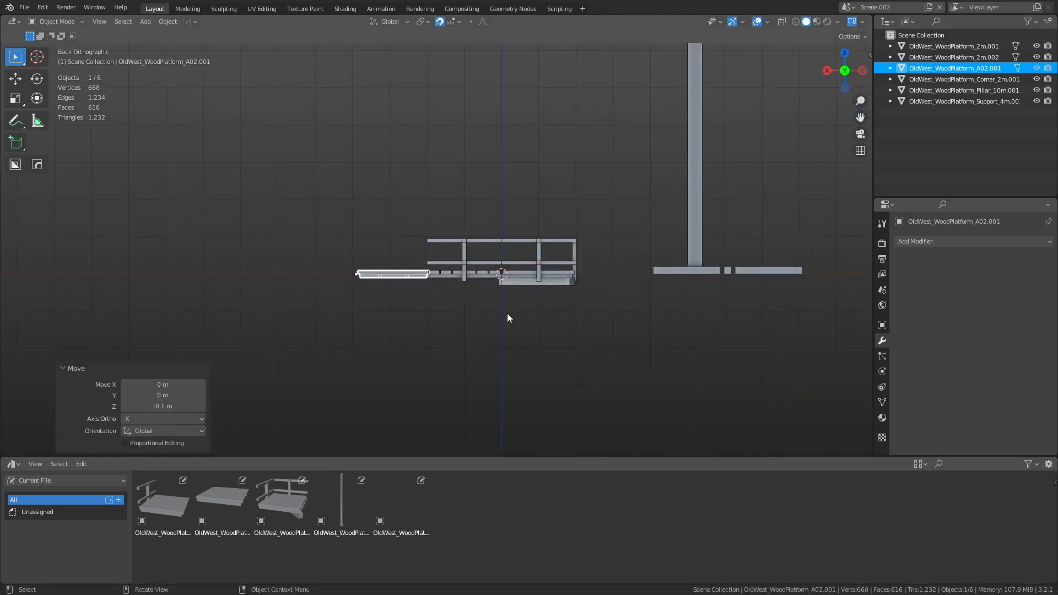
{"action": "left_click", "coordinate": [507, 313]}
Step: Move the railing-free platform horizontally by -1.9 m in X and -2 m in Y into the inner corner of the assembly
{"action": "middle_click_drag", "start_coordinate": [526, 266], "coordinate": [522, 378]}
{"action": "key", "text": "KP_7"}
{"action": "scroll", "coordinate": [425, 327], "scroll_direction": "up", "scroll_amount": 2}
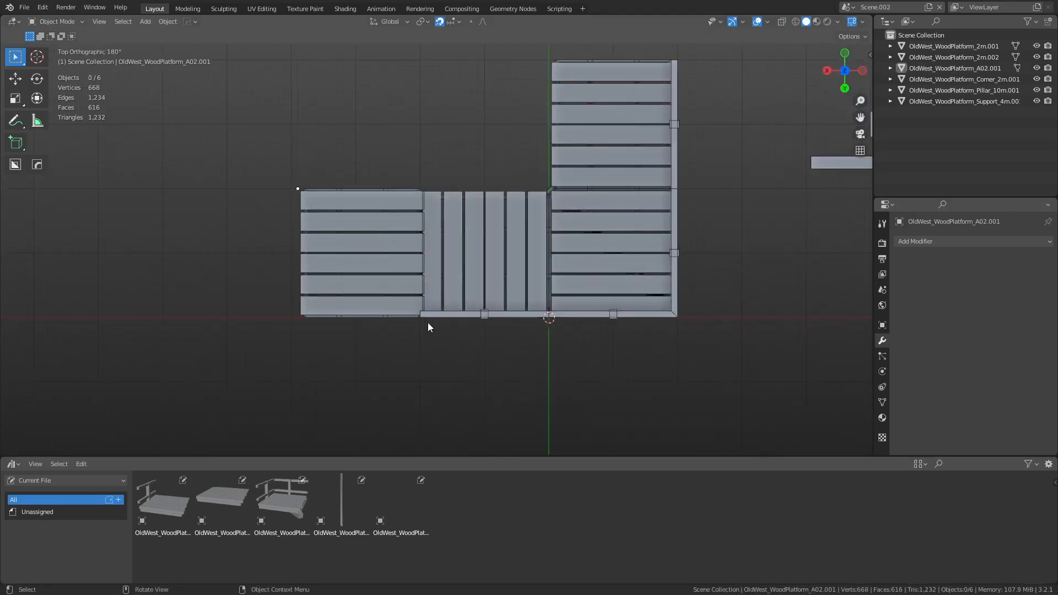
{"action": "left_click", "coordinate": [426, 323]}
{"action": "middle_click_drag", "start_coordinate": [461, 327], "coordinate": [511, 338]}
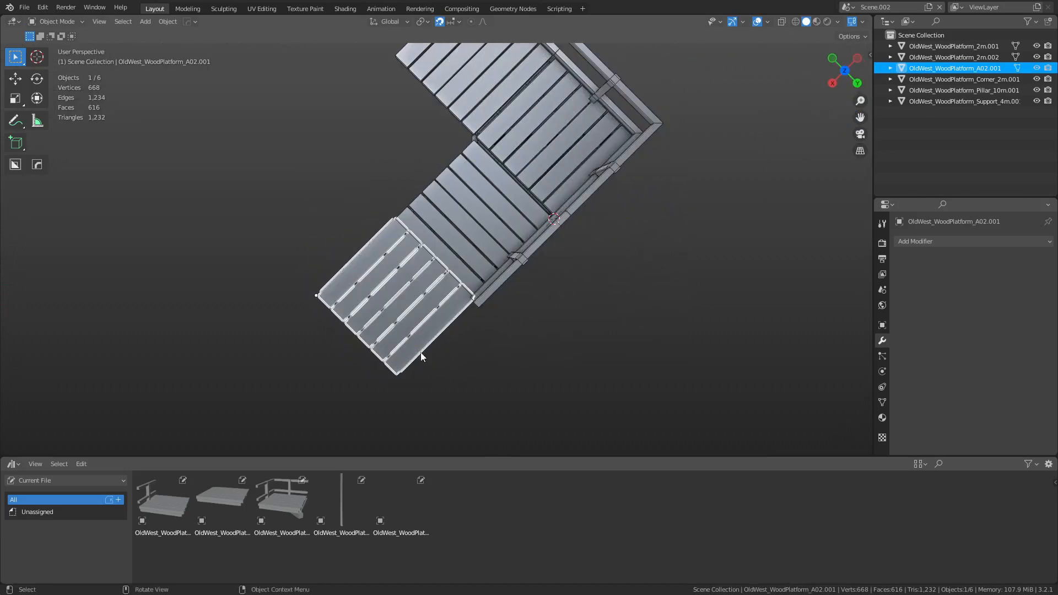
{"action": "key", "text": "g"}
{"action": "key", "text": "shift+z"}
{"action": "left_click", "coordinate": [387, 159]}
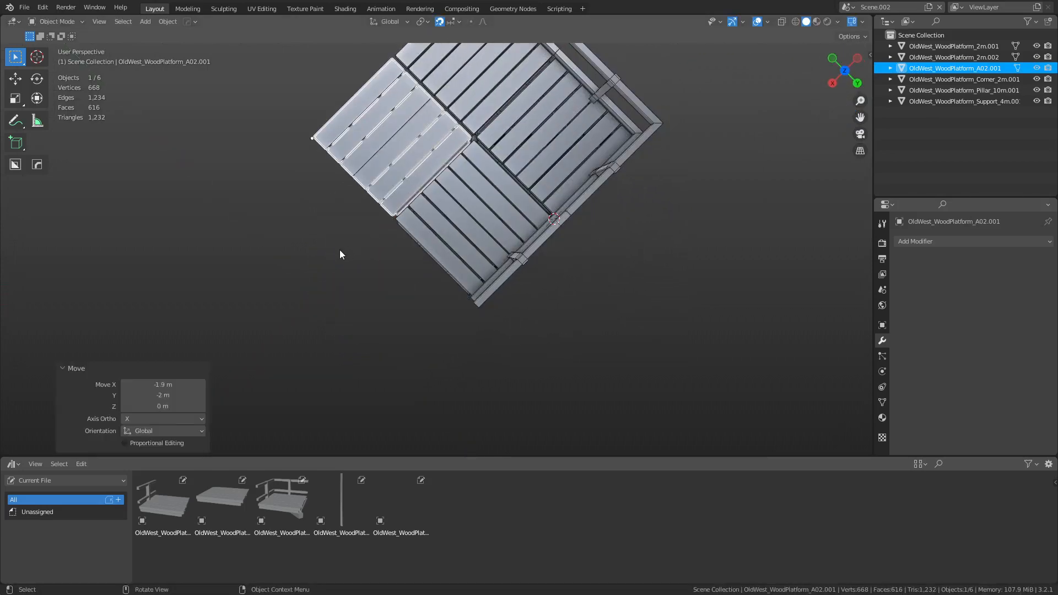
Step: Check the platforms from below and rotate the railing-free platform 90° about the Z axis
{"action": "left_click", "coordinate": [339, 249]}
{"action": "middle_click_drag", "start_coordinate": [339, 250], "coordinate": [377, 301]}
{"action": "left_click", "coordinate": [348, 293]}
{"action": "left_click", "coordinate": [376, 302]}
{"action": "left_click", "coordinate": [537, 241]}
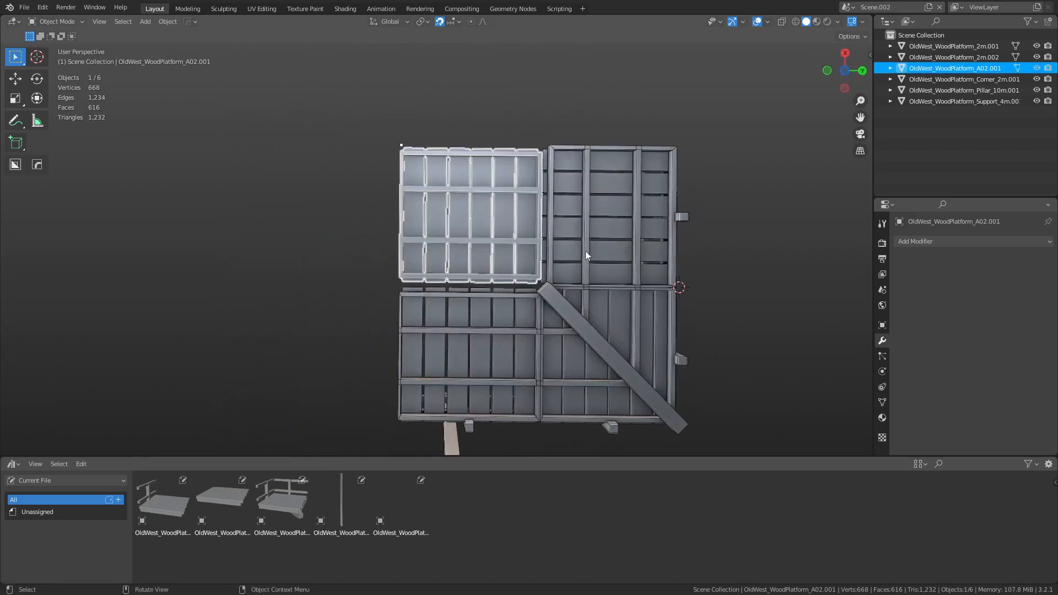
{"action": "key", "text": "r"}
{"action": "key", "text": "z"}
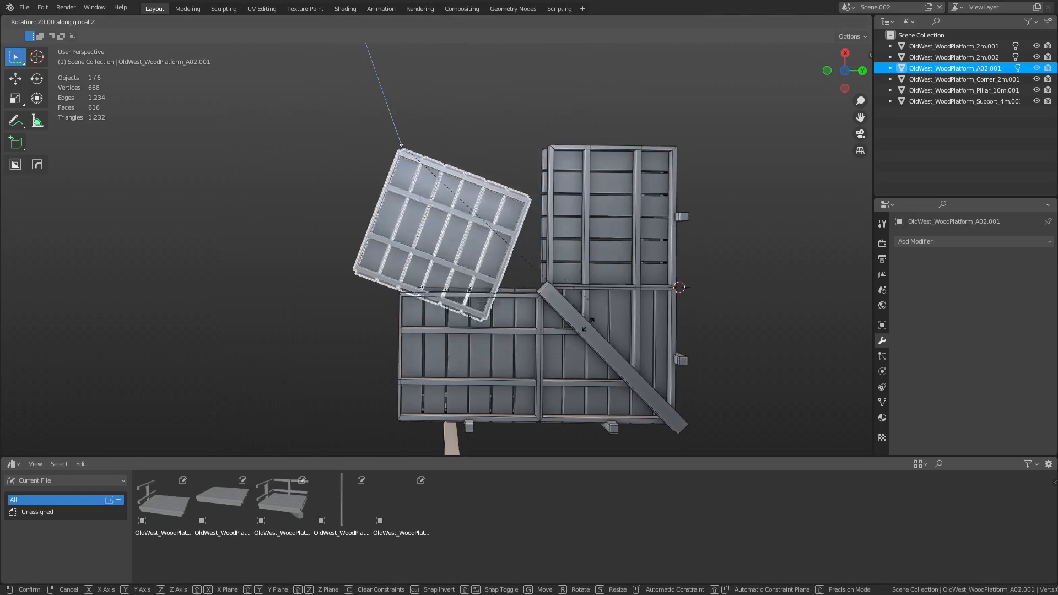
{"action": "left_click", "coordinate": [300, 365]}
Step: Move the rotated platform 2 m along Y back into the inner corner of the assembly
{"action": "key", "text": "g"}
{"action": "key", "text": "y"}
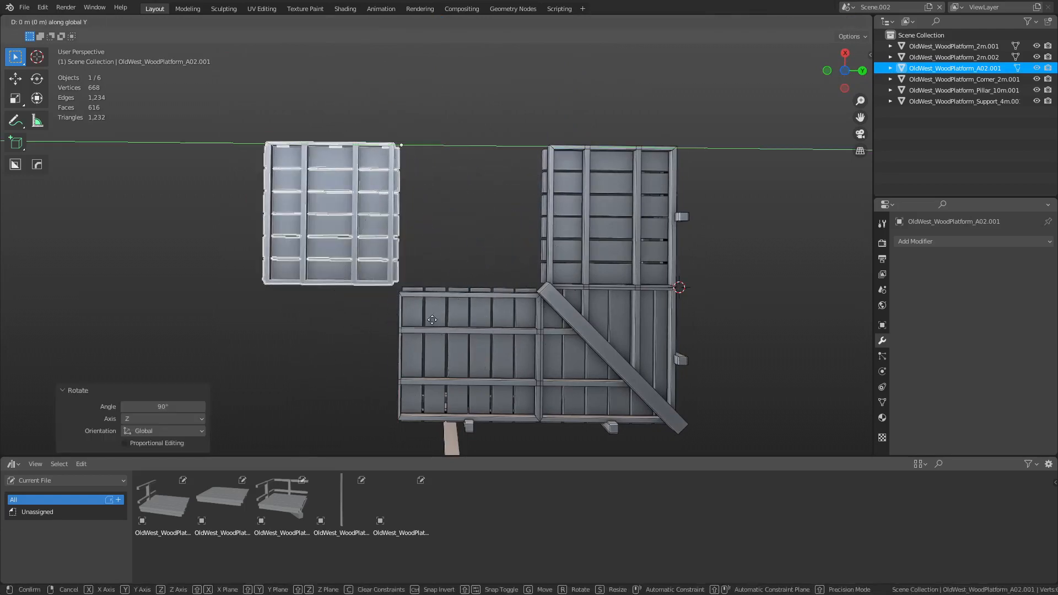
{"action": "left_click", "coordinate": [564, 306]}
{"action": "middle_click_drag", "start_coordinate": [564, 306], "coordinate": [553, 392]}
{"action": "middle_click_drag", "start_coordinate": [584, 313], "coordinate": [533, 306], "text": "shift"}
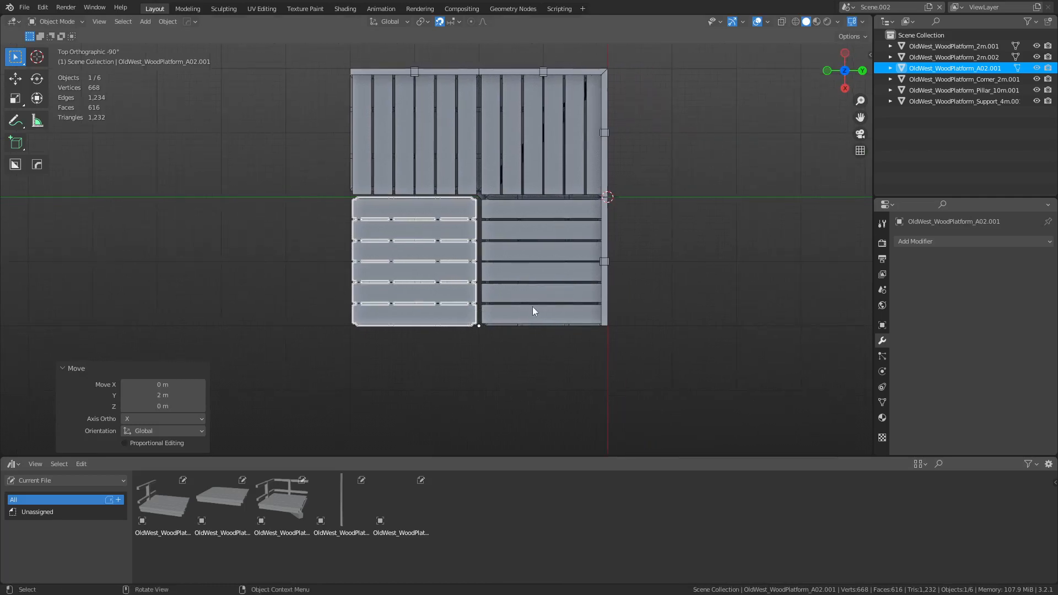
Step: In Scene.001, scale the six deck planks of OldWest_WoodPlatform_A02 by 1.02 along Y toward the platform's edges
{"action": "left_click", "coordinate": [847, 7]}
{"action": "left_click", "coordinate": [870, 32]}
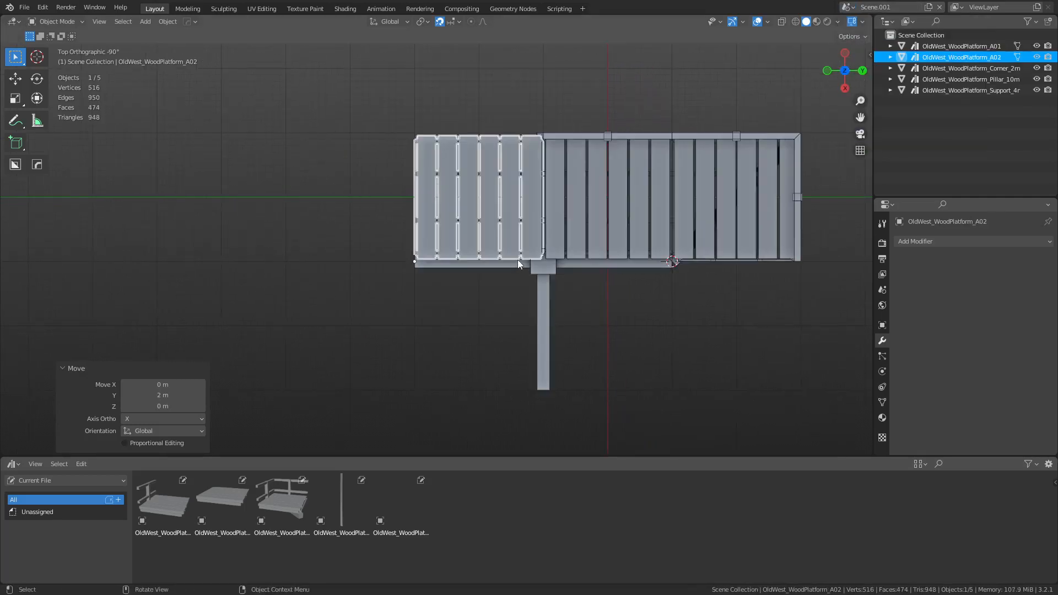
{"action": "middle_click_drag", "start_coordinate": [557, 232], "coordinate": [554, 229], "text": "alt"}
{"action": "key", "text": "Tab"}
{"action": "scroll", "coordinate": [584, 226], "scroll_direction": "up", "scroll_amount": 4}
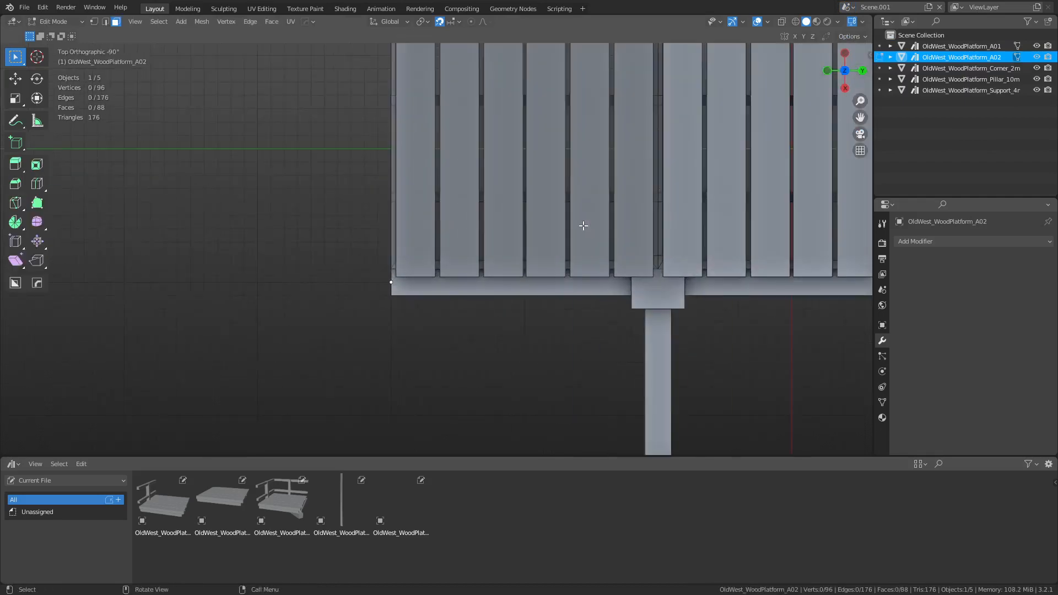
{"action": "middle_click_drag", "start_coordinate": [695, 223], "coordinate": [619, 300], "text": "shift"}
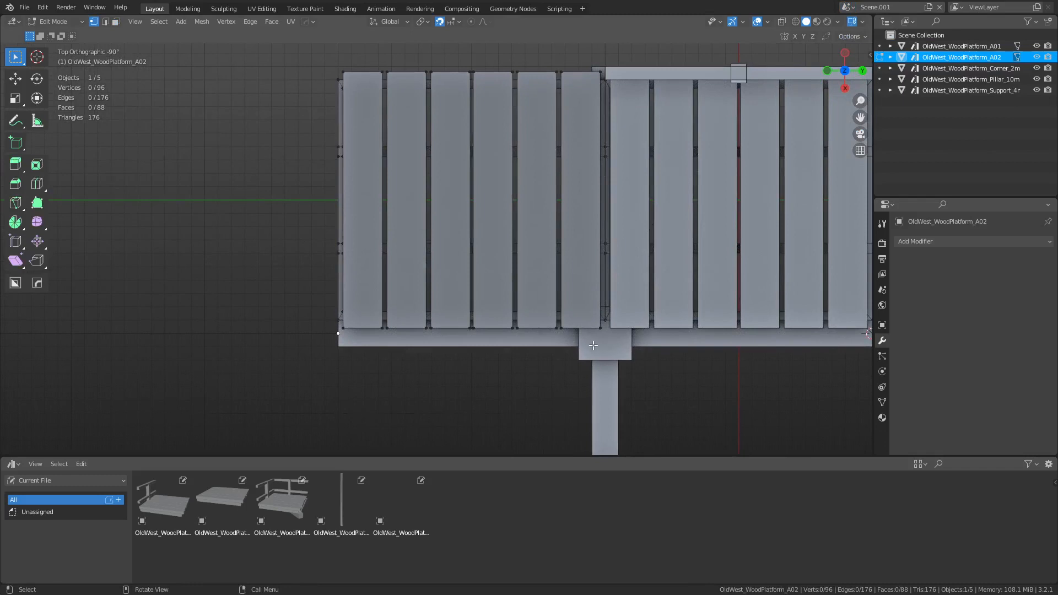
{"action": "left_click", "coordinate": [374, 296]}
{"action": "left_click", "coordinate": [410, 295], "text": "shift"}
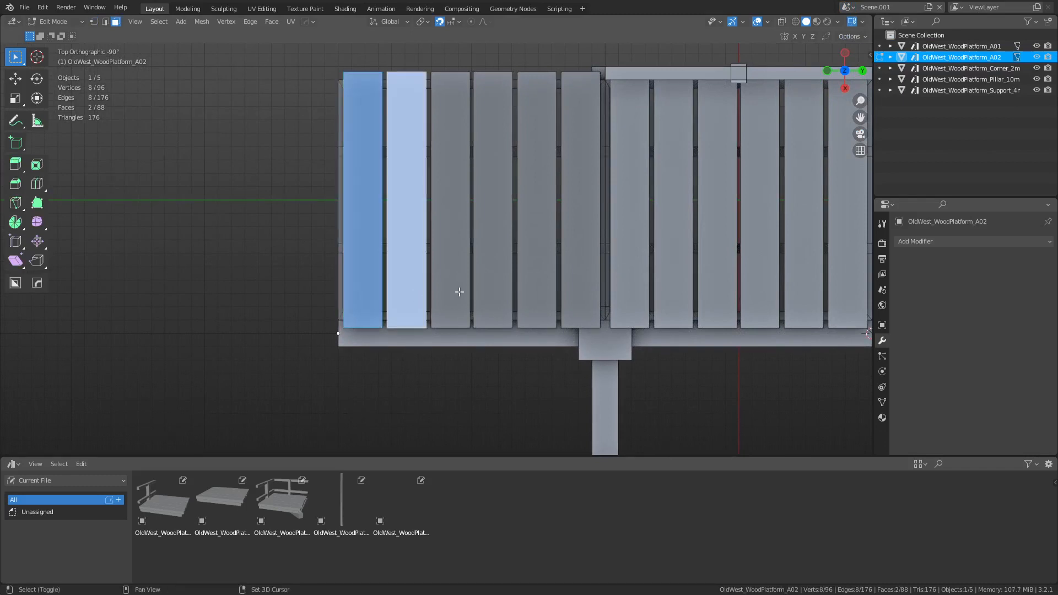
{"action": "left_click", "coordinate": [452, 294], "text": "shift"}
{"action": "left_click", "coordinate": [495, 291], "text": "shift"}
{"action": "left_click", "coordinate": [535, 291], "text": "shift"}
{"action": "left_click", "coordinate": [563, 291], "text": "shift"}
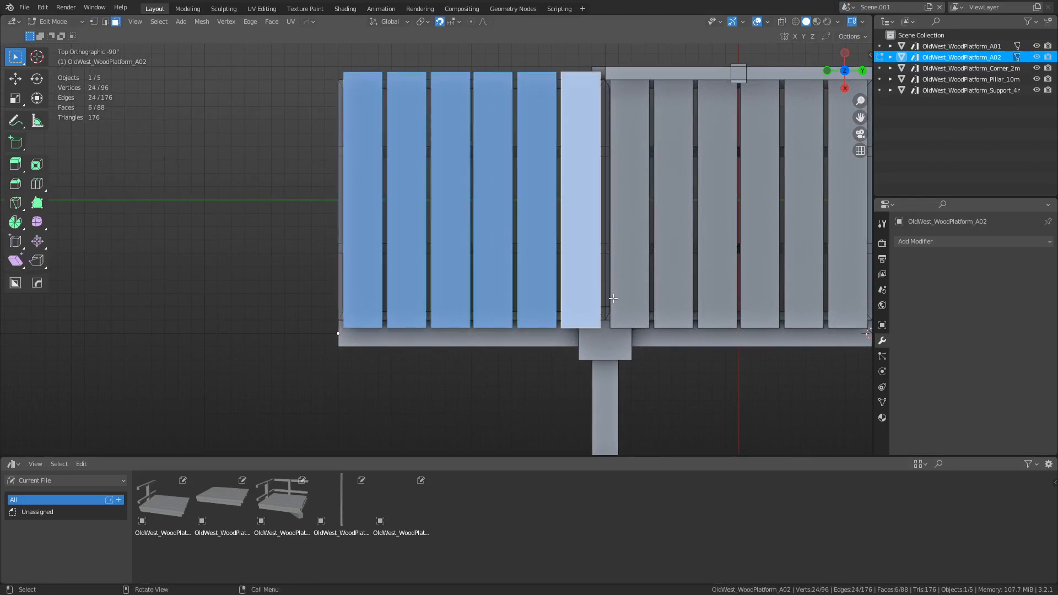
{"action": "key", "text": "ctrl+l"}
{"action": "key", "text": "s"}
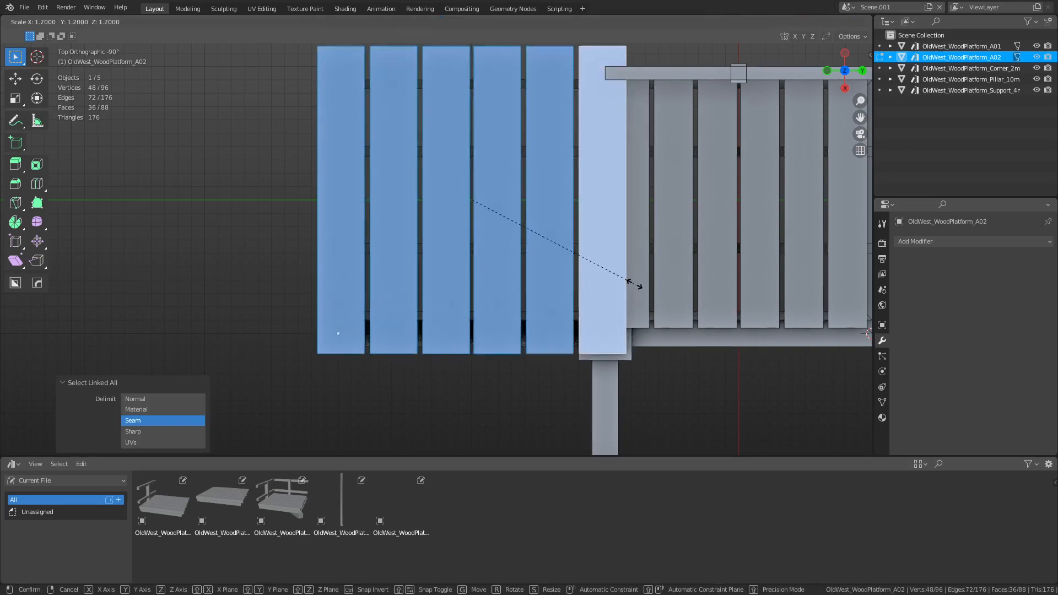
{"action": "key", "text": "y"}
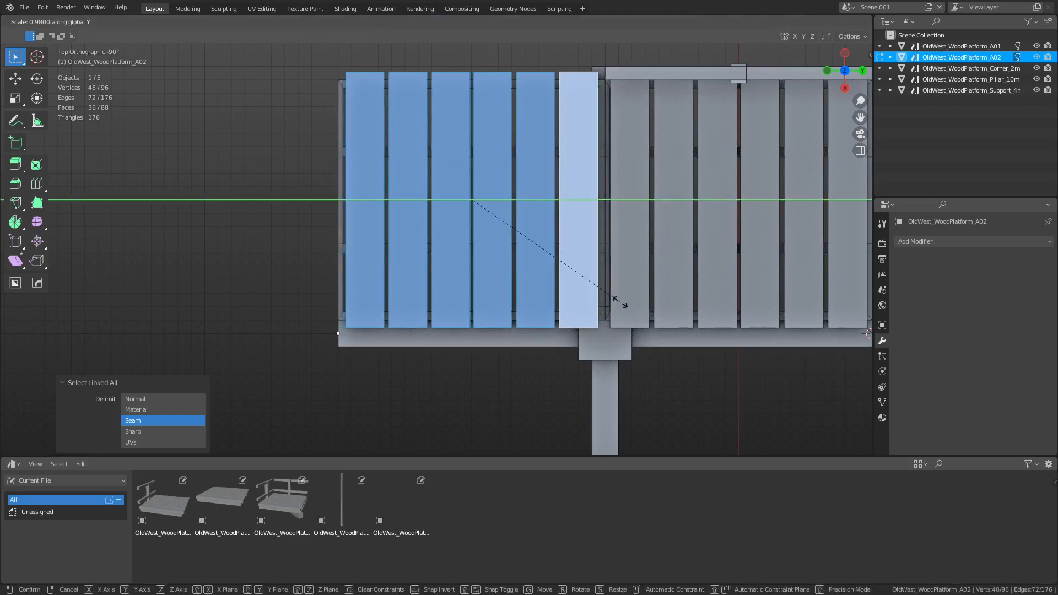
{"action": "left_click", "coordinate": [692, 339]}
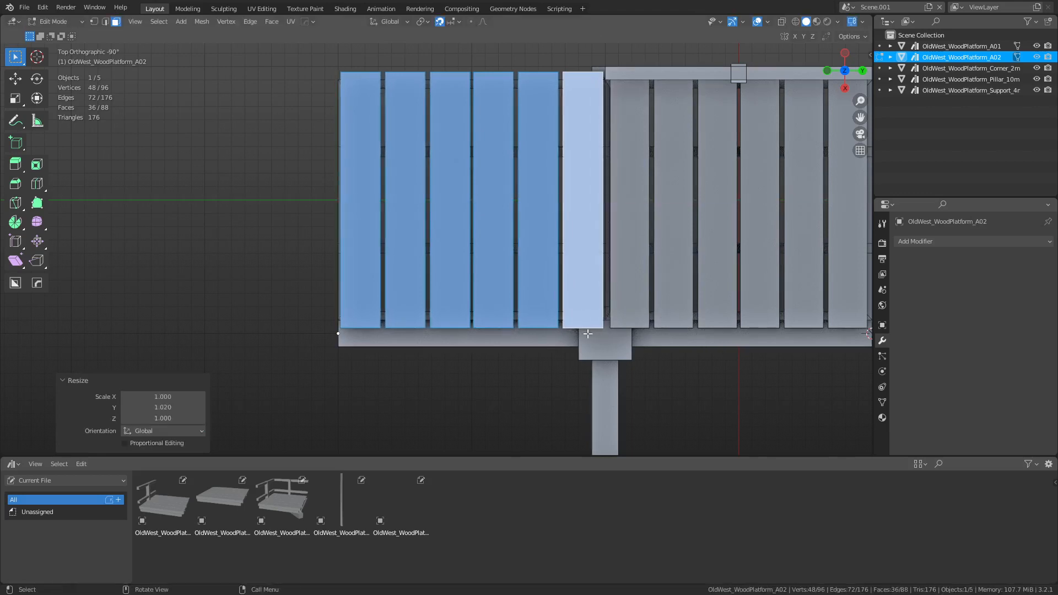
Step: Scale the six deck planks of OldWest_WoodPlatform_A02 slightly outward along X toward the platform's edges
{"action": "key", "text": "alt+z"}
{"action": "key", "text": "s"}
{"action": "key", "text": "x"}
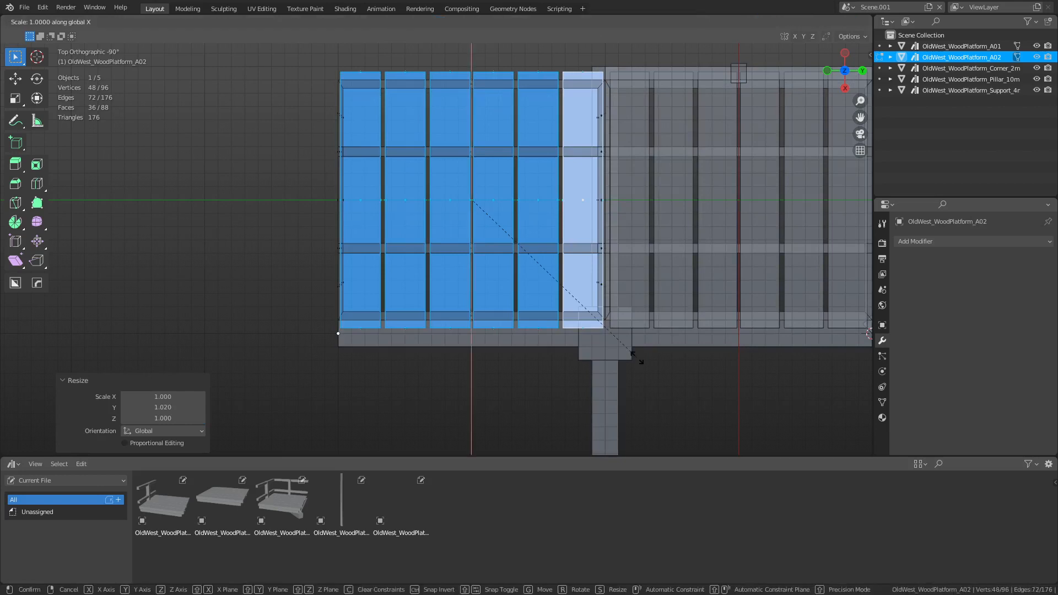
{"action": "left_click", "coordinate": [597, 332]}
{"action": "key", "text": "ctrl+Tab"}
{"action": "left_click", "coordinate": [562, 331]}
Step: Move the end beam of OldWest_WoodPlatform_A02 nearest the pillar support 0.0515 m outward along X
{"action": "left_click", "coordinate": [550, 317]}
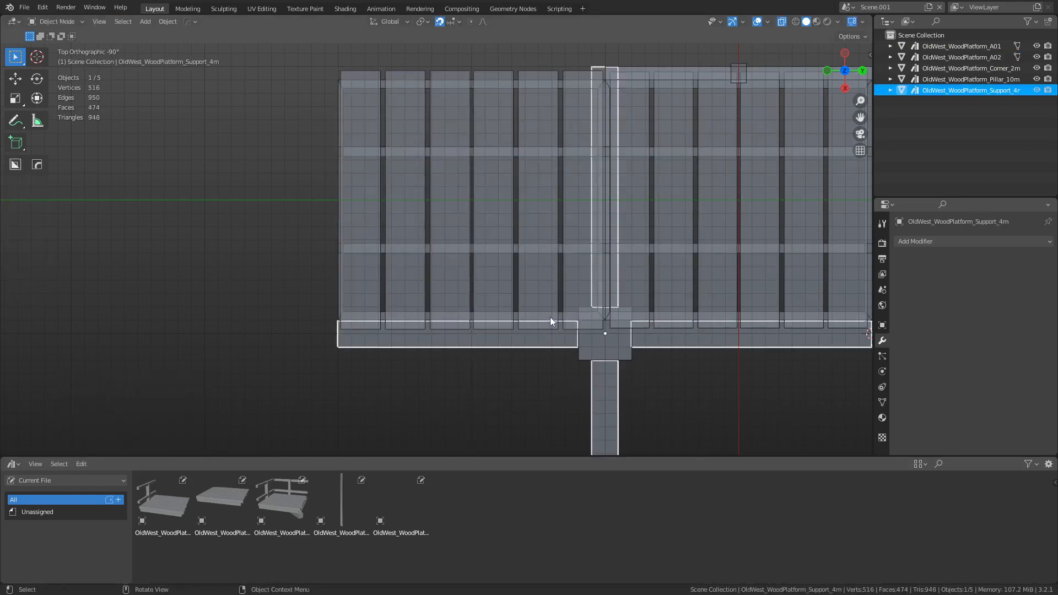
{"action": "left_click", "coordinate": [549, 316]}
{"action": "key", "text": "ctrl+Tab"}
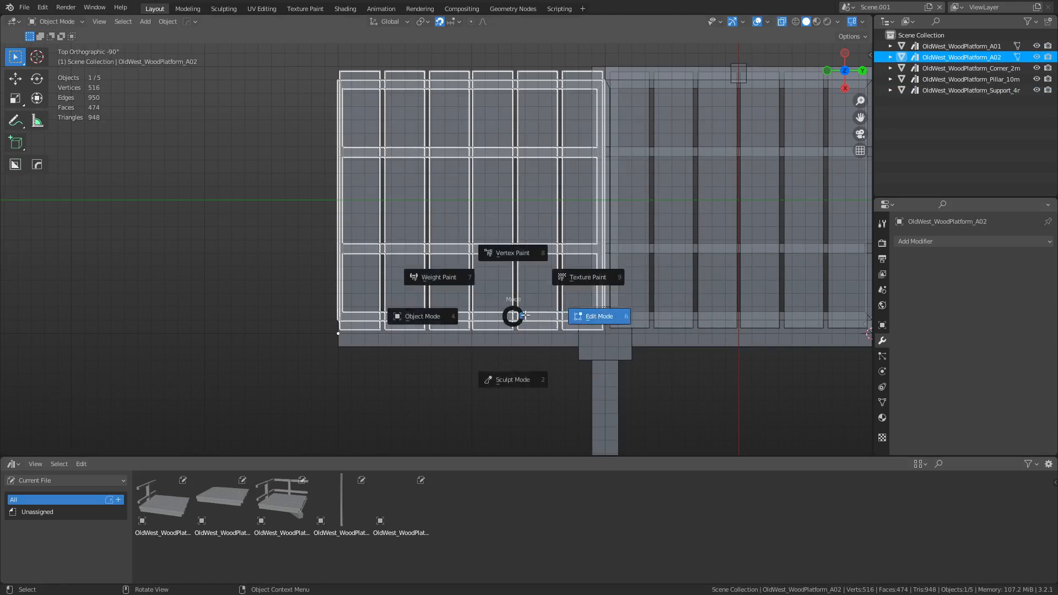
{"action": "left_click", "coordinate": [600, 314]}
{"action": "key", "text": "b"}
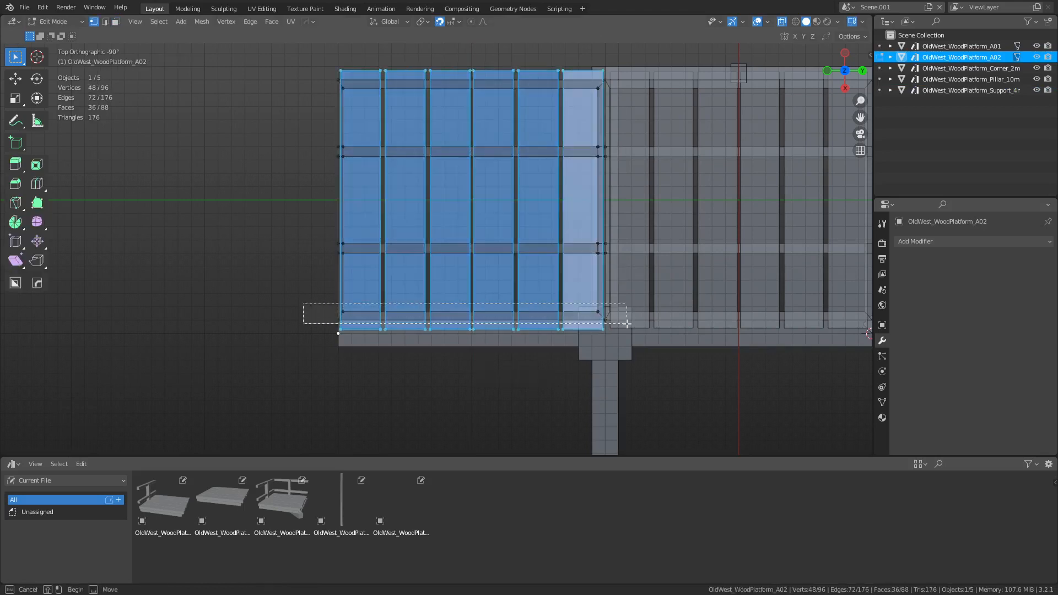
{"action": "left_click_drag", "start_coordinate": [626, 324], "coordinate": [627, 324]}
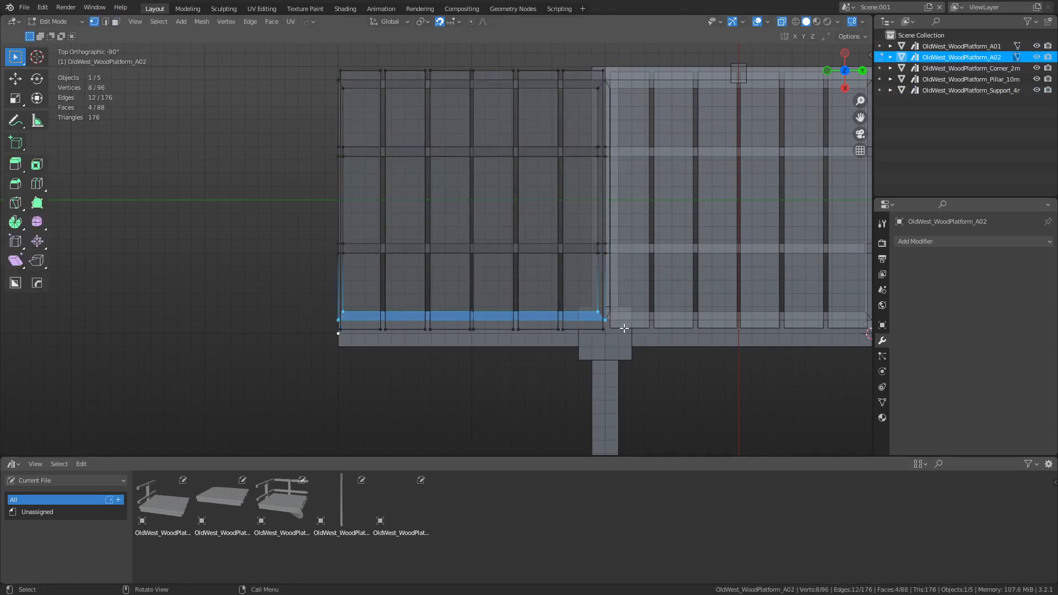
{"action": "key", "text": "g"}
{"action": "key", "text": "y"}
{"action": "key", "text": "x"}
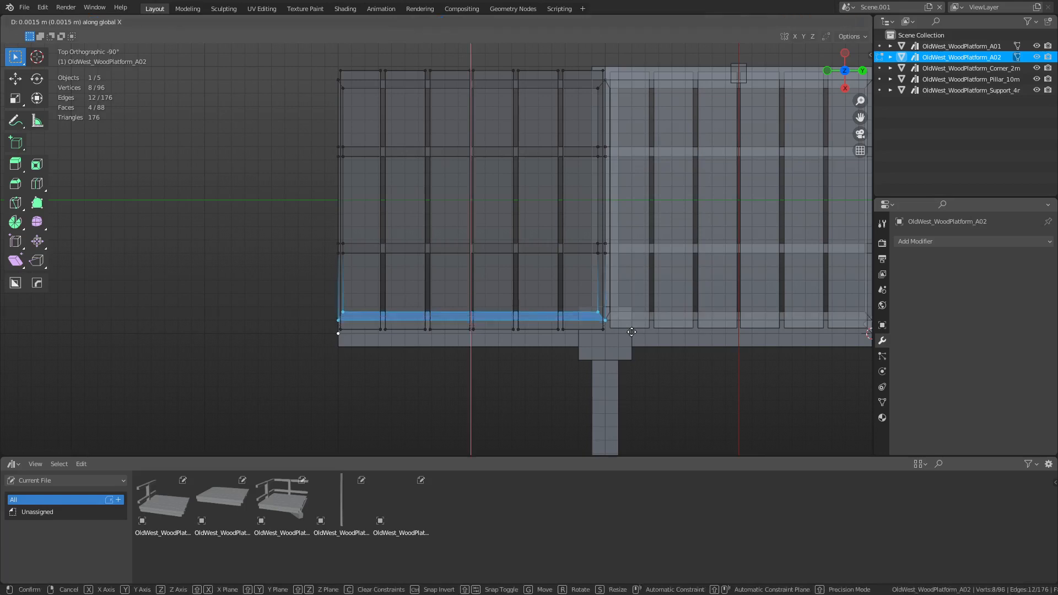
{"action": "left_click", "coordinate": [639, 392]}
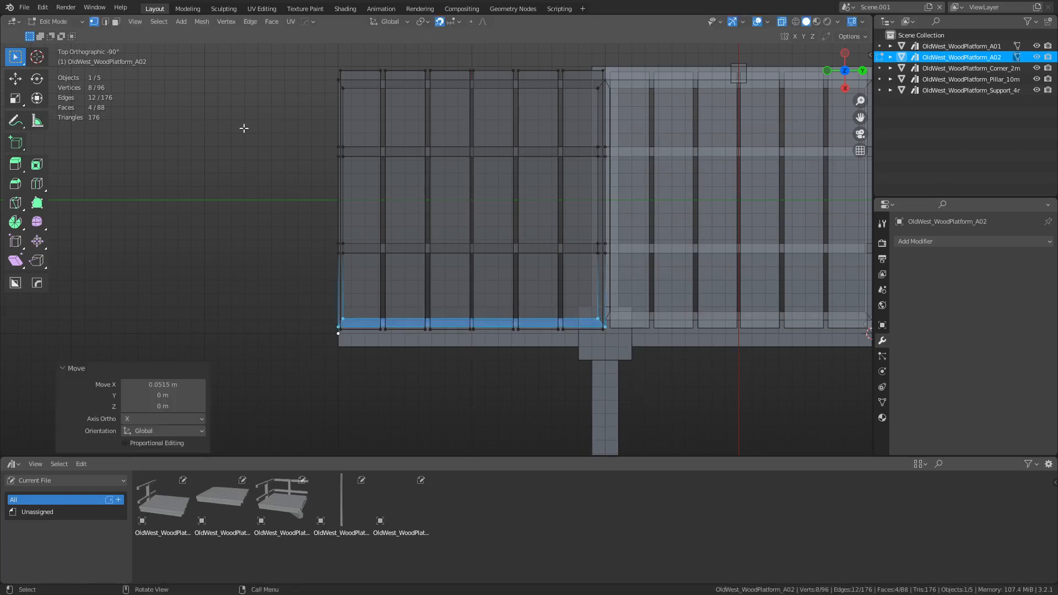
Step: Move the opposite end beam of OldWest_WoodPlatform_A02 by -0.0415 m along X toward the plank ends
{"action": "left_click_drag", "start_coordinate": [256, 132], "coordinate": [655, 83]}
{"action": "key", "text": "b"}
{"action": "key", "text": "g"}
{"action": "key", "text": "x"}
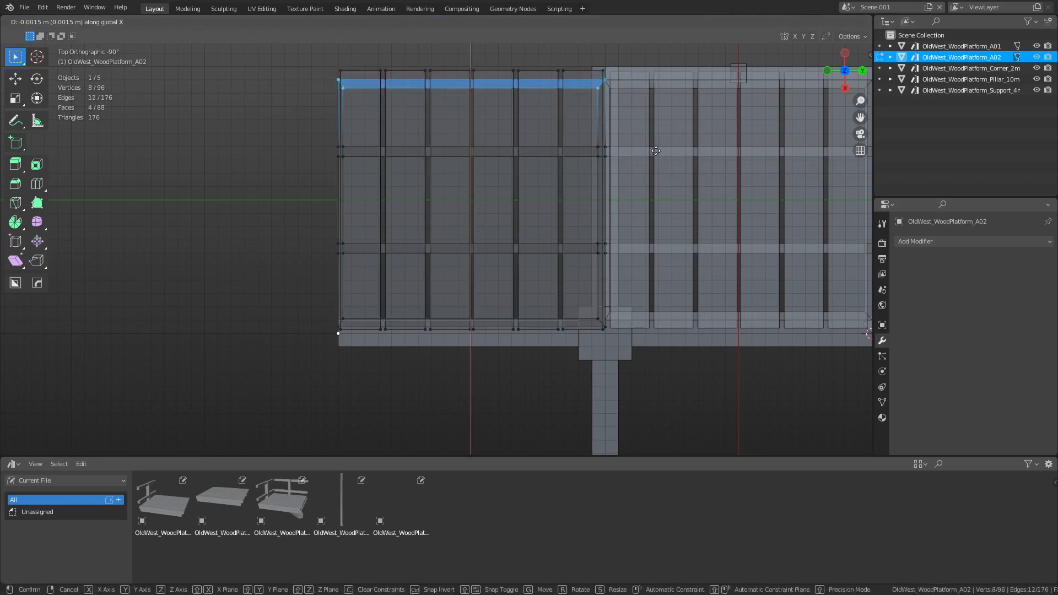
{"action": "left_click", "coordinate": [654, 100]}
{"action": "key", "text": "ctrl+Tab"}
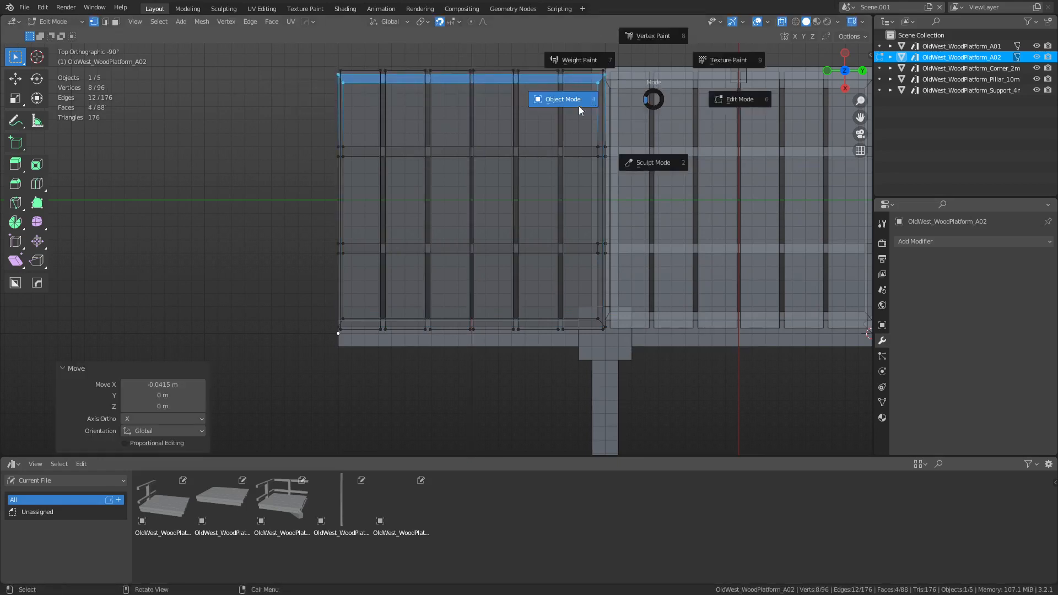
{"action": "left_click", "coordinate": [577, 107]}
{"action": "key", "text": "alt+a"}
{"action": "key", "text": "alt+z"}
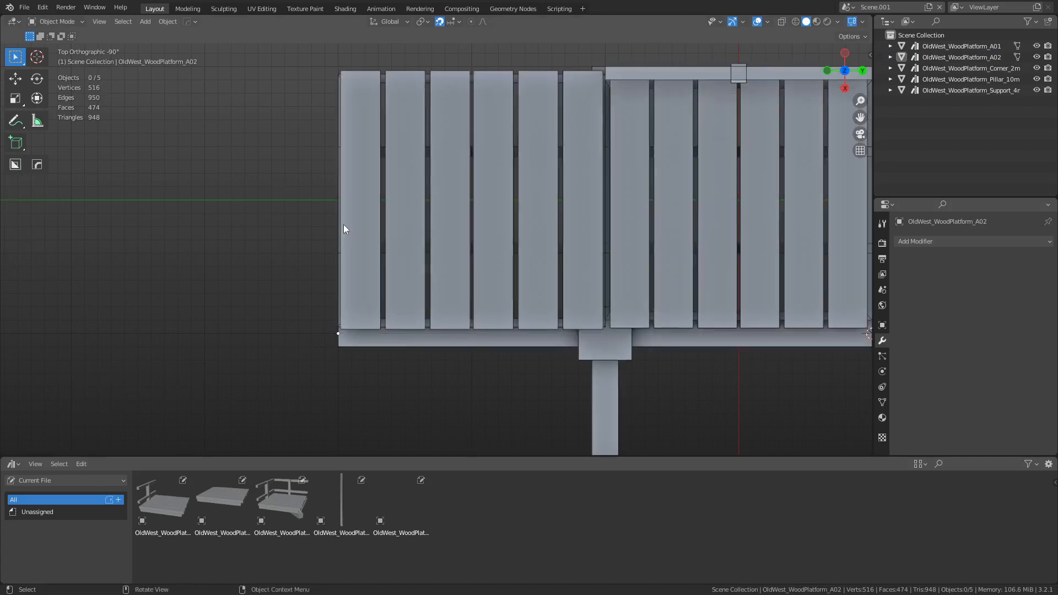
Step: Move the plank ends and end beam of OldWest_WoodPlatform_A02 nearest the support slightly outward along X to the grid edge
{"action": "left_click", "coordinate": [414, 295]}
{"action": "key", "text": "ctrl+Tab"}
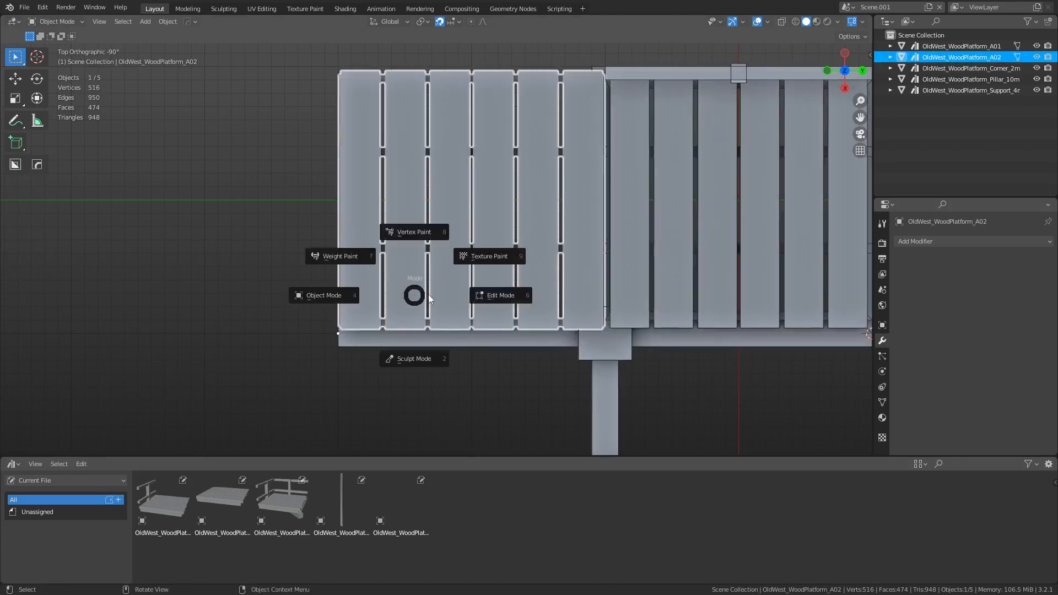
{"action": "left_click", "coordinate": [434, 300]}
{"action": "key", "text": "alt+z"}
{"action": "left_click_drag", "start_coordinate": [288, 362], "coordinate": [611, 292]}
{"action": "key", "text": "g"}
{"action": "key", "text": "x"}
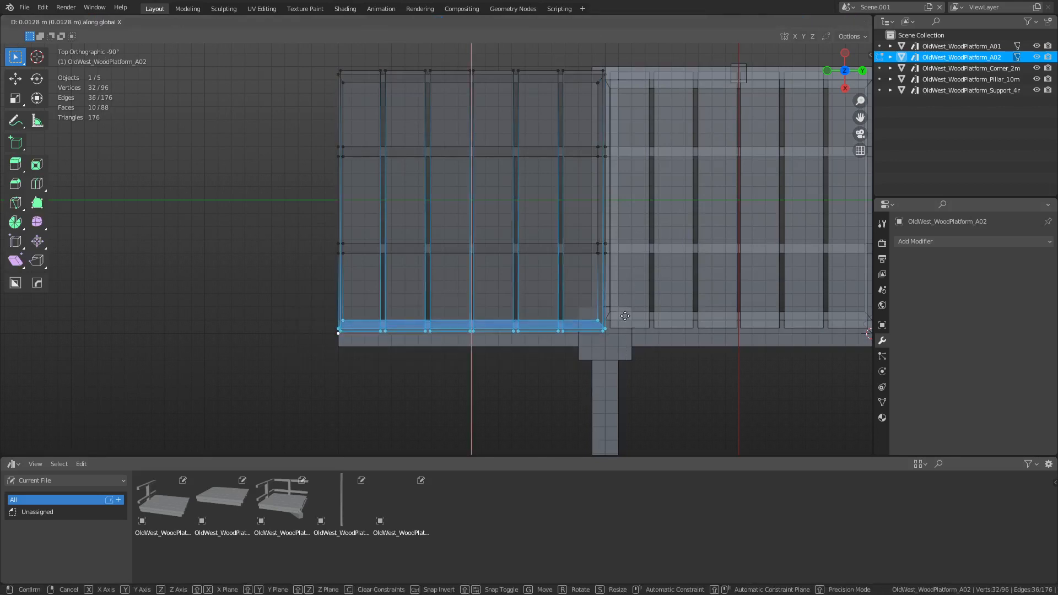
{"action": "left_click", "coordinate": [627, 328]}
Step: Move the plank ends and beam at the opposite edge of OldWest_WoodPlatform_A02 by -0.0153 m along X
{"action": "left_click_drag", "start_coordinate": [222, 126], "coordinate": [634, 50]}
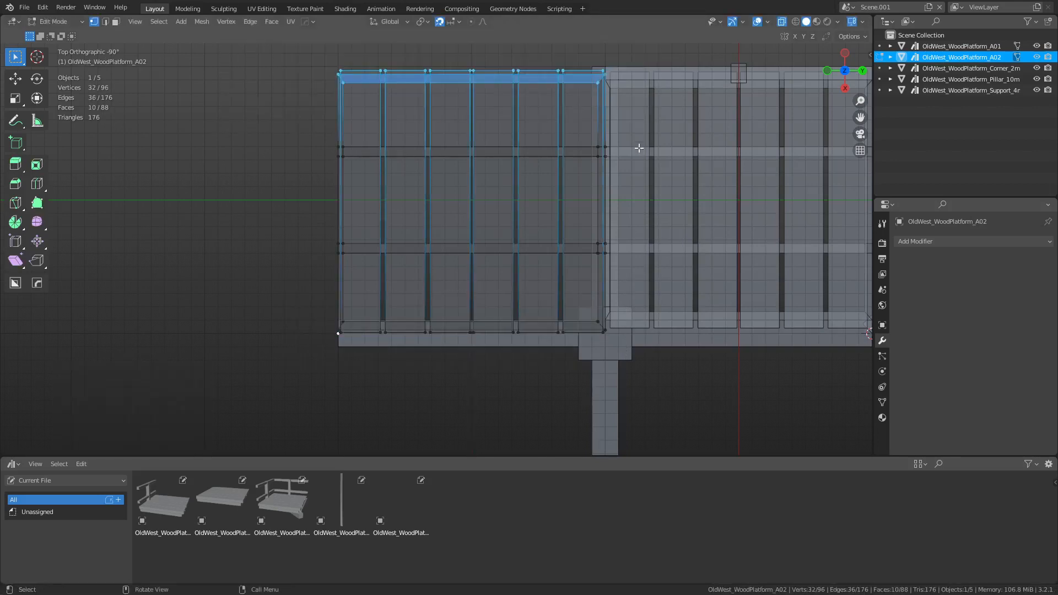
{"action": "key", "text": "g"}
{"action": "key", "text": "x"}
{"action": "left_click", "coordinate": [635, 128]}
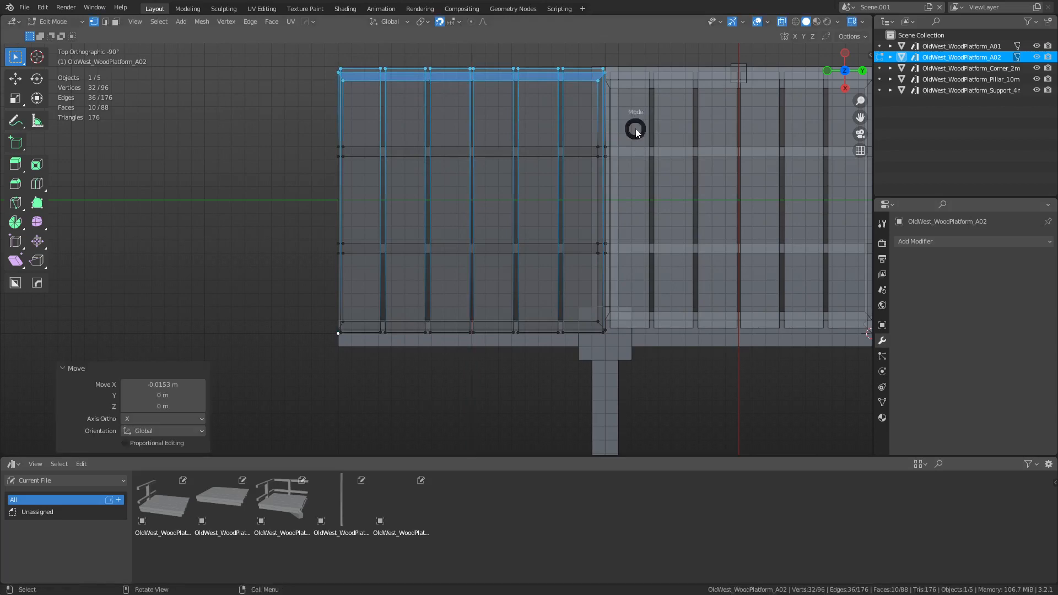
{"action": "key", "text": "Tab"}
{"action": "left_click", "coordinate": [205, 195]}
{"action": "key", "text": "alt+z"}
Step: Switch to Scene.002 and show the platform assembly from directly above
{"action": "scroll", "coordinate": [507, 333], "scroll_direction": "down", "scroll_amount": 2}
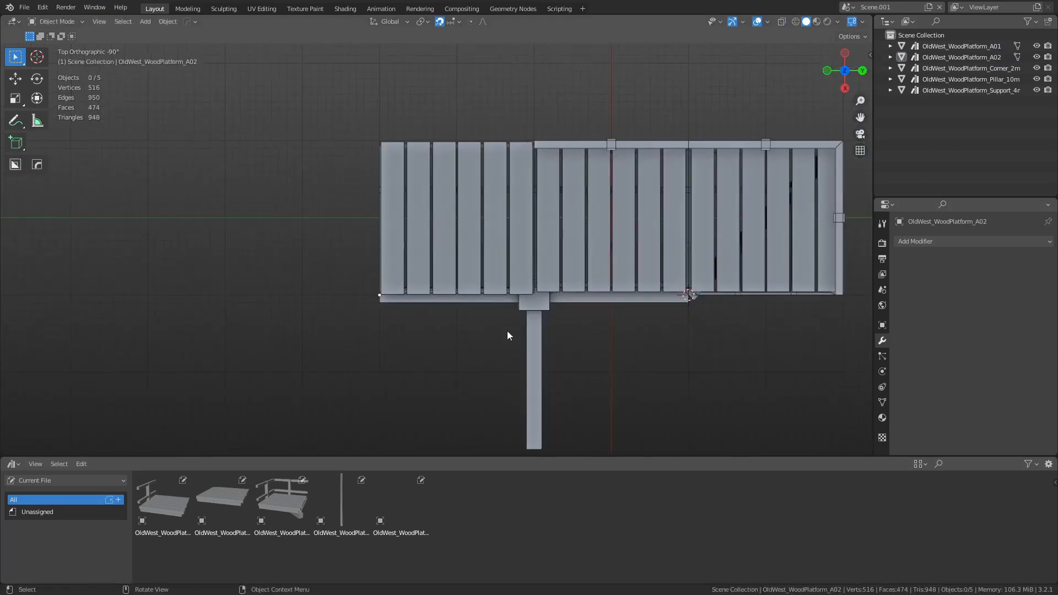
{"action": "middle_click_drag", "start_coordinate": [508, 333], "coordinate": [784, 87]}
{"action": "left_click", "coordinate": [846, 6]}
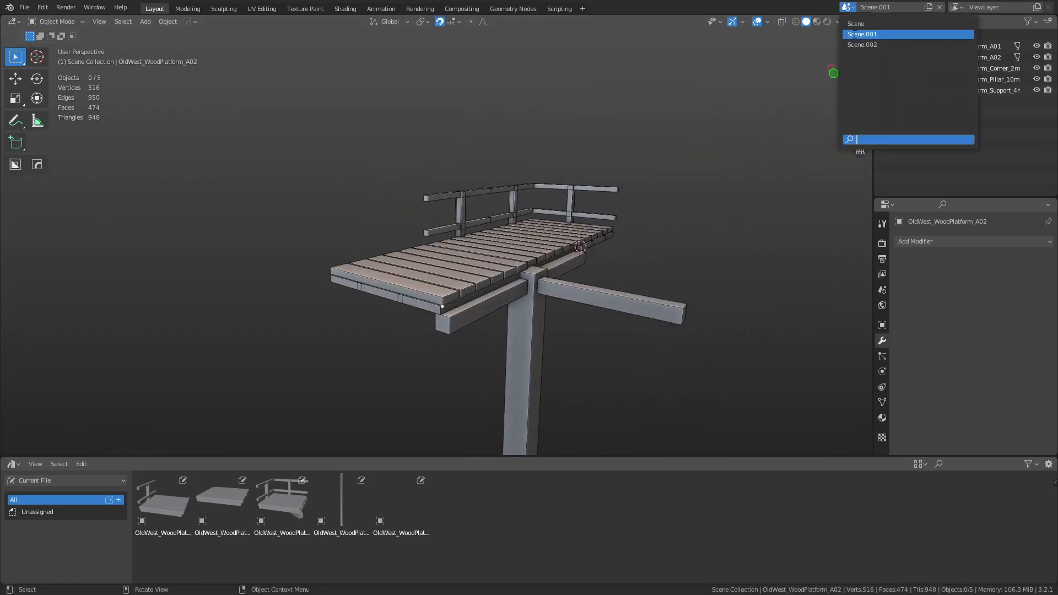
{"action": "left_click", "coordinate": [882, 36]}
{"action": "middle_click_drag", "start_coordinate": [687, 201], "coordinate": [448, 387]}
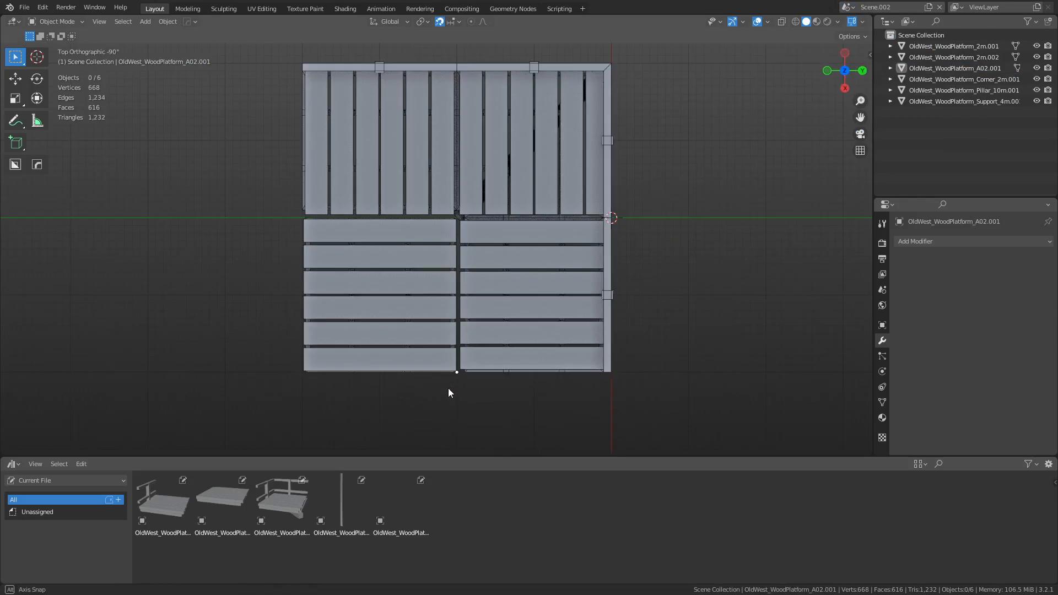
Step: Examine the seams between the rotated railing-free platform and the neighbouring platforms up close
{"action": "key", "text": "g"}
{"action": "left_click", "coordinate": [400, 317]}
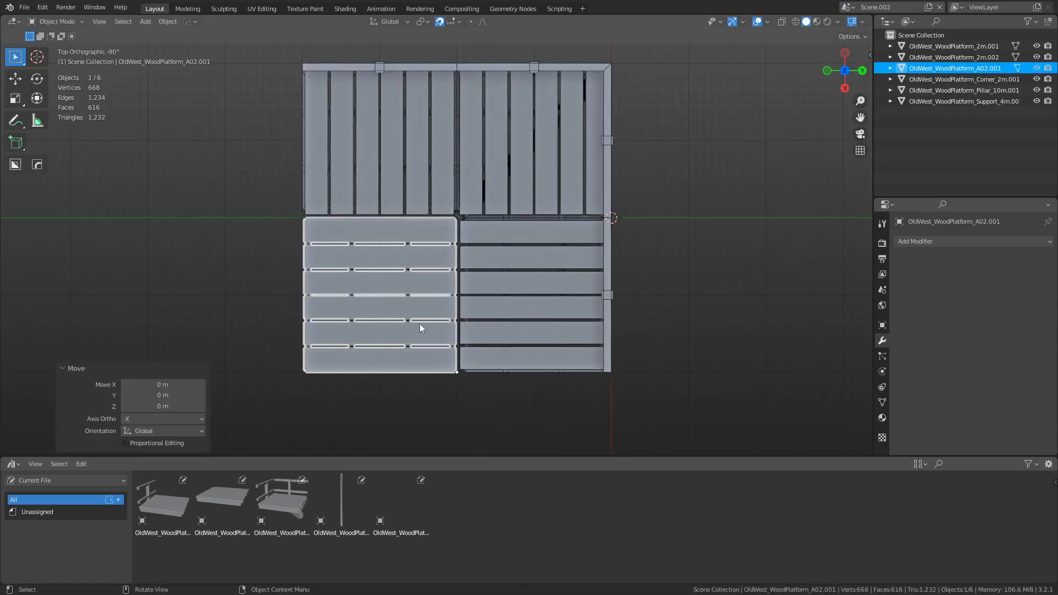
{"action": "key", "text": "alt+a"}
{"action": "middle_click_drag", "start_coordinate": [393, 305], "coordinate": [579, 207]}
{"action": "scroll", "coordinate": [524, 333], "scroll_direction": "up", "scroll_amount": 4}
{"action": "middle_click_drag", "start_coordinate": [523, 333], "coordinate": [471, 274]}
{"action": "left_click", "coordinate": [454, 272]}
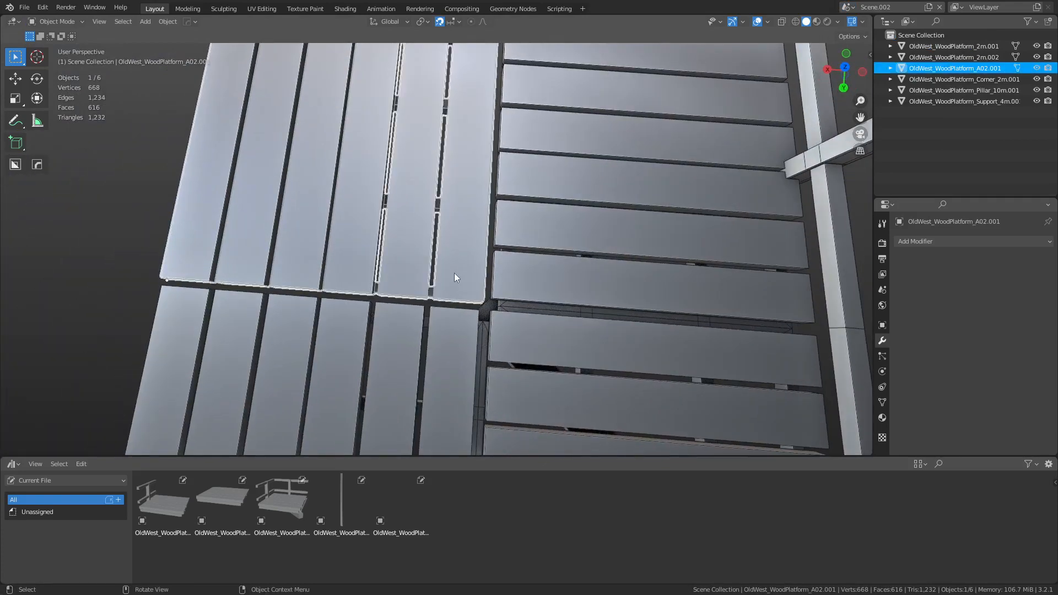
{"action": "scroll", "coordinate": [444, 316], "scroll_direction": "down", "scroll_amount": 4}
{"action": "middle_click_drag", "start_coordinate": [444, 316], "coordinate": [496, 325]}
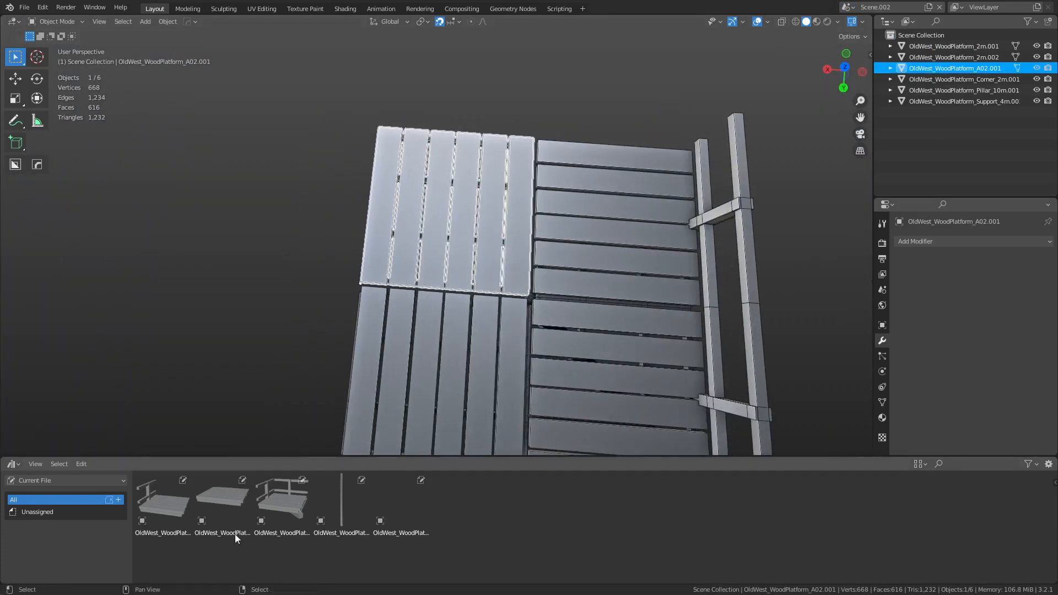
Step: Add a linked OldWest_WoodPlatform_A02 asset beside the assembly and delete the old rotated railing-free platform
{"action": "left_click_drag", "start_coordinate": [235, 534], "coordinate": [326, 290]}
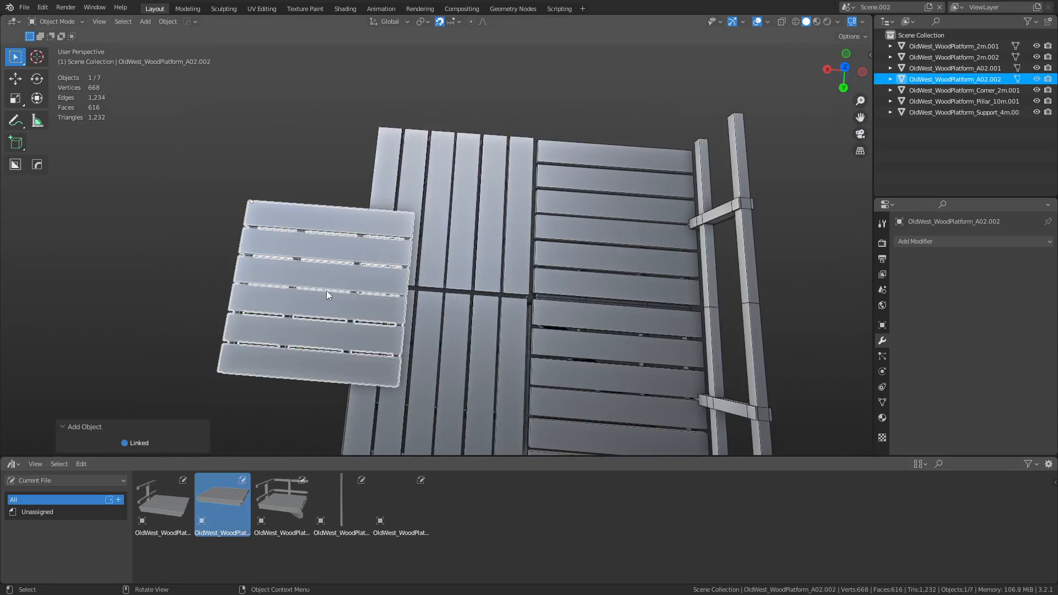
{"action": "left_click", "coordinate": [464, 259]}
{"action": "key", "text": "x"}
{"action": "key", "text": "d"}
Step: Move the new railing-free platform -1.4168 m in X and -1.1224 m in Y into the vacated corner and lower it 0.1 m
{"action": "left_click", "coordinate": [342, 326]}
{"action": "key", "text": "g"}
{"action": "key", "text": "shift+z"}
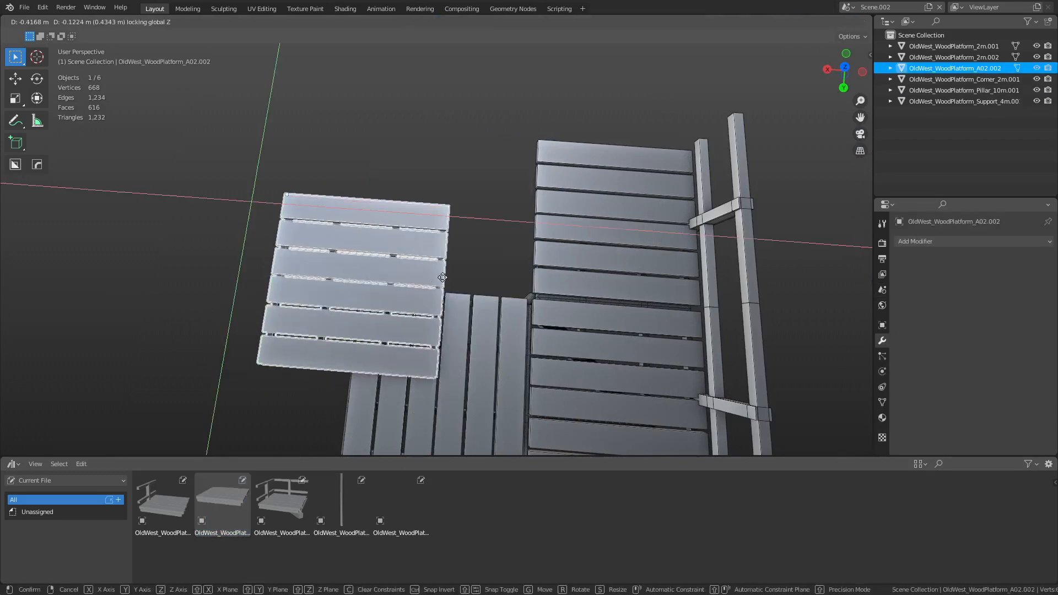
{"action": "left_click", "coordinate": [486, 243]}
{"action": "key", "text": "g"}
{"action": "key", "text": "z"}
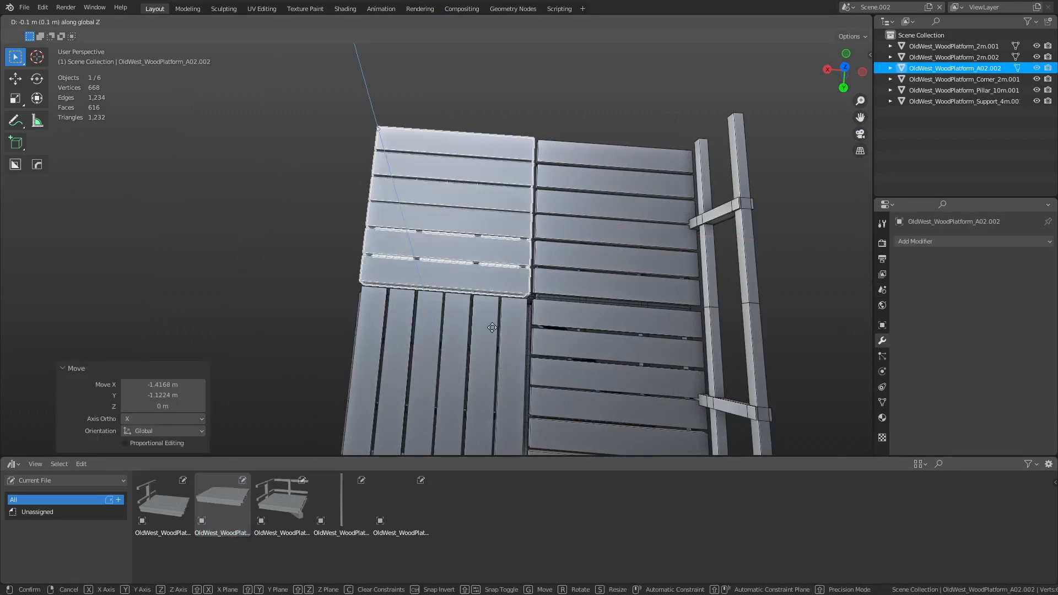
{"action": "left_click", "coordinate": [492, 326]}
{"action": "left_click", "coordinate": [187, 308]}
{"action": "middle_click_drag", "start_coordinate": [364, 279], "coordinate": [447, 279]}
{"action": "left_click", "coordinate": [446, 281]}
{"action": "scroll", "coordinate": [495, 302], "scroll_direction": "down", "scroll_amount": 5}
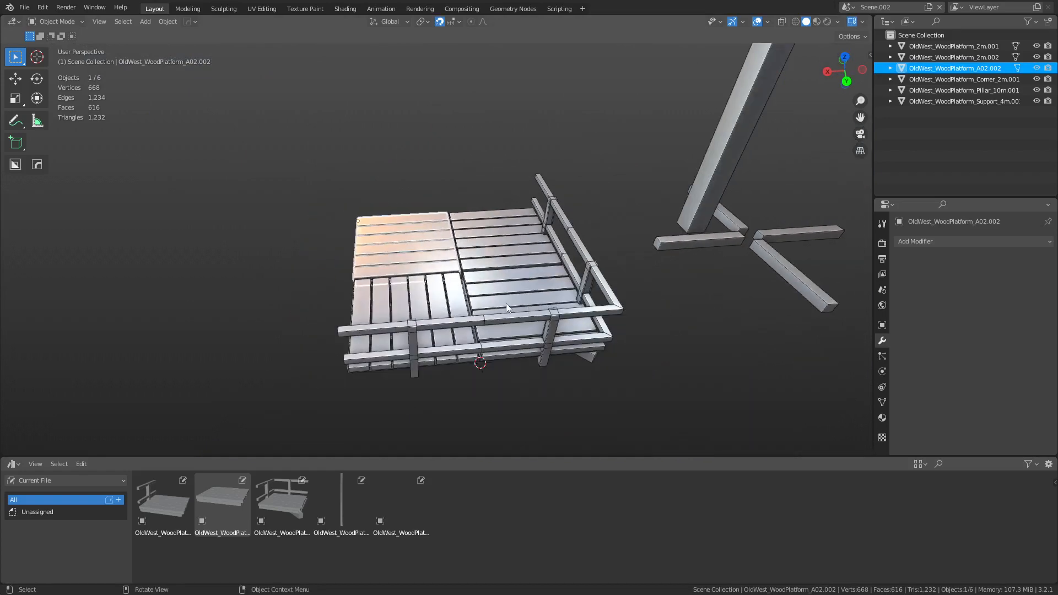
{"action": "left_click", "coordinate": [570, 318]}
{"action": "middle_click_drag", "start_coordinate": [553, 306], "coordinate": [556, 364]}
{"action": "left_click", "coordinate": [609, 286]}
{"action": "left_click_drag", "start_coordinate": [379, 334], "coordinate": [539, 226]}
{"action": "key", "text": "g"}
{"action": "right_click", "coordinate": [462, 282]}
{"action": "left_click_drag", "start_coordinate": [358, 352], "coordinate": [494, 190]}
{"action": "key", "text": "g"}
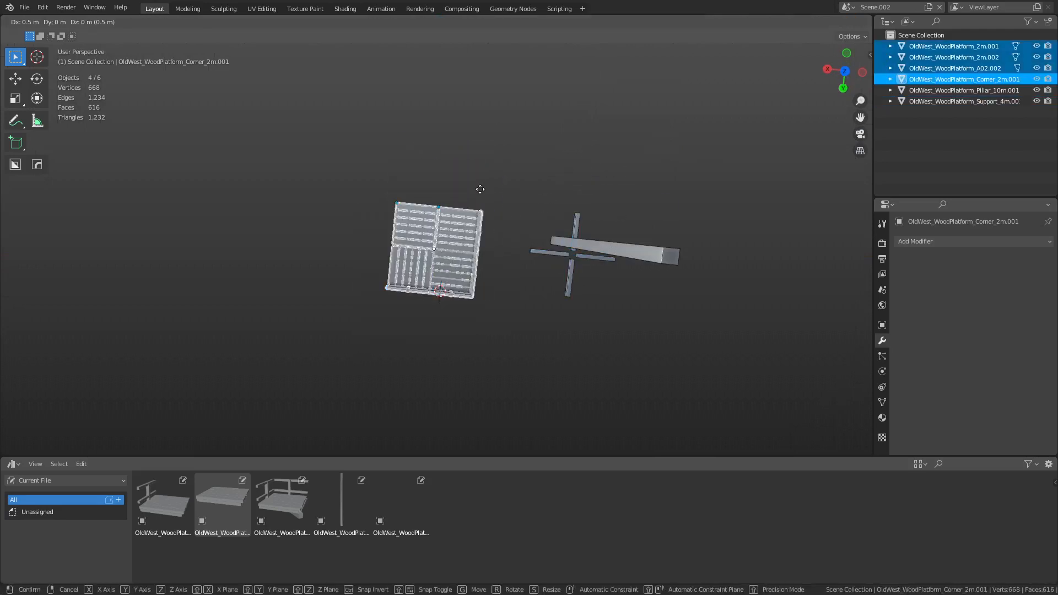
{"action": "right_click", "coordinate": [484, 179]}
{"action": "left_click", "coordinate": [522, 295]}
{"action": "middle_click_drag", "start_coordinate": [527, 296], "coordinate": [481, 277]}
{"action": "left_click", "coordinate": [481, 276]}
{"action": "key", "text": "shift+d"}
{"action": "key", "text": "x"}
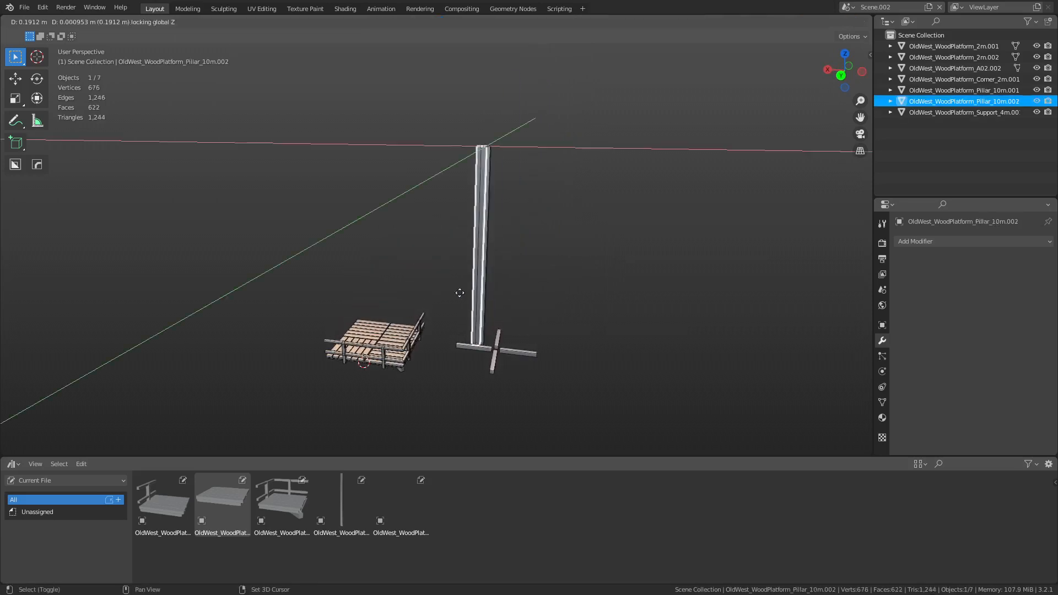
{"action": "left_click", "coordinate": [366, 294]}
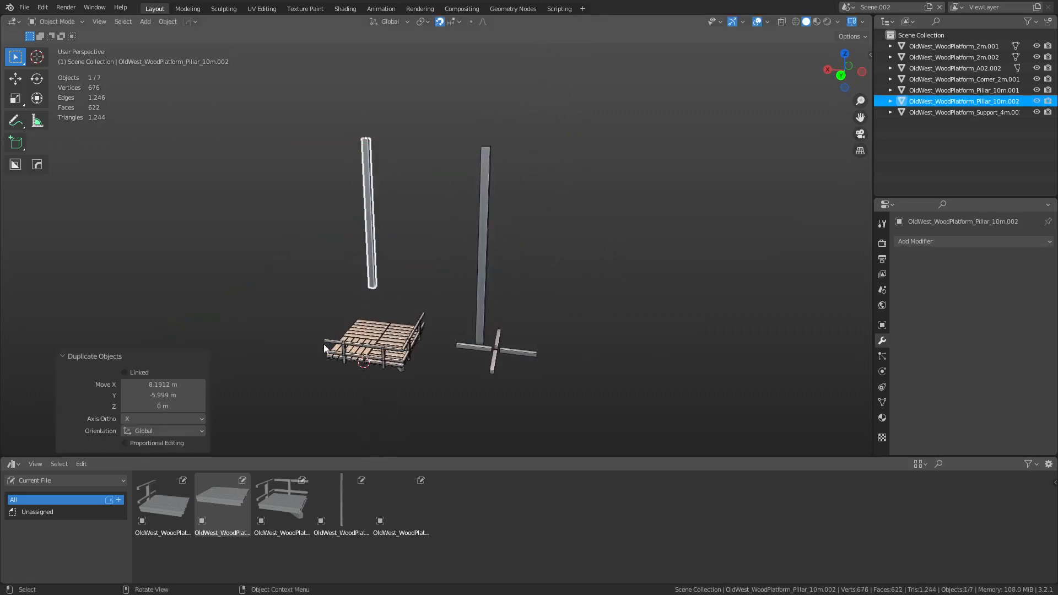
{"action": "key", "text": "x"}
{"action": "left_click", "coordinate": [445, 273]}
Step: Create a linked duplicate of the 10 m pillar, offset horizontally by 14.191 m in X and -12.999 m in Y
{"action": "left_click", "coordinate": [486, 312]}
{"action": "key", "text": "shift+d"}
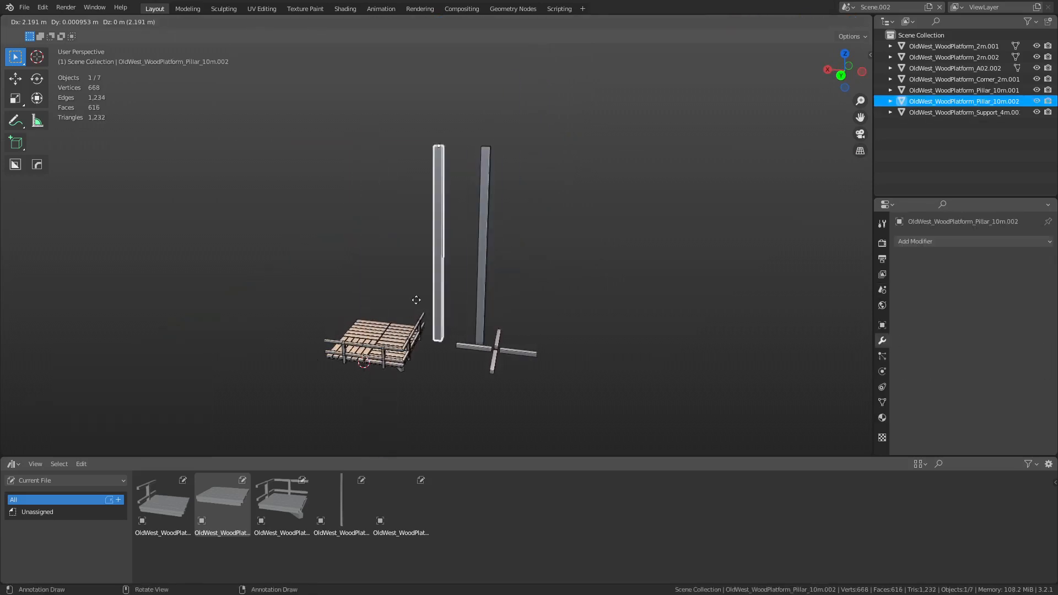
{"action": "key", "text": "shift+z"}
{"action": "left_click", "coordinate": [321, 295]}
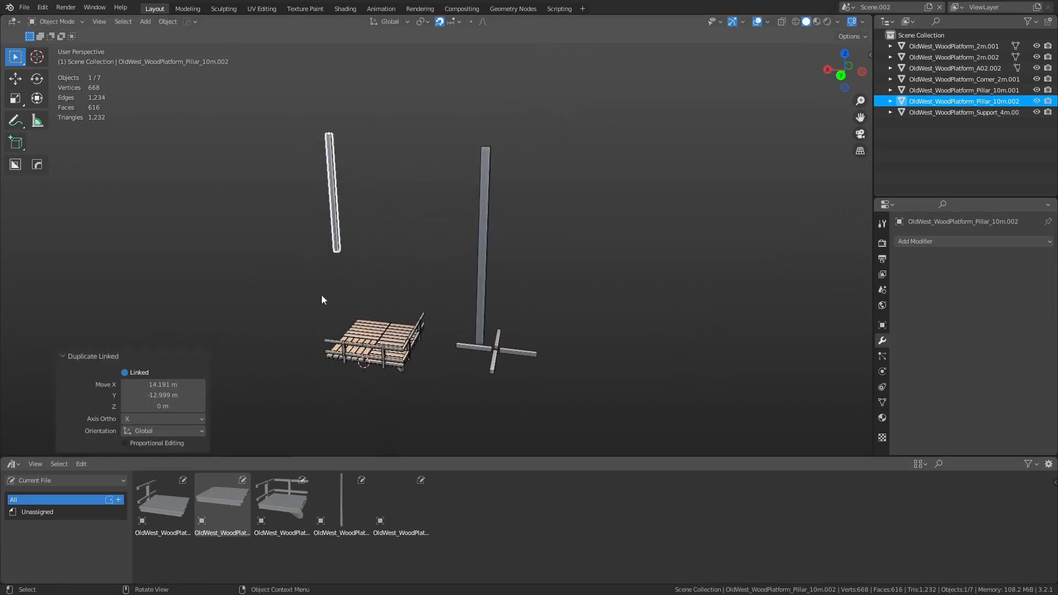
{"action": "key", "text": "shift+d"}
{"action": "key", "text": "y"}
{"action": "right_click", "coordinate": [282, 291]}
{"action": "key", "text": "x"}
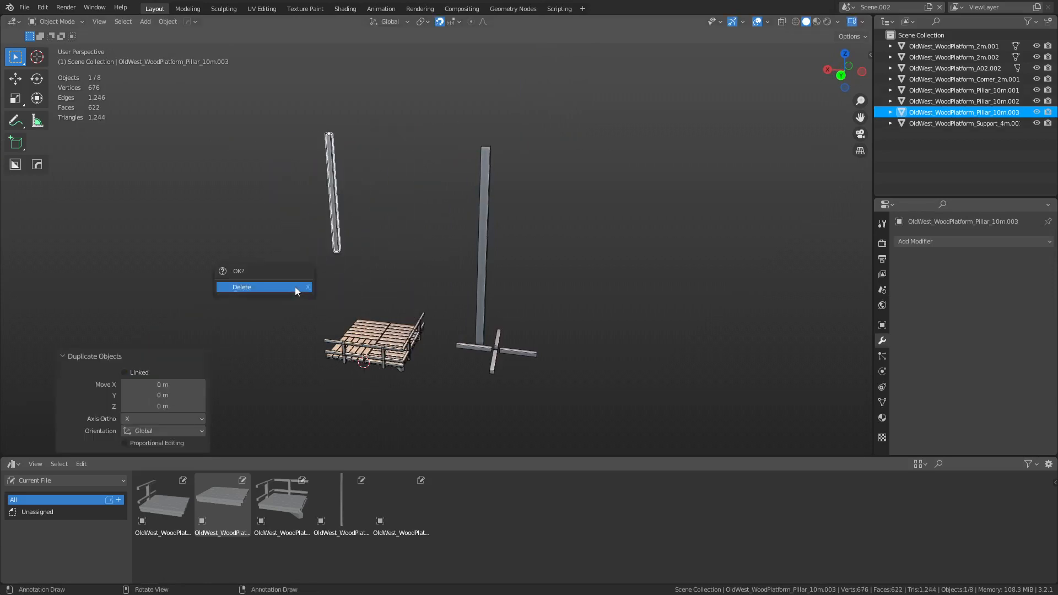
{"action": "left_click", "coordinate": [295, 286]}
Step: Move the cross-shaped support 1.0702 m in X and -0.59528 m in Y onto the original pillar and raise it 9.7 m
{"action": "left_click", "coordinate": [504, 351]}
{"action": "key", "text": "g"}
{"action": "key", "text": "shift+z"}
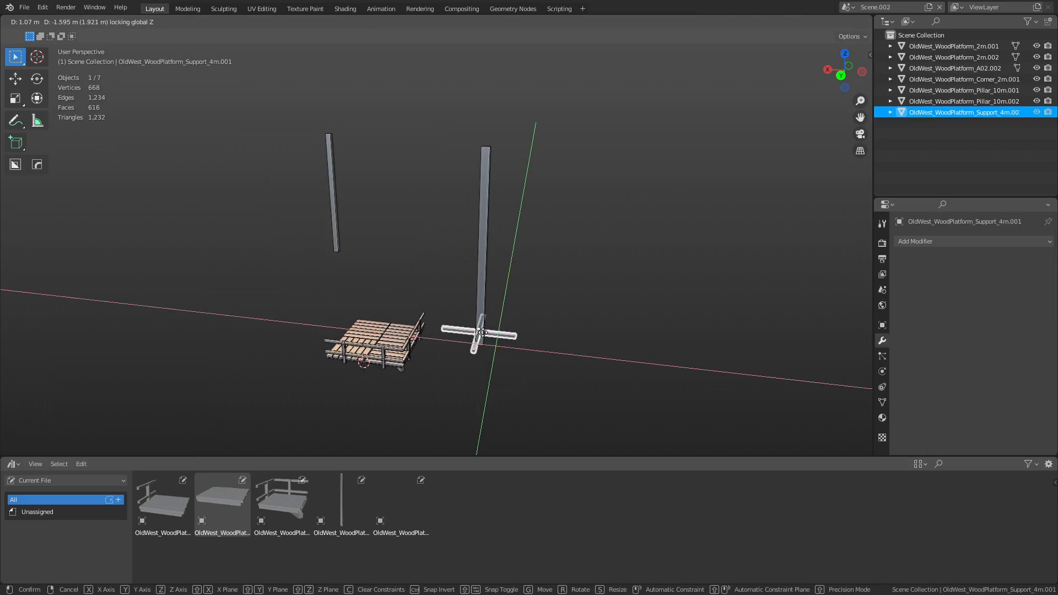
{"action": "left_click", "coordinate": [481, 341]}
{"action": "key", "text": "g"}
{"action": "key", "text": "z"}
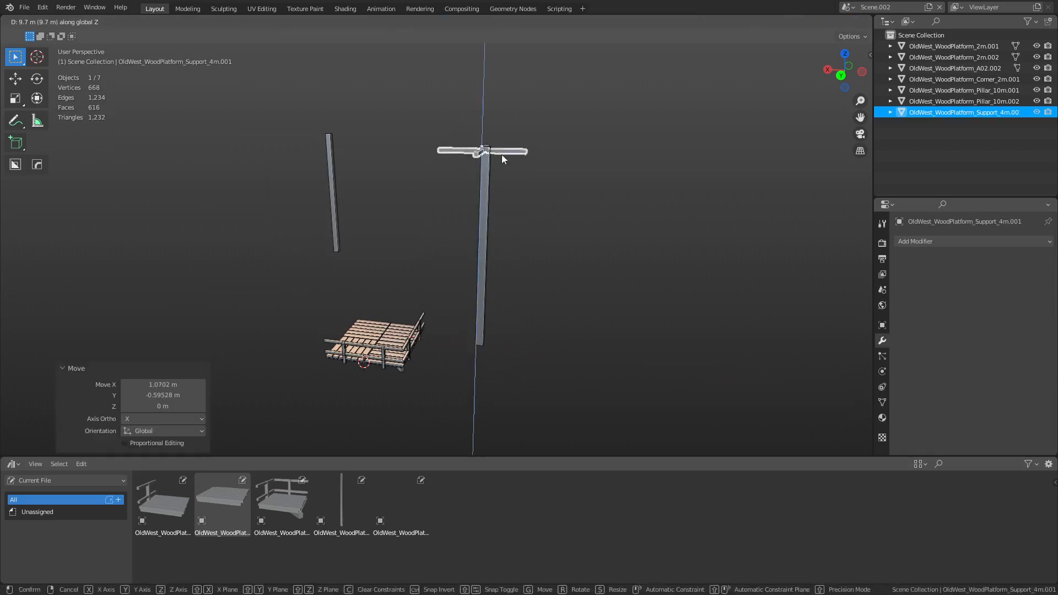
{"action": "left_click", "coordinate": [502, 156]}
Step: From above, move the original pillar 0.19122 m in X and 0.000953 m in Y to the support's centre
{"action": "middle_click_drag", "start_coordinate": [503, 161], "coordinate": [525, 288]}
{"action": "key", "text": "g"}
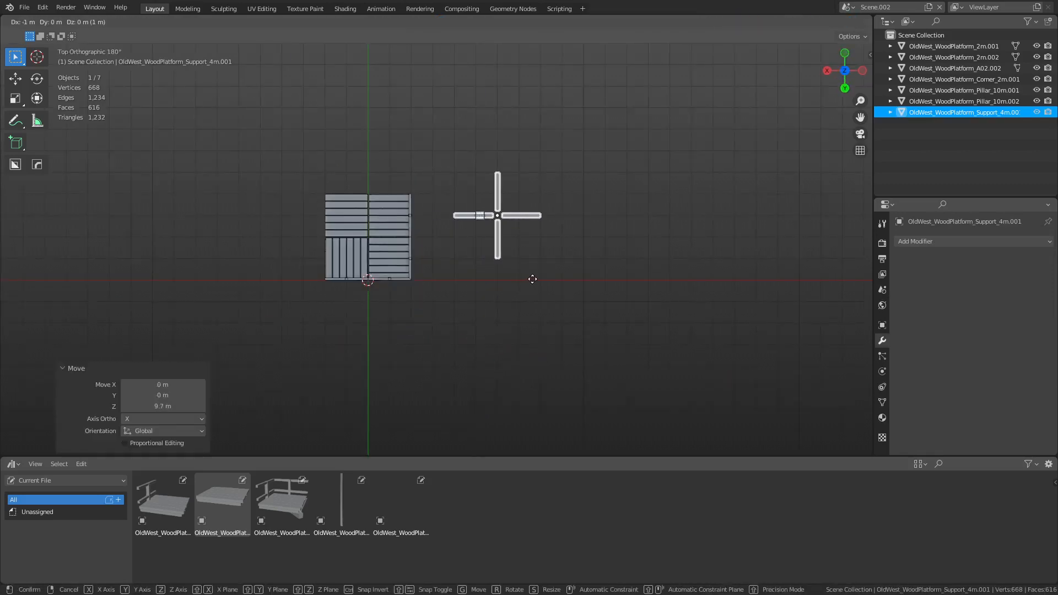
{"action": "key", "text": "Escape"}
{"action": "left_click", "coordinate": [485, 225]}
{"action": "key", "text": "g"}
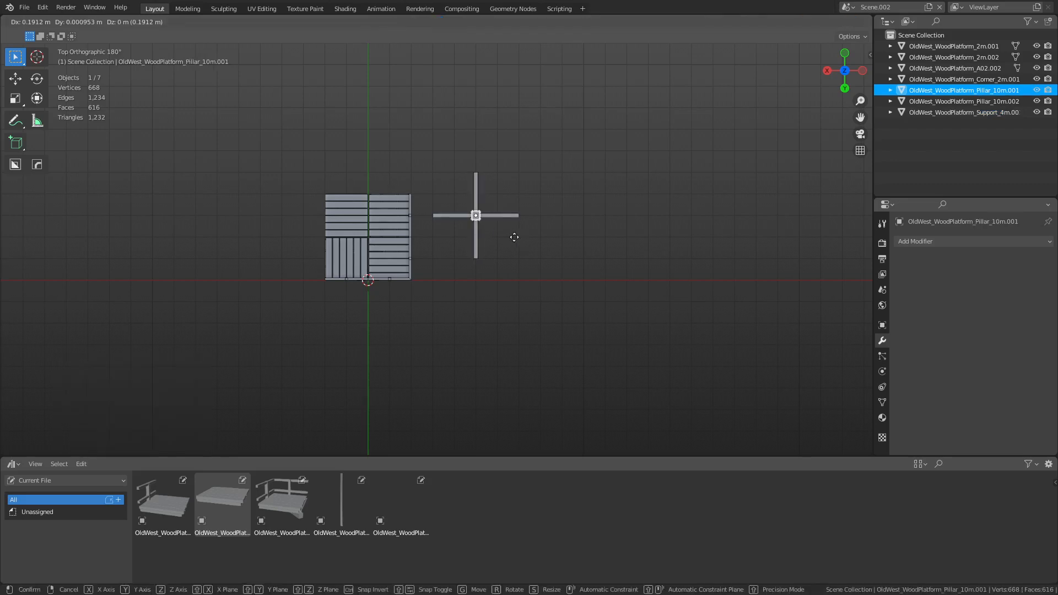
{"action": "left_click", "coordinate": [466, 230]}
{"action": "scroll", "coordinate": [322, 130], "scroll_direction": "down", "scroll_amount": 10}
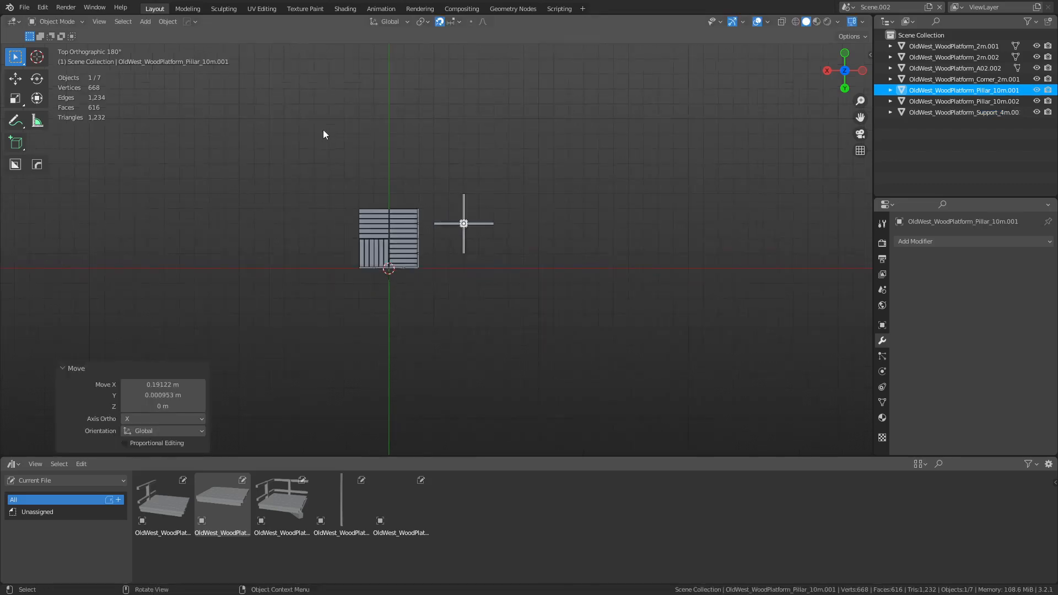
Step: Delete the spare linked duplicate of the 10 m pillar
{"action": "left_click_drag", "start_coordinate": [428, 198], "coordinate": [429, 204]}
{"action": "key", "text": "x"}
{"action": "left_click", "coordinate": [430, 204]}
{"action": "scroll", "coordinate": [518, 248], "scroll_direction": "up", "scroll_amount": 10}
Step: Create a linked duplicate of the remaining pillar and its cross-shaped support, offset 15 m in X and -7 m in Y
{"action": "left_click_drag", "start_coordinate": [552, 282], "coordinate": [462, 166]}
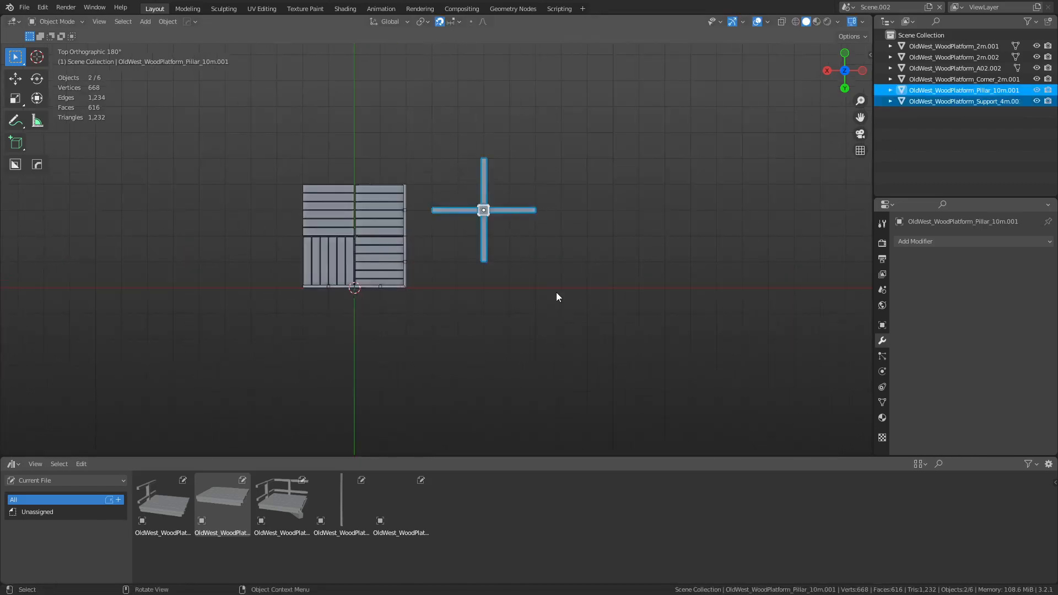
{"action": "scroll", "coordinate": [533, 243], "scroll_direction": "down", "scroll_amount": 3}
{"action": "middle_click_drag", "start_coordinate": [533, 243], "coordinate": [562, 326], "text": "shift"}
{"action": "key", "text": "shift+d"}
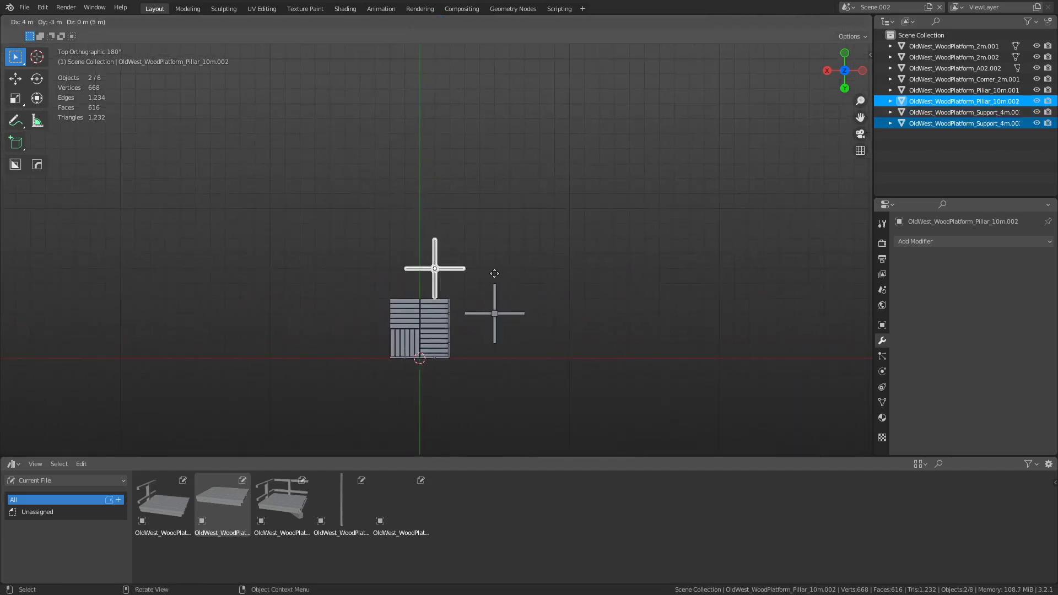
{"action": "left_click", "coordinate": [337, 221]}
{"action": "middle_click_drag", "start_coordinate": [337, 220], "coordinate": [420, 319], "text": "shift"}
Step: Extend the new pillar and support into a row with three more linked duplicates, each offset -4 m in Y
{"action": "key", "text": "alt+d"}
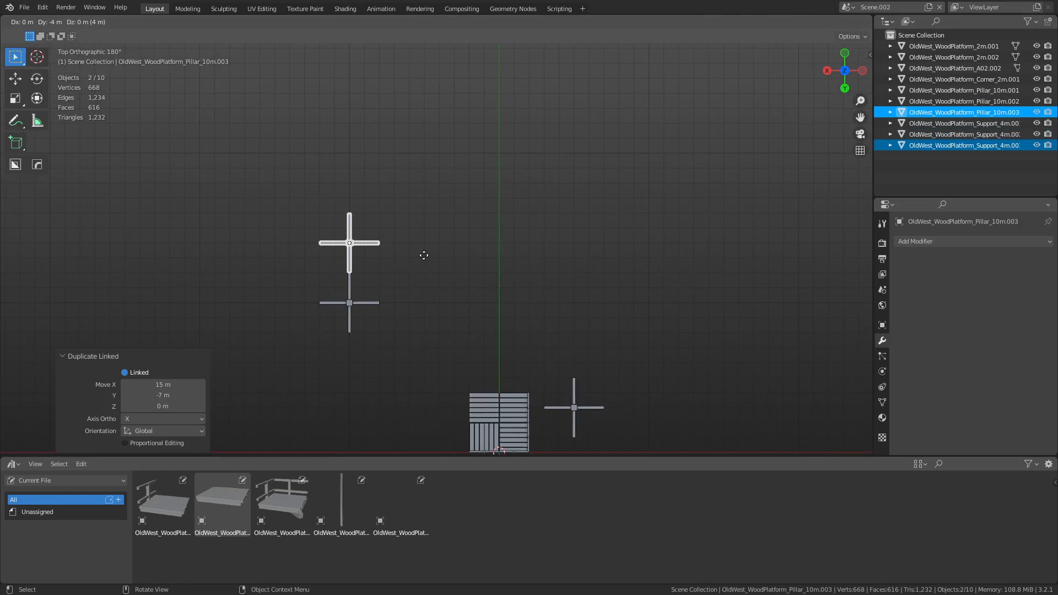
{"action": "left_click", "coordinate": [423, 255]}
{"action": "key", "text": "alt+d"}
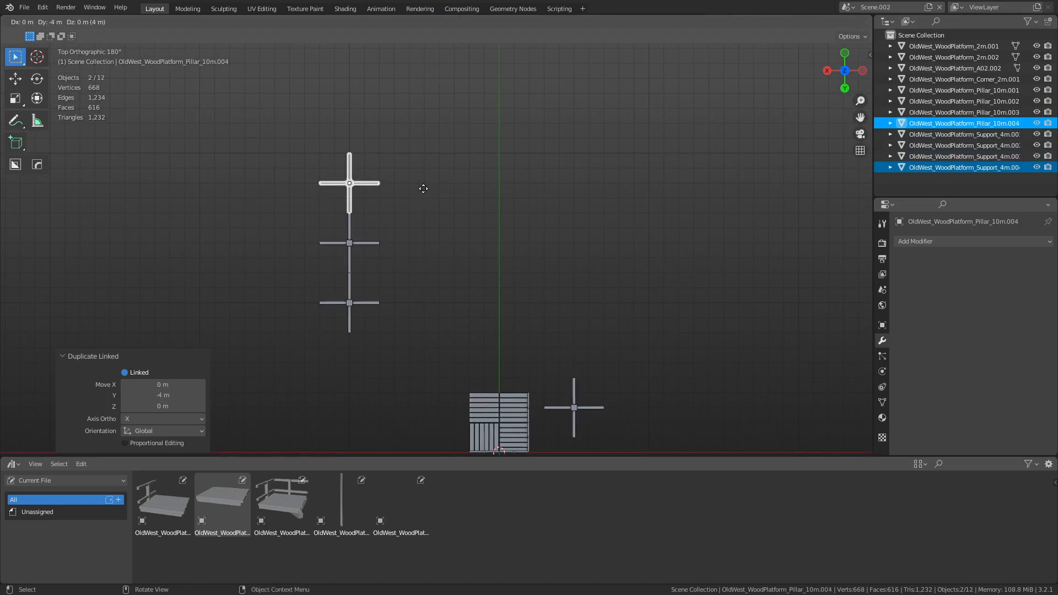
{"action": "left_click", "coordinate": [423, 188]}
{"action": "key", "text": "alt+d"}
{"action": "left_click", "coordinate": [426, 121]}
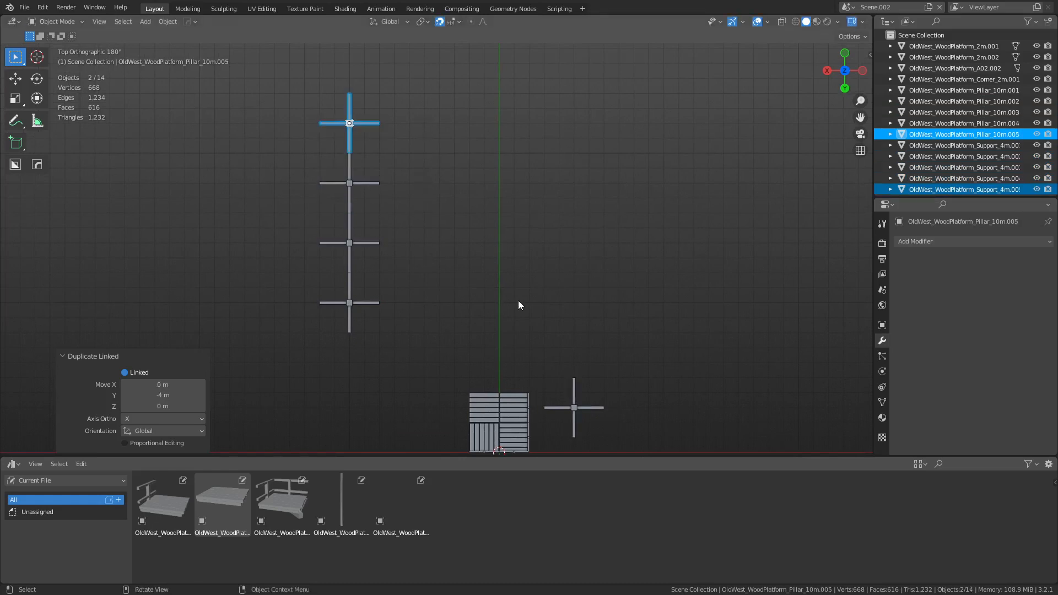
Step: Move the four-platform block 10 m in X and -8 m in Y, centred over the first pillar of the row
{"action": "scroll", "coordinate": [538, 288], "scroll_direction": "down", "scroll_amount": 1}
{"action": "left_click_drag", "start_coordinate": [425, 391], "coordinate": [519, 307]}
{"action": "key", "text": "g"}
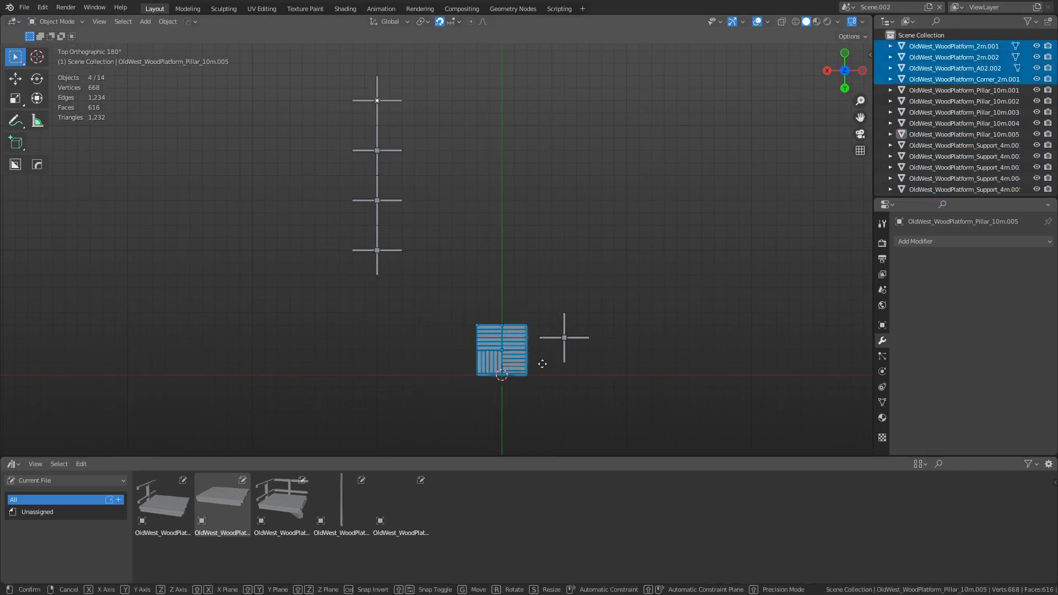
{"action": "right_click", "coordinate": [417, 263]}
{"action": "key", "text": "shift+space"}
{"action": "left_click", "coordinate": [301, 174]}
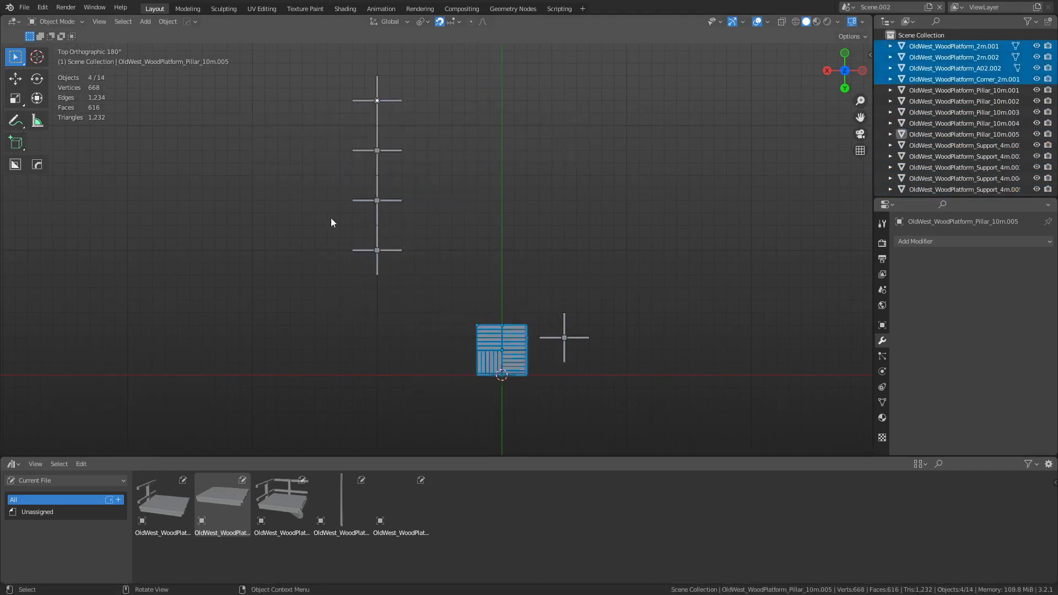
{"action": "left_click", "coordinate": [485, 331], "text": "shift"}
{"action": "key", "text": "g"}
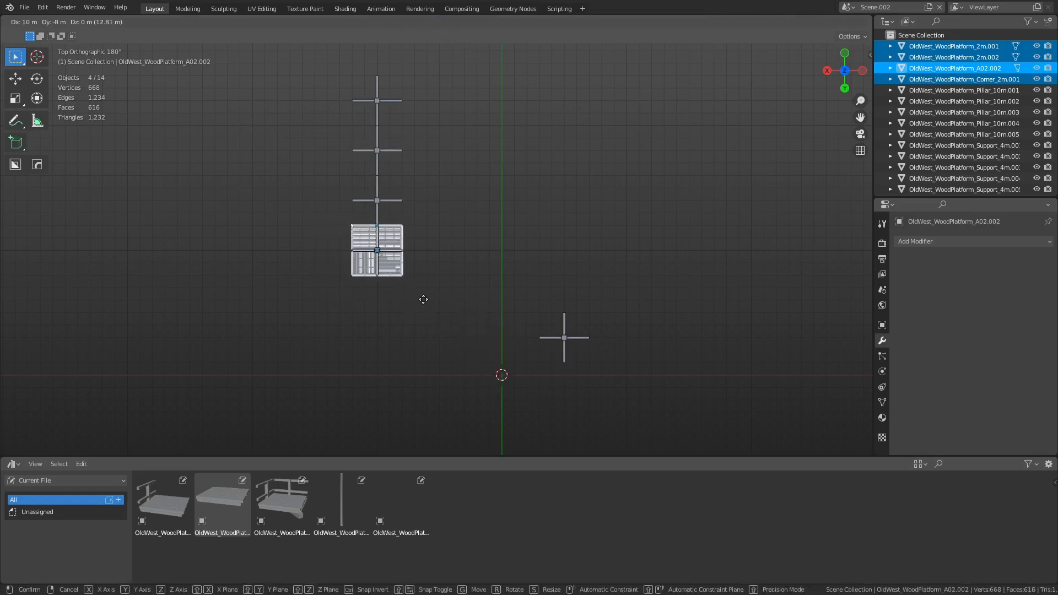
{"action": "left_click", "coordinate": [423, 299]}
Step: Raise the four-platform block 10 m in Z onto the support at the top of the pillar
{"action": "key", "text": "ctrl+KP_1"}
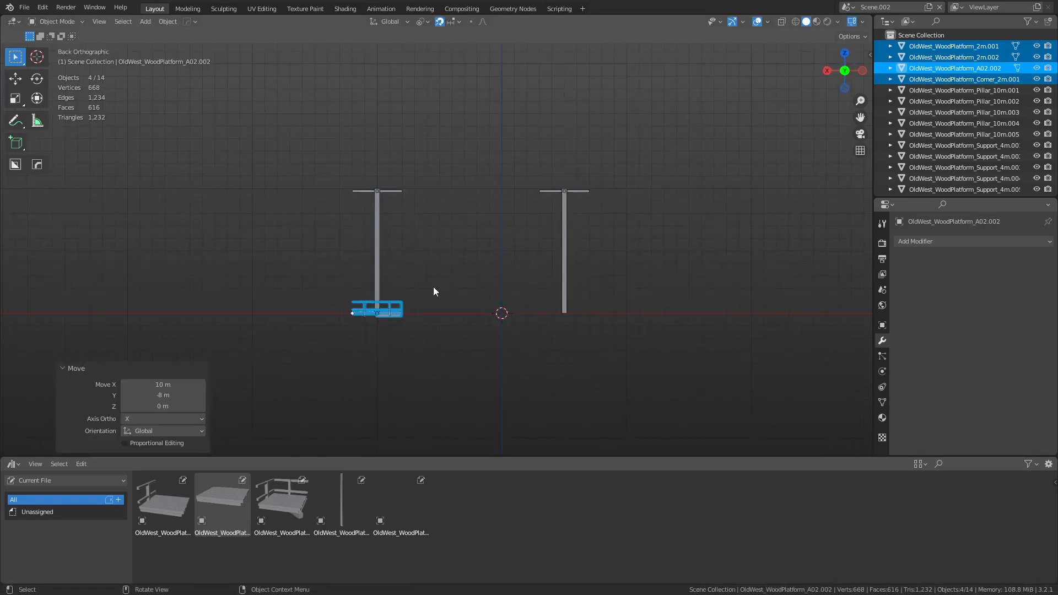
{"action": "key", "text": "g"}
{"action": "key", "text": "z"}
{"action": "left_click", "coordinate": [444, 196]}
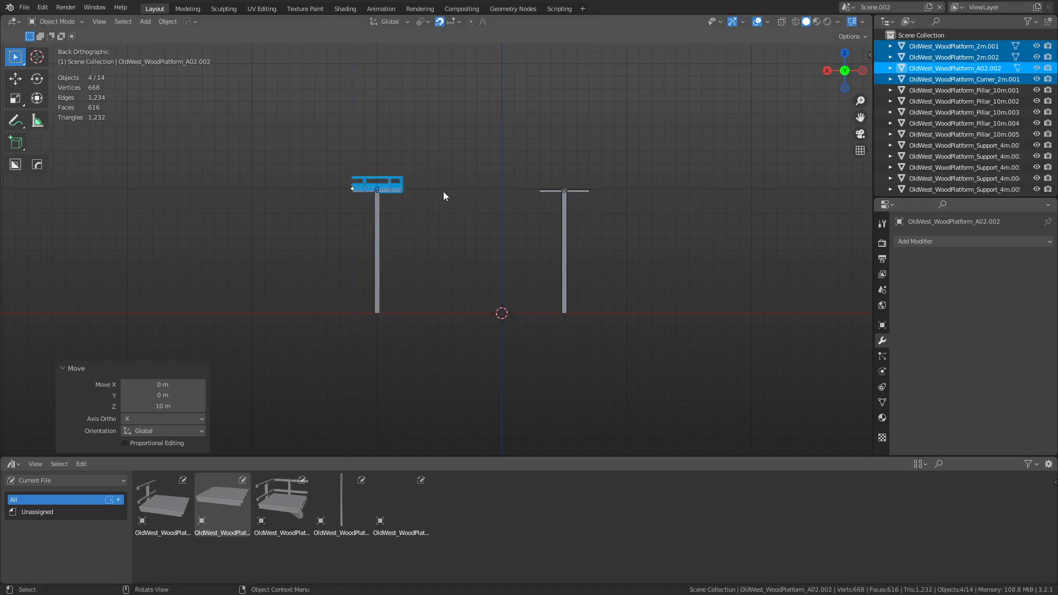
{"action": "left_click", "coordinate": [444, 193]}
Step: Create linked duplicates of the railed and railing-free platforms at the block's open end, offset -2 m in Y
{"action": "middle_click_drag", "start_coordinate": [462, 165], "coordinate": [461, 259]}
{"action": "scroll", "coordinate": [482, 210], "scroll_direction": "up", "scroll_amount": 3}
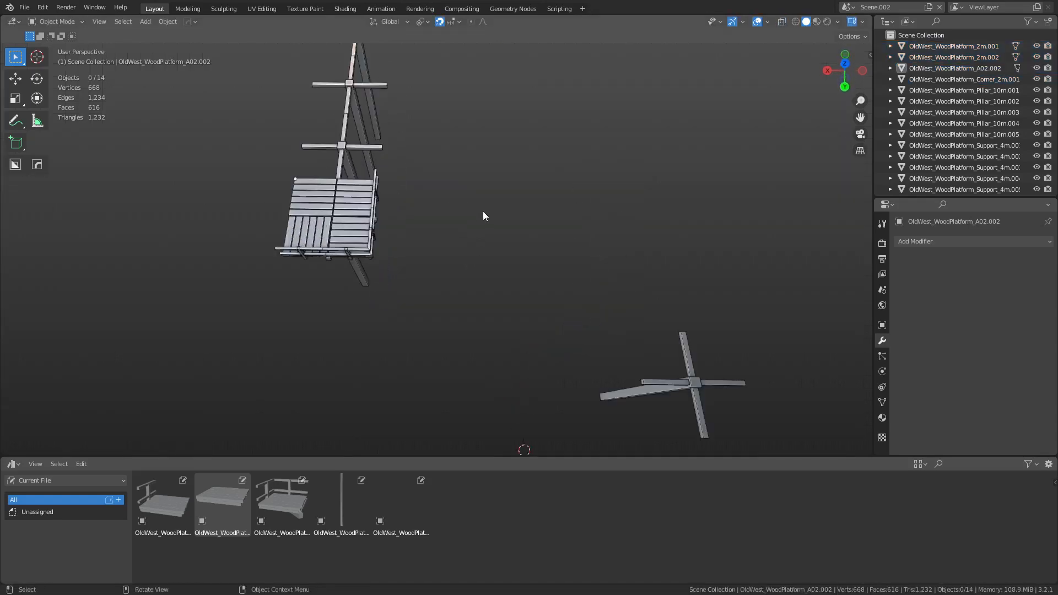
{"action": "middle_click_drag", "start_coordinate": [483, 211], "coordinate": [485, 316]}
{"action": "left_click", "coordinate": [385, 271]}
{"action": "left_click", "coordinate": [363, 213], "text": "shift"}
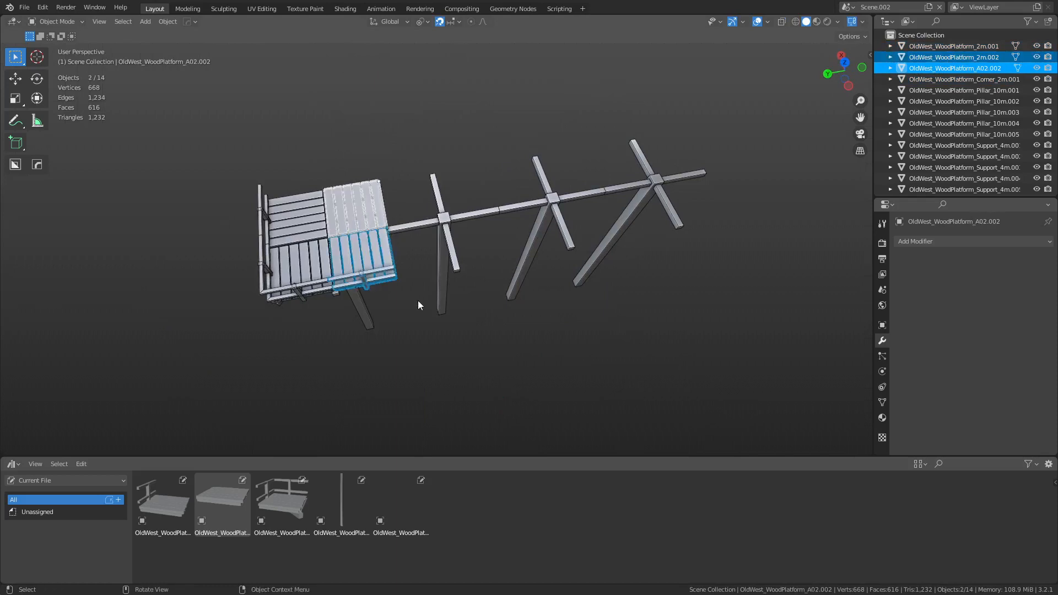
{"action": "key", "text": "shift+d"}
{"action": "key", "text": "x"}
{"action": "key", "text": "y"}
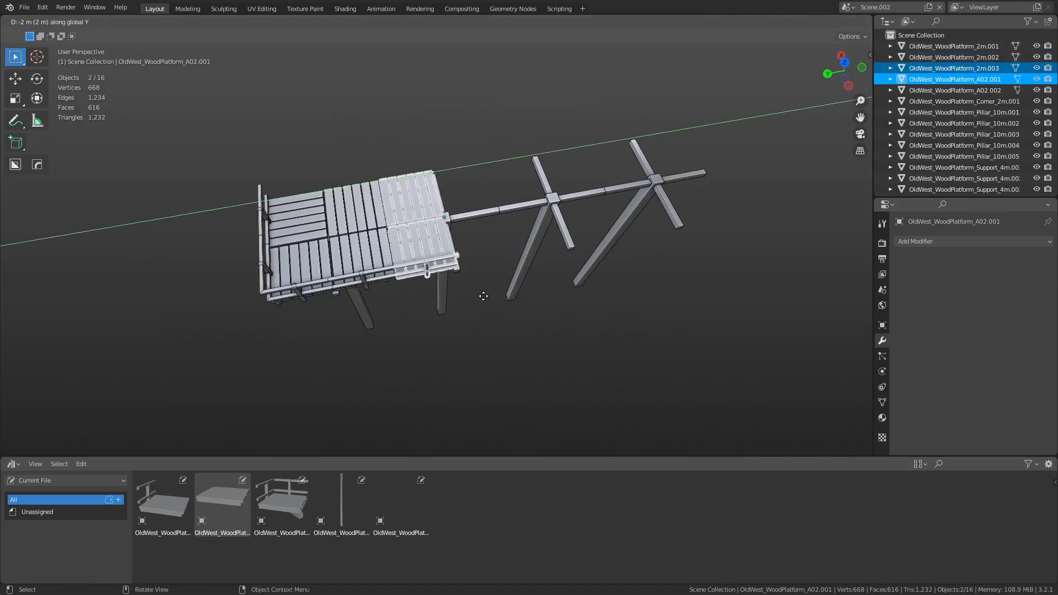
{"action": "left_click", "coordinate": [484, 298]}
Step: Repeat the -2 m linked duplication of the platform pair four times to extend the walkway along the pillar row
{"action": "key", "text": "shift+r"}
{"action": "key", "text": "shift+r"}
{"action": "key", "text": "shift+r"}
{"action": "key", "text": "shift+r"}
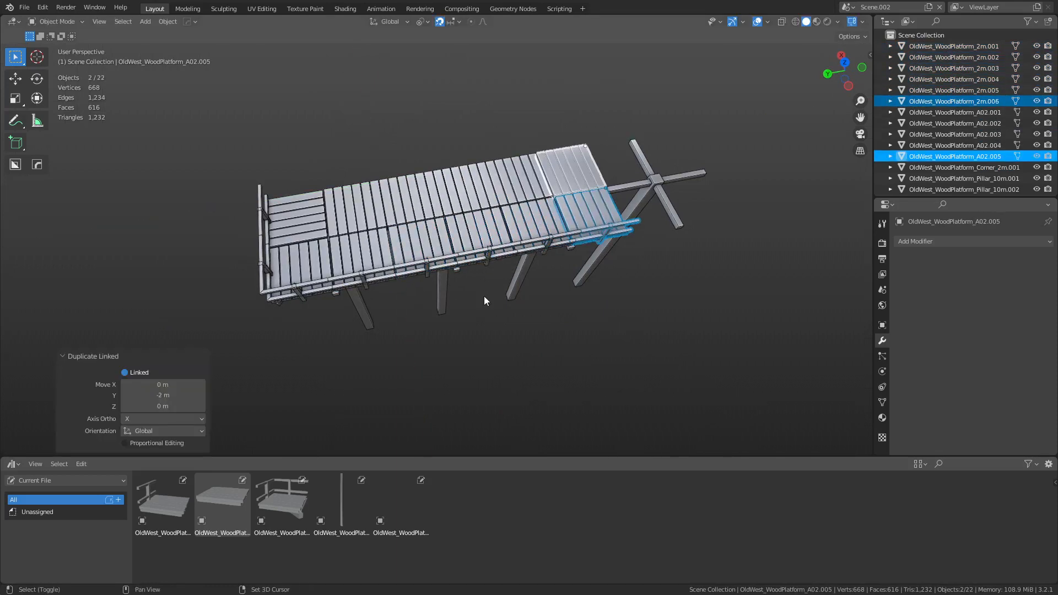
{"action": "left_click", "coordinate": [606, 343]}
{"action": "key", "text": "ctrl+KP_3"}
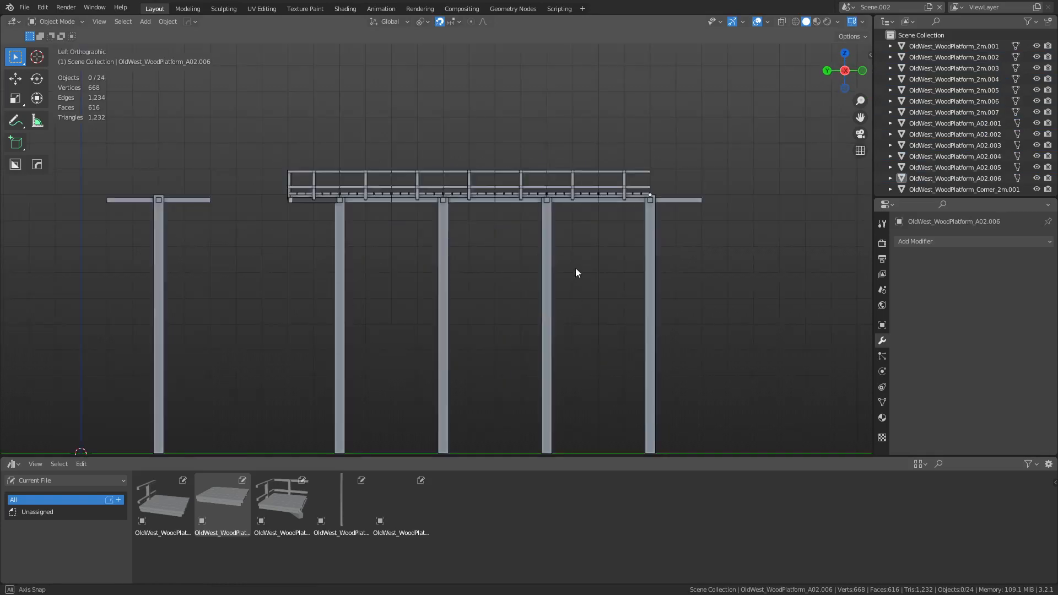
{"action": "middle_click_drag", "start_coordinate": [452, 275], "coordinate": [531, 323]}
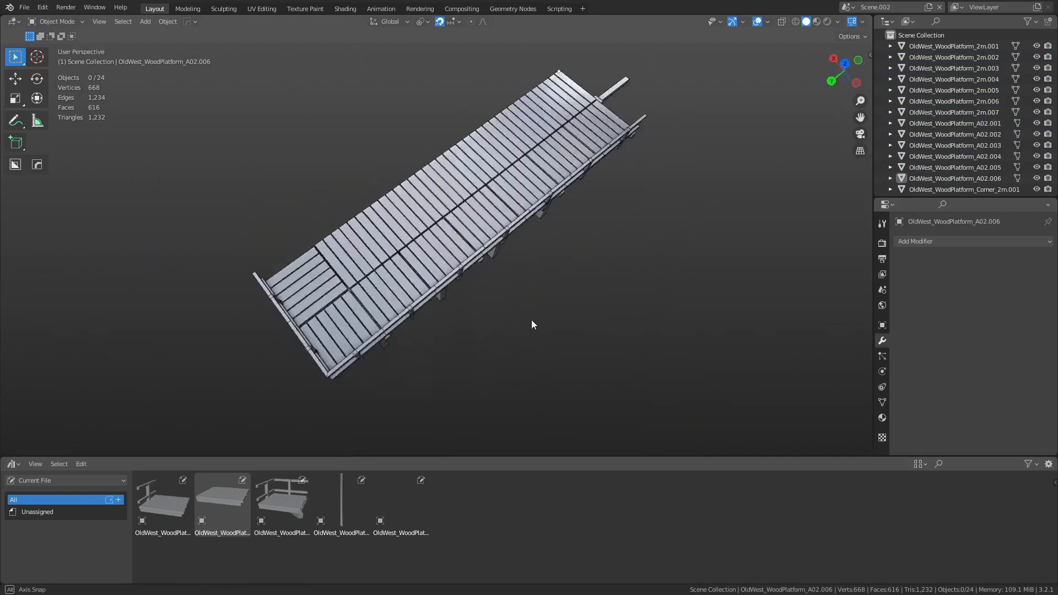
{"action": "scroll", "coordinate": [447, 325], "scroll_direction": "up", "scroll_amount": 5}
{"action": "left_click", "coordinate": [432, 320]}
{"action": "left_click", "coordinate": [411, 197], "text": "shift"}
{"action": "left_click", "coordinate": [401, 132], "text": "shift"}
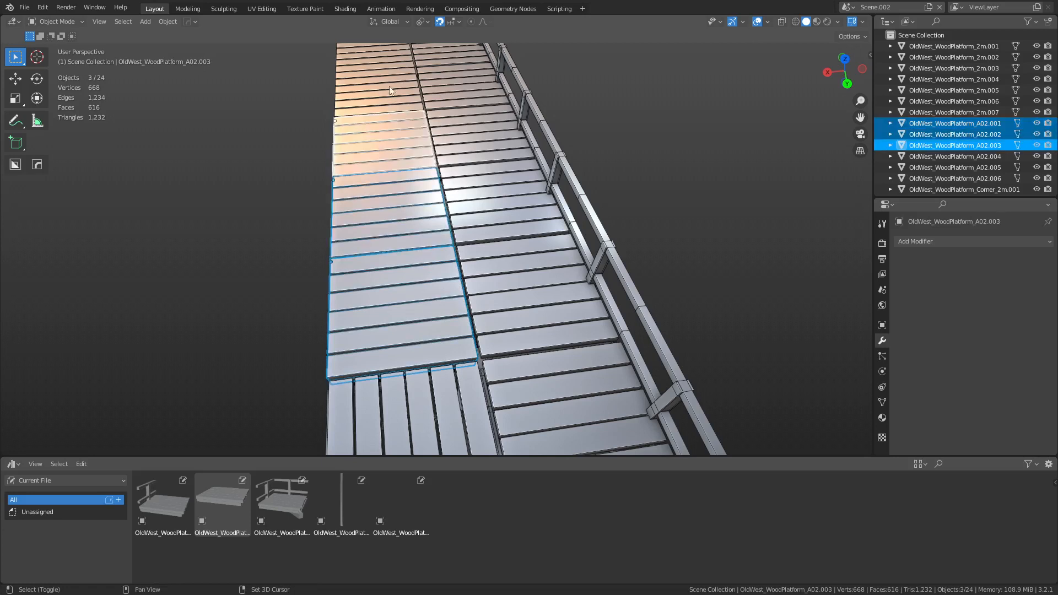
{"action": "left_click", "coordinate": [381, 65], "text": "shift"}
{"action": "left_click", "coordinate": [385, 82], "text": "shift"}
{"action": "key", "text": "s"}
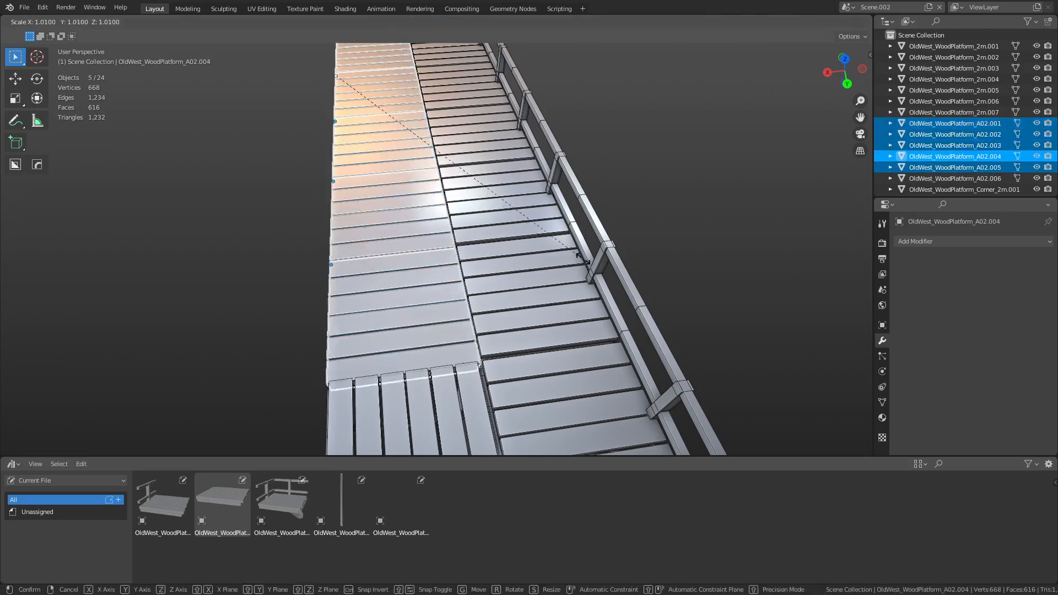
{"action": "key", "text": "Escape"}
Step: Scale the entire mesh of the railing-free platform next to the crosswise-planked one by 1.03 in X and 1.01 in Y
{"action": "left_click", "coordinate": [424, 307]}
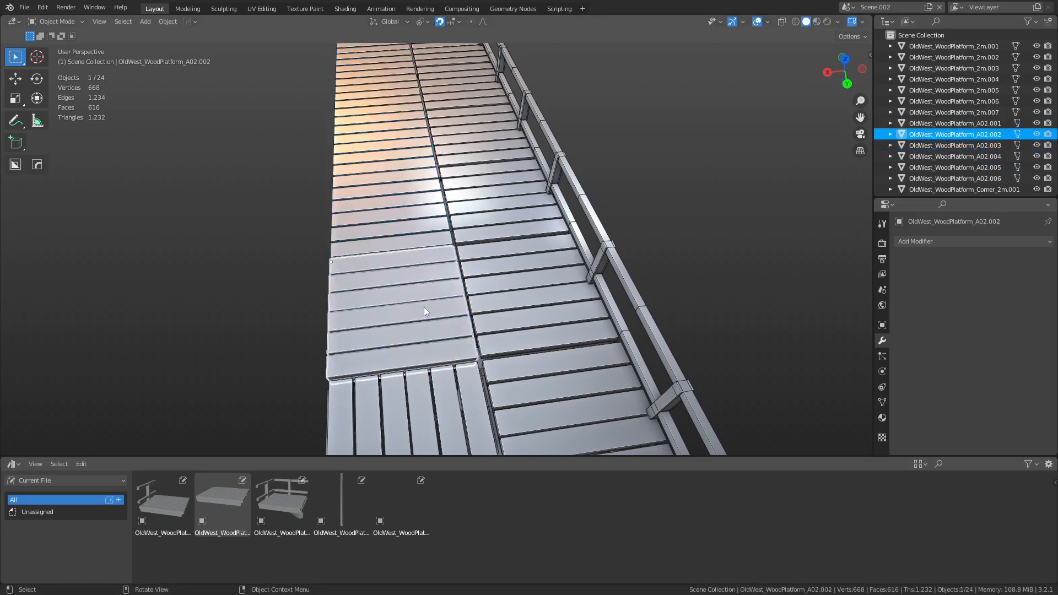
{"action": "key", "text": "s"}
{"action": "right_click", "coordinate": [582, 316]}
{"action": "key", "text": "ctrl+Tab"}
{"action": "left_click", "coordinate": [579, 312]}
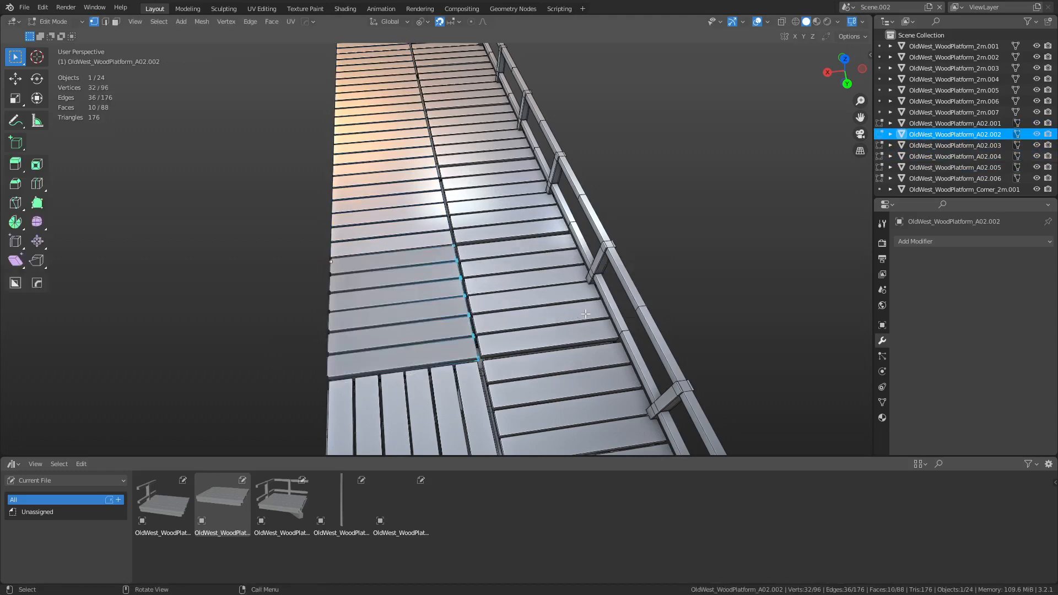
{"action": "key", "text": "a"}
{"action": "key", "text": "s"}
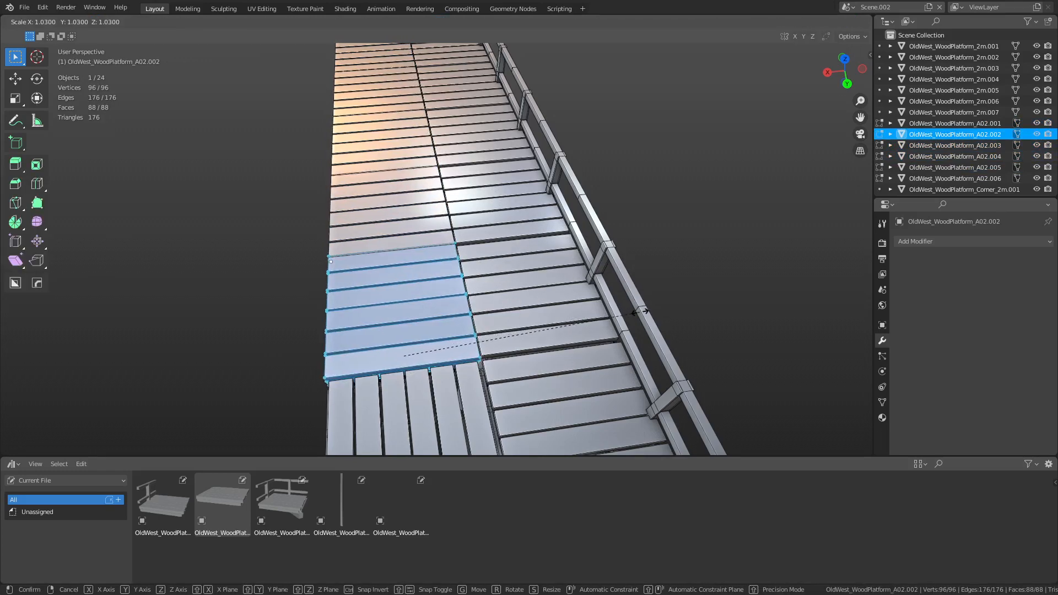
{"action": "key", "text": "y"}
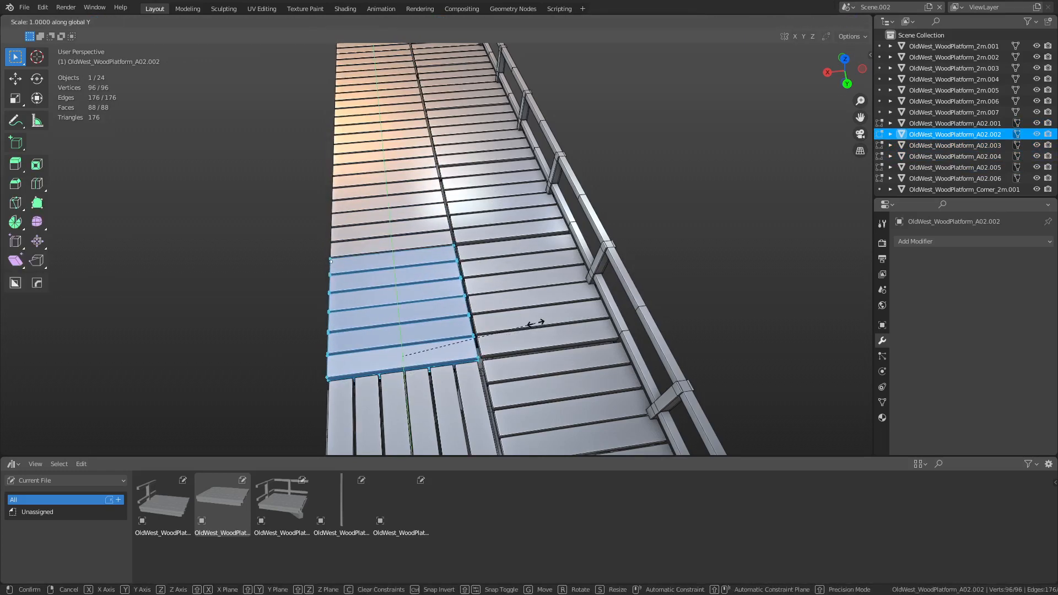
{"action": "left_click", "coordinate": [576, 321]}
{"action": "key", "text": "s"}
{"action": "key", "text": "y"}
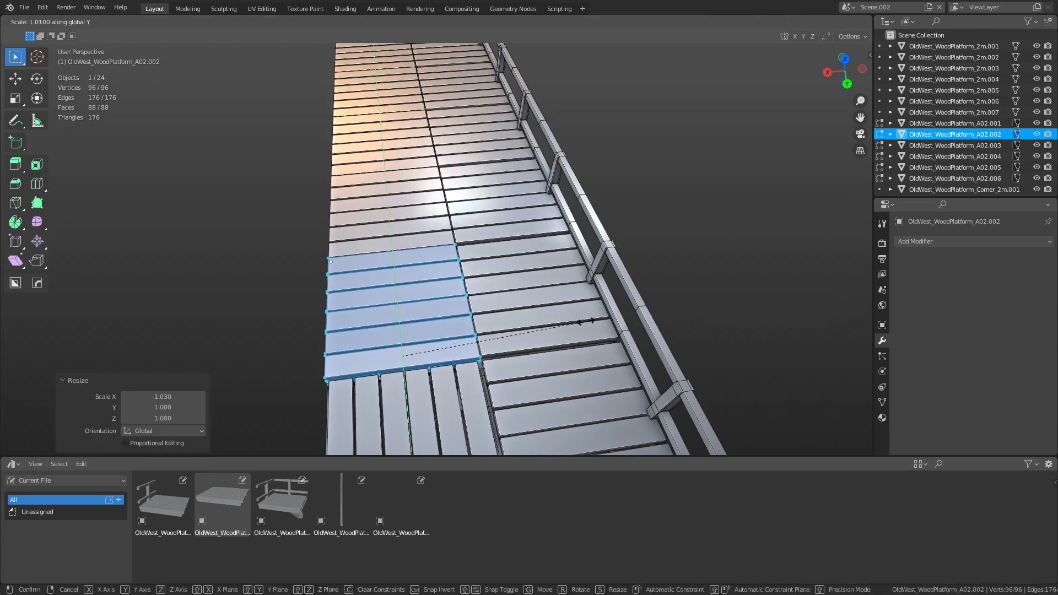
{"action": "left_click", "coordinate": [585, 321]}
Step: Shift the railing-free platform's mesh 0.023759 m in Y and return to Object Mode
{"action": "middle_click_drag", "start_coordinate": [585, 323], "coordinate": [549, 337]}
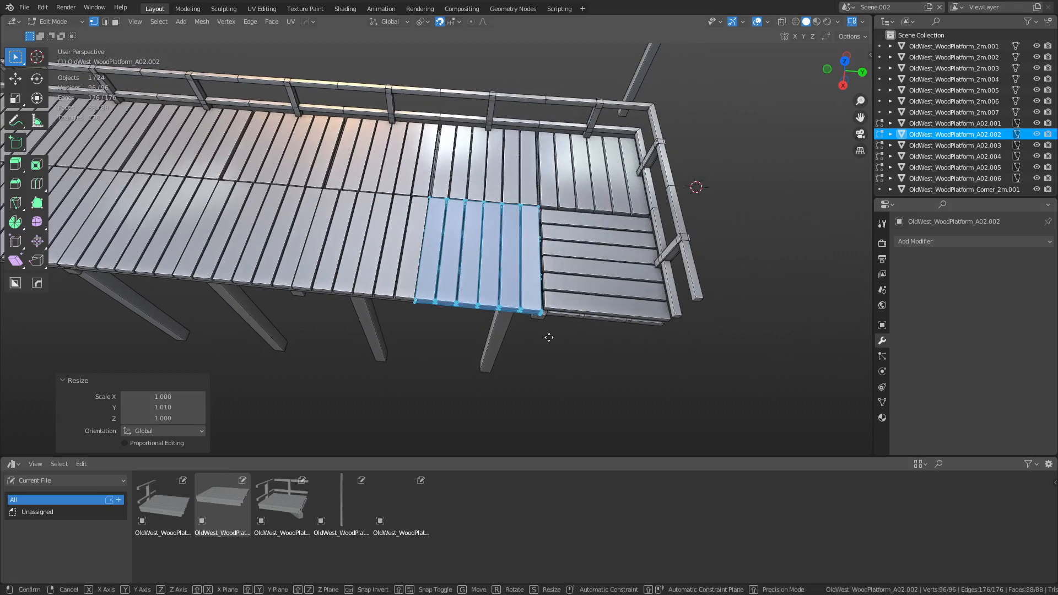
{"action": "key", "text": "g"}
{"action": "key", "text": "x"}
{"action": "key", "text": "y"}
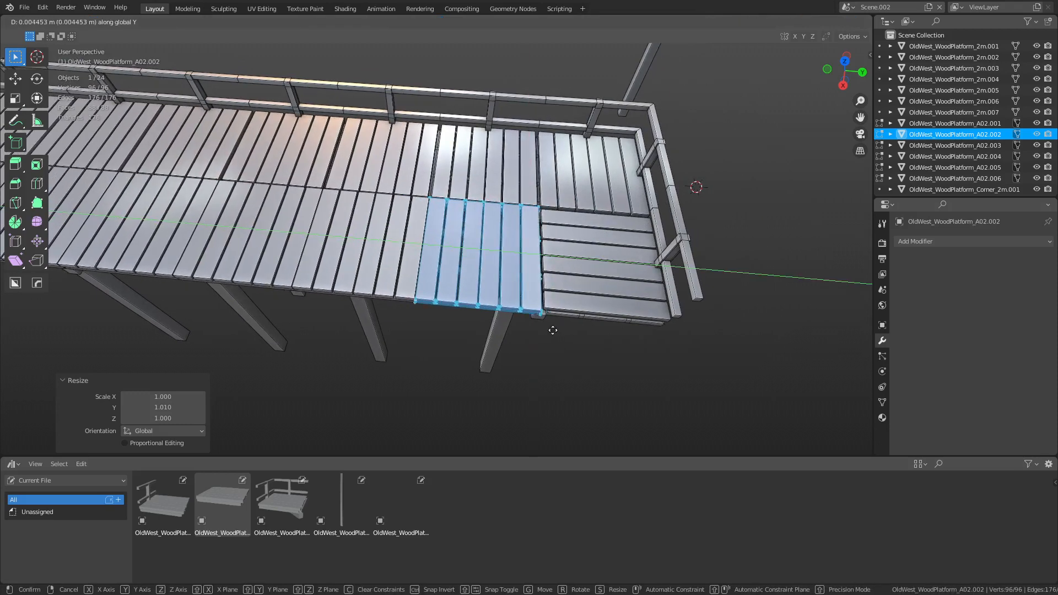
{"action": "left_click", "coordinate": [562, 331]}
{"action": "key", "text": "ctrl+Tab"}
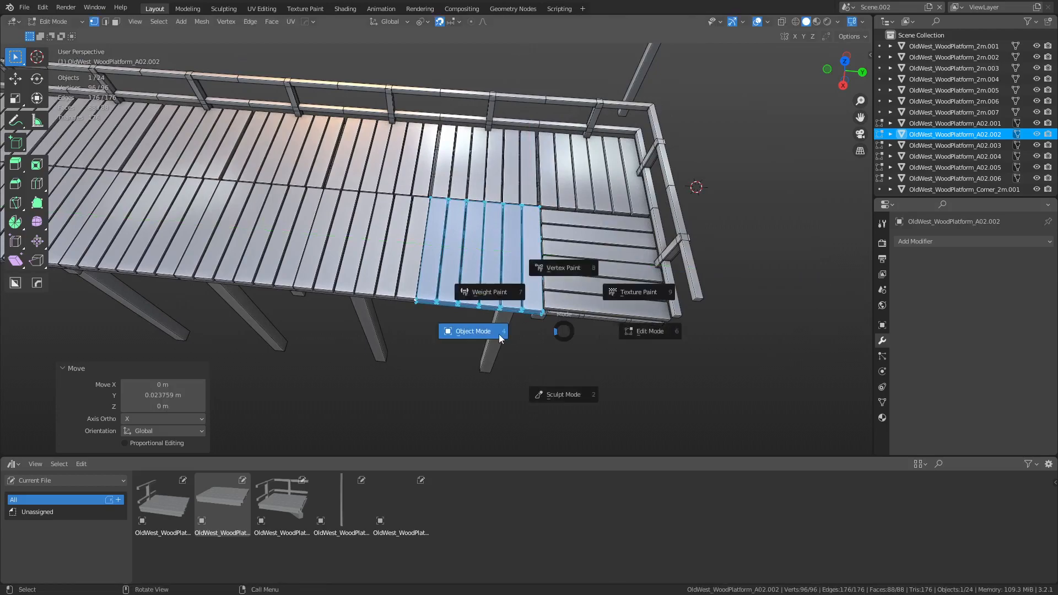
{"action": "left_click", "coordinate": [498, 334]}
Step: Examine the plank seams between the adjusted platforms and the end of the walkway from close up and from a distance
{"action": "middle_click_drag", "start_coordinate": [445, 408], "coordinate": [400, 332]}
{"action": "scroll", "coordinate": [400, 331], "scroll_direction": "up", "scroll_amount": 4}
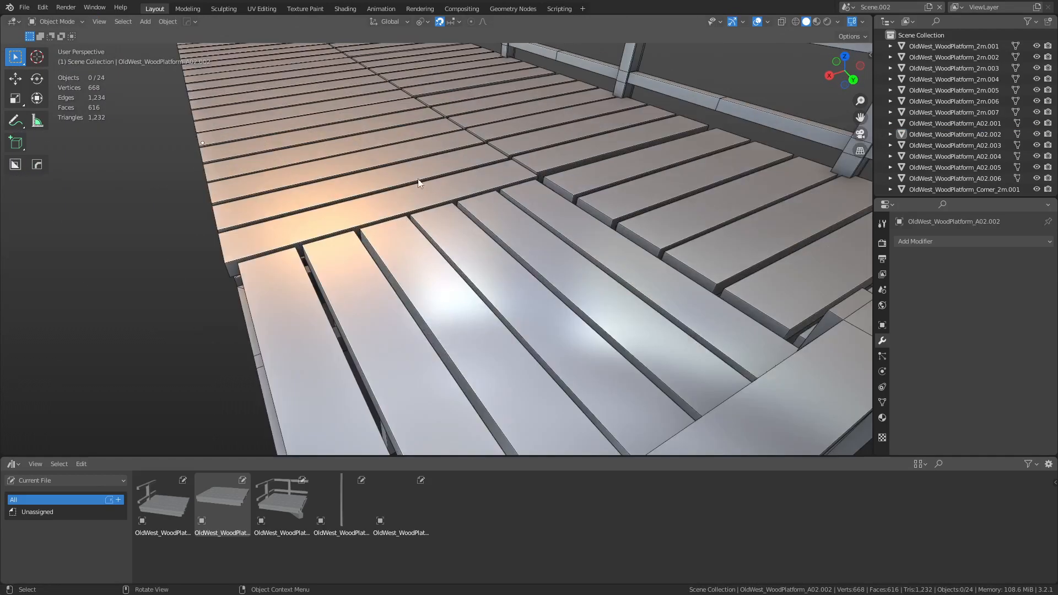
{"action": "middle_click_drag", "start_coordinate": [433, 221], "coordinate": [468, 348], "text": "shift"}
{"action": "scroll", "coordinate": [457, 304], "scroll_direction": "down", "scroll_amount": 5}
{"action": "key", "text": "ctrl+Tab"}
{"action": "key", "text": "Escape"}
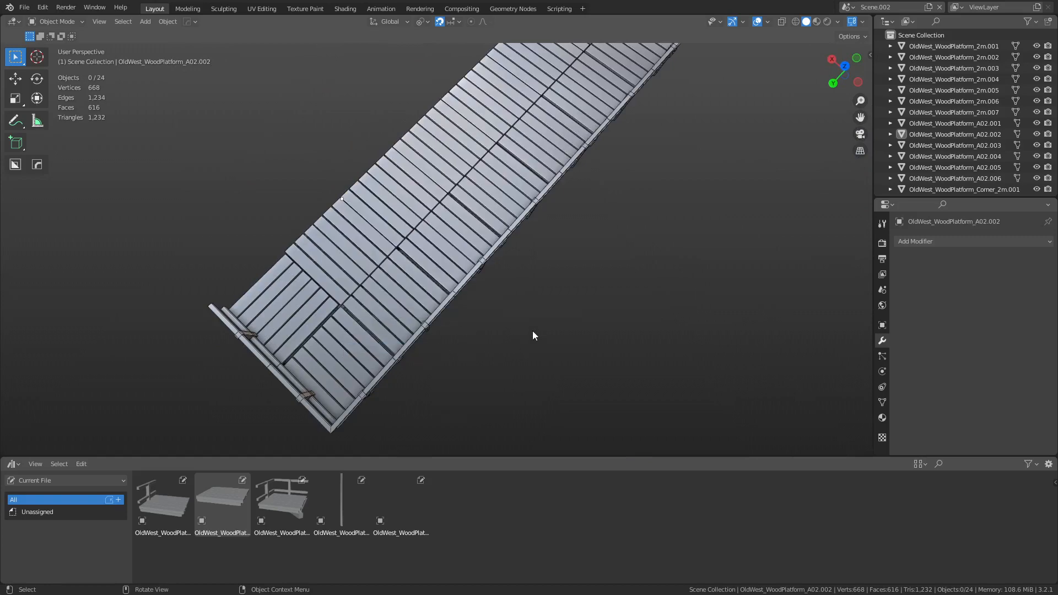
{"action": "middle_click_drag", "start_coordinate": [533, 333], "coordinate": [523, 297]}
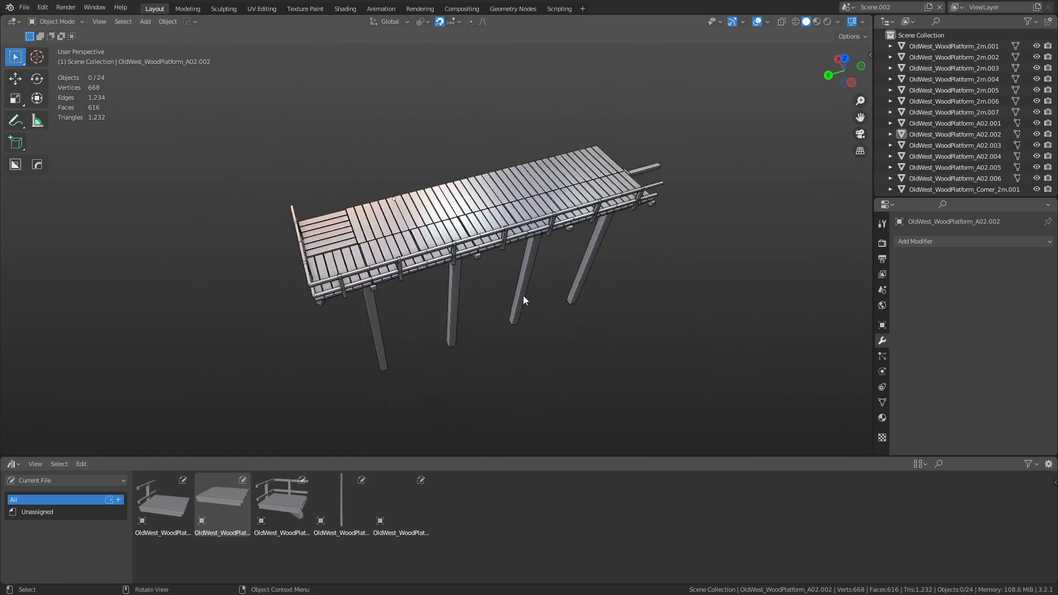
Step: Create linked duplicates of the four pillars under the walkway, offset 5 m in X
{"action": "left_click", "coordinate": [649, 168]}
{"action": "middle_click_drag", "start_coordinate": [656, 241], "coordinate": [570, 223]}
{"action": "middle_click_drag", "start_coordinate": [697, 259], "coordinate": [439, 233]}
{"action": "left_click_drag", "start_coordinate": [353, 207], "coordinate": [426, 231]}
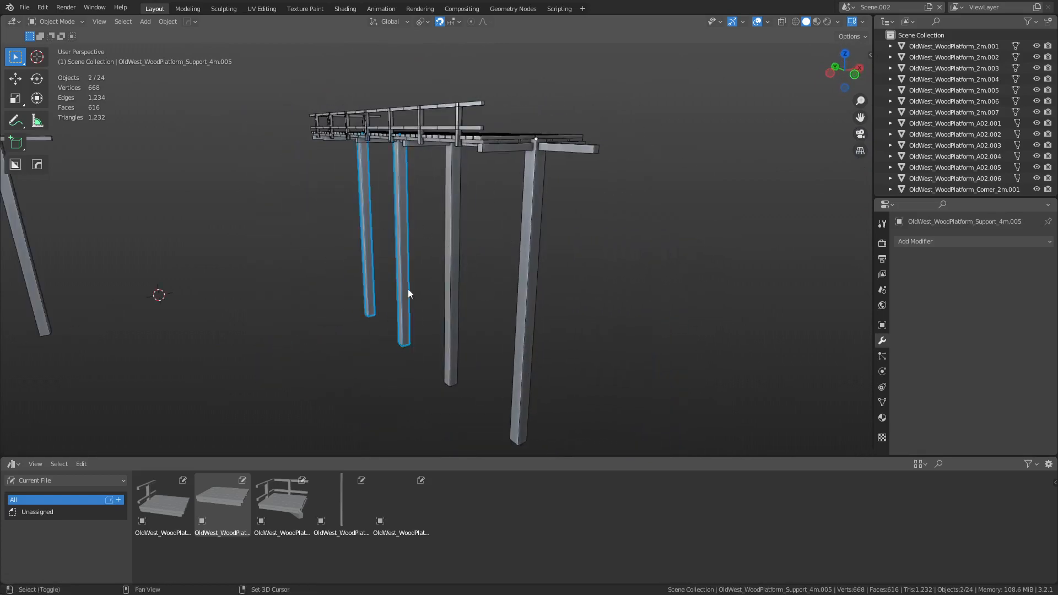
{"action": "left_click_drag", "start_coordinate": [408, 290], "coordinate": [538, 263], "text": "shift"}
{"action": "key", "text": "shift+d"}
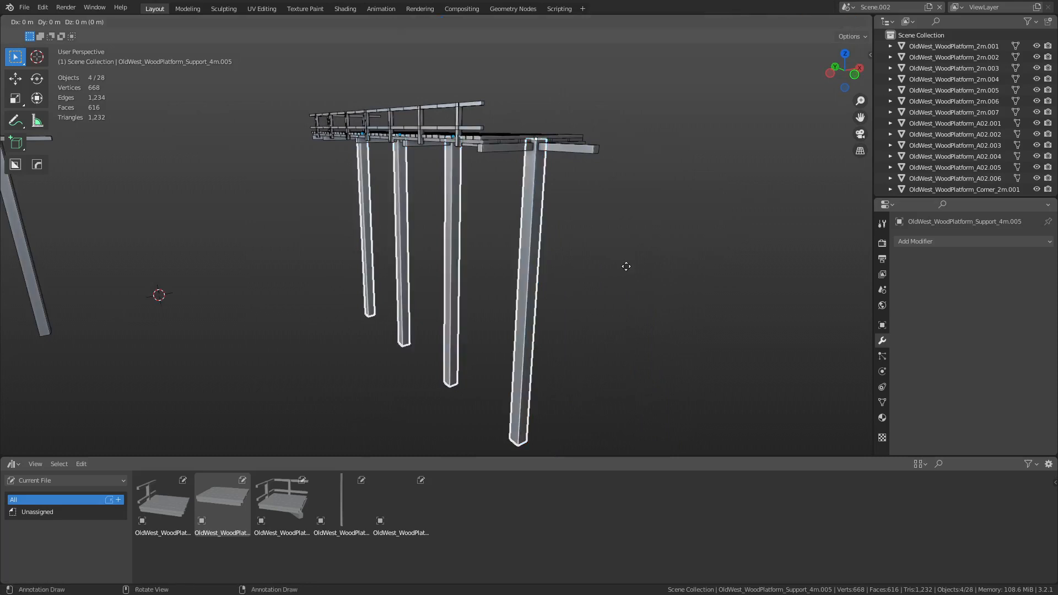
{"action": "key", "text": "y"}
{"action": "key", "text": "x"}
{"action": "key", "text": "1"}
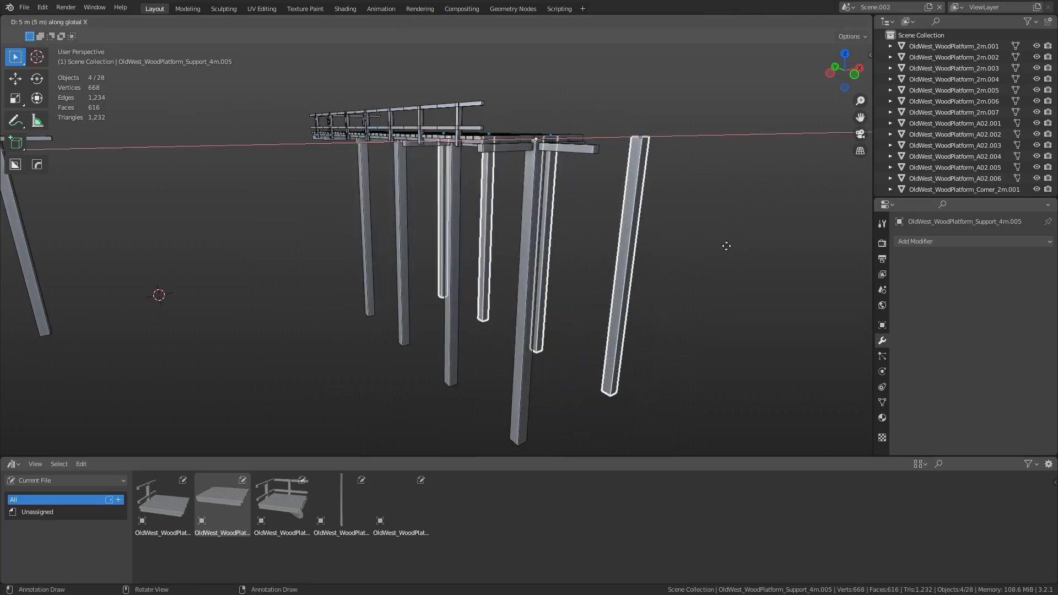
{"action": "left_click", "coordinate": [726, 245]}
Step: From the front, move the four duplicated pillars -1 m in X, closer to the walkway
{"action": "key", "text": "KP_1"}
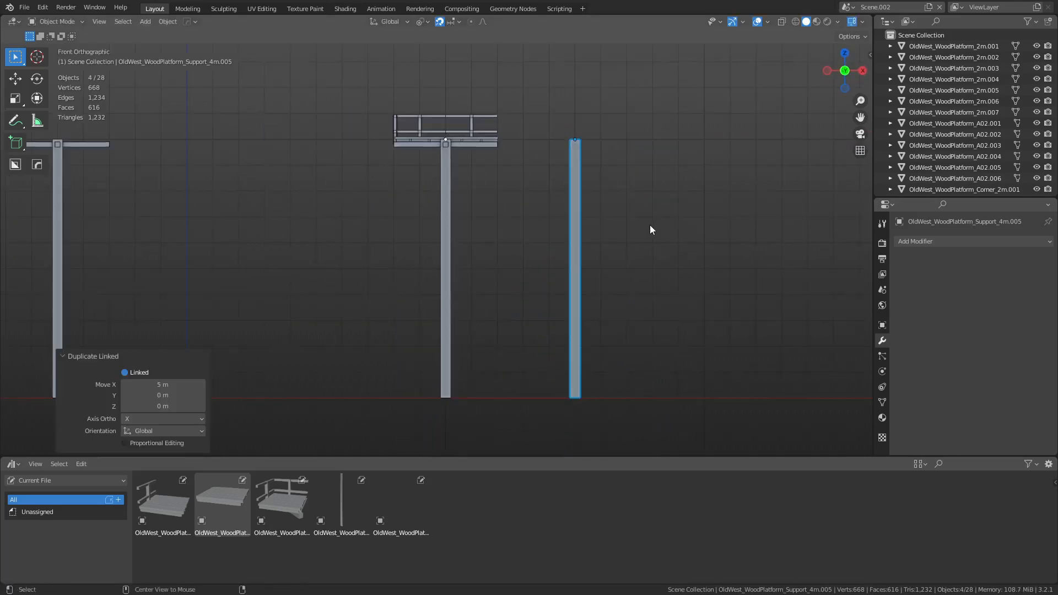
{"action": "key", "text": "g"}
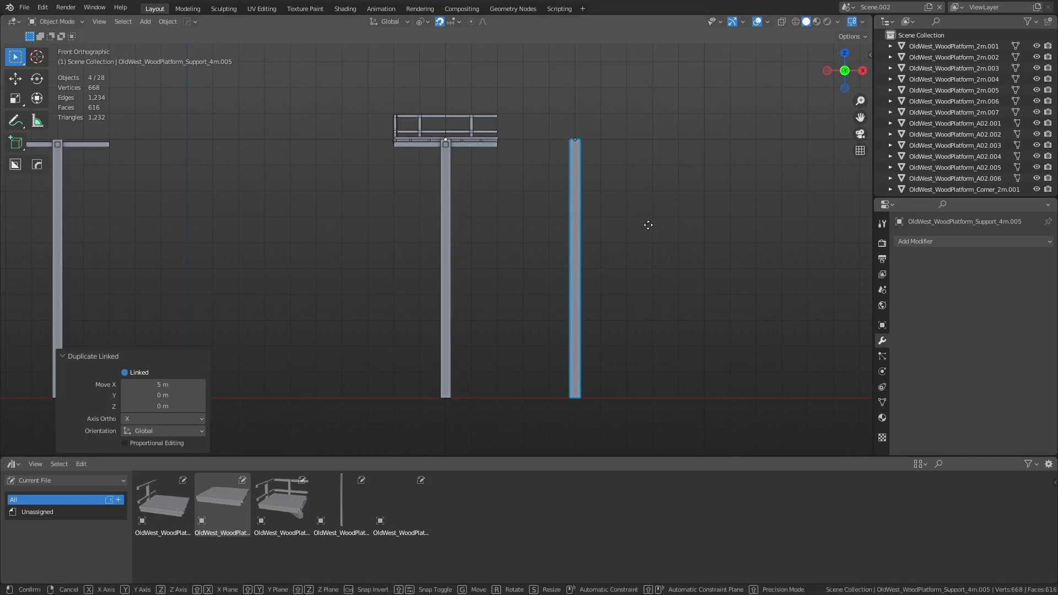
{"action": "key", "text": "x"}
{"action": "left_click", "coordinate": [625, 225]}
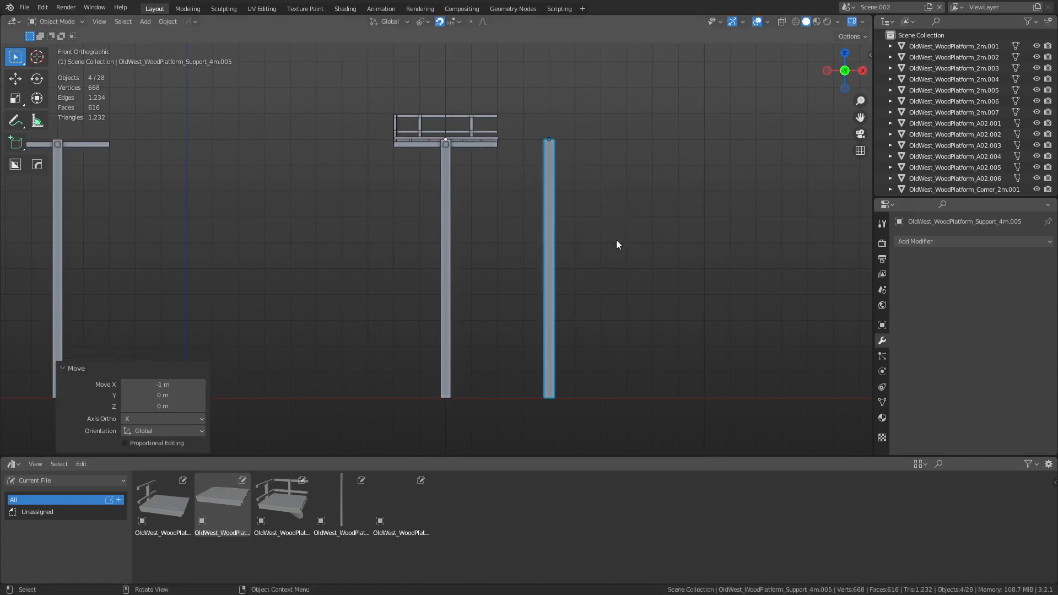
Step: Create linked duplicates of the four pillars beside the walkway, stacked 10 m higher in Z
{"action": "middle_click_drag", "start_coordinate": [608, 240], "coordinate": [606, 312], "text": "shift"}
{"action": "key", "text": "alt+d"}
{"action": "key", "text": "z"}
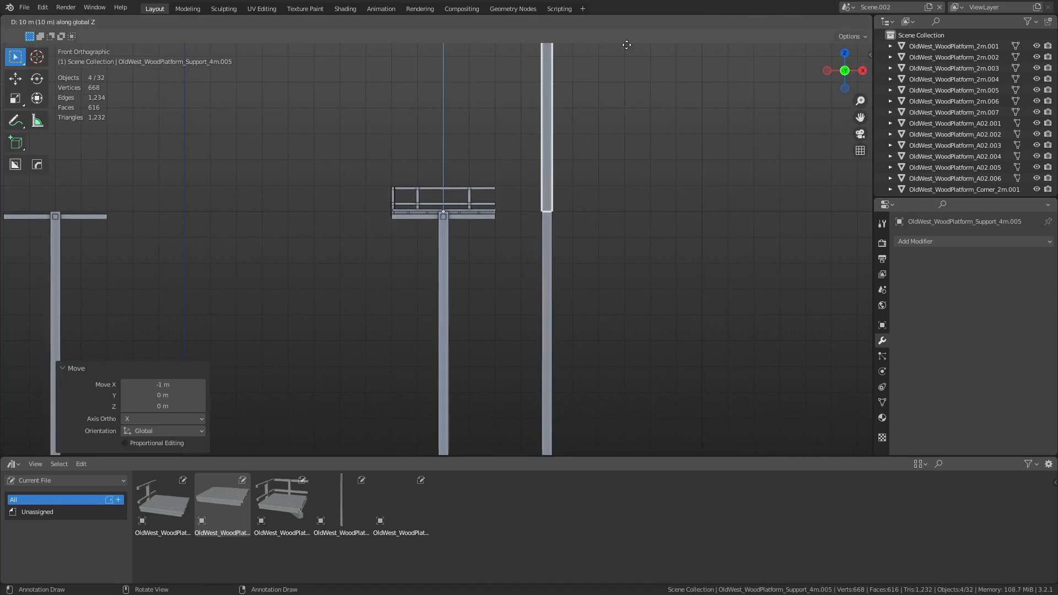
{"action": "left_click", "coordinate": [626, 45]}
{"action": "left_click", "coordinate": [607, 174]}
Step: Create linked duplicates of the five platforms at the walkway's corner end, offset 2 m in X and 5 m in Z
{"action": "scroll", "coordinate": [575, 192], "scroll_direction": "down", "scroll_amount": 5}
{"action": "middle_click_drag", "start_coordinate": [513, 225], "coordinate": [606, 266]}
{"action": "scroll", "coordinate": [557, 287], "scroll_direction": "up", "scroll_amount": 3}
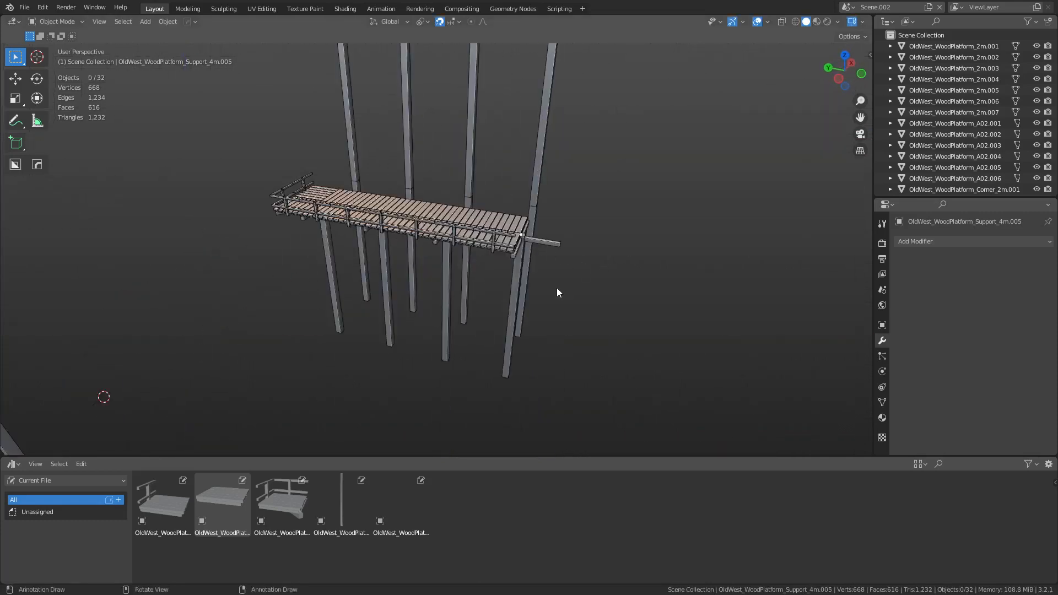
{"action": "scroll", "coordinate": [556, 292], "scroll_direction": "up", "scroll_amount": 2}
{"action": "left_click", "coordinate": [337, 201]}
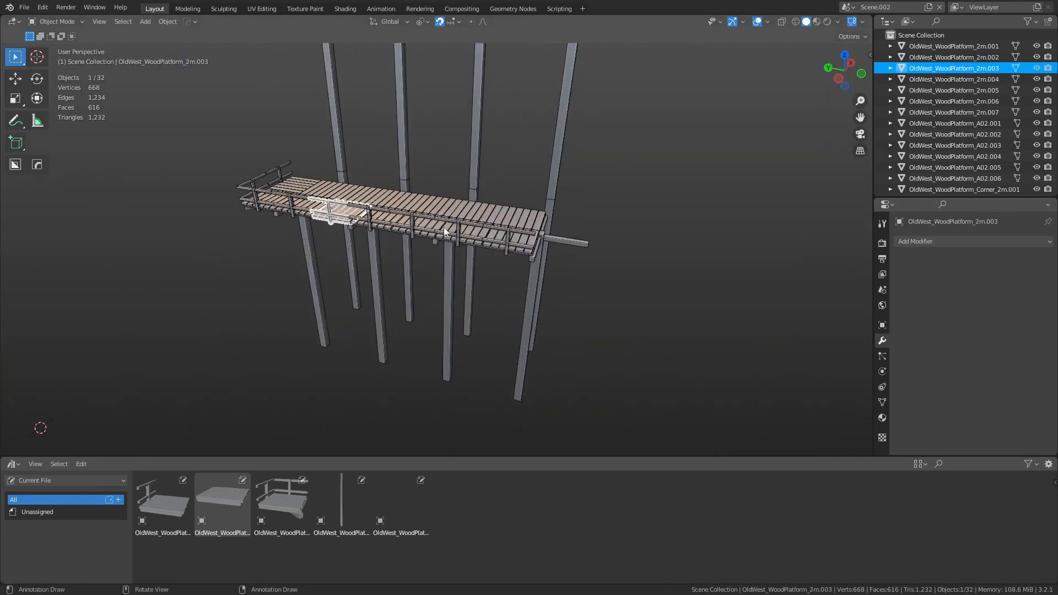
{"action": "left_click", "coordinate": [365, 195], "text": "shift"}
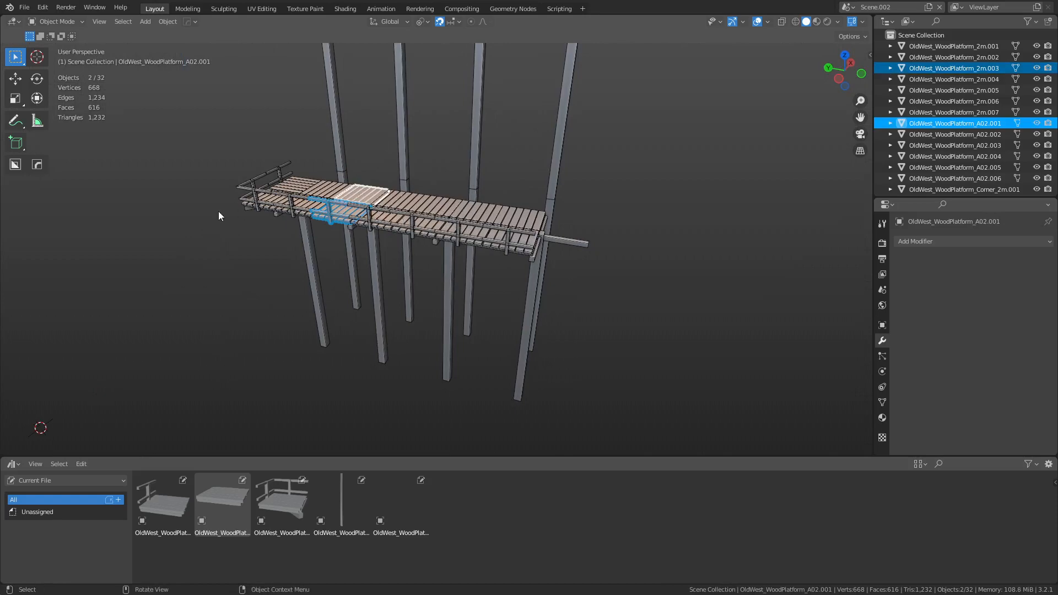
{"action": "left_click_drag", "start_coordinate": [218, 215], "coordinate": [273, 167]}
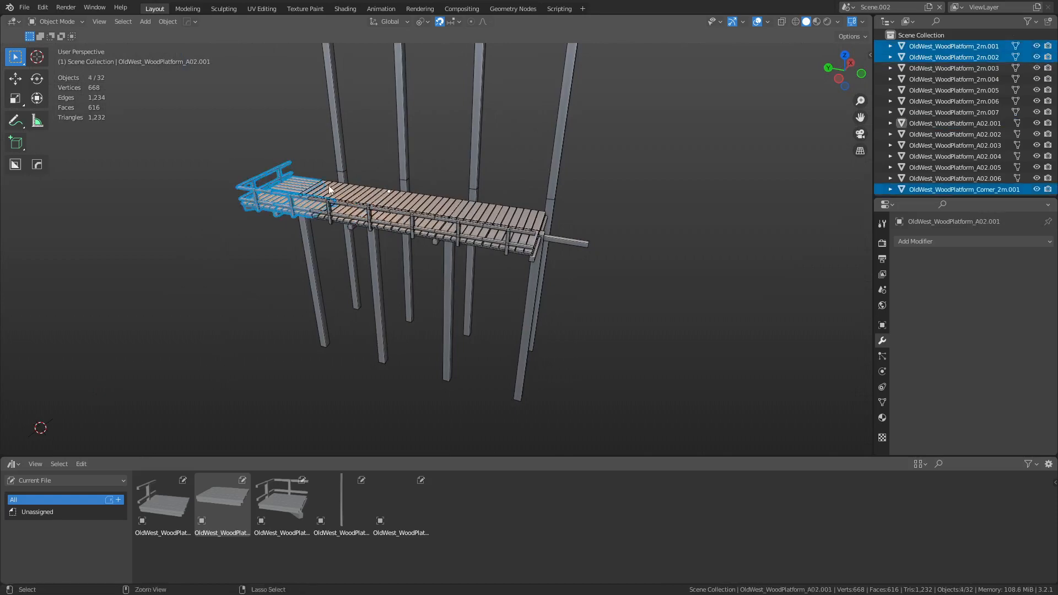
{"action": "left_click", "coordinate": [326, 200], "text": "shift"}
{"action": "middle_click_drag", "start_coordinate": [325, 200], "coordinate": [375, 169]}
{"action": "middle_click_drag", "start_coordinate": [482, 162], "coordinate": [440, 273], "text": "shift"}
{"action": "key", "text": "shift+d"}
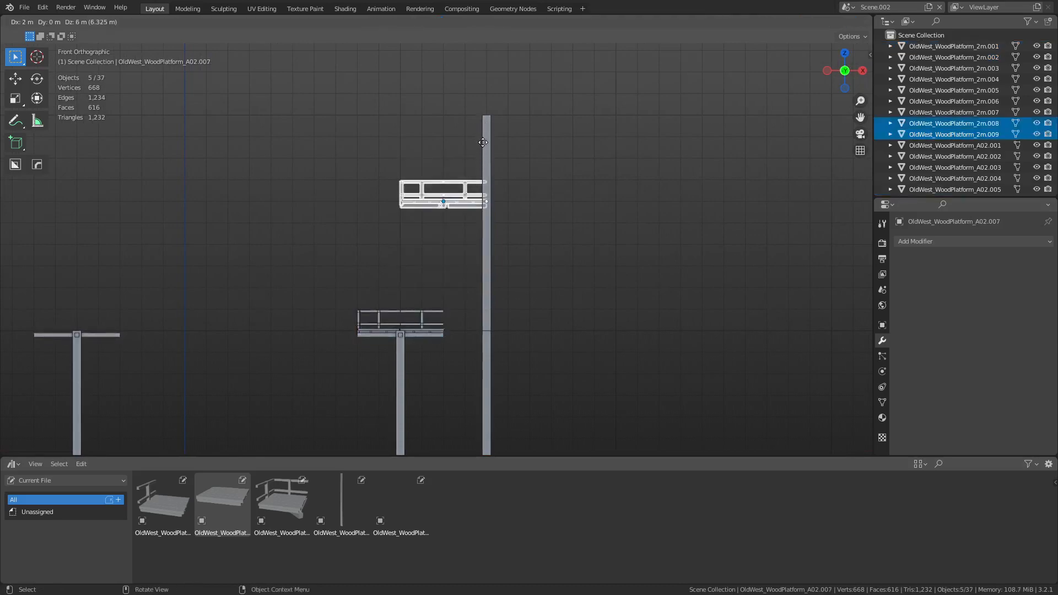
{"action": "left_click", "coordinate": [484, 163]}
Step: Move the five duplicated upper platforms -4 m in Y
{"action": "middle_click_drag", "start_coordinate": [484, 163], "coordinate": [603, 285]}
{"action": "key", "text": "g"}
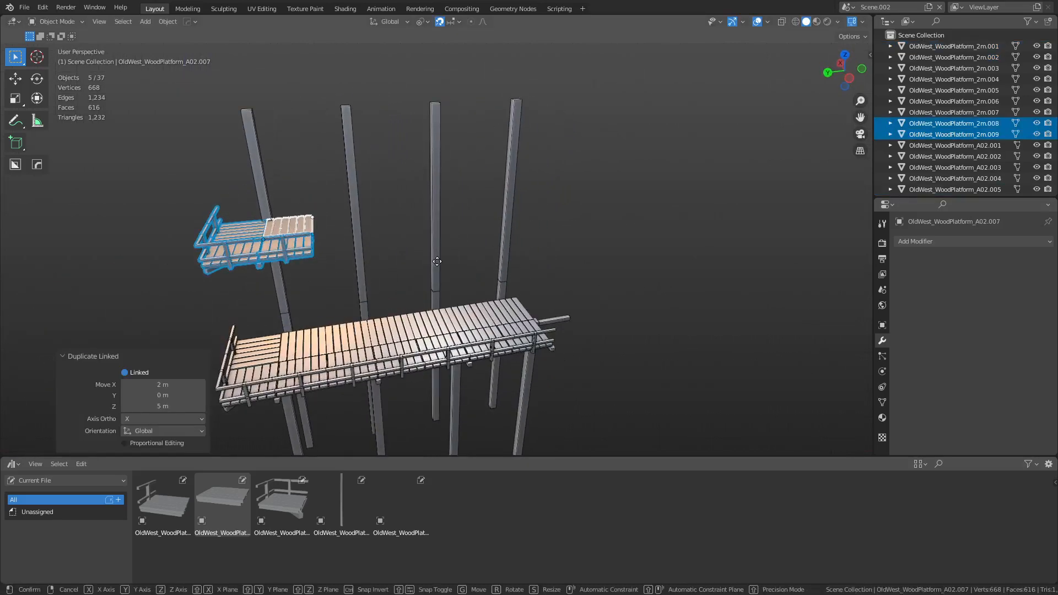
{"action": "key", "text": "y"}
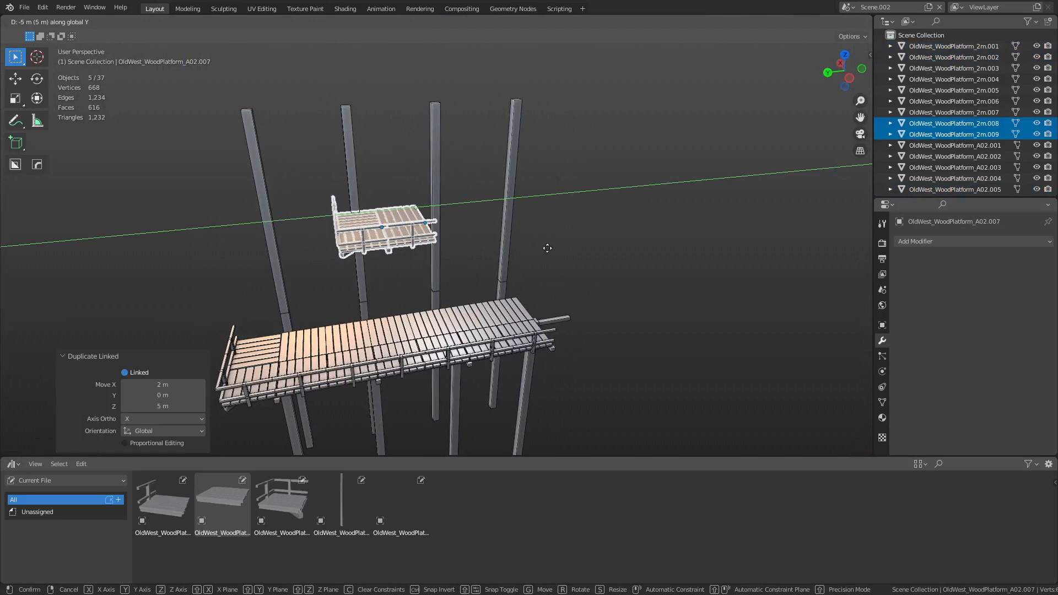
{"action": "left_click", "coordinate": [482, 318]}
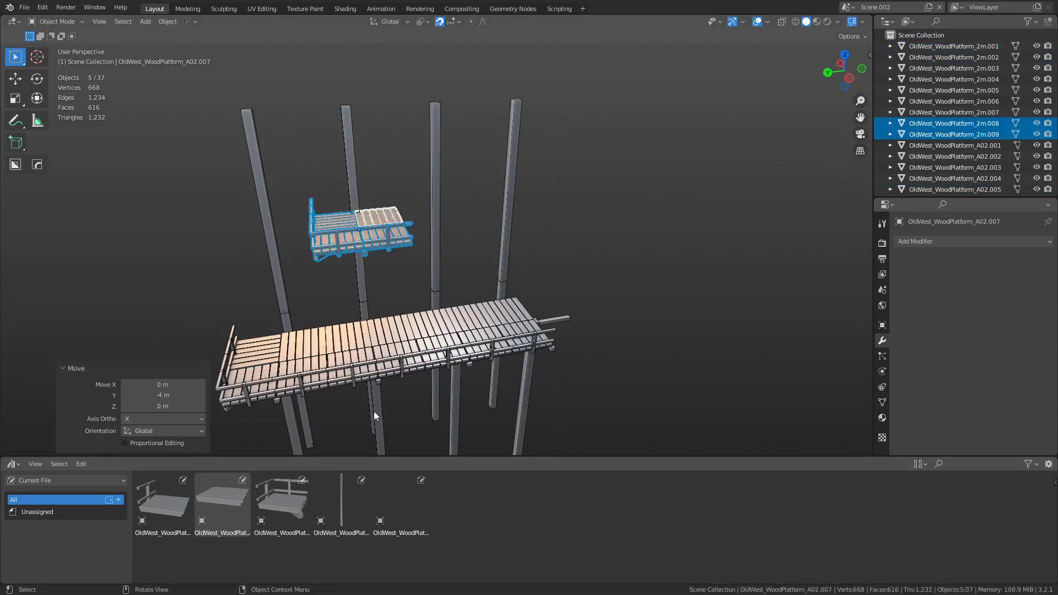
Step: Create a linked duplicate of the cross support under the walkway, 5 m higher in Z
{"action": "left_click", "coordinate": [378, 383]}
{"action": "key", "text": "g"}
{"action": "key", "text": "z"}
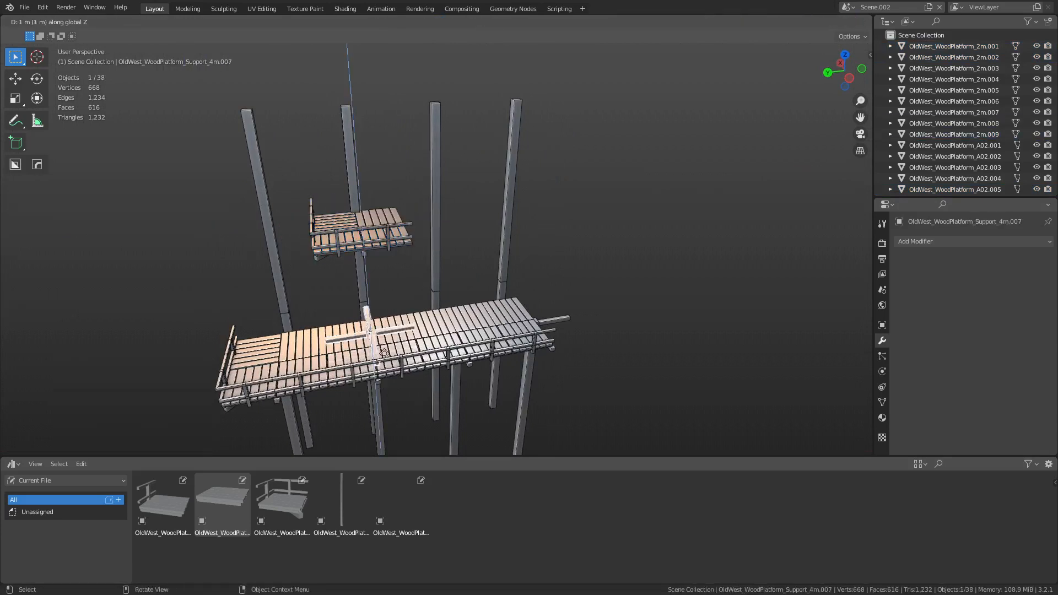
{"action": "left_click", "coordinate": [389, 281]}
Step: Move the duplicated cross support along X to the tall pillar carrying the upper platforms
{"action": "key", "text": "g"}
{"action": "key", "text": "y"}
{"action": "key", "text": "x"}
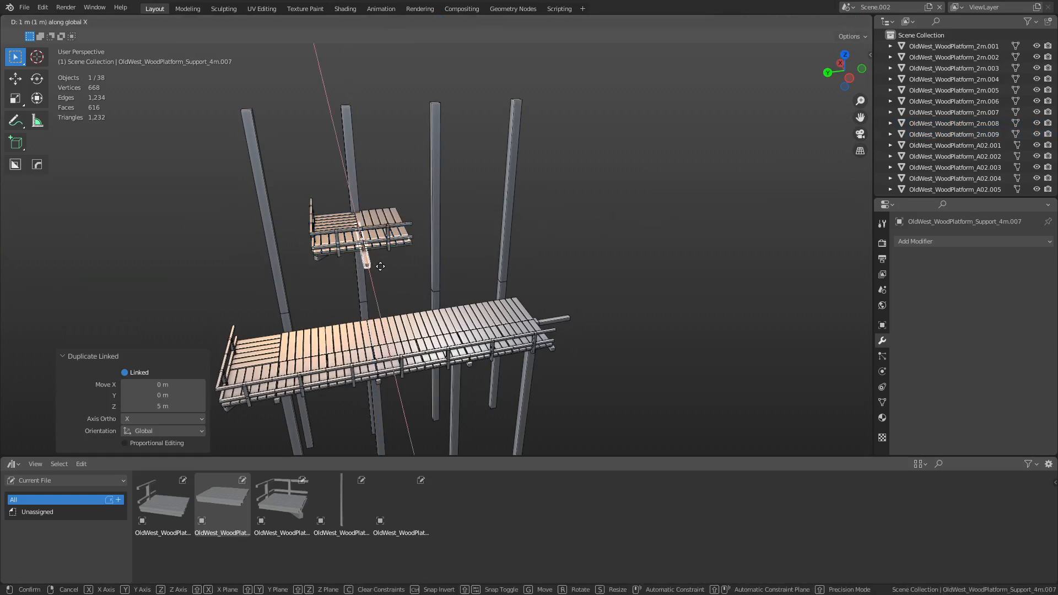
{"action": "left_click", "coordinate": [373, 252]}
{"action": "middle_click_drag", "start_coordinate": [373, 252], "coordinate": [585, 272]}
{"action": "key", "text": "g"}
{"action": "key", "text": "x"}
{"action": "left_click", "coordinate": [381, 210]}
{"action": "left_click", "coordinate": [478, 382]}
{"action": "left_click", "coordinate": [392, 212]}
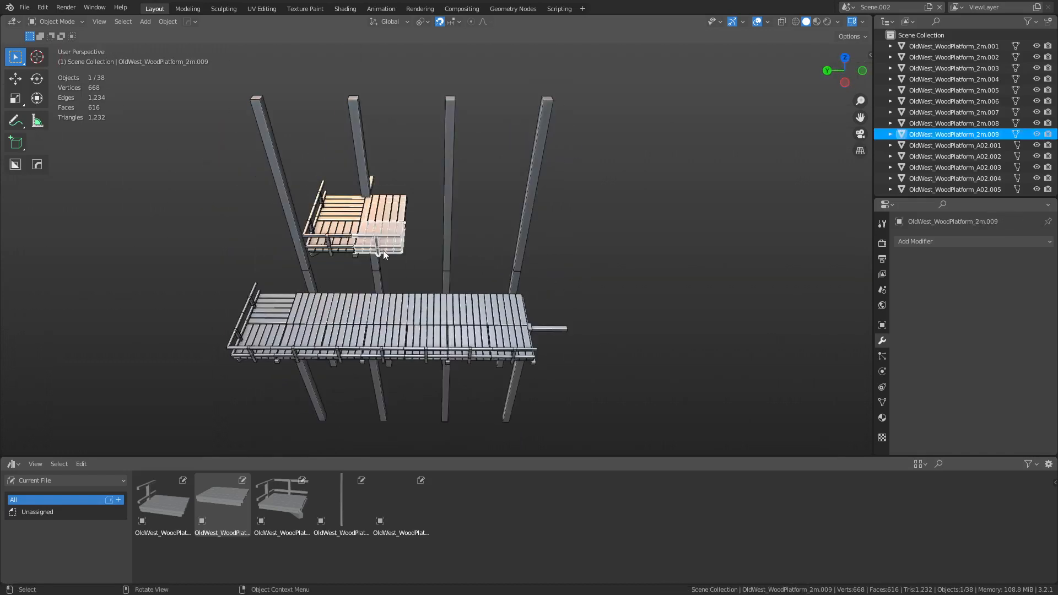
{"action": "left_click", "coordinate": [393, 213], "text": "shift"}
{"action": "left_click", "coordinate": [347, 234], "text": "shift"}
{"action": "left_click", "coordinate": [346, 211], "text": "shift"}
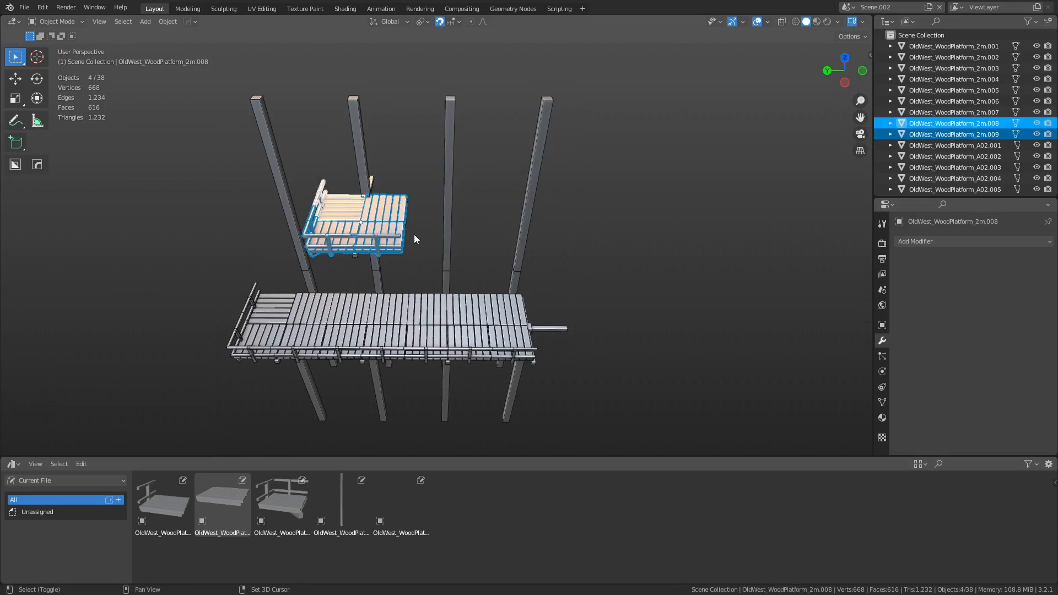
{"action": "left_click", "coordinate": [340, 242]}
{"action": "left_click", "coordinate": [340, 216], "text": "shift"}
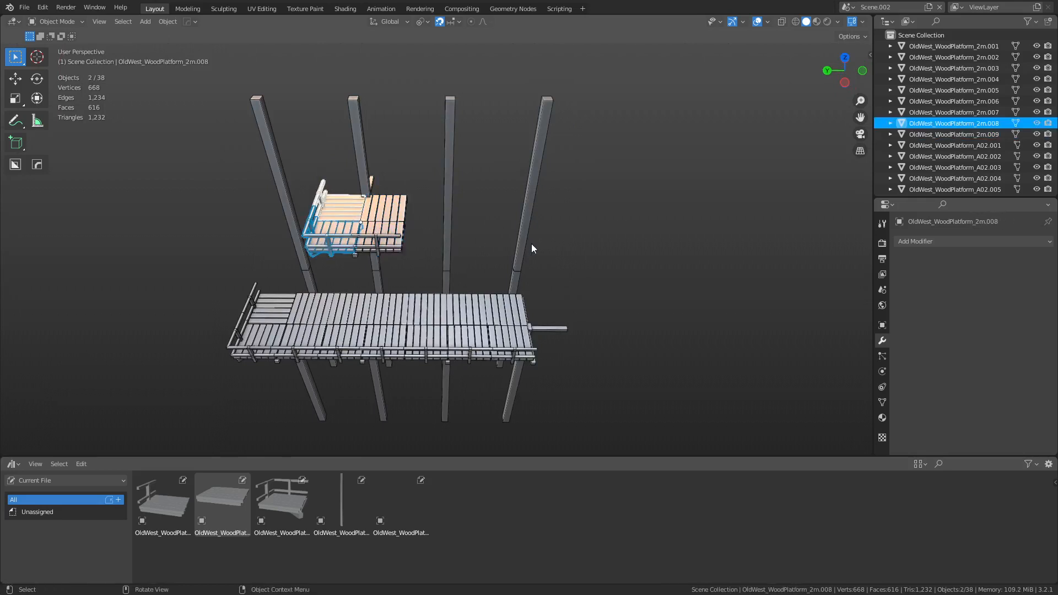
Step: Extend the upper level with linked duplicates of its two end platforms, offset -2 m in Y, and repeat the duplication once
{"action": "left_click", "coordinate": [403, 231]}
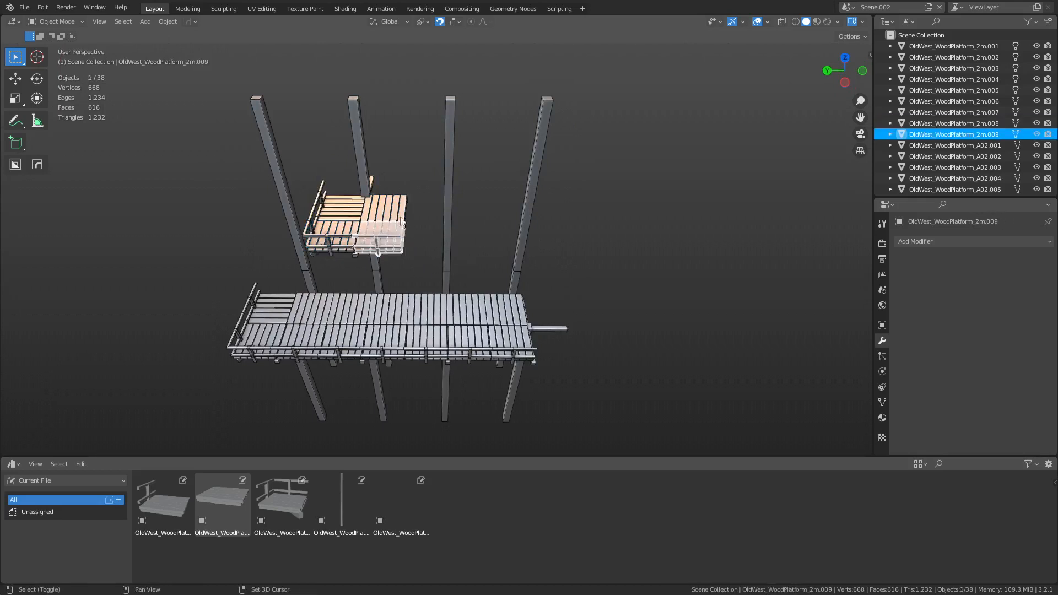
{"action": "left_click", "coordinate": [400, 221], "text": "shift"}
{"action": "key", "text": "alt+d"}
{"action": "key", "text": "y"}
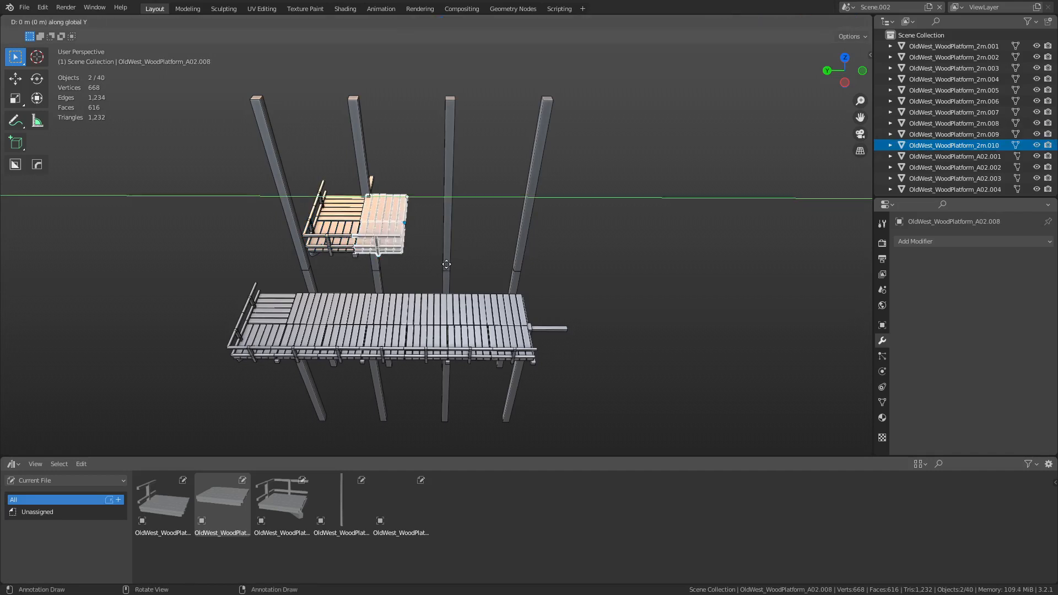
{"action": "left_click", "coordinate": [486, 278]}
{"action": "key", "text": "shift+r"}
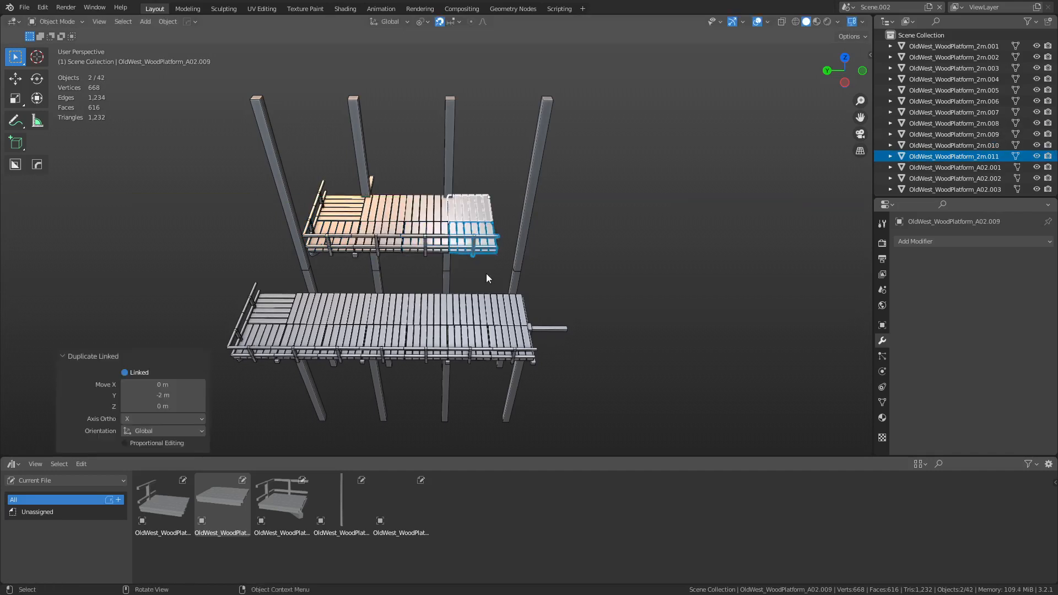
{"action": "left_click", "coordinate": [505, 249]}
Step: Create a linked duplicate of the upper cross support, offset -4 m in Y, and repeat it for the end pillar
{"action": "left_click", "coordinate": [370, 182]}
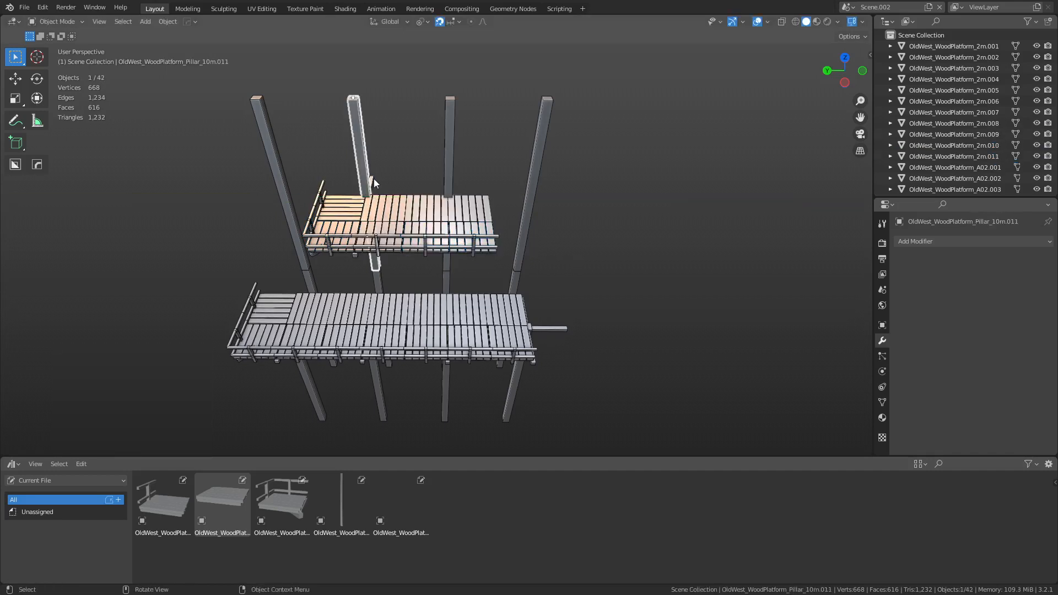
{"action": "key", "text": "alt+d"}
{"action": "key", "text": "y"}
{"action": "left_click", "coordinate": [523, 241]}
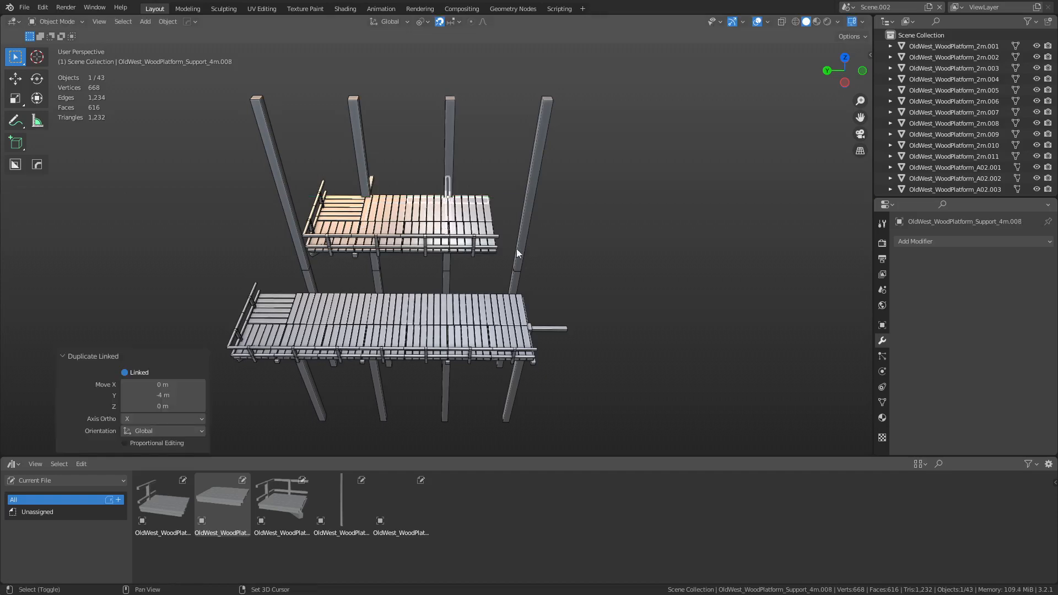
{"action": "key", "text": "shift+r"}
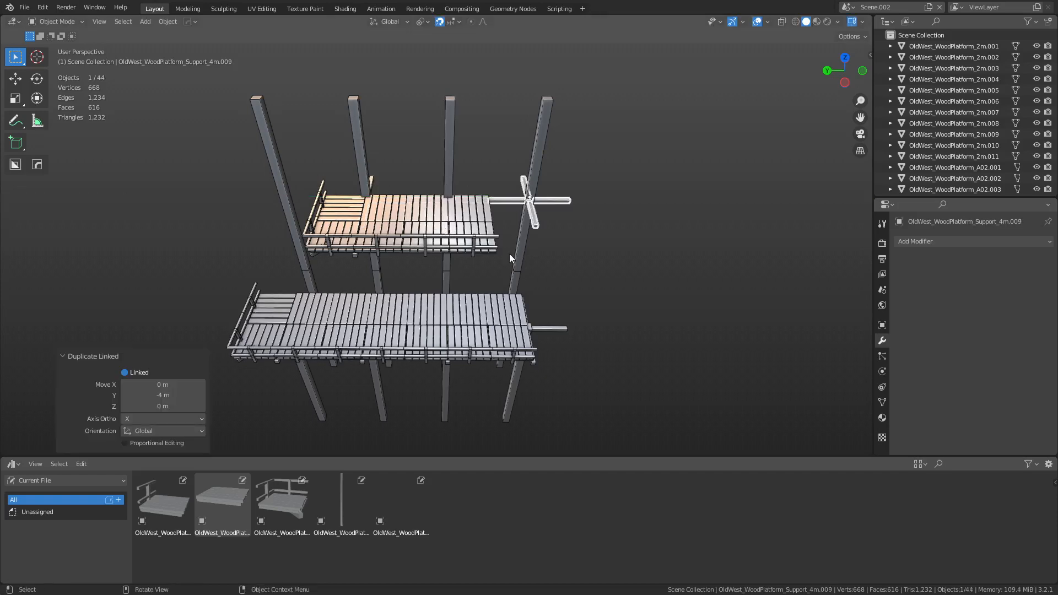
Step: Duplicate the two stacked end pillars and place the copies beside the originals, toward the walkway
{"action": "mouse_move", "coordinate": [509, 253]}
{"action": "middle_mouse_down"}
{"action": "mouse_move", "coordinate": [571, 277]}
{"action": "mouse_move", "coordinate": [520, 246]}
{"action": "middle_mouse_up"}
{"action": "left_click", "coordinate": [539, 278]}
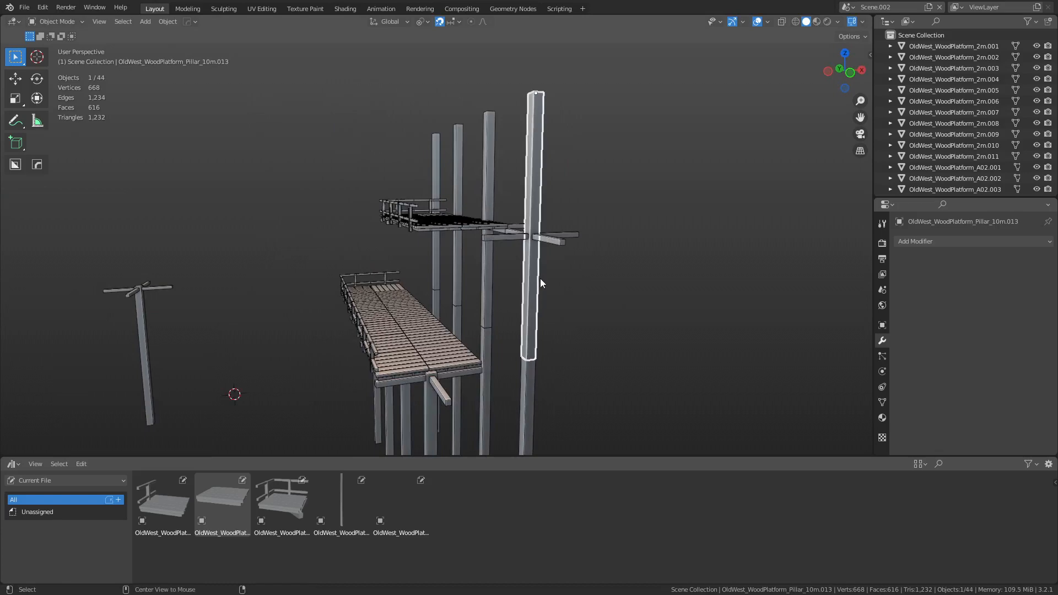
{"action": "left_click", "coordinate": [530, 368], "text": "shift"}
{"action": "key", "text": "shift+d"}
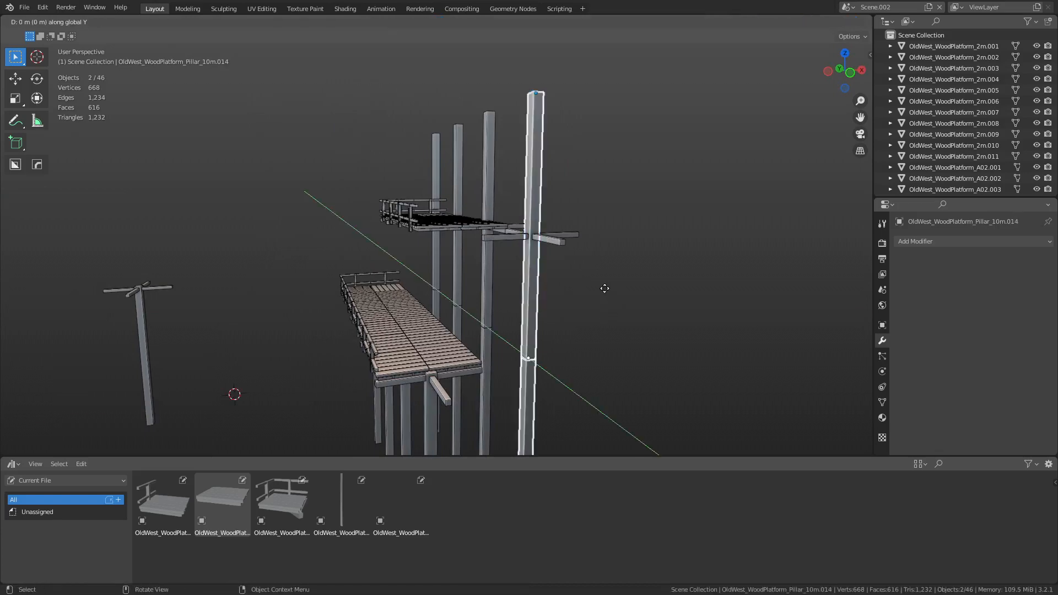
{"action": "left_click", "coordinate": [584, 298]}
{"action": "key", "text": "alt+a"}
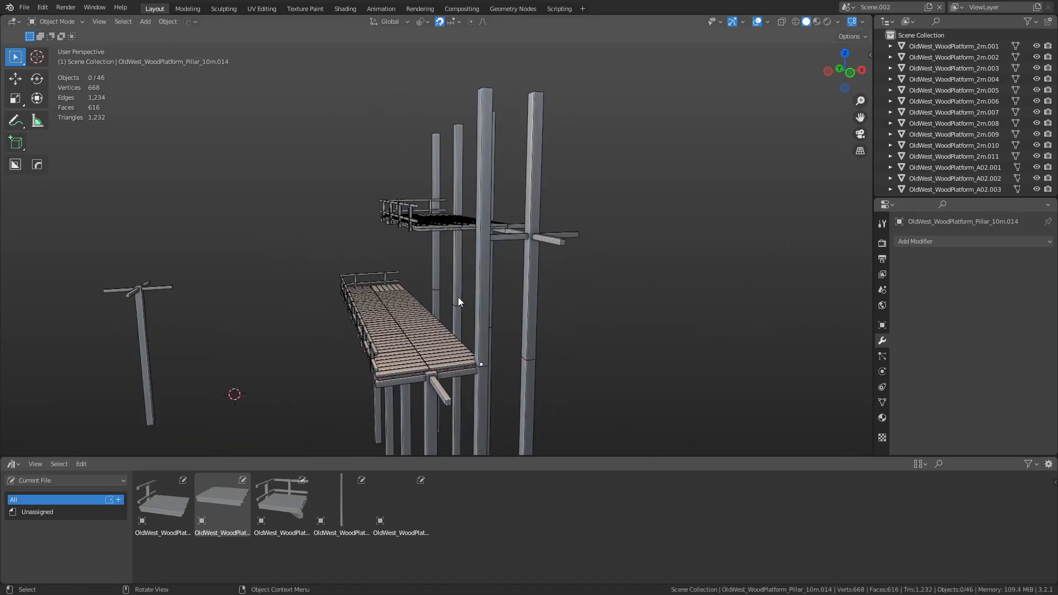
Step: Try lowering the duplicated upper pillar by 5 m in Z, and delete it
{"action": "middle_click_drag", "start_coordinate": [459, 300], "coordinate": [572, 322]}
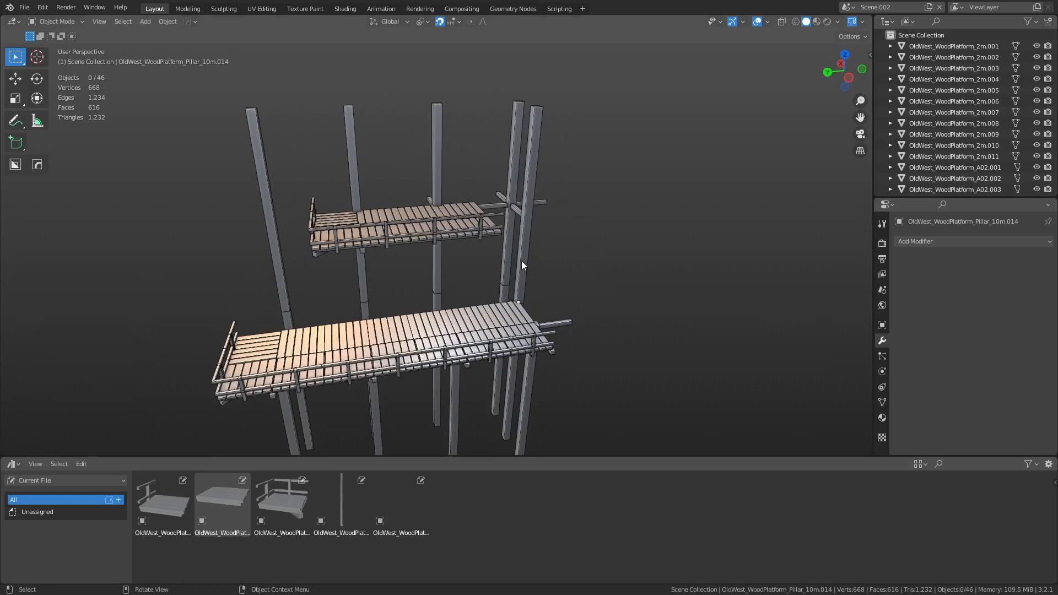
{"action": "middle_click_drag", "start_coordinate": [521, 260], "coordinate": [455, 197]}
{"action": "left_click", "coordinate": [455, 181]}
{"action": "key", "text": "g"}
{"action": "key", "text": "z"}
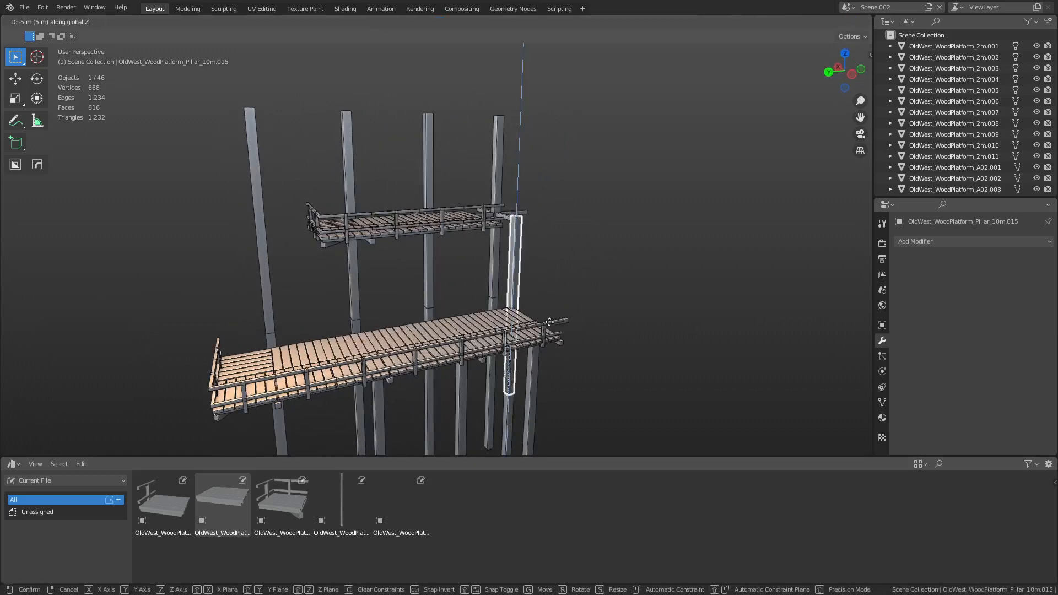
{"action": "key", "text": "Return"}
{"action": "middle_click_drag", "start_coordinate": [625, 257], "coordinate": [396, 330]}
{"action": "key", "text": "Delete"}
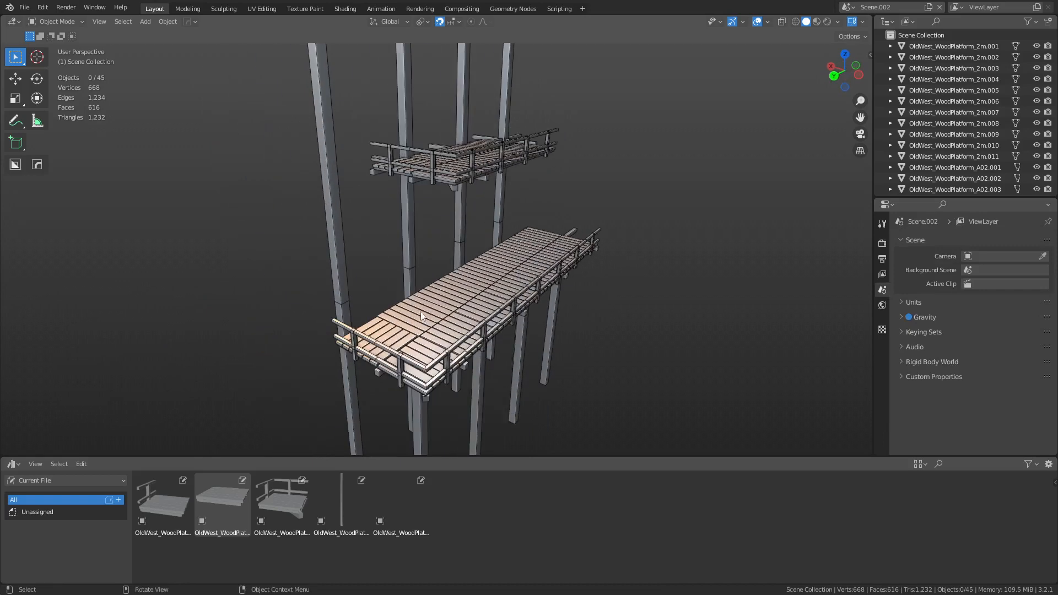
Step: Create linked duplicates of the railed and plain platforms at the walkway's corner end, offset 2 m in X, repeating until there are five pairs
{"action": "left_click", "coordinate": [378, 342]}
{"action": "left_click", "coordinate": [377, 341], "text": "shift"}
{"action": "key", "text": "shift+d"}
{"action": "type", "text": "x"}
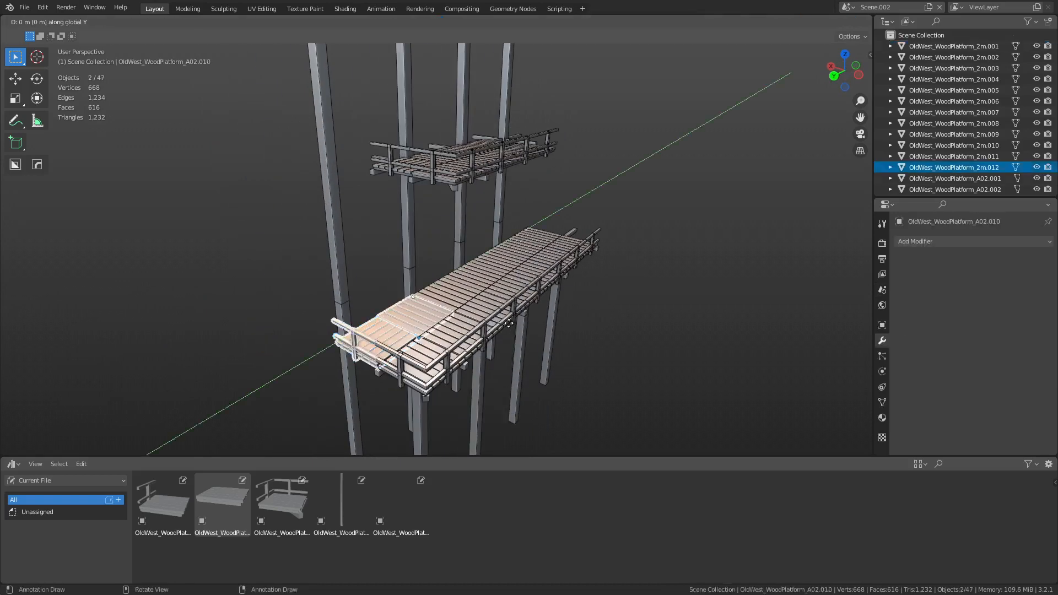
{"action": "type", "text": "2"}
{"action": "key", "text": "Return"}
{"action": "key", "text": "shift+r"}
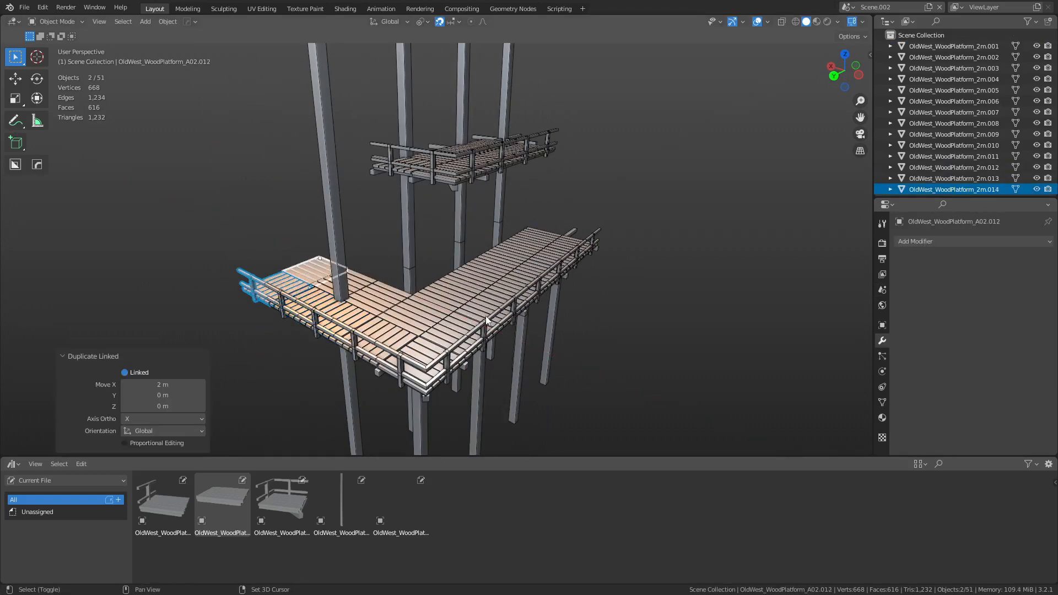
{"action": "key", "text": "shift+r"}
{"action": "key", "text": "shift+r"}
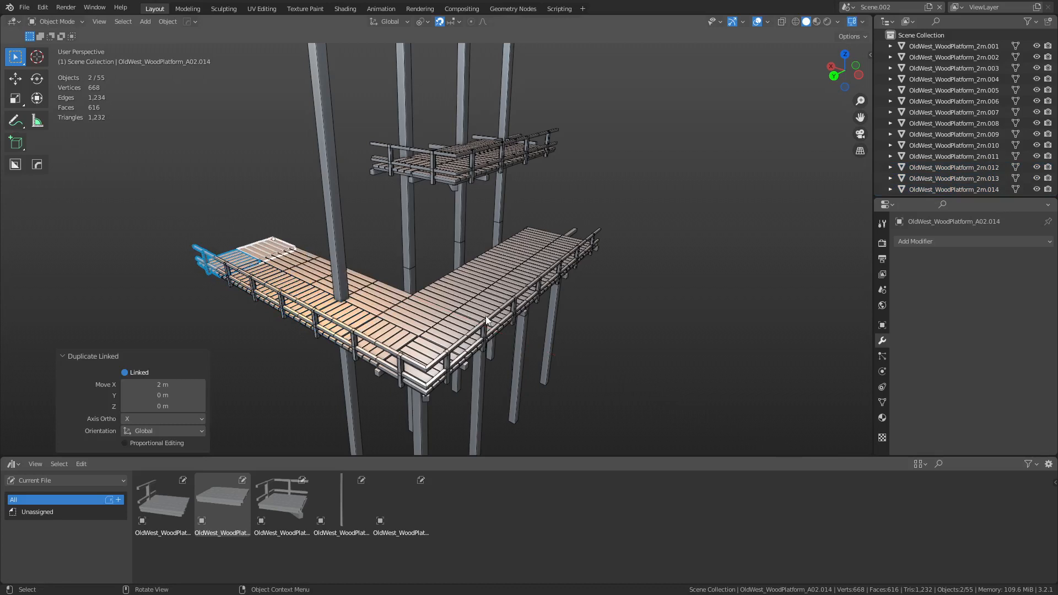
Step: Fill the lower deck with linked duplicates of the five railing-free platforms on the inner edge, offset -2 m in Y and repeated four times
{"action": "left_click", "coordinate": [373, 302]}
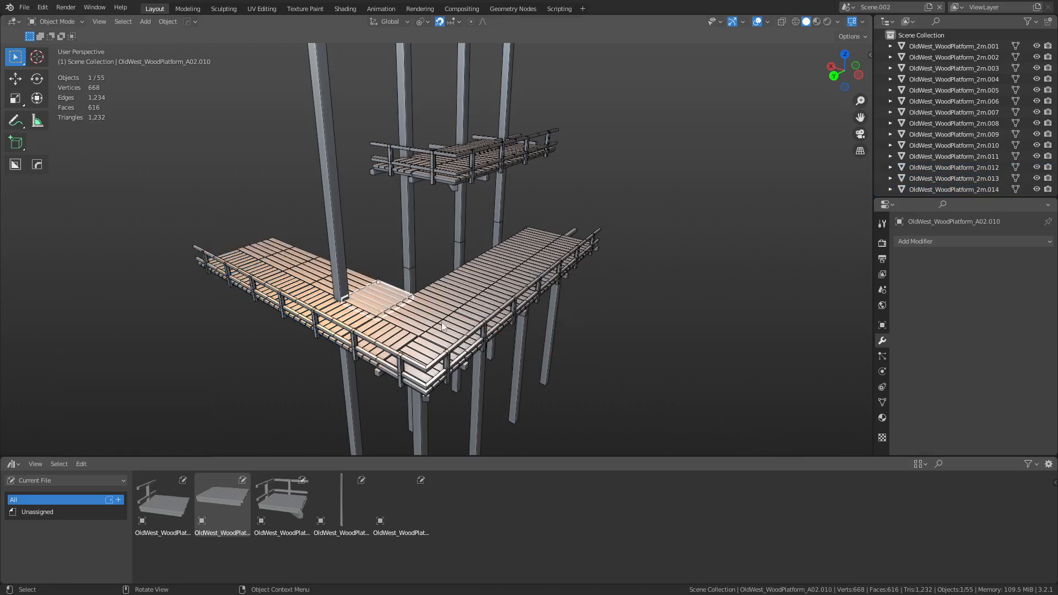
{"action": "left_click", "coordinate": [271, 252], "text": "shift"}
{"action": "left_click", "coordinate": [288, 261], "text": "shift"}
{"action": "left_click", "coordinate": [313, 277], "text": "shift"}
{"action": "left_click", "coordinate": [326, 285], "text": "shift"}
{"action": "key", "text": "alt+d"}
{"action": "key", "text": "y"}
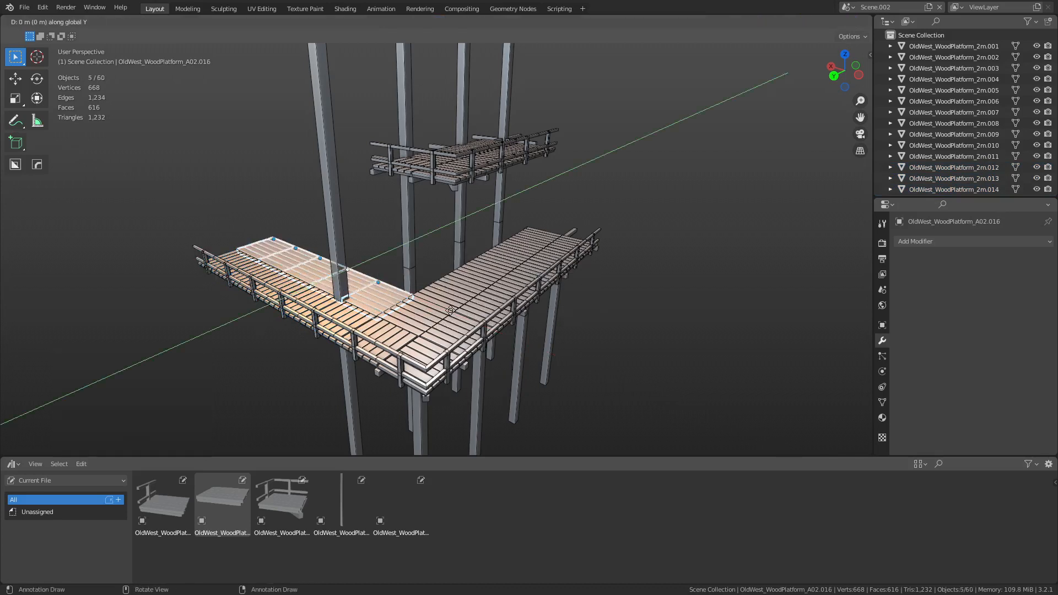
{"action": "left_click", "coordinate": [484, 295]}
{"action": "key", "text": "shift+r"}
{"action": "key", "text": "shift+r"}
{"action": "key", "text": "shift+r"}
{"action": "key", "text": "shift+r"}
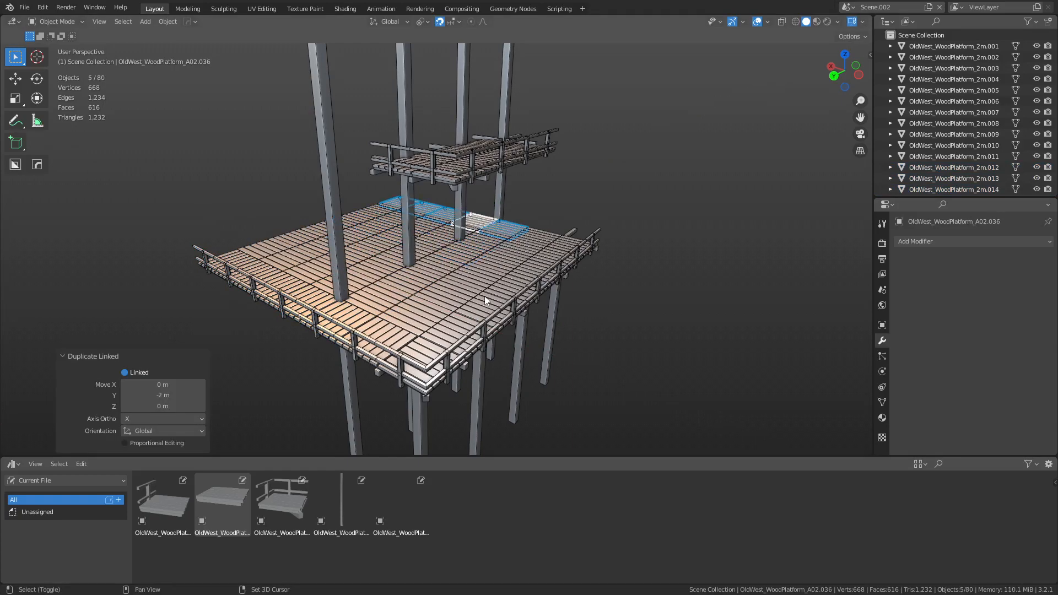
Step: Duplicate the upper cross support along Y onto the remaining tall pillar near the lower deck's railed edge
{"action": "key", "text": "ctrl+Tab"}
{"action": "left_click", "coordinate": [657, 185]}
{"action": "middle_click_drag", "start_coordinate": [617, 251], "coordinate": [567, 270]}
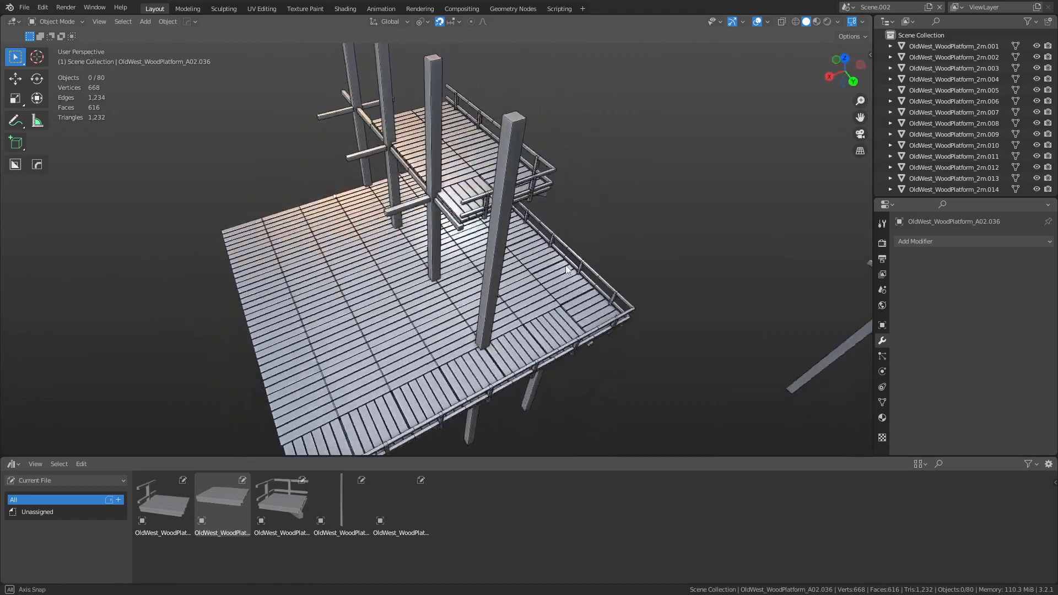
{"action": "left_click", "coordinate": [418, 204]}
{"action": "key", "text": "shift+d"}
{"action": "key", "text": "y"}
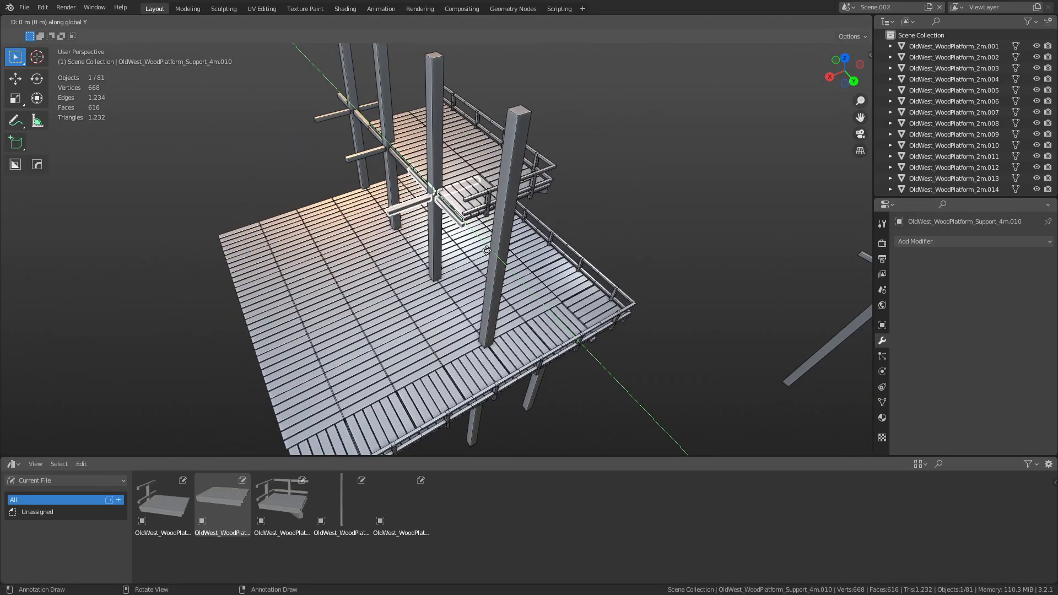
{"action": "left_click", "coordinate": [551, 304]}
{"action": "left_click", "coordinate": [699, 272]}
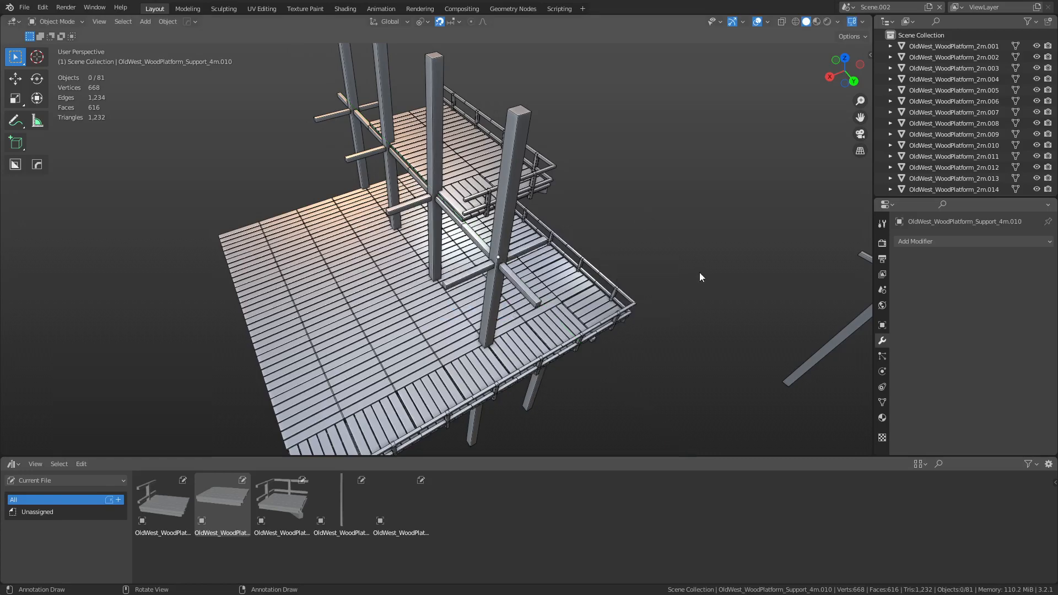
Step: Create a linked duplicate of the cross support on the tall pillar by the lower deck's railed edge, raised 4 m in Z
{"action": "middle_click_drag", "start_coordinate": [699, 272], "coordinate": [510, 259]}
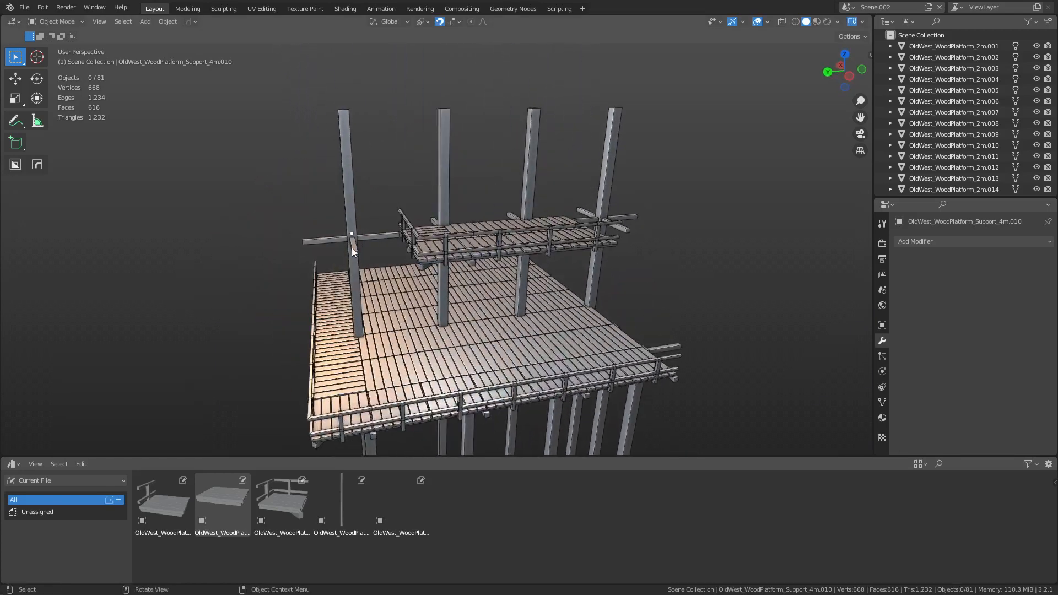
{"action": "key", "text": "z"}
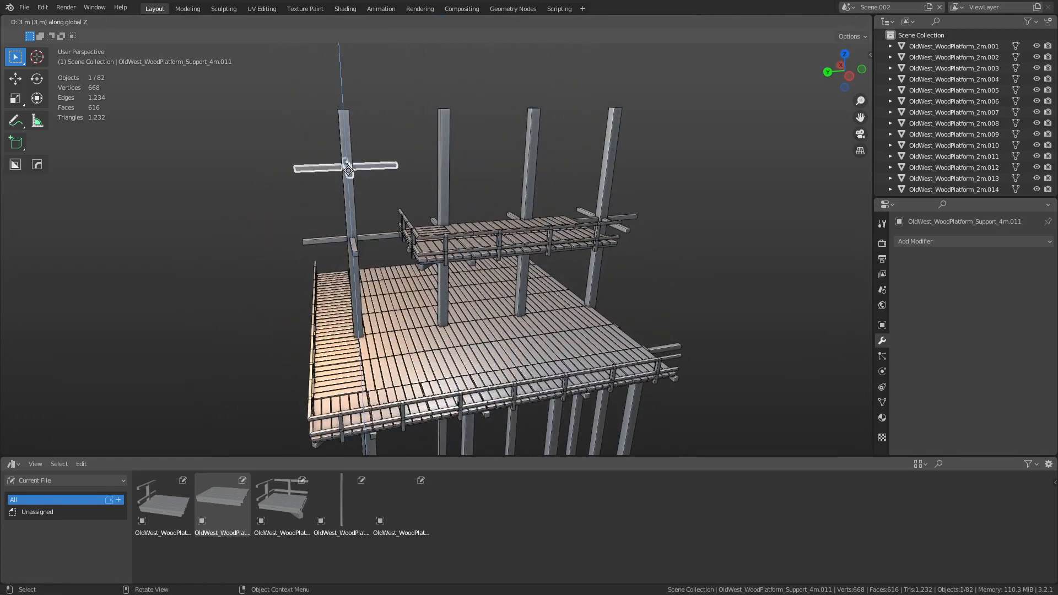
{"action": "left_click", "coordinate": [348, 159]}
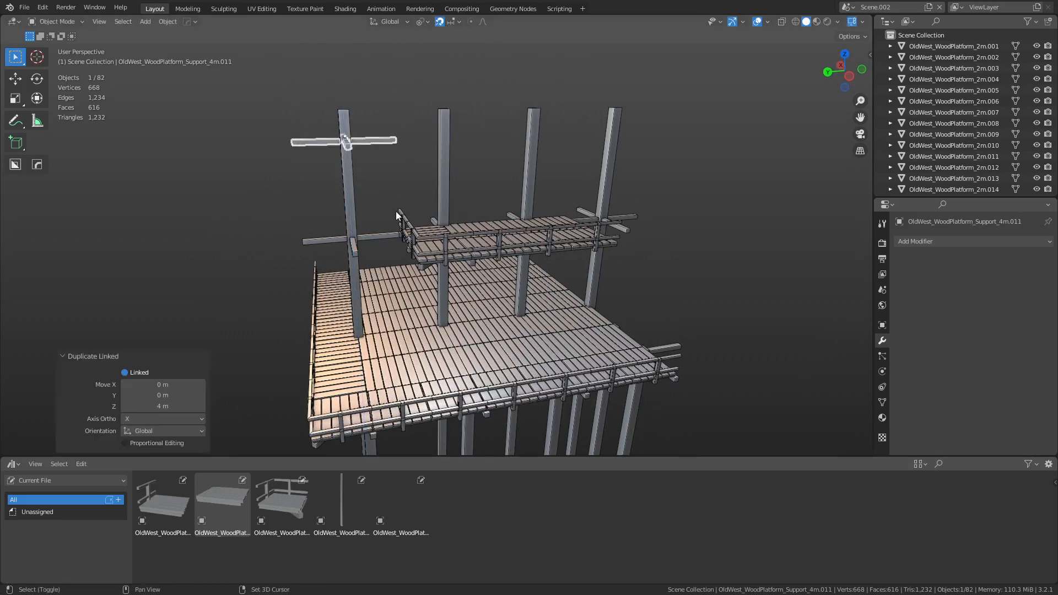
Step: Create linked duplicates of the raised cross support on the other three tall pillars, offset -4 m in Y and repeated twice
{"action": "key", "text": "alt+d"}
{"action": "key", "text": "y"}
{"action": "left_click", "coordinate": [501, 206]}
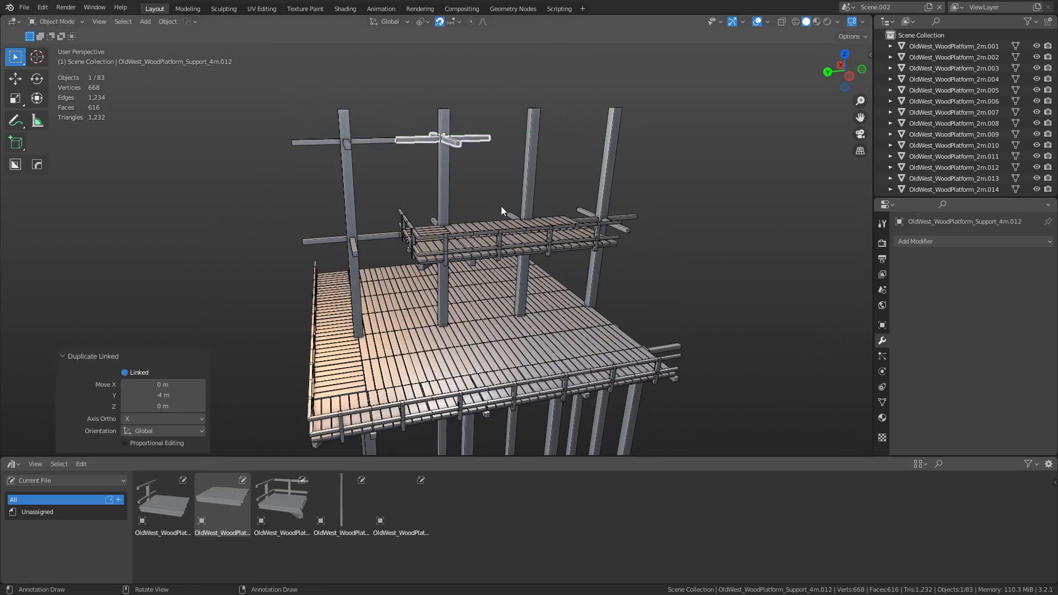
{"action": "key", "text": "shift+r"}
{"action": "key", "text": "shift+r"}
{"action": "key", "text": "ctrl+Tab"}
{"action": "left_click", "coordinate": [424, 214]}
{"action": "left_click", "coordinate": [688, 226]}
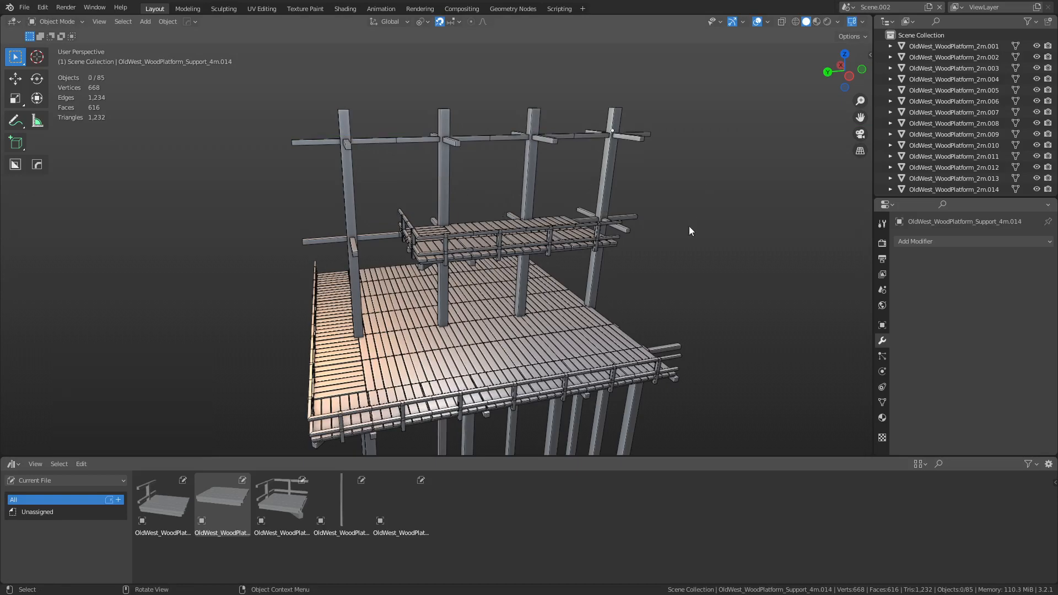
Step: Create a linked duplicate of a plain platform from the upper walkway, raised 4 m in Z to the new top level
{"action": "middle_click_drag", "start_coordinate": [689, 226], "coordinate": [546, 273]}
{"action": "scroll", "coordinate": [570, 233], "scroll_direction": "down", "scroll_amount": 2}
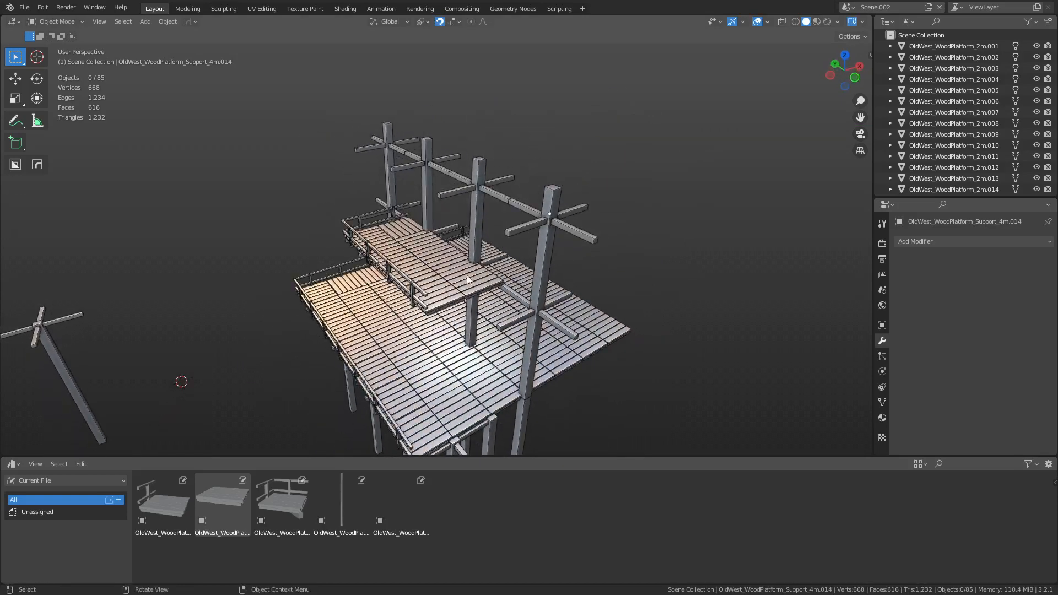
{"action": "key", "text": "alt+d"}
{"action": "key", "text": "z"}
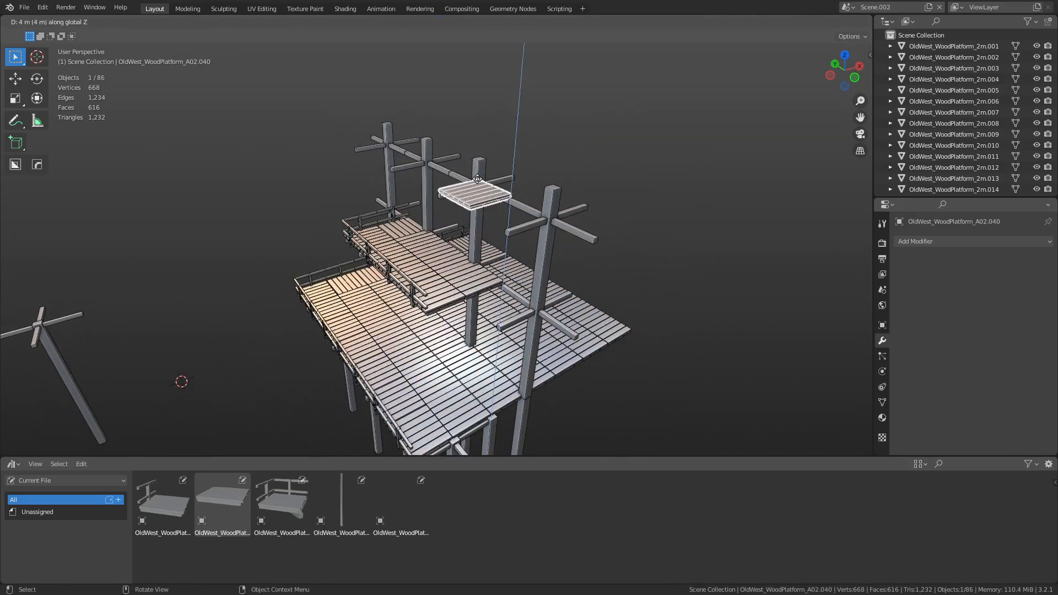
{"action": "left_click", "coordinate": [477, 179]}
Step: Extend the raised plain platform into a row with linked duplicates offset 2 m in Y, repeating the duplication four times
{"action": "middle_click_drag", "start_coordinate": [507, 220], "coordinate": [581, 281]}
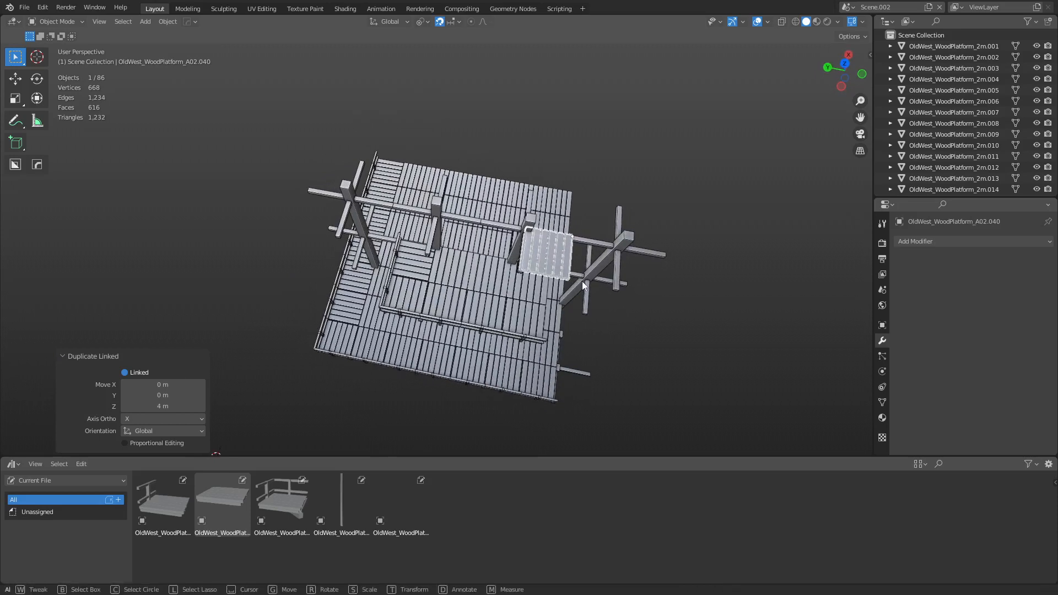
{"action": "key", "text": "alt+d"}
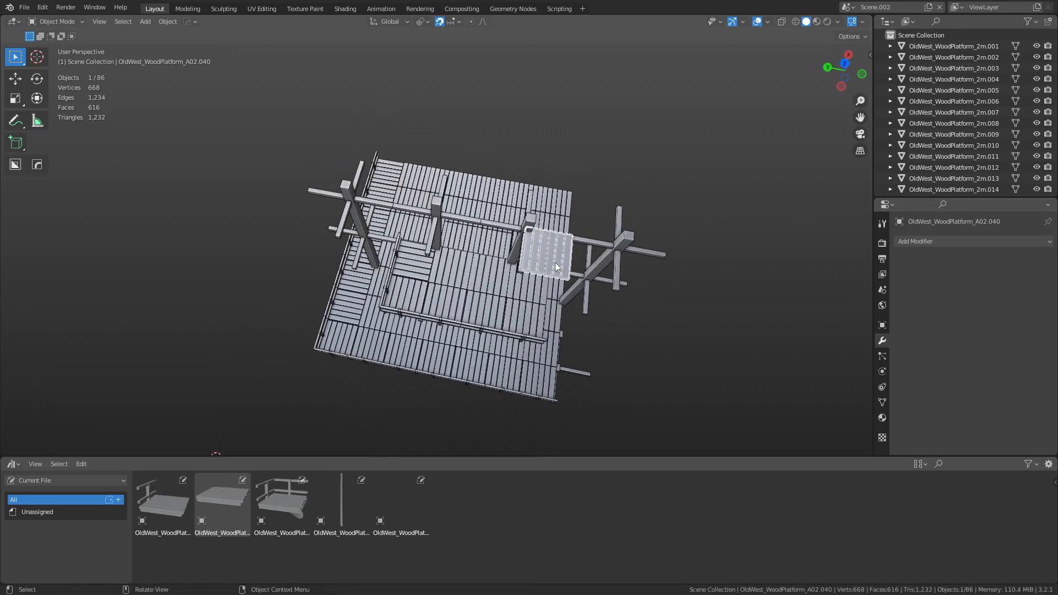
{"action": "key", "text": "y"}
{"action": "left_click", "coordinate": [507, 261]}
{"action": "key", "text": "shift+r"}
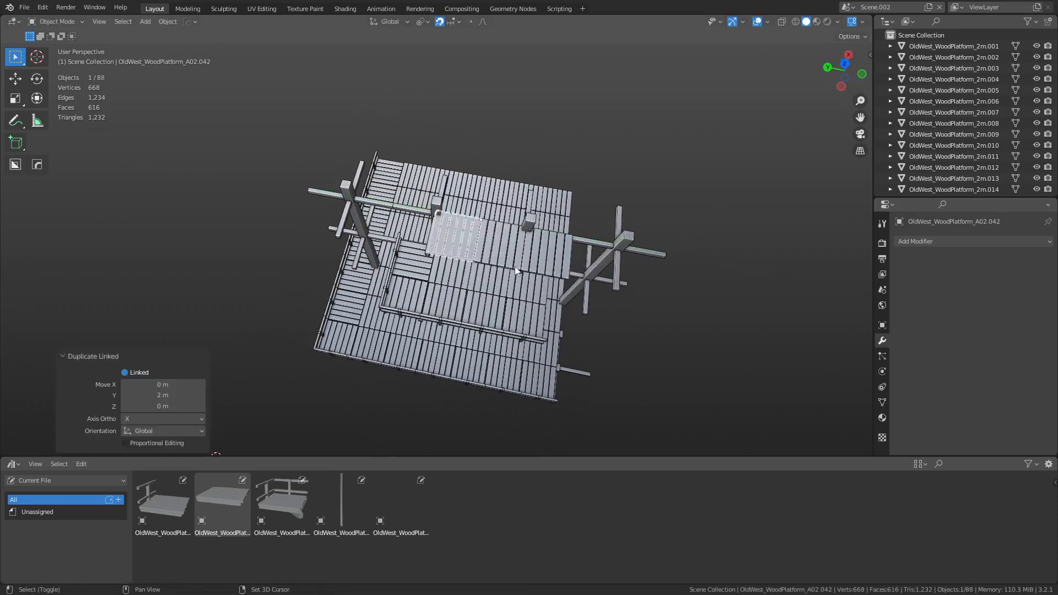
{"action": "key", "text": "shift+r"}
{"action": "key", "text": "shift+r"}
{"action": "key", "text": "shift+r"}
Step: Duplicate the end pillar's upper and lower posts with both cross supports along Y, beyond the lower deck's railed edge
{"action": "middle_click_drag", "start_coordinate": [374, 286], "coordinate": [414, 227]}
{"action": "left_click", "coordinate": [405, 245]}
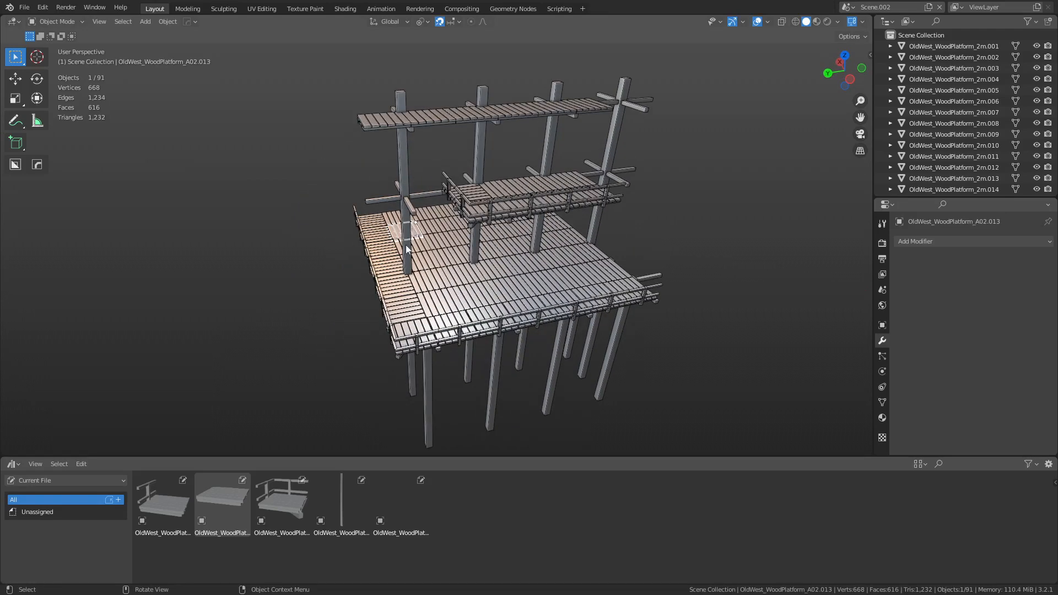
{"action": "left_click", "coordinate": [415, 367], "text": "shift"}
{"action": "left_click", "coordinate": [393, 201], "text": "shift"}
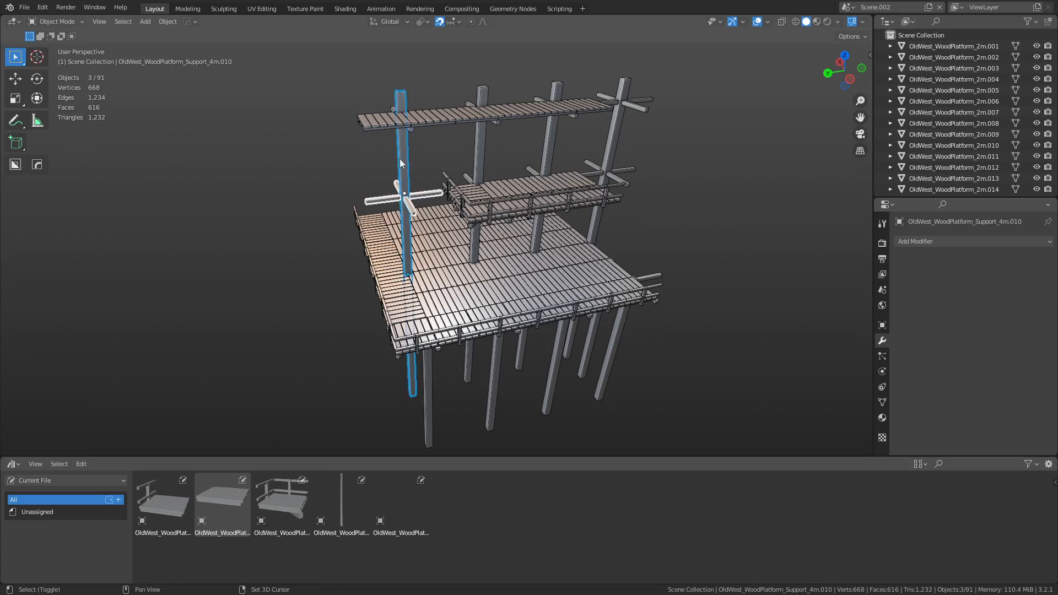
{"action": "left_click", "coordinate": [411, 130], "text": "shift"}
{"action": "key", "text": "shift+d"}
{"action": "key", "text": "y"}
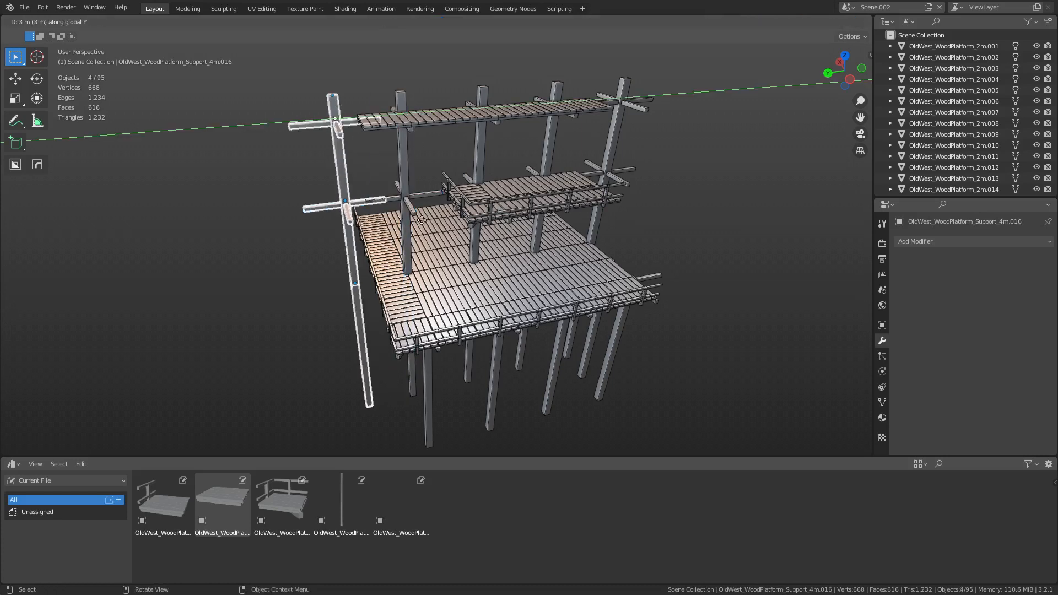
{"action": "left_click", "coordinate": [410, 223]}
Step: Duplicate the two end plain platforms of the top level 4 m in Y, out to the new pillar
{"action": "left_click", "coordinate": [401, 117]}
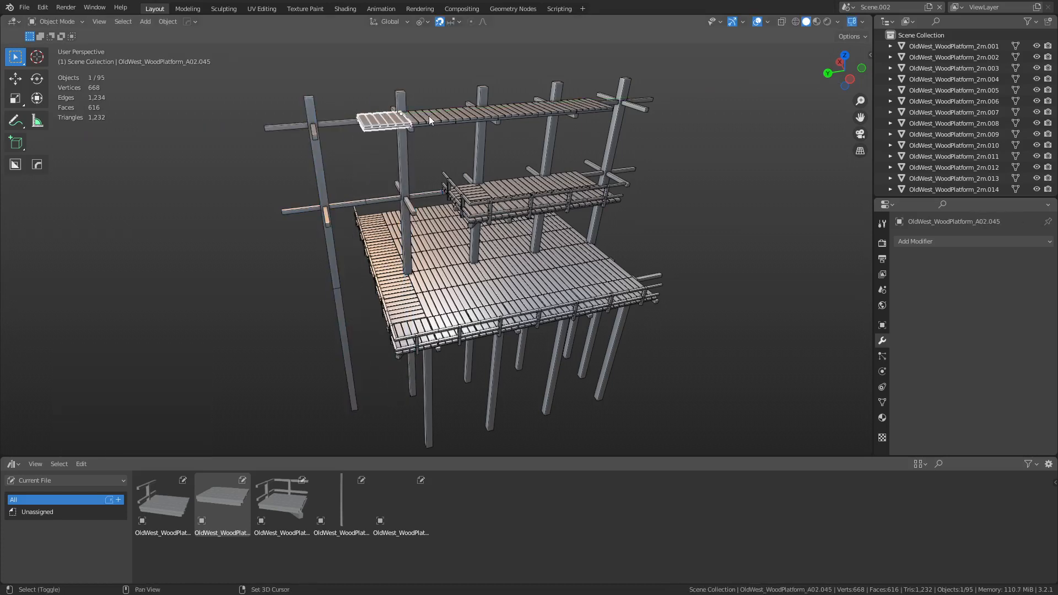
{"action": "key", "text": "shift+d"}
{"action": "key", "text": "y"}
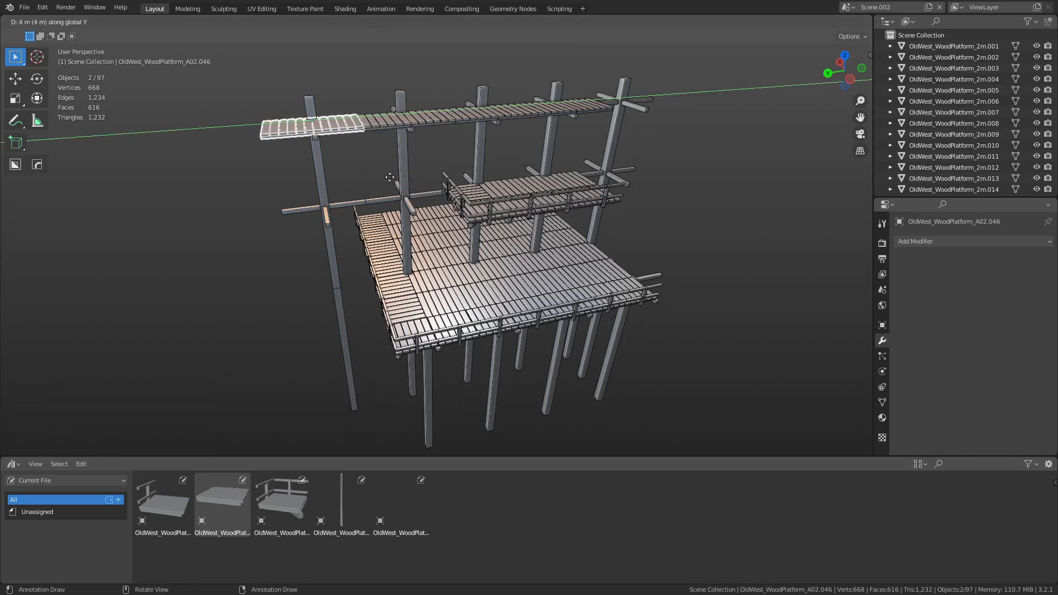
Step: Duplicate the upper walkway's railed corner platform and its three adjoining railed platforms, raised 4 m in Z
{"action": "left_click", "coordinate": [492, 210]}
{"action": "left_click", "coordinate": [516, 209], "text": "shift"}
{"action": "left_click", "coordinate": [576, 199], "text": "shift"}
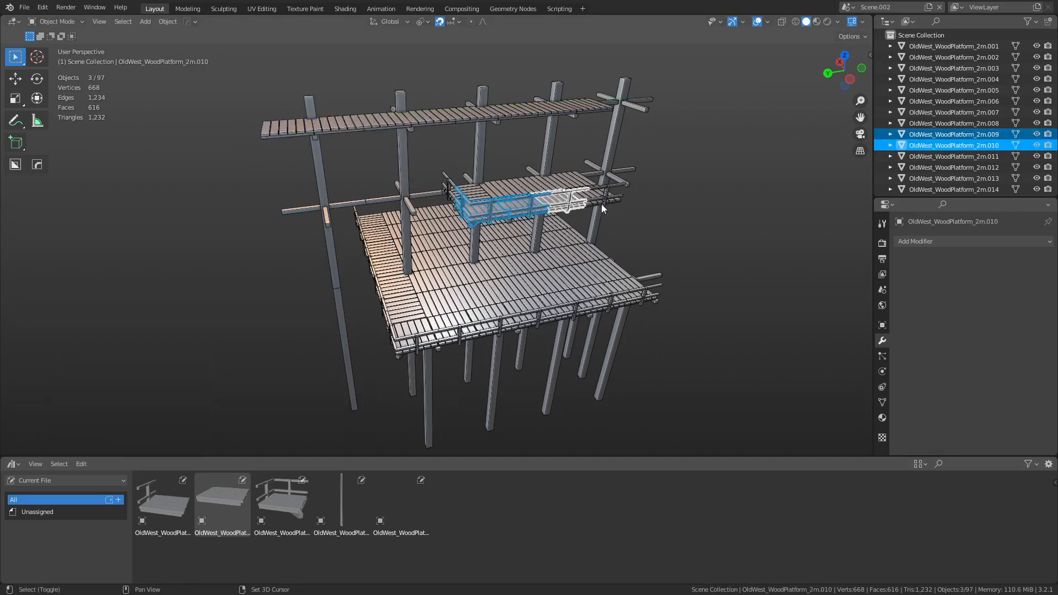
{"action": "left_click", "coordinate": [600, 203], "text": "shift"}
{"action": "key", "text": "shift+d"}
{"action": "key", "text": "z"}
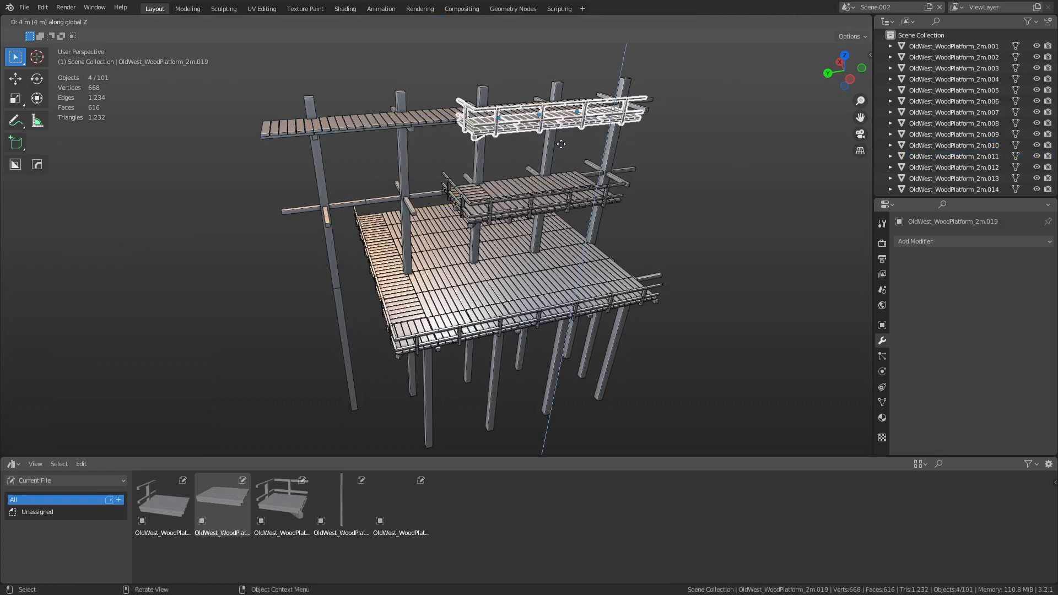
{"action": "left_click", "coordinate": [561, 144]}
Step: Move the four raised railed platforms 8 m in Y so the railed corner sits at the top walkway's end
{"action": "key", "text": "g"}
{"action": "key", "text": "y"}
{"action": "left_click", "coordinate": [249, 233]}
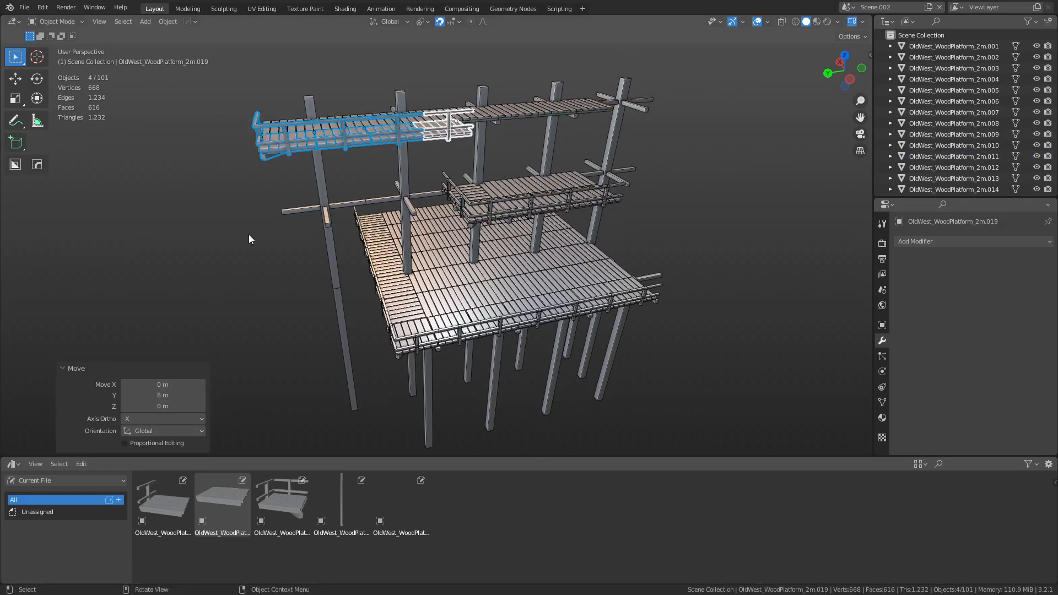
{"action": "left_click", "coordinate": [249, 234]}
Step: Continue the top walkway's railed side with linked duplicates of its last railed platform, offset -2 m in Y and repeated three times
{"action": "middle_click_drag", "start_coordinate": [249, 233], "coordinate": [408, 202]}
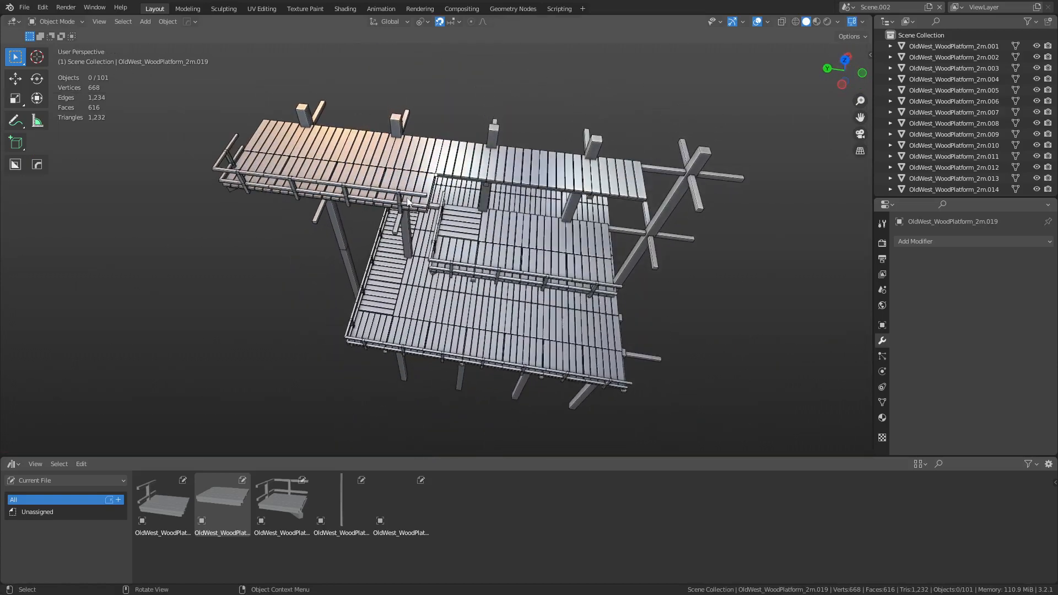
{"action": "key", "text": "alt+d"}
{"action": "key", "text": "y"}
{"action": "left_click", "coordinate": [462, 213]}
{"action": "key", "text": "shift+r"}
{"action": "key", "text": "shift+r"}
{"action": "key", "text": "shift+r"}
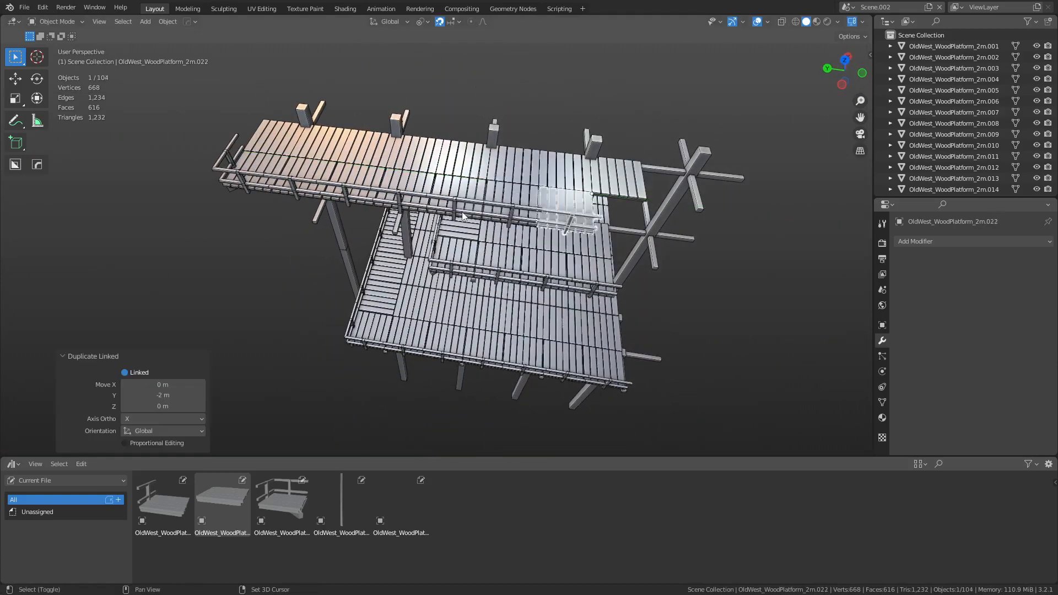
{"action": "key", "text": "ctrl+Tab"}
{"action": "left_click", "coordinate": [352, 229]}
{"action": "left_click", "coordinate": [352, 230]}
Step: Duplicate the end pair of railed and plain top-level platforms -2 m in Y to reach the last pillar
{"action": "middle_click_drag", "start_coordinate": [433, 323], "coordinate": [416, 238]}
{"action": "left_click", "coordinate": [416, 237]}
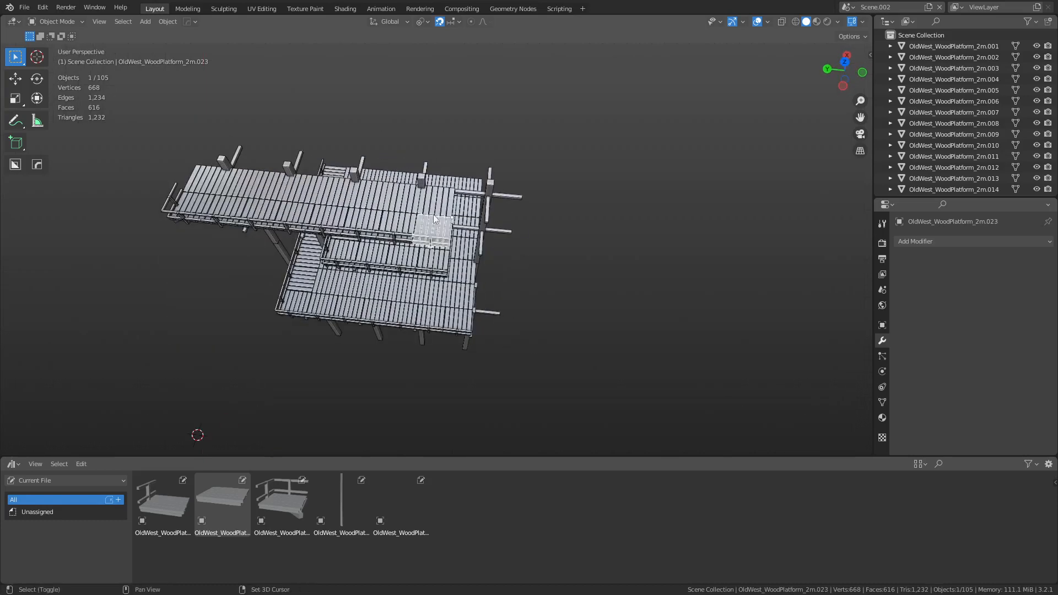
{"action": "key", "text": "shift+d"}
{"action": "key", "text": "y"}
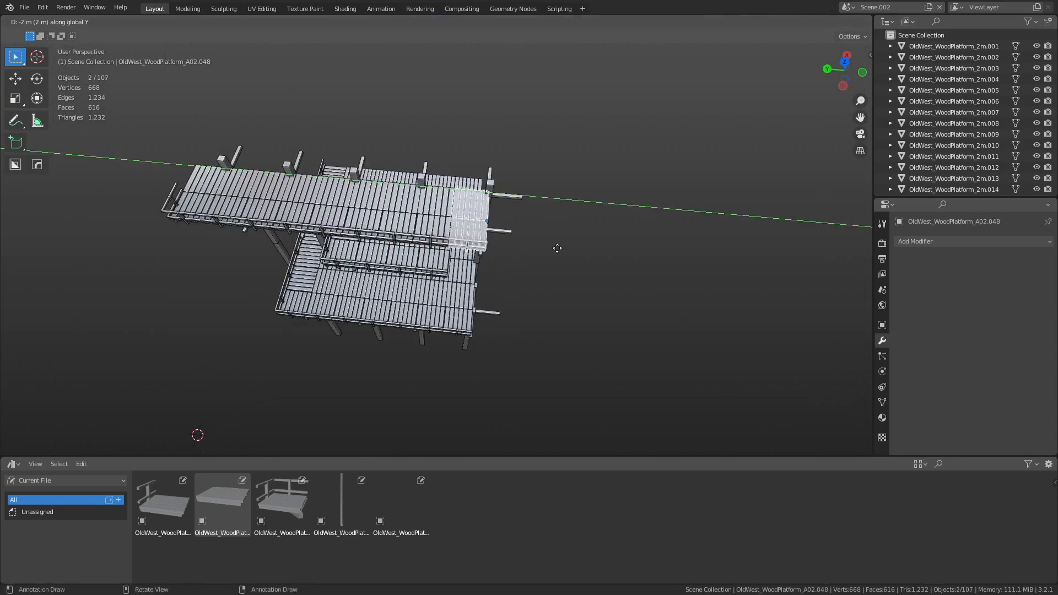
{"action": "left_click", "coordinate": [564, 251]}
{"action": "left_click", "coordinate": [553, 256]}
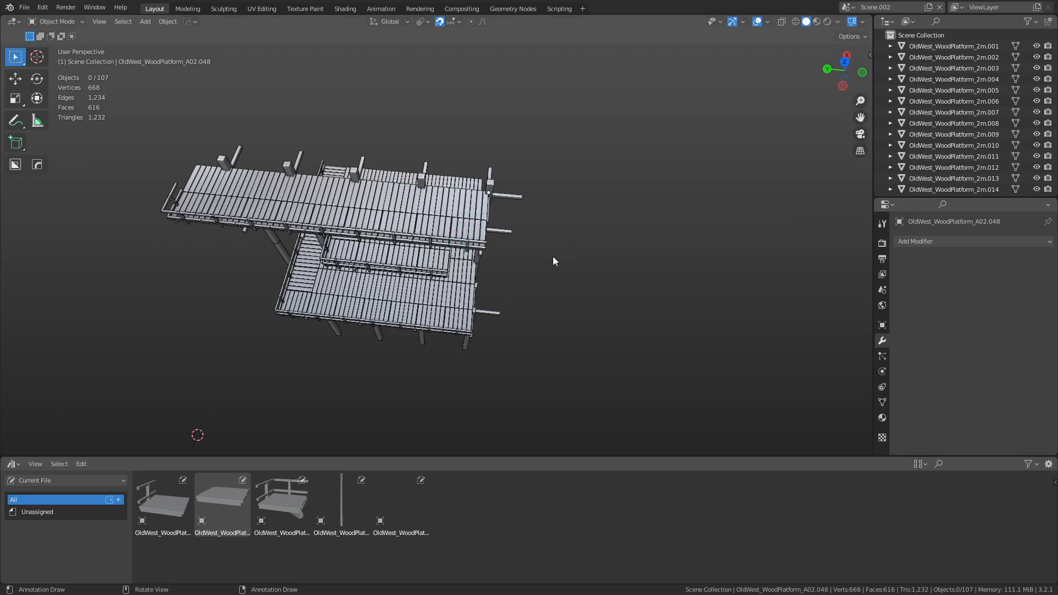
Step: Create a linked duplicate of the end railed platform on the top walkway, offset 4 m in X
{"action": "left_click", "coordinate": [475, 243]}
{"action": "middle_click_drag", "start_coordinate": [474, 243], "coordinate": [371, 286], "text": "alt"}
{"action": "key", "text": "alt+d"}
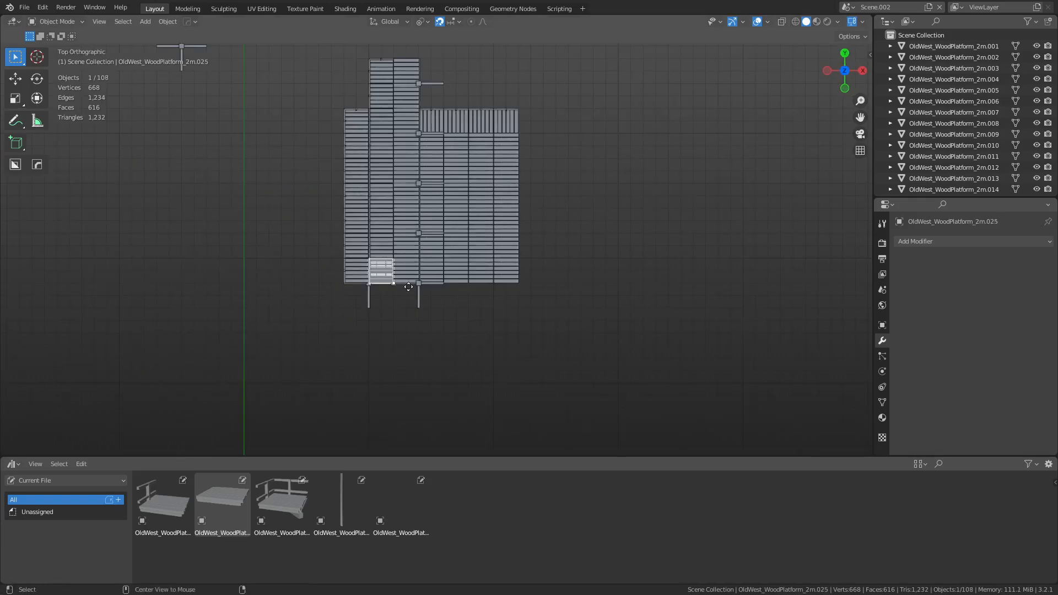
{"action": "key", "text": "x"}
{"action": "key", "text": "4"}
{"action": "key", "text": "Return"}
Step: Rotate the duplicated railed platform so its railing faces the pillars, and move it -4 m in X and 2 m in Y
{"action": "key", "text": "r"}
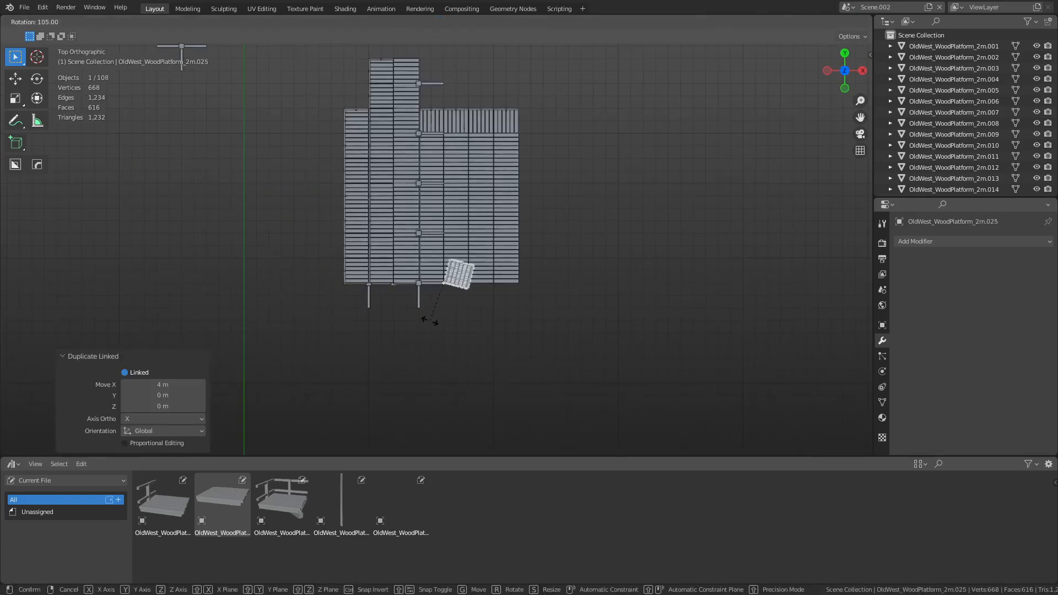
{"action": "left_click", "coordinate": [353, 274]}
{"action": "key", "text": "g"}
{"action": "left_click", "coordinate": [396, 303]}
{"action": "middle_click_drag", "start_coordinate": [396, 303], "coordinate": [494, 276]}
{"action": "key", "text": "alt+z"}
{"action": "scroll", "coordinate": [482, 212], "scroll_direction": "up", "scroll_amount": 4}
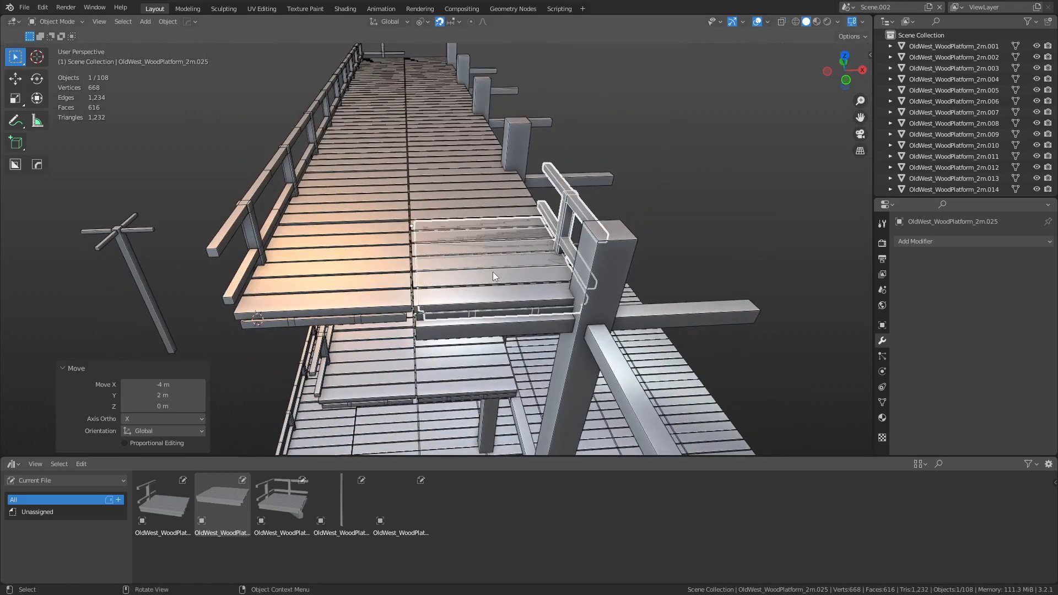
Step: Delete the row of eight plain platforms along the top walkway's pillar side, leaving the one at the far end
{"action": "middle_click_drag", "start_coordinate": [488, 237], "coordinate": [512, 287]}
{"action": "scroll", "coordinate": [490, 248], "scroll_direction": "down", "scroll_amount": 2}
{"action": "scroll", "coordinate": [480, 228], "scroll_direction": "down", "scroll_amount": 2}
{"action": "left_click", "coordinate": [507, 278]}
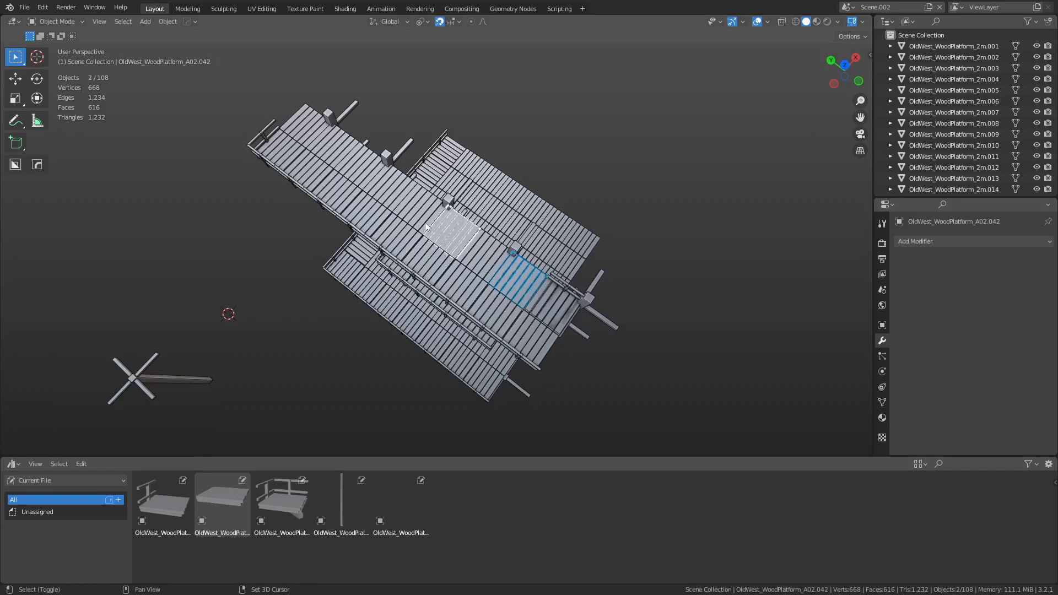
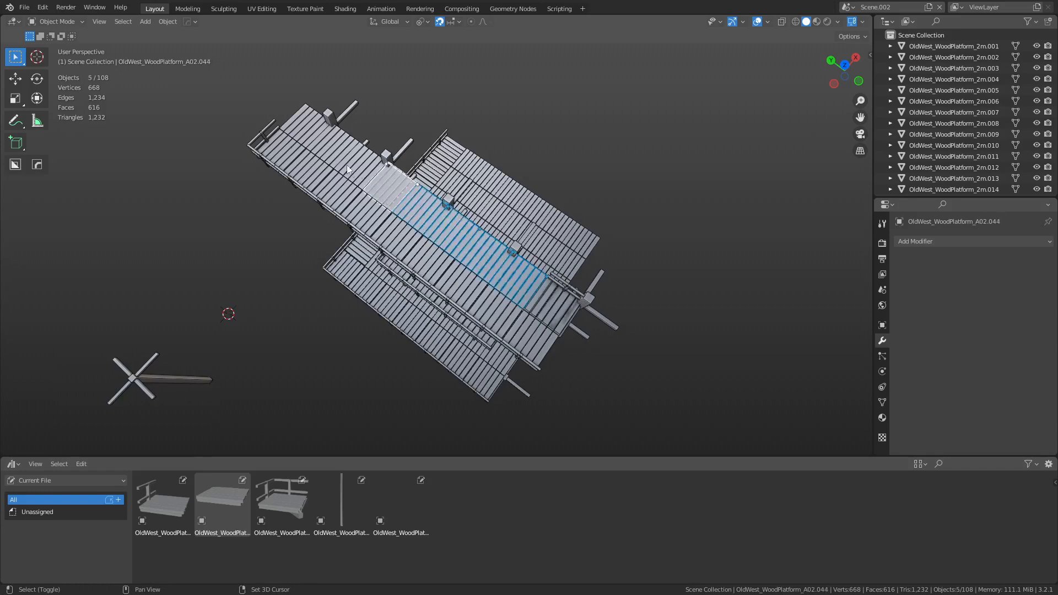
{"action": "left_click", "coordinate": [325, 151], "text": "shift"}
{"action": "left_click", "coordinate": [306, 128], "text": "shift"}
{"action": "key", "text": "x"}
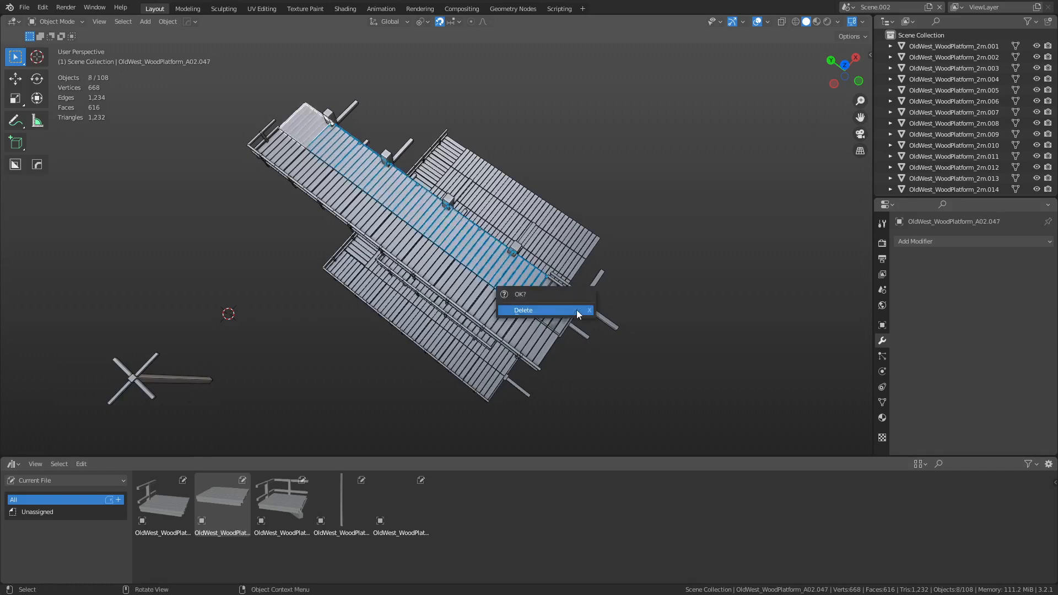
{"action": "left_click", "coordinate": [576, 310]}
Step: Move the pillar-side railed platform one space inward along Y, and delete the plain platform left at the end
{"action": "middle_click_drag", "start_coordinate": [593, 337], "coordinate": [531, 281]}
{"action": "left_click", "coordinate": [531, 281]}
{"action": "key", "text": "g"}
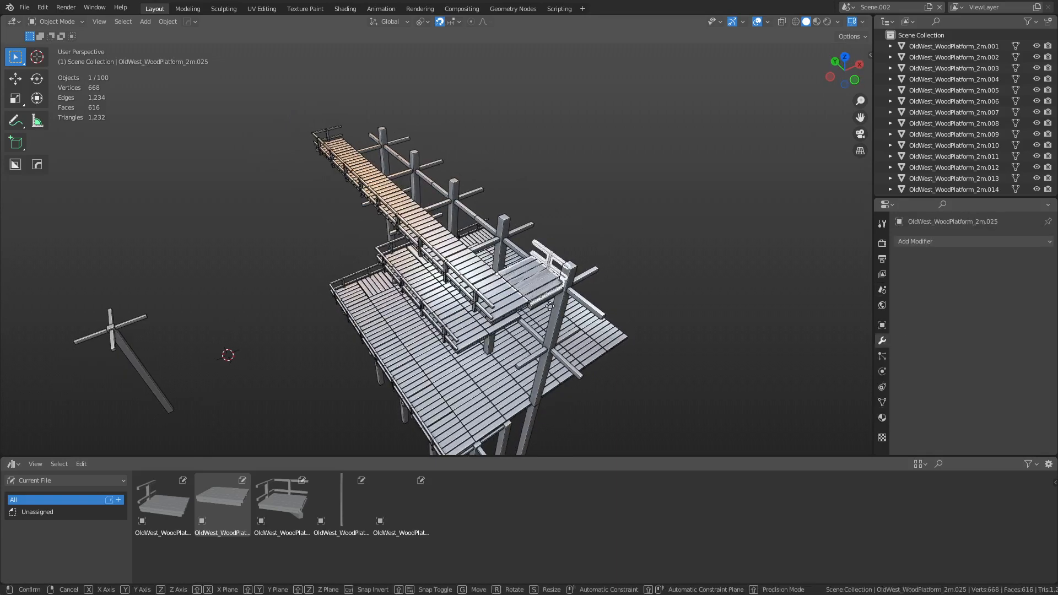
{"action": "key", "text": "y"}
{"action": "left_click", "coordinate": [517, 284]}
{"action": "left_click", "coordinate": [526, 285]}
{"action": "key", "text": "x"}
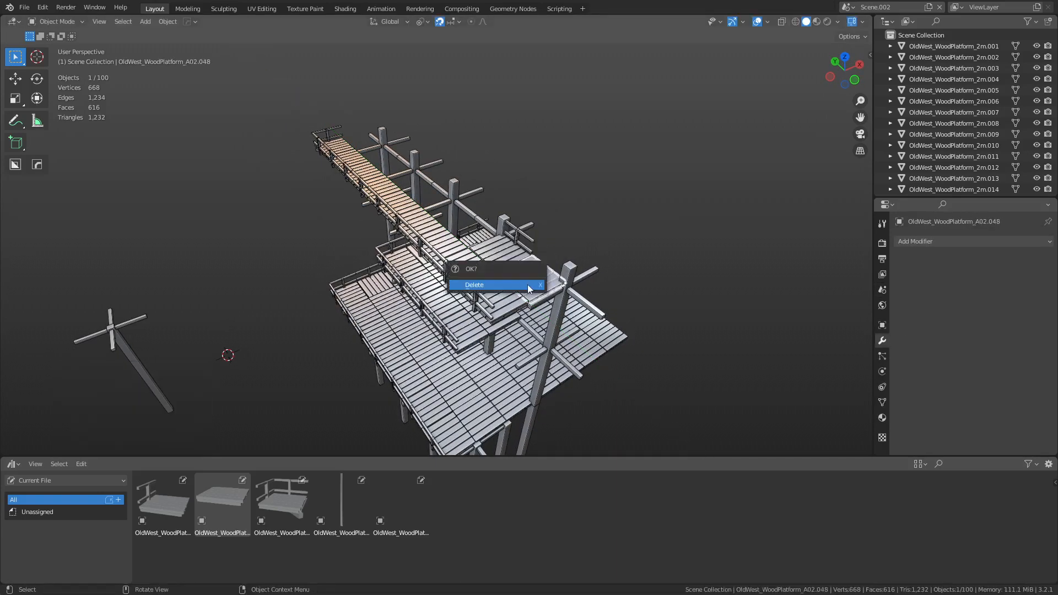
{"action": "left_click", "coordinate": [527, 284]}
Step: Create a linked duplicate of the pillar-side railed platform, offset -2 m in Y, to fill the empty end space
{"action": "left_click", "coordinate": [515, 262]}
{"action": "key", "text": "shift+d"}
{"action": "type", "text": "y-2"}
{"action": "key", "text": "Return"}
Step: Line the top walkway's pillar side with linked duplicates of the inner railed platform, offset 2 m in Y and repeated five times
{"action": "left_click", "coordinate": [497, 253], "text": "alt"}
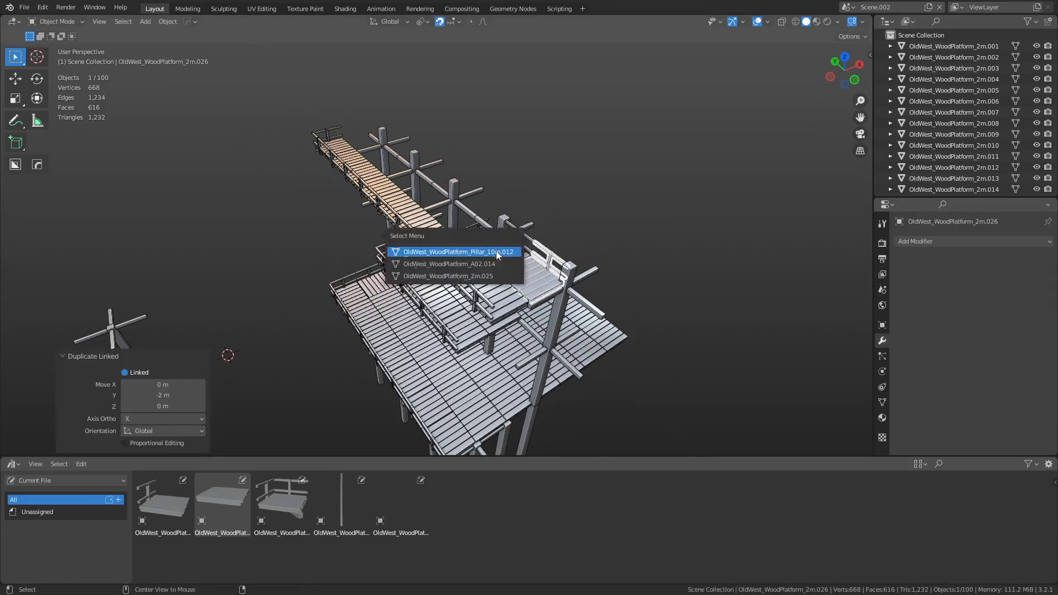
{"action": "key", "text": "ctrl+z"}
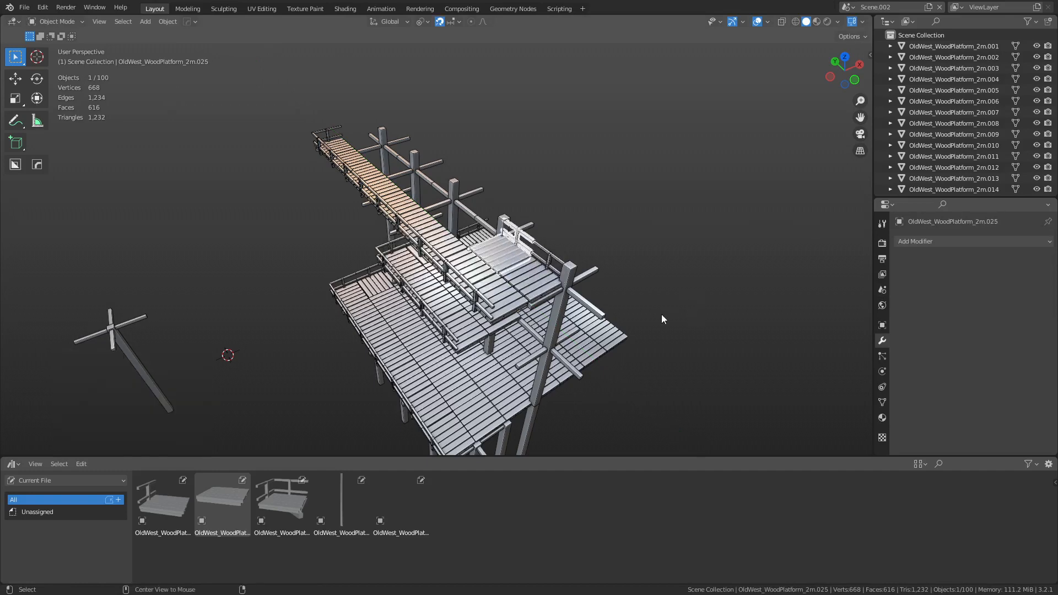
{"action": "left_click", "coordinate": [624, 306]}
{"action": "key", "text": "shift+r"}
{"action": "key", "text": "shift+r"}
{"action": "key", "text": "shift+r"}
{"action": "key", "text": "shift+r"}
{"action": "key", "text": "shift+r"}
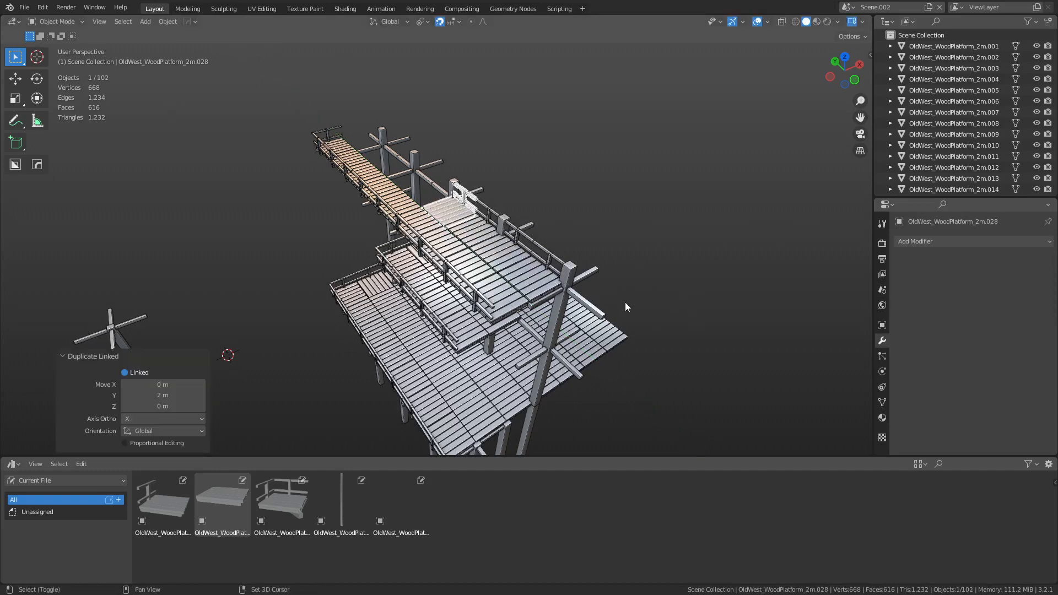
{"action": "middle_click_drag", "start_coordinate": [625, 307], "coordinate": [469, 335]}
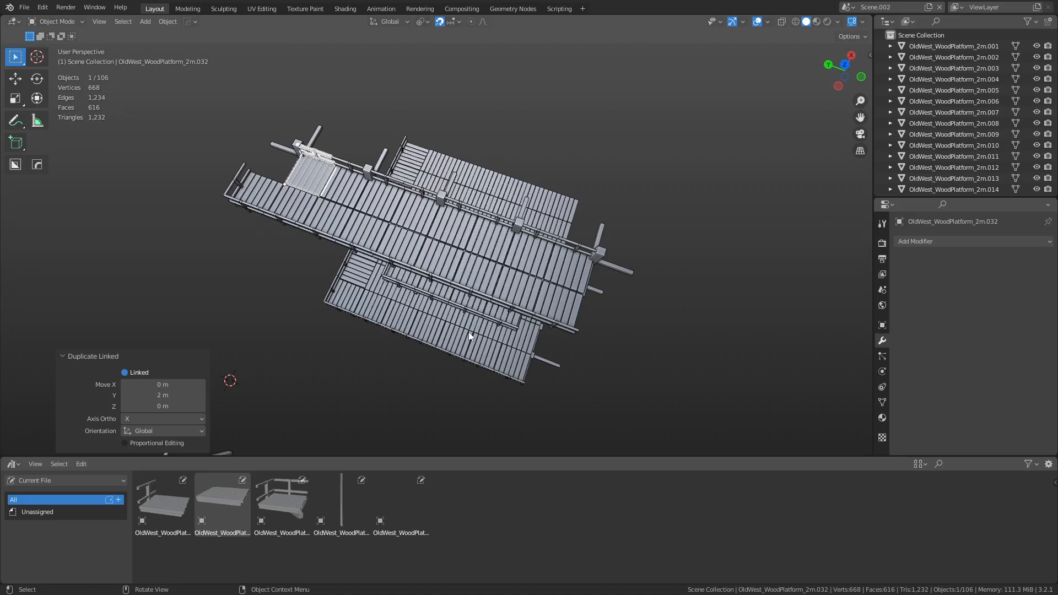
Step: Create a linked duplicate of the corner platform at the top walkway's far end and rotate it -90° about Z to close that end
{"action": "left_click", "coordinate": [239, 201]}
{"action": "key", "text": "alt+d"}
{"action": "right_click", "coordinate": [468, 278]}
{"action": "key", "text": "r"}
{"action": "key", "text": "z"}
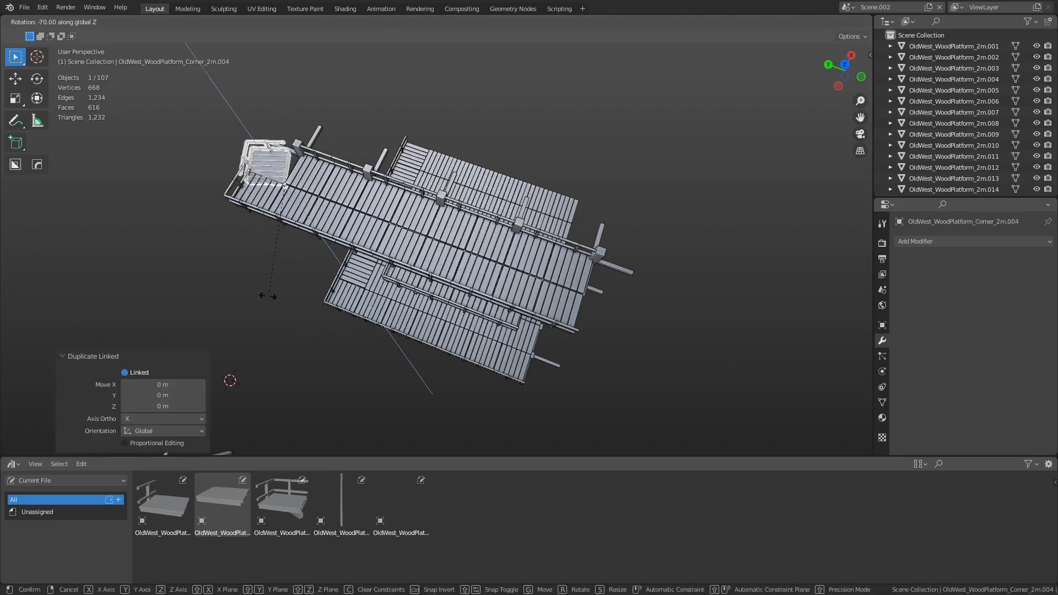
{"action": "left_click", "coordinate": [231, 274]}
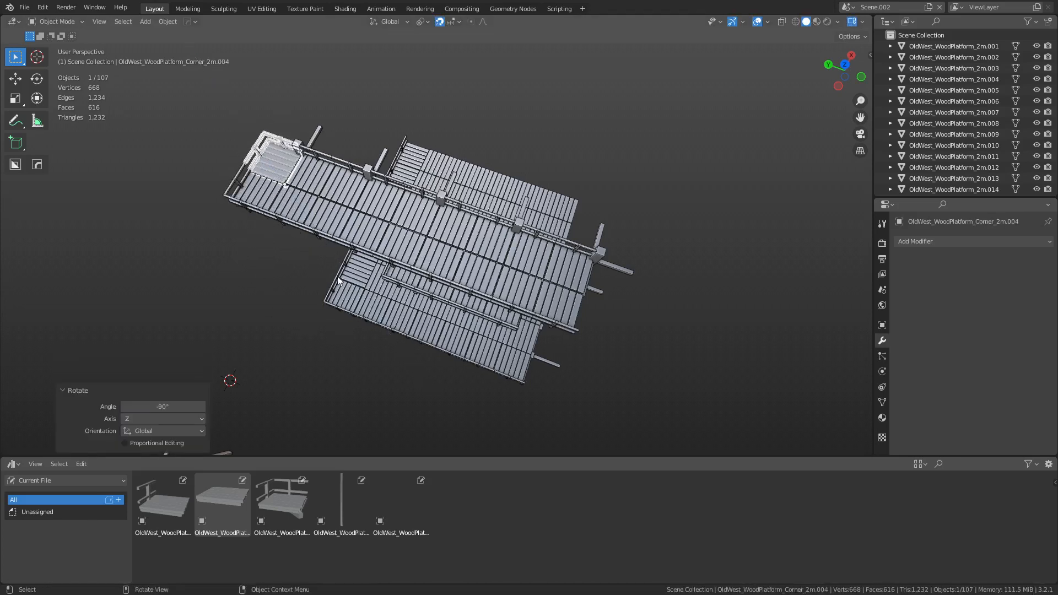
Step: Place a linked duplicate of the new corner at the walkway's opposite end: offset -18 m in Y, rotated about Z, moved 2 m in Y
{"action": "key", "text": "alt+d"}
{"action": "key", "text": "y"}
{"action": "left_click", "coordinate": [671, 356]}
{"action": "key", "text": "r"}
{"action": "key", "text": "z"}
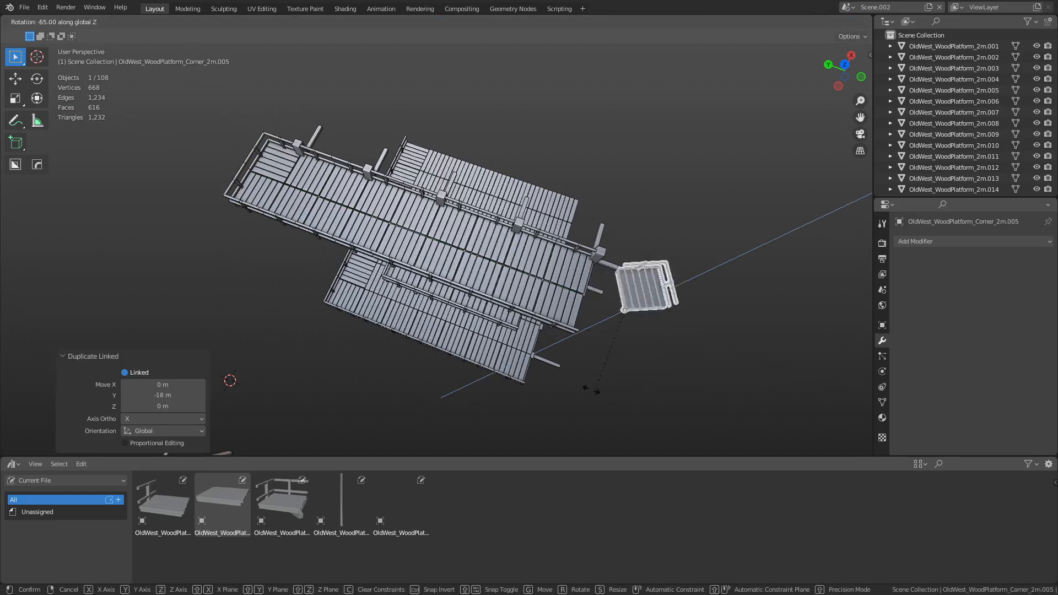
{"action": "left_click", "coordinate": [557, 384]}
{"action": "key", "text": "g"}
{"action": "key", "text": "y"}
{"action": "left_click", "coordinate": [615, 350]}
Step: Create a linked duplicate of the opposite-end corner platform, rotated -90° about Z, to fill the walkway's remaining corner
{"action": "key", "text": "alt+d"}
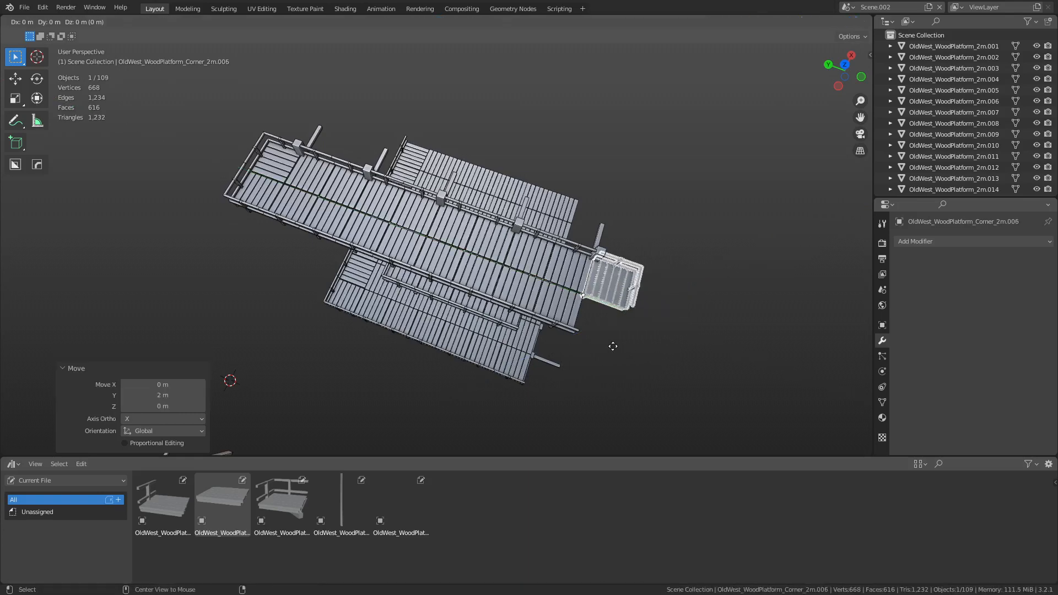
{"action": "key", "text": "r"}
{"action": "key", "text": "z"}
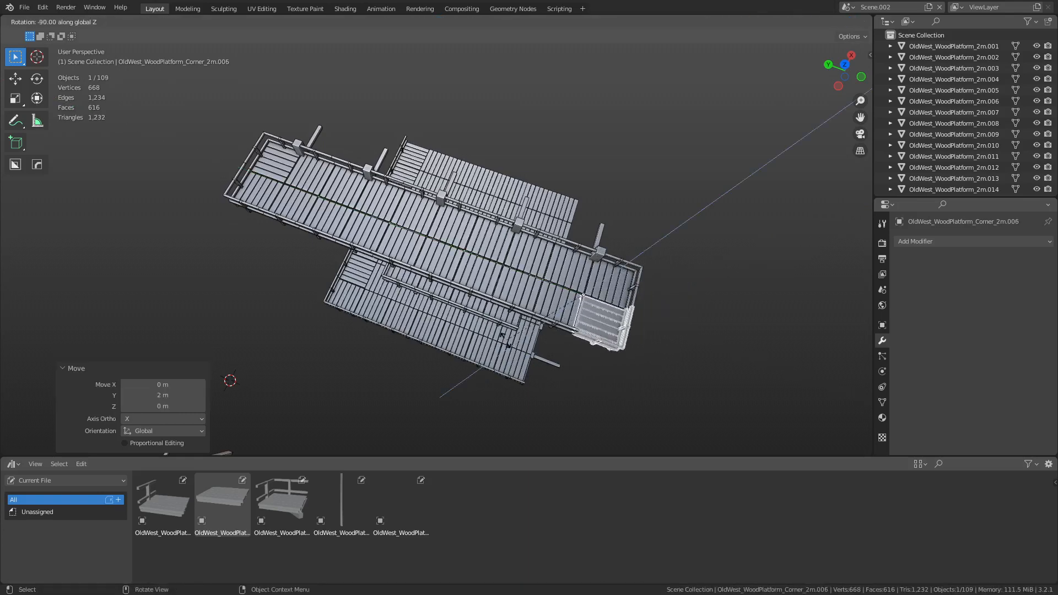
{"action": "left_click", "coordinate": [502, 343]}
{"action": "left_click", "coordinate": [767, 339]}
Step: Delete the two corner platforms at the near end of the top walkway
{"action": "middle_click_drag", "start_coordinate": [617, 330], "coordinate": [569, 304]}
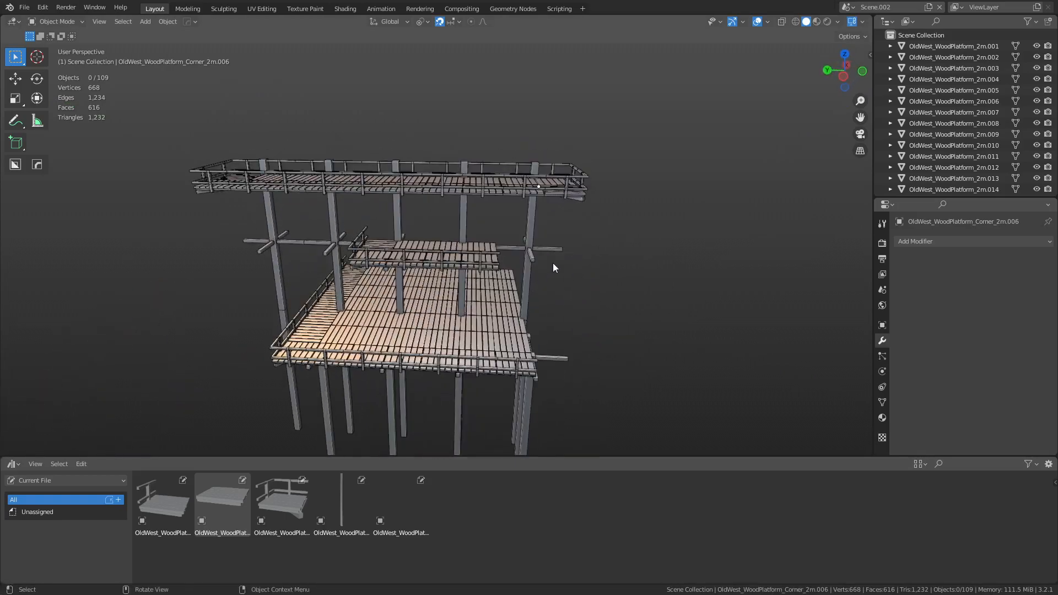
{"action": "middle_click_drag", "start_coordinate": [553, 268], "coordinate": [540, 303]}
{"action": "left_click", "coordinate": [573, 193], "text": "shift"}
{"action": "key", "text": "x"}
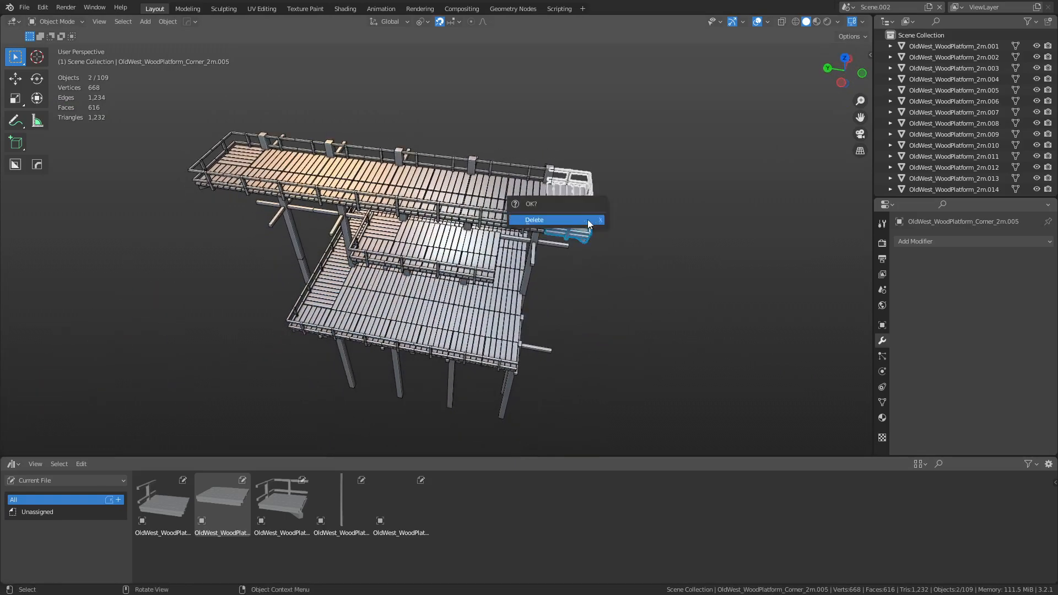
{"action": "left_click", "coordinate": [587, 220]}
Step: Create linked duplicates of the top walkway's two near-end railed platforms, offset -2 m in Y
{"action": "left_click", "coordinate": [524, 219]}
{"action": "left_click", "coordinate": [524, 193], "text": "shift"}
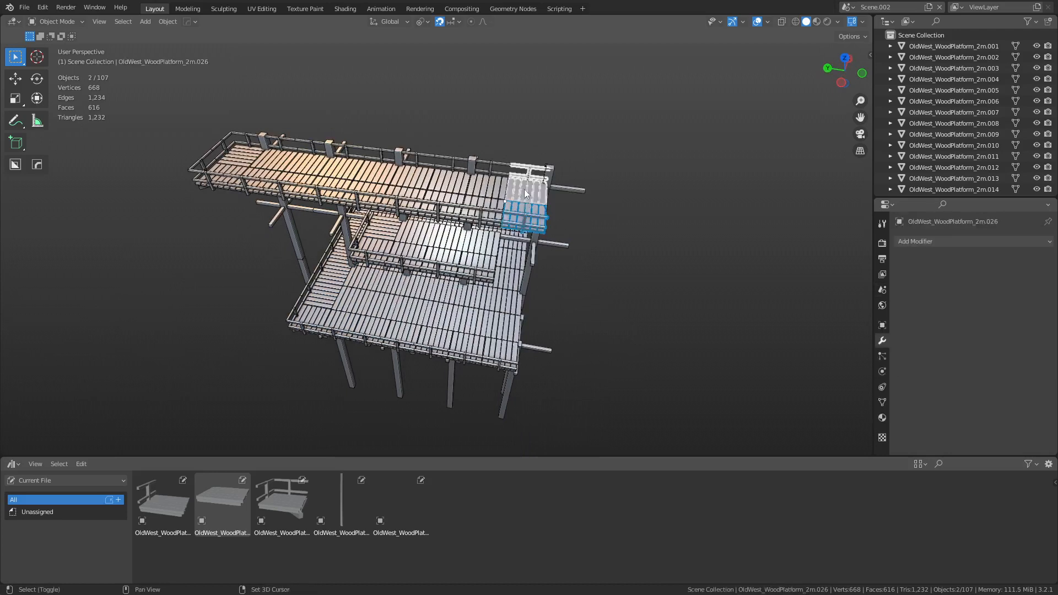
{"action": "key", "text": "y"}
{"action": "left_click", "coordinate": [566, 242]}
{"action": "key", "text": "ctrl+Tab"}
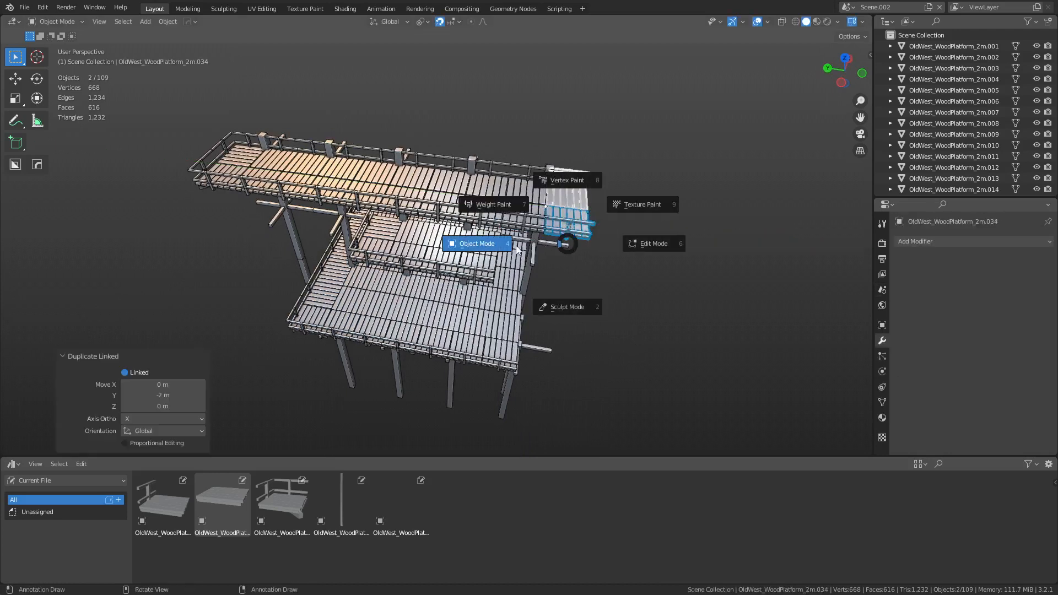
{"action": "left_click", "coordinate": [514, 246]}
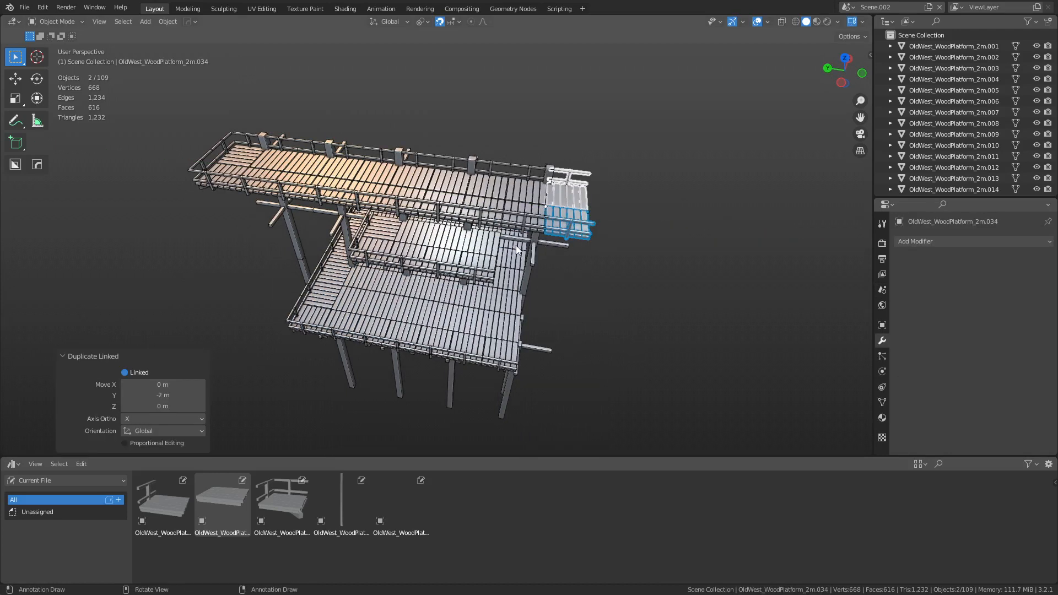
Step: Delete the two duplicated end platforms, and undo back to the top walkway with its near-end corners
{"action": "middle_click_drag", "start_coordinate": [562, 300], "coordinate": [543, 291]}
{"action": "key", "text": "x"}
{"action": "left_click", "coordinate": [542, 286]}
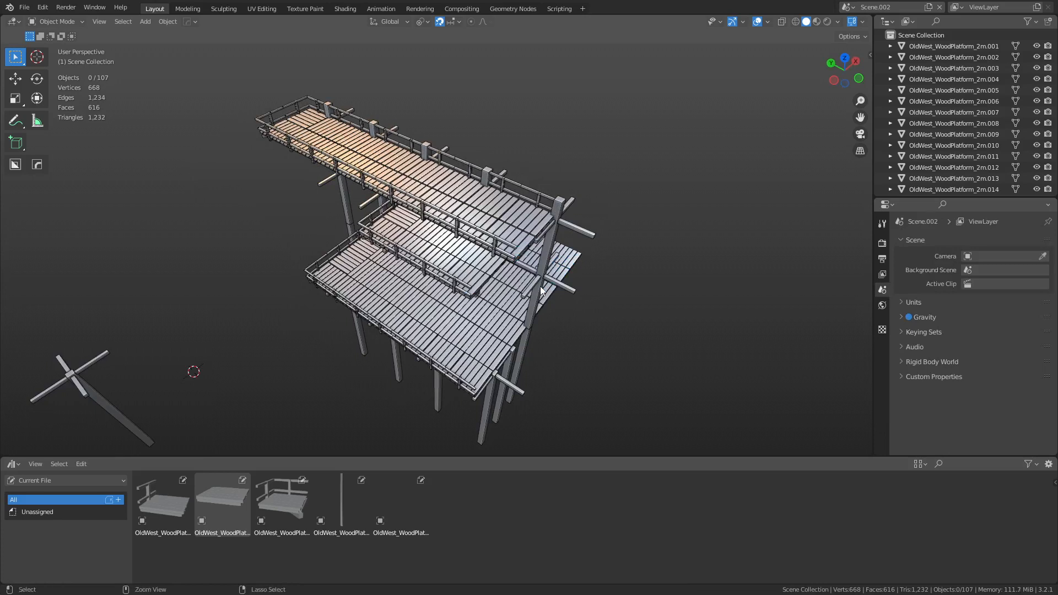
{"action": "key", "text": "ctrl+z"}
{"action": "key", "text": "ctrl+z"}
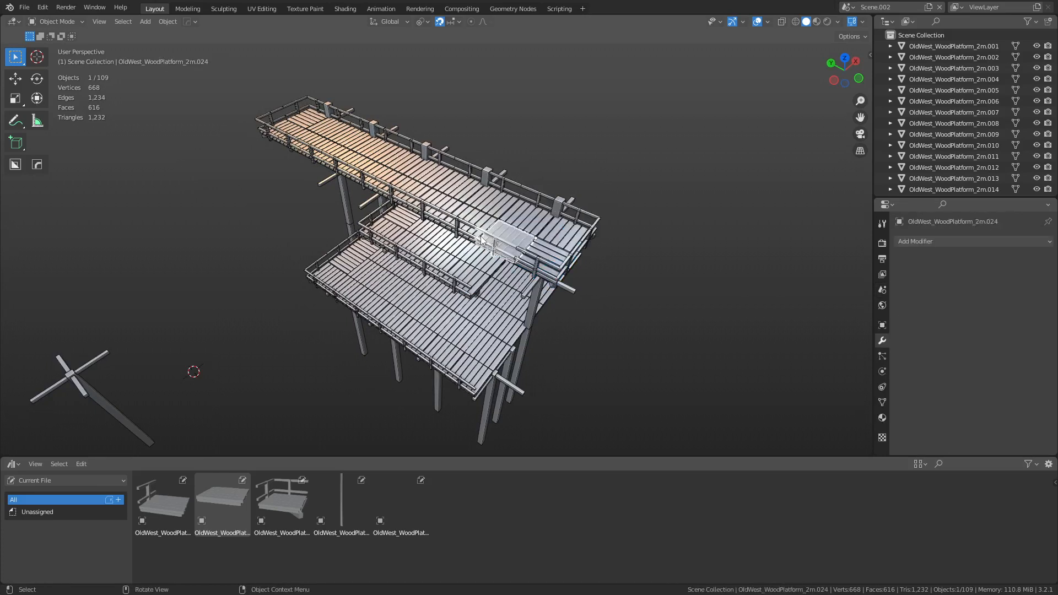
Step: Delete the six railed platforms, three per side, directly before the near-end corners of the top walkway
{"action": "left_click", "coordinate": [467, 227], "text": "shift"}
{"action": "left_click", "coordinate": [496, 206], "text": "shift"}
{"action": "left_click", "coordinate": [522, 210], "text": "shift"}
{"action": "left_click", "coordinate": [422, 210], "text": "shift"}
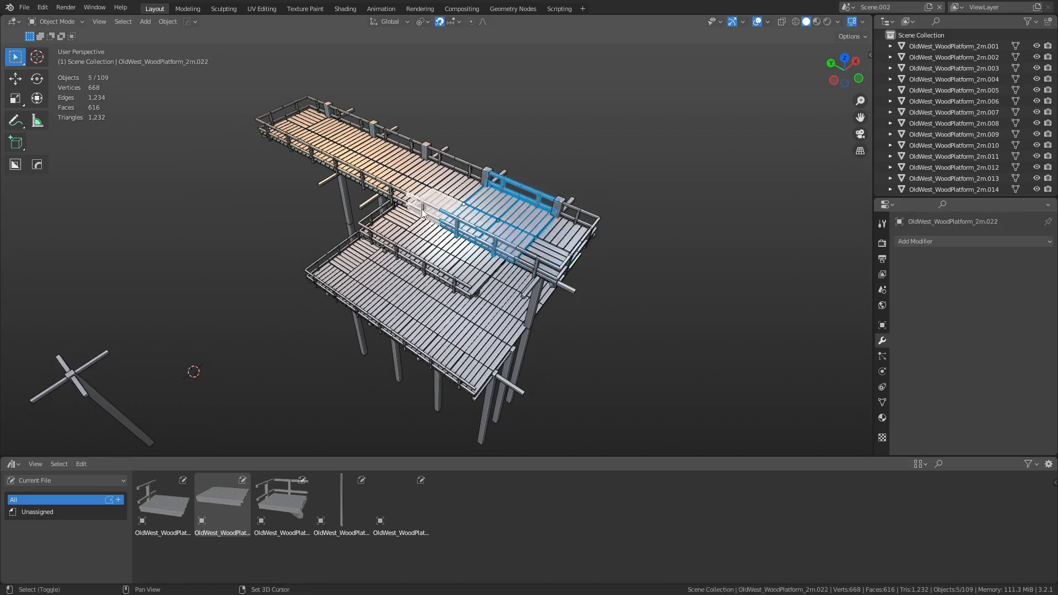
{"action": "left_click", "coordinate": [451, 189], "text": "shift"}
{"action": "key", "text": "x"}
{"action": "left_click", "coordinate": [467, 194]}
Step: Move the two detached near-end corner platforms 6 m along Y to close the shortened top walkway
{"action": "left_click", "coordinate": [551, 254]}
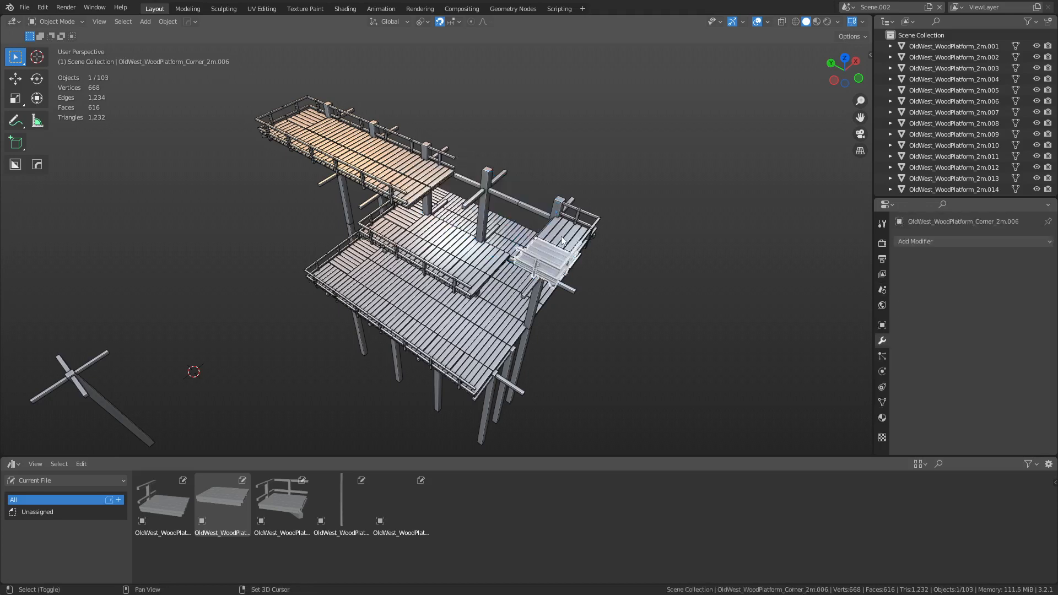
{"action": "left_click", "coordinate": [574, 235], "text": "shift"}
{"action": "type", "text": "gy6"}
{"action": "key", "text": "Return"}
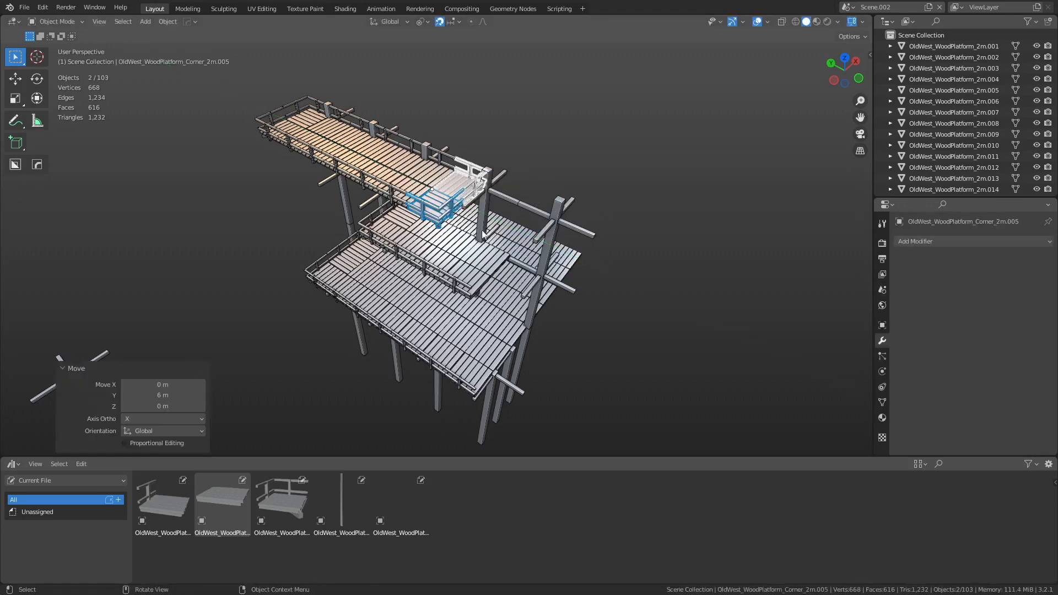
Step: Delete the unused cross support near the top of the near-end pillar
{"action": "left_click", "coordinate": [517, 206]}
{"action": "key", "text": "x"}
{"action": "left_click", "coordinate": [518, 207]}
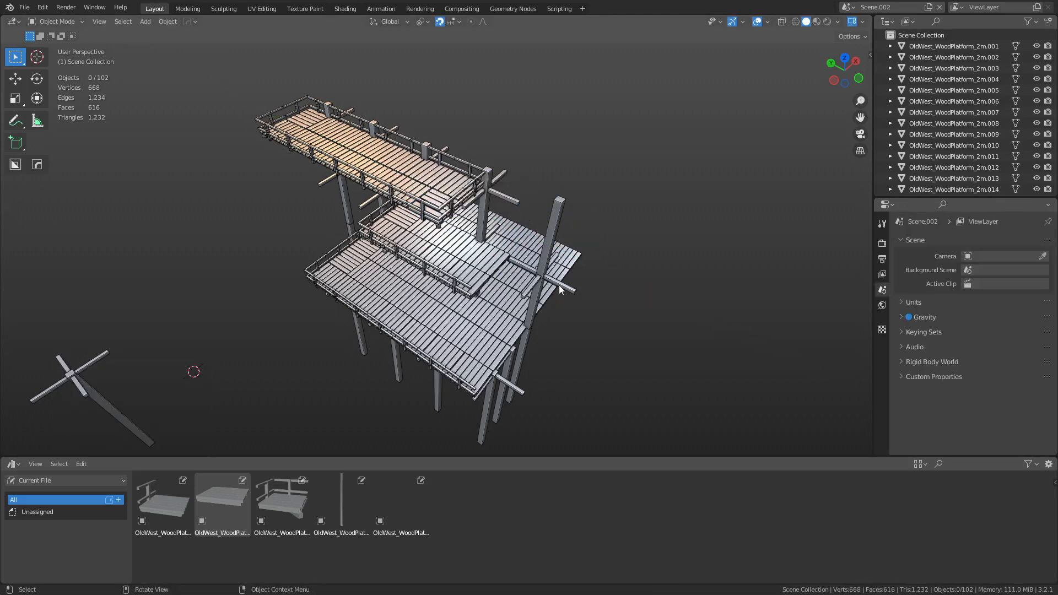
Step: Extend the middle walkway with linked duplicates of its two near-end platforms, offset -2 m in Y, two times in succession
{"action": "left_click", "coordinate": [560, 285]}
{"action": "middle_click_drag", "start_coordinate": [561, 286], "coordinate": [487, 274]}
{"action": "left_click", "coordinate": [495, 270]}
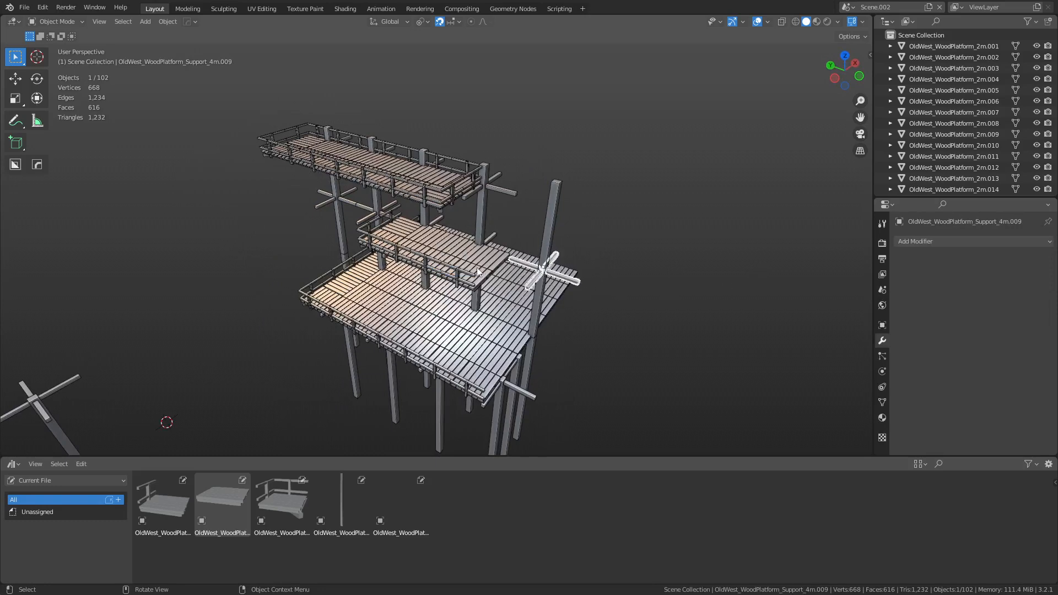
{"action": "left_click", "coordinate": [493, 256]}
{"action": "key", "text": "alt+d"}
{"action": "key", "text": "y"}
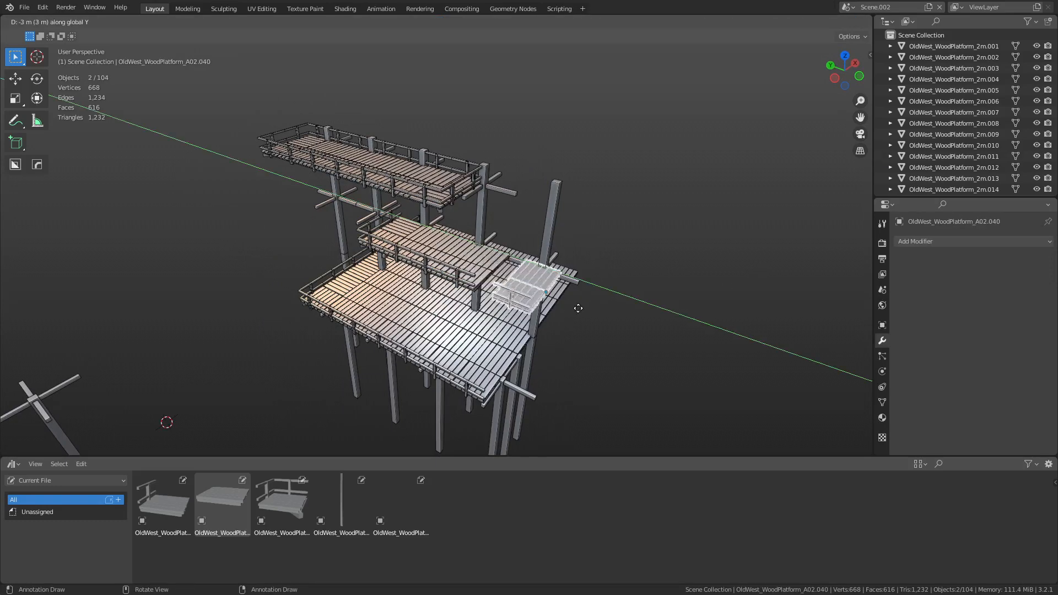
{"action": "left_click", "coordinate": [565, 303]}
{"action": "key", "text": "alt+d"}
{"action": "key", "text": "y"}
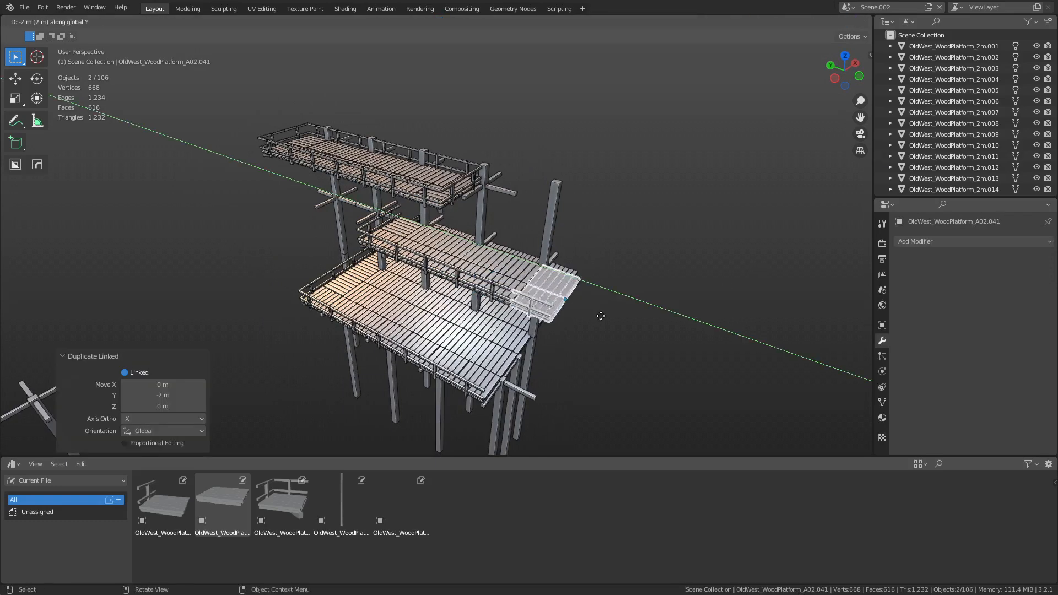
{"action": "left_click", "coordinate": [573, 330]}
Step: Extend the lower deck with linked duplicates of the seven platforms along its near-end edge, offset -2 m in Y
{"action": "middle_click_drag", "start_coordinate": [572, 335], "coordinate": [623, 402]}
{"action": "middle_click_drag", "start_coordinate": [544, 342], "coordinate": [477, 250]}
{"action": "left_click", "coordinate": [445, 328]}
{"action": "scroll", "coordinate": [477, 250], "scroll_direction": "up", "scroll_amount": 2}
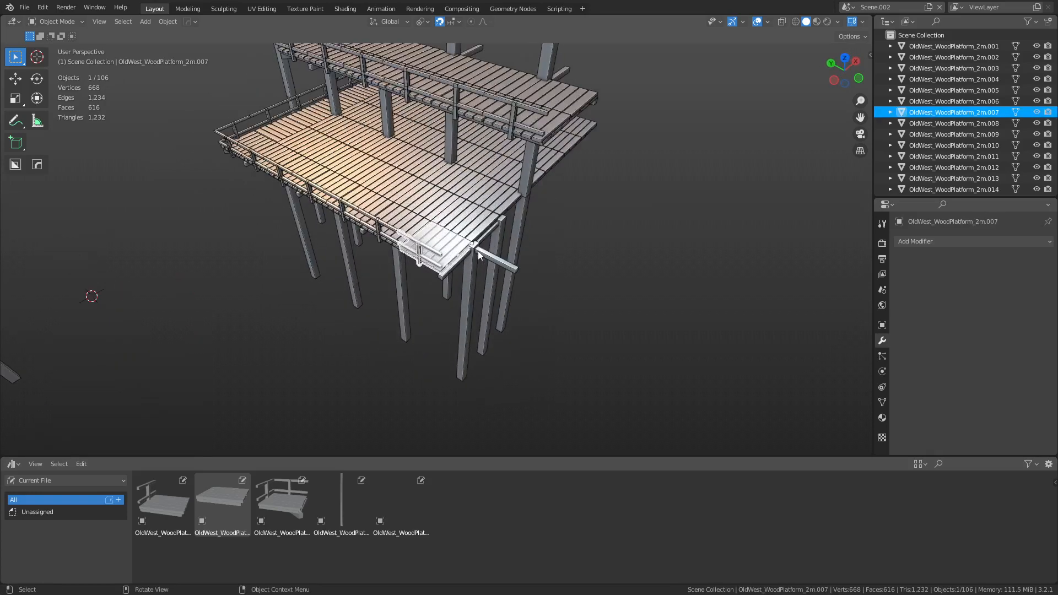
{"action": "left_click", "coordinate": [479, 221], "text": "shift"}
{"action": "left_click", "coordinate": [507, 191], "text": "shift"}
{"action": "left_click", "coordinate": [542, 161], "text": "shift"}
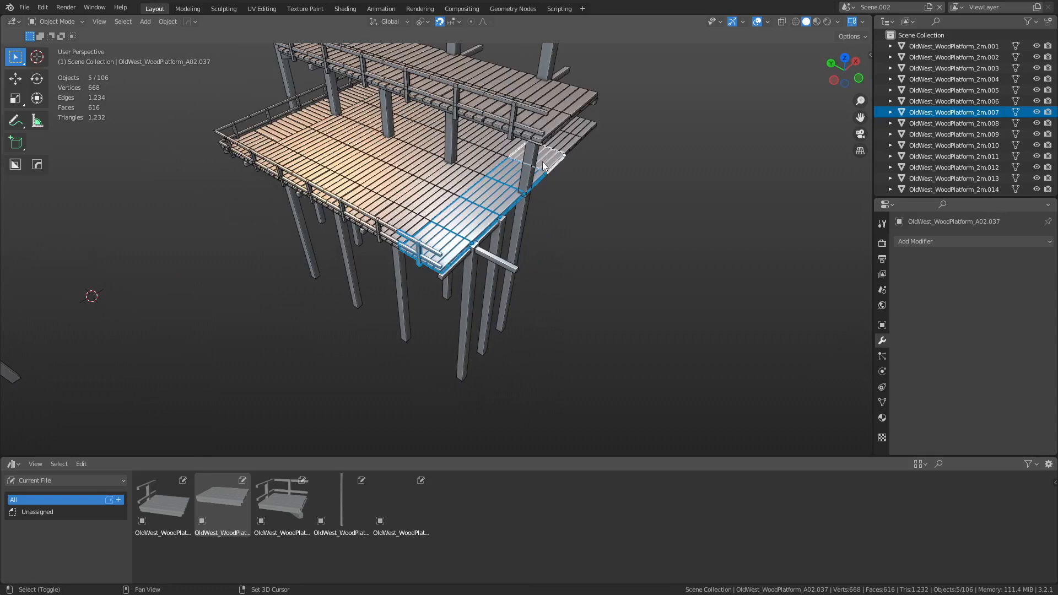
{"action": "left_click", "coordinate": [571, 143], "text": "shift"}
{"action": "key", "text": "alt+d"}
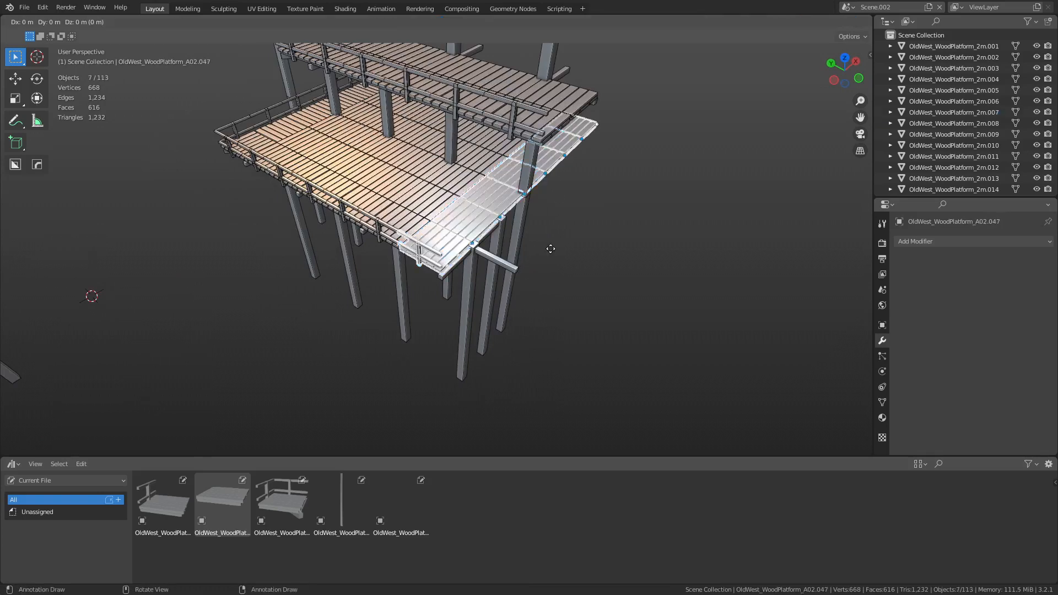
{"action": "left_click", "coordinate": [581, 287]}
Step: Create linked duplicates of two platforms at the lower deck's railed end, offset -4 m in Y and 5 m in Z
{"action": "key", "text": "ctrl+KP_3"}
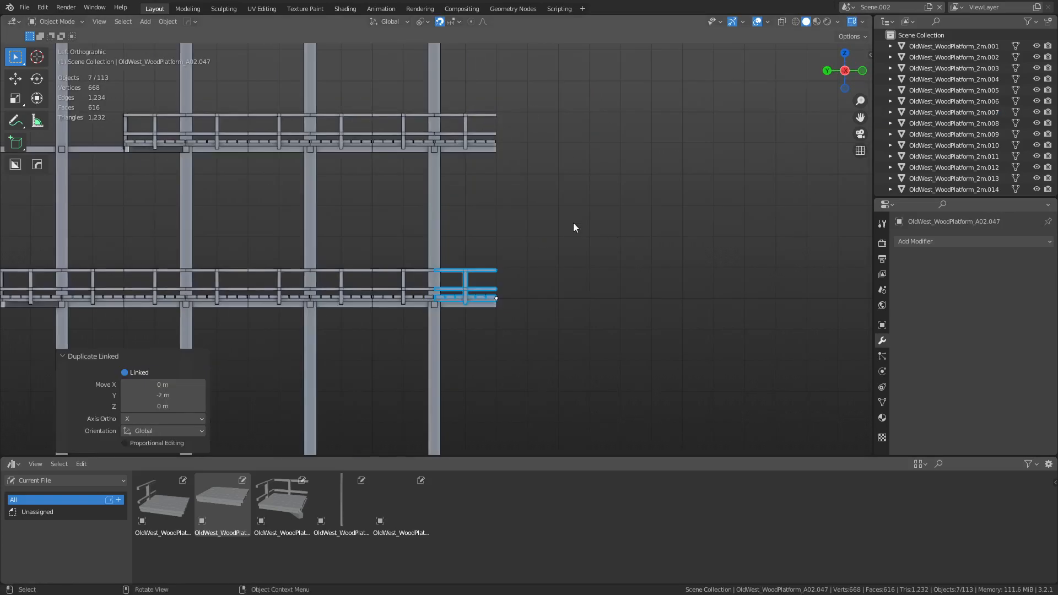
{"action": "middle_click_drag", "start_coordinate": [573, 222], "coordinate": [525, 275]}
{"action": "left_click", "coordinate": [546, 334]}
{"action": "middle_click_drag", "start_coordinate": [545, 335], "coordinate": [531, 278]}
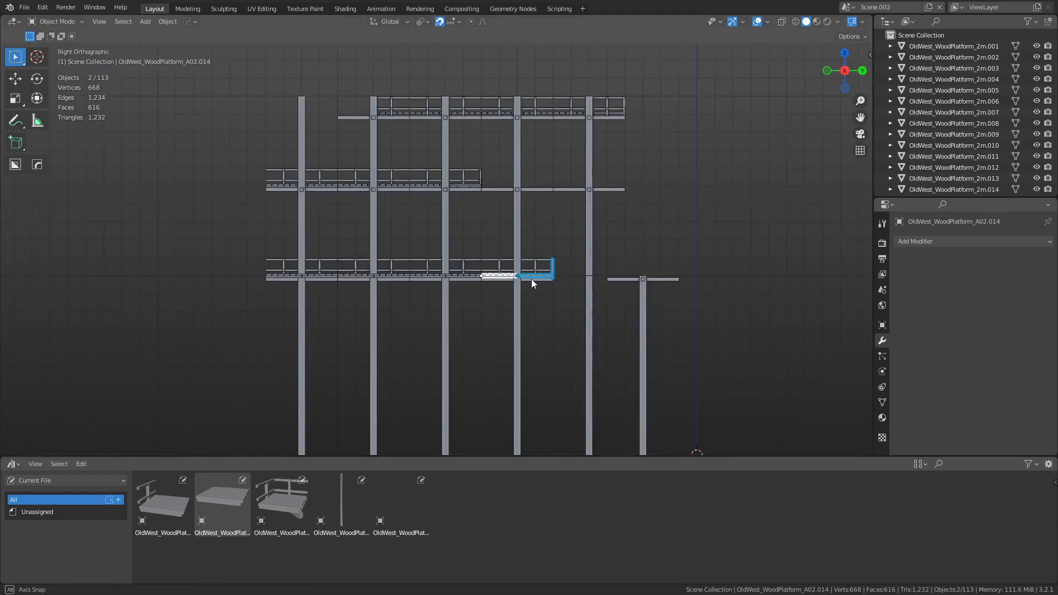
{"action": "left_click", "coordinate": [492, 212]}
{"action": "middle_click_drag", "start_coordinate": [492, 212], "coordinate": [393, 204]}
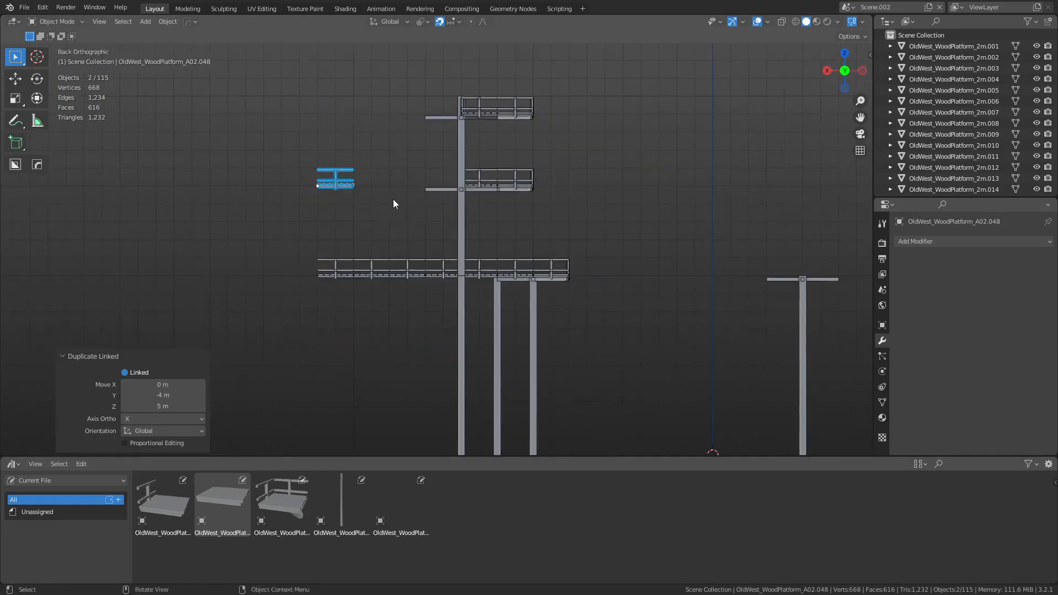
{"action": "key", "text": "alt+d"}
{"action": "key", "text": "y"}
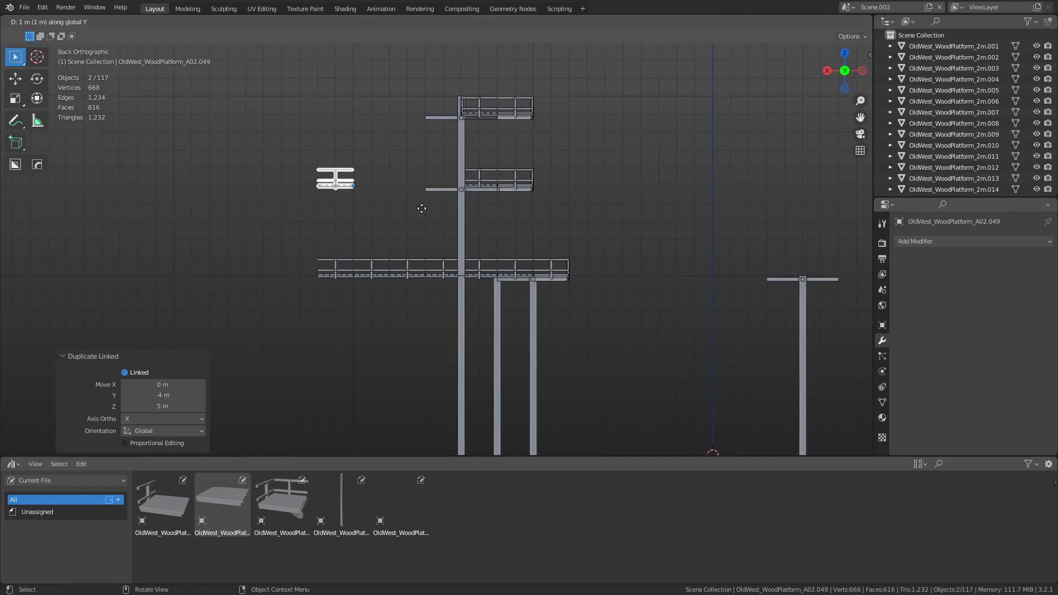
{"action": "key", "text": "y"}
{"action": "right_click", "coordinate": [494, 220]}
{"action": "middle_click_drag", "start_coordinate": [495, 220], "coordinate": [485, 273]}
{"action": "key", "text": "g"}
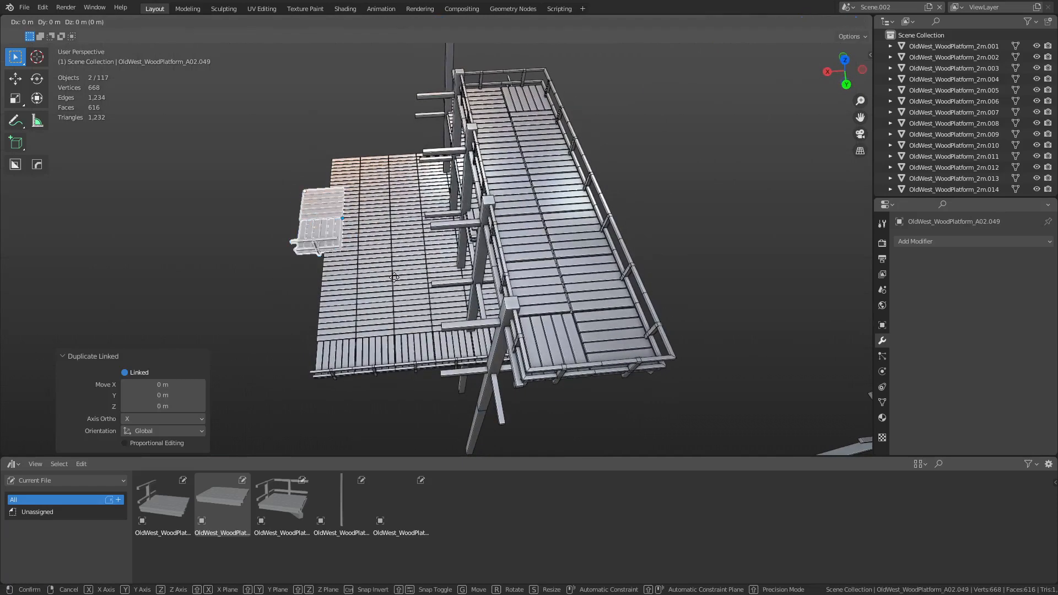
{"action": "key", "text": "y"}
{"action": "key", "text": "x"}
{"action": "left_click", "coordinate": [434, 274]}
{"action": "middle_click_drag", "start_coordinate": [437, 300], "coordinate": [444, 231]}
{"action": "key", "text": "shift+r"}
{"action": "key", "text": "shift+r"}
{"action": "key", "text": "shift+r"}
{"action": "key", "text": "shift+r"}
{"action": "key", "text": "shift+r"}
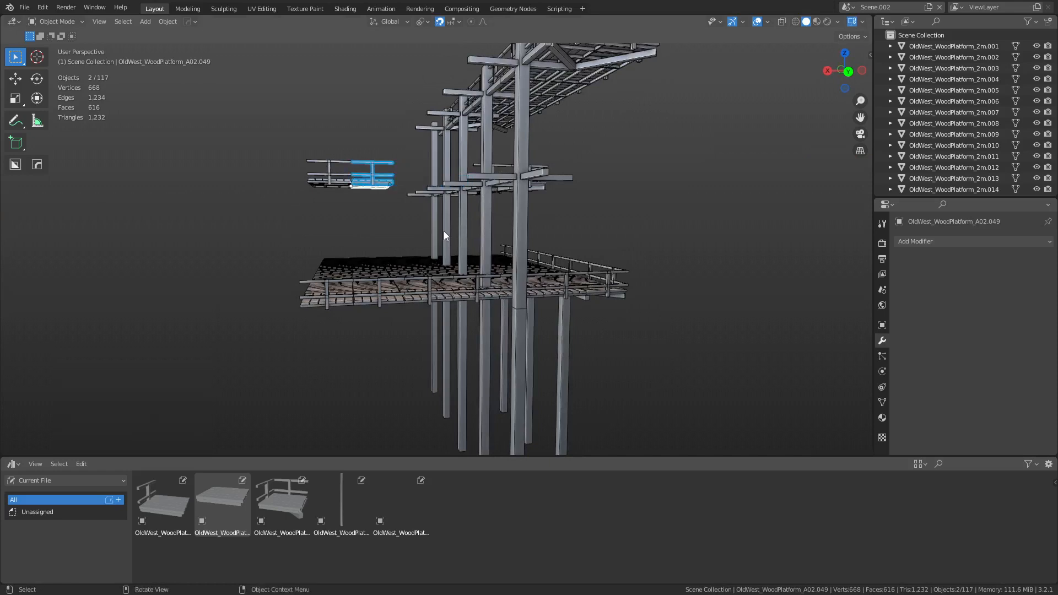
{"action": "key", "text": "g"}
{"action": "left_click", "coordinate": [417, 185]}
{"action": "key", "text": "Delete"}
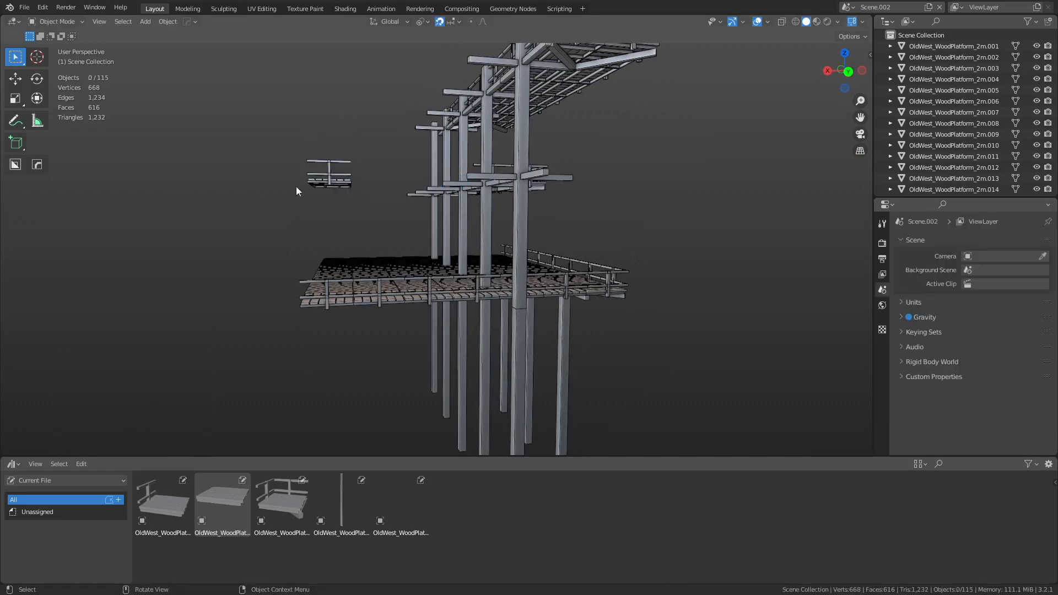
Step: Create three linked duplicates of the railed-and-plain platform pair, each offset a further -2 m along X
{"action": "left_click_drag", "start_coordinate": [254, 193], "coordinate": [378, 141]}
{"action": "key", "text": "shift+d"}
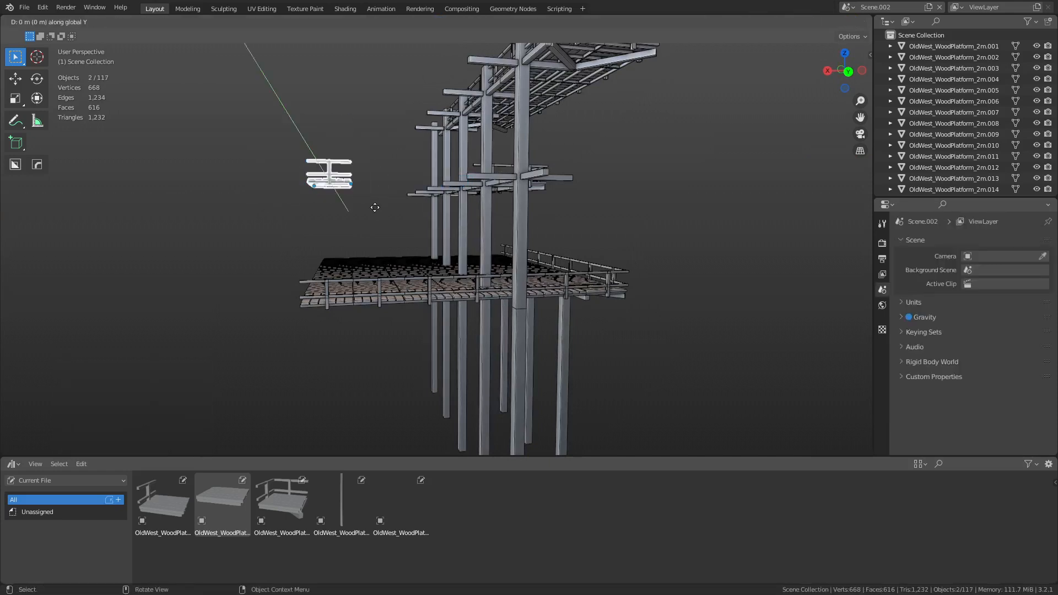
{"action": "left_click", "coordinate": [414, 215]}
{"action": "key", "text": "shift+r"}
{"action": "key", "text": "shift+r"}
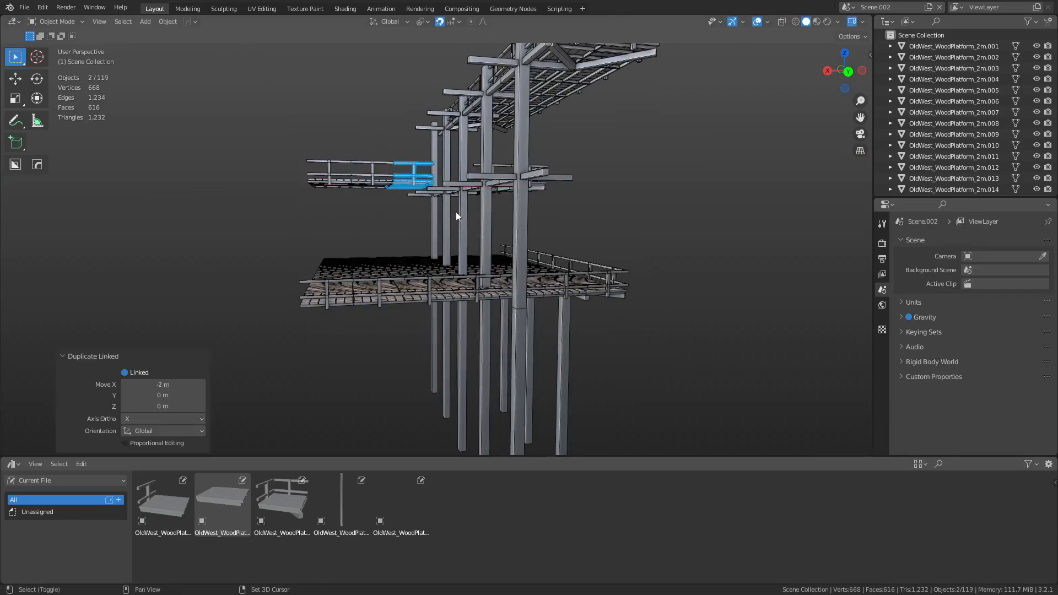
{"action": "middle_click_drag", "start_coordinate": [456, 212], "coordinate": [621, 271]}
{"action": "key", "text": "alt+a"}
Step: Make a linked duplicate of the end railed platform in place and rotate it -180° about Z
{"action": "left_click", "coordinate": [339, 277]}
{"action": "middle_click_drag", "start_coordinate": [497, 295], "coordinate": [472, 329]}
{"action": "middle_click_drag", "start_coordinate": [472, 328], "coordinate": [460, 212], "text": "shift"}
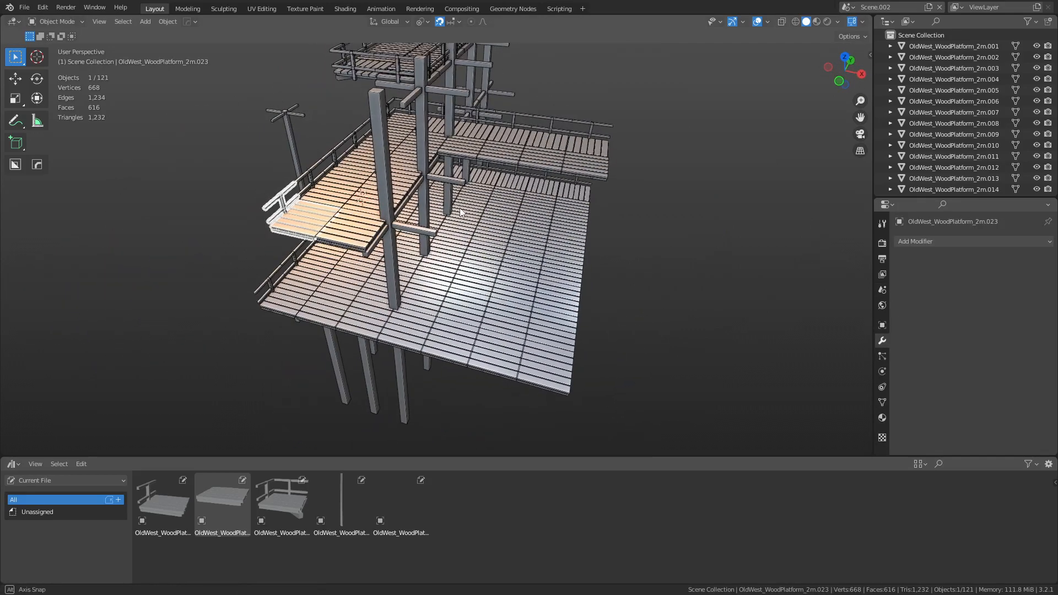
{"action": "key", "text": "alt+d"}
{"action": "key", "text": "Escape"}
{"action": "key", "text": "r"}
{"action": "key", "text": "z"}
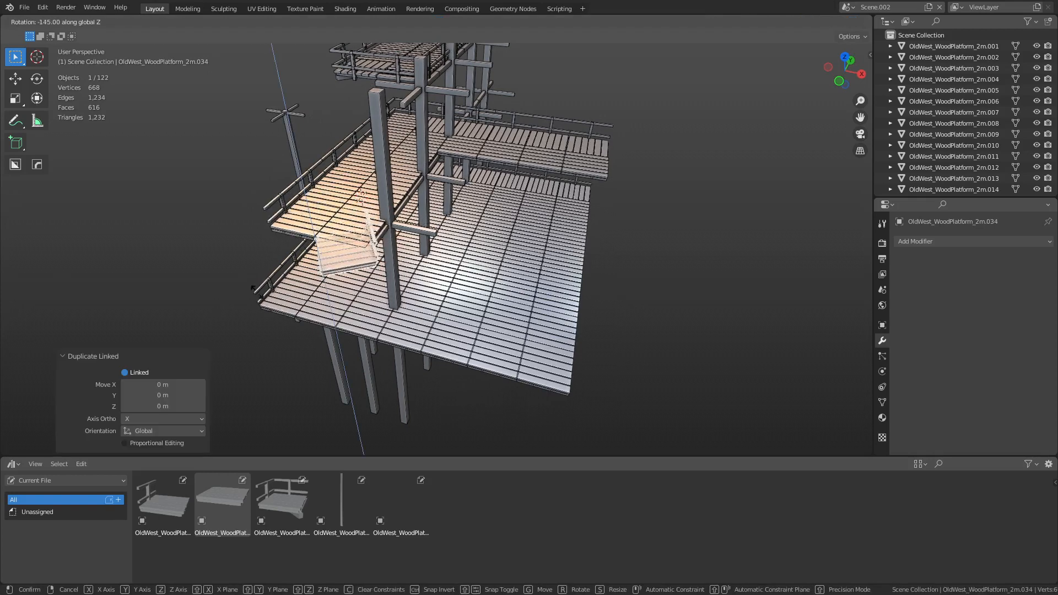
{"action": "left_click", "coordinate": [248, 252]}
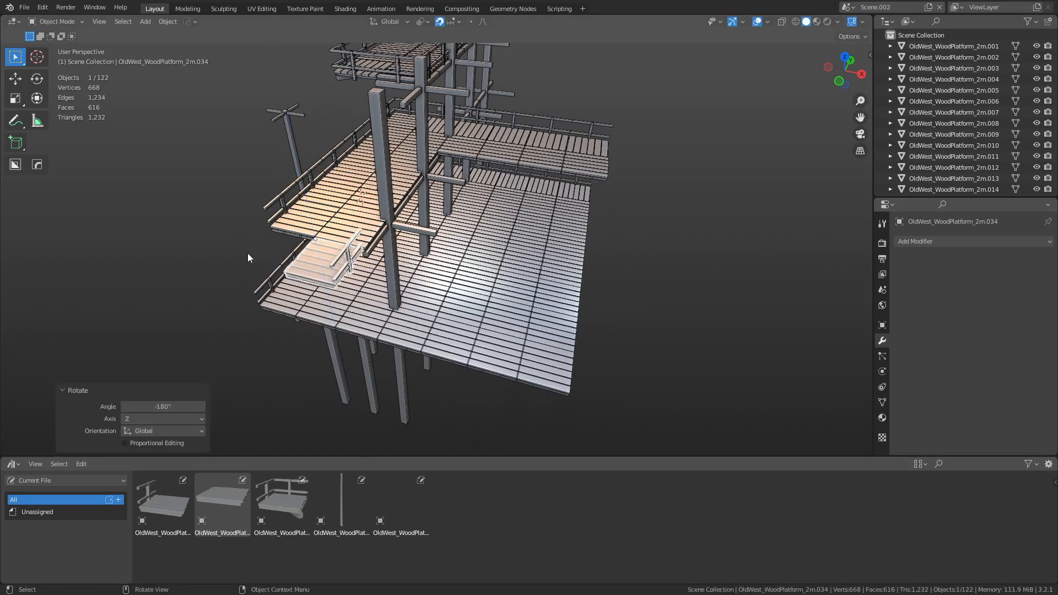
Step: Move the rotated railed platform 2 m along X and 2 m along Y to the open edge of the middle deck
{"action": "key", "text": "g"}
{"action": "key", "text": "shift+z"}
{"action": "left_click", "coordinate": [390, 249]}
Step: Extend the inner railed edge with two linked duplicates of the platform, each offset a further 2 m along Y
{"action": "key", "text": "alt+d"}
{"action": "key", "text": "y"}
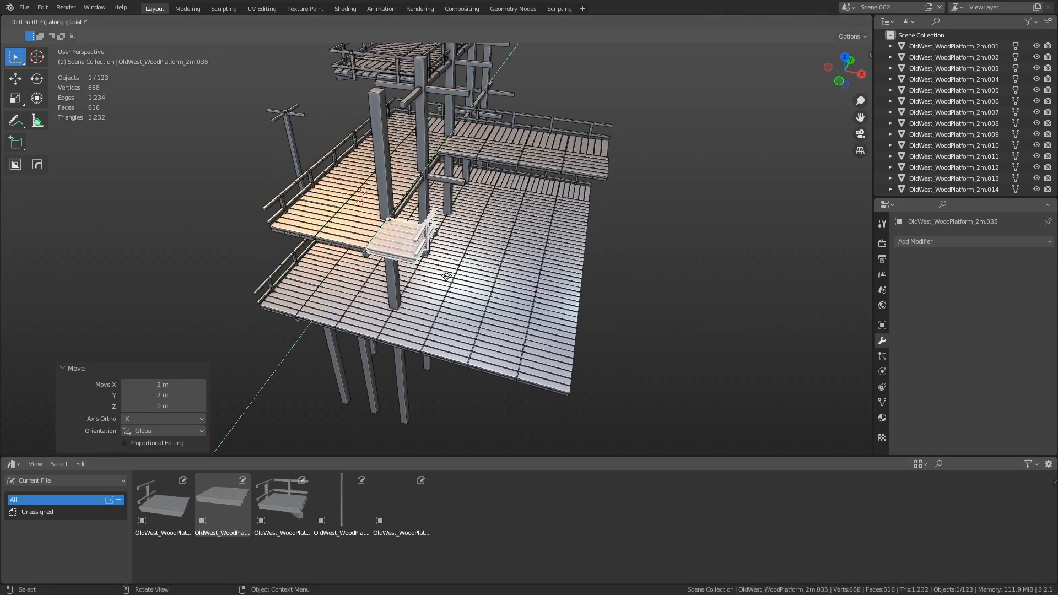
{"action": "left_click", "coordinate": [465, 254]}
{"action": "key", "text": "shift+r"}
Step: Make a linked duplicate of the last inner railed platform in place and rotate it -90° about Z
{"action": "middle_click_drag", "start_coordinate": [620, 248], "coordinate": [460, 252]}
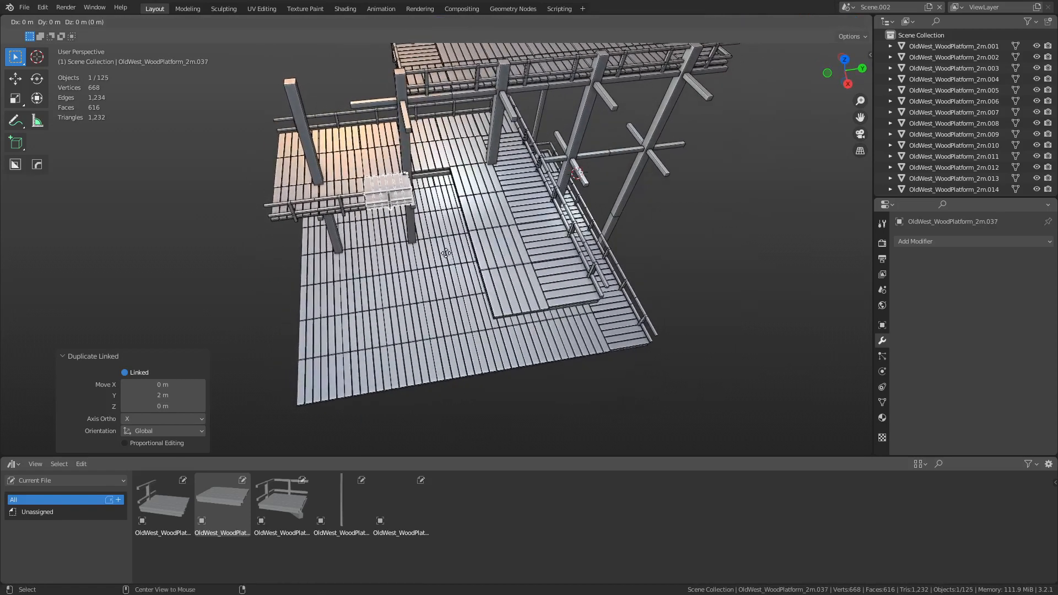
{"action": "key", "text": "r"}
{"action": "key", "text": "z"}
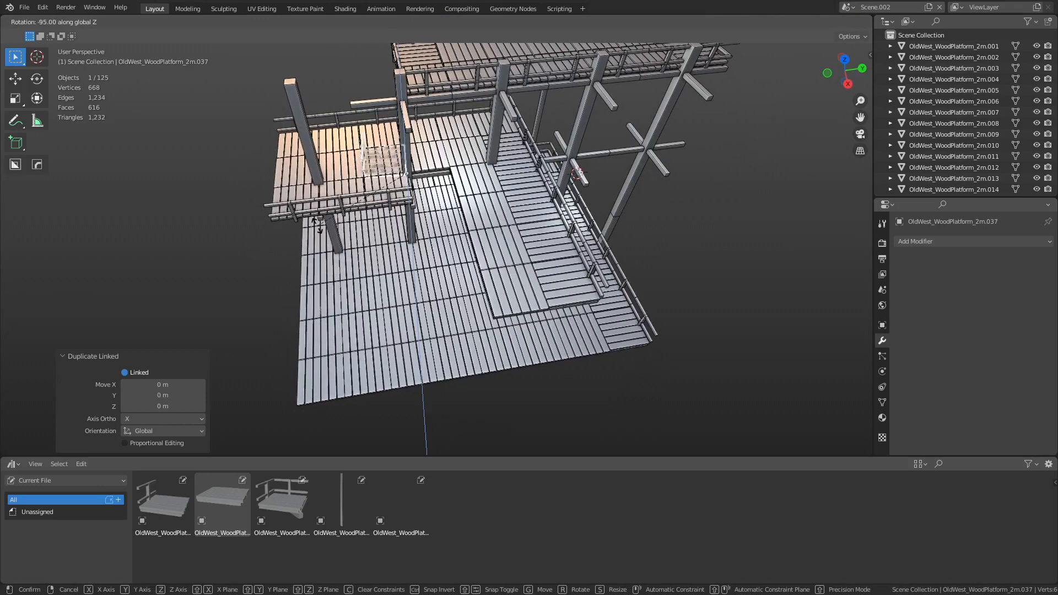
{"action": "left_click", "coordinate": [324, 233]}
Step: Move the turned railed platform 4 m along X and 2 m along Y, keeping its height
{"action": "key", "text": "g"}
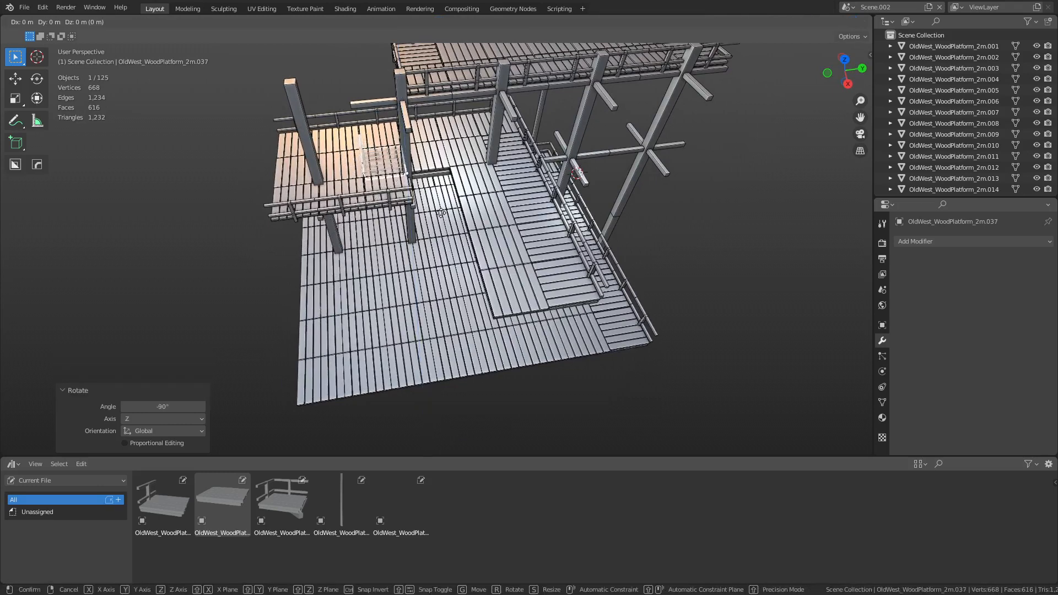
{"action": "key", "text": "shift+z"}
{"action": "left_click", "coordinate": [509, 274]}
{"action": "key", "text": "alt"}
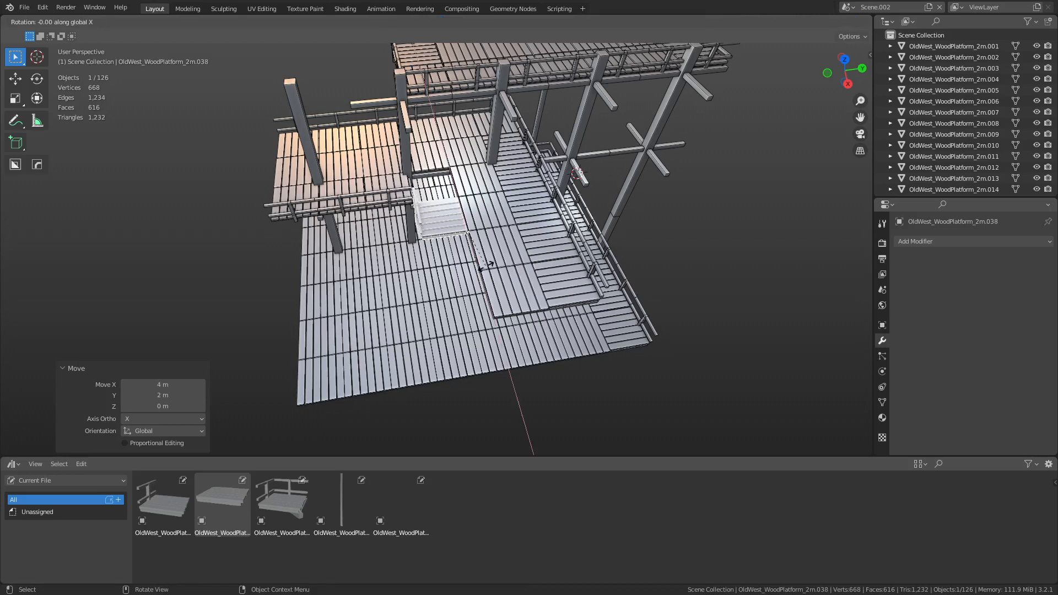
{"action": "right_click", "coordinate": [489, 264]}
{"action": "key", "text": "g"}
{"action": "key", "text": "shift+z"}
{"action": "right_click", "coordinate": [498, 263]}
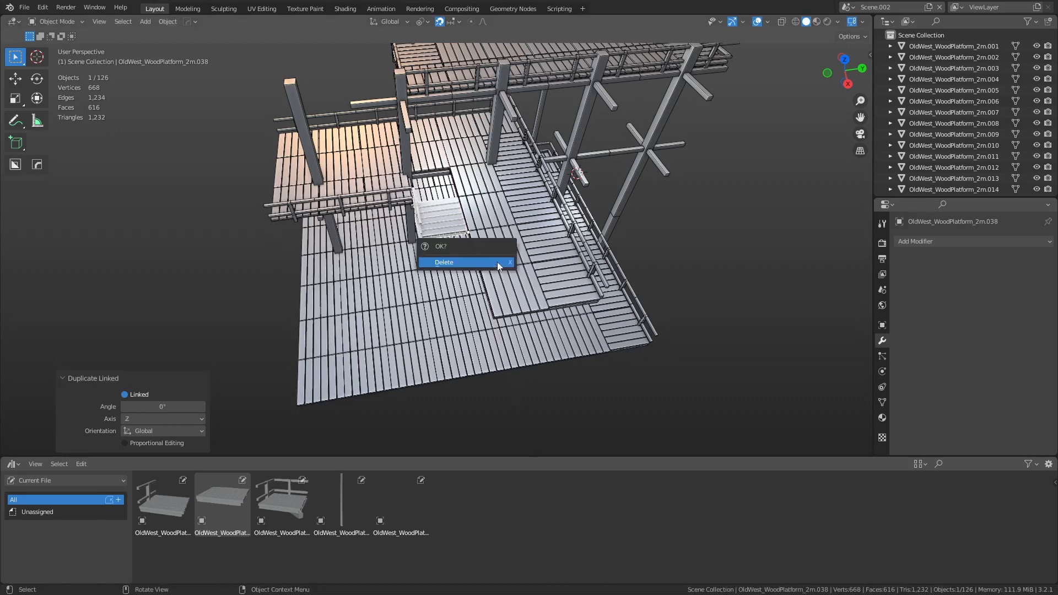
{"action": "left_click", "coordinate": [497, 262]}
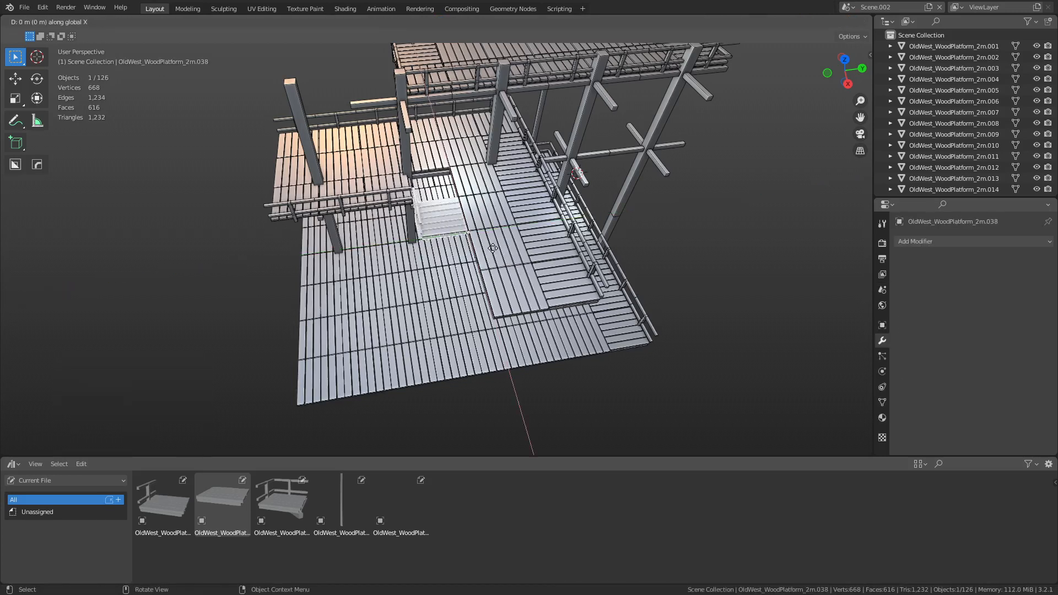
Step: Continue the turned railed edge with two linked duplicates of the platform, each offset a further 2 m along X
{"action": "left_click", "coordinate": [511, 283]}
{"action": "key", "text": "shift+r"}
{"action": "key", "text": "grave"}
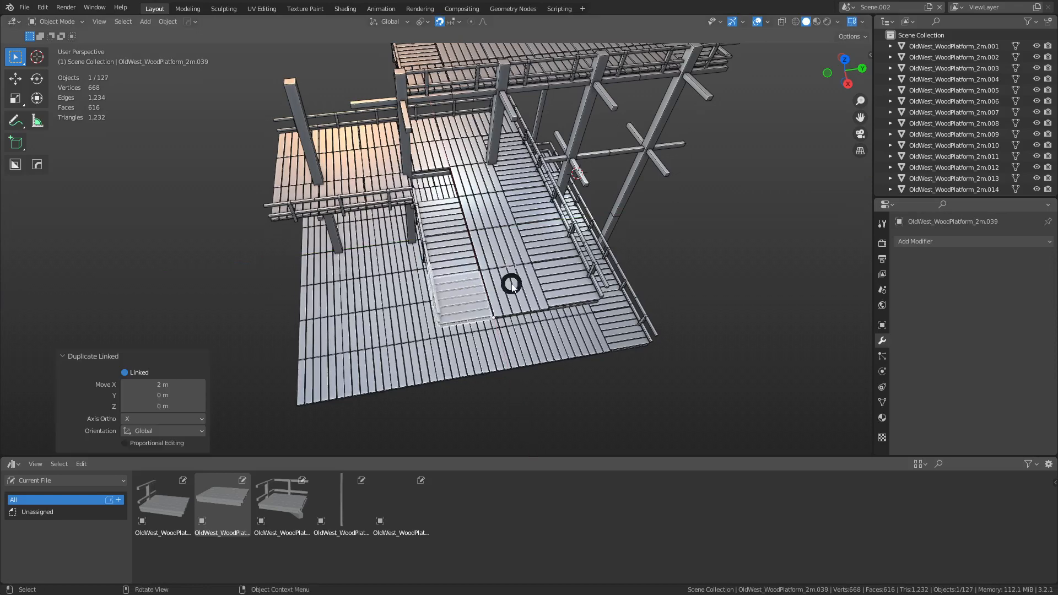
Step: Fill the gap at the deck's inner corner with a linked duplicate of the plain platform, offset -2 m along Y
{"action": "left_click", "coordinate": [472, 192]}
{"action": "left_click", "coordinate": [484, 225]}
{"action": "key", "text": "ctrl+Tab"}
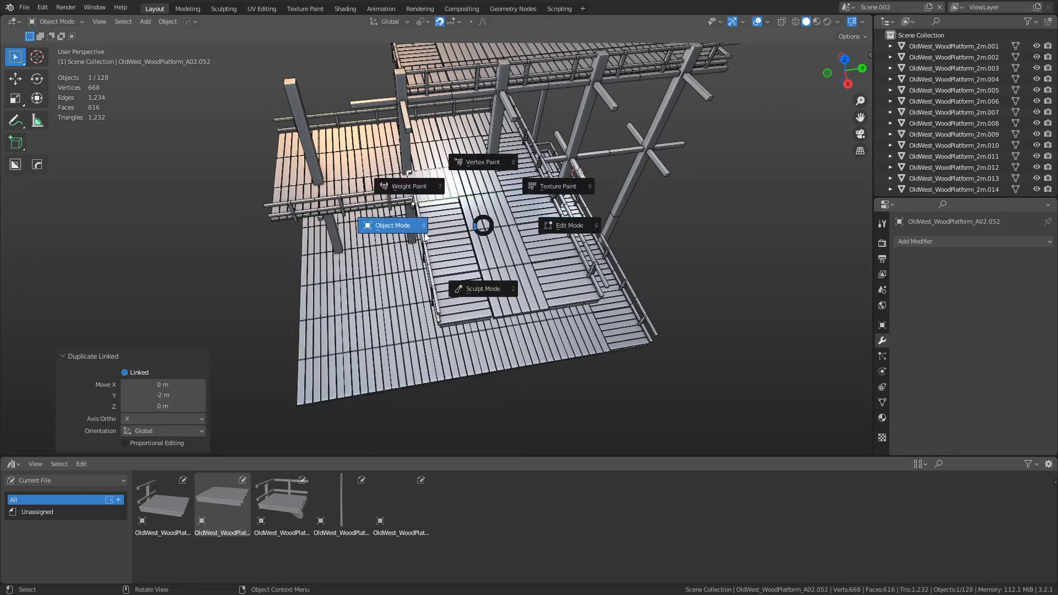
{"action": "key", "text": "Escape"}
{"action": "left_click", "coordinate": [688, 230]}
{"action": "middle_click_drag", "start_coordinate": [597, 298], "coordinate": [530, 222]}
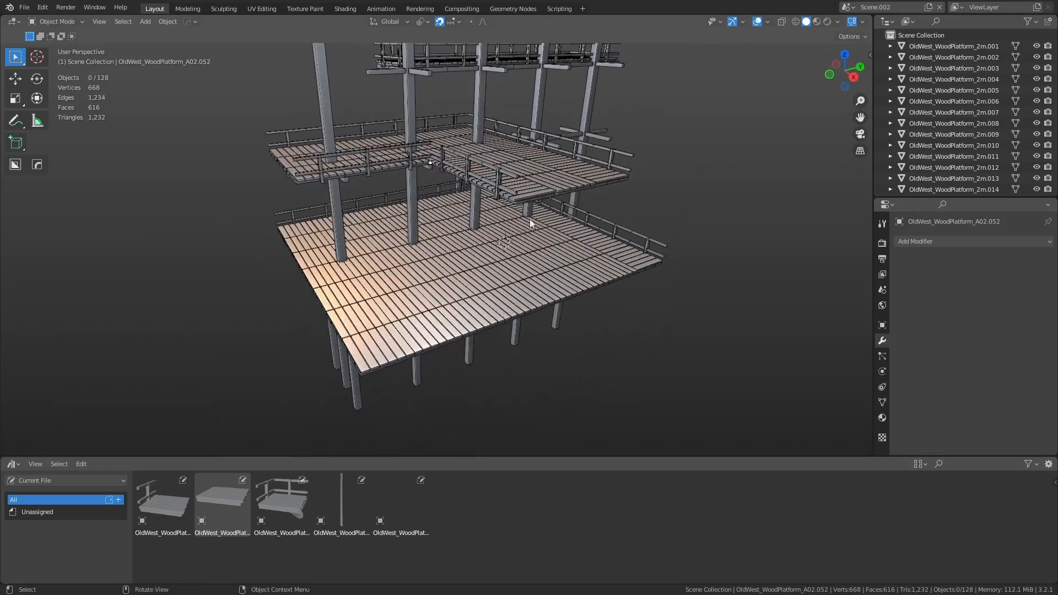
{"action": "left_click", "coordinate": [473, 205]}
{"action": "middle_click_drag", "start_coordinate": [472, 204], "coordinate": [515, 183]}
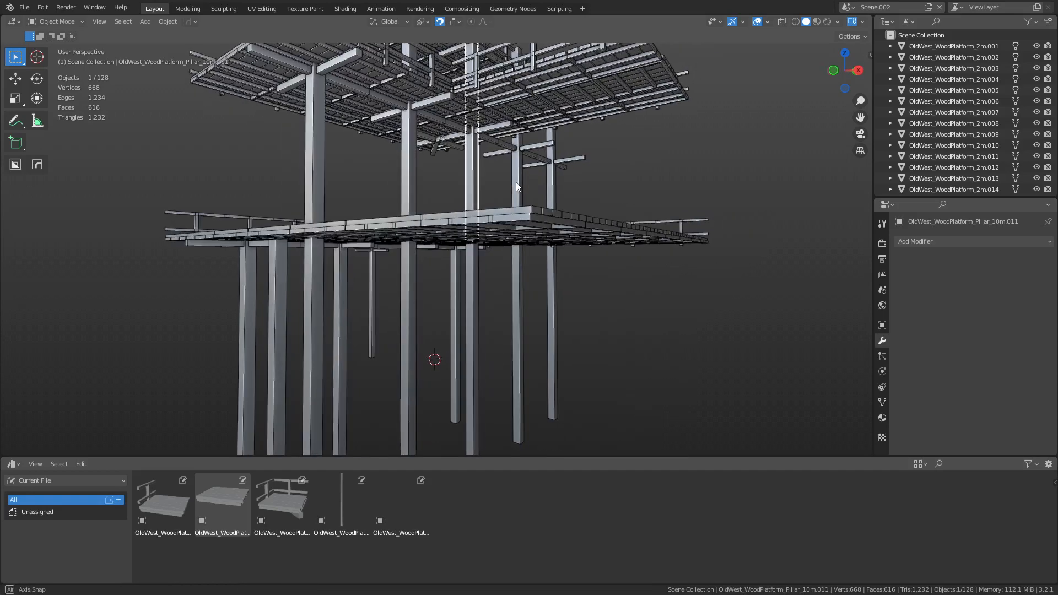
{"action": "left_click", "coordinate": [478, 276]}
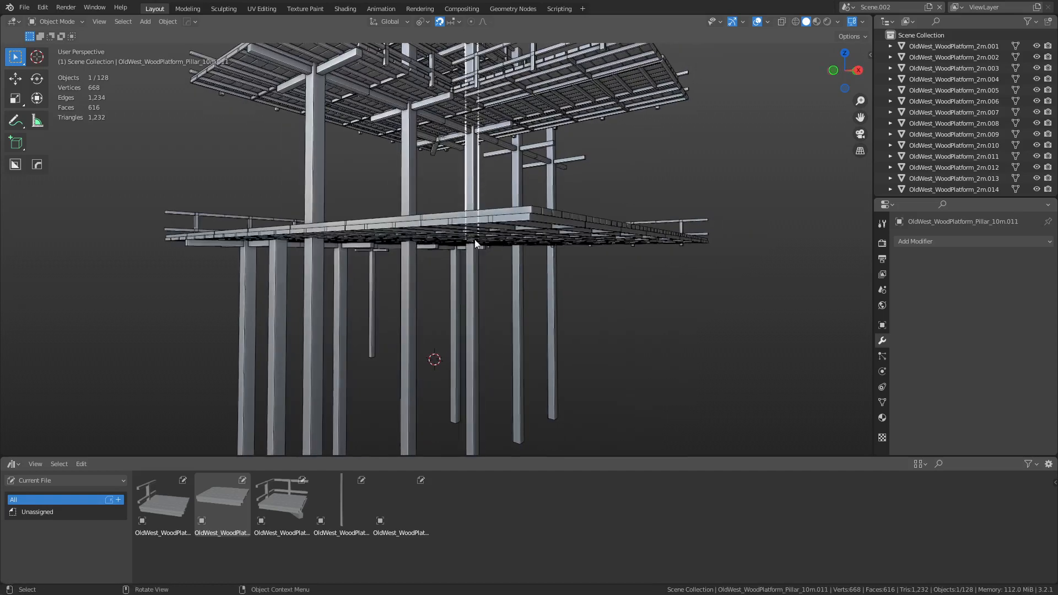
{"action": "middle_click_drag", "start_coordinate": [474, 239], "coordinate": [467, 287]}
{"action": "left_click", "coordinate": [449, 286], "text": "shift"}
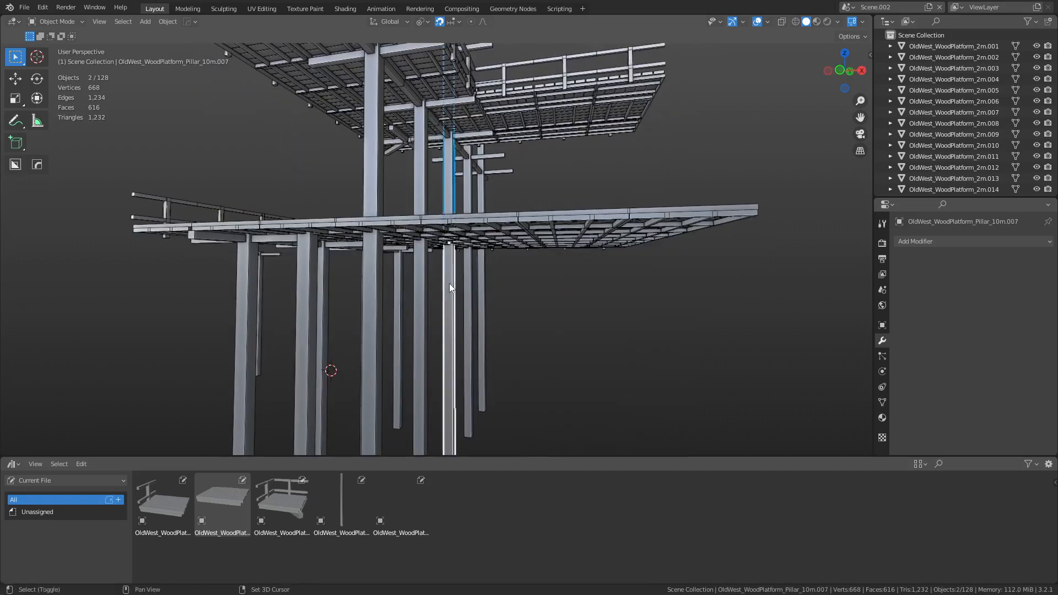
{"action": "left_click", "coordinate": [421, 291], "text": "shift"}
{"action": "left_click", "coordinate": [422, 207], "text": "shift"}
{"action": "middle_click_drag", "start_coordinate": [500, 170], "coordinate": [473, 253]}
Step: Make a linked duplicate of the cross support under the lower deck, offset 4 m along X
{"action": "left_click", "coordinate": [482, 237]}
{"action": "middle_click_drag", "start_coordinate": [482, 236], "coordinate": [502, 272]}
{"action": "key", "text": "shift+d"}
{"action": "key", "text": "y"}
{"action": "key", "text": "x"}
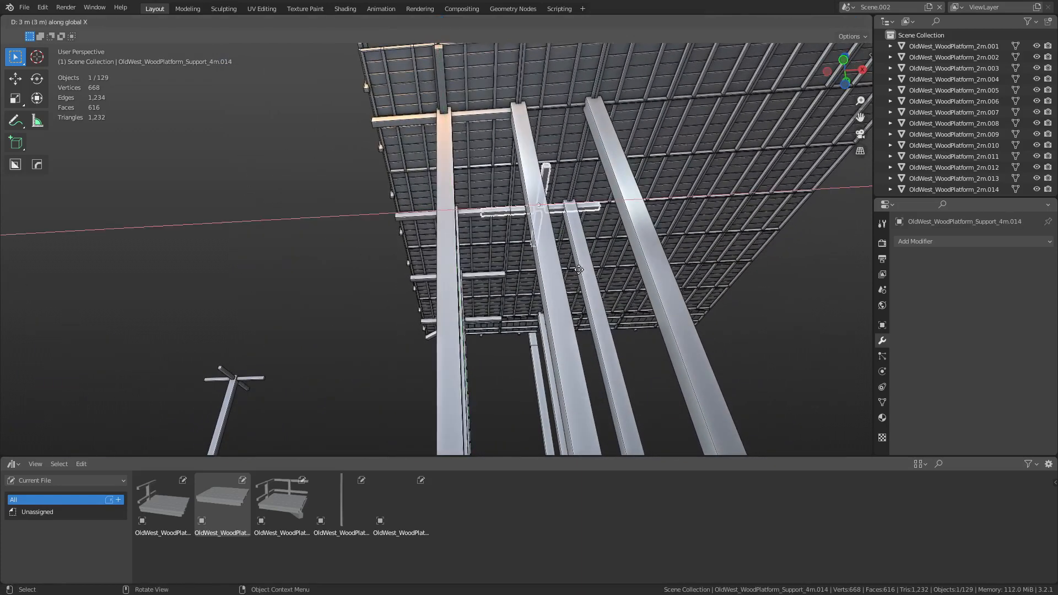
{"action": "key", "text": "4"}
{"action": "key", "text": "Return"}
Step: Make a linked duplicate of the new cross support, offset -4 m along Y
{"action": "key", "text": "alt+d"}
{"action": "key", "text": "y"}
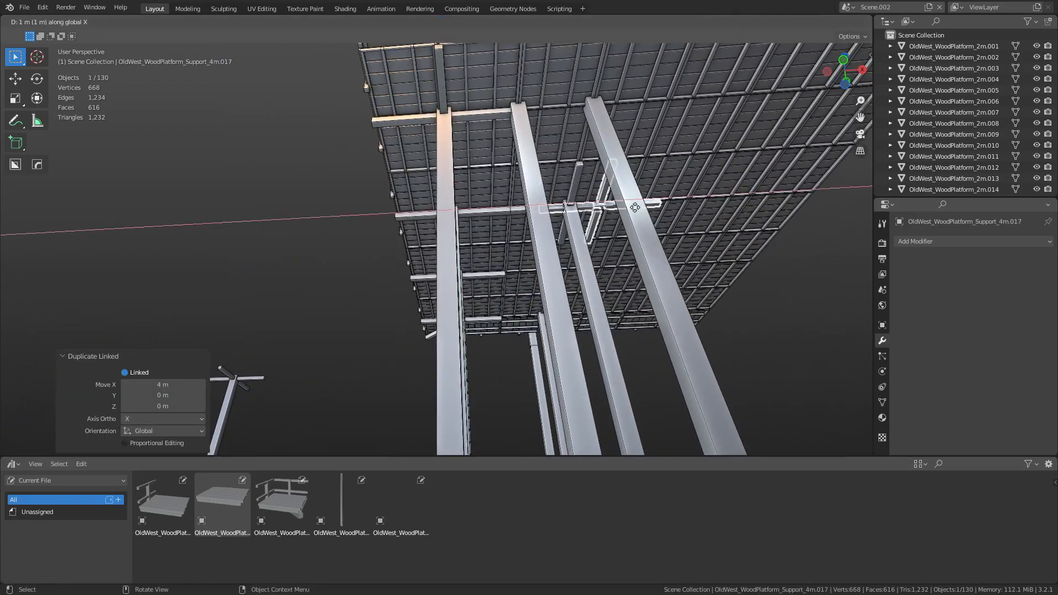
{"action": "key", "text": "minus"}
{"action": "key", "text": "4"}
{"action": "key", "text": "Return"}
Step: Add linked duplicates of the cross support to the two remaining pillars in the row, offset 8 m and a further 4 m along Y
{"action": "mouse_move", "coordinate": [615, 268]}
{"action": "middle_mouse_down"}
{"action": "mouse_move", "coordinate": [617, 232]}
{"action": "mouse_move", "coordinate": [562, 238]}
{"action": "mouse_move", "coordinate": [607, 255]}
{"action": "middle_mouse_up"}
{"action": "key", "text": "alt+d"}
{"action": "key", "text": "y"}
{"action": "key", "text": "6"}
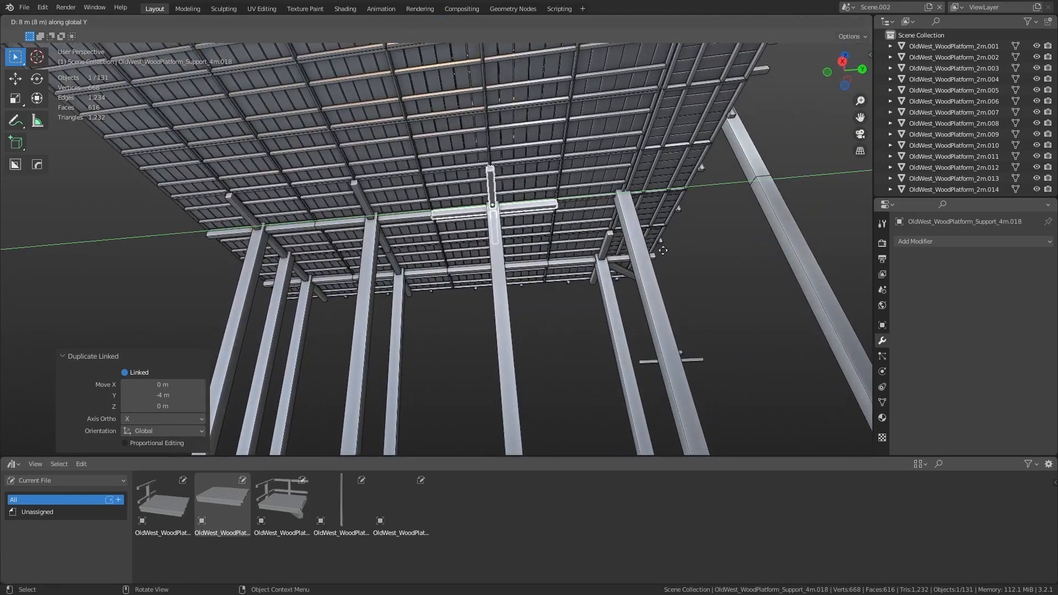
{"action": "left_click", "coordinate": [658, 251]}
{"action": "key", "text": "alt+d"}
{"action": "key", "text": "y"}
{"action": "left_click", "coordinate": [776, 240]}
Step: Make a linked duplicate of the row of four pillars and their cross supports under the lower deck, offset 4 m along X
{"action": "middle_click_drag", "start_coordinate": [776, 240], "coordinate": [580, 243]}
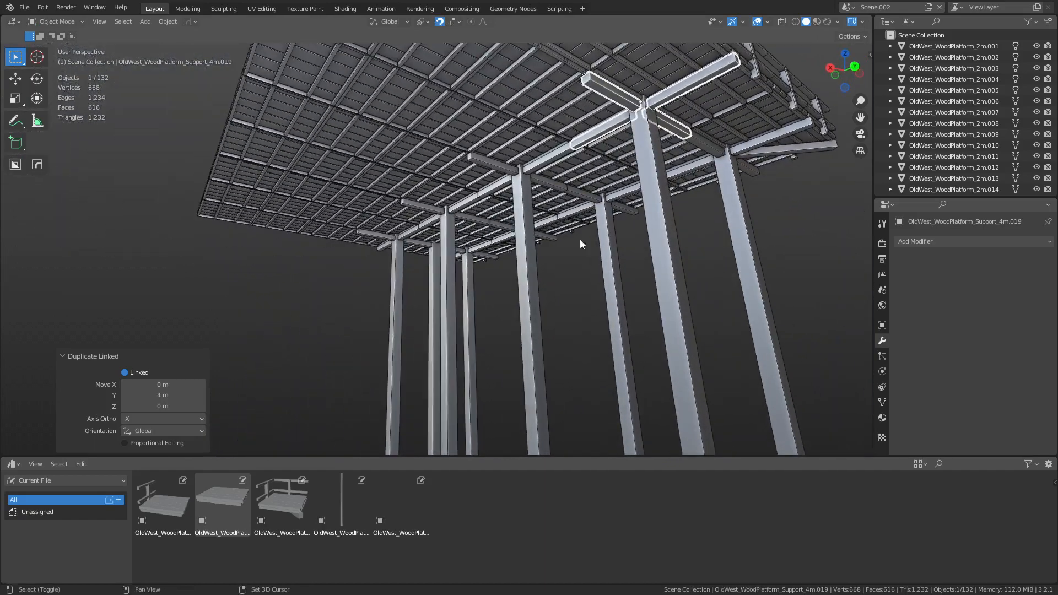
{"action": "left_click", "coordinate": [645, 174], "text": "shift"}
{"action": "left_click", "coordinate": [516, 178], "text": "shift"}
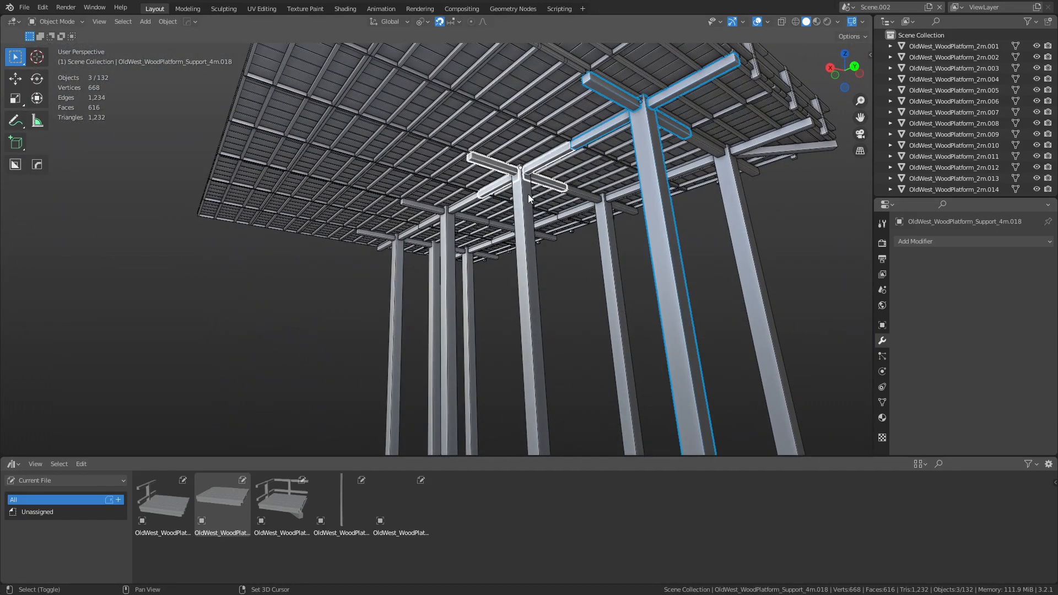
{"action": "left_click", "coordinate": [528, 195], "text": "shift"}
{"action": "left_click", "coordinate": [431, 215], "text": "shift"}
{"action": "left_click", "coordinate": [447, 232], "text": "shift"}
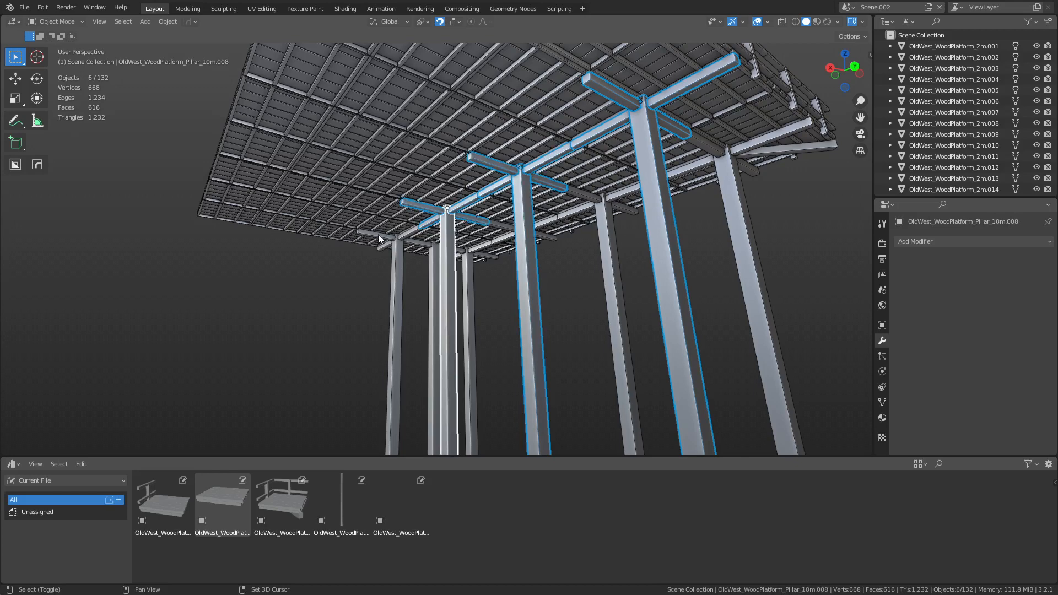
{"action": "left_click", "coordinate": [380, 239], "text": "shift"}
{"action": "left_click", "coordinate": [401, 270], "text": "shift"}
{"action": "middle_click_drag", "start_coordinate": [410, 269], "coordinate": [554, 230]}
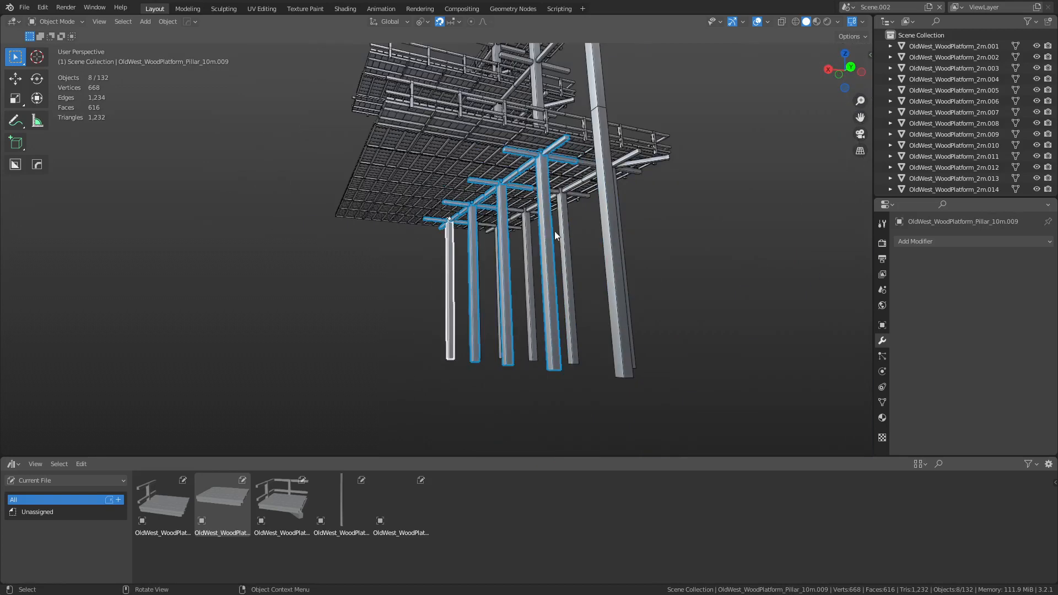
{"action": "key", "text": "alt+d"}
{"action": "key", "text": "x"}
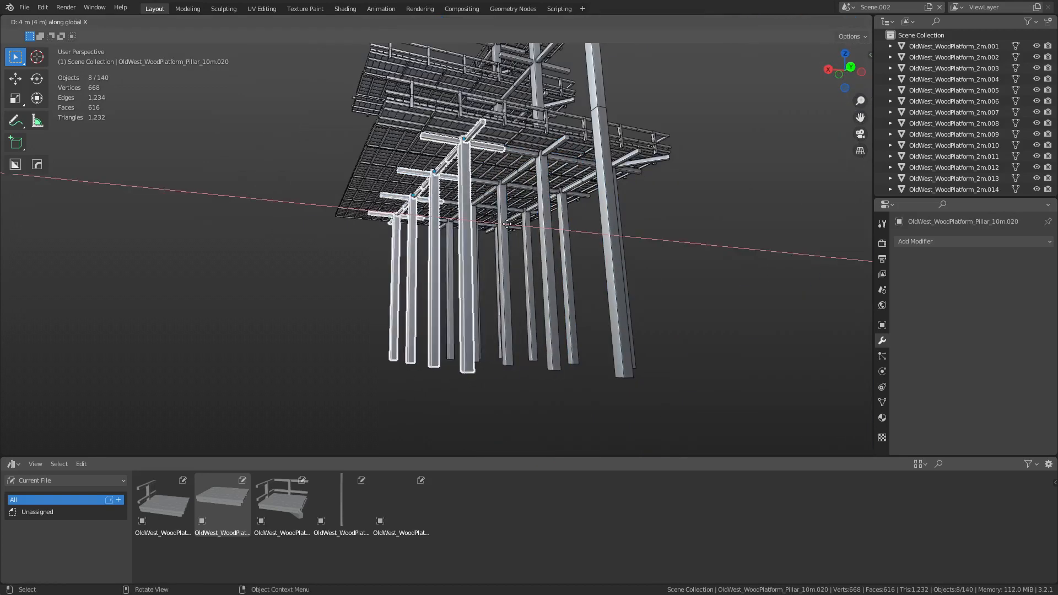
{"action": "left_click", "coordinate": [507, 223]}
Step: Add another linked duplicate of the pillar and support row, 4 m further along X at the deck's edge
{"action": "key", "text": "alt+d"}
{"action": "key", "text": "x"}
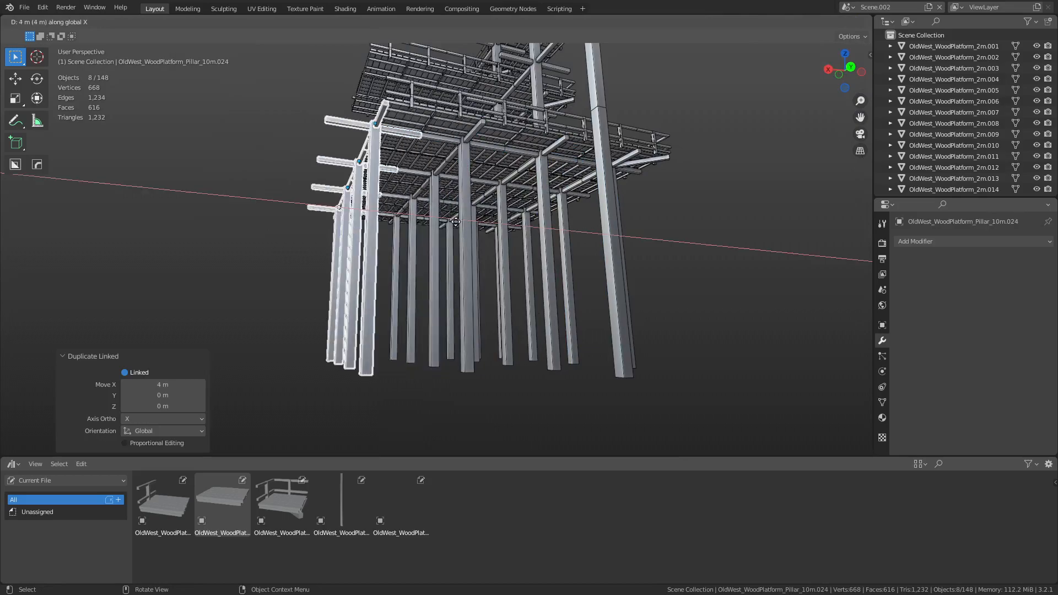
{"action": "left_click", "coordinate": [455, 222]}
Step: Make a linked duplicate of the outer pillar under the lower deck and stack it above the original along Z
{"action": "middle_click_drag", "start_coordinate": [455, 222], "coordinate": [680, 333]}
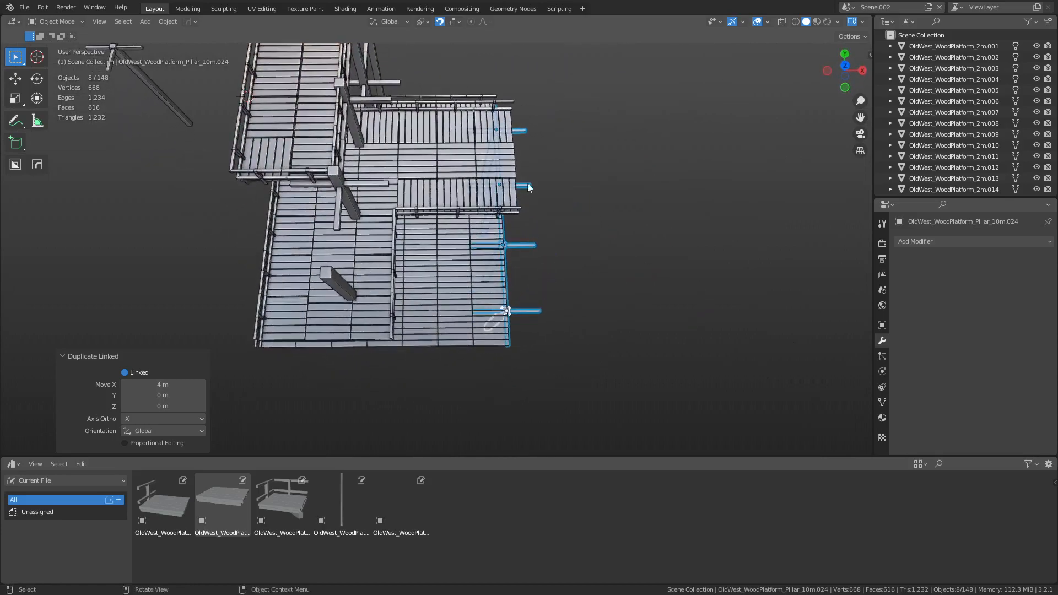
{"action": "middle_click_drag", "start_coordinate": [527, 187], "coordinate": [480, 250], "text": "alt"}
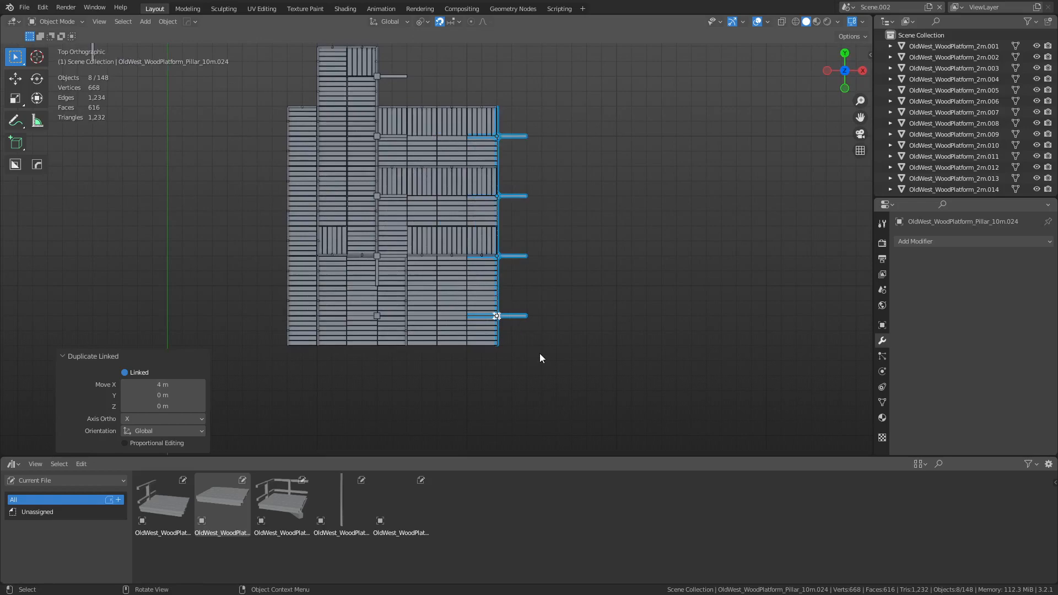
{"action": "middle_click_drag", "start_coordinate": [540, 357], "coordinate": [694, 243]}
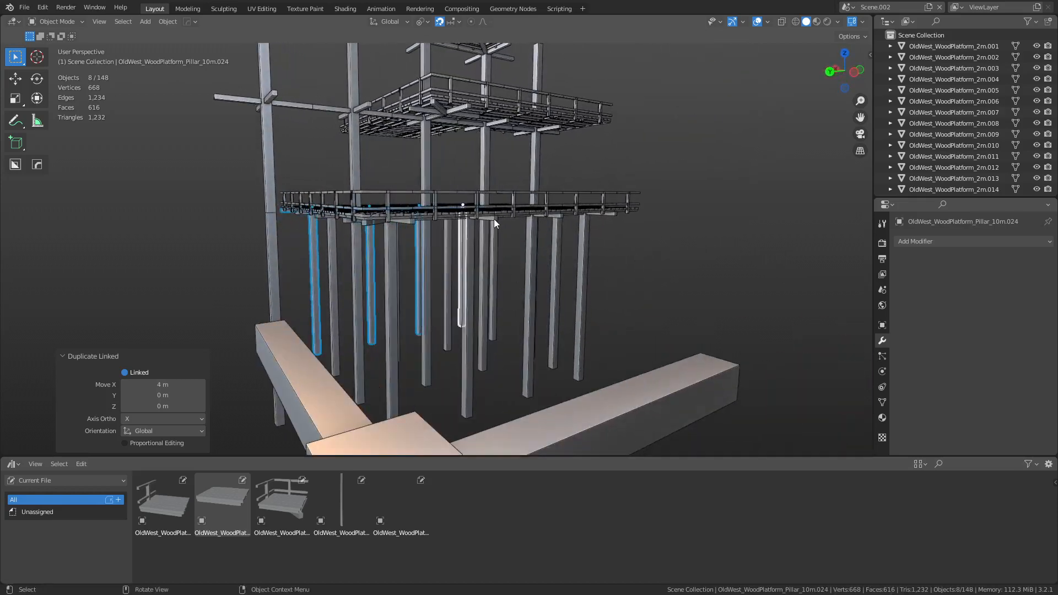
{"action": "left_click", "coordinate": [468, 264]}
{"action": "key", "text": "alt+d"}
{"action": "key", "text": "z"}
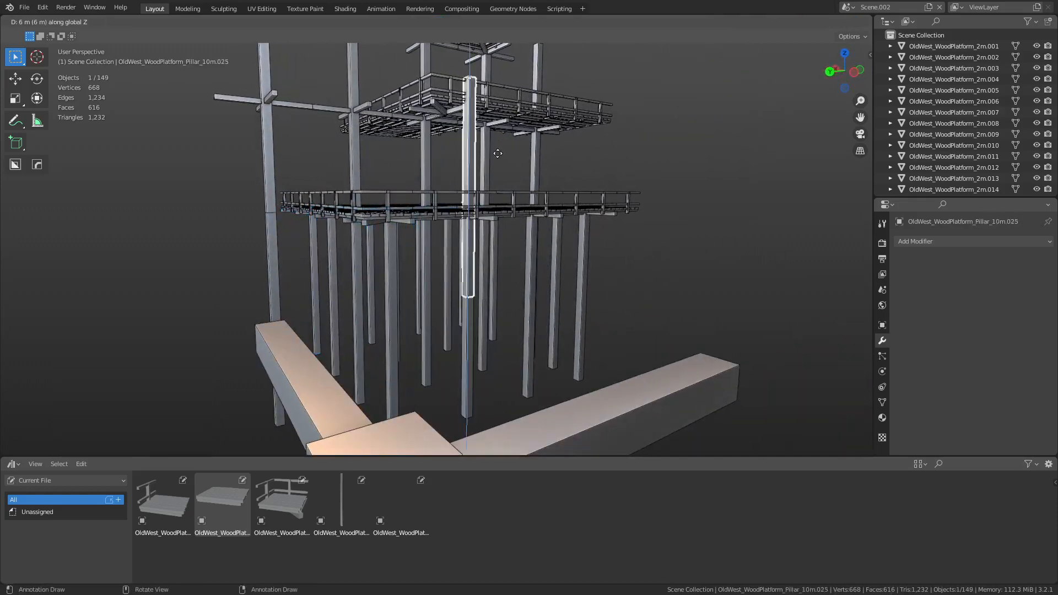
{"action": "left_click", "coordinate": [494, 78]}
Step: Raise the cross support on that pillar along Z from the lower deck toward the next deck level
{"action": "middle_click_drag", "start_coordinate": [495, 82], "coordinate": [489, 219]}
{"action": "left_click", "coordinate": [449, 252]}
{"action": "key", "text": "g"}
{"action": "key", "text": "z"}
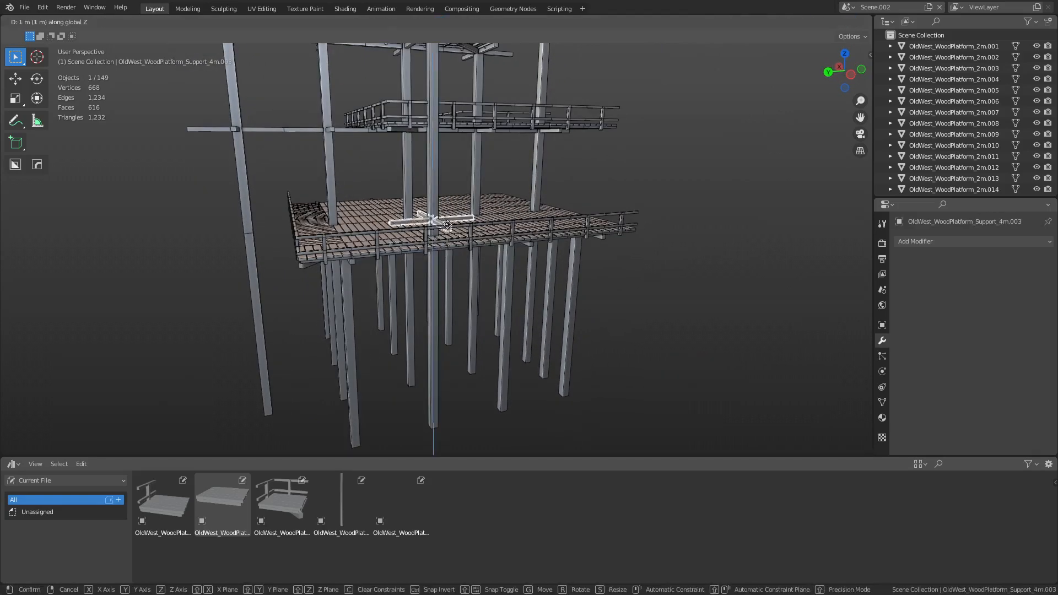
{"action": "left_click", "coordinate": [455, 142]}
{"action": "left_click", "coordinate": [680, 190]}
Step: Select all the pillars standing beneath the lower deck
{"action": "middle_click_drag", "start_coordinate": [681, 189], "coordinate": [513, 353]}
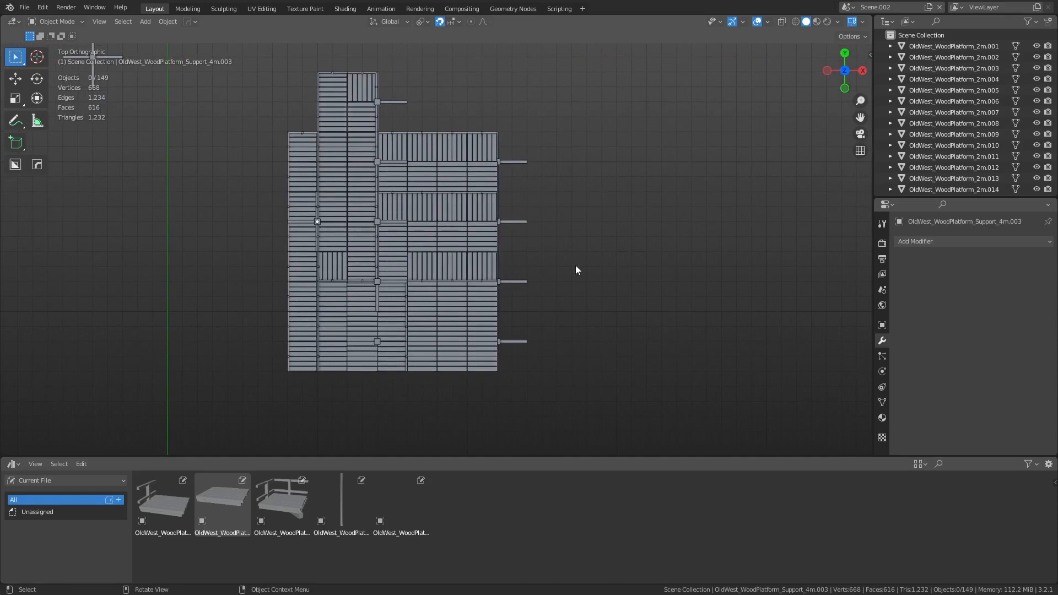
{"action": "middle_click_drag", "start_coordinate": [517, 325], "coordinate": [485, 225]}
{"action": "left_click", "coordinate": [571, 300]}
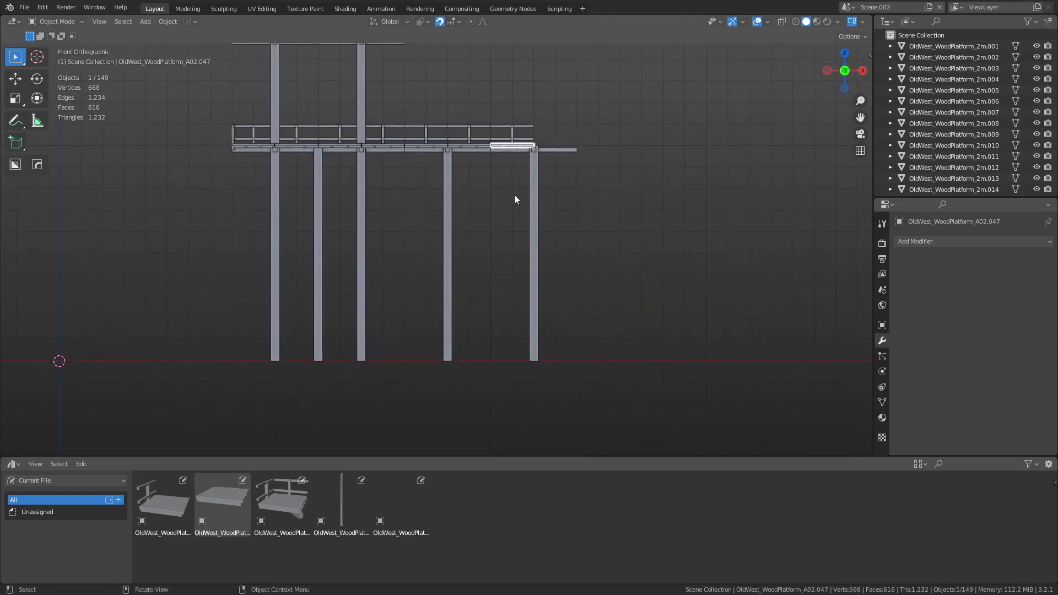
{"action": "left_click", "coordinate": [535, 158]}
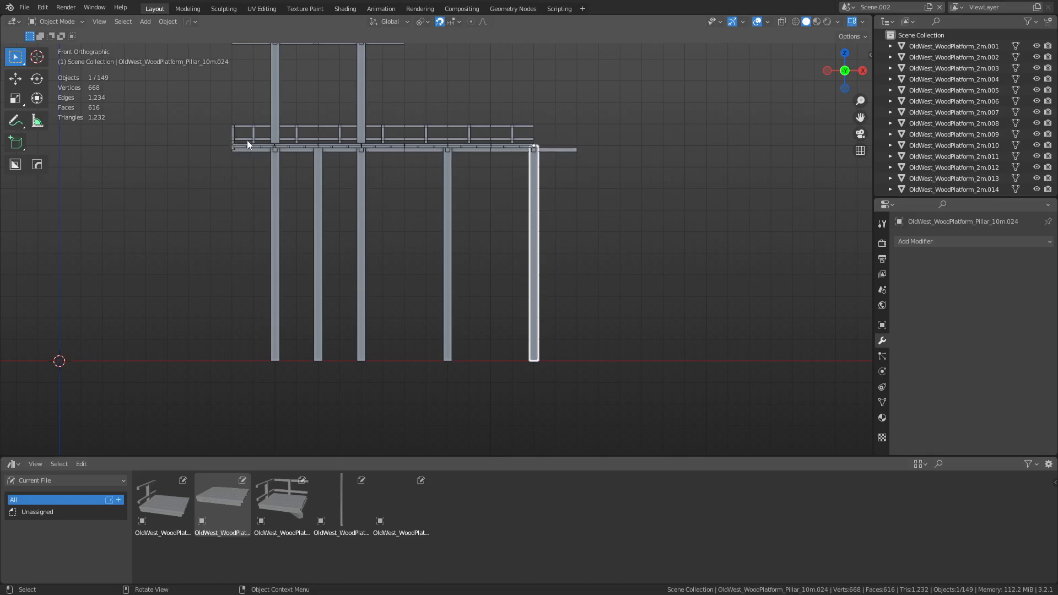
{"action": "middle_click_drag", "start_coordinate": [327, 171], "coordinate": [368, 186]}
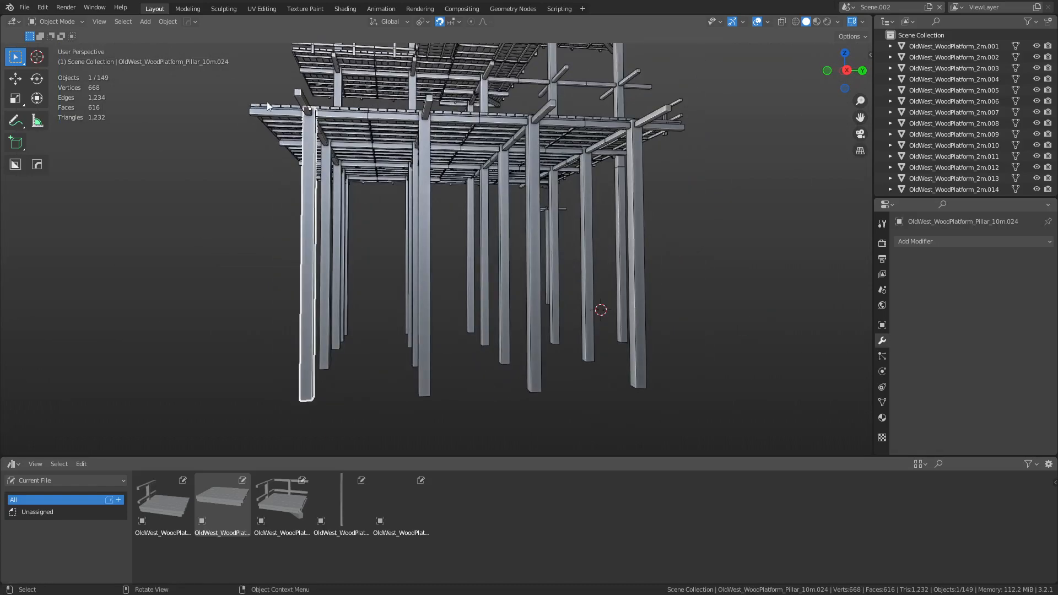
{"action": "middle_click_drag", "start_coordinate": [266, 105], "coordinate": [521, 183]}
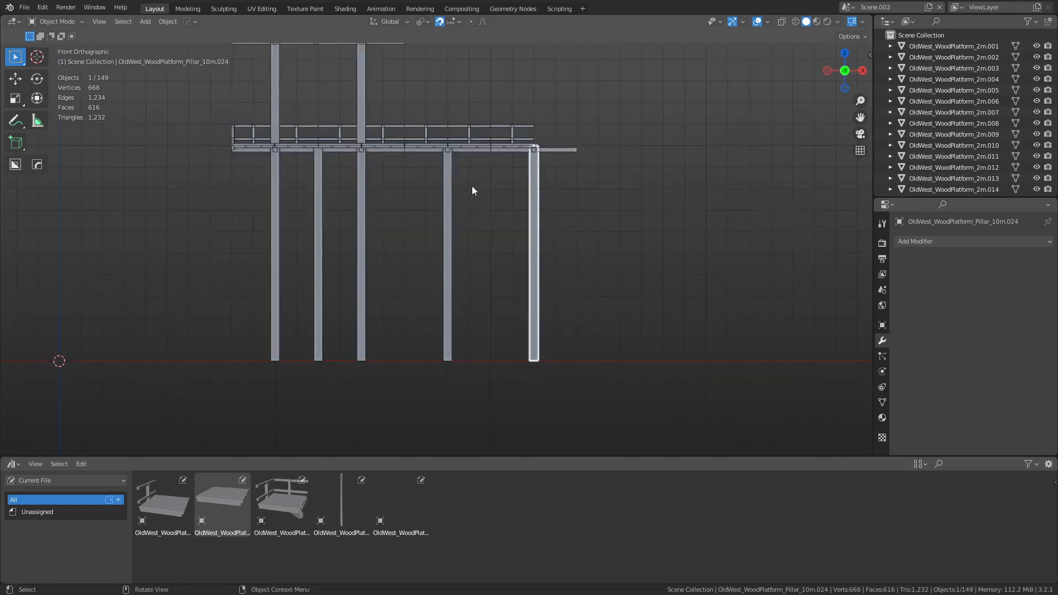
{"action": "left_click_drag", "start_coordinate": [204, 393], "coordinate": [620, 147]}
{"action": "left_click_drag", "start_coordinate": [196, 381], "coordinate": [595, 230]}
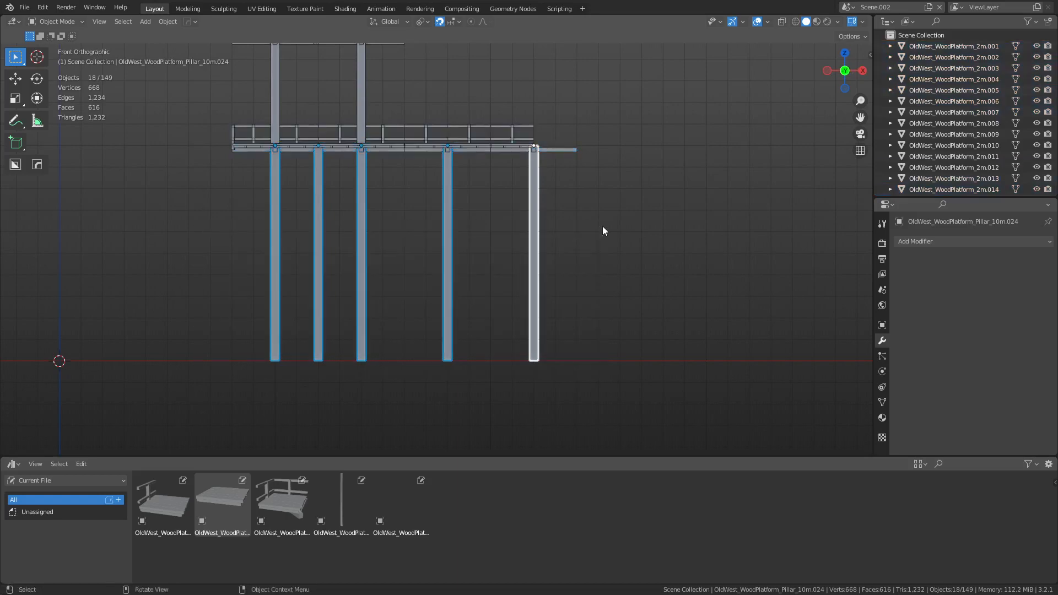
Step: Try to move the selected pillars -1 m along X without their cross supports, and undo the move
{"action": "key", "text": "g"}
{"action": "key", "text": "y"}
{"action": "key", "text": "x"}
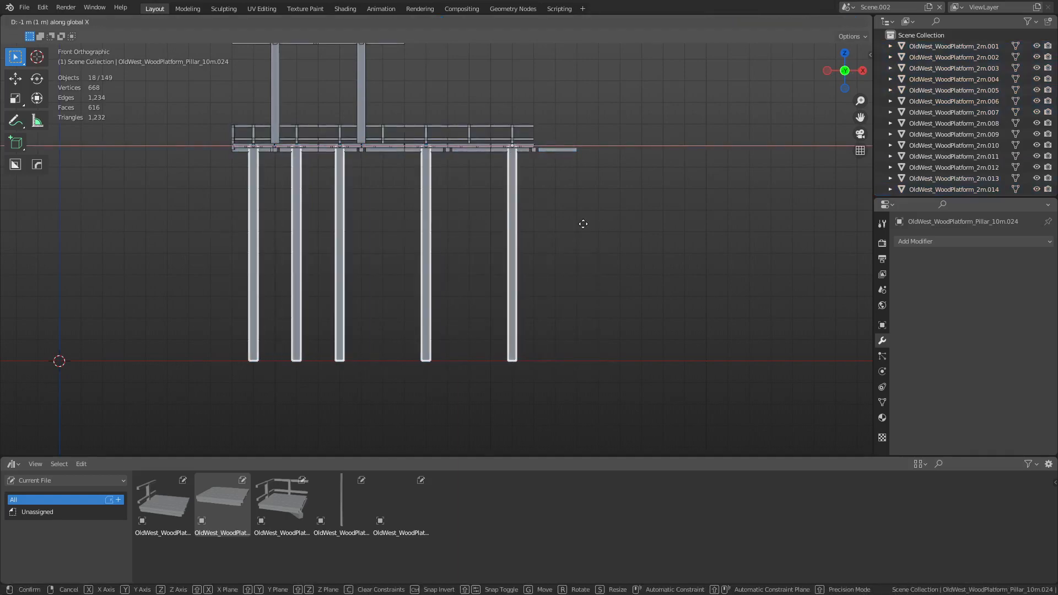
{"action": "left_click", "coordinate": [583, 223]}
{"action": "left_click", "coordinate": [557, 149]}
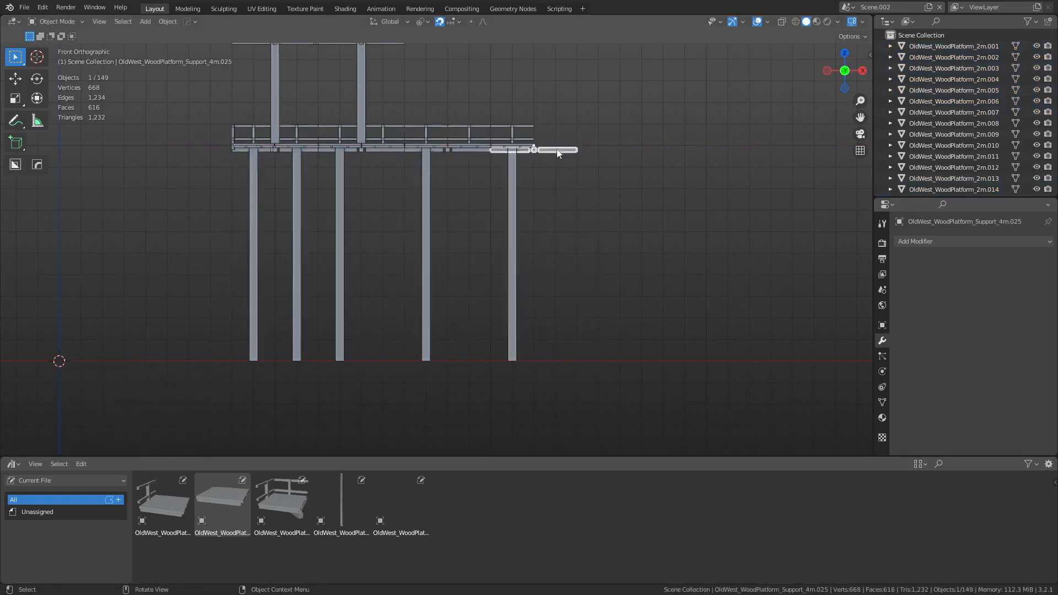
{"action": "middle_click_drag", "start_coordinate": [557, 149], "coordinate": [524, 208]}
{"action": "key", "text": "ctrl+z"}
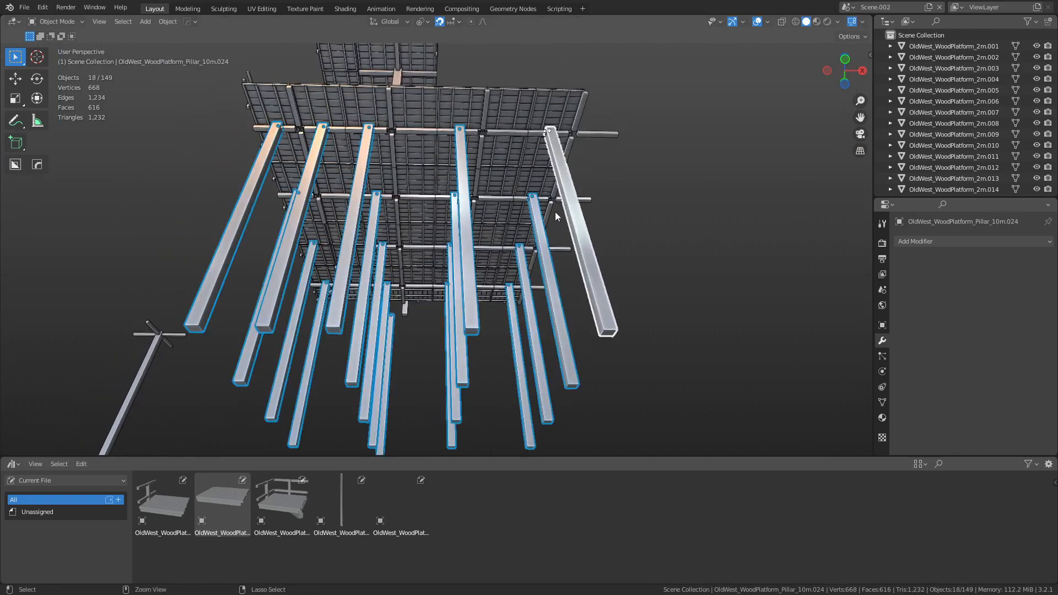
{"action": "key", "text": "ctrl+z"}
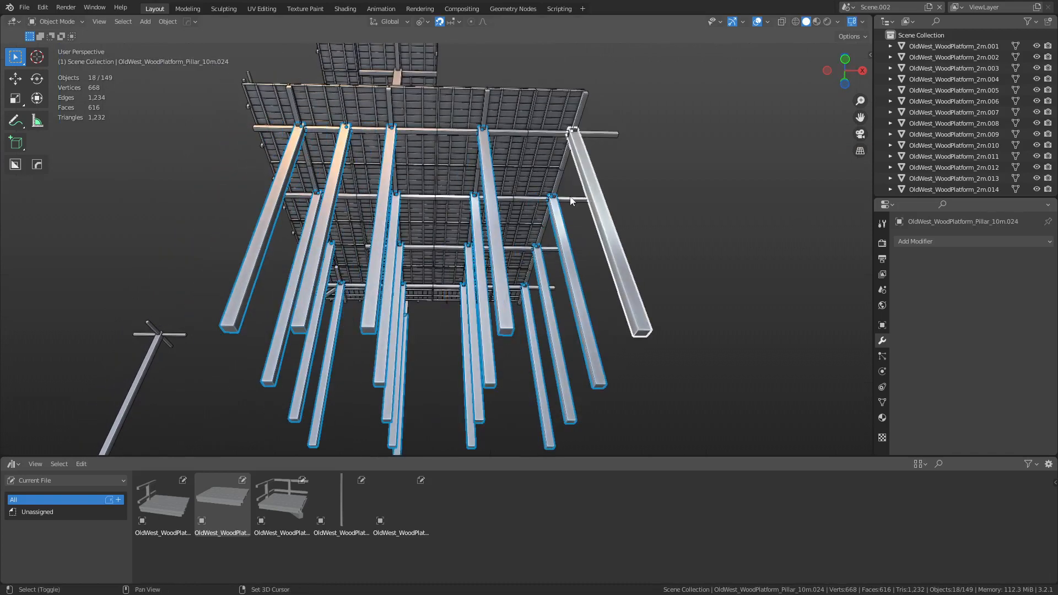
Step: Add the cross supports under the lower deck to the pillar selection and move everything selected -2 m along X
{"action": "left_click", "coordinate": [570, 202], "text": "shift"}
{"action": "left_click", "coordinate": [583, 160], "text": "shift"}
{"action": "left_click", "coordinate": [532, 285], "text": "shift"}
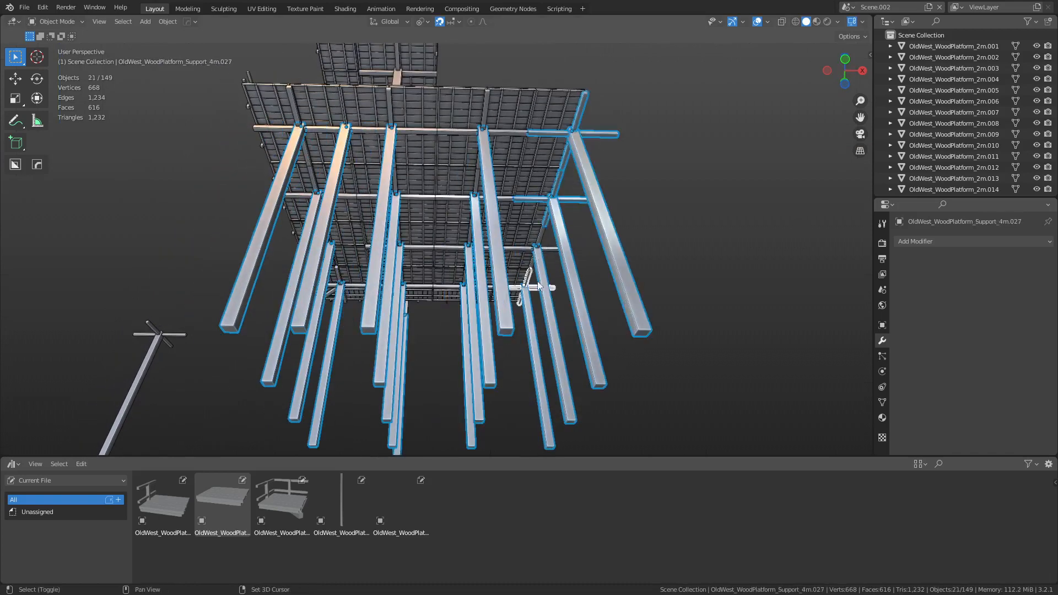
{"action": "left_click", "coordinate": [557, 247], "text": "shift"}
{"action": "left_click", "coordinate": [554, 247], "text": "shift"}
{"action": "key", "text": "shift+space"}
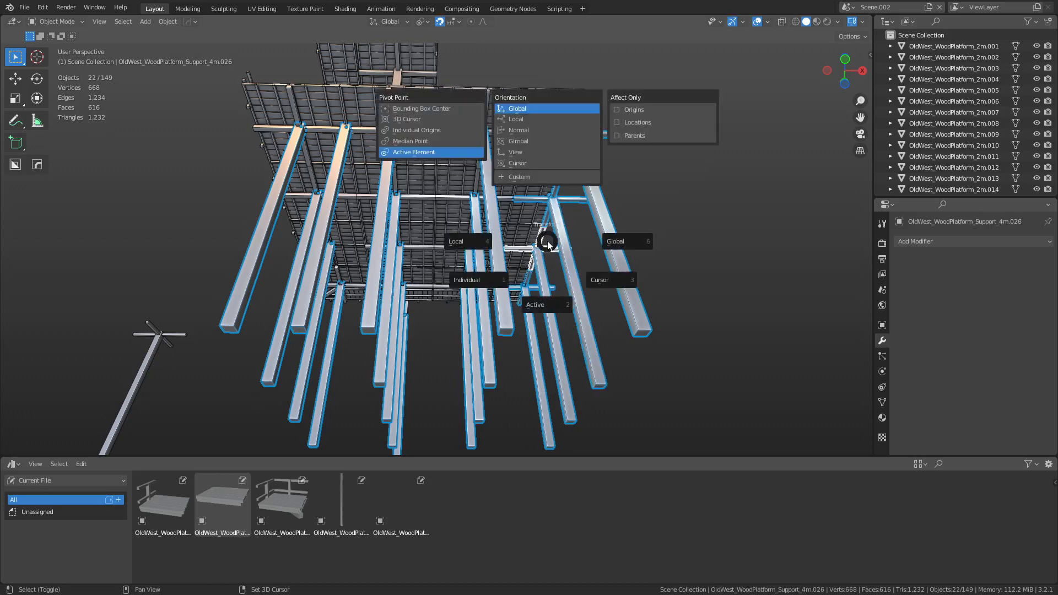
{"action": "left_click", "coordinate": [448, 288], "text": "shift"}
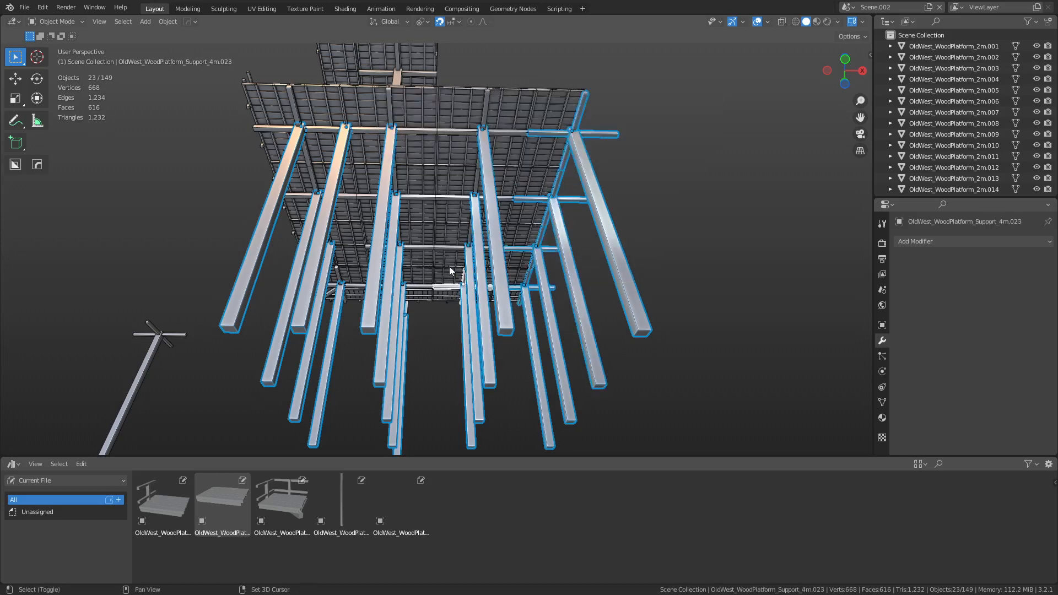
{"action": "left_click", "coordinate": [445, 247], "text": "shift"}
{"action": "left_click", "coordinate": [448, 197], "text": "shift"}
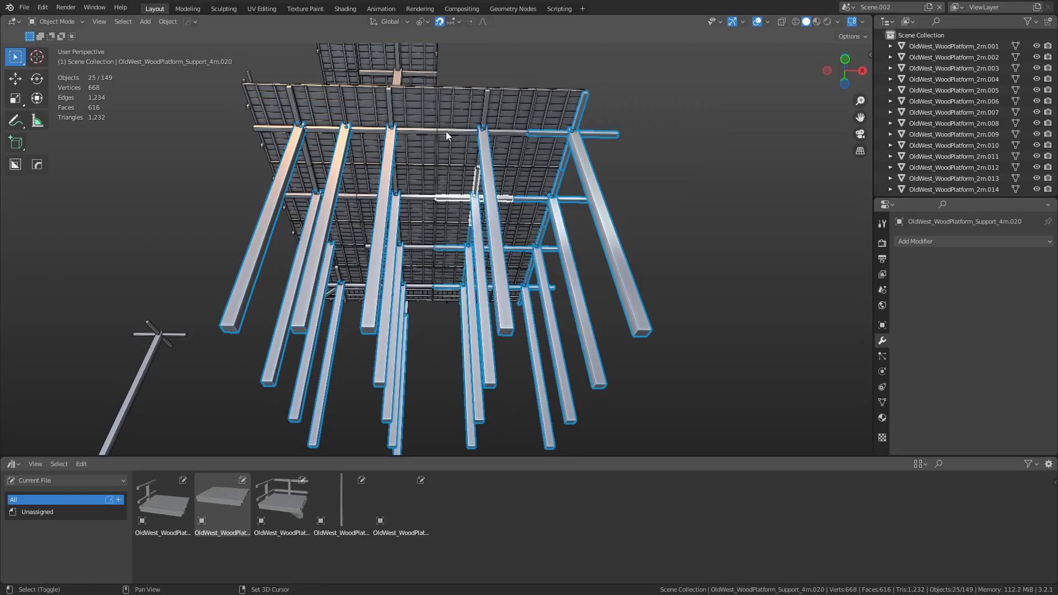
{"action": "left_click", "coordinate": [445, 131], "text": "shift"}
{"action": "mouse_move", "coordinate": [445, 131]}
{"action": "middle_mouse_down"}
{"action": "mouse_move", "coordinate": [487, 159]}
{"action": "mouse_move", "coordinate": [454, 121]}
{"action": "middle_mouse_up"}
{"action": "left_click", "coordinate": [454, 121], "text": "shift"}
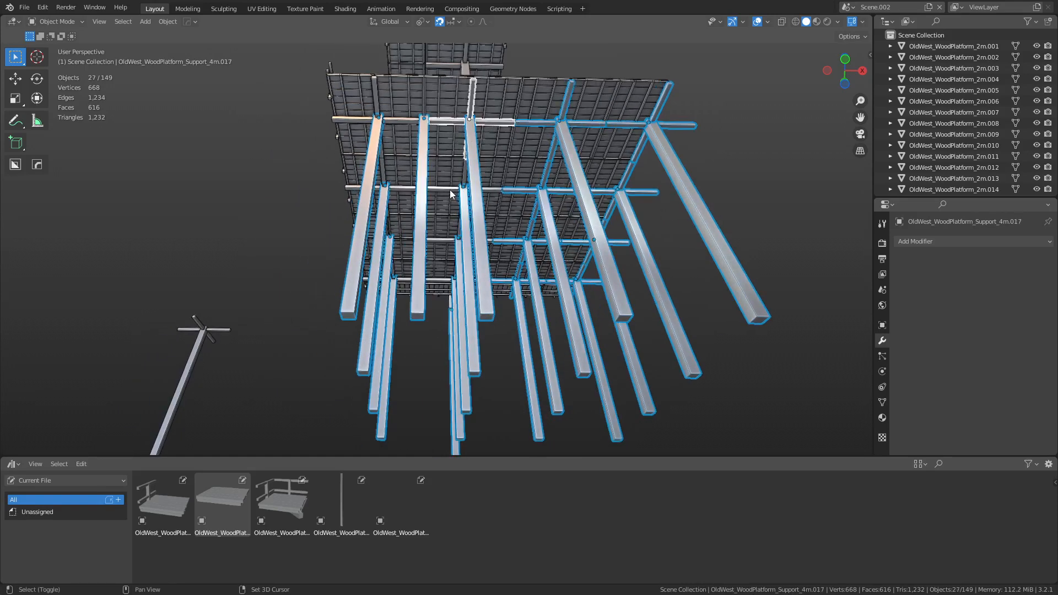
{"action": "left_click", "coordinate": [450, 190], "text": "shift"}
{"action": "left_click", "coordinate": [444, 240], "text": "shift"}
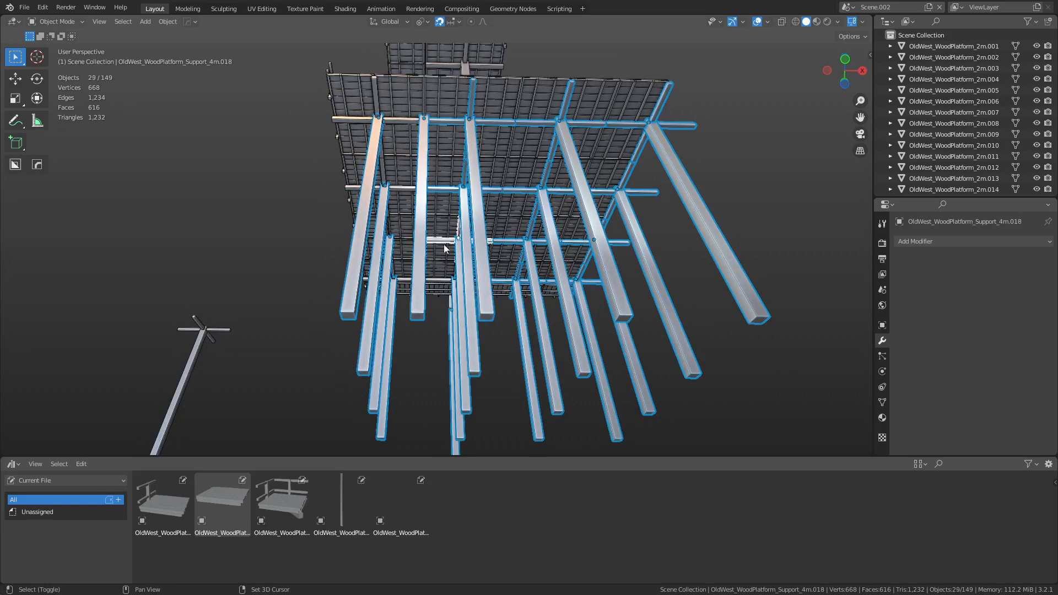
{"action": "left_click", "coordinate": [438, 284], "text": "shift"}
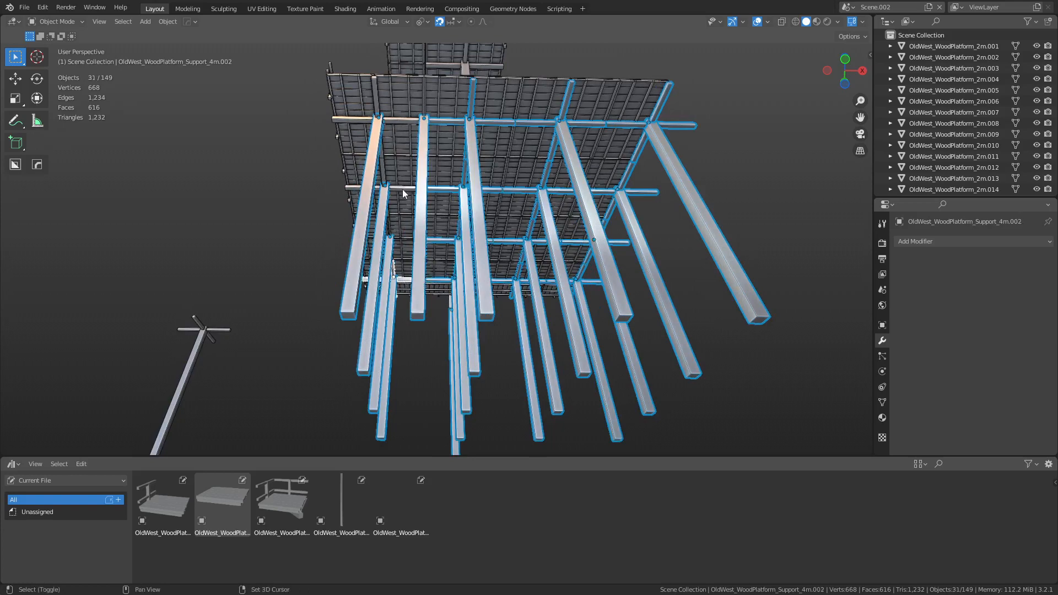
{"action": "left_click", "coordinate": [403, 190], "text": "shift"}
{"action": "left_click", "coordinate": [395, 121], "text": "shift"}
{"action": "key", "text": "g"}
{"action": "key", "text": "y"}
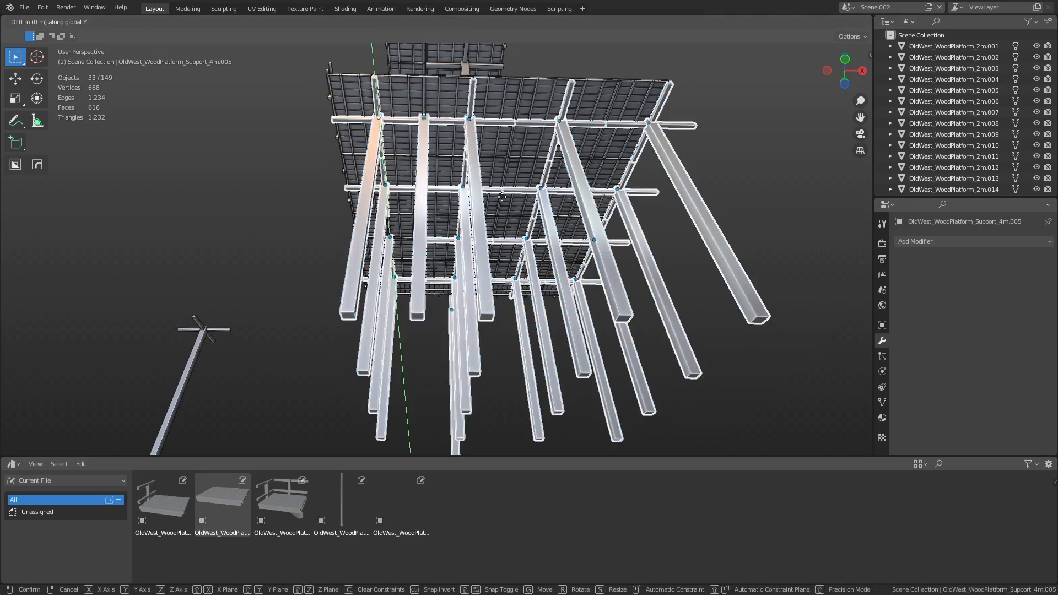
{"action": "key", "text": "x"}
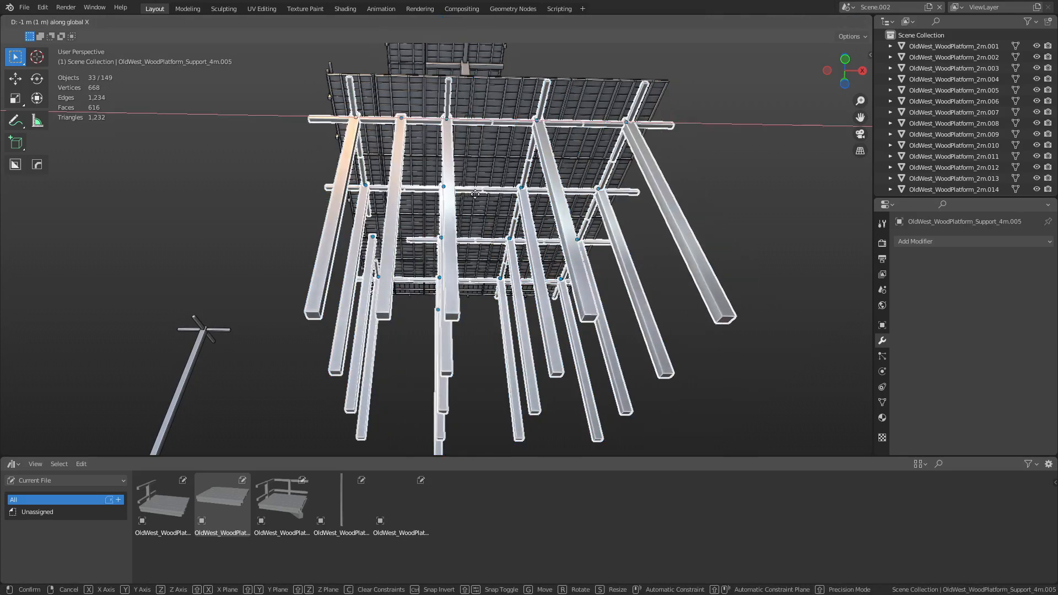
{"action": "left_click", "coordinate": [467, 193]}
Step: Make a linked duplicate of a cross support in the same row along X for the lower-deck edge pillar that lacks one
{"action": "middle_click_drag", "start_coordinate": [466, 194], "coordinate": [354, 187]}
{"action": "left_click", "coordinate": [571, 159]}
{"action": "key", "text": "shift+d"}
{"action": "key", "text": "y"}
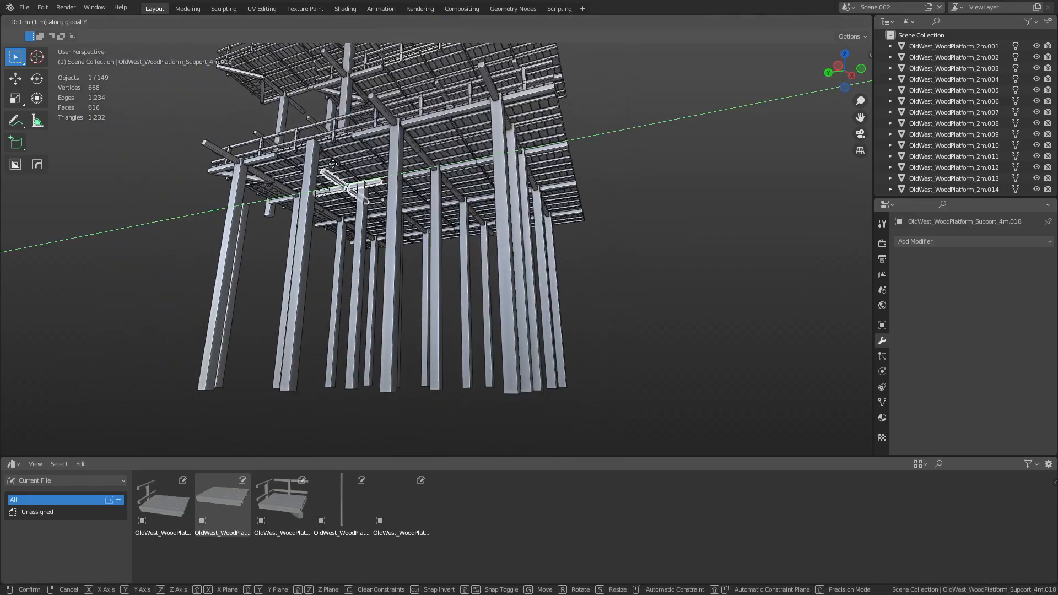
{"action": "key", "text": "x"}
{"action": "left_click", "coordinate": [338, 174]}
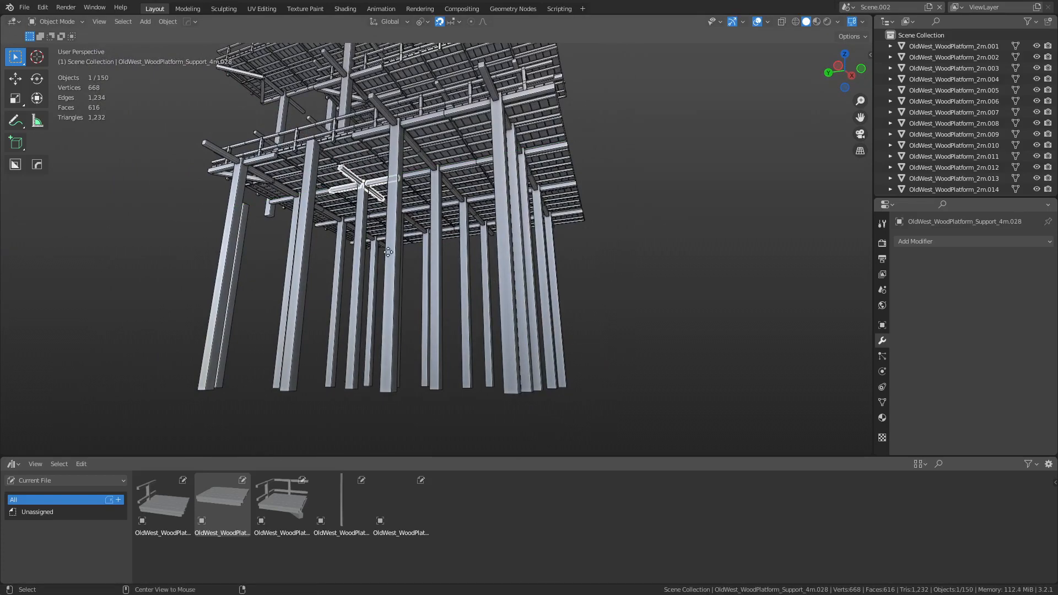
{"action": "key", "text": "x"}
{"action": "left_click", "coordinate": [345, 194]}
Step: Select the upper decks with their pillars, railings and supports, and move them -2 m along X
{"action": "middle_click_drag", "start_coordinate": [485, 213], "coordinate": [302, 251]}
{"action": "left_click", "coordinate": [610, 289]}
{"action": "left_click_drag", "start_coordinate": [252, 90], "coordinate": [524, 207]}
{"action": "middle_click_drag", "start_coordinate": [531, 207], "coordinate": [524, 252]}
{"action": "key", "text": "g"}
{"action": "key", "text": "x"}
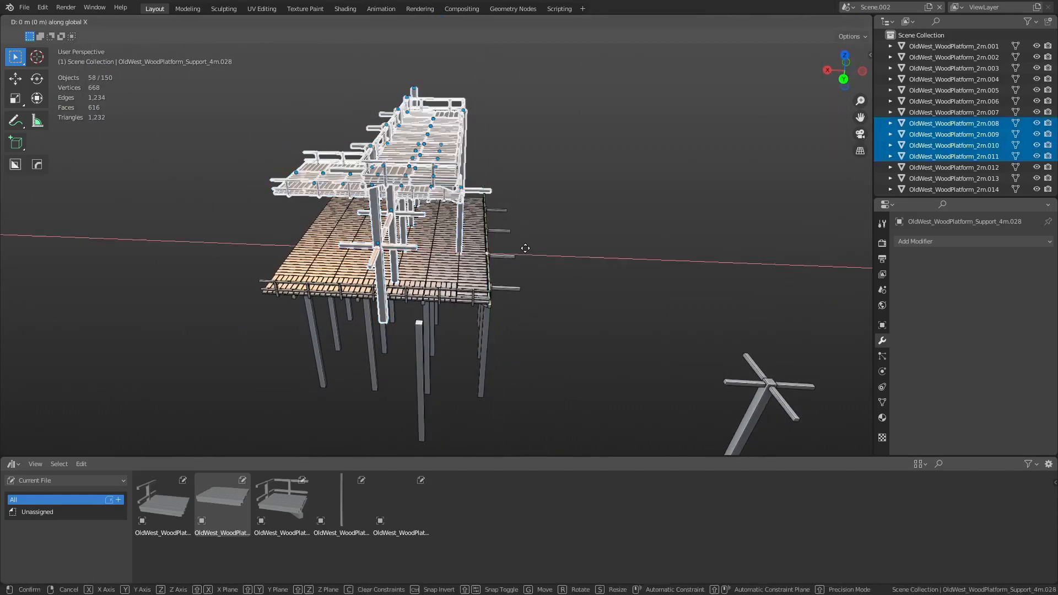
{"action": "left_click", "coordinate": [557, 246]}
Step: Delete the outermost row of deck and railing pieces that overhangs the last pillars on the lower deck's +X edge
{"action": "middle_click_drag", "start_coordinate": [577, 284], "coordinate": [487, 292]}
{"action": "scroll", "coordinate": [495, 300], "scroll_direction": "up", "scroll_amount": 1}
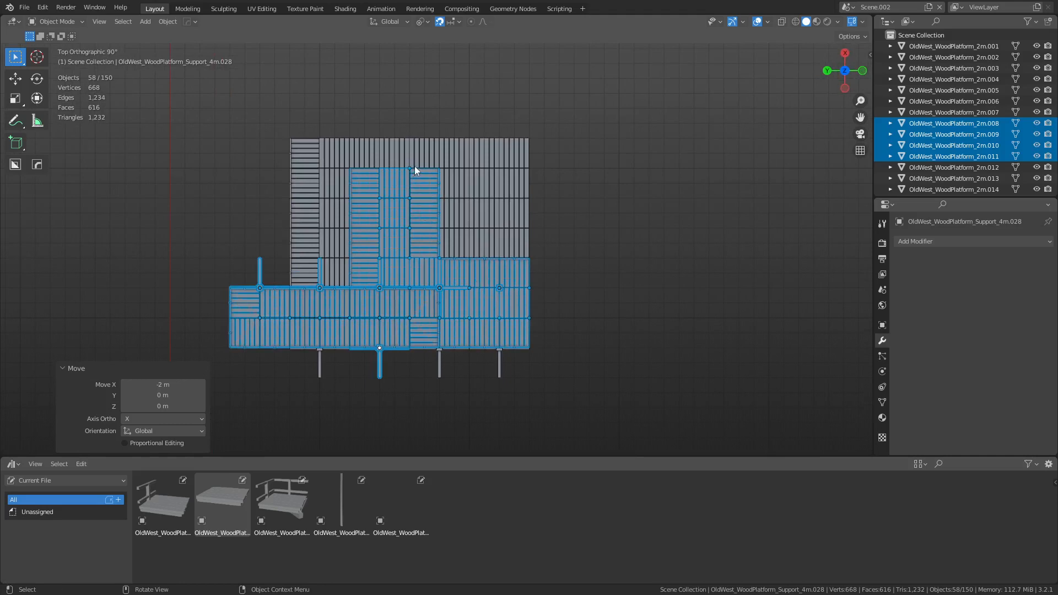
{"action": "left_click_drag", "start_coordinate": [230, 119], "coordinate": [591, 154]}
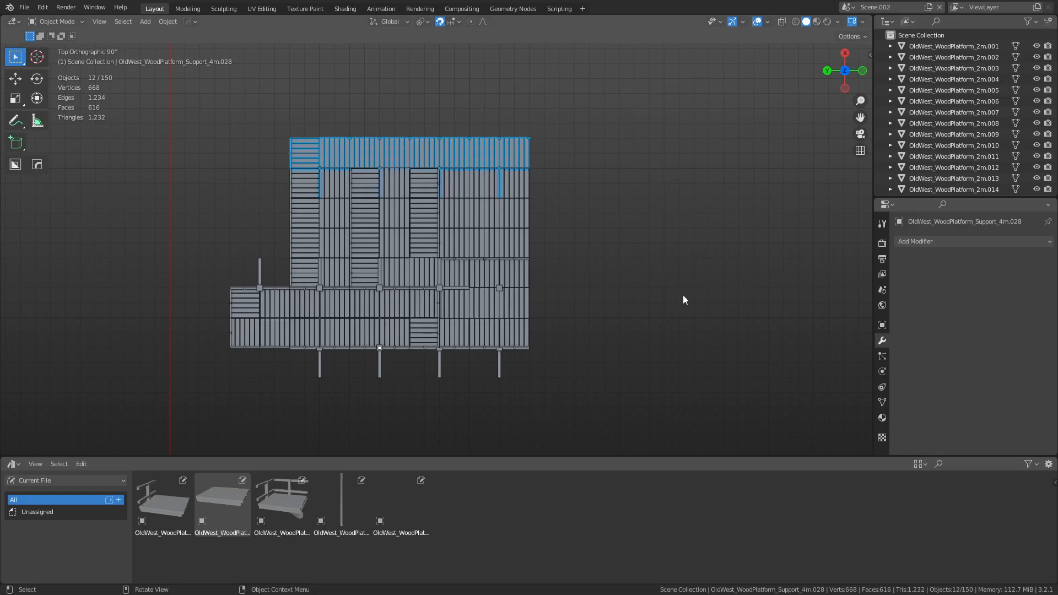
{"action": "middle_click_drag", "start_coordinate": [683, 295], "coordinate": [558, 182]}
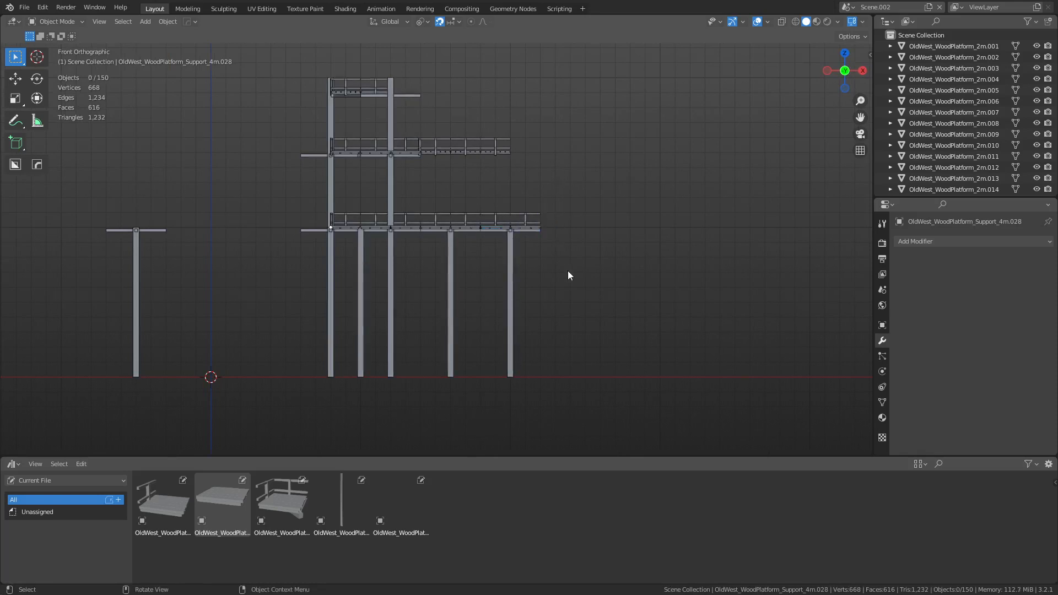
{"action": "key", "text": "x"}
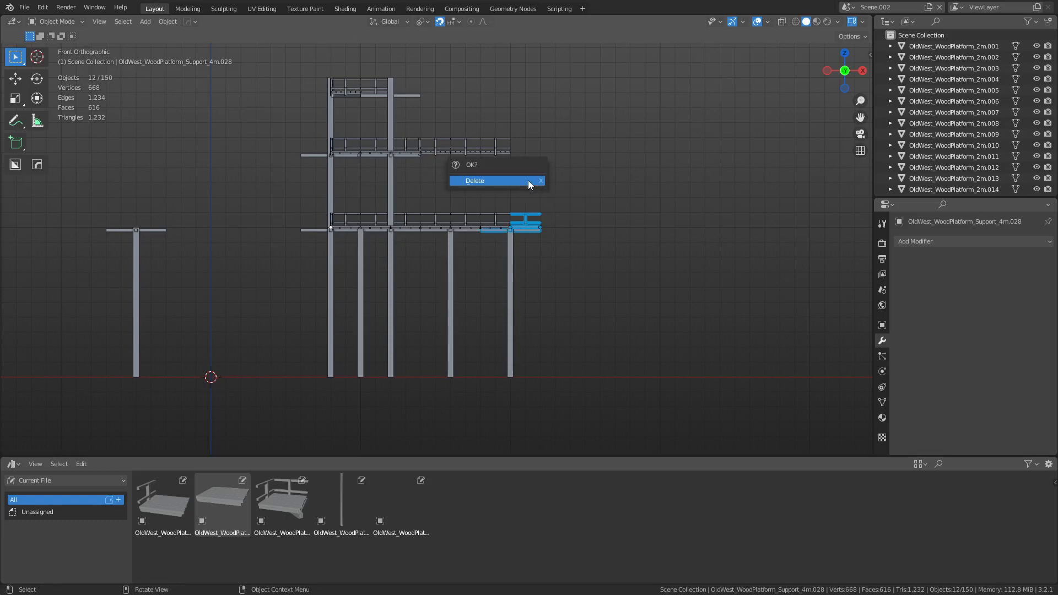
{"action": "left_click", "coordinate": [528, 180]}
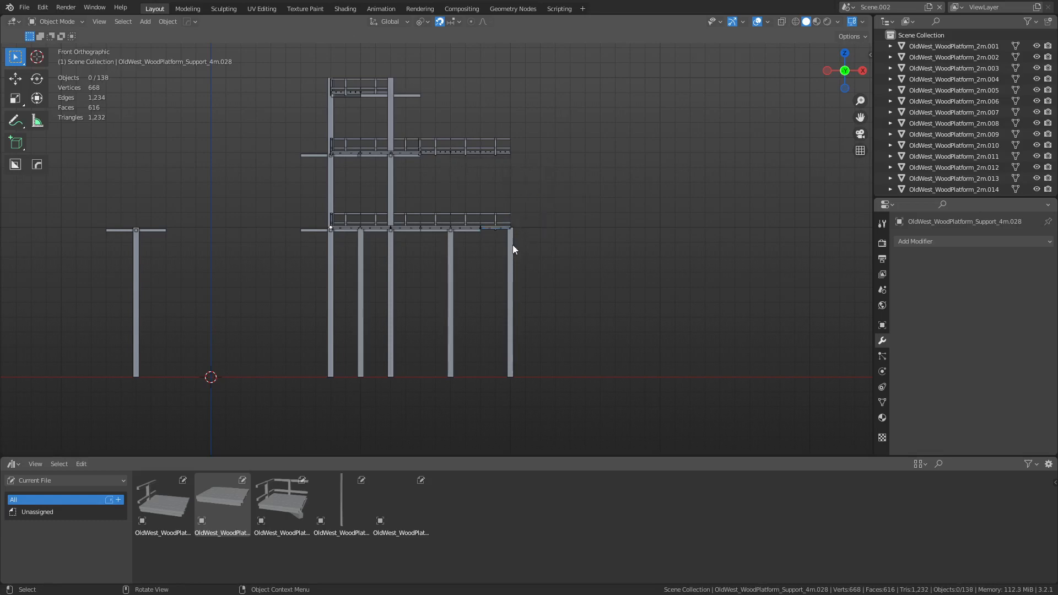
Step: Select every object and move the whole structure 4 m along Y
{"action": "middle_click_drag", "start_coordinate": [353, 236], "coordinate": [603, 236]}
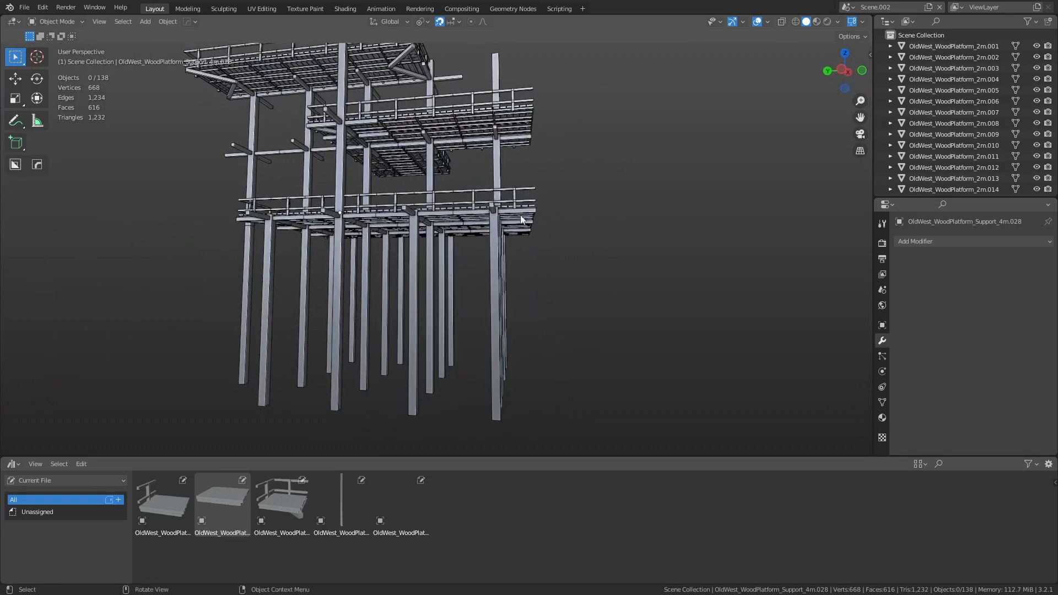
{"action": "middle_click_drag", "start_coordinate": [534, 213], "coordinate": [539, 355]}
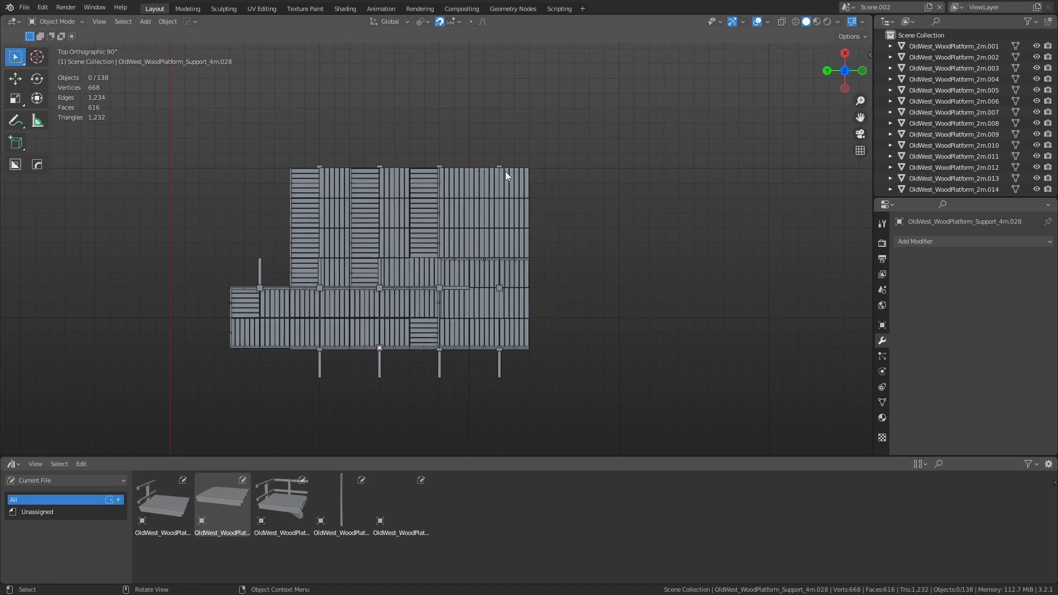
{"action": "key", "text": "a"}
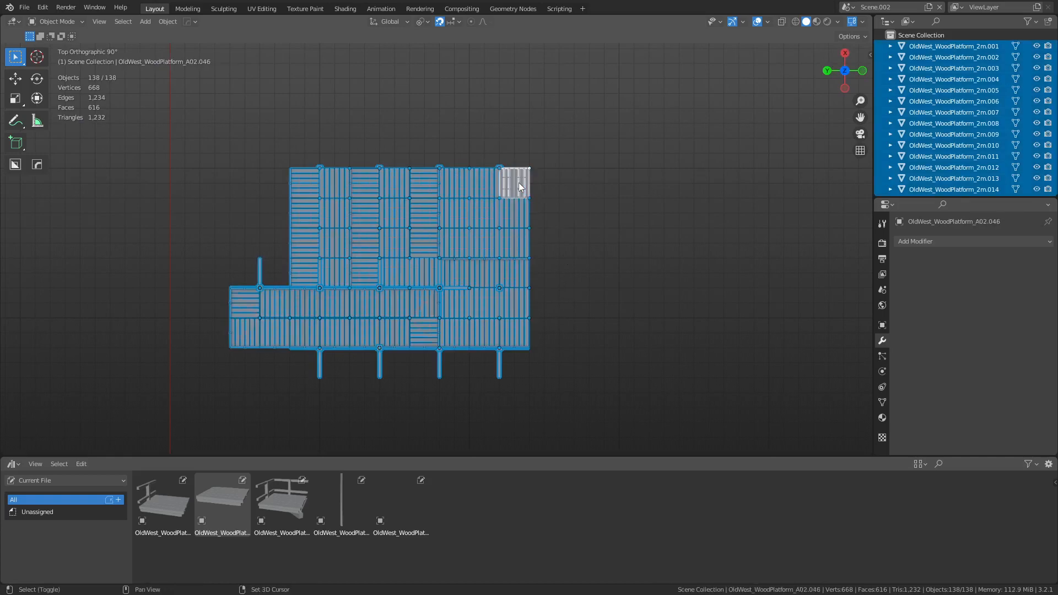
{"action": "key", "text": "g"}
{"action": "key", "text": "y"}
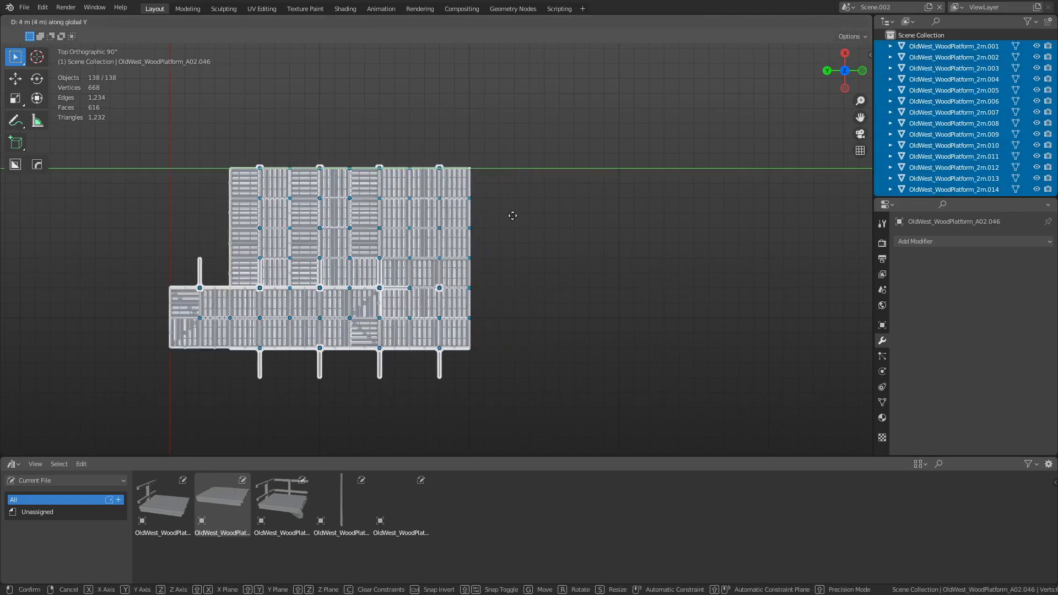
{"action": "left_click", "coordinate": [510, 216]}
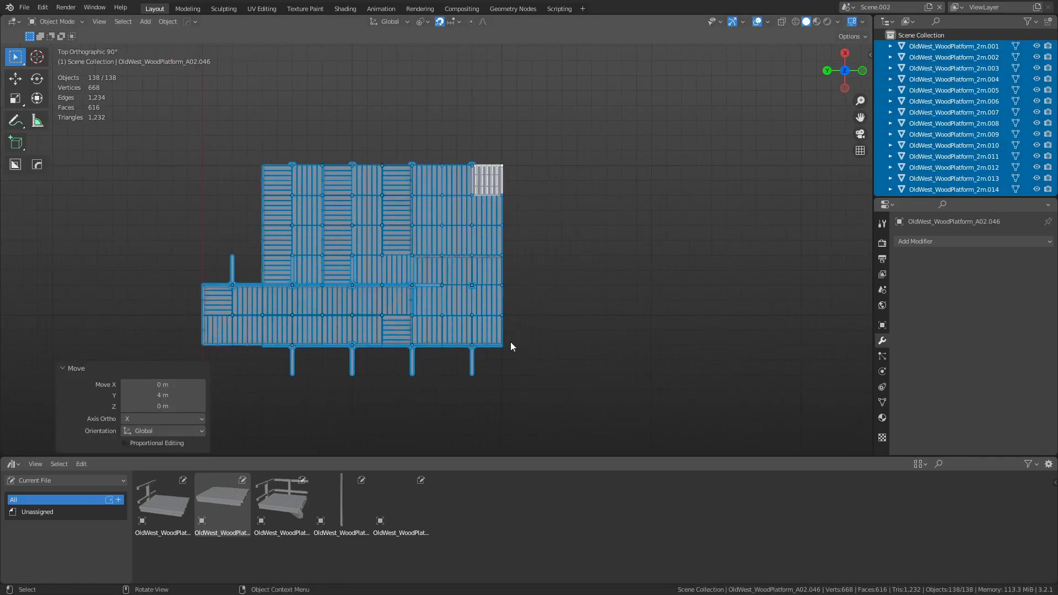
{"action": "middle_click_drag", "start_coordinate": [532, 285], "coordinate": [571, 311], "text": "shift"}
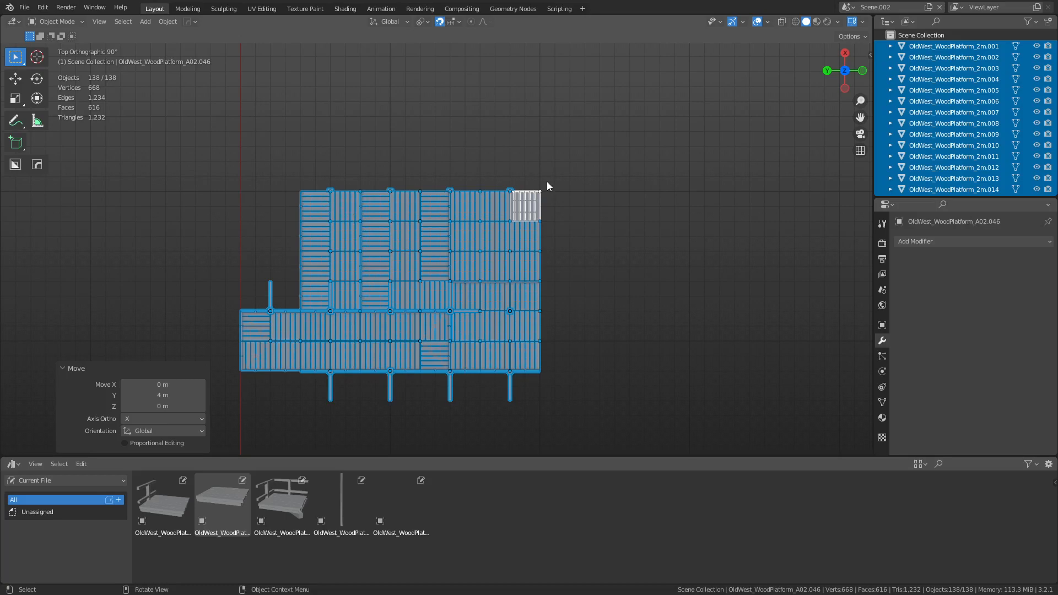
Step: Delete the outermost section at the structure's -Y end on all levels, including its decks, railings, supports and pillars
{"action": "left_click_drag", "start_coordinate": [547, 181], "coordinate": [498, 411]}
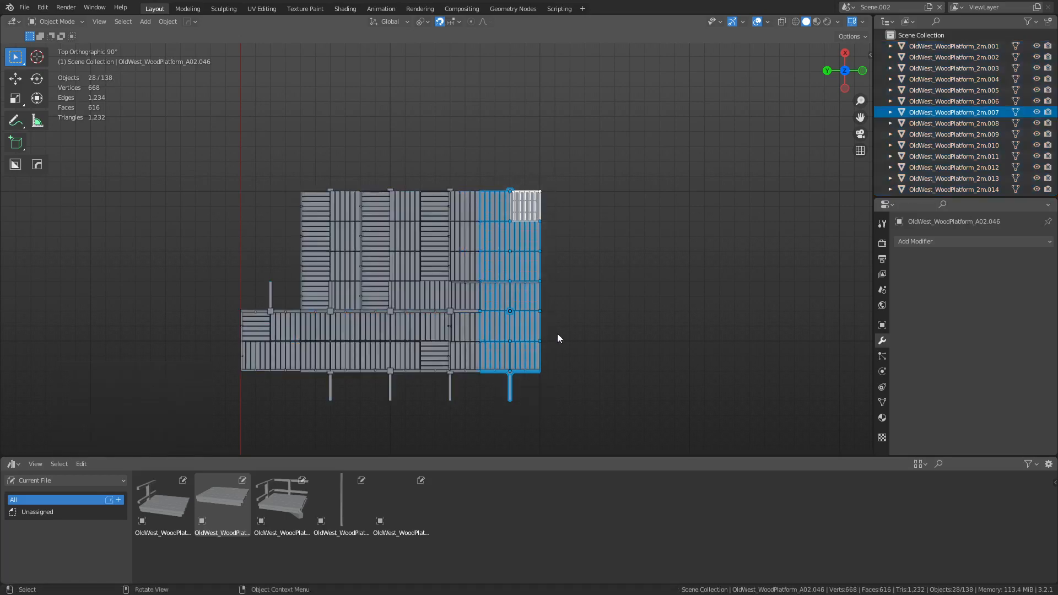
{"action": "middle_click_drag", "start_coordinate": [556, 332], "coordinate": [536, 276]}
{"action": "key", "text": "x"}
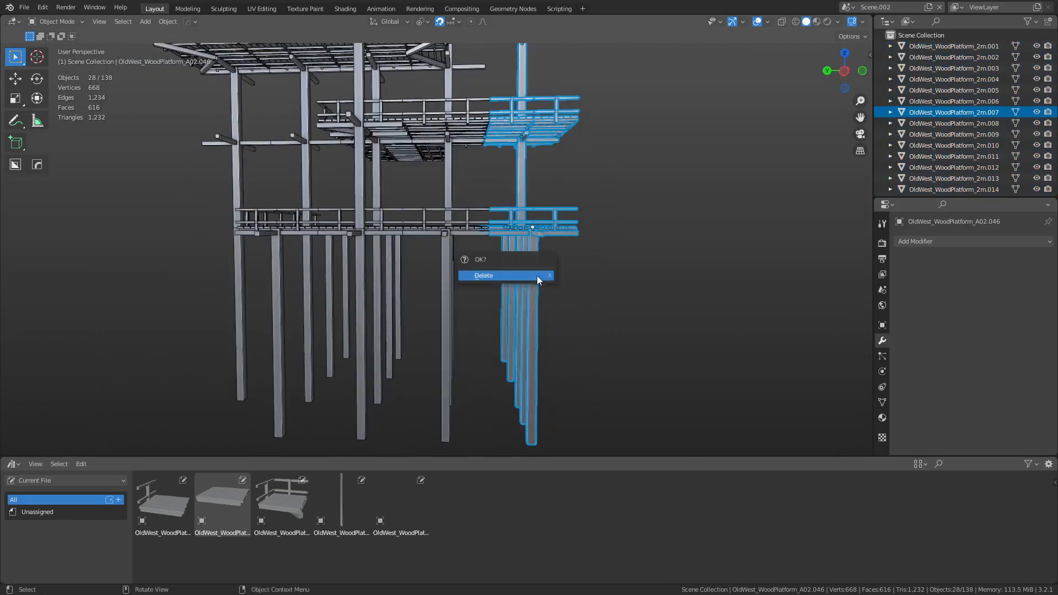
{"action": "left_click", "coordinate": [536, 276]}
{"action": "mouse_move", "coordinate": [519, 220]}
{"action": "middle_mouse_down"}
{"action": "mouse_move", "coordinate": [467, 293]}
{"action": "mouse_move", "coordinate": [507, 307]}
{"action": "mouse_move", "coordinate": [415, 193]}
{"action": "mouse_move", "coordinate": [426, 234]}
{"action": "mouse_move", "coordinate": [463, 226]}
{"action": "mouse_move", "coordinate": [537, 246]}
{"action": "mouse_move", "coordinate": [506, 236]}
{"action": "middle_mouse_up"}
Step: Try deleting the middle deck's two outermost columns of pieces at the +X end, and undo the deletion
{"action": "left_click", "coordinate": [480, 238]}
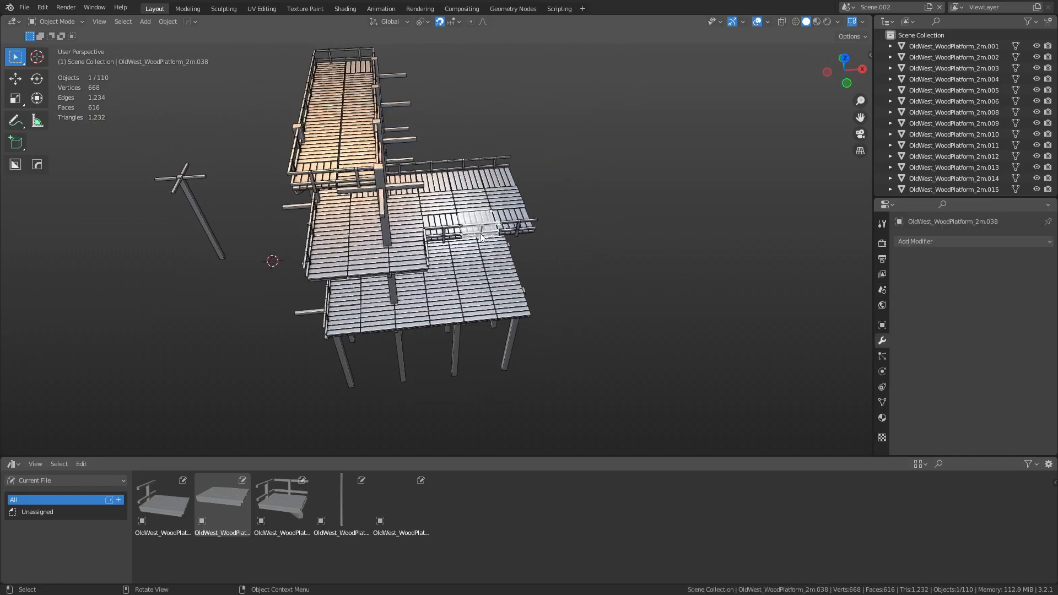
{"action": "middle_click_drag", "start_coordinate": [513, 279], "coordinate": [494, 220]}
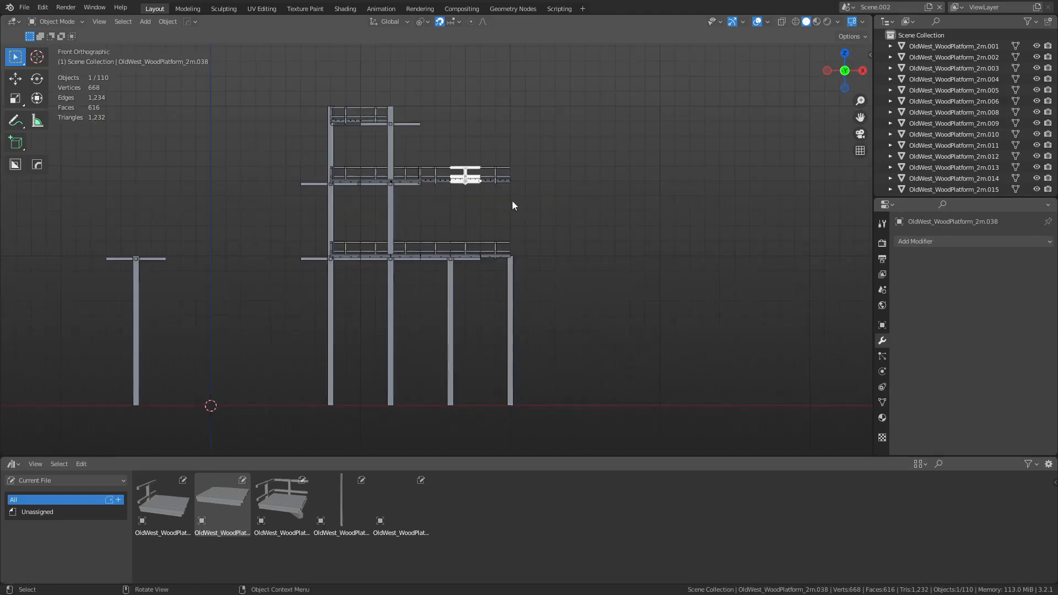
{"action": "left_click_drag", "start_coordinate": [517, 201], "coordinate": [464, 137]}
{"action": "middle_click_drag", "start_coordinate": [496, 175], "coordinate": [428, 226]}
{"action": "key", "text": "x"}
{"action": "left_click", "coordinate": [507, 274]}
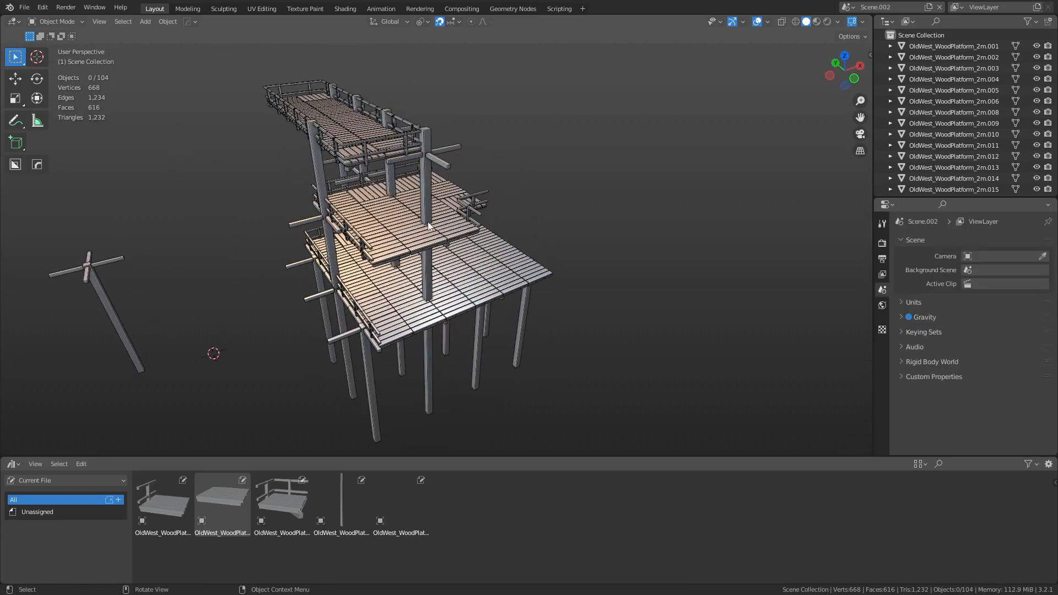
{"action": "key", "text": "ctrl+z"}
{"action": "middle_click_drag", "start_coordinate": [534, 224], "coordinate": [320, 211], "text": "alt"}
{"action": "key", "text": "c"}
{"action": "key", "text": "Escape"}
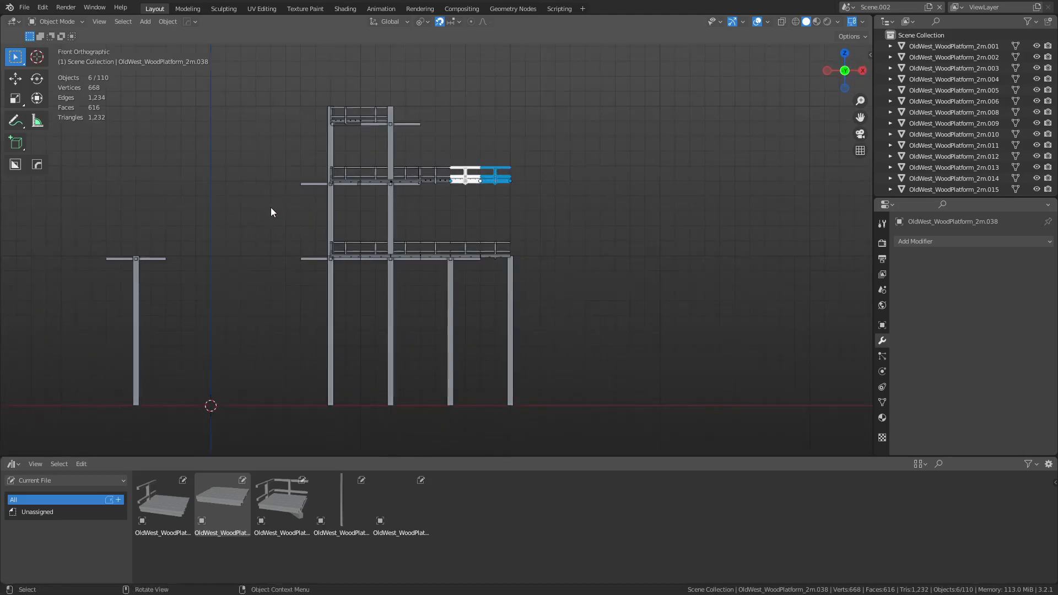
{"action": "left_click_drag", "start_coordinate": [270, 208], "coordinate": [458, 179]}
{"action": "middle_click_drag", "start_coordinate": [468, 207], "coordinate": [406, 231]}
{"action": "left_click_drag", "start_coordinate": [277, 253], "coordinate": [451, 213], "text": "shift"}
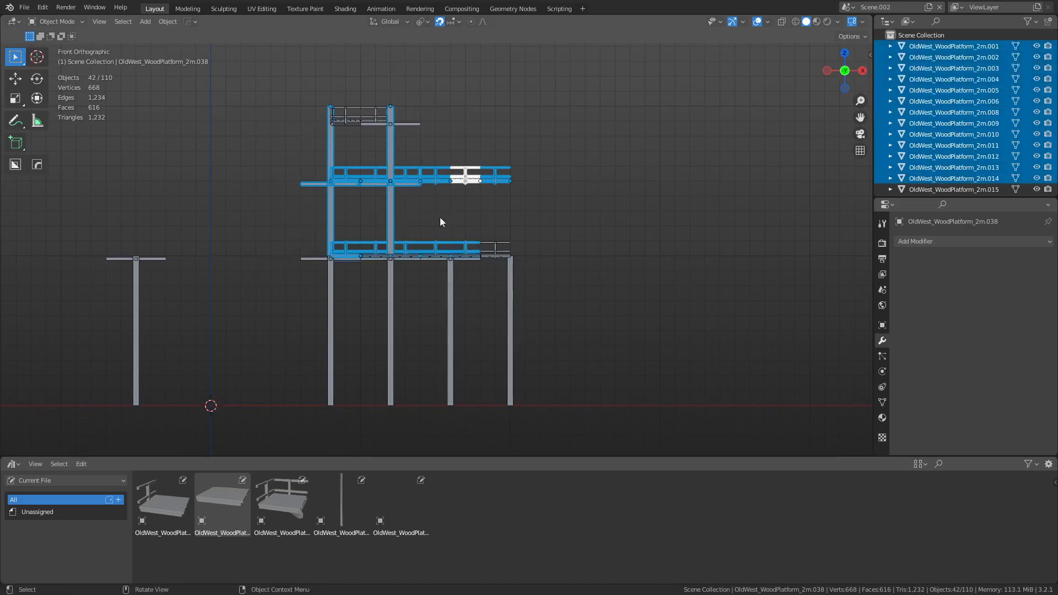
{"action": "key", "text": "ctrl+z"}
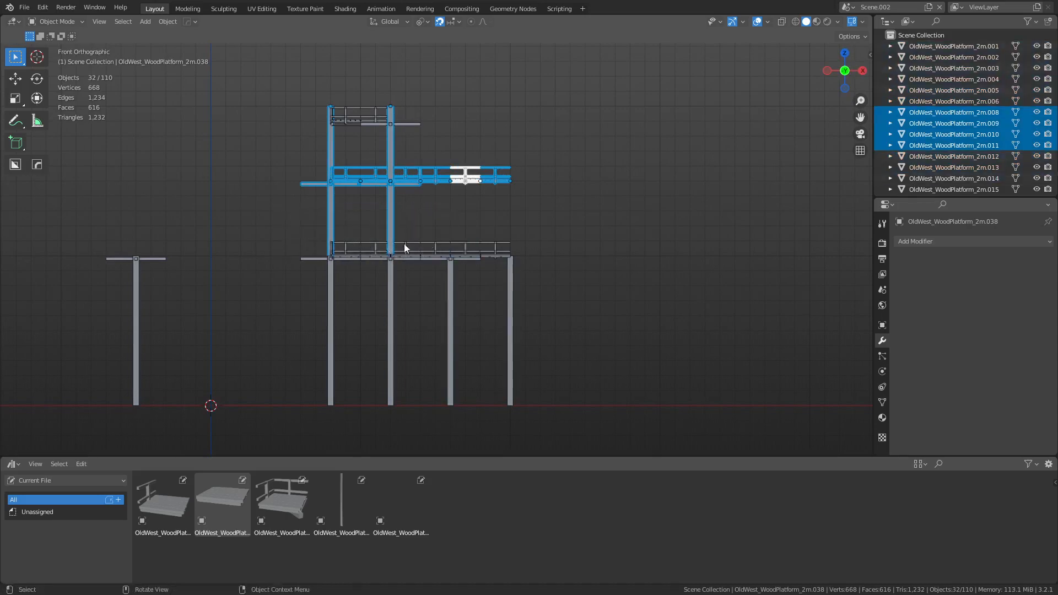
{"action": "middle_click_drag", "start_coordinate": [404, 243], "coordinate": [565, 208]}
{"action": "left_click", "coordinate": [409, 160], "text": "shift"}
{"action": "left_click", "coordinate": [385, 140], "text": "shift"}
{"action": "left_click", "coordinate": [616, 264]}
{"action": "middle_click_drag", "start_coordinate": [617, 263], "coordinate": [370, 324]}
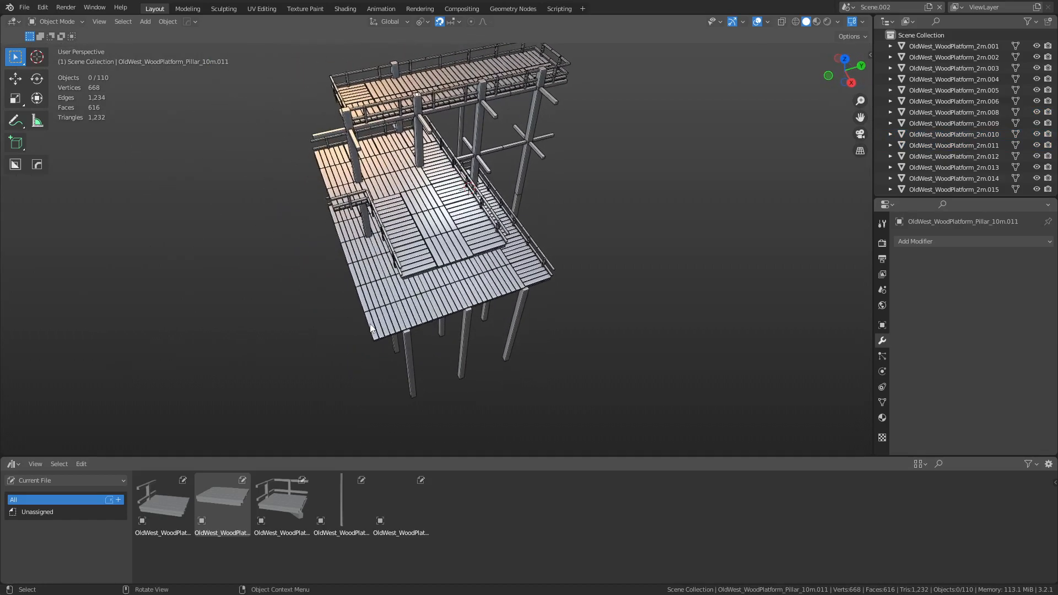
Step: Select every object, make the lower corner deck piece active, and move the whole structure -4 m along Y
{"action": "middle_click_drag", "start_coordinate": [428, 380], "coordinate": [560, 364]}
{"action": "key", "text": "a"}
{"action": "key", "text": "g"}
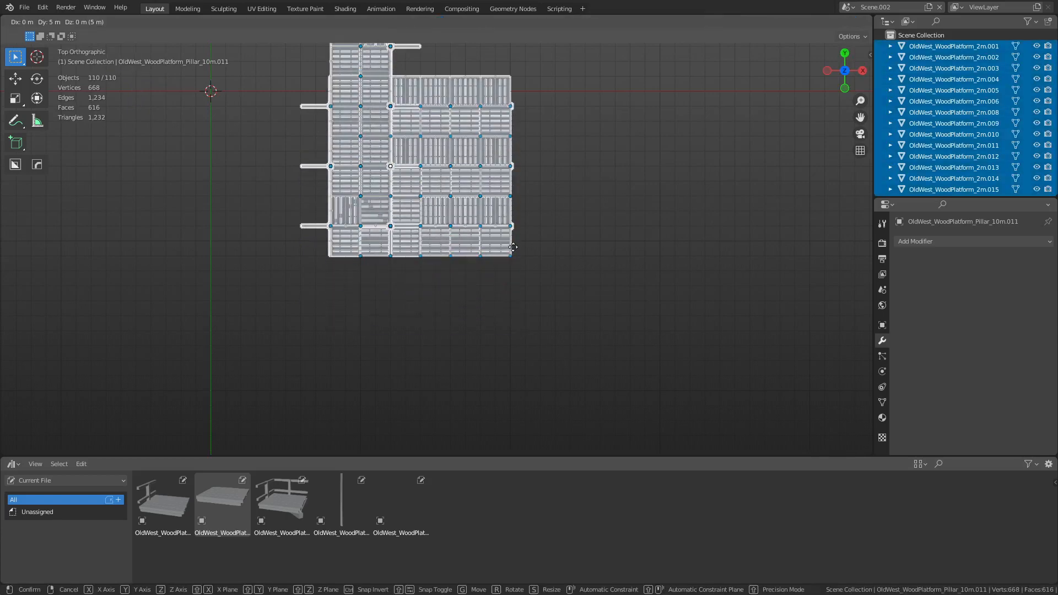
{"action": "right_click", "coordinate": [514, 392]}
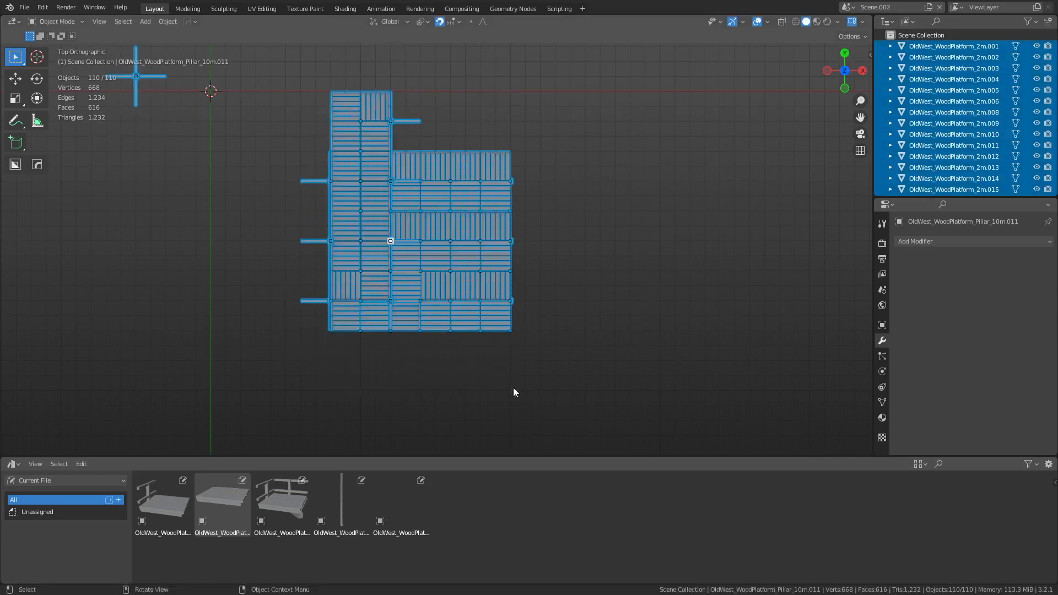
{"action": "left_click", "coordinate": [497, 316], "text": "shift"}
{"action": "key", "text": "g"}
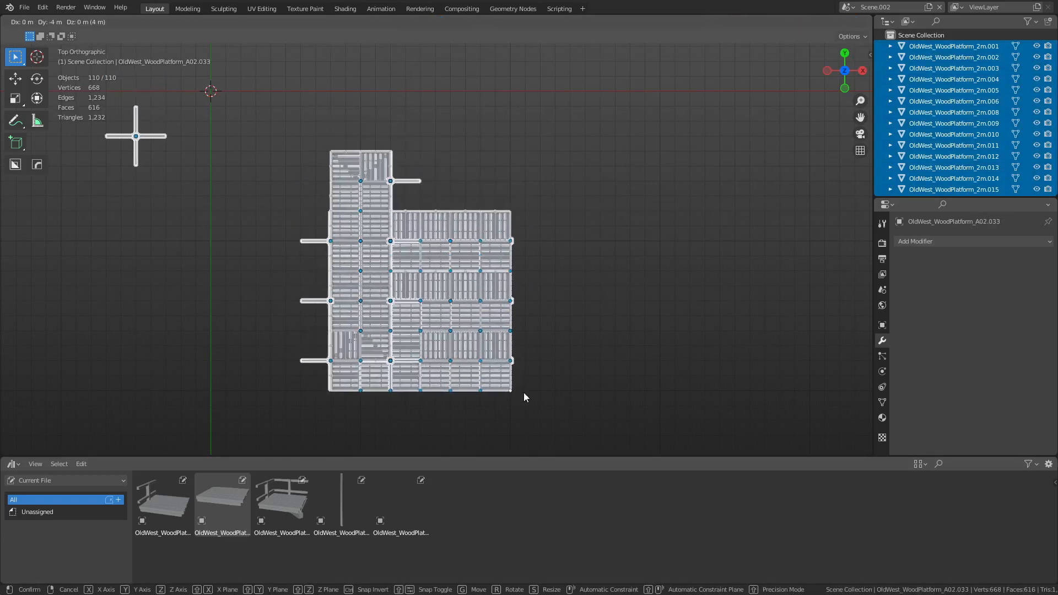
{"action": "left_click", "coordinate": [524, 396]}
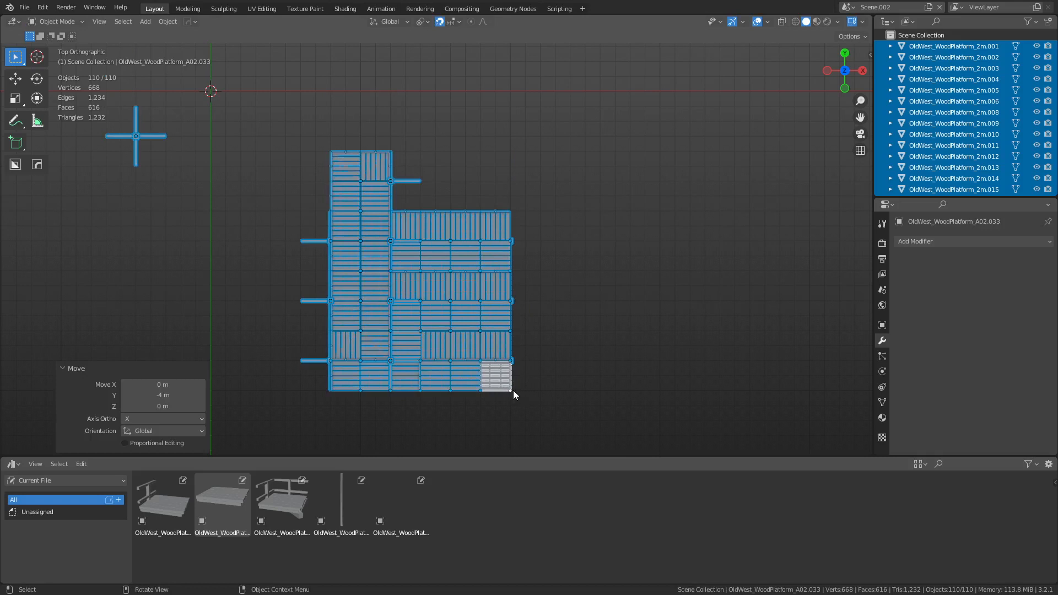
{"action": "middle_click_drag", "start_coordinate": [513, 390], "coordinate": [545, 273], "text": "shift"}
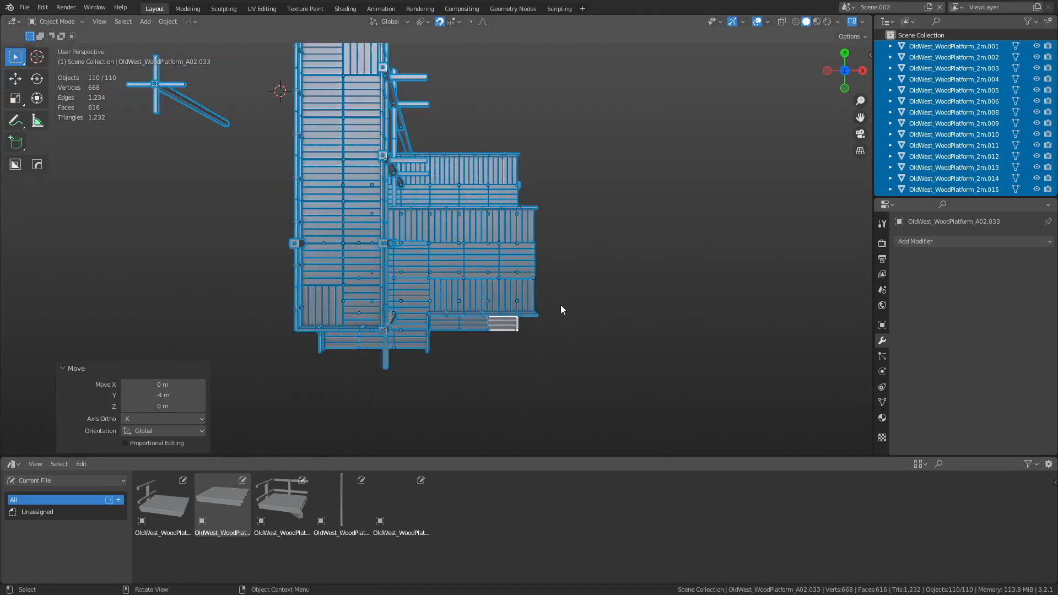
Step: Delete the six deck and railing pieces forming the middle deck's two outermost columns at the +X end
{"action": "left_click", "coordinate": [576, 310]}
{"action": "middle_click_drag", "start_coordinate": [589, 320], "coordinate": [572, 299]}
{"action": "middle_click_drag", "start_coordinate": [403, 281], "coordinate": [488, 339], "text": "alt"}
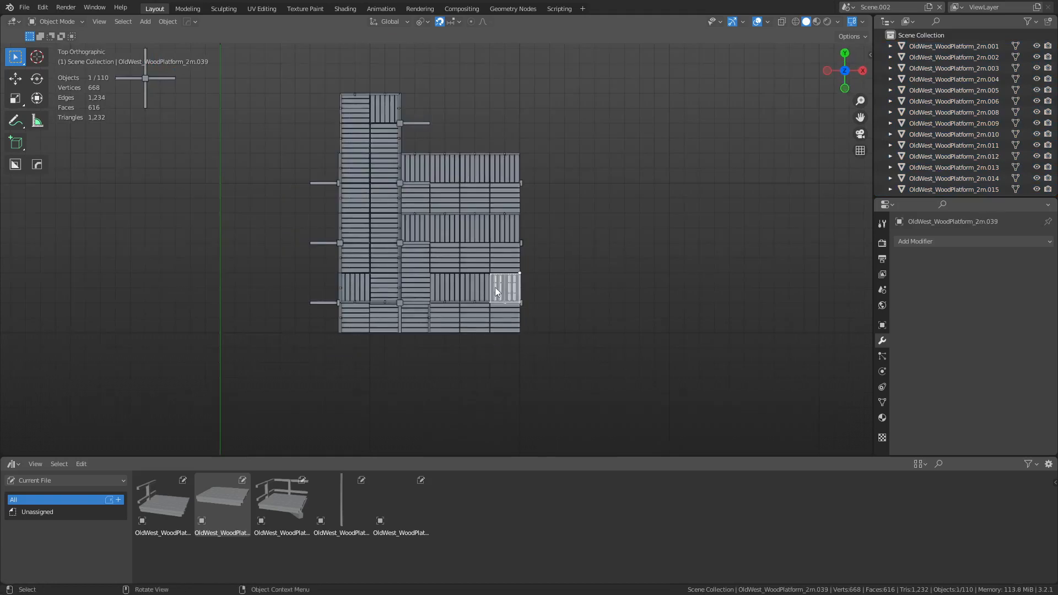
{"action": "middle_click_drag", "start_coordinate": [489, 295], "coordinate": [518, 189]}
{"action": "left_click_drag", "start_coordinate": [536, 210], "coordinate": [469, 141]}
{"action": "key", "text": "x"}
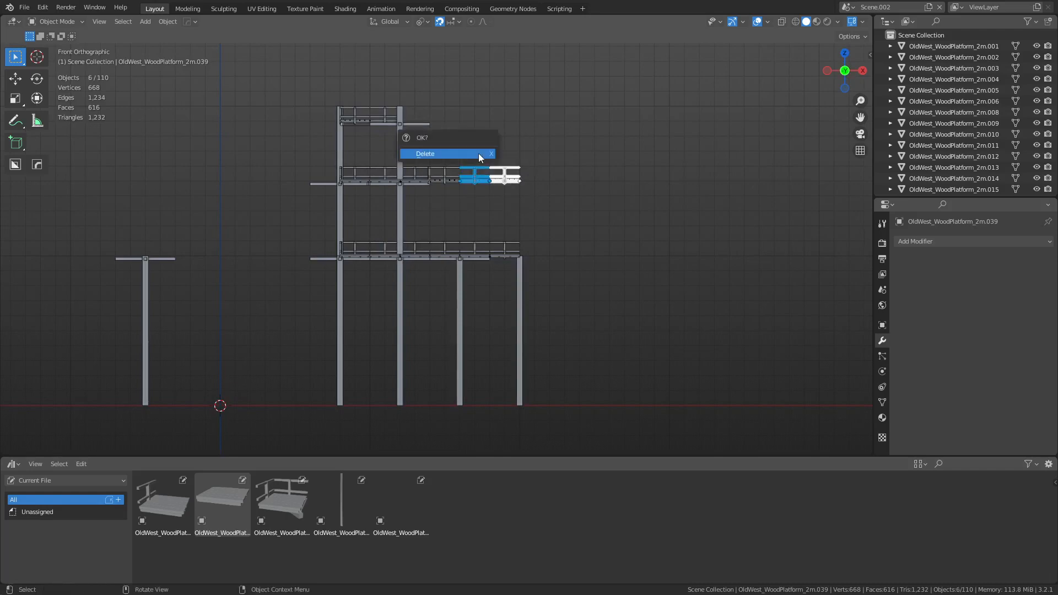
{"action": "left_click", "coordinate": [479, 154]}
{"action": "middle_click_drag", "start_coordinate": [479, 158], "coordinate": [523, 182]}
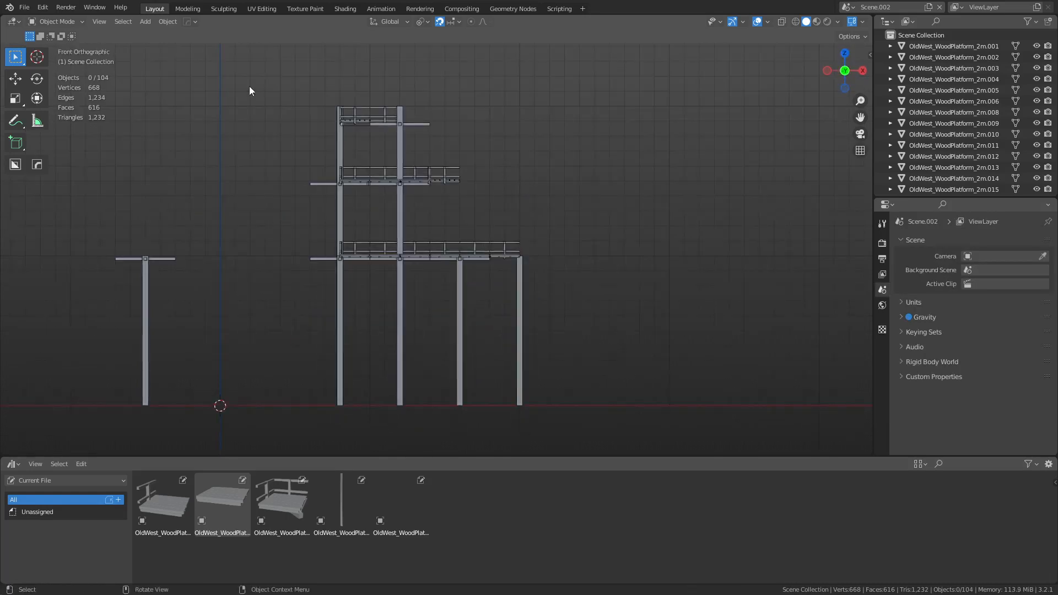
Step: Select both upper levels with their pillars, railings and supports, make a middle deck piece active, and move them 4 m along X
{"action": "left_click_drag", "start_coordinate": [249, 91], "coordinate": [514, 227]}
{"action": "key", "text": "g"}
{"action": "key", "text": "x"}
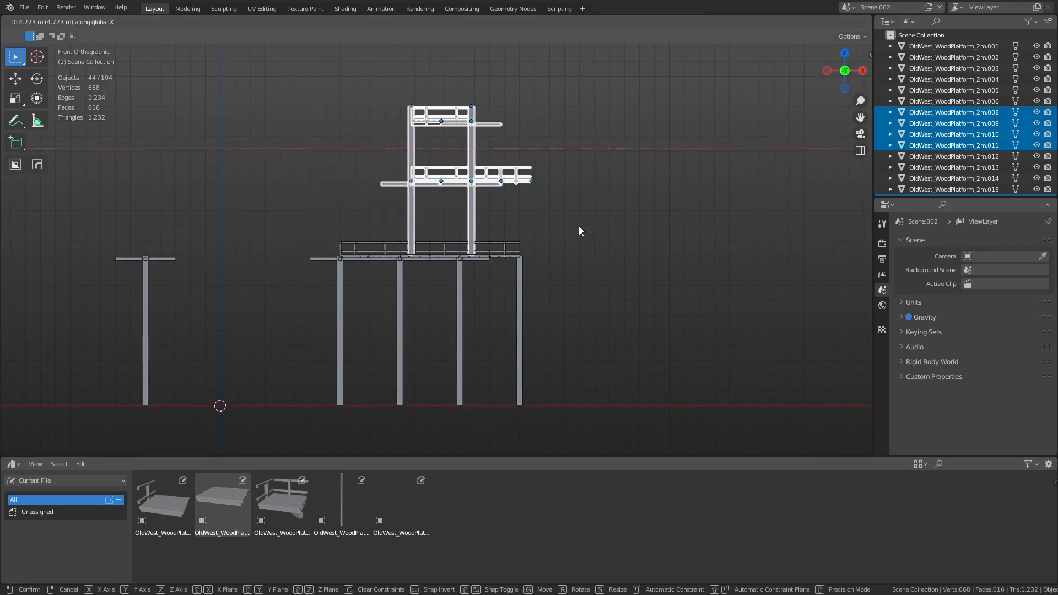
{"action": "right_click", "coordinate": [579, 226]}
{"action": "left_click", "coordinate": [449, 181], "text": "shift"}
{"action": "key", "text": "g"}
{"action": "key", "text": "x"}
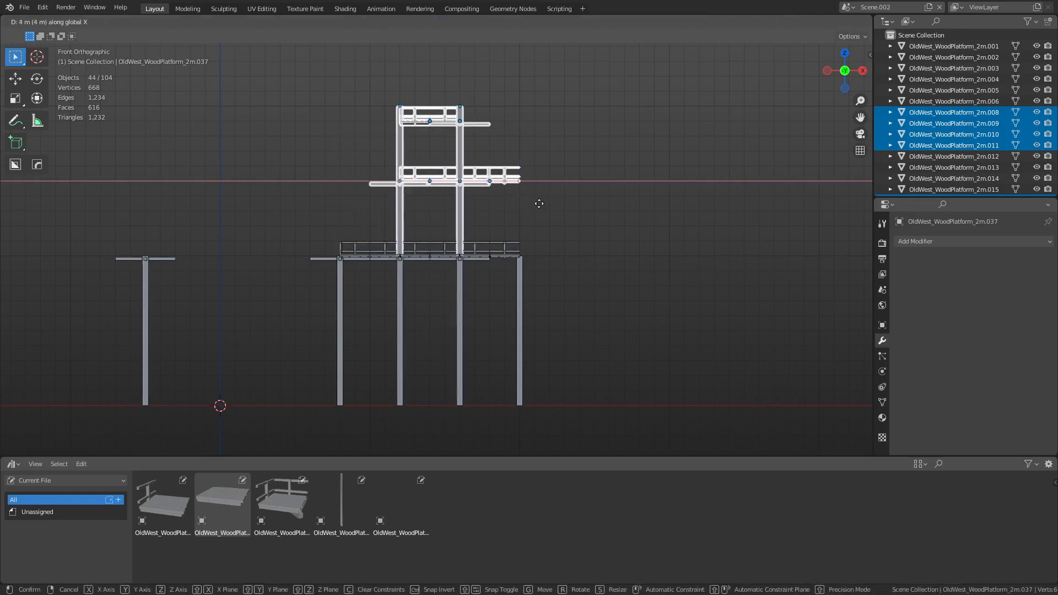
{"action": "left_click", "coordinate": [539, 203]}
{"action": "left_click", "coordinate": [567, 226]}
Step: Duplicate the lower 10 m pillar below the upper decks' -X, -Y corner and raise the copy 10 m along Z
{"action": "key", "text": "KP_7"}
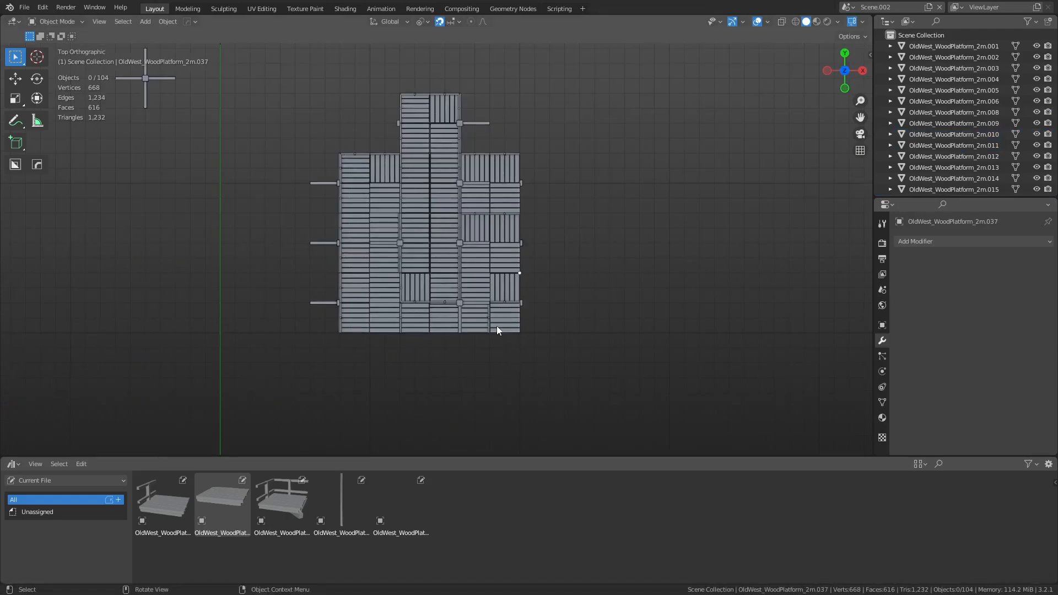
{"action": "middle_click_drag", "start_coordinate": [494, 316], "coordinate": [483, 237]}
{"action": "left_click", "coordinate": [406, 320]}
{"action": "key", "text": "shift+d"}
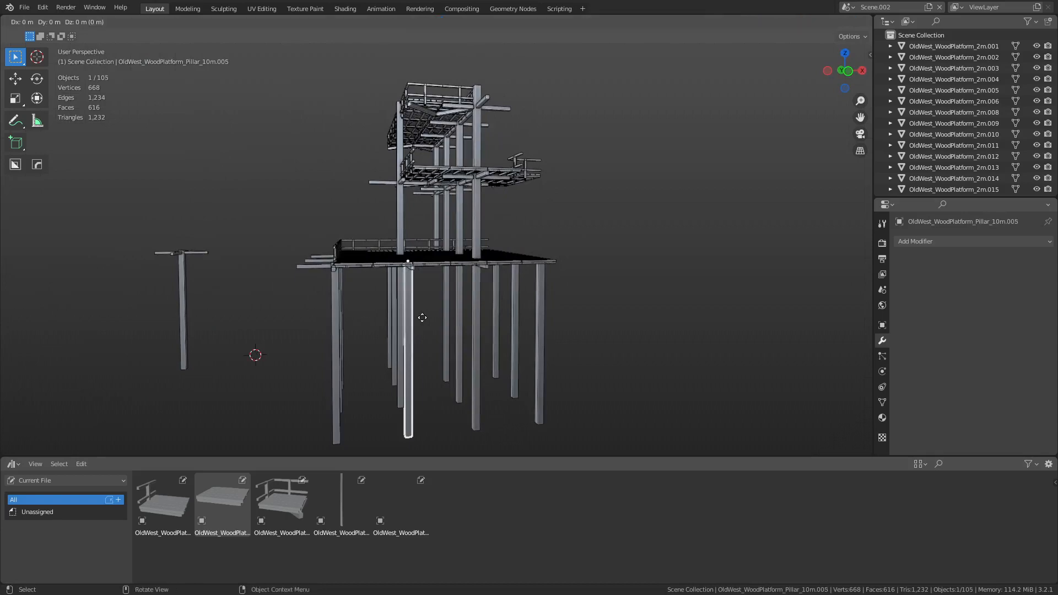
{"action": "key", "text": "z"}
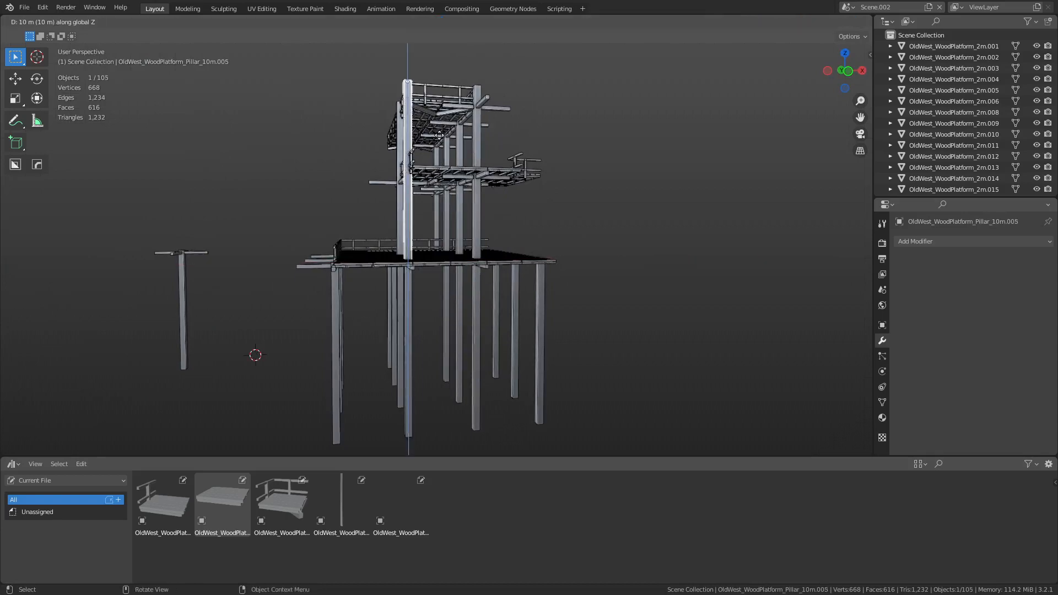
{"action": "left_click", "coordinate": [439, 135]}
{"action": "left_click", "coordinate": [559, 157]}
Step: Make a linked duplicate of the middle level's outer cross support and move it 4 m along Z to the top level
{"action": "middle_click_drag", "start_coordinate": [560, 166], "coordinate": [538, 239]}
{"action": "left_click", "coordinate": [503, 197]}
{"action": "key", "text": "alt+d"}
{"action": "key", "text": "z"}
{"action": "key", "text": "4"}
{"action": "key", "text": "Return"}
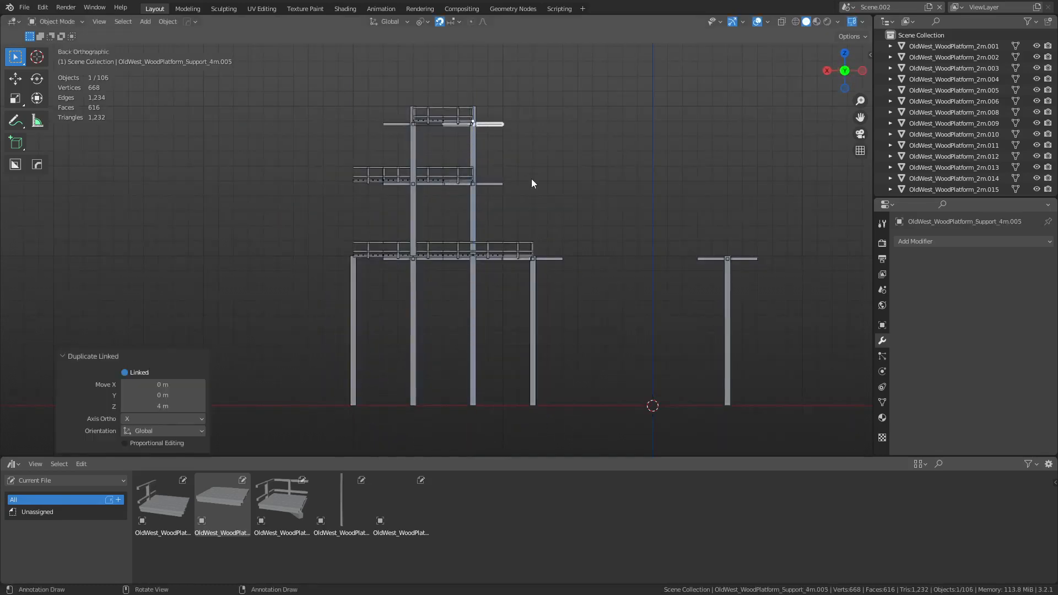
{"action": "middle_click_drag", "start_coordinate": [531, 180], "coordinate": [529, 267]}
Step: Make a linked duplicate of the top-level cross support on the inner pillar and move it -4 m along Y to the corner pillar
{"action": "key", "text": "alt+d"}
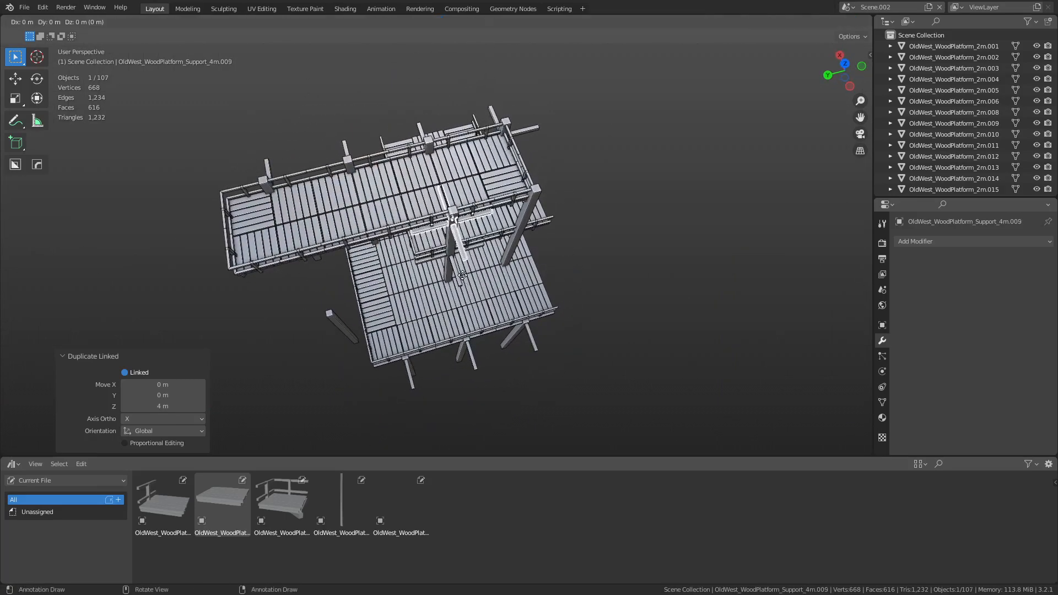
{"action": "type", "text": "xy-4"}
{"action": "key", "text": "Return"}
{"action": "left_click", "coordinate": [624, 318]}
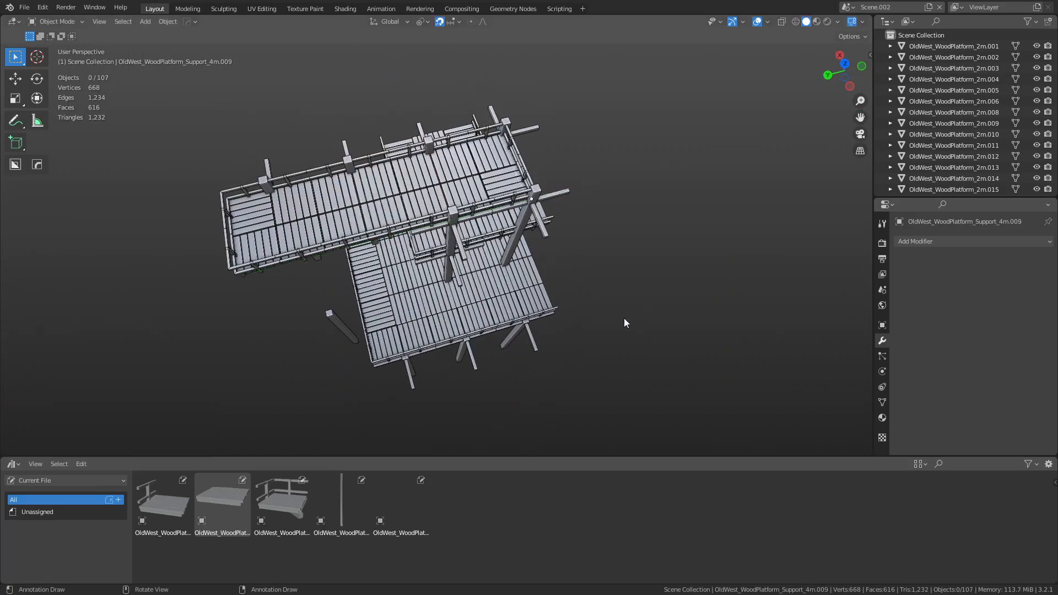
{"action": "middle_click_drag", "start_coordinate": [623, 318], "coordinate": [539, 243]}
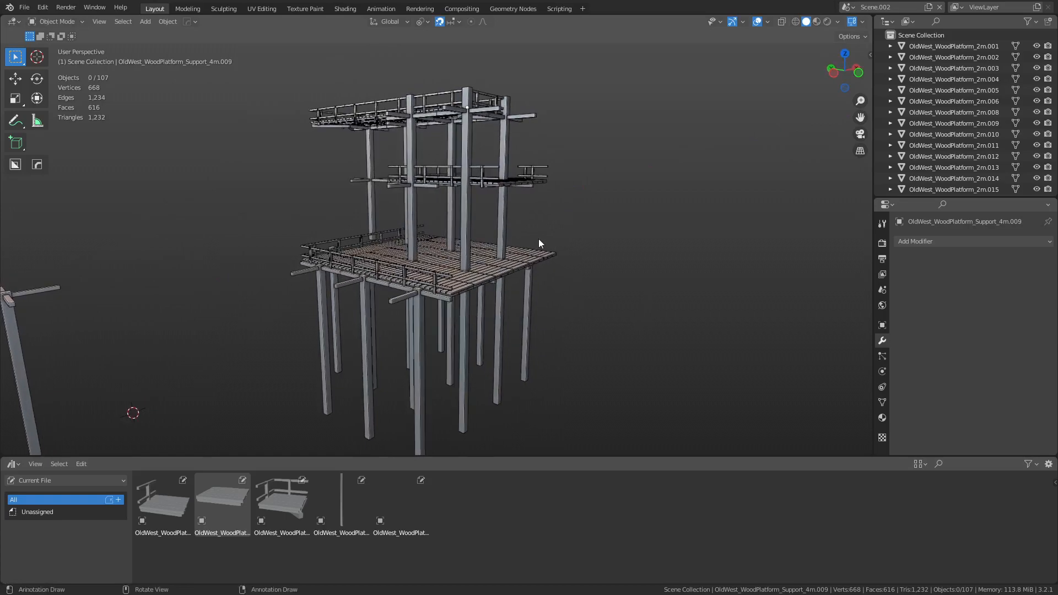
Step: Make a linked duplicate of the corner pillar's top-level cross support and move it -4 m along Z to the middle level
{"action": "key", "text": "alt+d"}
{"action": "type", "text": "z"}
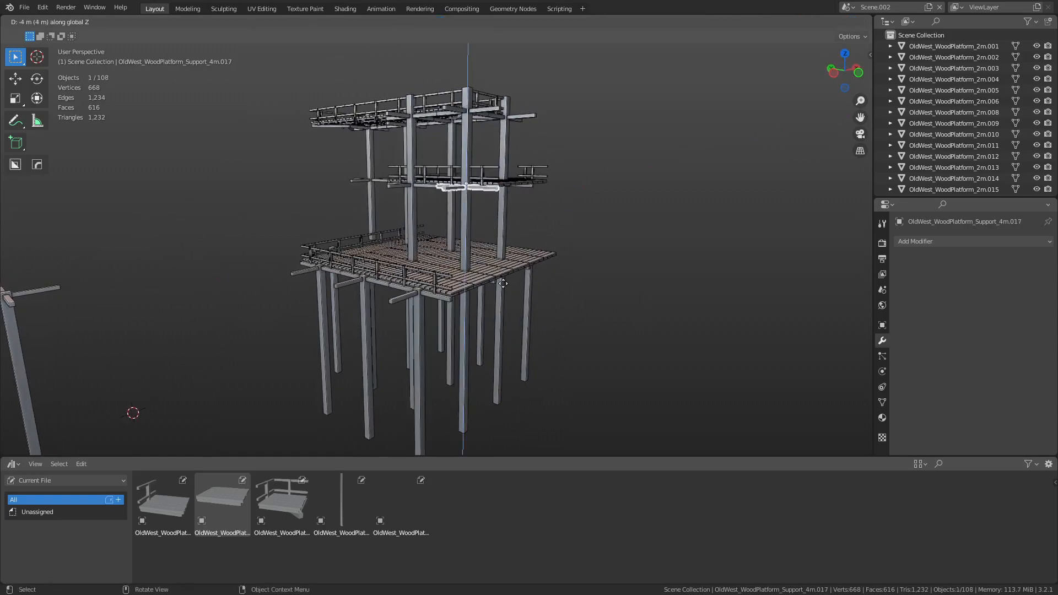
{"action": "type", "text": "-4"}
{"action": "key", "text": "Return"}
Step: Make a linked duplicate of the middle-level cross support 4 m along X, and delete one unneeded piece
{"action": "middle_click_drag", "start_coordinate": [547, 282], "coordinate": [465, 314]}
{"action": "key", "text": "alt+d"}
{"action": "key", "text": "x"}
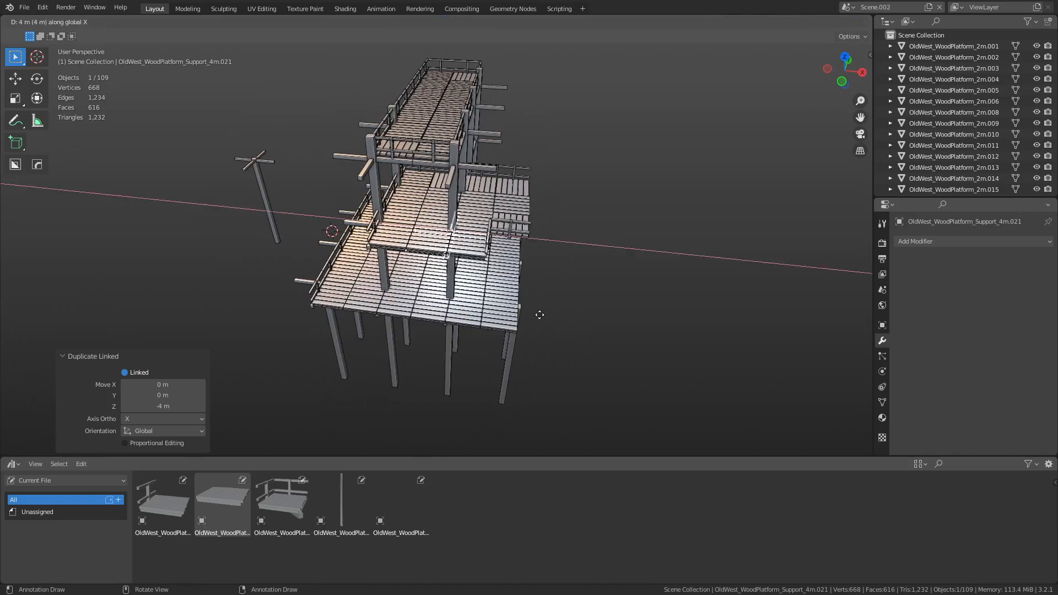
{"action": "left_click", "coordinate": [576, 318]}
{"action": "middle_click_drag", "start_coordinate": [575, 318], "coordinate": [498, 310]}
{"action": "key", "text": "x"}
{"action": "left_click", "coordinate": [570, 256]}
Step: Make a linked duplicate of the lower deck's outer-edge pillar and move it 10 m along Z above the deck
{"action": "left_click", "coordinate": [498, 310]}
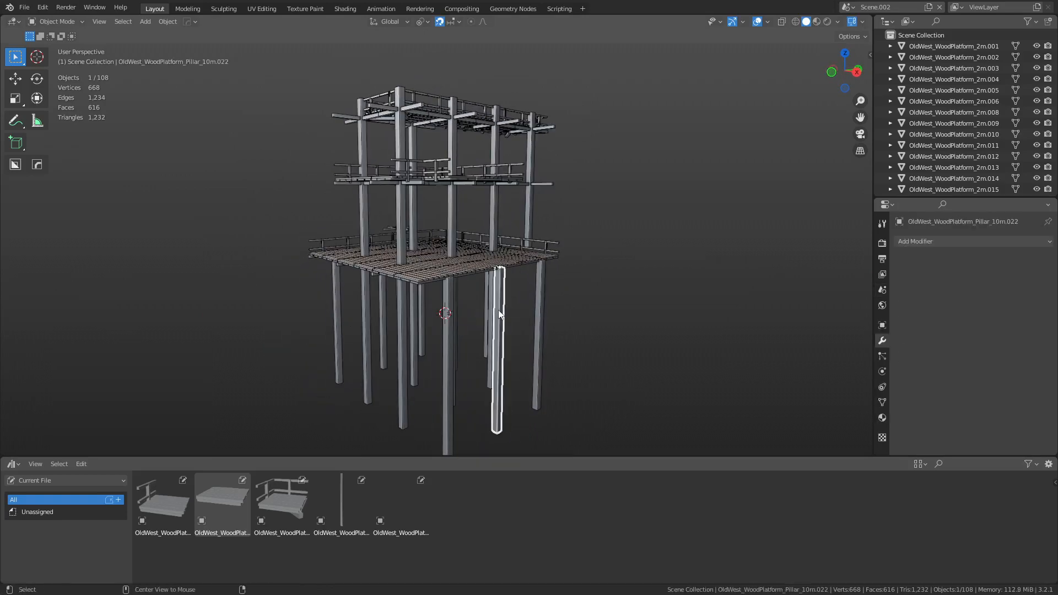
{"action": "key", "text": "alt+d"}
{"action": "key", "text": "z"}
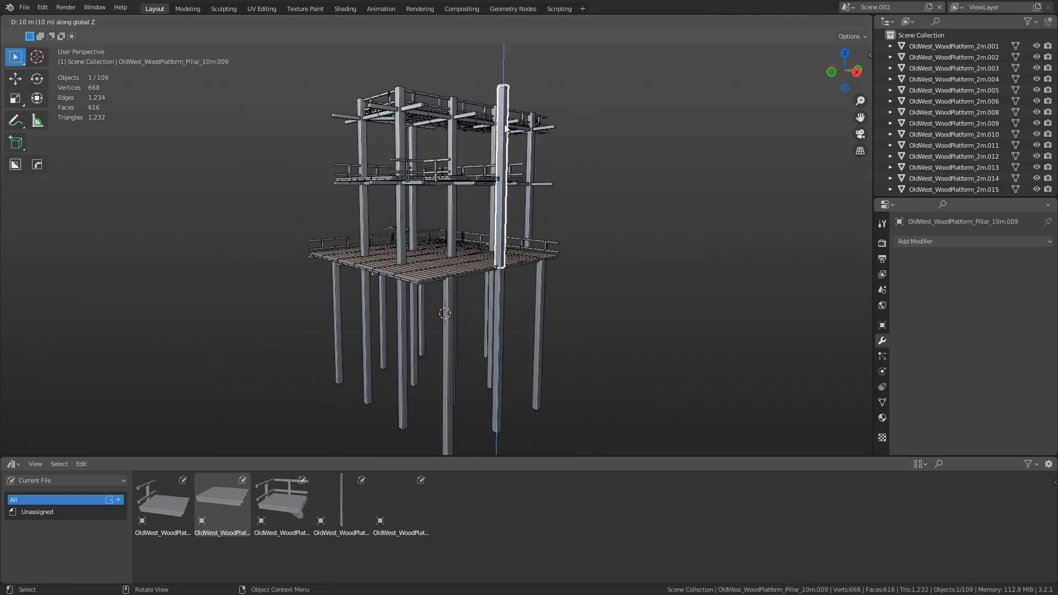
{"action": "left_click", "coordinate": [505, 128]}
{"action": "middle_click_drag", "start_coordinate": [505, 129], "coordinate": [491, 199]}
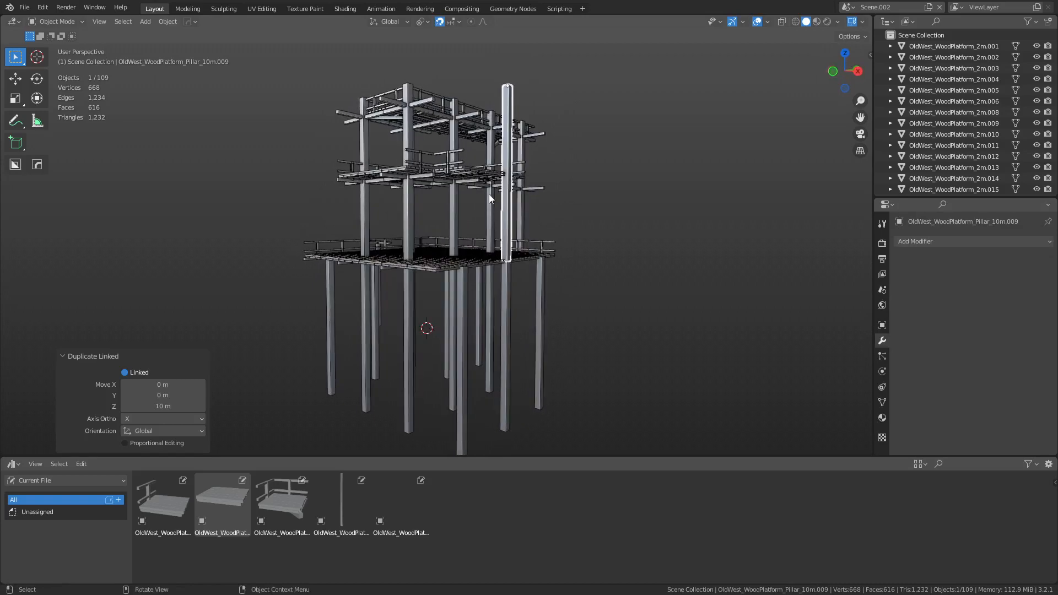
Step: Make a linked duplicate of the middle level's inner cross support and move it 4 m along X to the new upper pillar
{"action": "left_click", "coordinate": [472, 180]}
{"action": "key", "text": "KP_1"}
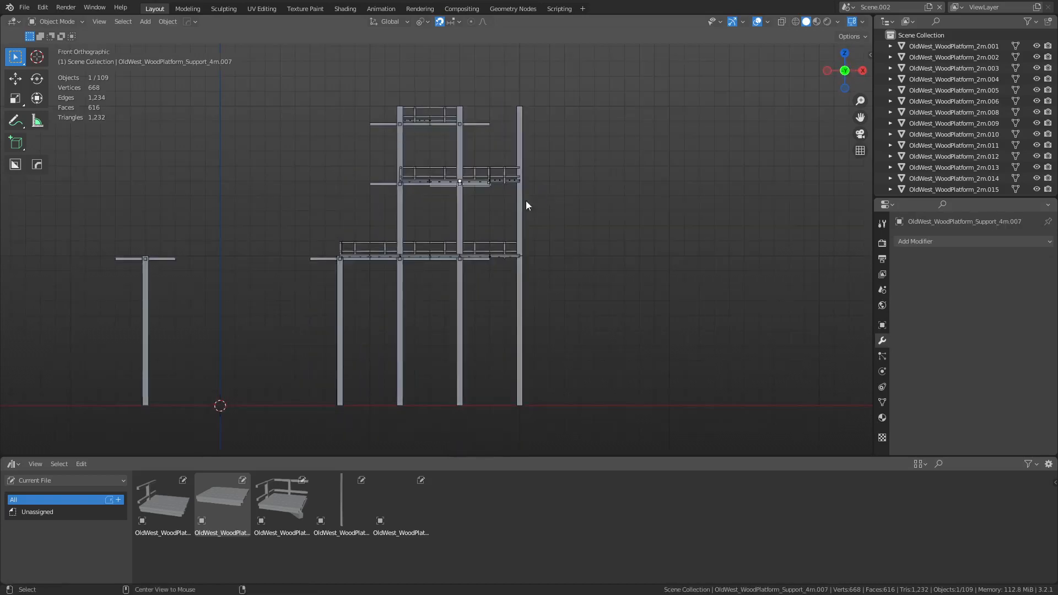
{"action": "key", "text": "alt+d"}
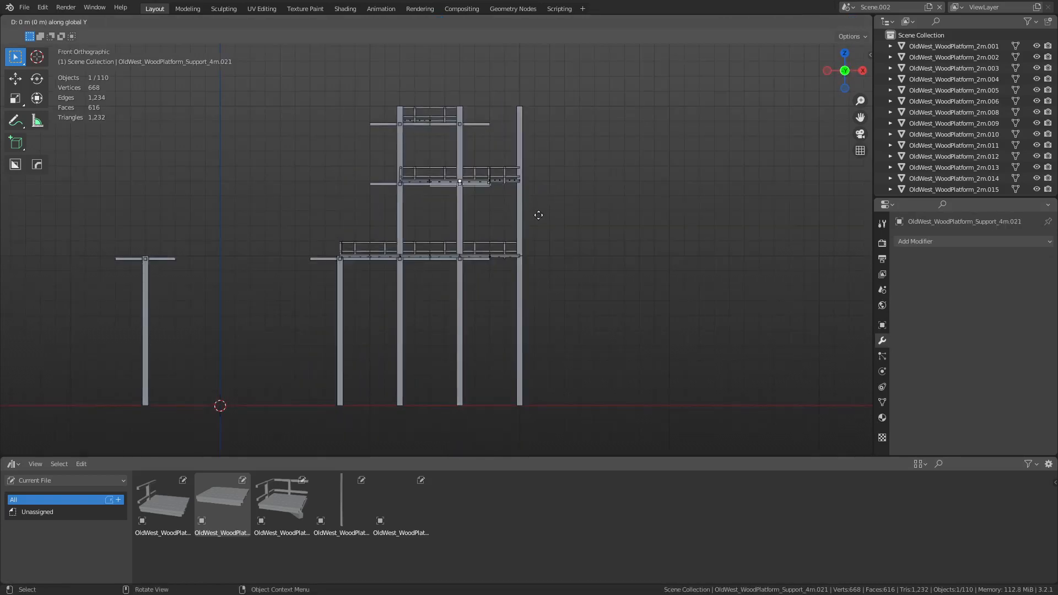
{"action": "key", "text": "x"}
{"action": "left_click", "coordinate": [565, 215]}
{"action": "key", "text": "ctrl+Tab"}
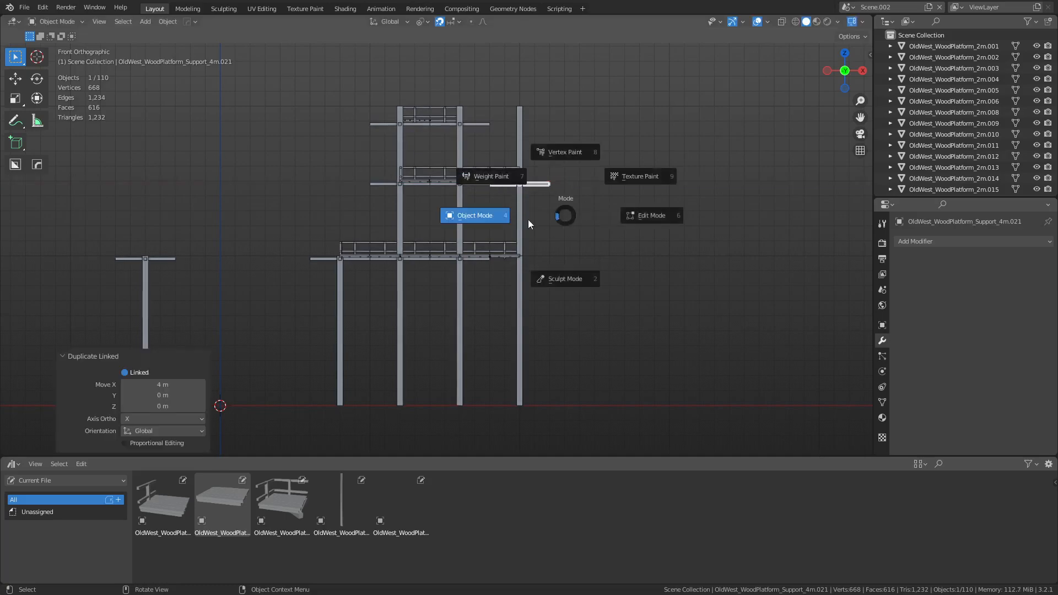
{"action": "left_click", "coordinate": [577, 211]}
{"action": "middle_click_drag", "start_coordinate": [520, 202], "coordinate": [548, 189]}
{"action": "scroll", "coordinate": [475, 262], "scroll_direction": "up", "scroll_amount": 3}
{"action": "key", "text": "ctrl+Tab"}
{"action": "scroll", "coordinate": [487, 276], "scroll_direction": "down", "scroll_amount": 3}
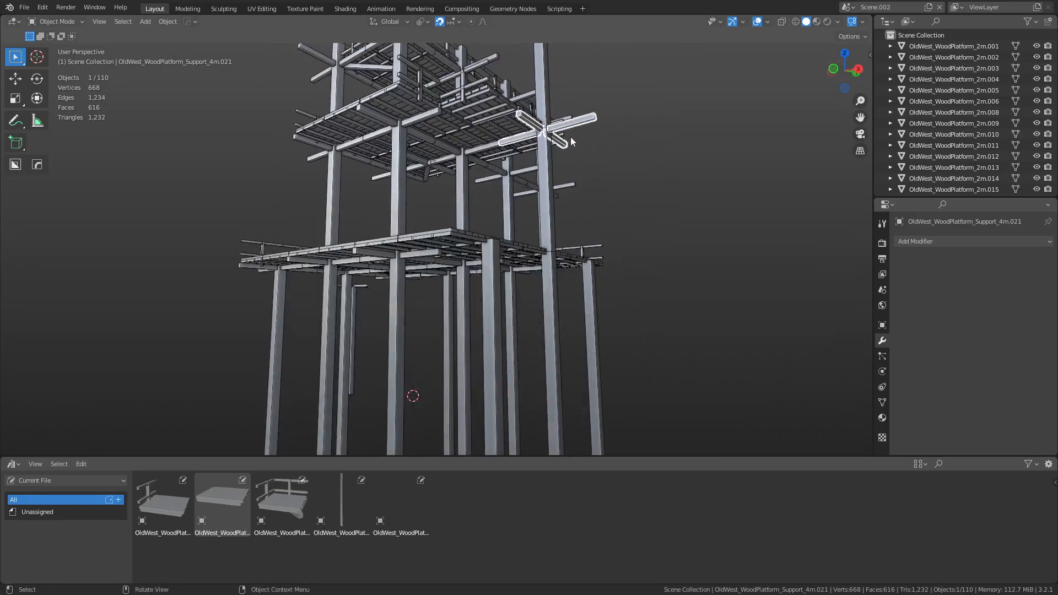
Step: Try to shift a middle-level cross support 1 m along X and -1 m along Z
{"action": "middle_click_drag", "start_coordinate": [563, 144], "coordinate": [549, 151]}
{"action": "key", "text": "g"}
{"action": "left_click", "coordinate": [477, 164]}
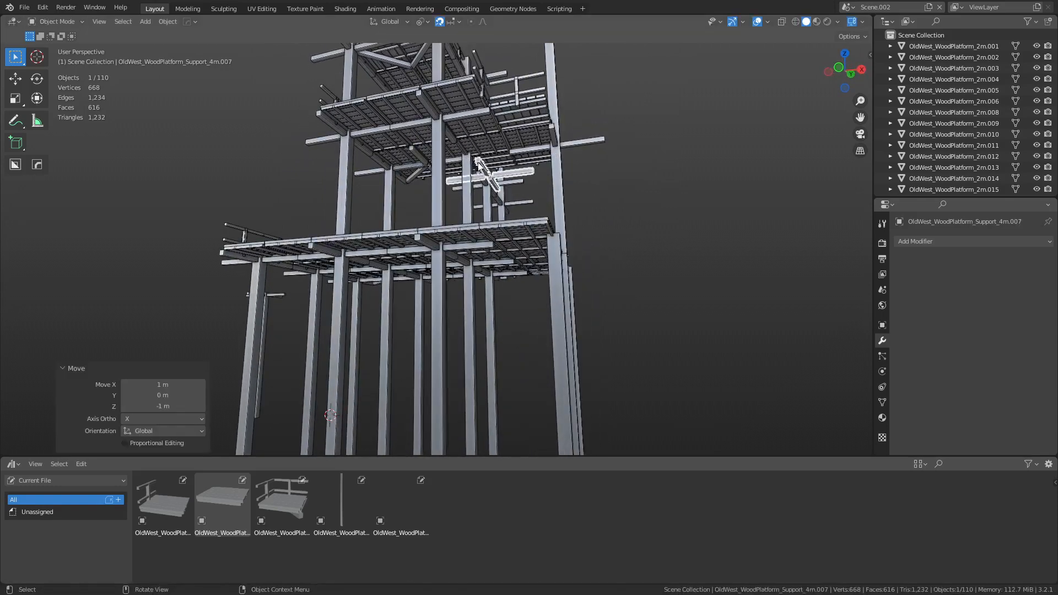
{"action": "middle_click_drag", "start_coordinate": [466, 178], "coordinate": [430, 163]}
{"action": "key", "text": "ctrl+z"}
Step: Delete the extra cross support sitting between the pillars beneath the middle level
{"action": "left_click", "coordinate": [430, 163]}
{"action": "key", "text": "g"}
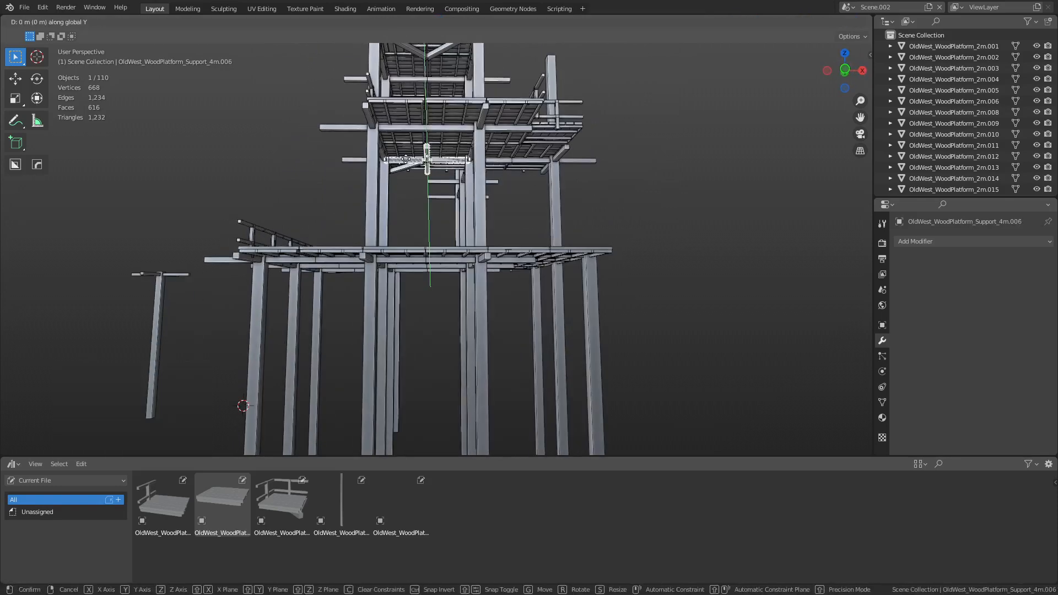
{"action": "key", "text": "x"}
{"action": "left_click", "coordinate": [401, 188]}
{"action": "key", "text": "x"}
{"action": "left_click", "coordinate": [402, 187]}
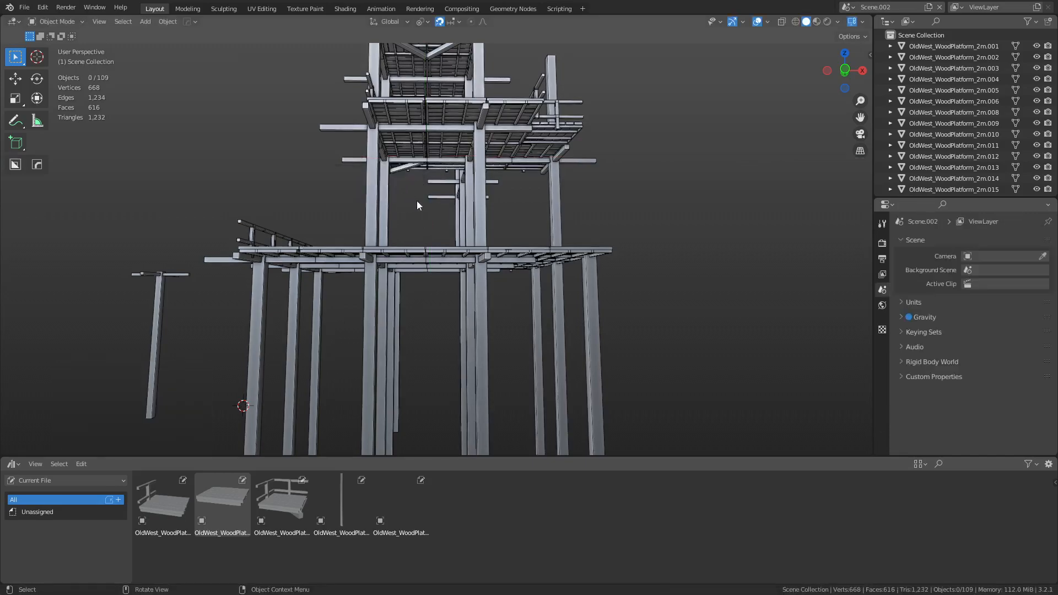
Step: Make linked duplicates of three cross supports beneath the lower deck and move them 4 m along X to the outer pillar row
{"action": "middle_click_drag", "start_coordinate": [417, 201], "coordinate": [326, 234]}
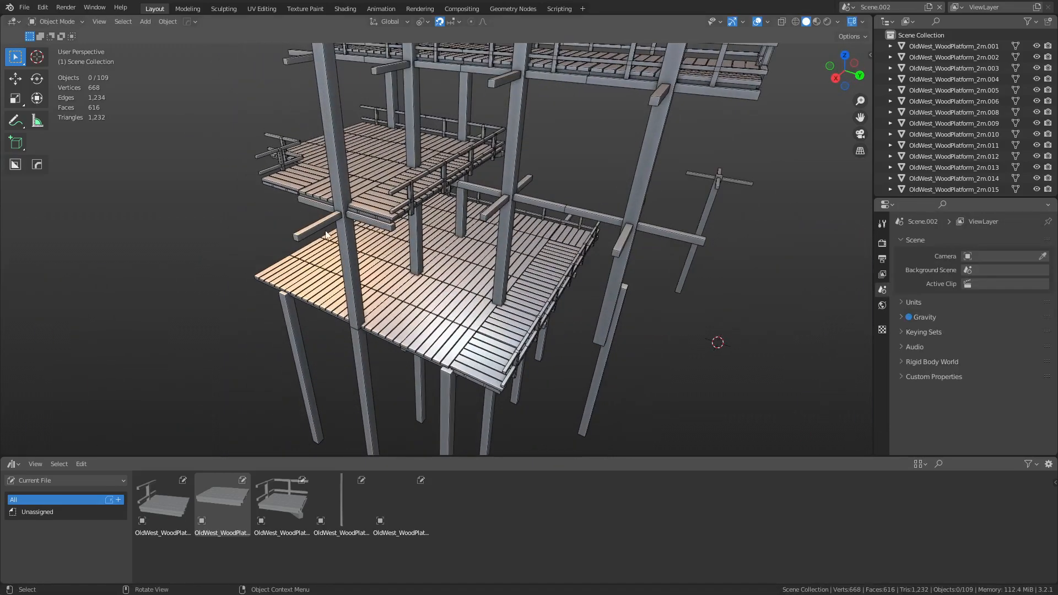
{"action": "middle_click_drag", "start_coordinate": [423, 232], "coordinate": [494, 292]}
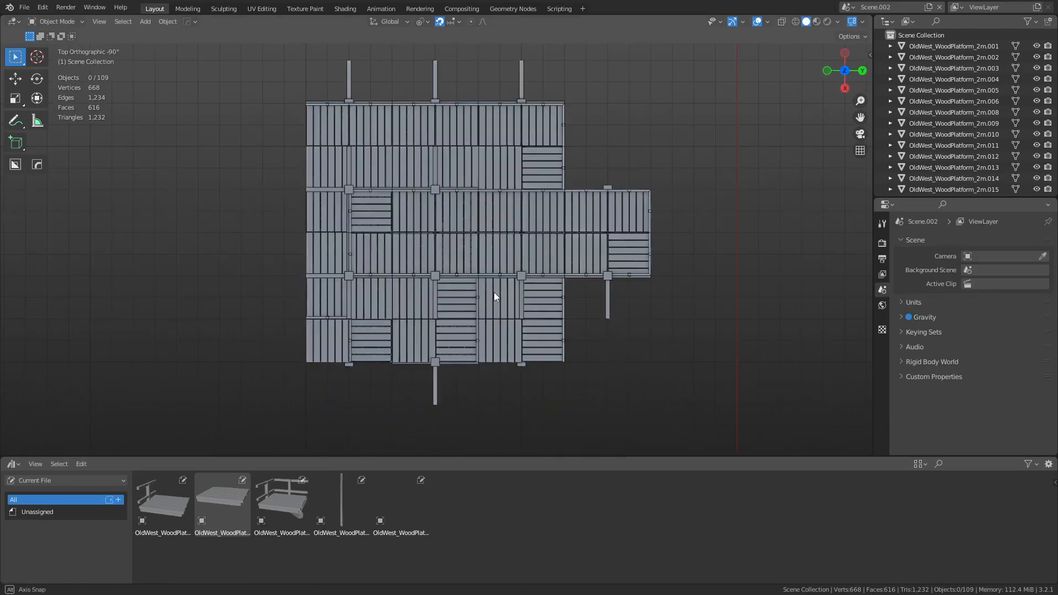
{"action": "middle_click_drag", "start_coordinate": [432, 330], "coordinate": [524, 199]}
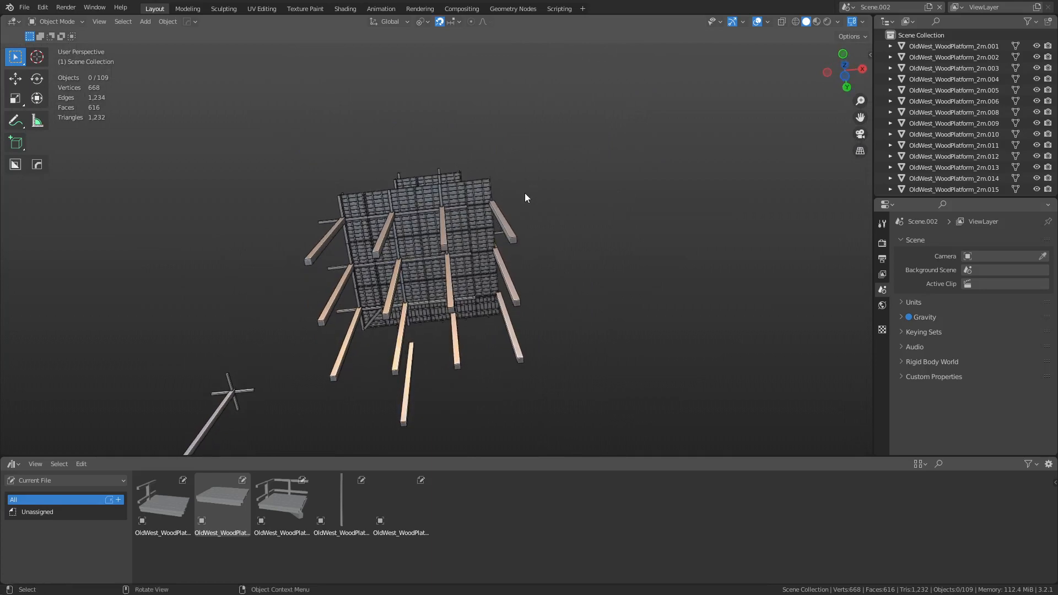
{"action": "left_click", "coordinate": [465, 253]}
{"action": "left_click", "coordinate": [467, 296], "text": "shift"}
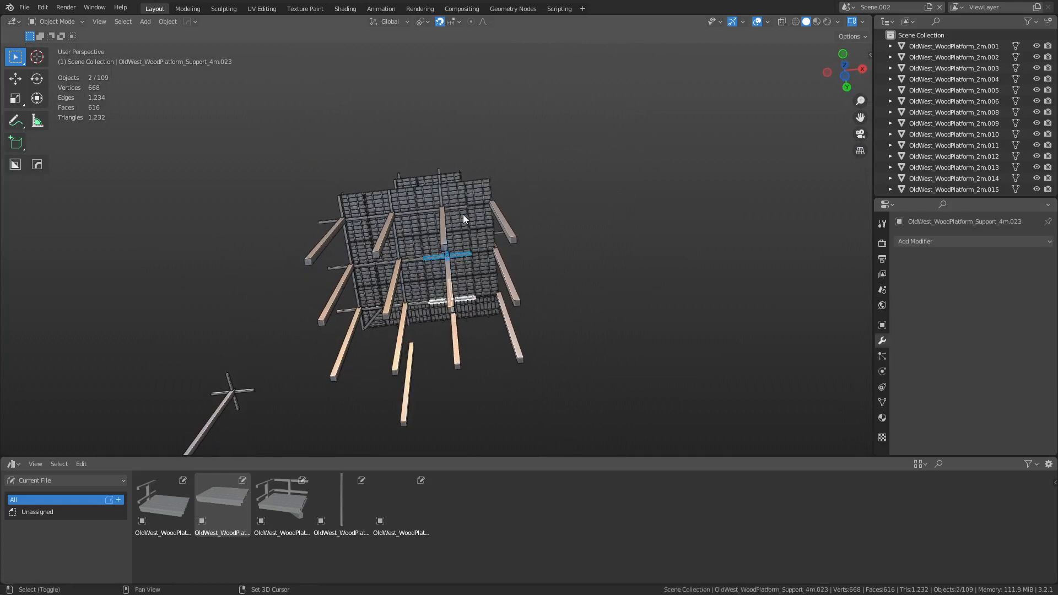
{"action": "left_click", "coordinate": [446, 242], "text": "shift"}
{"action": "key", "text": "shift+d"}
{"action": "key", "text": "x"}
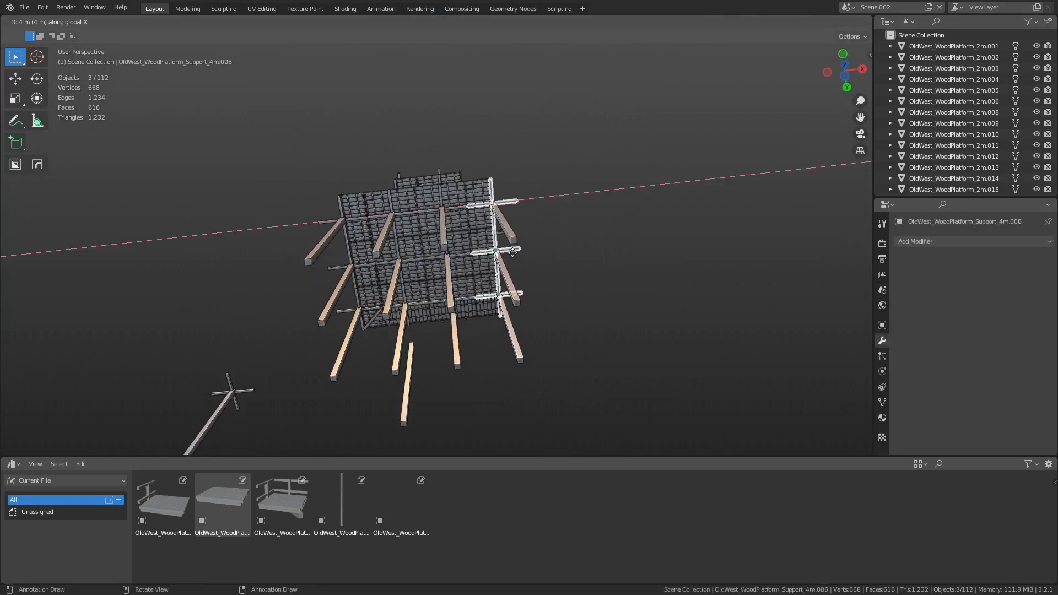
{"action": "left_click", "coordinate": [515, 252]}
{"action": "middle_click_drag", "start_coordinate": [536, 227], "coordinate": [508, 288]}
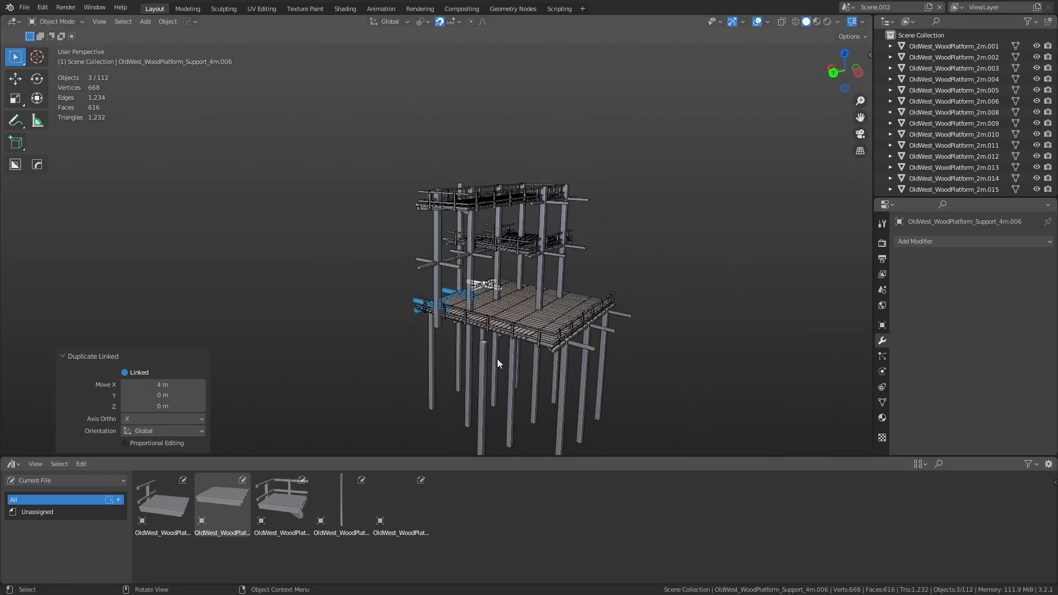
Step: Delete the misaligned lower pillar together with the standalone pillar and its cross support beside the structure
{"action": "scroll", "coordinate": [516, 422], "scroll_direction": "up", "scroll_amount": 2}
{"action": "left_click", "coordinate": [517, 422]}
{"action": "scroll", "coordinate": [518, 418], "scroll_direction": "down", "scroll_amount": 5}
{"action": "middle_click_drag", "start_coordinate": [508, 431], "coordinate": [496, 348], "text": "shift"}
{"action": "left_click", "coordinate": [491, 350], "text": "shift"}
{"action": "key", "text": "x"}
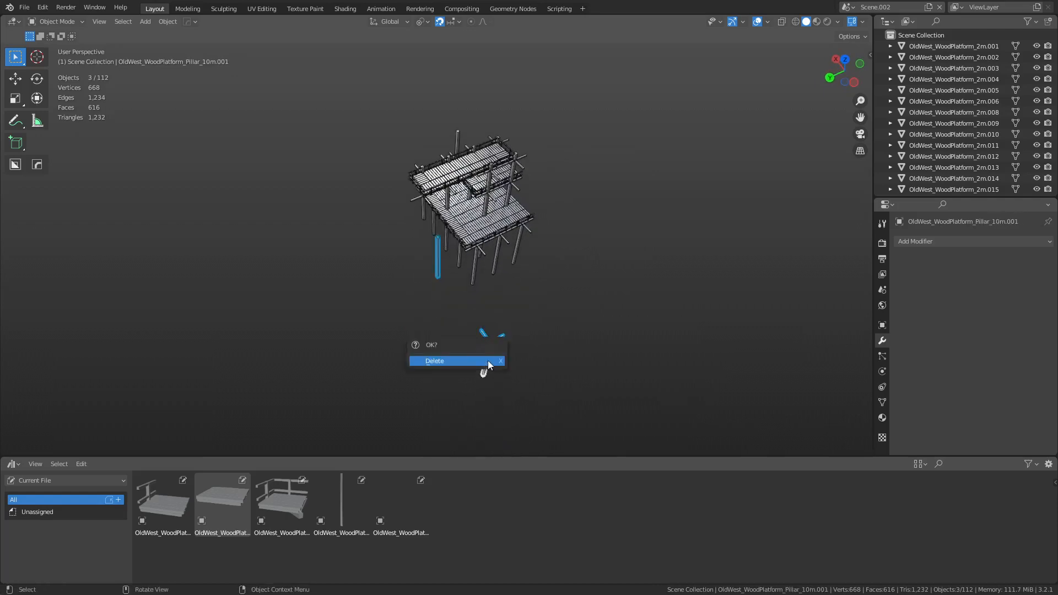
{"action": "left_click", "coordinate": [488, 360]}
Step: Make a linked duplicate of the outermost upper pillar and move it -10 m along Z to the ground
{"action": "key", "text": "ctrl+KP_3"}
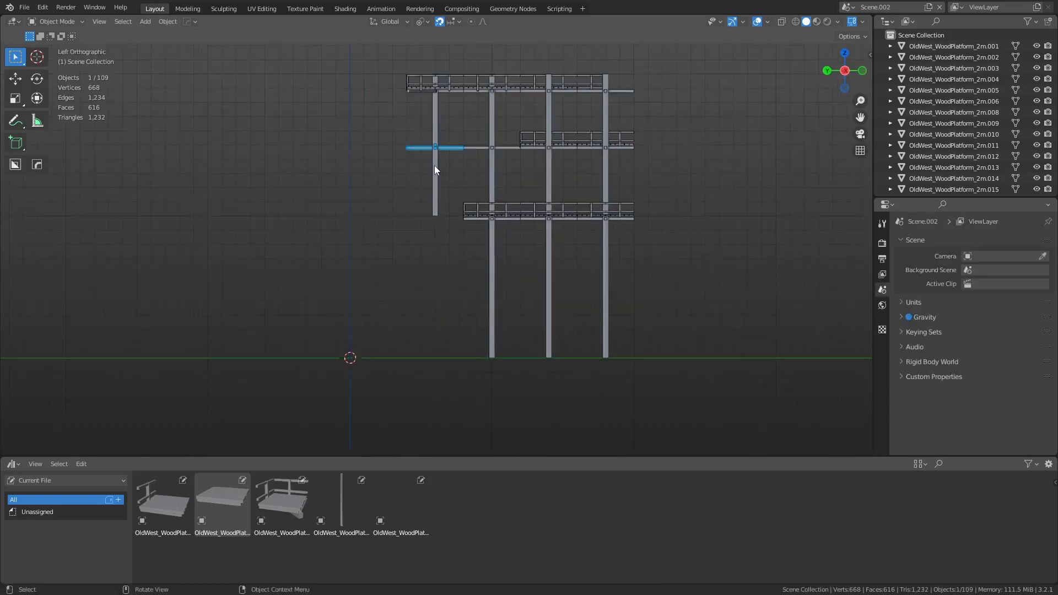
{"action": "left_click", "coordinate": [435, 177]}
{"action": "key", "text": "shift+d"}
{"action": "key", "text": "z"}
{"action": "left_click", "coordinate": [447, 313]}
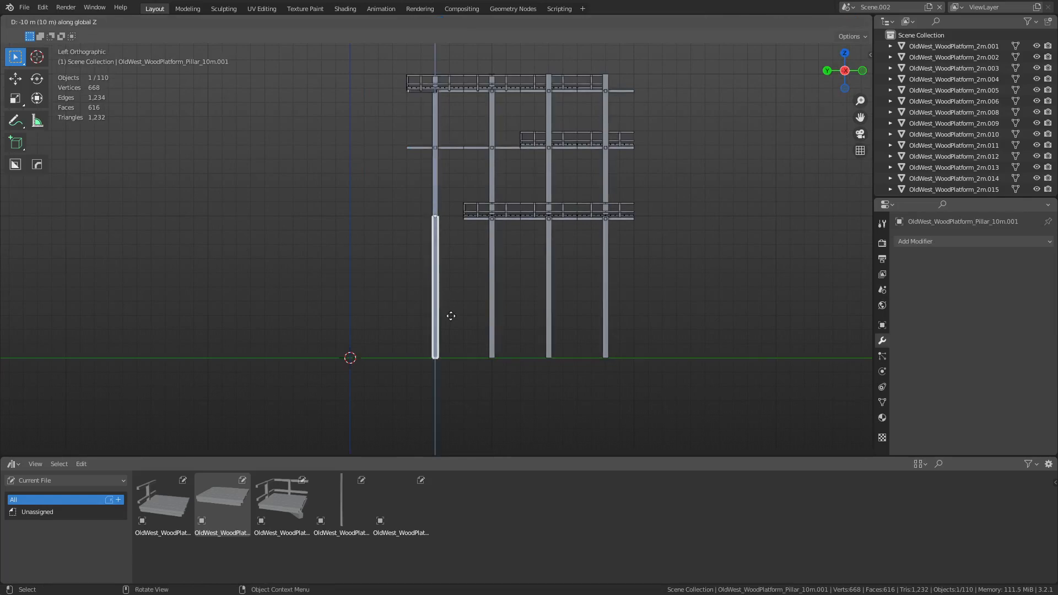
{"action": "middle_click_drag", "start_coordinate": [405, 164], "coordinate": [420, 227]}
Step: Make a linked duplicate of the inner upper pillar and move it 4 m along Y to the neighbouring column
{"action": "left_click", "coordinate": [420, 227]}
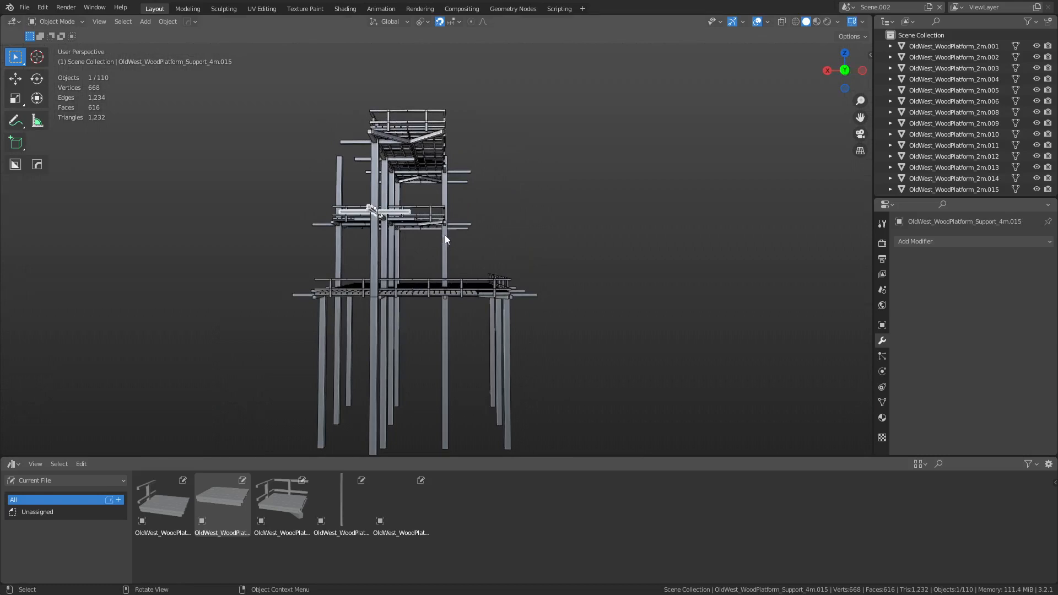
{"action": "middle_click_drag", "start_coordinate": [445, 238], "coordinate": [345, 246], "text": "alt"}
{"action": "left_click", "coordinate": [466, 244]}
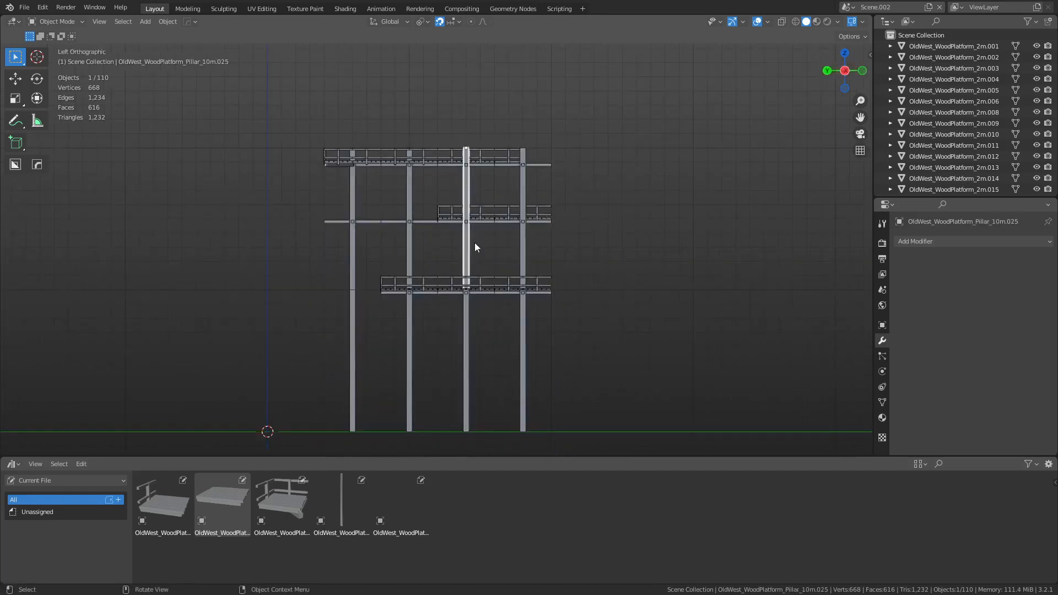
{"action": "key", "text": "shift+d"}
{"action": "key", "text": "y"}
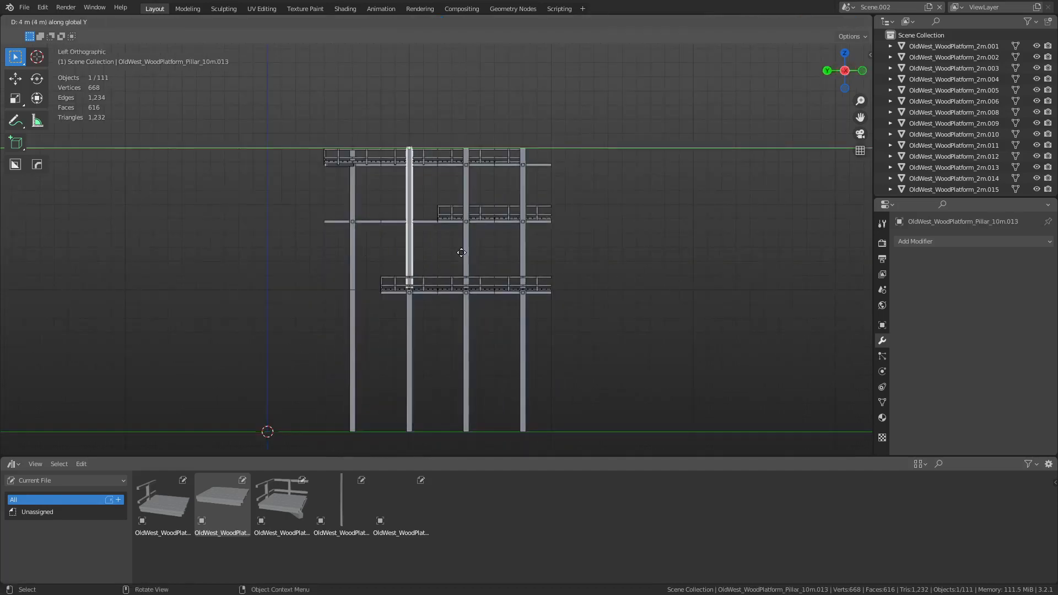
{"action": "left_click", "coordinate": [461, 252]}
{"action": "middle_click_drag", "start_coordinate": [461, 253], "coordinate": [391, 296]}
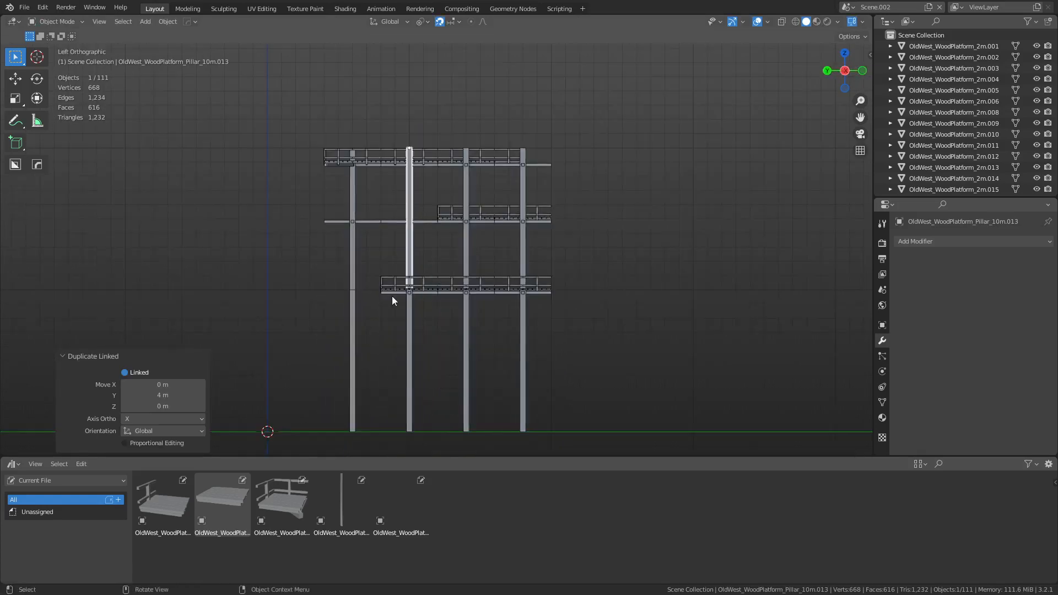
Step: Make another linked duplicate of the new upper pillar and move it along Y to the outermost column
{"action": "key", "text": "alt+d"}
{"action": "key", "text": "y"}
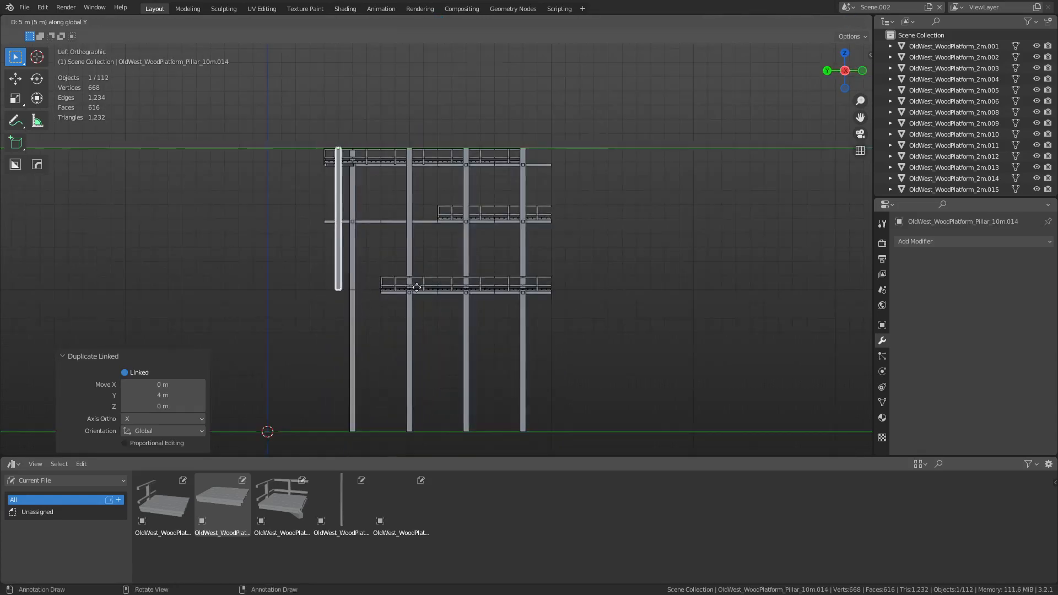
{"action": "left_click", "coordinate": [415, 290]}
Step: Make a linked duplicate of the new outermost upper pillar and move it down along Z to the ground
{"action": "left_click", "coordinate": [359, 265]}
{"action": "left_click", "coordinate": [356, 263]}
{"action": "key", "text": "alt+d"}
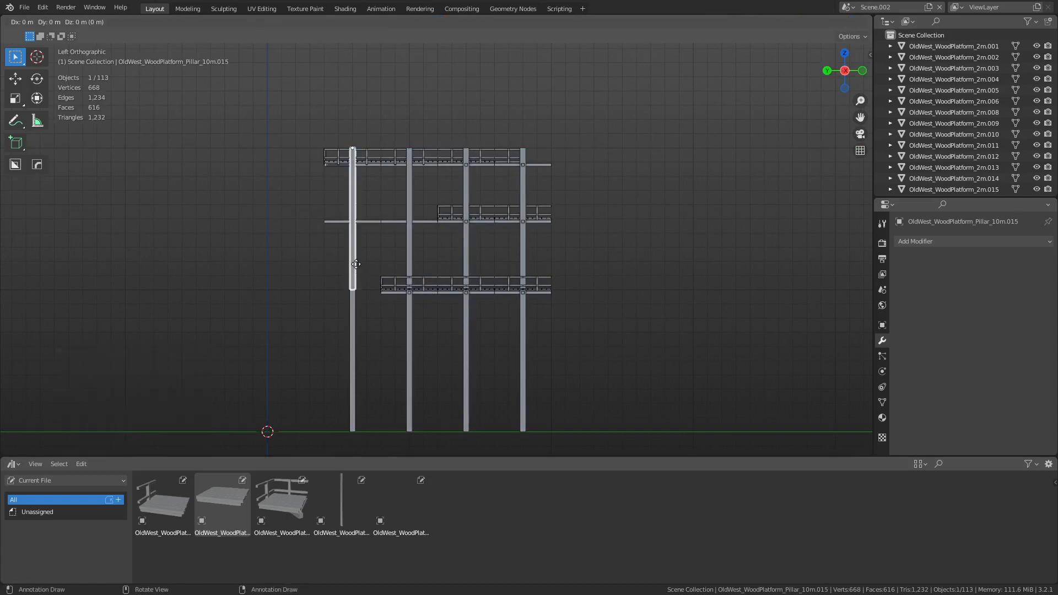
{"action": "key", "text": "z"}
{"action": "left_click", "coordinate": [377, 405]}
{"action": "middle_click_drag", "start_coordinate": [378, 405], "coordinate": [381, 222]}
Step: Make a linked duplicate of the outermost pillar's middle-level cross support and move it -9 m along Z below the lower deck
{"action": "left_click", "coordinate": [368, 224]}
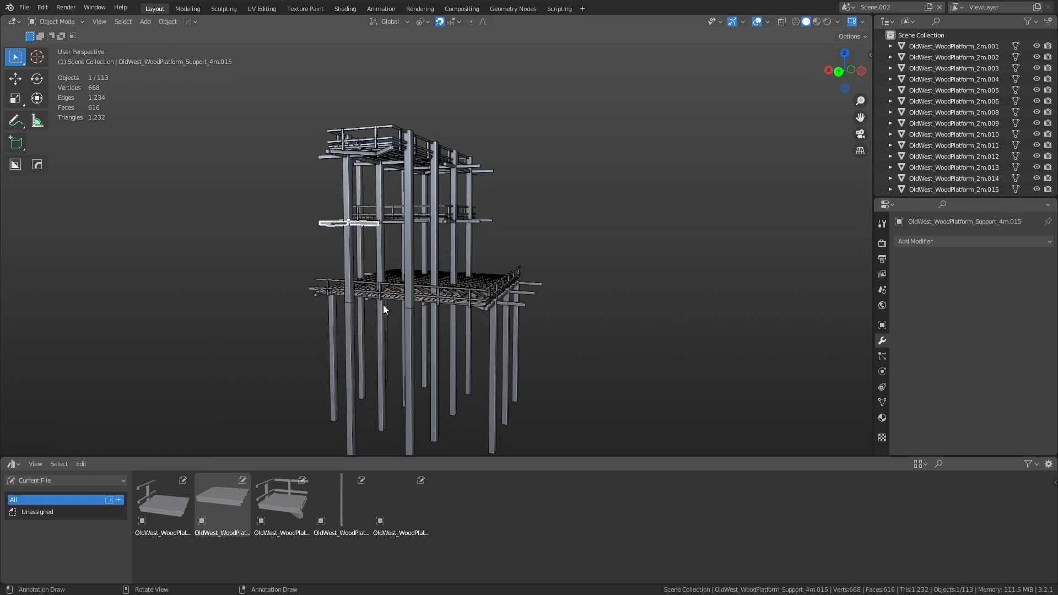
{"action": "middle_click_drag", "start_coordinate": [382, 305], "coordinate": [406, 208]}
{"action": "key", "text": "alt+d"}
{"action": "key", "text": "z"}
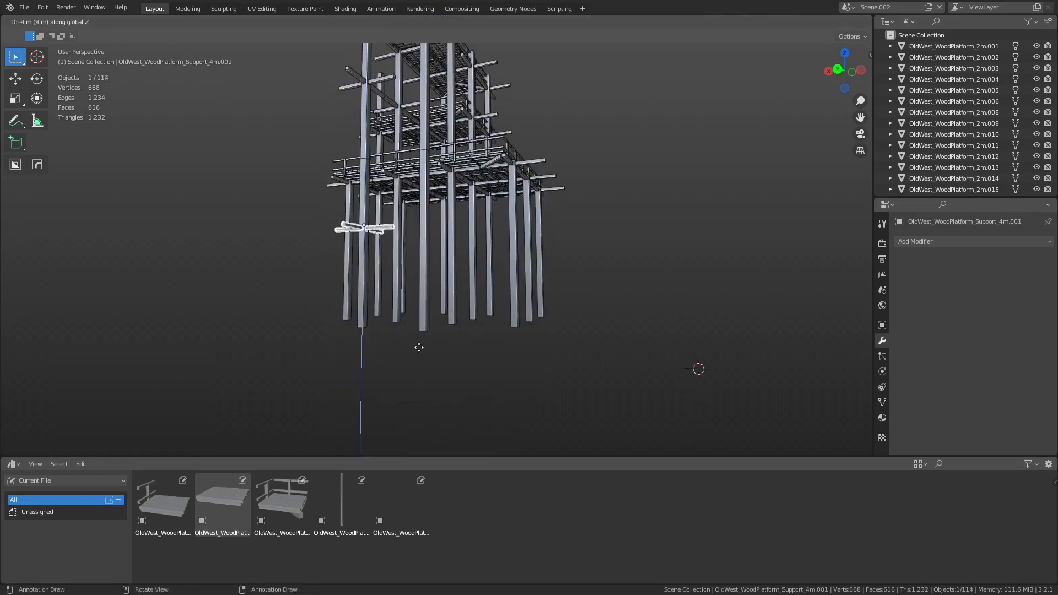
{"action": "left_click", "coordinate": [421, 347]}
Step: Make a linked duplicate of the cross support below the lower deck and move it -8 m along Y to another pillar
{"action": "middle_click_drag", "start_coordinate": [420, 347], "coordinate": [411, 302]}
{"action": "key", "text": "ctrl+KP_3"}
{"action": "key", "text": "alt+d"}
{"action": "key", "text": "x"}
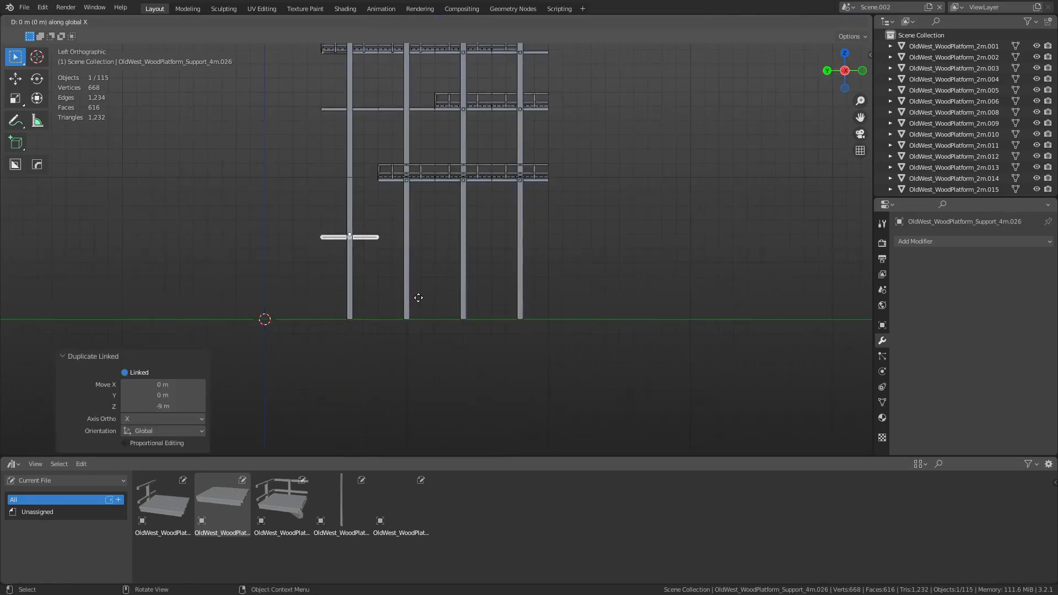
{"action": "left_click", "coordinate": [500, 300]}
{"action": "key", "text": "g"}
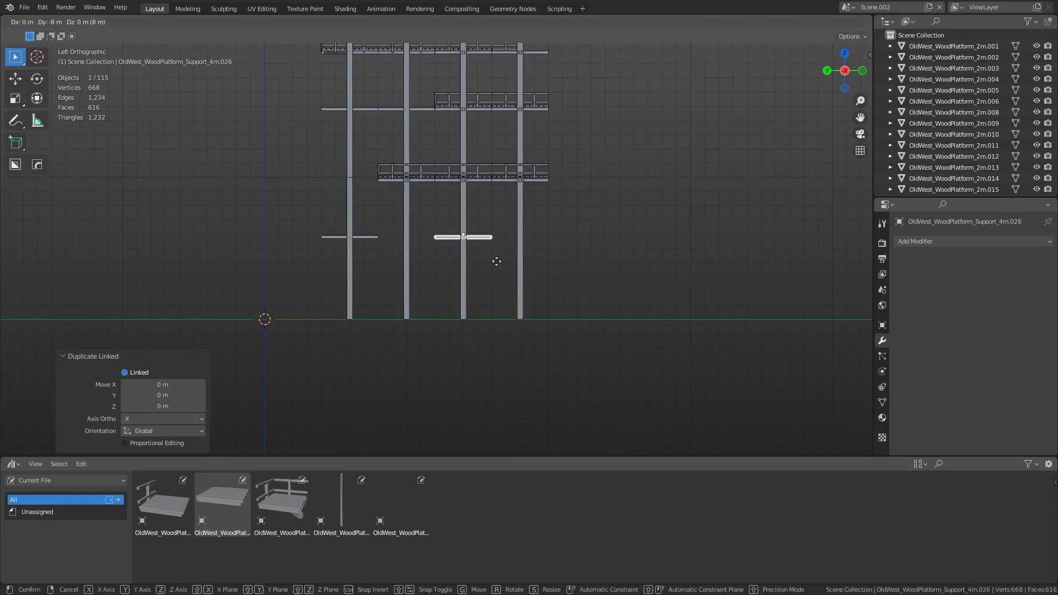
{"action": "left_click", "coordinate": [495, 260]}
{"action": "middle_click_drag", "start_coordinate": [493, 204], "coordinate": [493, 238], "text": "shift"}
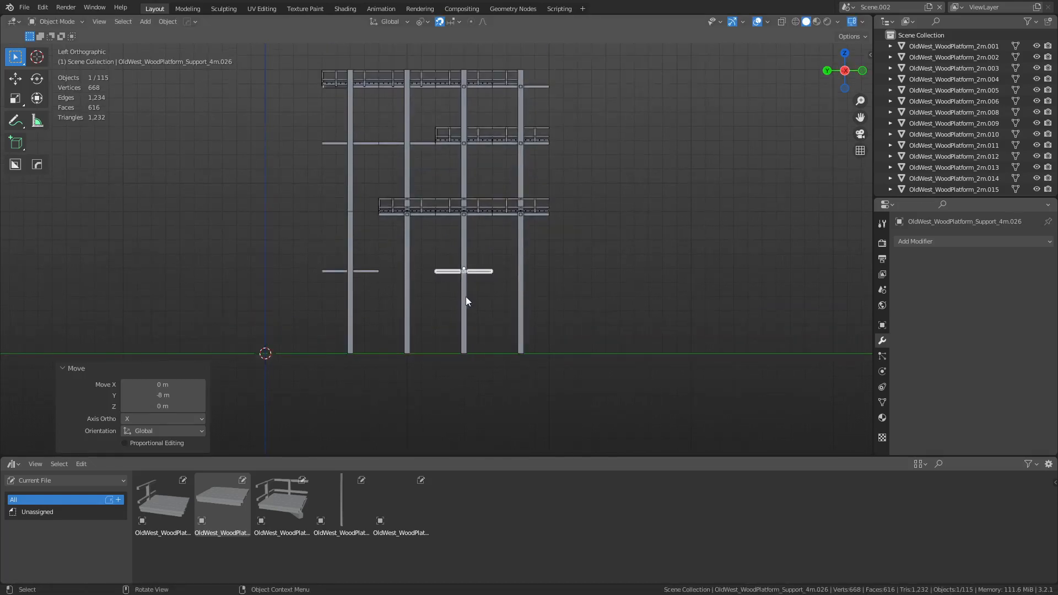
Step: Select all pieces of the structure, with the lower deck's corner tile as the active object
{"action": "left_click", "coordinate": [477, 282]}
{"action": "mouse_move", "coordinate": [480, 277]}
{"action": "middle_mouse_down"}
{"action": "mouse_move", "coordinate": [586, 283]}
{"action": "mouse_move", "coordinate": [584, 312]}
{"action": "mouse_move", "coordinate": [540, 270]}
{"action": "mouse_move", "coordinate": [531, 331]}
{"action": "mouse_move", "coordinate": [556, 334]}
{"action": "mouse_move", "coordinate": [577, 278]}
{"action": "mouse_move", "coordinate": [561, 296]}
{"action": "mouse_move", "coordinate": [564, 227]}
{"action": "mouse_move", "coordinate": [531, 276]}
{"action": "mouse_move", "coordinate": [403, 310]}
{"action": "mouse_move", "coordinate": [556, 267]}
{"action": "mouse_move", "coordinate": [432, 320]}
{"action": "mouse_move", "coordinate": [474, 296]}
{"action": "middle_mouse_up"}
{"action": "key", "text": "a"}
{"action": "left_click", "coordinate": [432, 320], "text": "shift"}
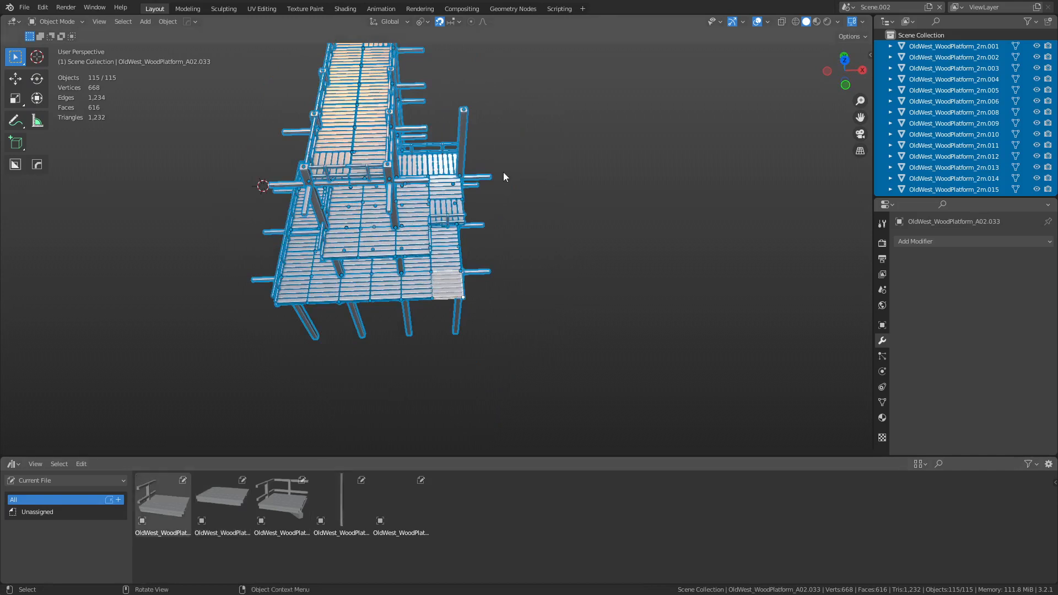
Step: Try to mark all the selected platform pieces as assets
{"action": "left_click", "coordinate": [167, 22]}
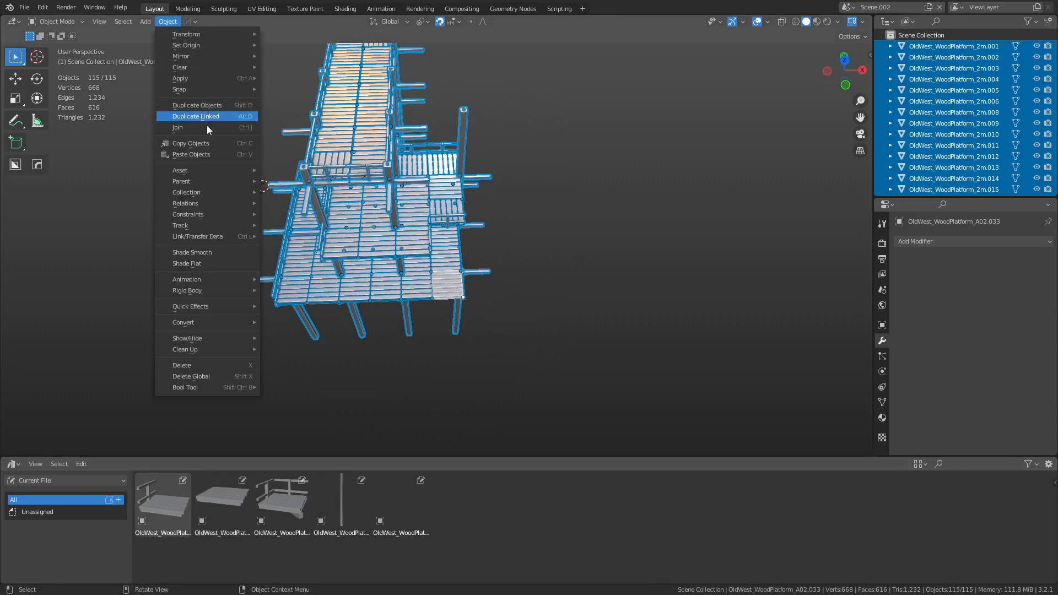
{"action": "left_click", "coordinate": [224, 265]}
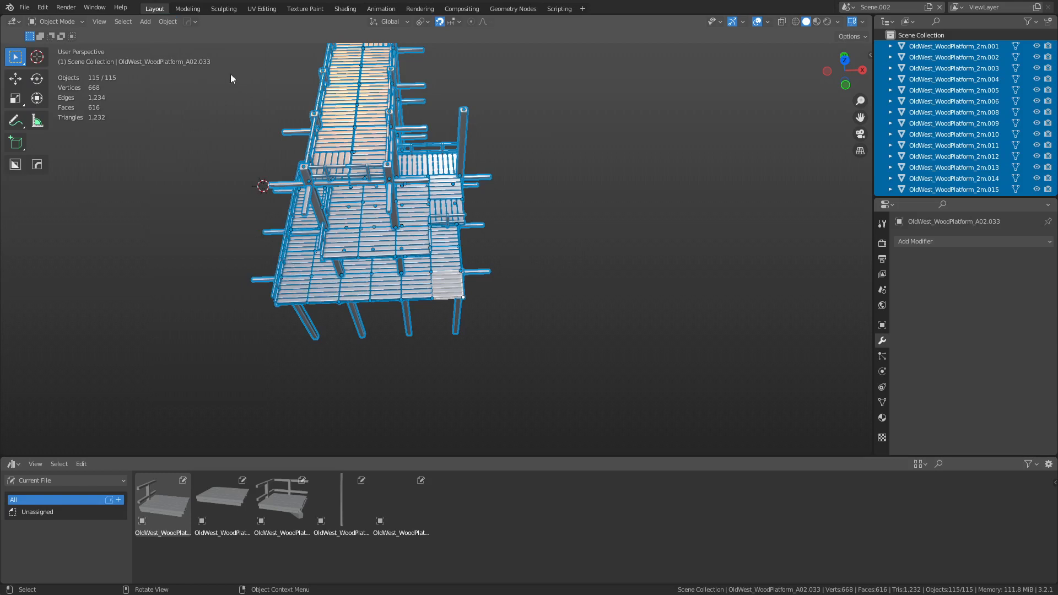
{"action": "left_click", "coordinate": [158, 21]}
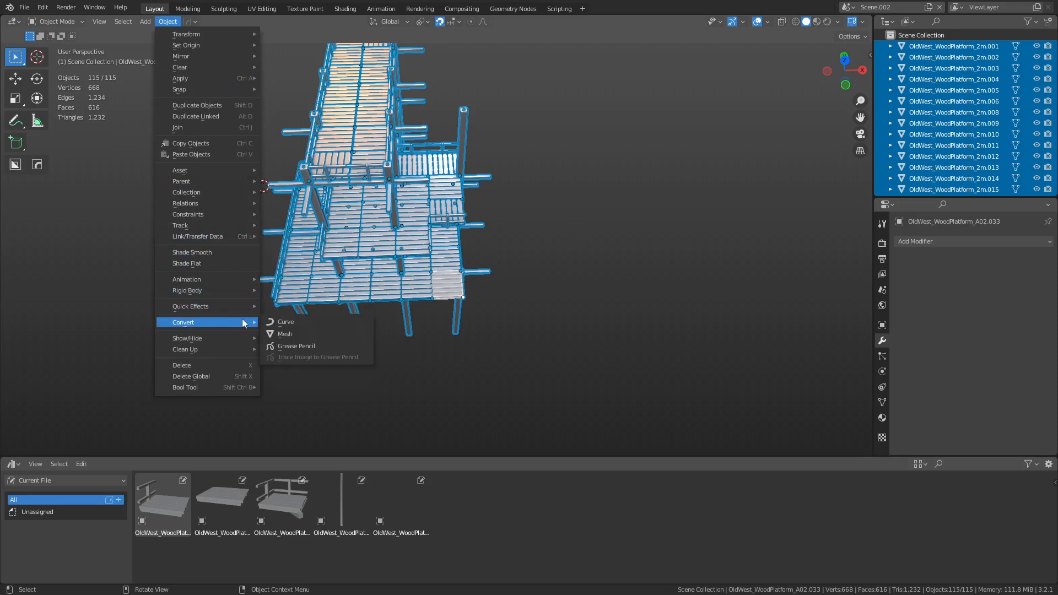
{"action": "mouse_move", "coordinate": [229, 310]}
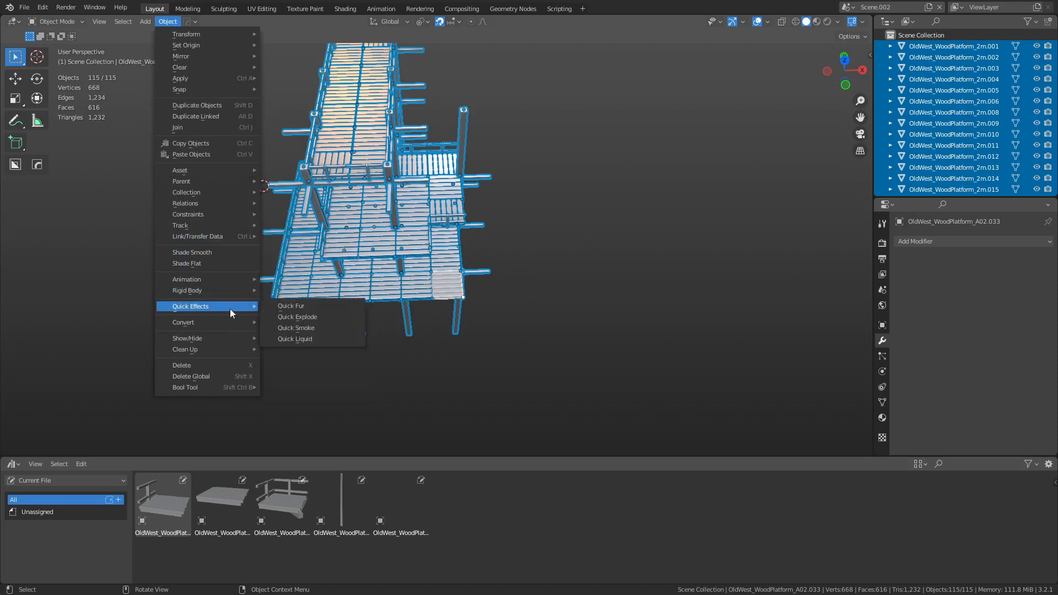
{"action": "mouse_move", "coordinate": [229, 169]}
{"action": "left_click", "coordinate": [317, 172]}
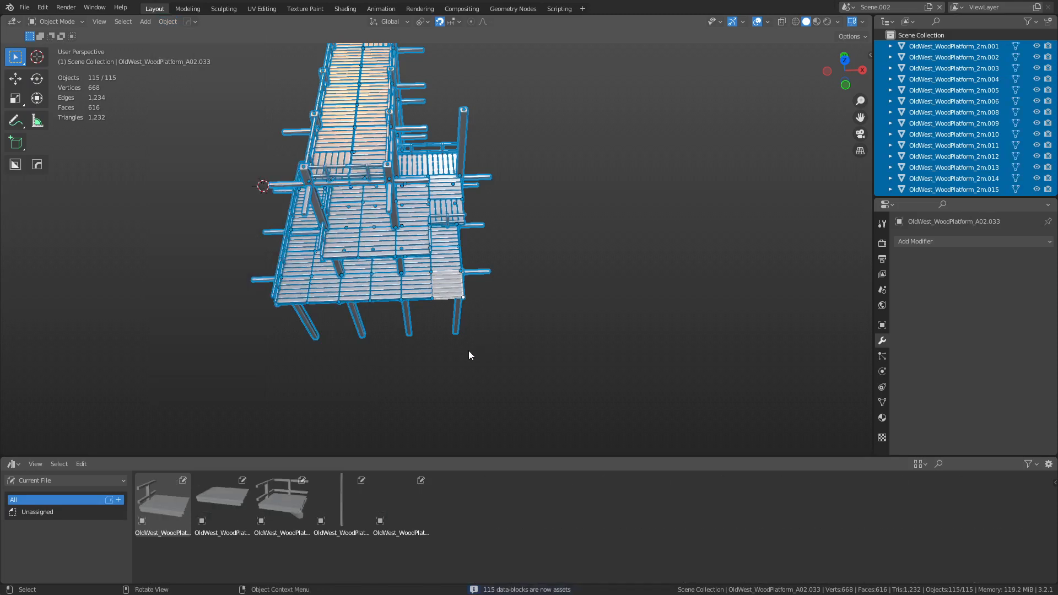
Step: Move all the selected platform pieces into a new collection named Platform_Corner_Large_A01
{"action": "middle_click_drag", "start_coordinate": [524, 352], "coordinate": [530, 320]}
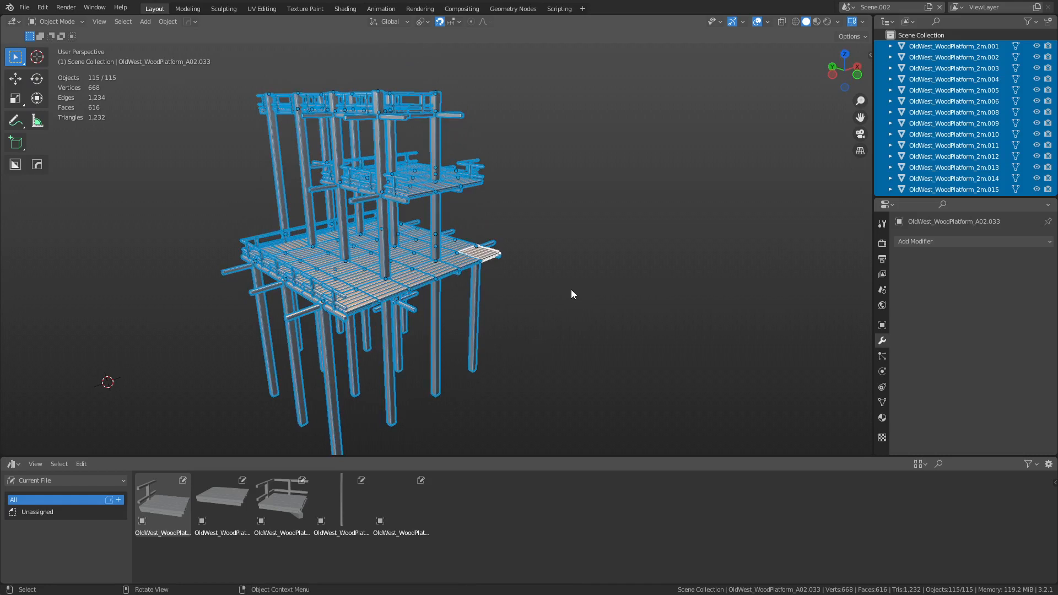
{"action": "key", "text": "m"}
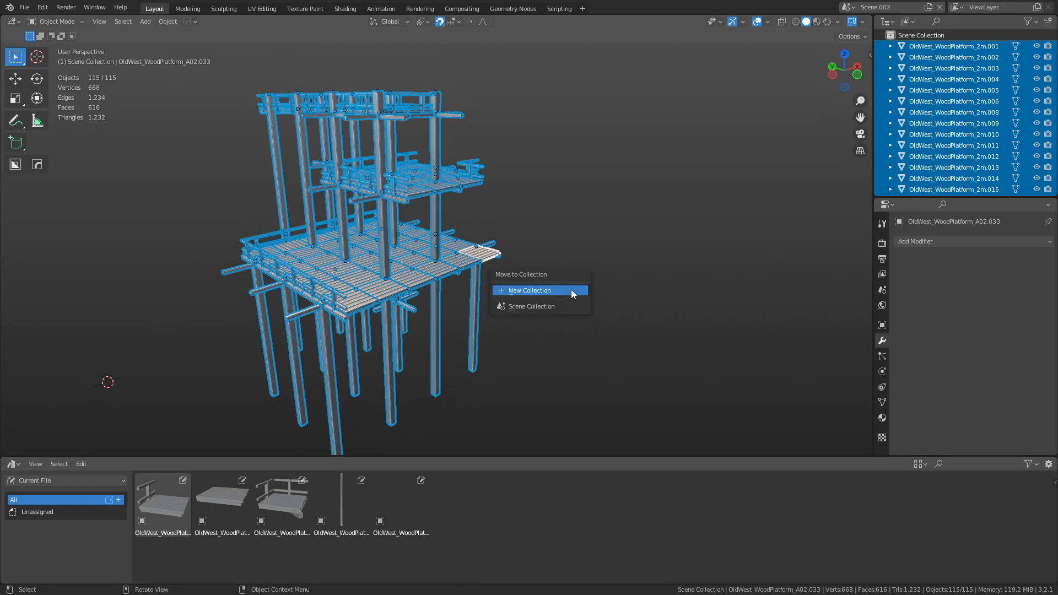
{"action": "left_click", "coordinate": [571, 290]}
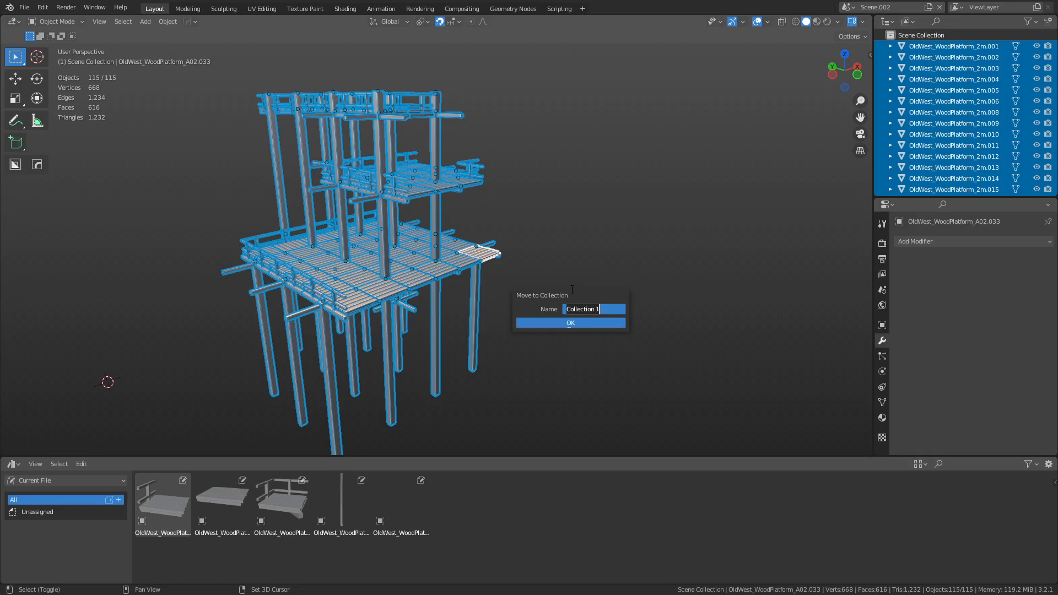
{"action": "type", "text": "Plat"}
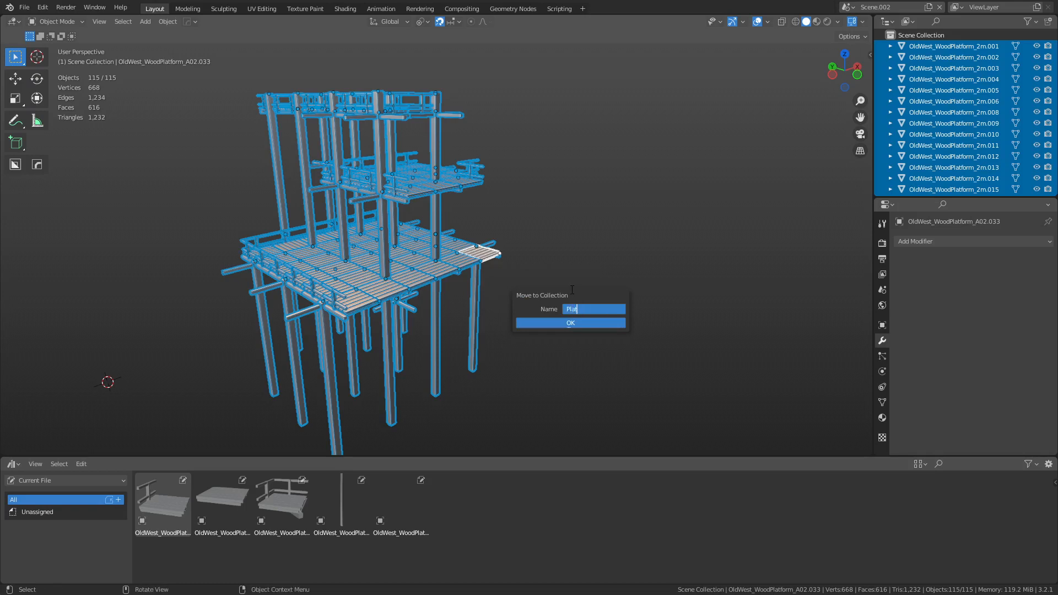
{"action": "type", "text": "form"}
{"action": "type", "text": "_Corner"}
{"action": "type", "text": "_Large"}
{"action": "key", "text": "Return"}
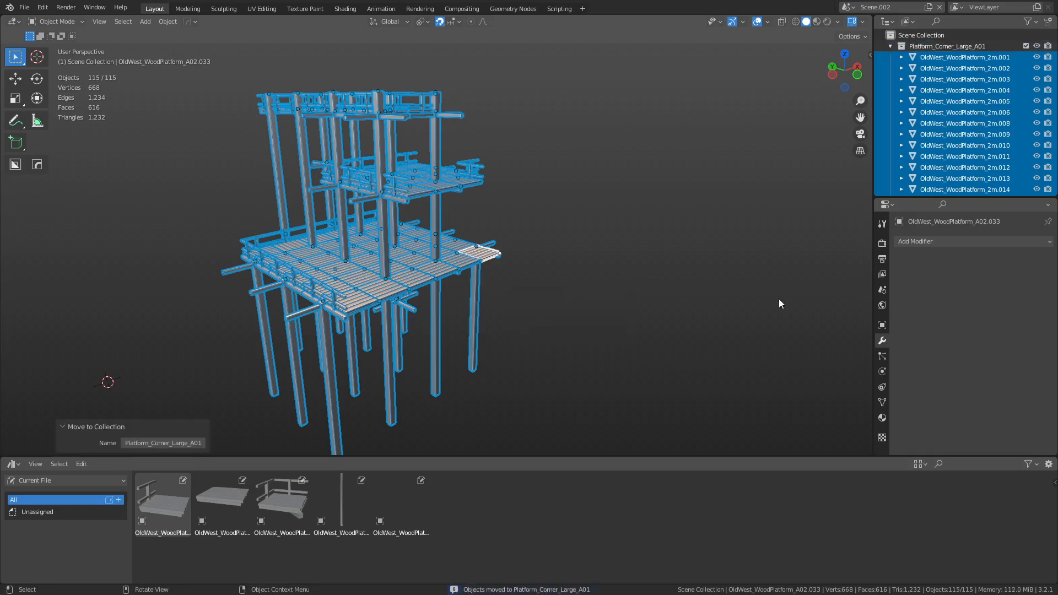
Step: Mark the Platform_Corner_Large_A01 collection as an asset
{"action": "left_click", "coordinate": [892, 47]}
{"action": "left_click", "coordinate": [925, 49]}
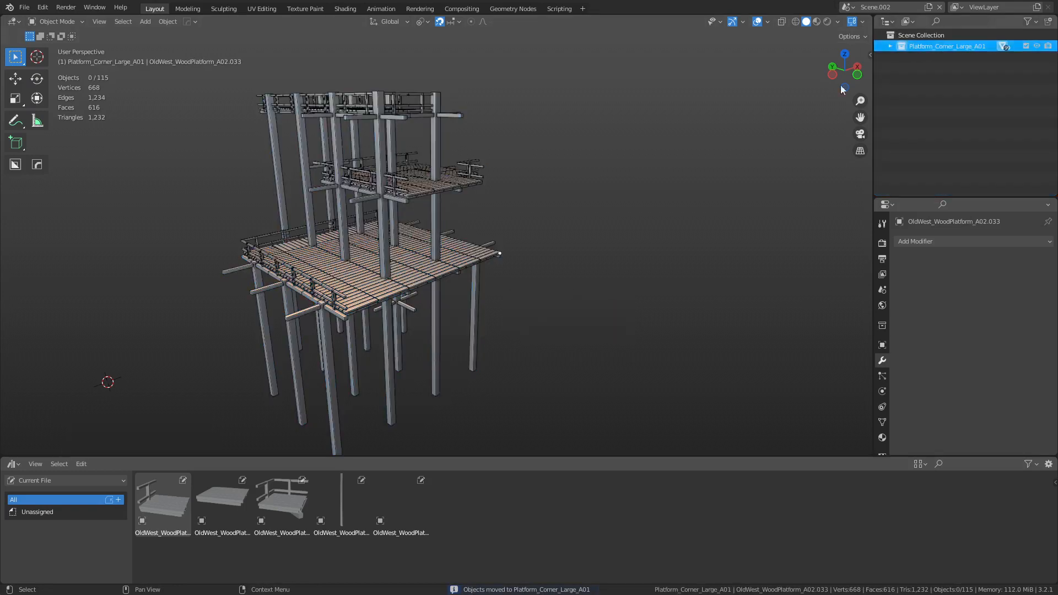
{"action": "right_click", "coordinate": [948, 46]}
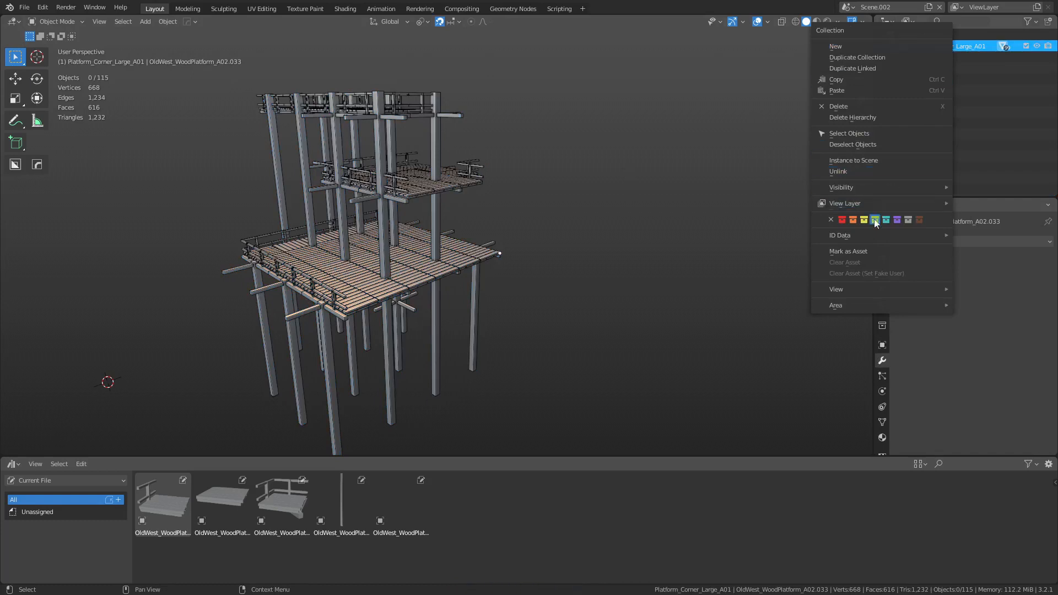
{"action": "left_click", "coordinate": [866, 251]}
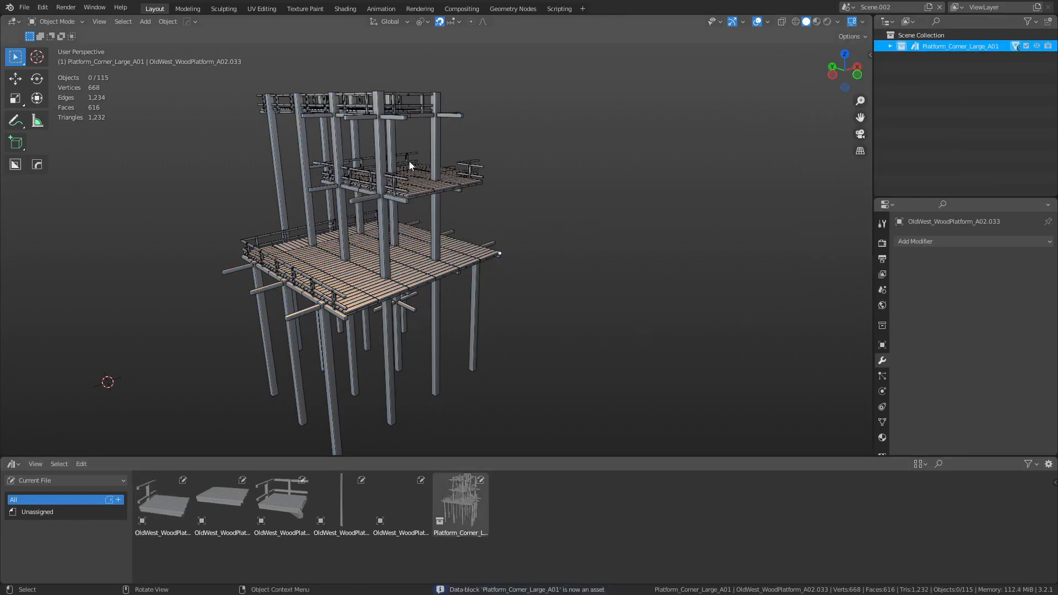
Step: Create a new empty scene for assembling the platform collection
{"action": "middle_click_drag", "start_coordinate": [518, 220], "coordinate": [526, 263]}
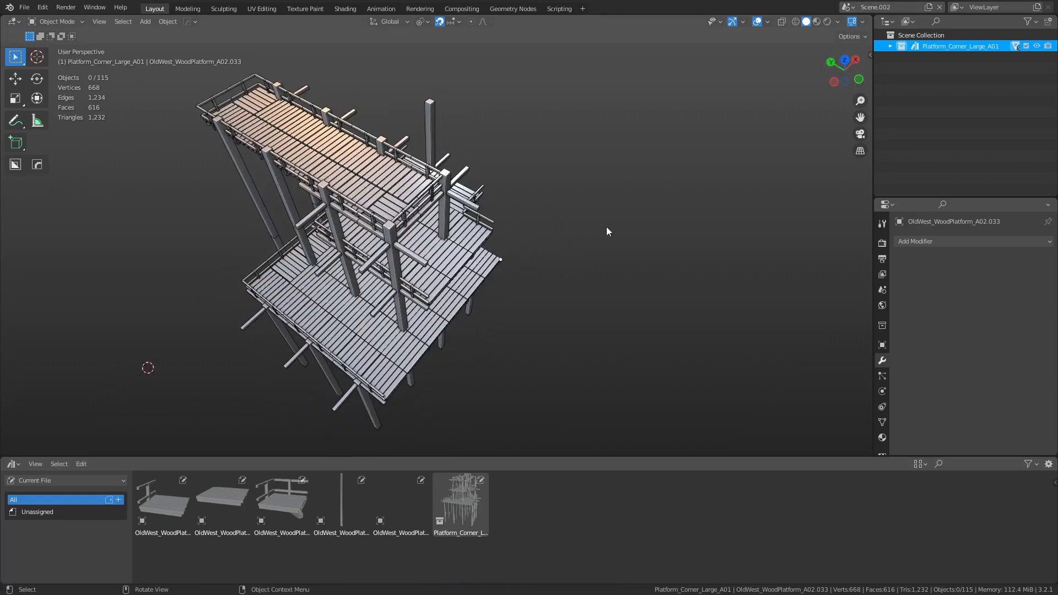
{"action": "middle_click_drag", "start_coordinate": [634, 314], "coordinate": [495, 264], "text": "shift"}
{"action": "scroll", "coordinate": [496, 265], "scroll_direction": "down", "scroll_amount": 2}
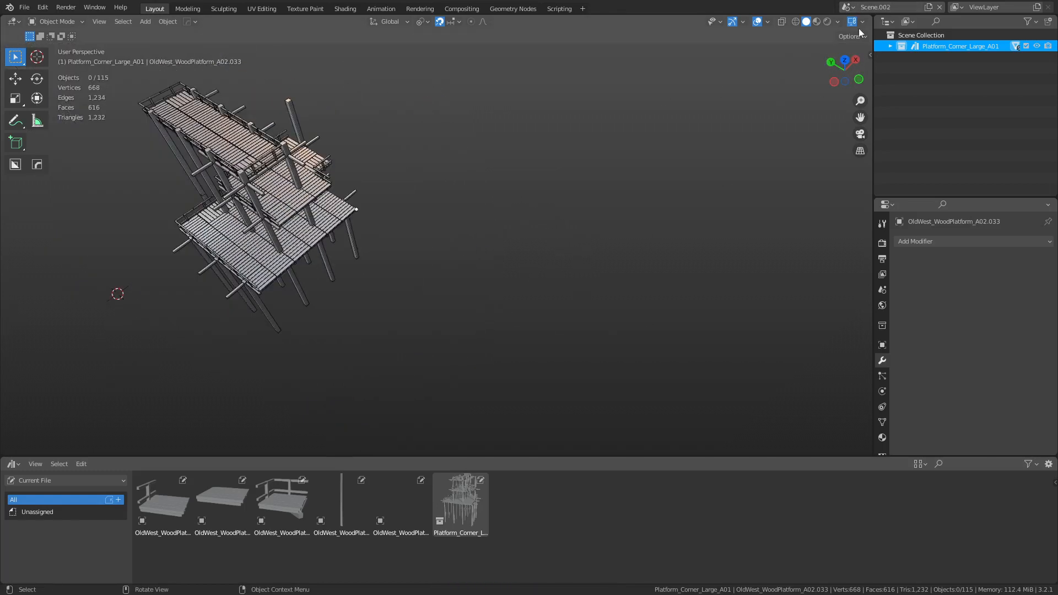
{"action": "left_click", "coordinate": [849, 8]}
{"action": "left_click", "coordinate": [849, 10]}
{"action": "left_click", "coordinate": [928, 7]}
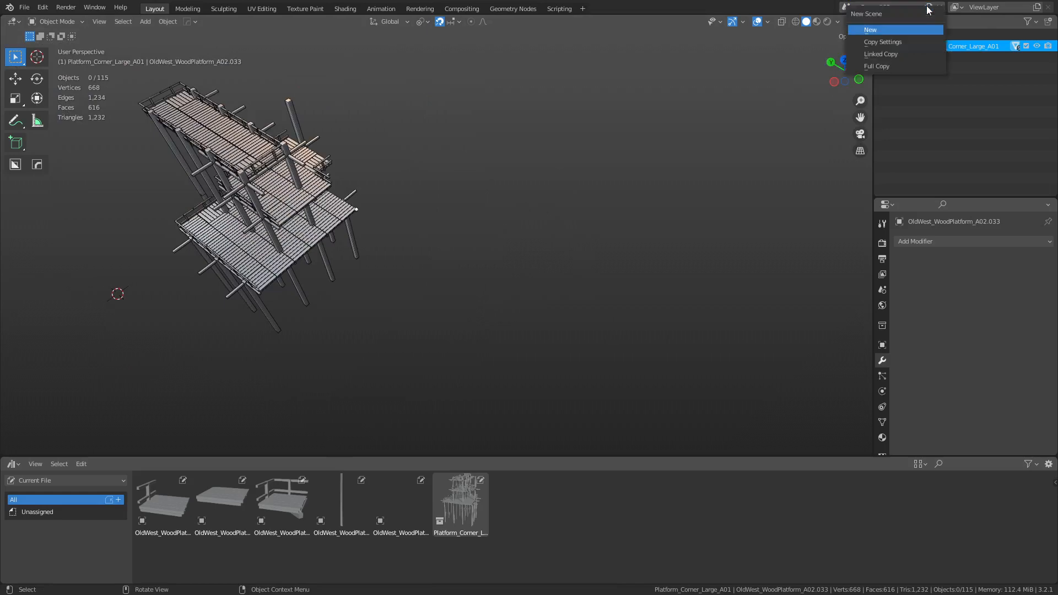
{"action": "left_click", "coordinate": [891, 31]}
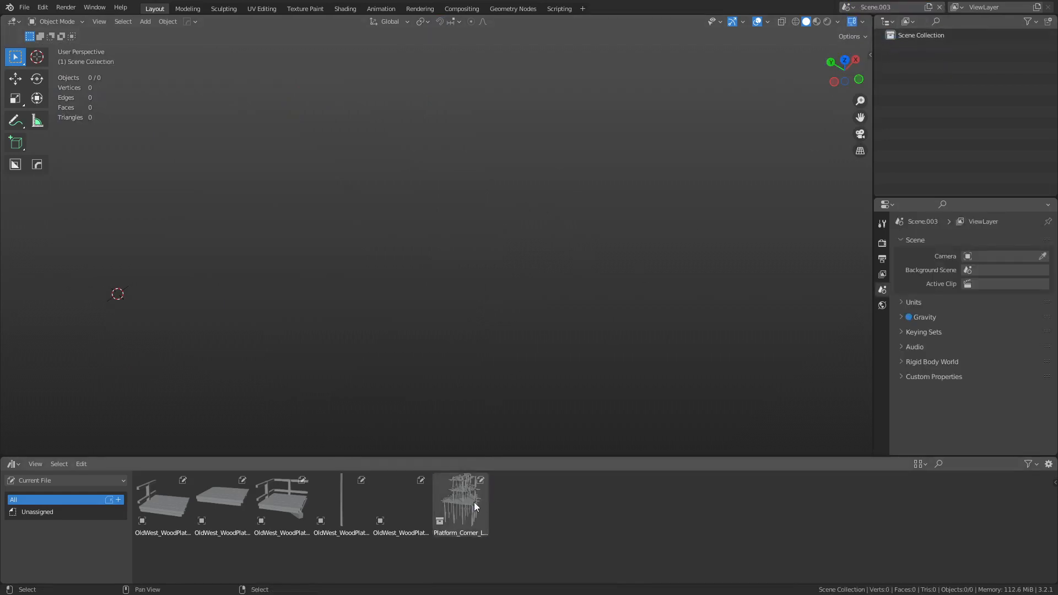
Step: Try placing an instance of the Platform_Corner_Large_A01 asset in the new scene, check it from above, and delete it
{"action": "left_click_drag", "start_coordinate": [474, 501], "coordinate": [429, 270]}
{"action": "key", "text": "grave"}
{"action": "left_click", "coordinate": [657, 269]}
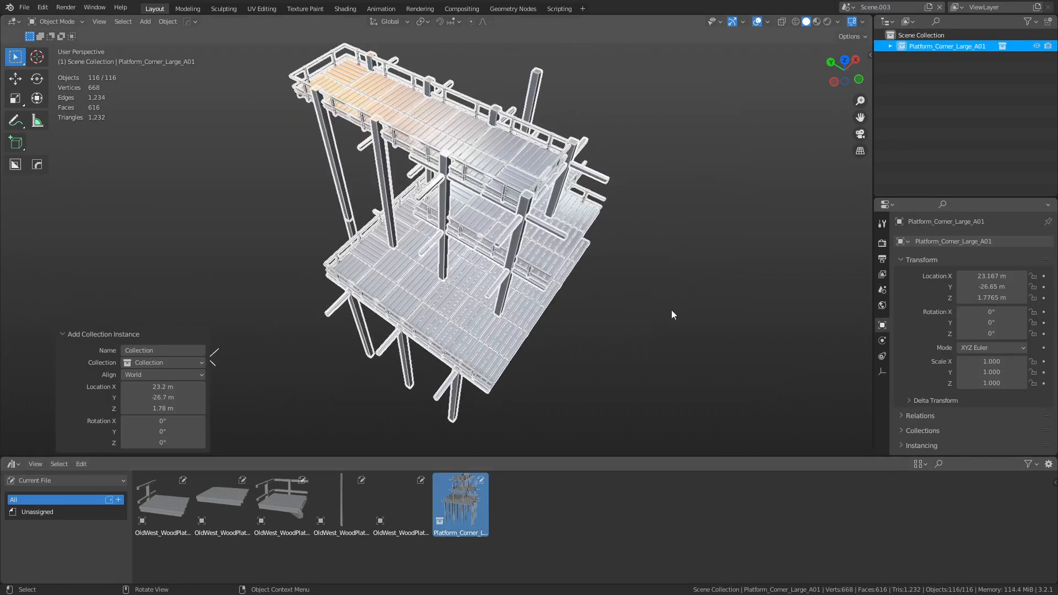
{"action": "middle_click_drag", "start_coordinate": [482, 265], "coordinate": [622, 215]}
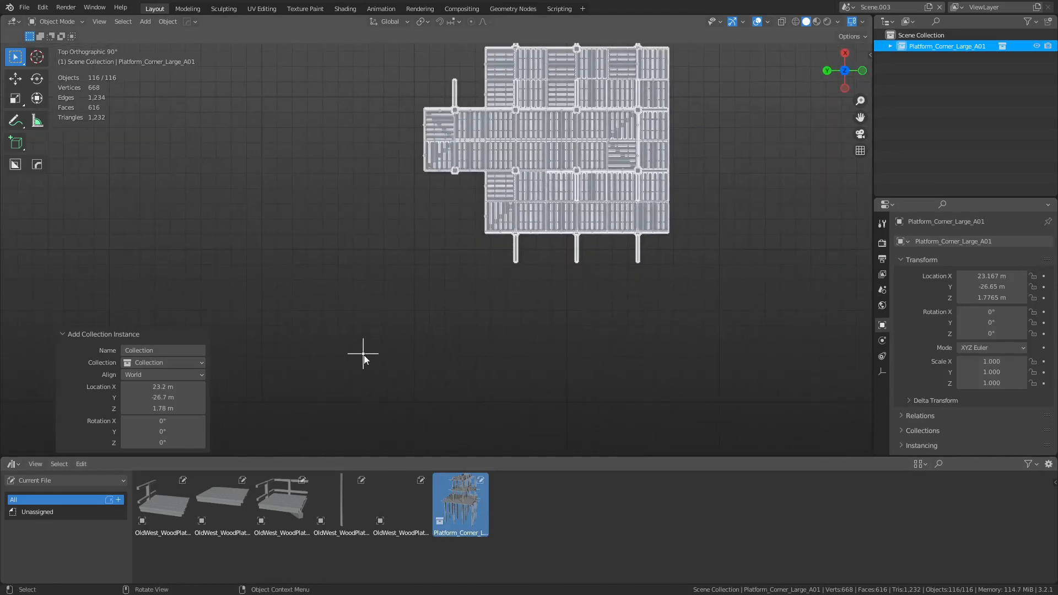
{"action": "key", "text": "x"}
{"action": "left_click", "coordinate": [540, 230]}
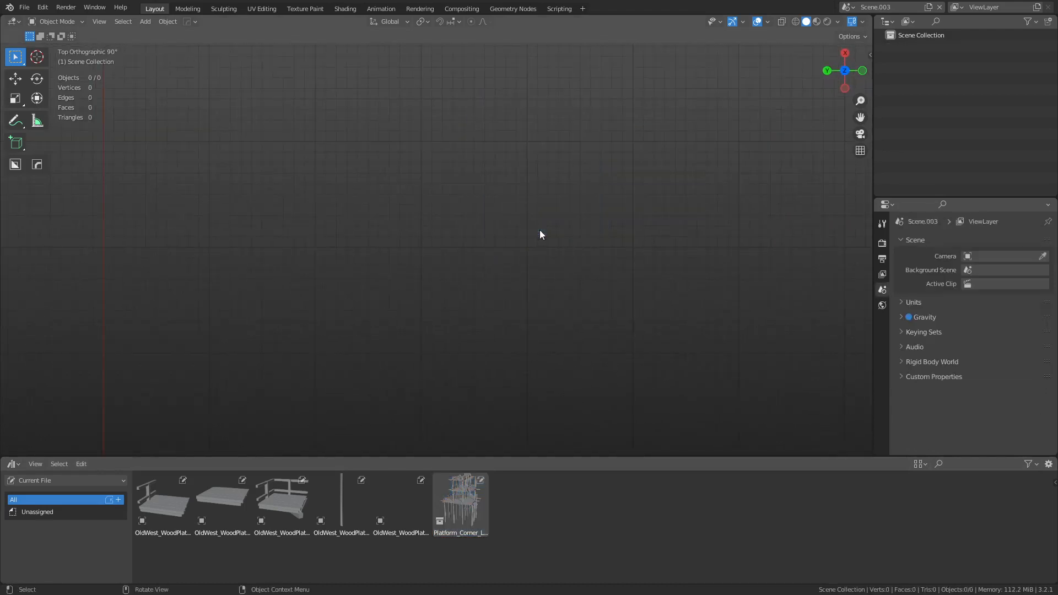
Step: In Scene.002, move all platform pieces -20 m along X and 20 m along Y so the structure's corner sits at the world origin
{"action": "left_click", "coordinate": [848, 7]}
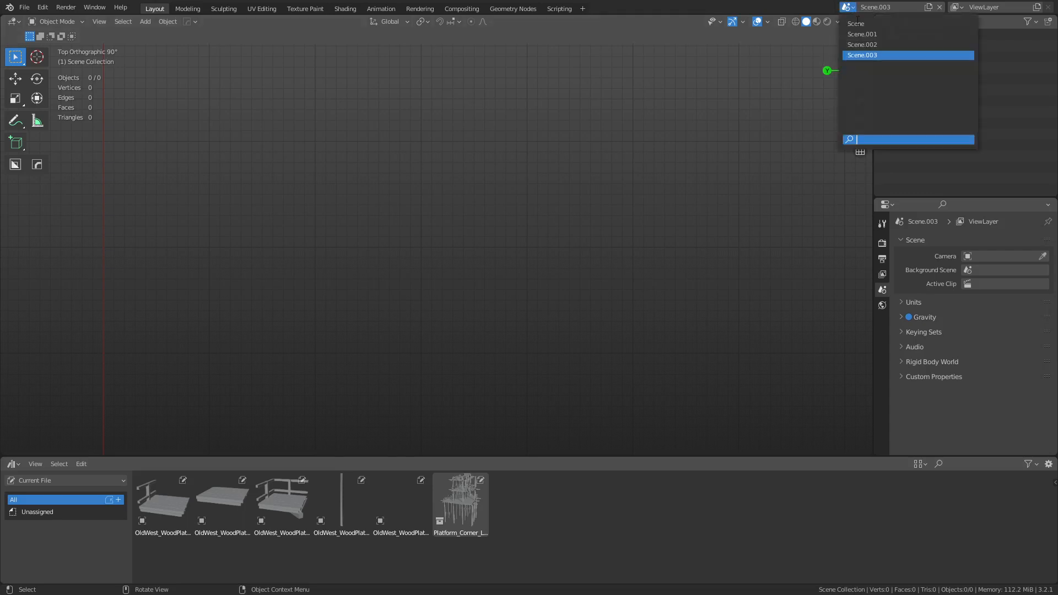
{"action": "left_click", "coordinate": [868, 42]}
{"action": "scroll", "coordinate": [507, 323], "scroll_direction": "down", "scroll_amount": 3}
{"action": "middle_click_drag", "start_coordinate": [507, 323], "coordinate": [656, 187], "text": "shift"}
{"action": "key", "text": "a"}
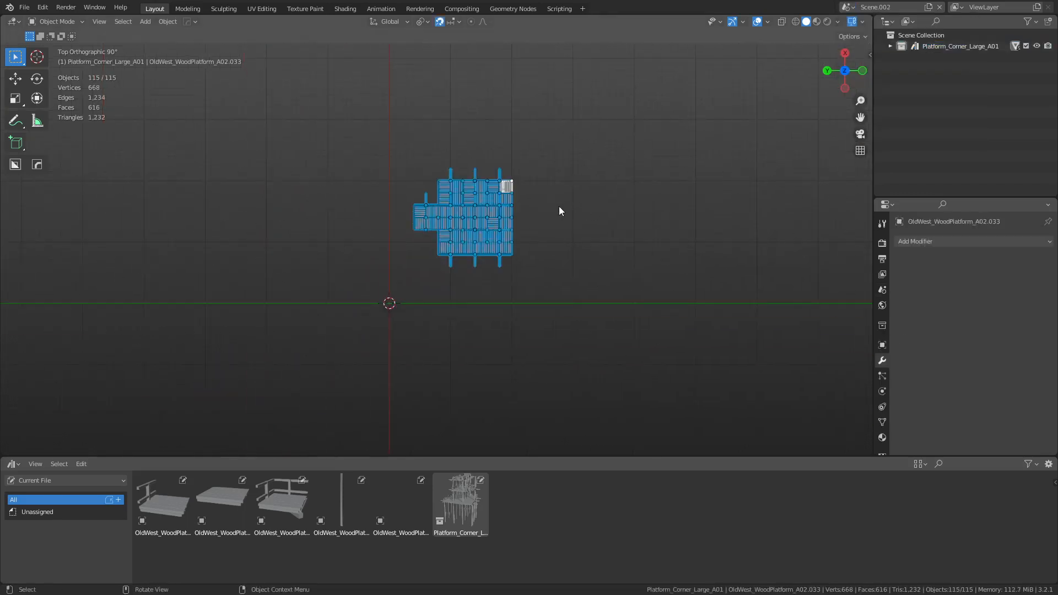
{"action": "middle_click_drag", "start_coordinate": [560, 210], "coordinate": [638, 357]}
{"action": "scroll", "coordinate": [537, 364], "scroll_direction": "up", "scroll_amount": 4}
{"action": "key", "text": "g"}
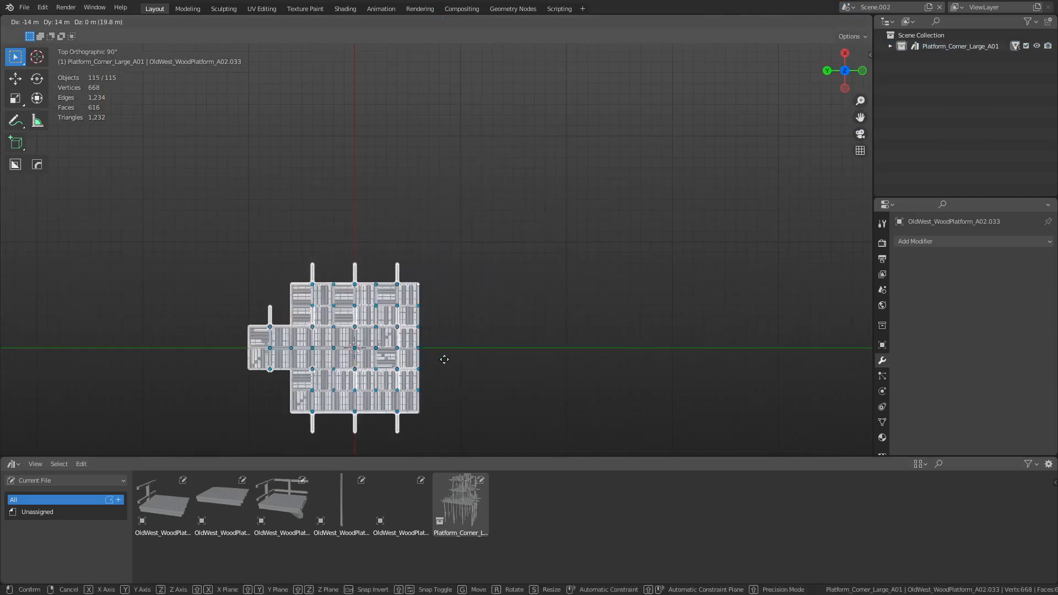
{"action": "left_click", "coordinate": [386, 417]}
{"action": "middle_click_drag", "start_coordinate": [456, 393], "coordinate": [470, 263]}
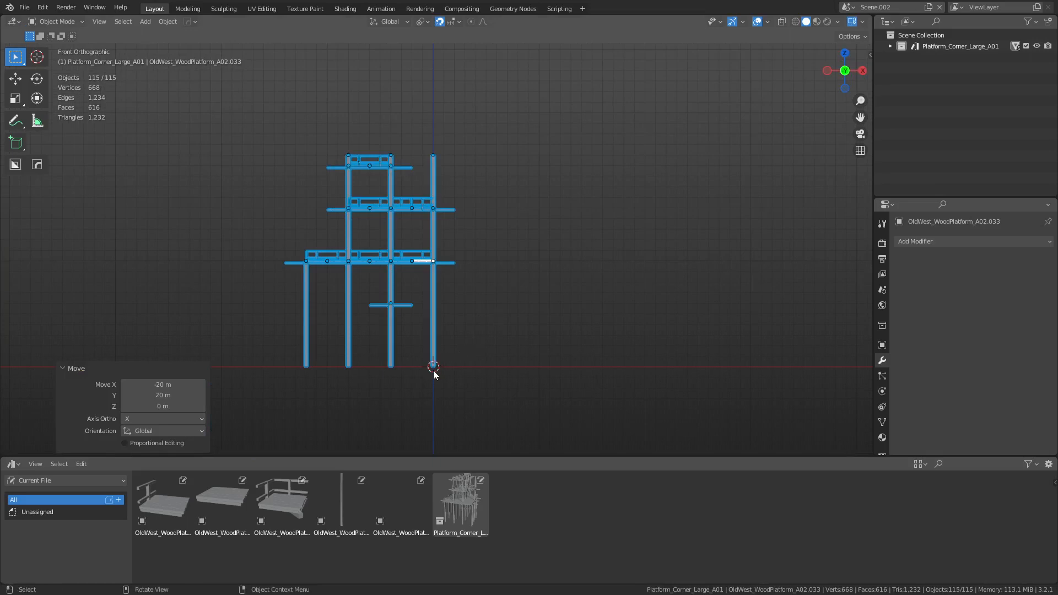
{"action": "scroll", "coordinate": [435, 374], "scroll_direction": "up", "scroll_amount": 5}
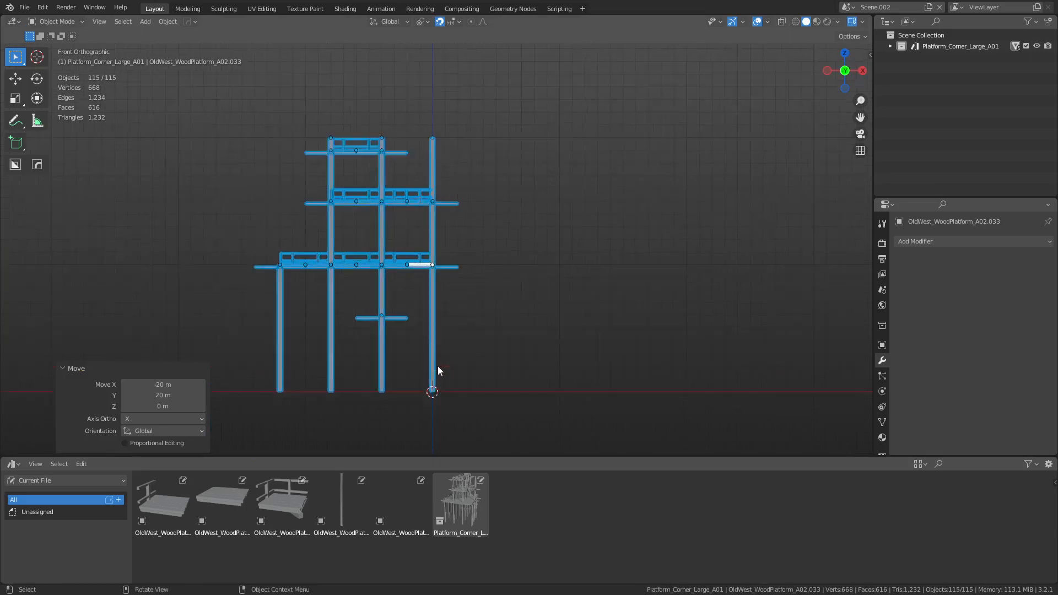
{"action": "key", "text": "ctrl+Tab"}
{"action": "left_click", "coordinate": [506, 194]}
{"action": "left_click", "coordinate": [604, 170]}
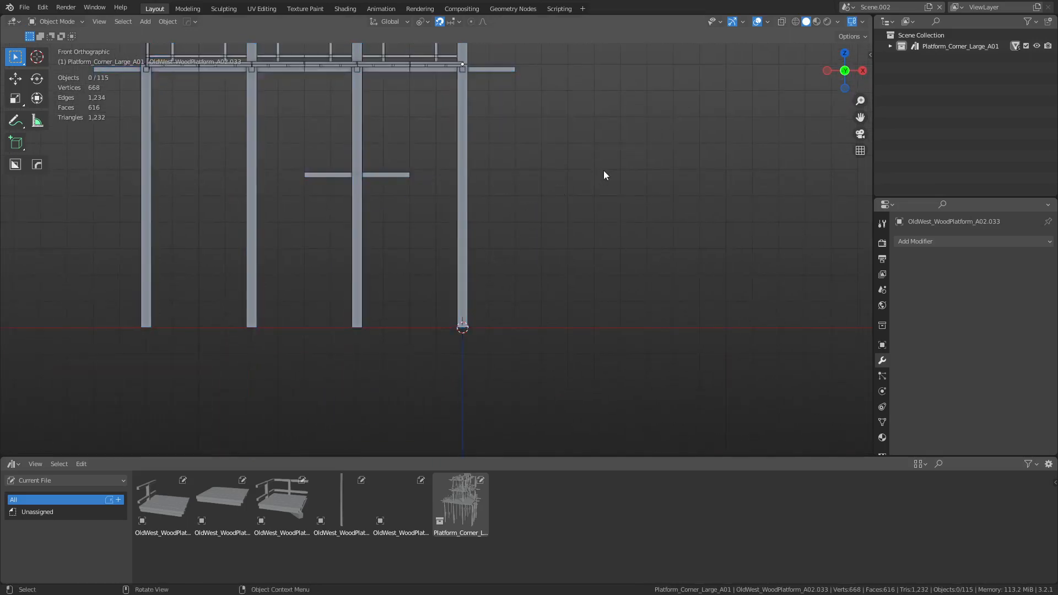
Step: In Scene.003, place an instance of the Platform_Corner_Large_A01 asset and reset its X, Y and Z location to 0 m
{"action": "left_click", "coordinate": [854, 8]}
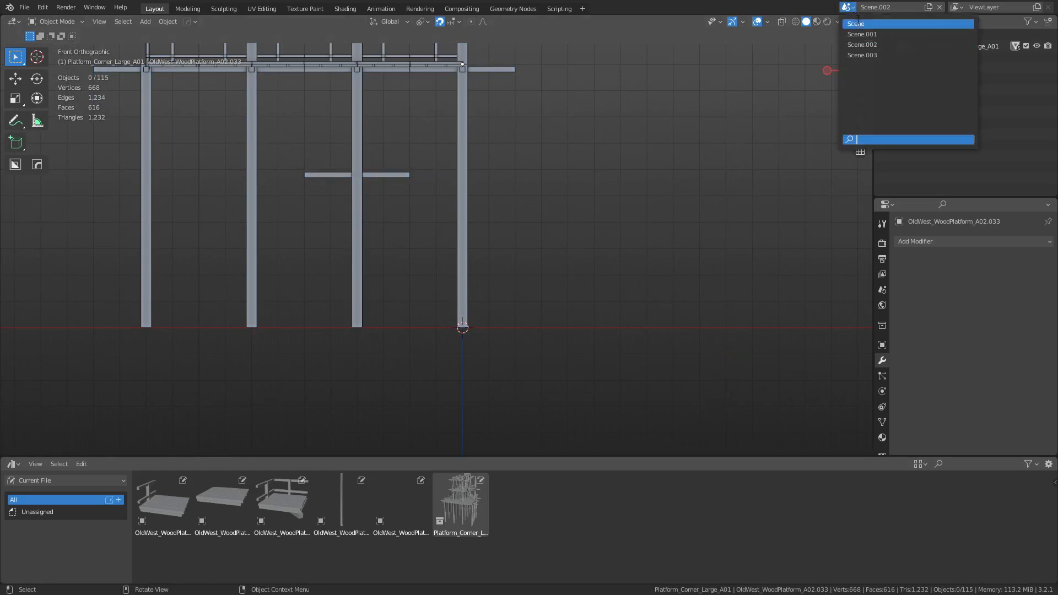
{"action": "left_click", "coordinate": [876, 55]}
{"action": "left_click_drag", "start_coordinate": [460, 502], "coordinate": [472, 324]}
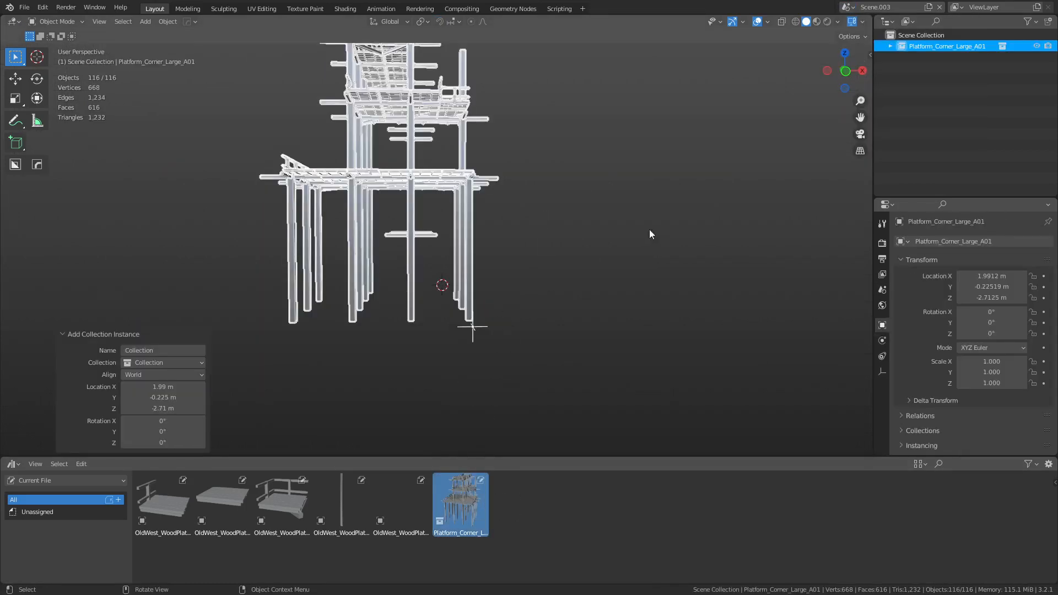
{"action": "key", "text": "n"}
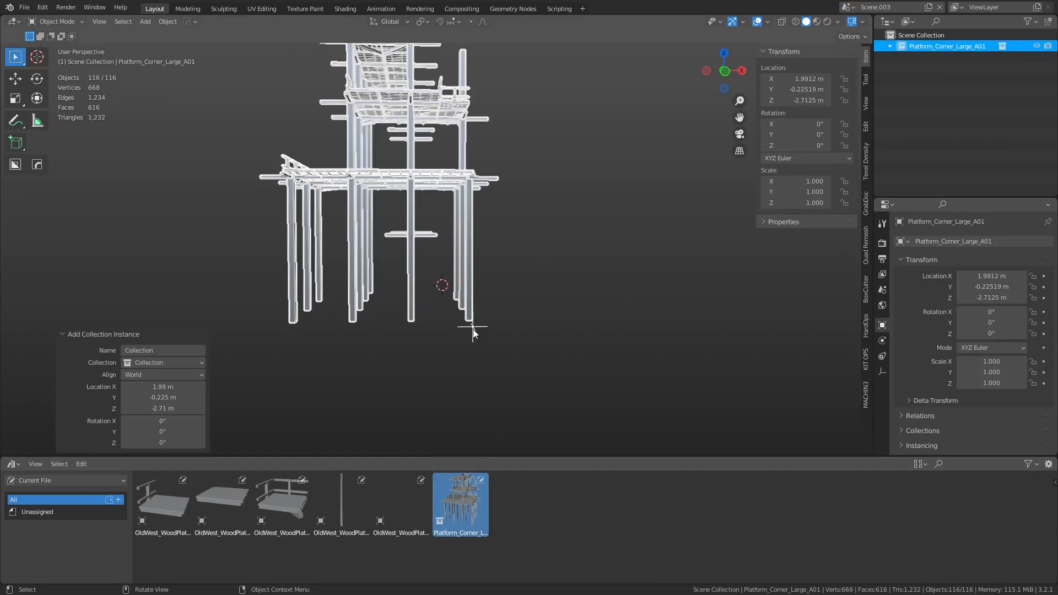
{"action": "middle_click_drag", "start_coordinate": [463, 247], "coordinate": [556, 338]}
{"action": "key", "text": "BackSpace"}
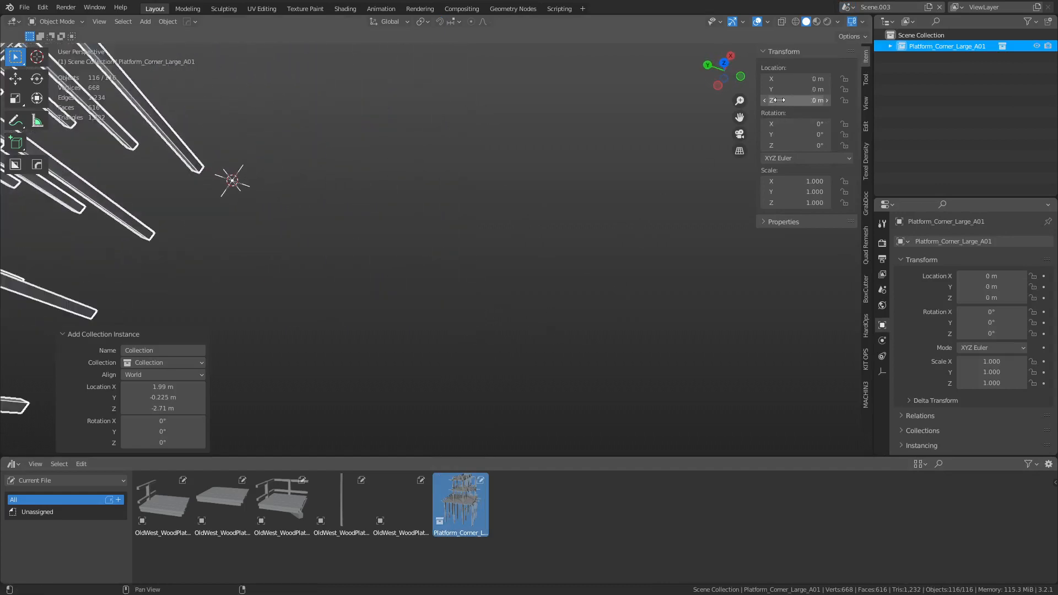
Step: Make a linked duplicate of the platform collection instance in place at the origin
{"action": "scroll", "coordinate": [429, 214], "scroll_direction": "down", "scroll_amount": 4}
{"action": "middle_click_drag", "start_coordinate": [429, 218], "coordinate": [509, 295]}
{"action": "key", "text": "alt+d"}
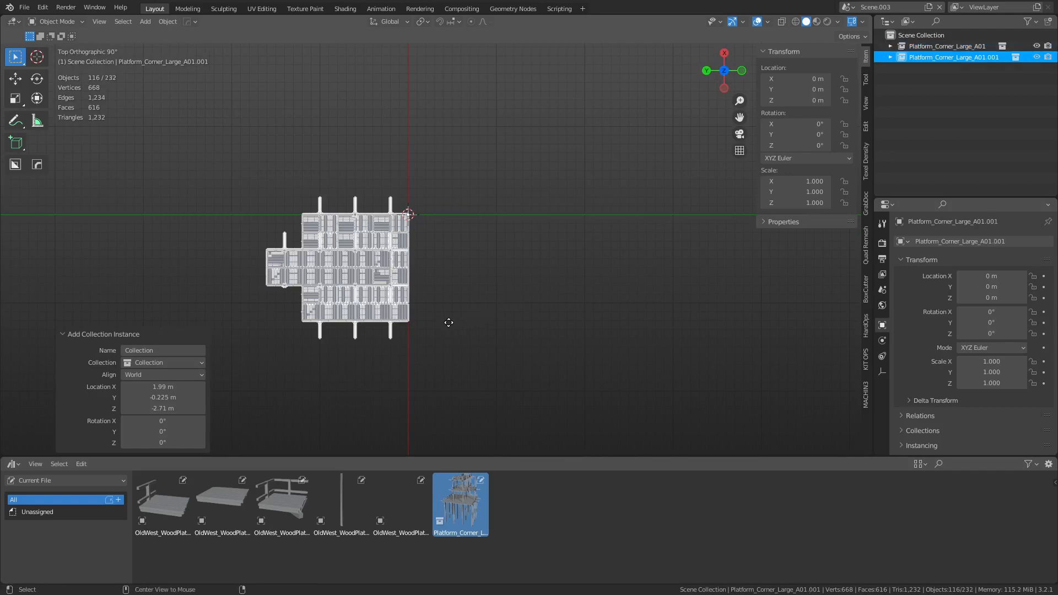
{"action": "key", "text": "Escape"}
{"action": "key", "text": "r"}
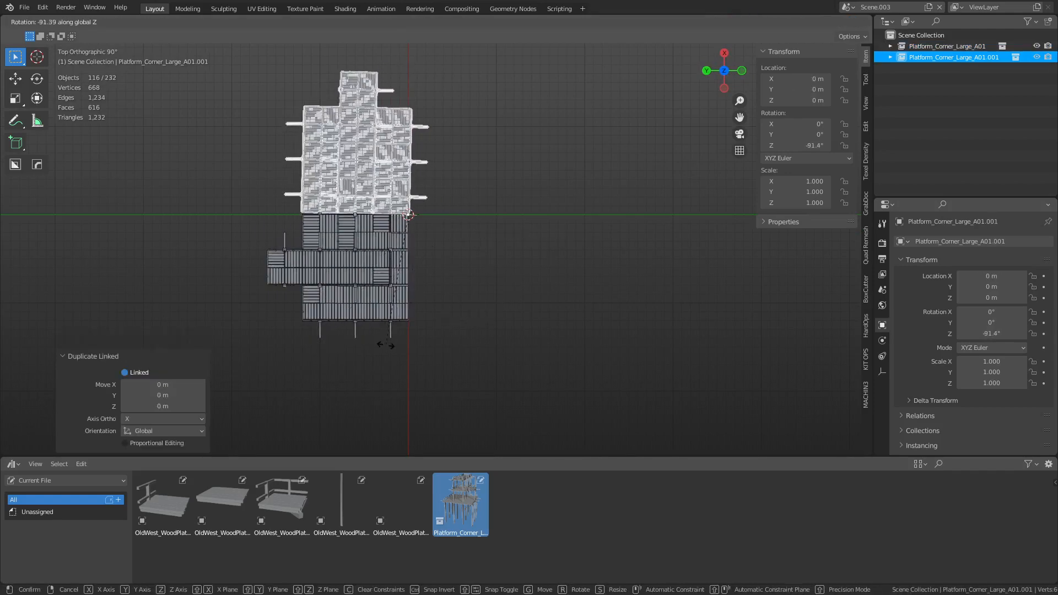
{"action": "key", "text": "Escape"}
Step: Turn on increment snapping for rotation and rotate the duplicated platform instance -90° about Z
{"action": "left_click", "coordinate": [439, 22]}
{"action": "left_click", "coordinate": [458, 22]}
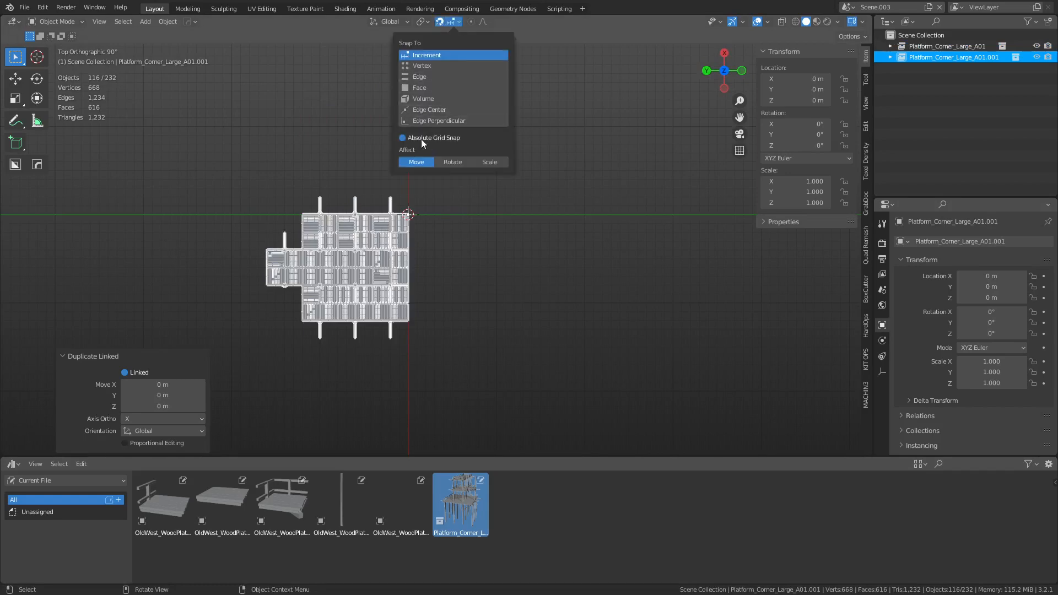
{"action": "key", "text": "r"}
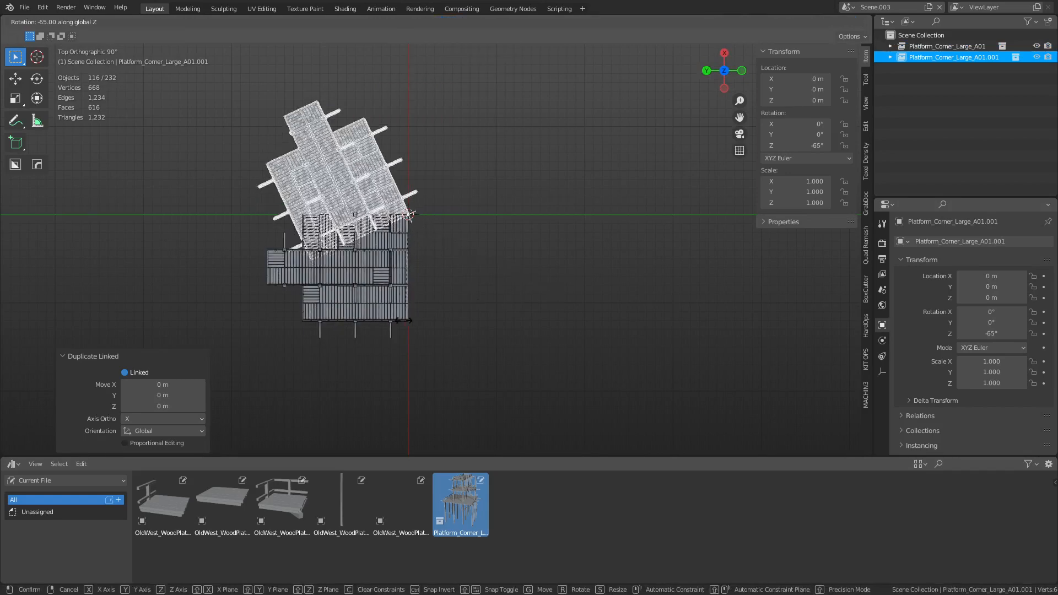
{"action": "left_click", "coordinate": [343, 319]}
Step: Make two more linked duplicates of the platform instance about the origin, rotated to -180° and -270° about Z
{"action": "key", "text": "alt+d"}
{"action": "key", "text": "r"}
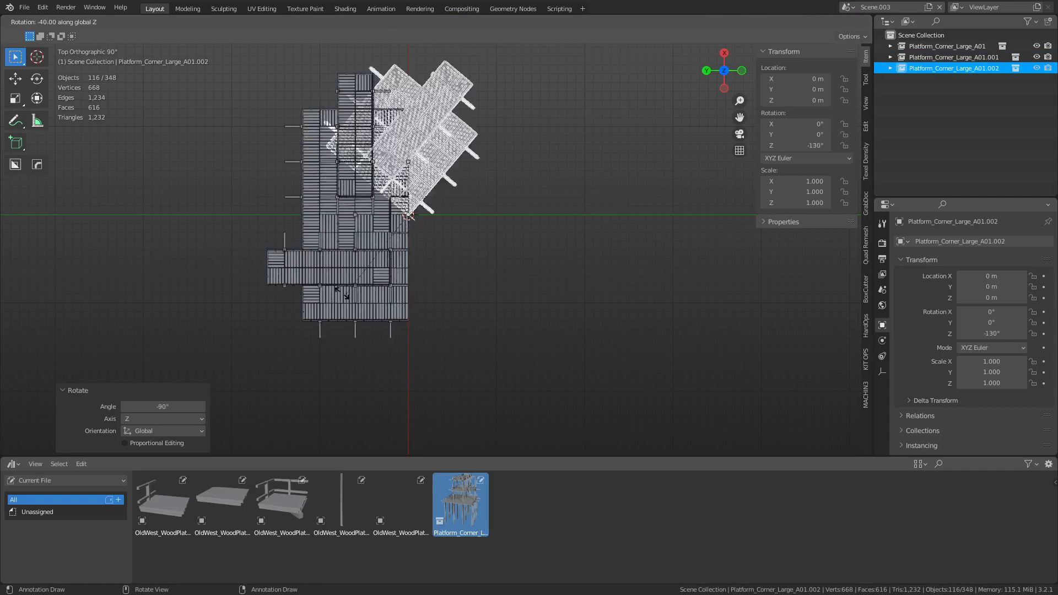
{"action": "left_click", "coordinate": [273, 214]}
{"action": "key", "text": "alt+d"}
{"action": "key", "text": "r"}
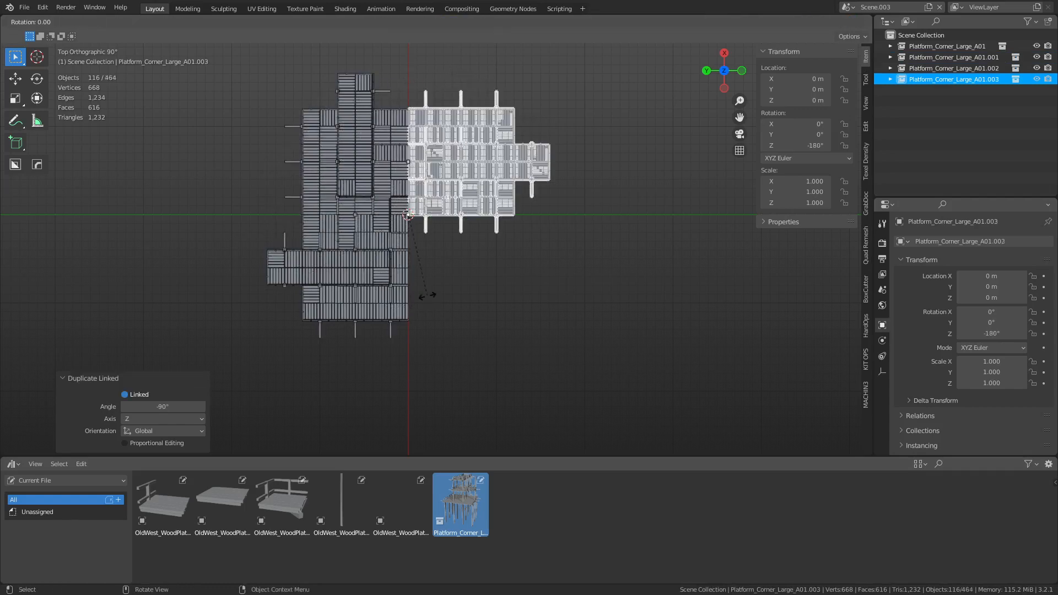
{"action": "left_click", "coordinate": [365, 221]}
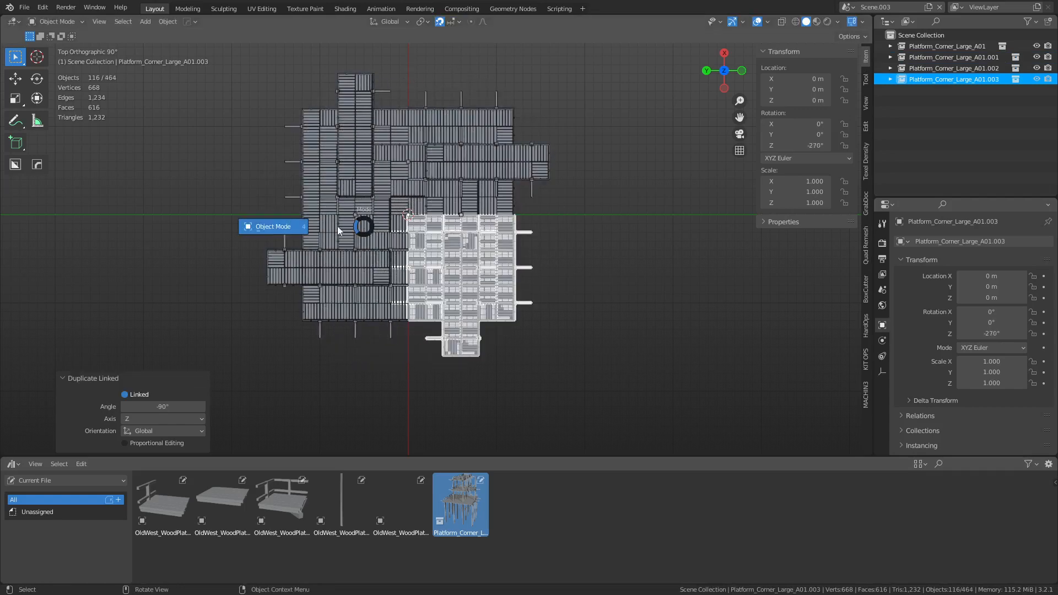
{"action": "key", "text": "alt+a"}
Step: Examine the assembled platform structure from outside and walk through its decks, pillars and railings
{"action": "middle_click_drag", "start_coordinate": [398, 372], "coordinate": [431, 368]}
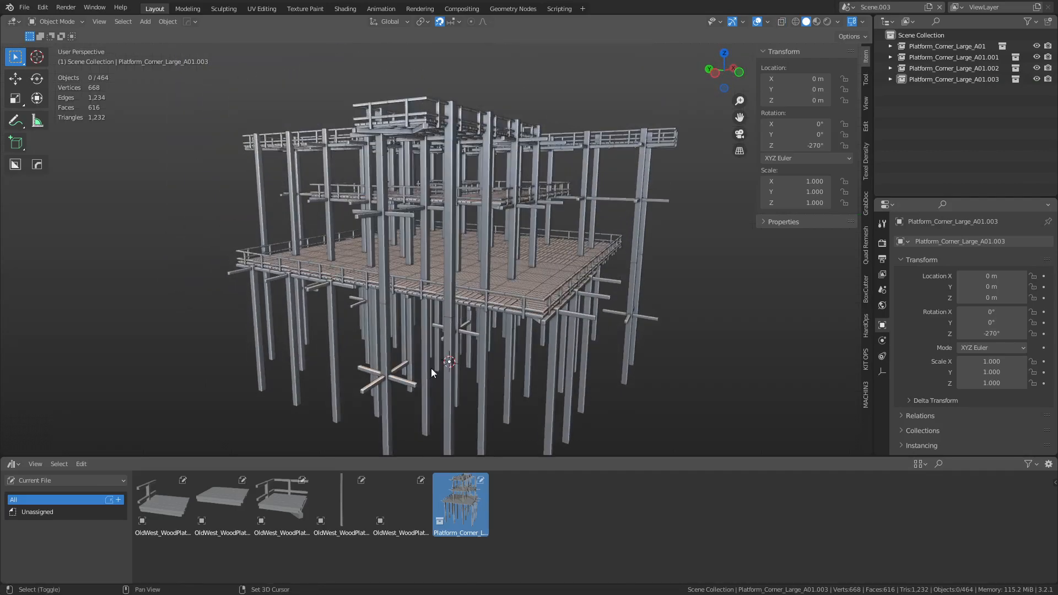
{"action": "scroll", "coordinate": [447, 331], "scroll_direction": "up", "scroll_amount": 4}
{"action": "middle_click_drag", "start_coordinate": [447, 331], "coordinate": [454, 280]}
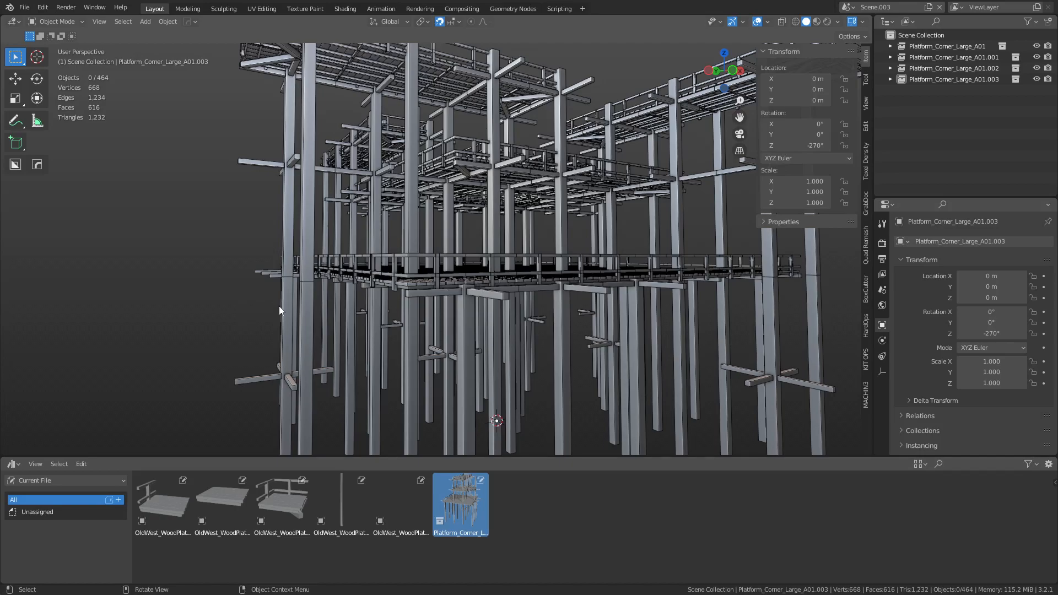
{"action": "key", "text": "shift+grave"}
{"action": "key", "text": "w"}
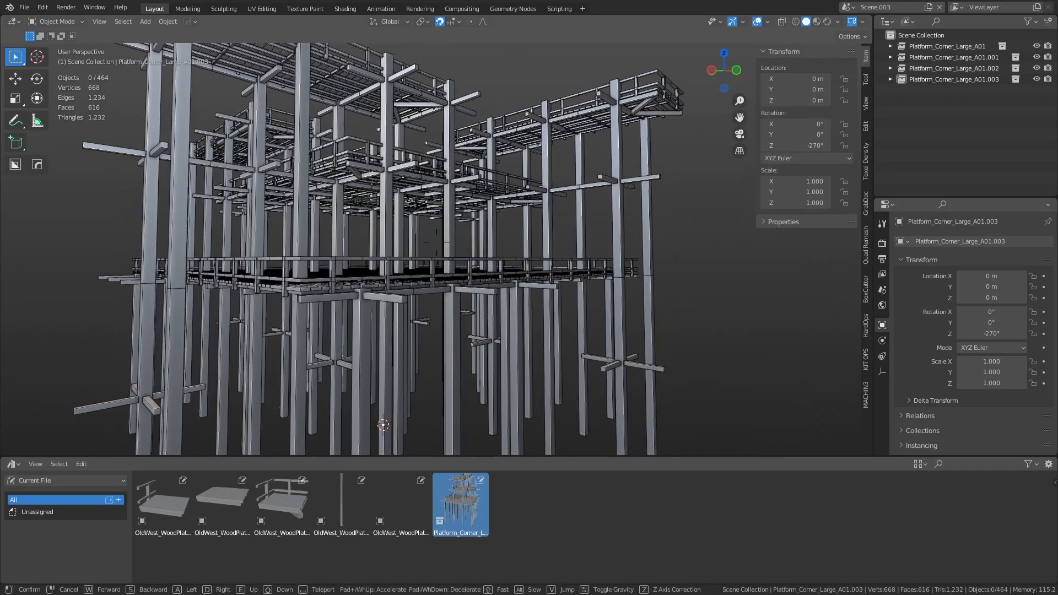
{"action": "key", "text": "w"}
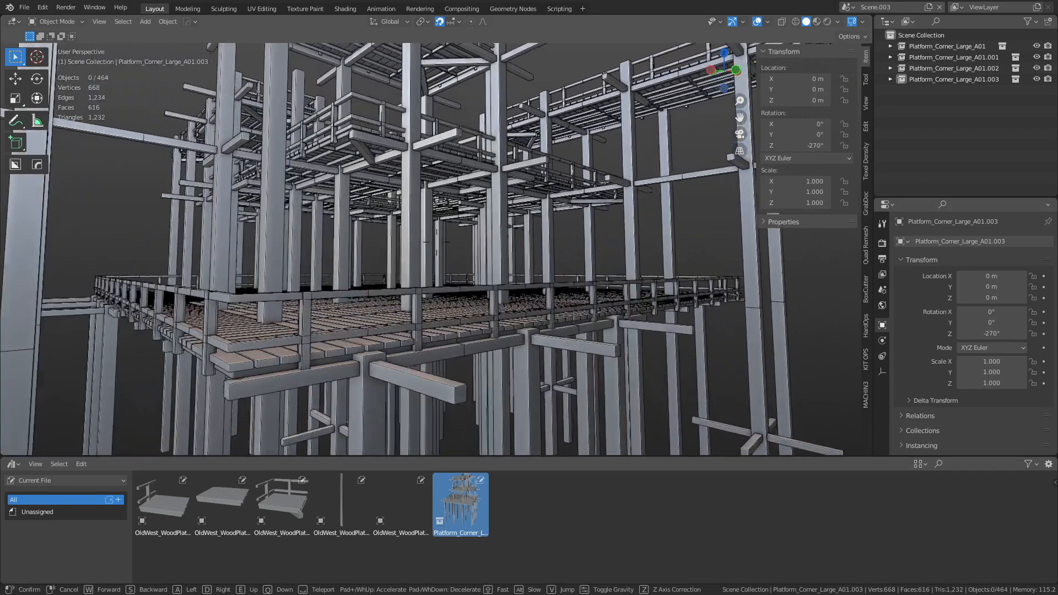
{"action": "key", "text": "w"}
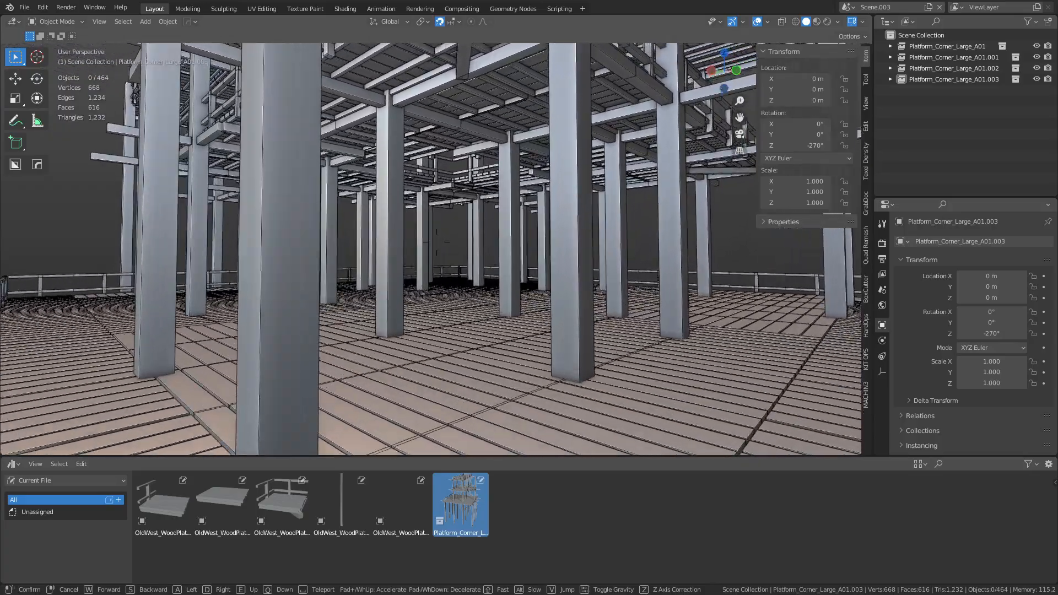
{"action": "key", "text": "w"}
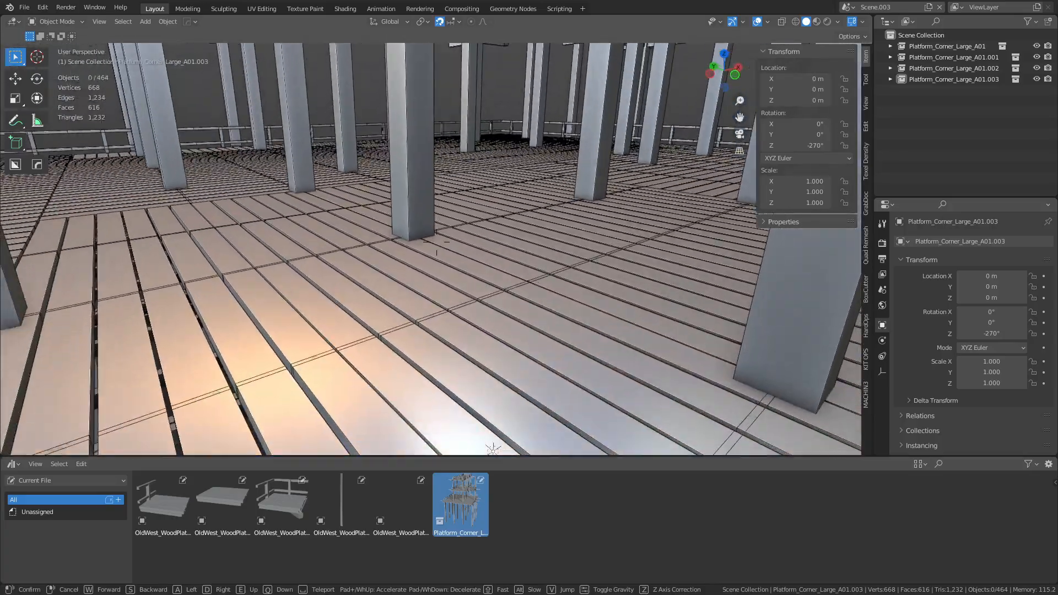
{"action": "key", "text": "w"}
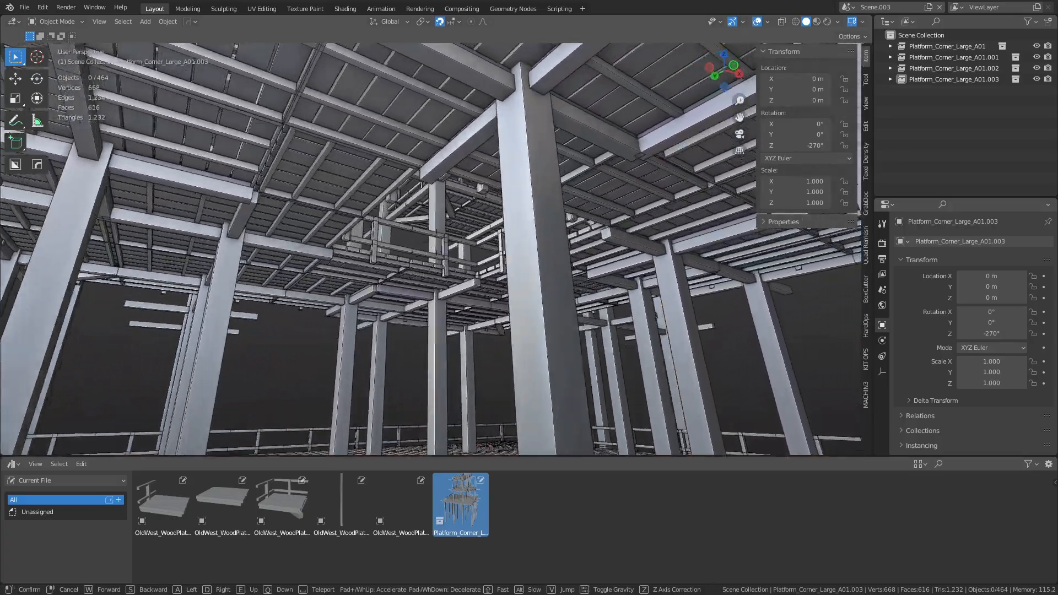
{"action": "key", "text": "w"}
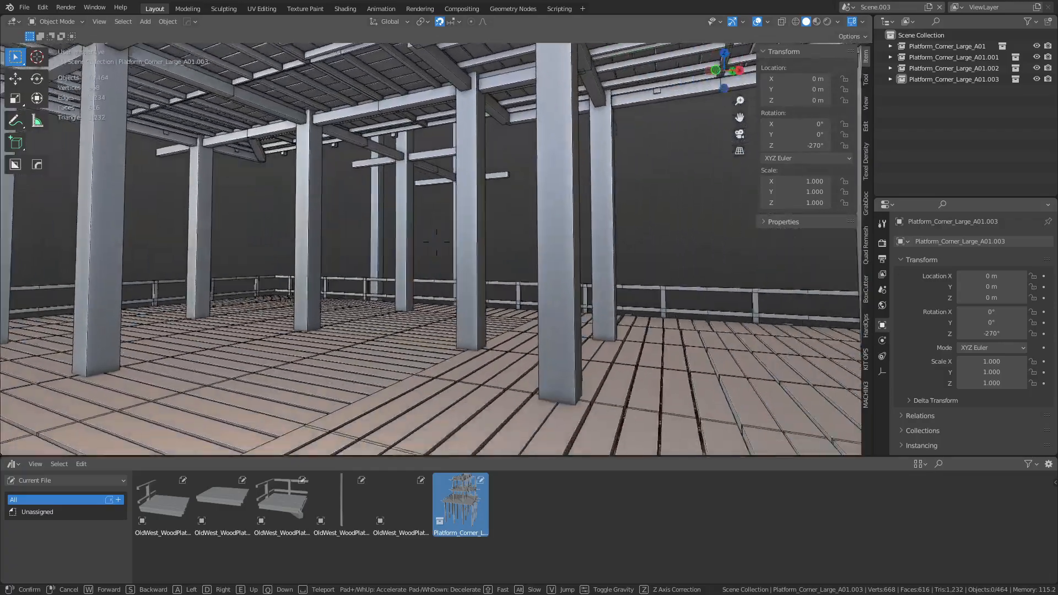
{"action": "key", "text": "d"}
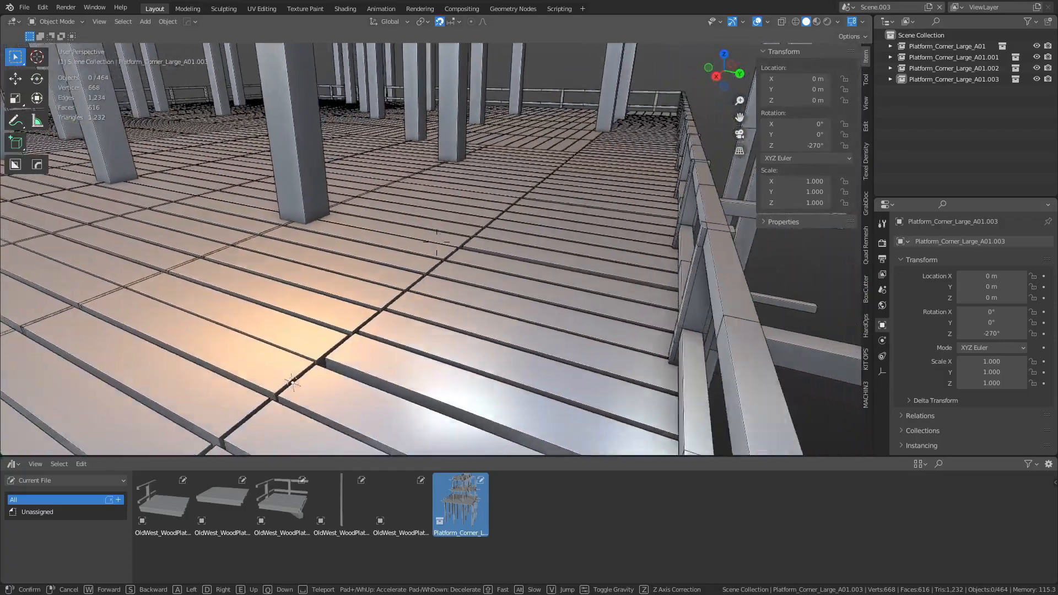
{"action": "left_click", "coordinate": [436, 247]}
{"action": "middle_click_drag", "start_coordinate": [490, 252], "coordinate": [480, 274]}
{"action": "middle_click_drag", "start_coordinate": [472, 265], "coordinate": [525, 257], "text": "shift"}
{"action": "scroll", "coordinate": [439, 201], "scroll_direction": "down", "scroll_amount": 4}
{"action": "scroll", "coordinate": [471, 248], "scroll_direction": "up", "scroll_amount": 3}
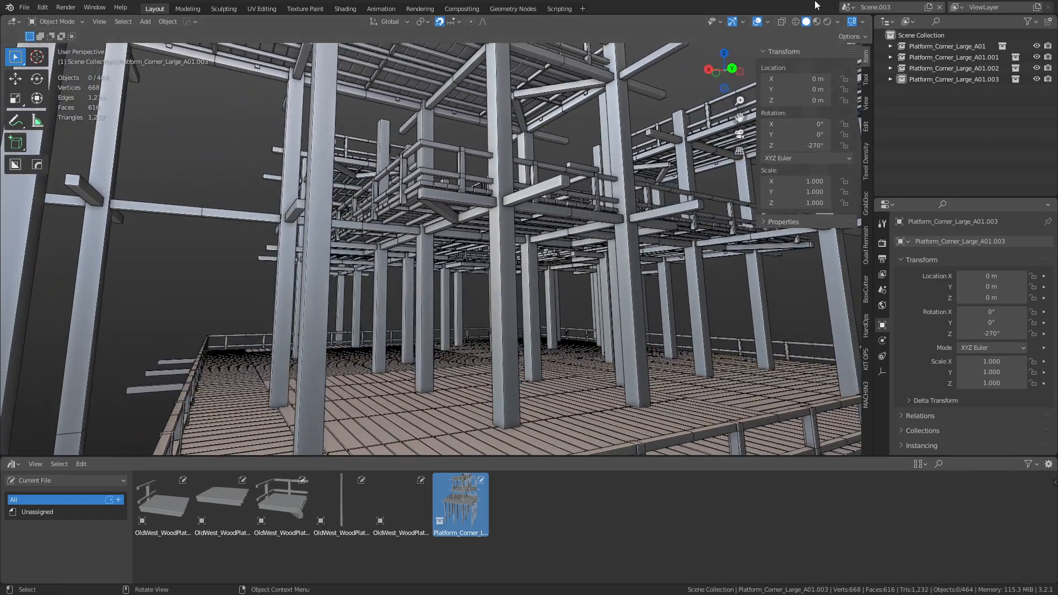
Step: Switch to the scene named Scene and examine the lighthouse's curved railed platform piece and its support legs
{"action": "left_click", "coordinate": [847, 8]}
{"action": "left_click", "coordinate": [865, 24]}
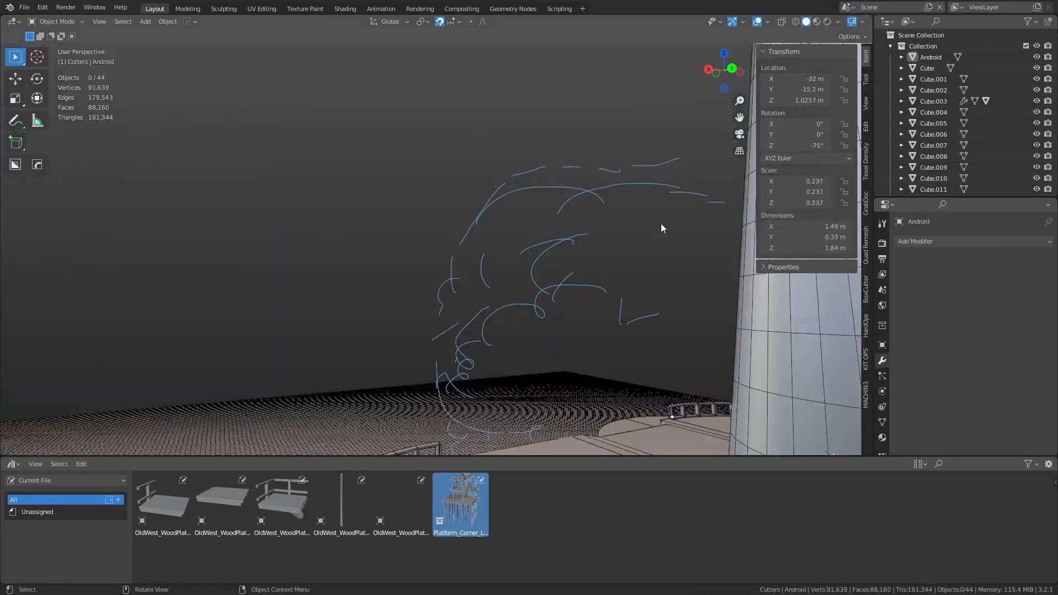
{"action": "scroll", "coordinate": [410, 224], "scroll_direction": "down", "scroll_amount": 5}
{"action": "middle_click_drag", "start_coordinate": [410, 223], "coordinate": [451, 209]}
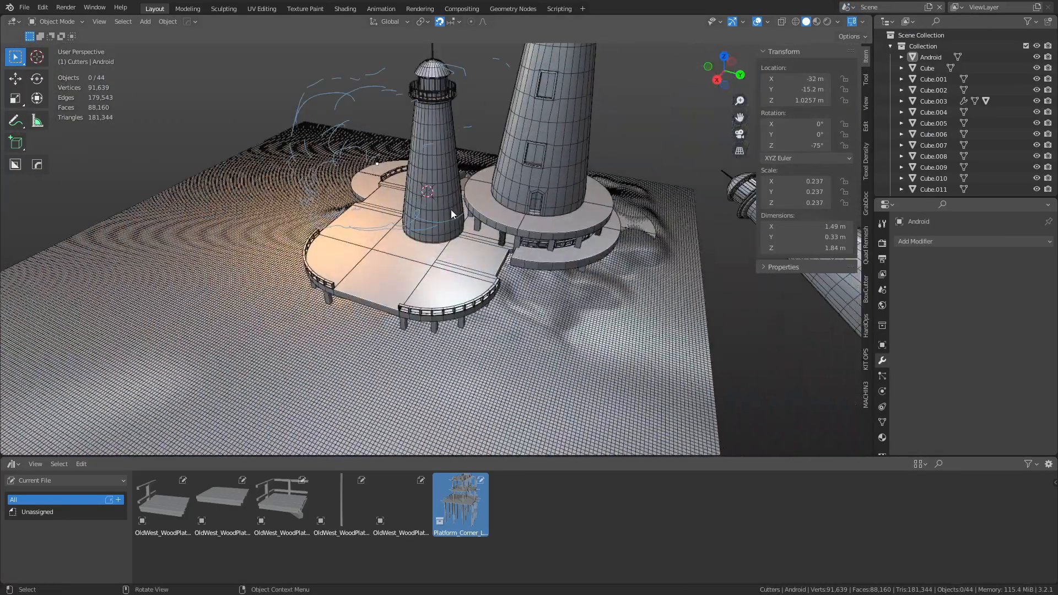
{"action": "left_click", "coordinate": [548, 221]}
{"action": "key", "text": "f"}
{"action": "middle_click_drag", "start_coordinate": [636, 261], "coordinate": [534, 219]}
{"action": "left_click", "coordinate": [497, 223]}
{"action": "left_click", "coordinate": [630, 203]}
{"action": "key", "text": "f"}
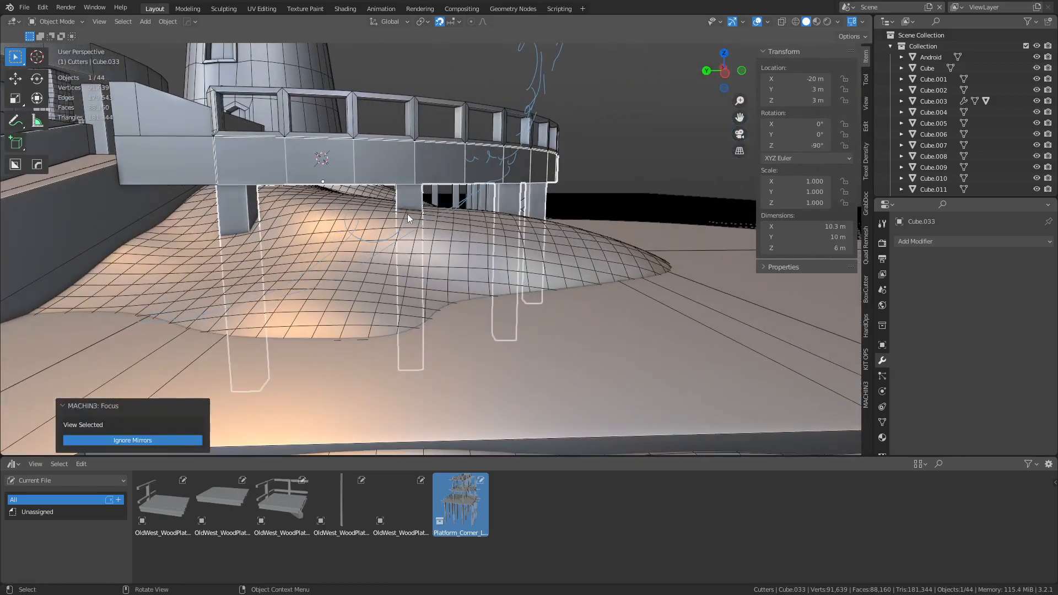
{"action": "middle_click_drag", "start_coordinate": [407, 214], "coordinate": [633, 14]}
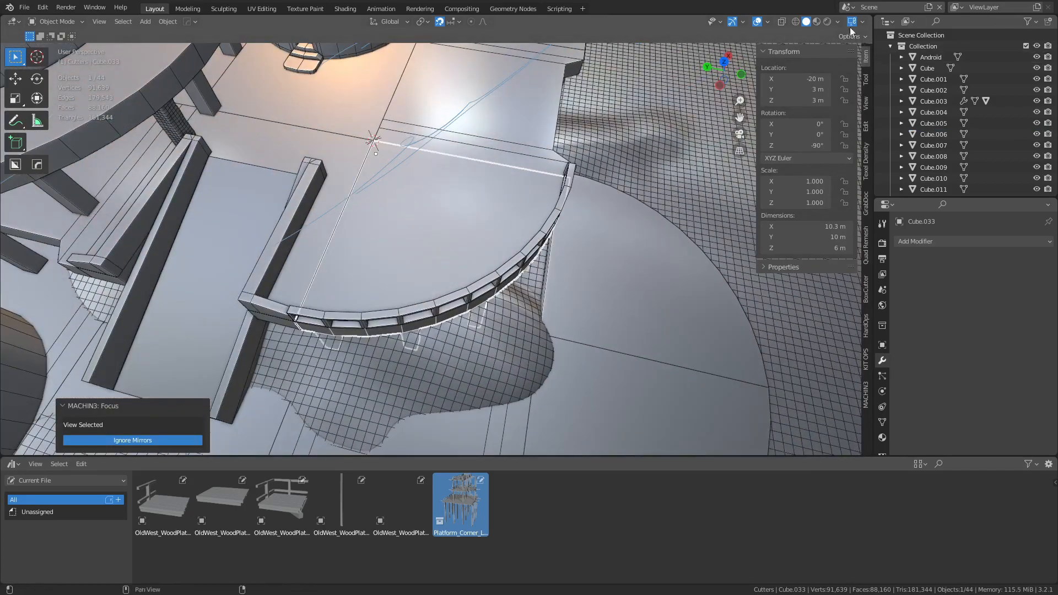
Step: Switch to Scene.001 and add a 2 m cube mesh beside the Old West platform pieces
{"action": "left_click", "coordinate": [846, 7]}
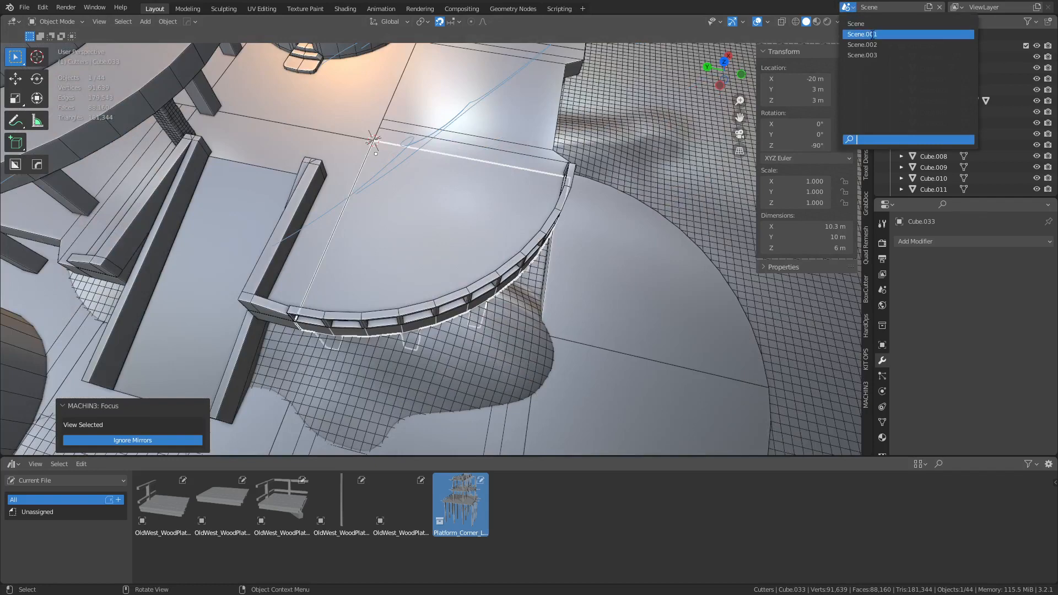
{"action": "left_click", "coordinate": [892, 33]}
{"action": "scroll", "coordinate": [584, 203], "scroll_direction": "down", "scroll_amount": 5}
{"action": "middle_click_drag", "start_coordinate": [457, 249], "coordinate": [473, 223]}
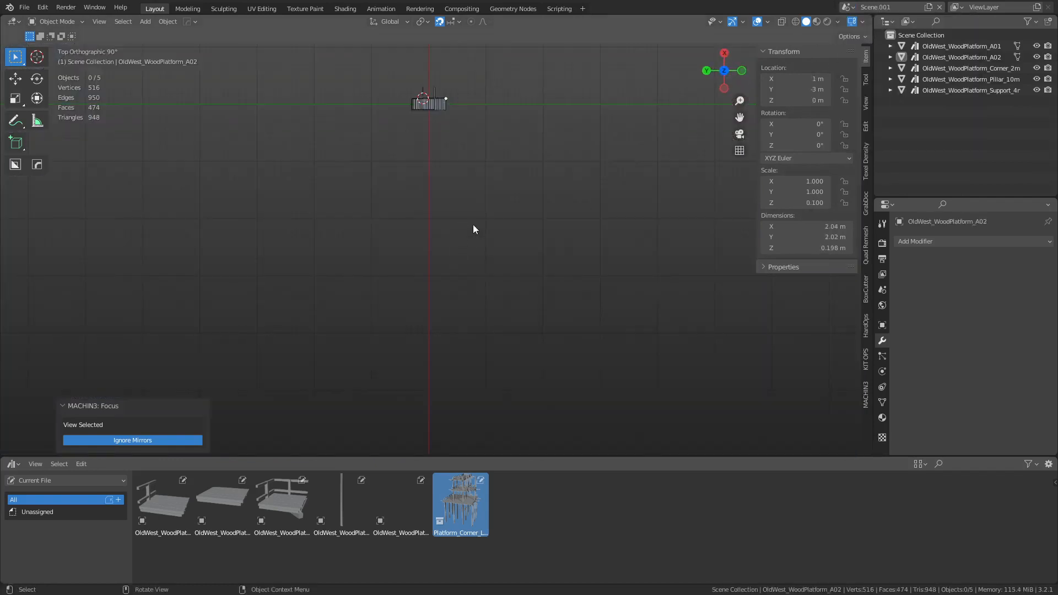
{"action": "key", "text": "shift+a"}
{"action": "mouse_move", "coordinate": [432, 90]}
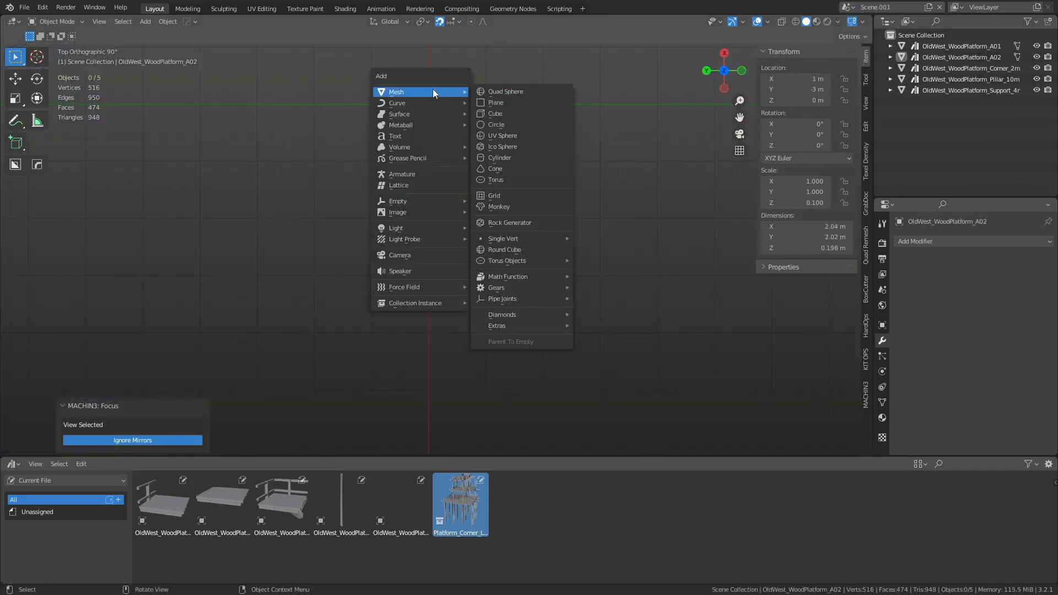
{"action": "left_click", "coordinate": [513, 110]}
Step: Move the cube away from the platform pieces, placing it beside the X axis, and scale it uniformly by 5.3
{"action": "key", "text": "g"}
{"action": "key", "text": "x"}
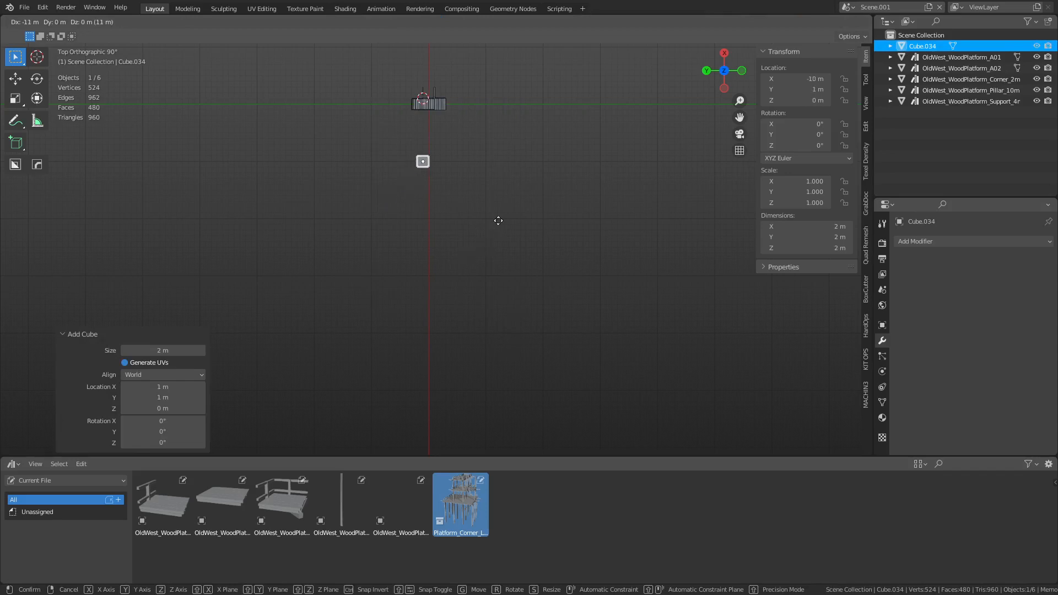
{"action": "left_click", "coordinate": [34, 346]}
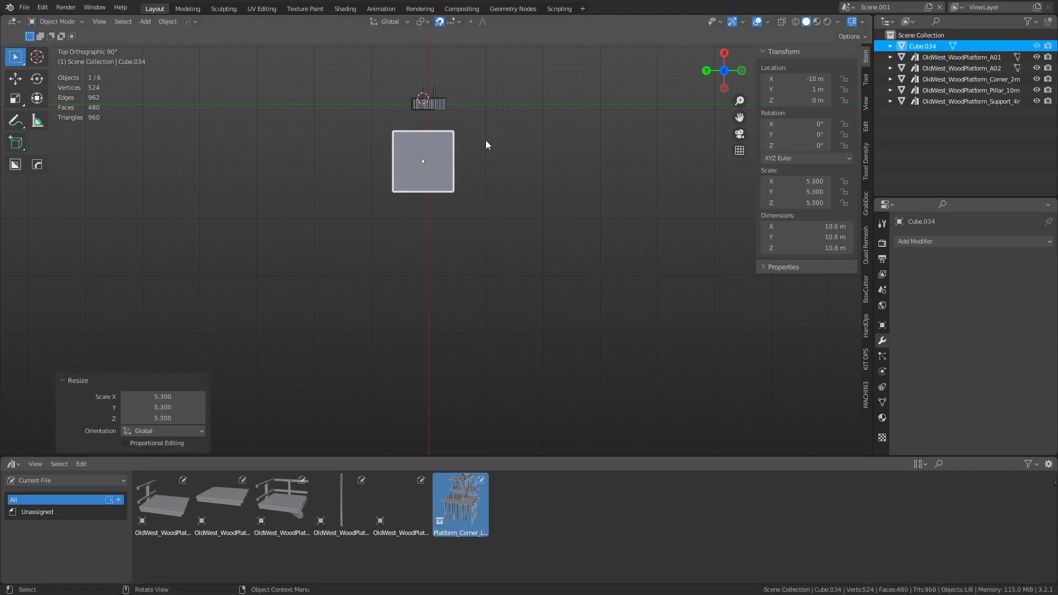
{"action": "key", "text": "g"}
{"action": "left_click", "coordinate": [455, 176]}
Step: Set the cube's object origin to its bottom corner vertex nearest the platform pieces
{"action": "key", "text": "Tab"}
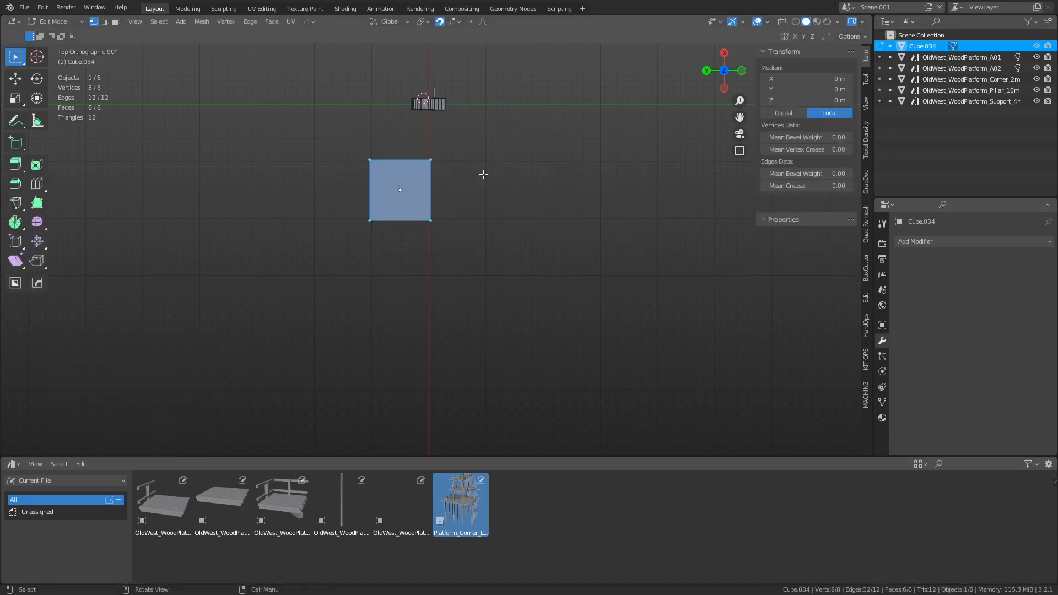
{"action": "middle_click_drag", "start_coordinate": [548, 208], "coordinate": [519, 276]}
{"action": "left_click", "coordinate": [515, 272]}
{"action": "key", "text": "shift+s"}
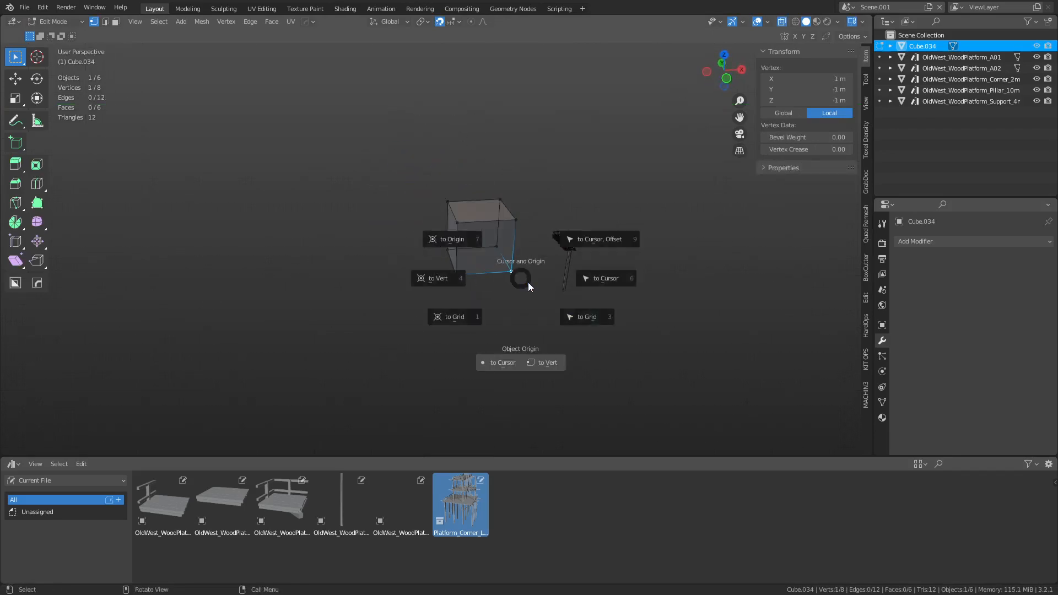
{"action": "left_click", "coordinate": [553, 357]}
{"action": "key", "text": "Tab"}
Step: Lower the cube's top face by 8.3 m along Z to form a flat block
{"action": "key", "text": "ctrl+Tab"}
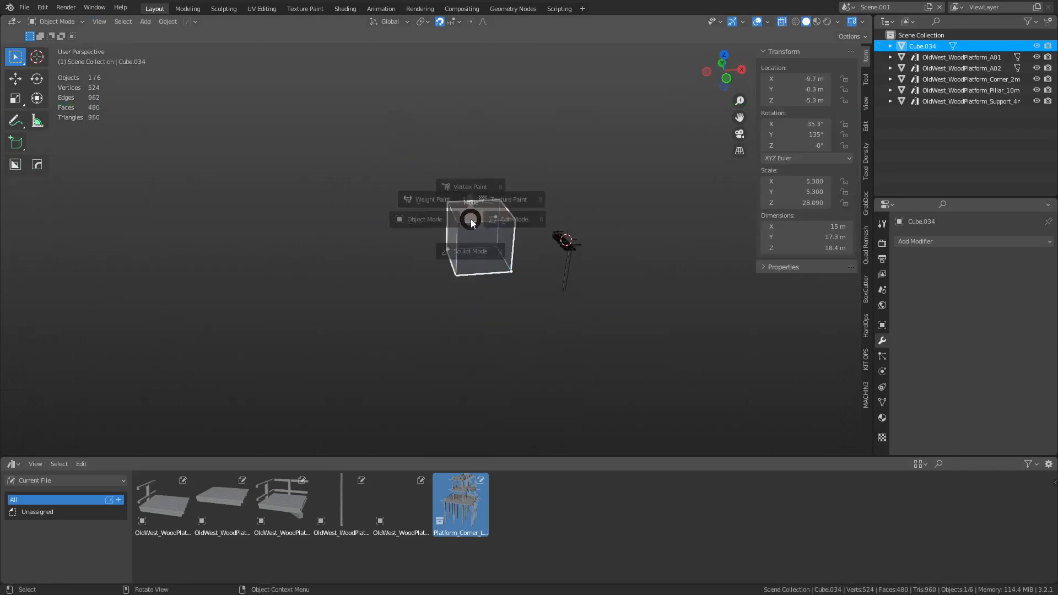
{"action": "left_click", "coordinate": [486, 219]}
{"action": "key", "text": "3"}
{"action": "left_click", "coordinate": [482, 208]}
{"action": "key", "text": "g"}
{"action": "key", "text": "z"}
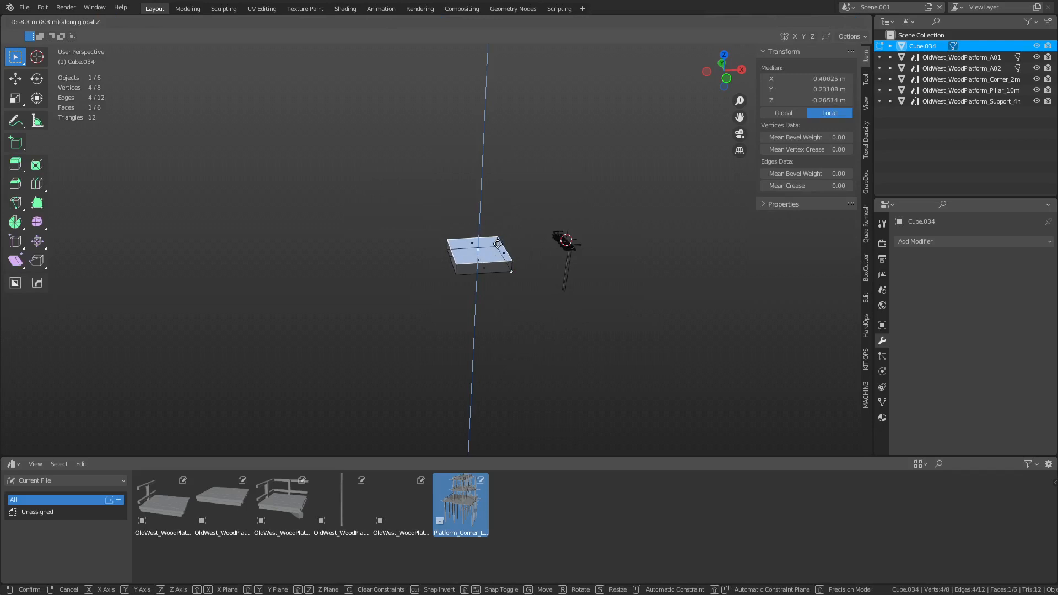
{"action": "left_click", "coordinate": [497, 243]}
{"action": "key", "text": "ctrl+Tab"}
{"action": "left_click", "coordinate": [452, 243]}
{"action": "key", "text": "grave"}
{"action": "left_click", "coordinate": [464, 256]}
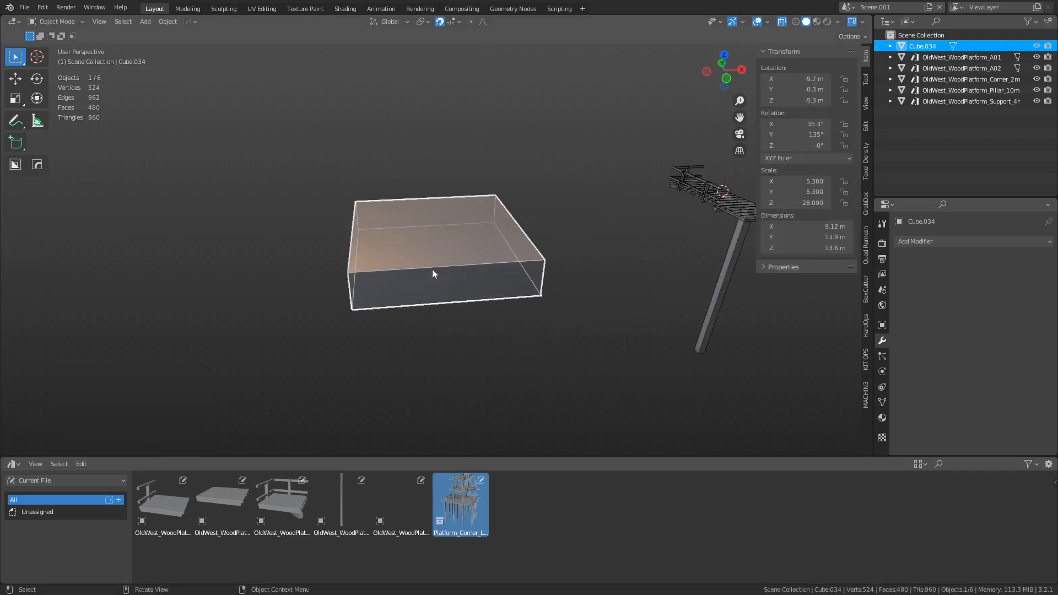
Step: Try a duplicate of the block placed beside it along Y, and delete the duplicate
{"action": "key", "text": "KP_7"}
{"action": "key", "text": "shift+d"}
{"action": "key", "text": "y"}
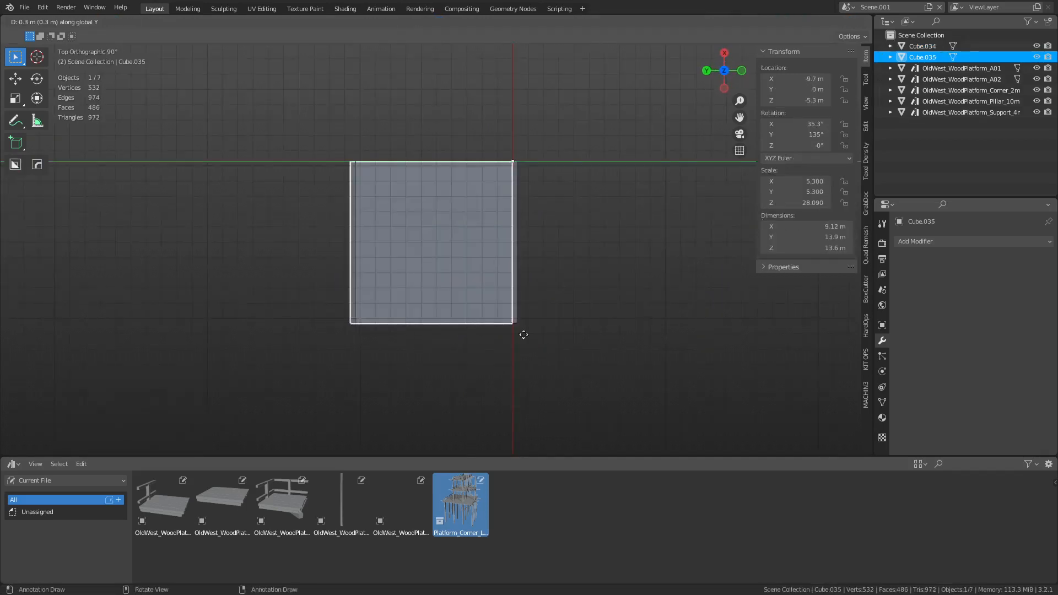
{"action": "left_click", "coordinate": [378, 331]}
{"action": "left_click", "coordinate": [393, 311]}
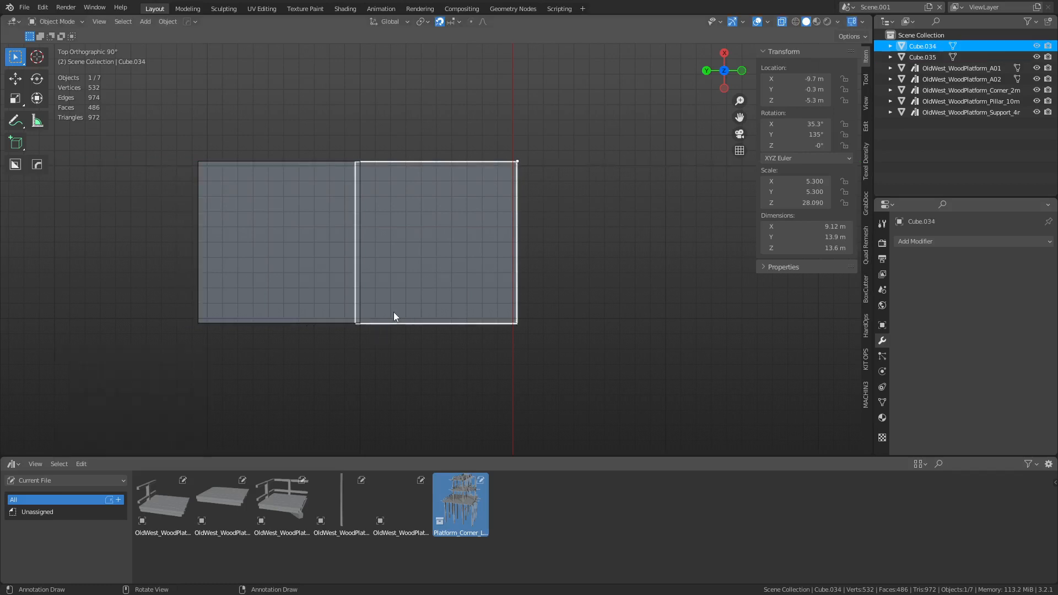
{"action": "left_click", "coordinate": [337, 312]}
{"action": "key", "text": "Delete"}
Step: Move the block so its corner origin snaps to X -10 m, Y 0 m, Z -5 m
{"action": "left_click", "coordinate": [413, 310]}
{"action": "key", "text": "s"}
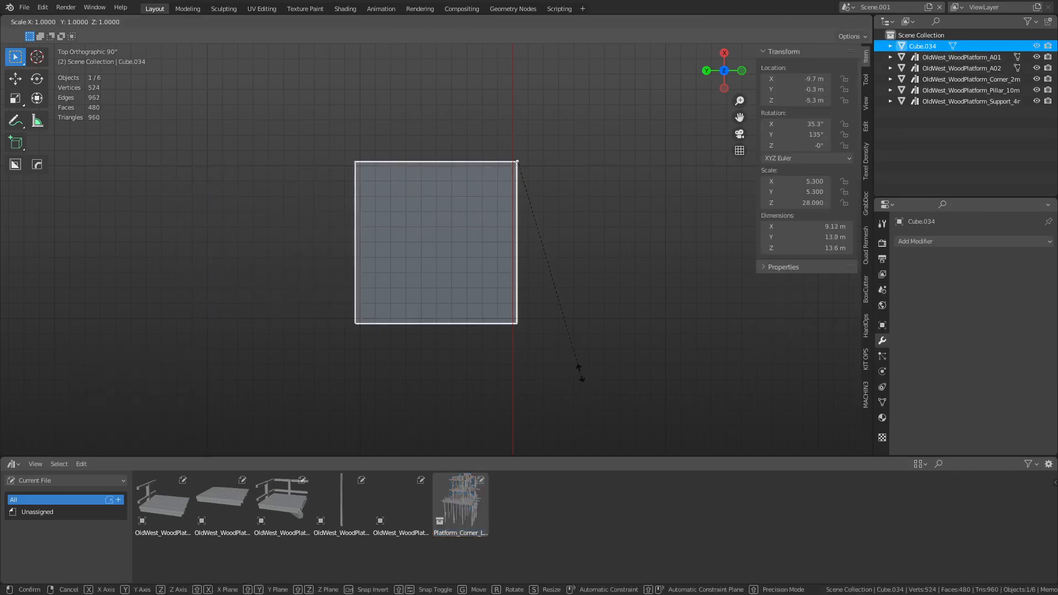
{"action": "right_click", "coordinate": [584, 371]}
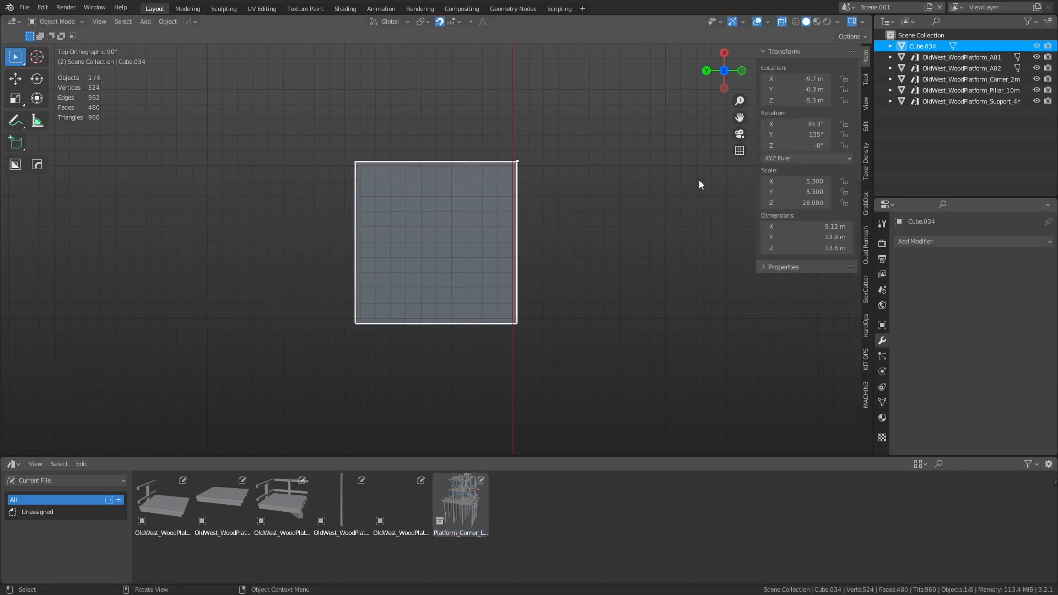
{"action": "key", "text": "g"}
{"action": "left_click", "coordinate": [548, 252]}
{"action": "key", "text": "s"}
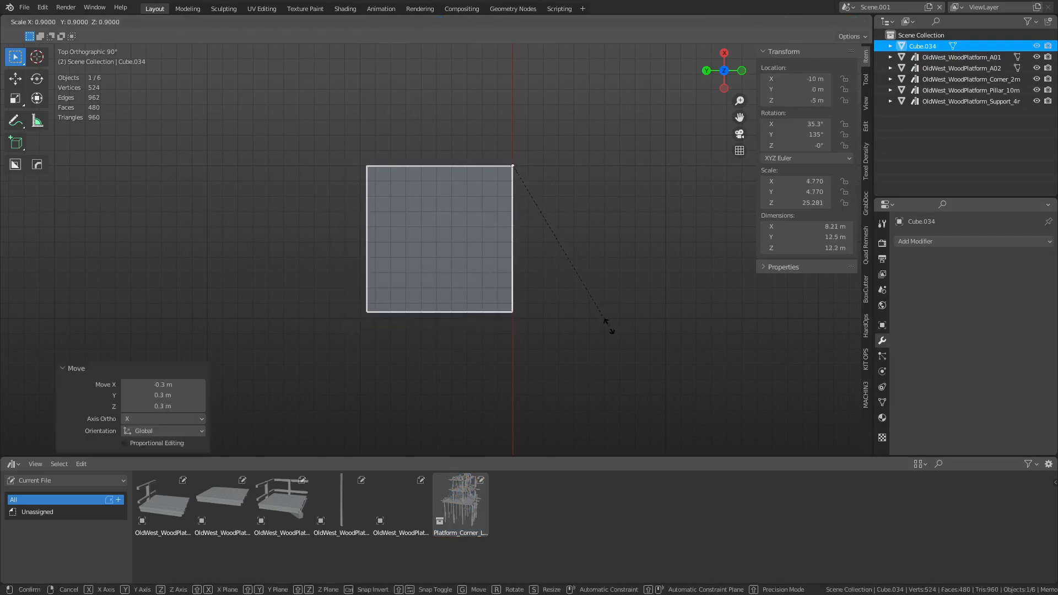
{"action": "right_click", "coordinate": [537, 320]}
Step: Resize the block's footprint to 10 m square by moving its far X side 0.6 m and far Y side -0.6 m
{"action": "key", "text": "Tab"}
{"action": "left_click_drag", "start_coordinate": [489, 307], "coordinate": [612, 289]}
{"action": "key", "text": "g"}
{"action": "key", "text": "x"}
{"action": "left_click", "coordinate": [654, 274]}
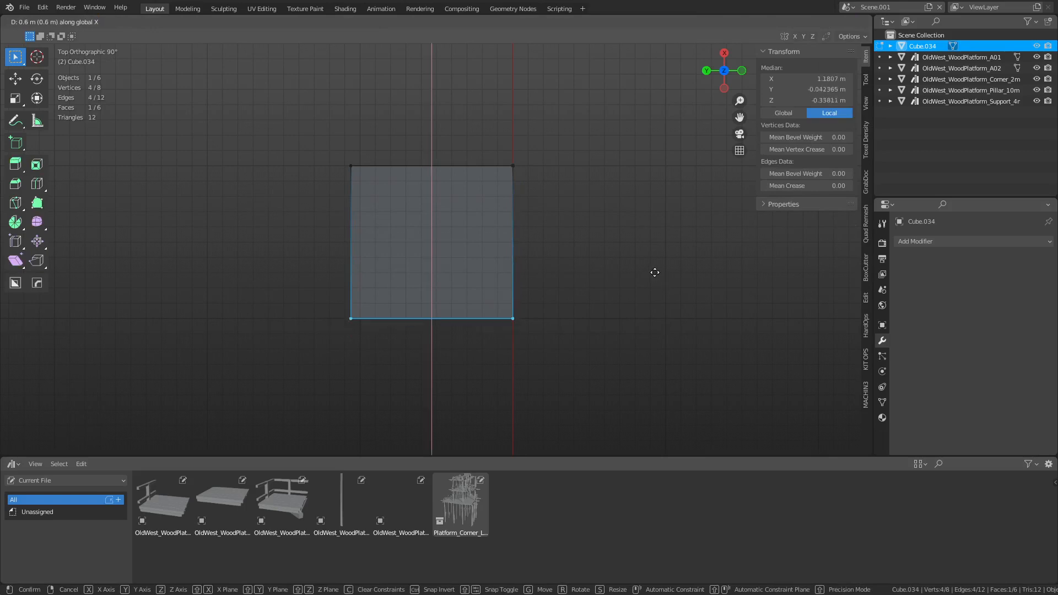
{"action": "left_click_drag", "start_coordinate": [236, 179], "coordinate": [357, 366]}
{"action": "key", "text": "g"}
{"action": "key", "text": "y"}
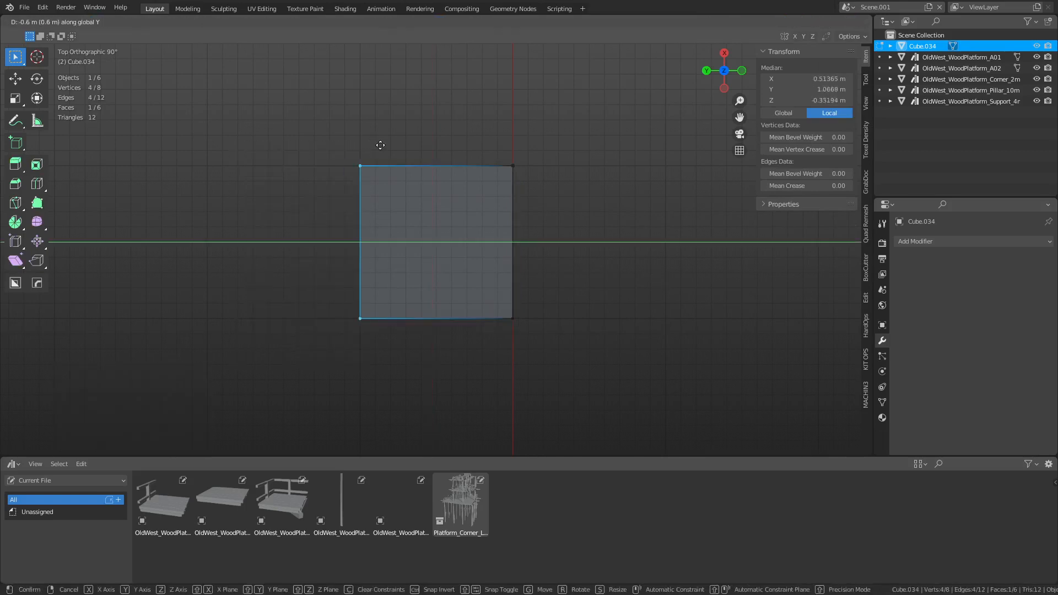
{"action": "left_click", "coordinate": [381, 146]}
Step: Apply the block's rotation and scale in Object Mode
{"action": "key", "text": "Tab"}
{"action": "key", "text": "ctrl+a"}
{"action": "left_click", "coordinate": [595, 268]}
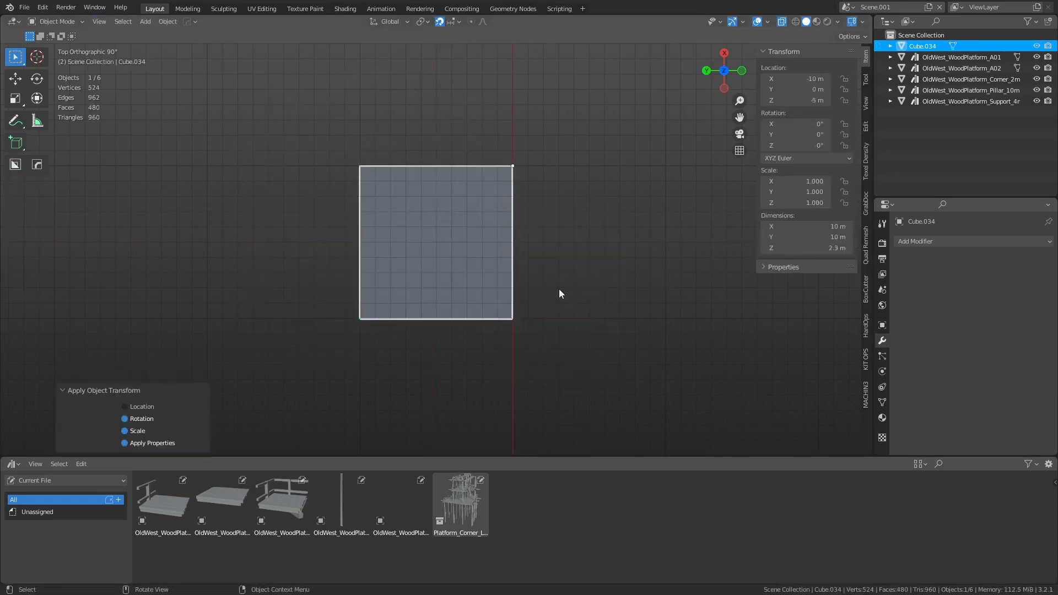
Step: Duplicate the square block and offset the copy 10 m along Y
{"action": "key", "text": "shift+d"}
{"action": "key", "text": "y"}
{"action": "left_click", "coordinate": [437, 289]}
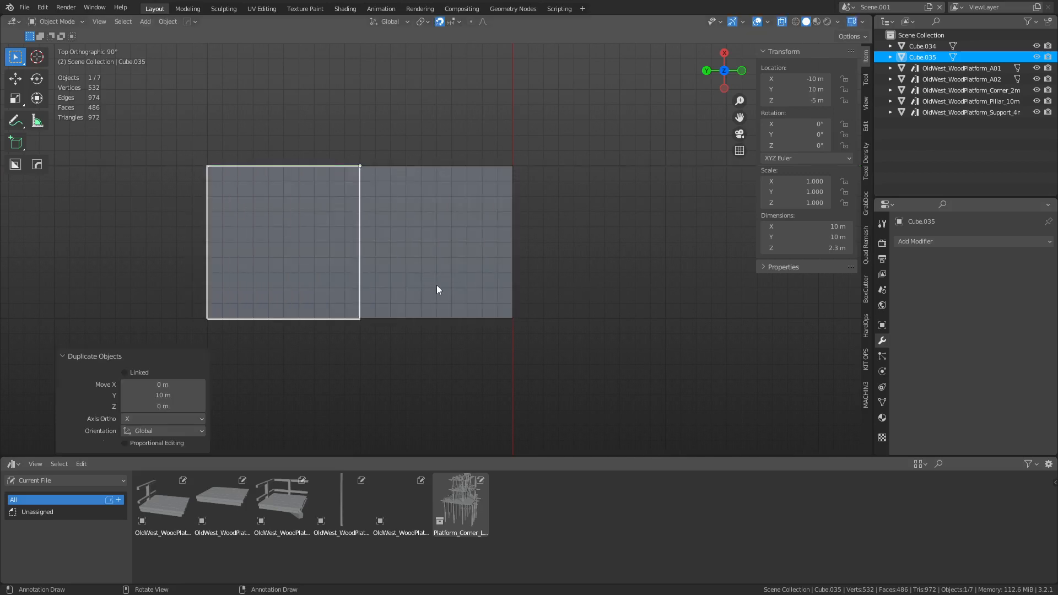
{"action": "key", "text": "Tab"}
{"action": "middle_click_drag", "start_coordinate": [468, 296], "coordinate": [299, 333]}
{"action": "key", "text": "2"}
{"action": "left_click", "coordinate": [164, 348]}
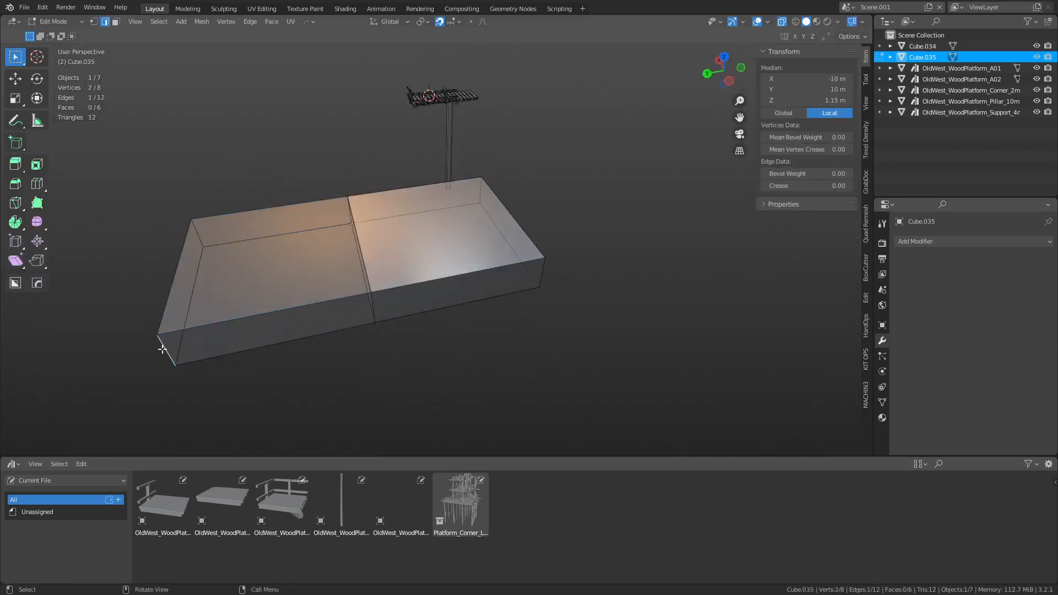
{"action": "key", "text": "ctrl+b"}
{"action": "scroll", "coordinate": [595, 309], "scroll_direction": "up", "scroll_amount": 9}
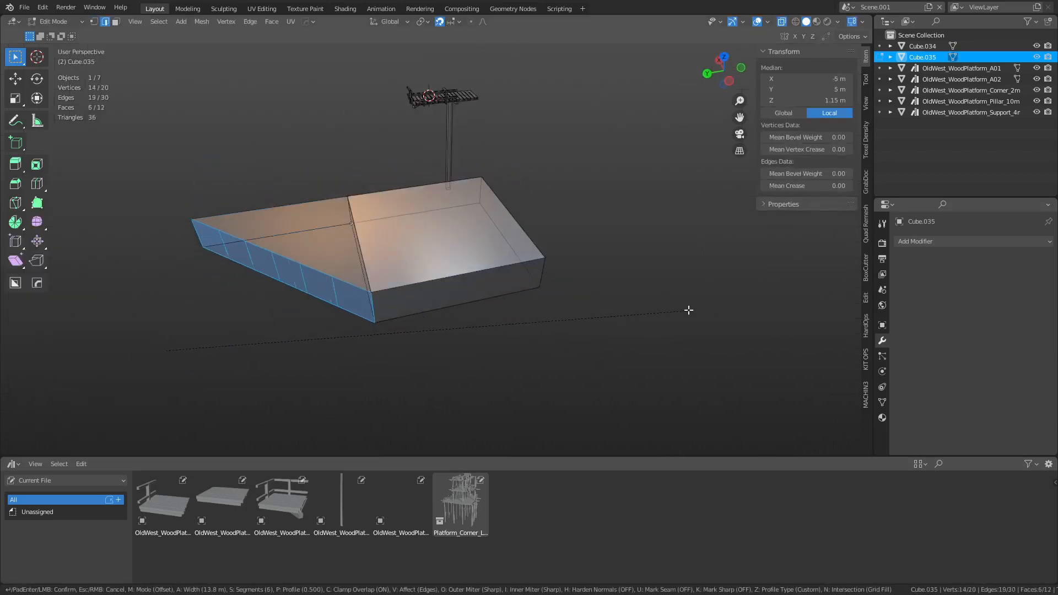
{"action": "key", "text": "Escape"}
{"action": "middle_click_drag", "start_coordinate": [436, 337], "coordinate": [536, 292]}
{"action": "key", "text": "ctrl+b"}
{"action": "scroll", "coordinate": [684, 291], "scroll_direction": "up", "scroll_amount": 5}
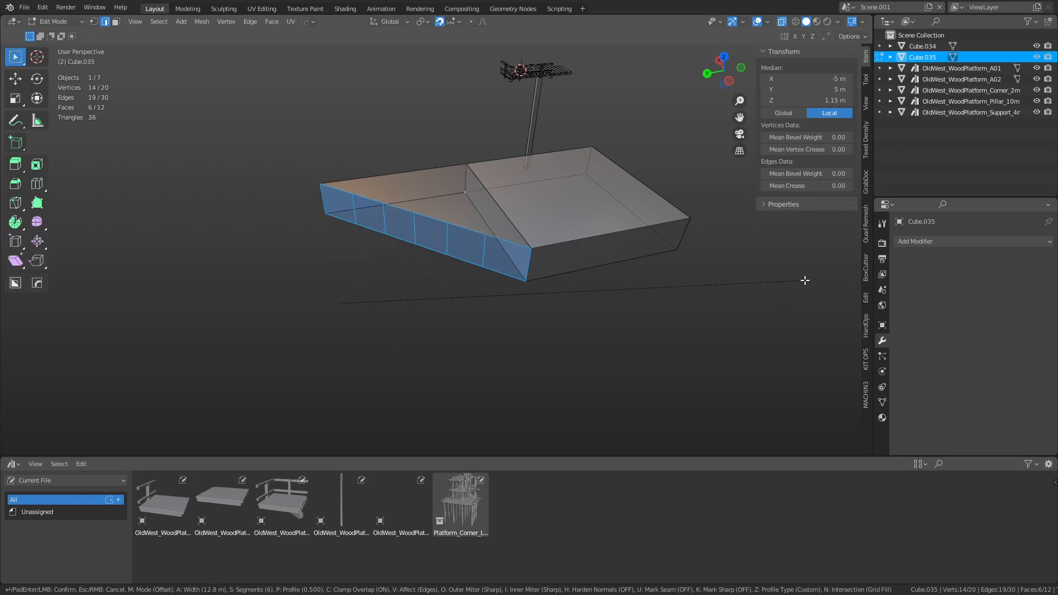
{"action": "key", "text": "Escape"}
Step: Merge all of the duplicate's vertices by distance and apply its rotation and scale
{"action": "key", "text": "Tab"}
{"action": "right_click", "coordinate": [441, 247]}
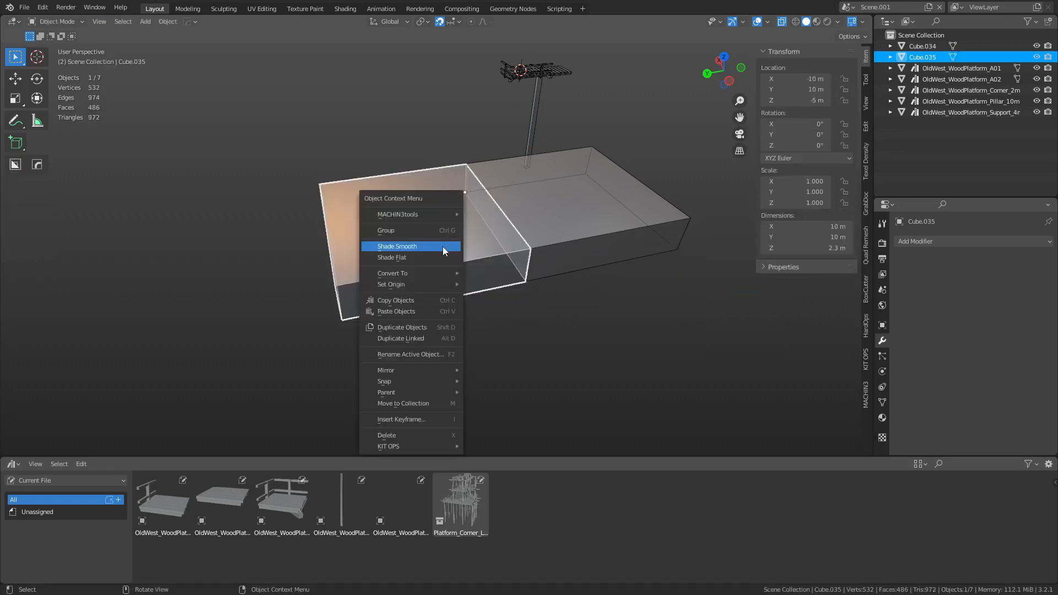
{"action": "key", "text": "Tab"}
{"action": "left_click", "coordinate": [534, 291]}
{"action": "key", "text": "m"}
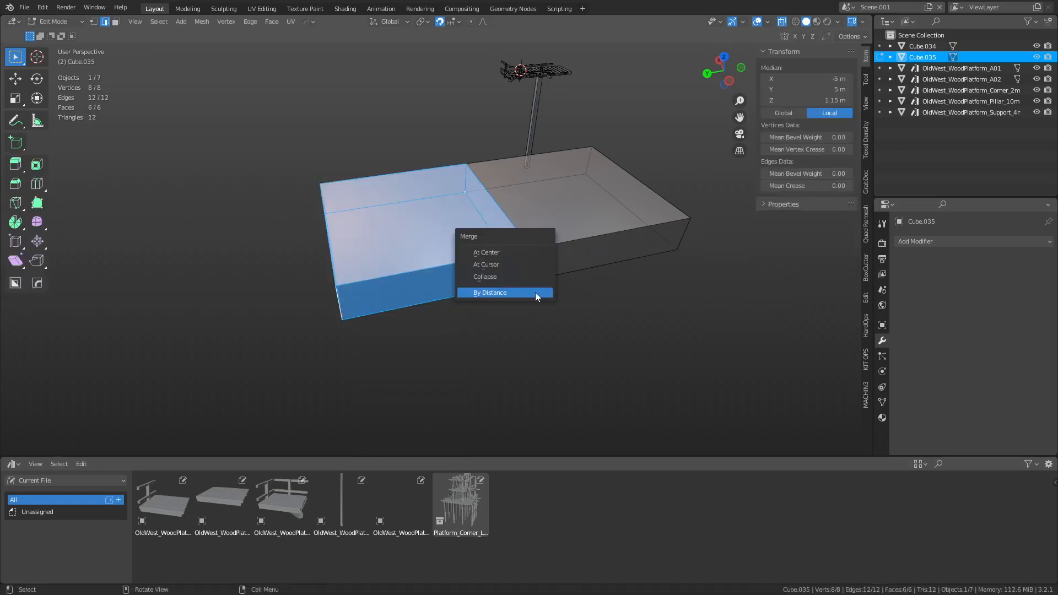
{"action": "left_click", "coordinate": [535, 293]}
{"action": "key", "text": "Tab"}
{"action": "left_click", "coordinate": [449, 299]}
{"action": "key", "text": "ctrl+a"}
{"action": "left_click", "coordinate": [448, 299]}
Step: Try a 4-segment custom-profile bevel about 12.3 m wide on the duplicate's outer vertical corner edge, with shape about 0.51
{"action": "key", "text": "Tab"}
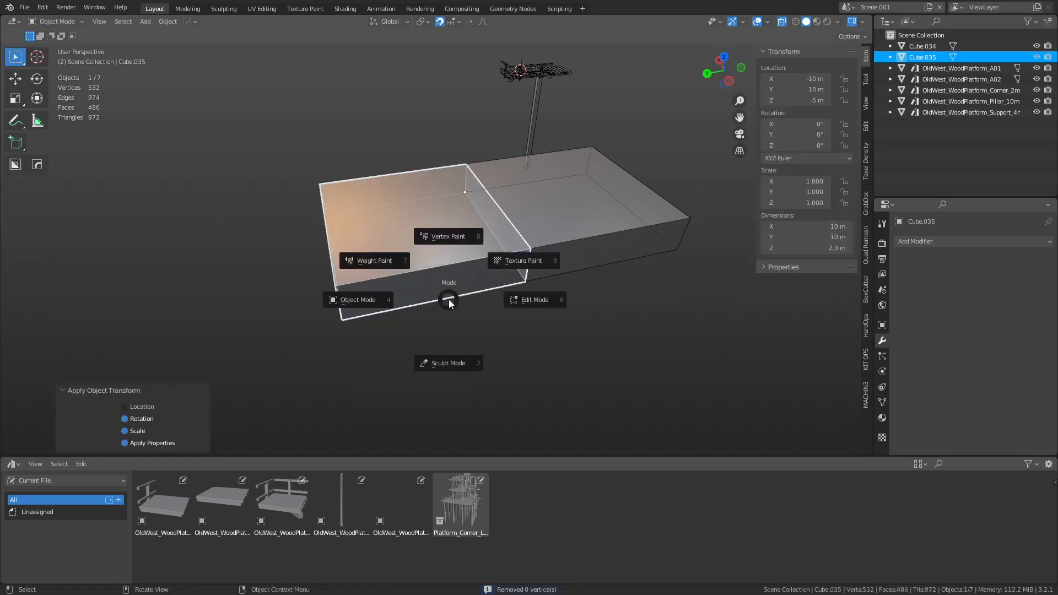
{"action": "left_click", "coordinate": [449, 300]}
{"action": "left_click", "coordinate": [451, 303]}
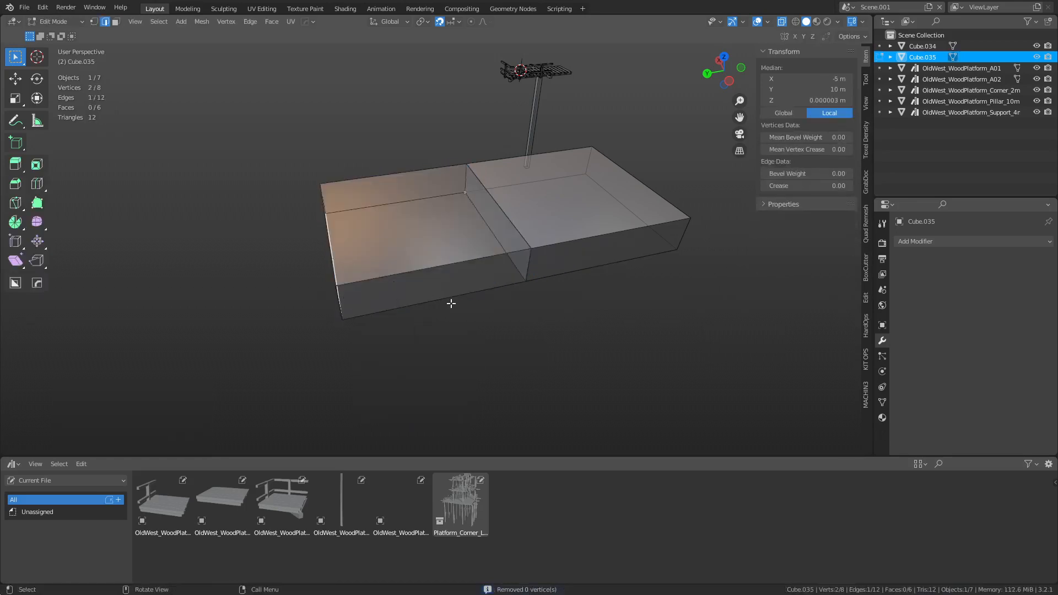
{"action": "key", "text": "a"}
{"action": "middle_click_drag", "start_coordinate": [356, 301], "coordinate": [404, 302]}
{"action": "left_click", "coordinate": [405, 303]}
{"action": "key", "text": "ctrl+b"}
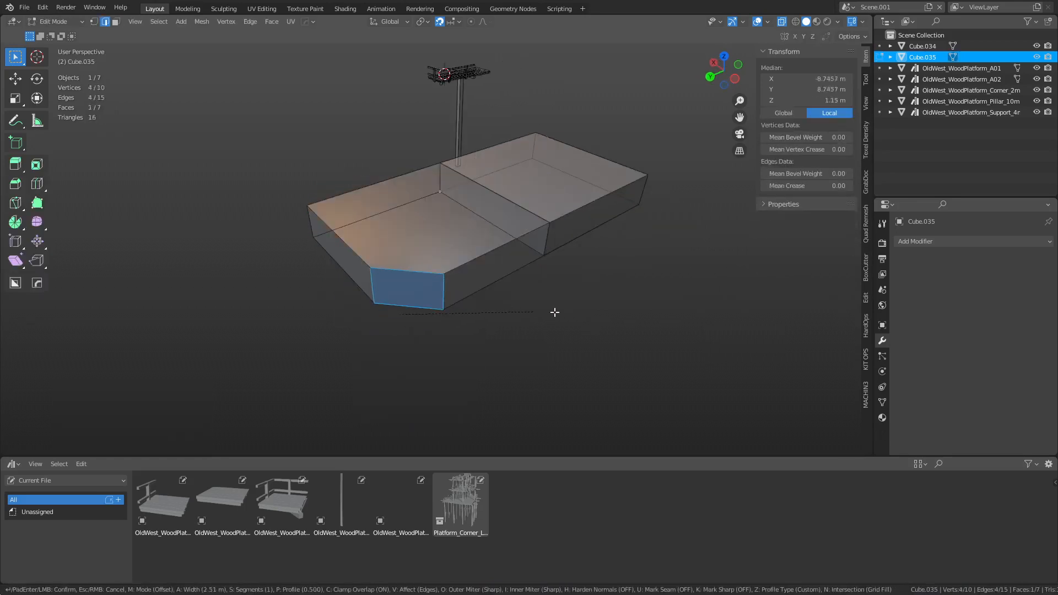
{"action": "scroll", "coordinate": [555, 312], "scroll_direction": "up", "scroll_amount": 3}
{"action": "left_click", "coordinate": [598, 309]}
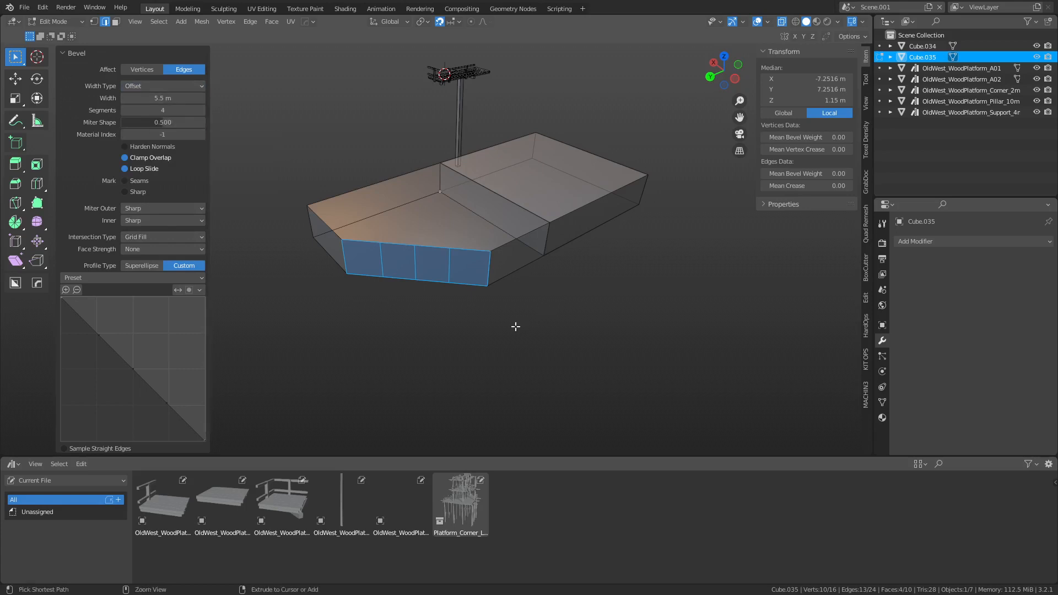
{"action": "key", "text": "ctrl+b"}
{"action": "left_click", "coordinate": [789, 318]}
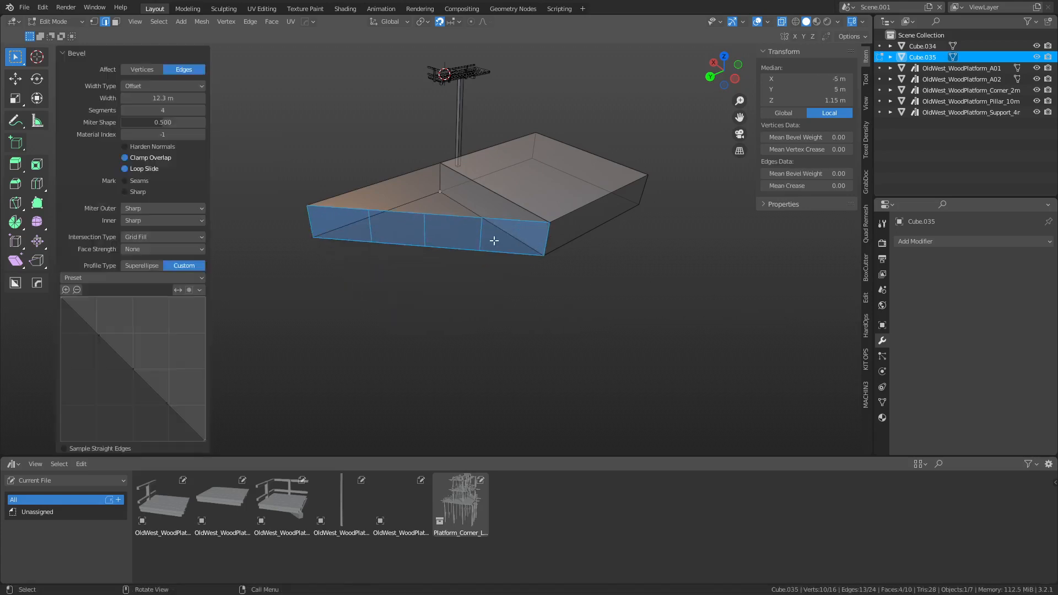
{"action": "left_click", "coordinate": [166, 88]}
{"action": "left_click", "coordinate": [172, 99]}
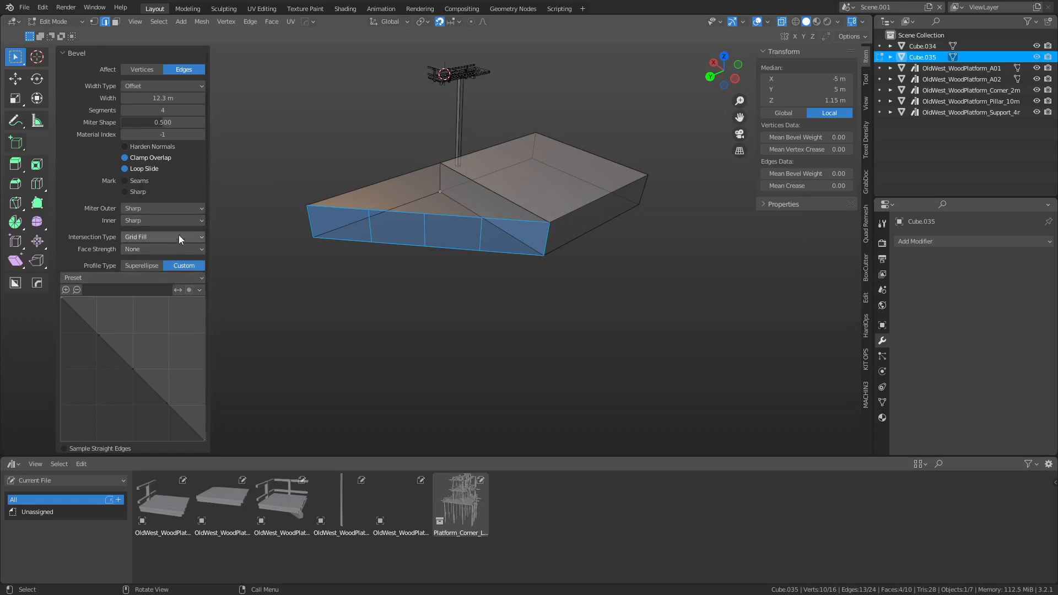
{"action": "left_click_drag", "start_coordinate": [169, 122], "coordinate": [172, 121]}
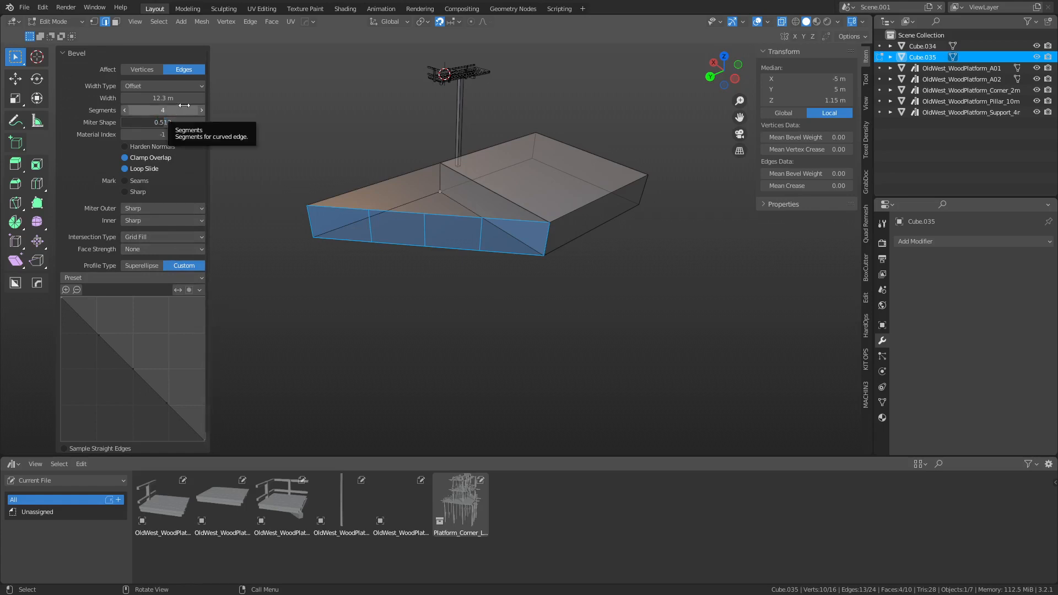
Step: Merge the bevelled mesh by distance and try to move the three intermediate vertical edges of the diagonal face
{"action": "key", "text": "a"}
{"action": "key", "text": "m"}
{"action": "left_click", "coordinate": [508, 241]}
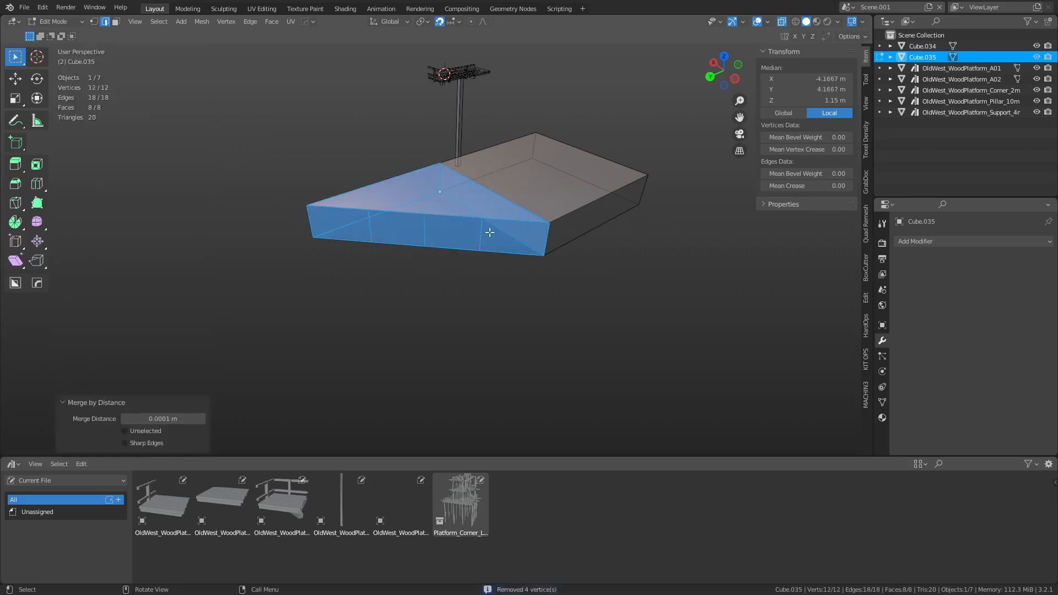
{"action": "left_click", "coordinate": [482, 232]}
{"action": "left_click", "coordinate": [425, 224], "text": "shift"}
{"action": "left_click", "coordinate": [372, 228], "text": "shift"}
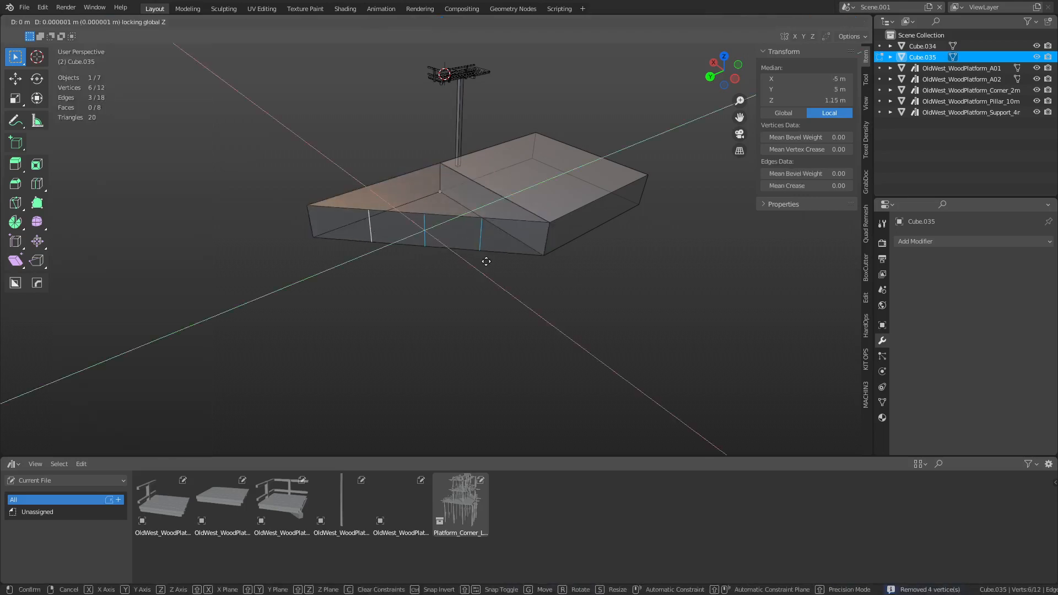
{"action": "middle_click_drag", "start_coordinate": [465, 250], "coordinate": [457, 299]}
Step: Undo the edge selection, the merge and the bevel on the duplicate block
{"action": "key", "text": "ctrl+z"}
{"action": "key", "text": "ctrl+z"}
{"action": "key", "text": "ctrl+z"}
{"action": "key", "text": "ctrl+z"}
{"action": "key", "text": "ctrl+z"}
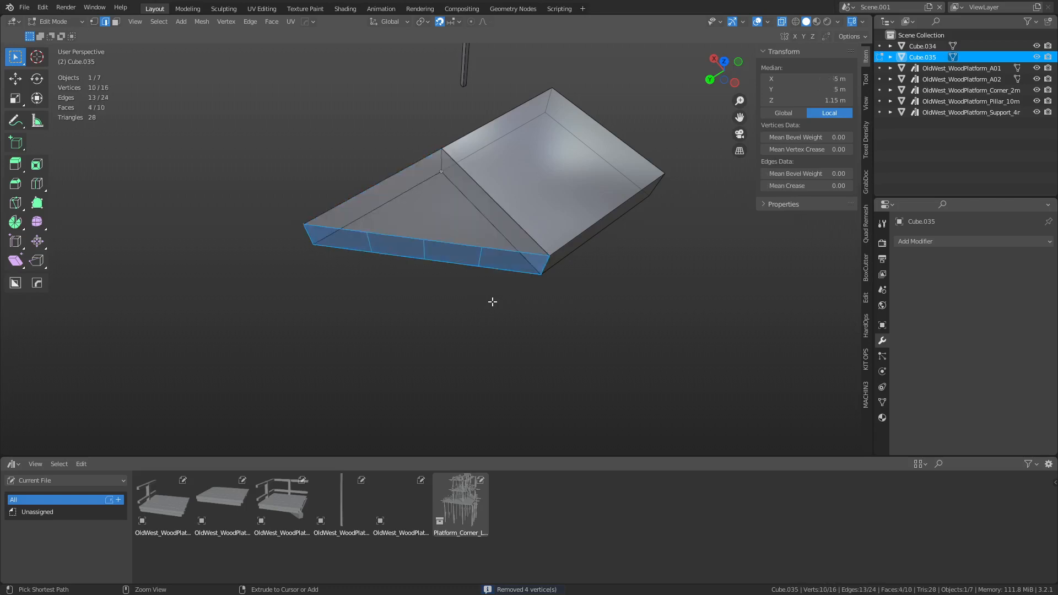
Step: Bevel the duplicate's outer vertical edge into a quarter round using Percent width 100%, 8 segments and the Superellipse profile
{"action": "left_click", "coordinate": [405, 368]}
{"action": "key", "text": "ctrl+b"}
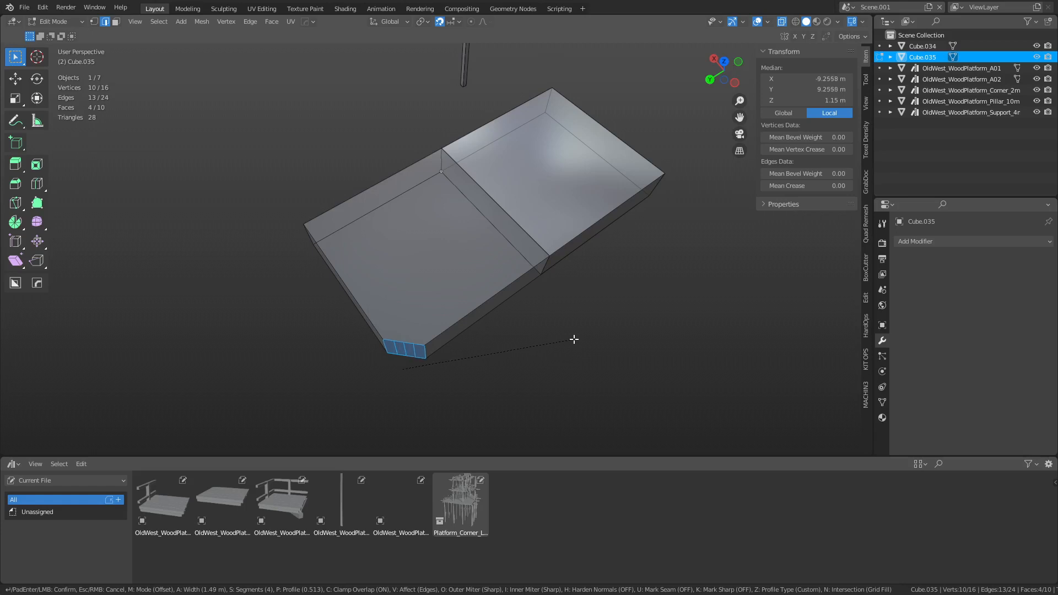
{"action": "key", "text": "m"}
{"action": "key", "text": "m"}
{"action": "key", "text": "m"}
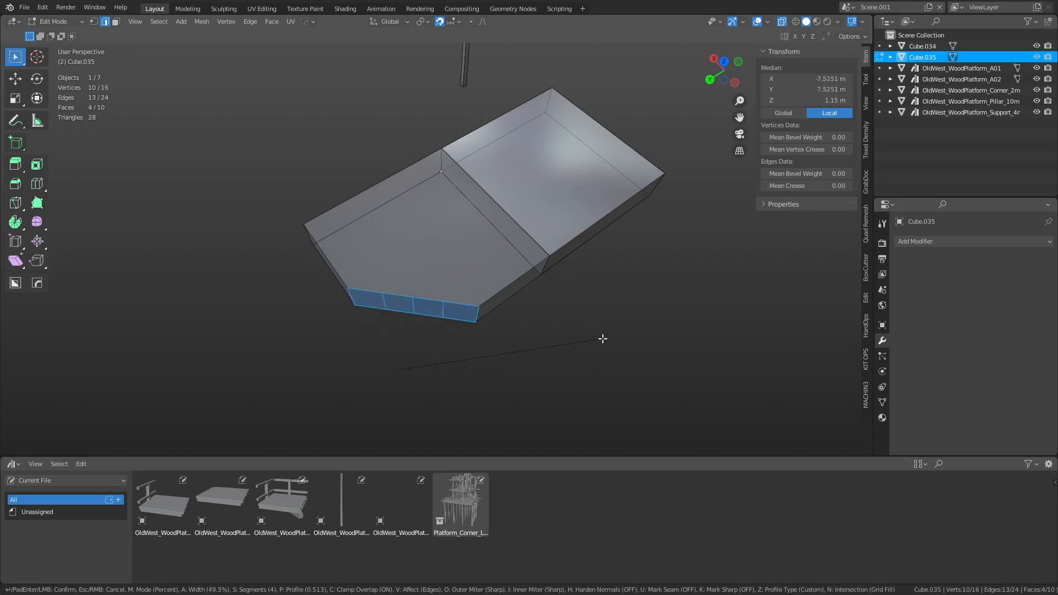
{"action": "key", "text": "z"}
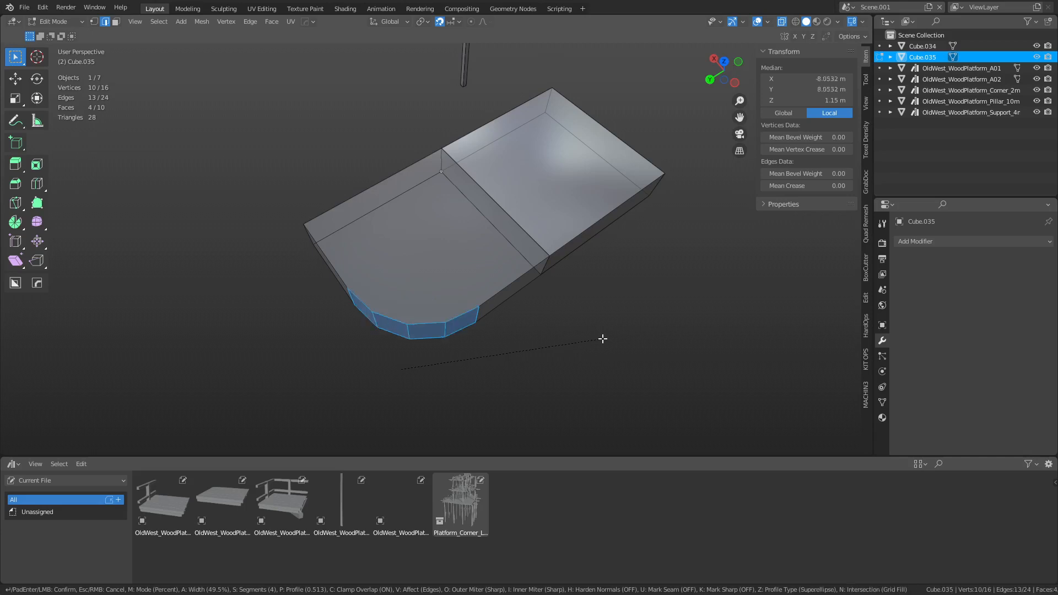
{"action": "key", "text": "z"}
{"action": "key", "text": "z"}
{"action": "key", "text": "z"}
{"action": "key", "text": "z"}
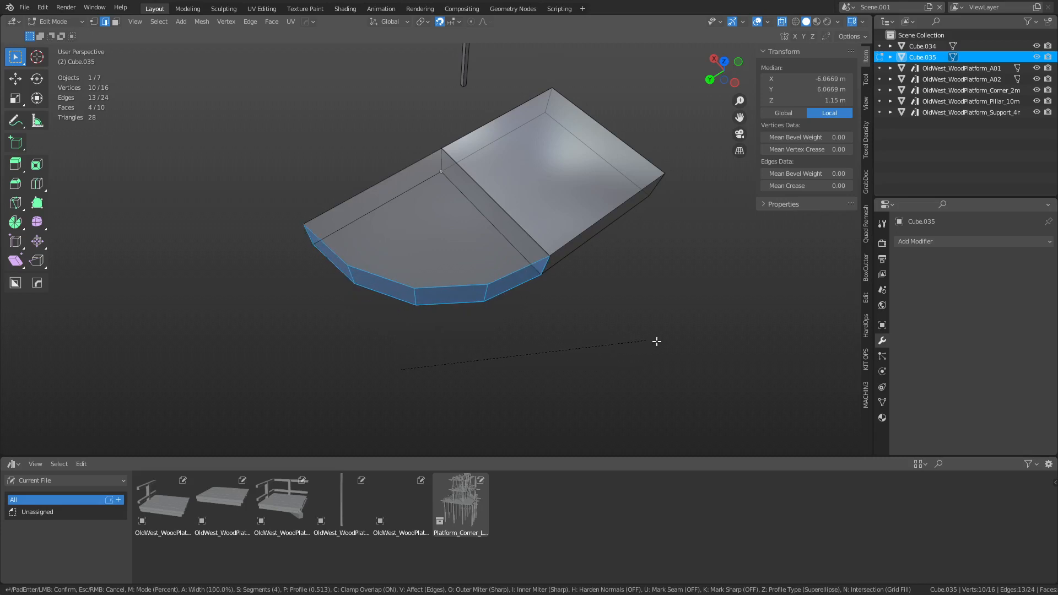
{"action": "scroll", "coordinate": [677, 342], "scroll_direction": "up", "scroll_amount": 4}
{"action": "left_click", "coordinate": [676, 342]}
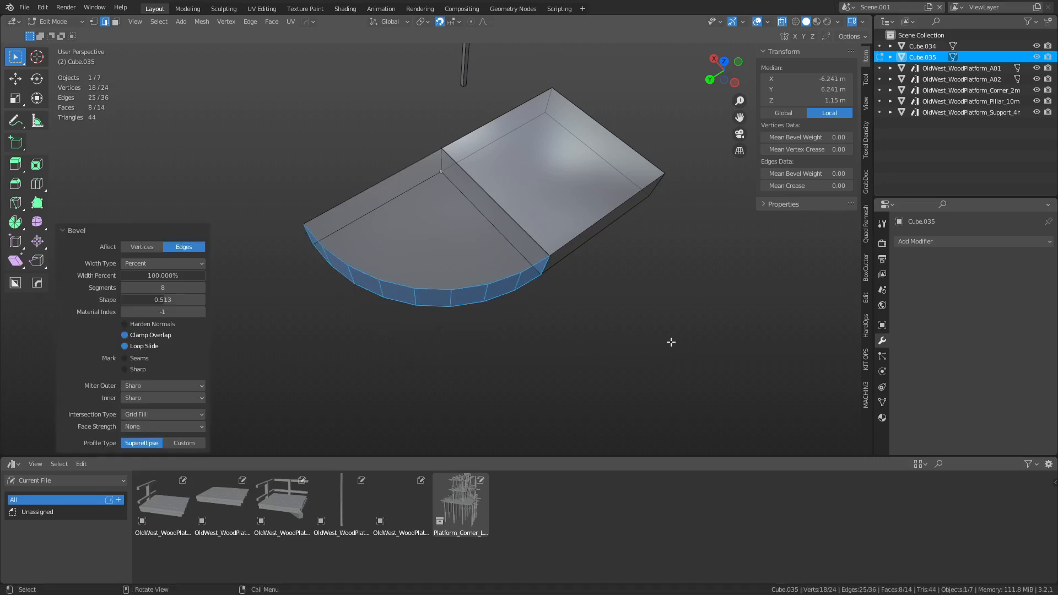
{"action": "key", "text": "Tab"}
{"action": "left_click", "coordinate": [626, 341]}
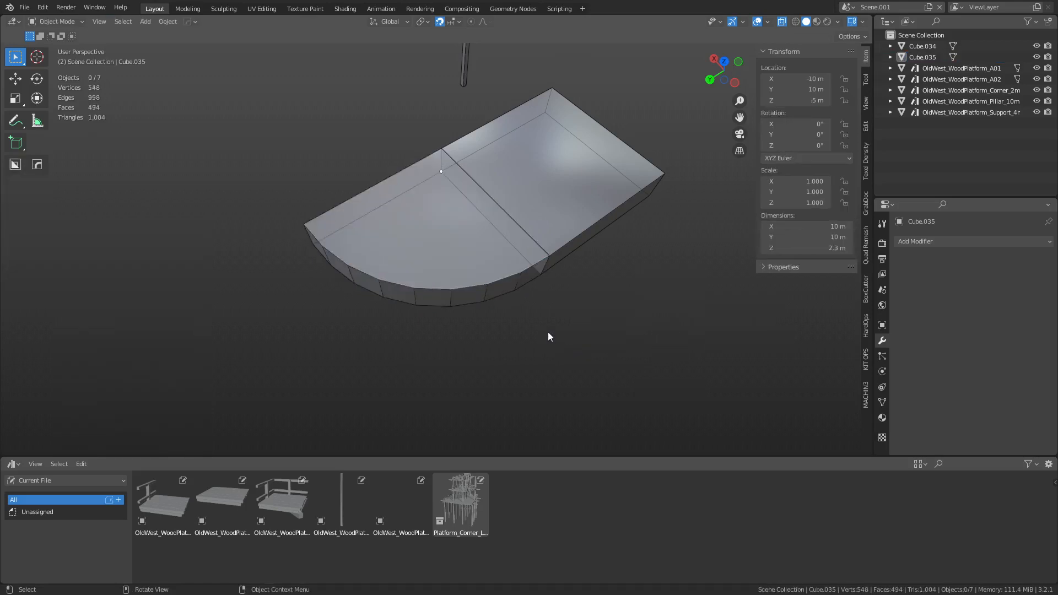
{"action": "left_click", "coordinate": [514, 267]}
{"action": "left_click", "coordinate": [561, 211], "text": "shift"}
{"action": "key", "text": "Tab"}
{"action": "left_click", "coordinate": [615, 270]}
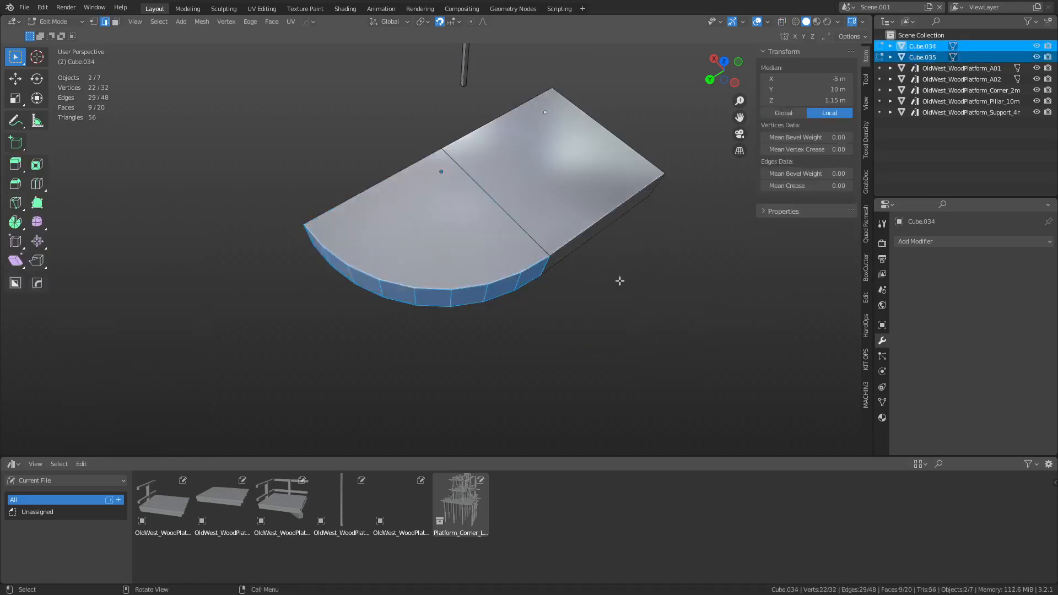
{"action": "middle_click_drag", "start_coordinate": [619, 284], "coordinate": [595, 251]}
{"action": "key", "text": "Tab"}
Step: Scale the quarter-round block and the square block each to 0.5 along Z in Object Mode
{"action": "left_click", "coordinate": [542, 237]}
{"action": "left_click", "coordinate": [478, 247]}
{"action": "key", "text": "s"}
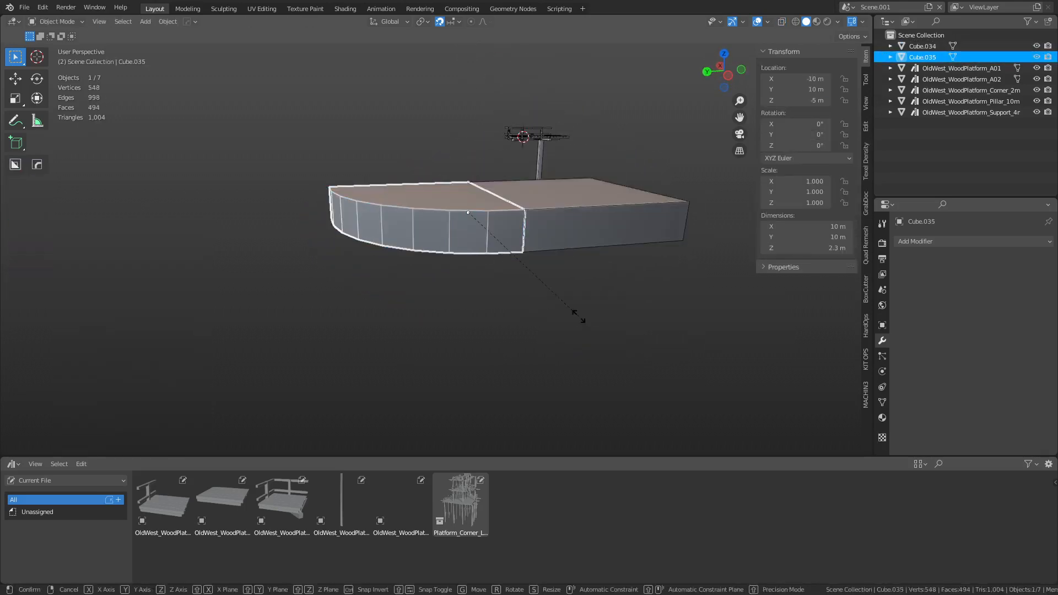
{"action": "key", "text": "z"}
{"action": "left_click", "coordinate": [533, 265]}
{"action": "left_click", "coordinate": [586, 242]}
{"action": "right_click", "coordinate": [670, 341]}
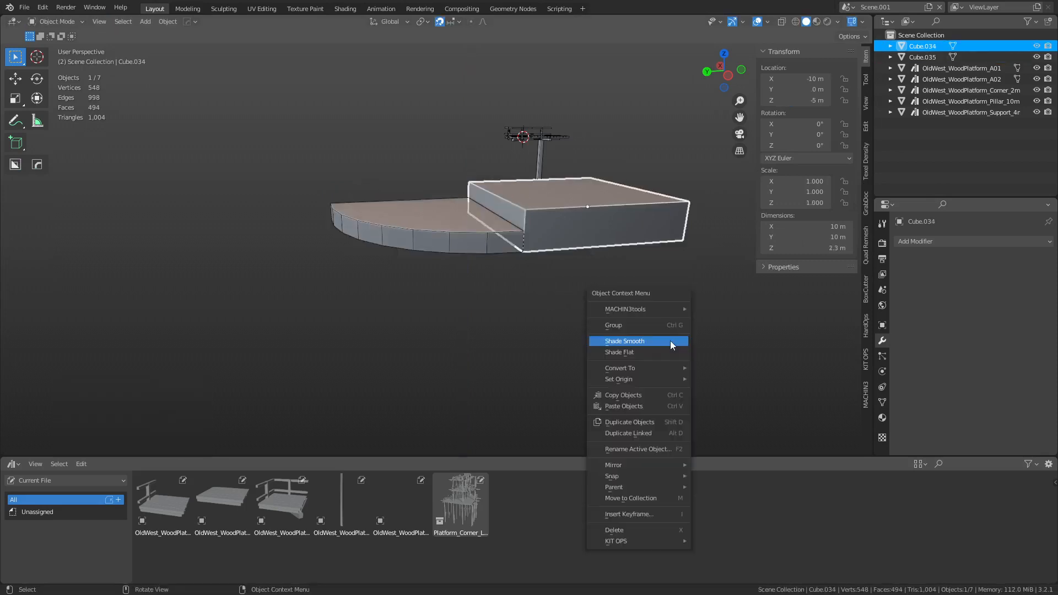
{"action": "key", "text": "s"}
{"action": "key", "text": "z"}
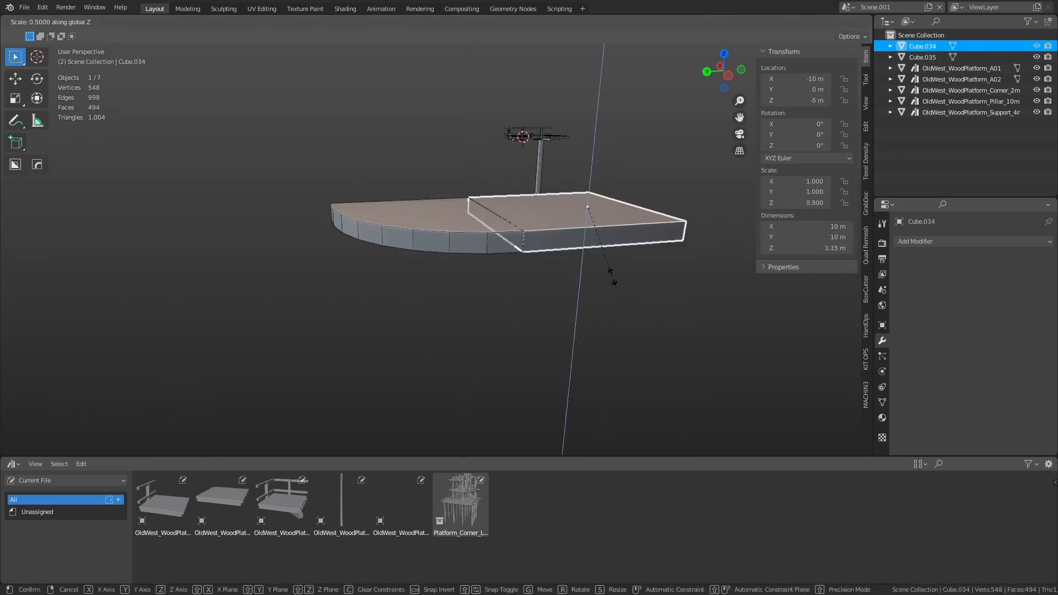
{"action": "left_click", "coordinate": [611, 276]}
{"action": "key", "text": "Tab"}
Step: In the left orthographic view, move both blocks -4 m along Y and -5 m along Z
{"action": "left_click", "coordinate": [513, 249]}
{"action": "key", "text": "ctrl+KP_3"}
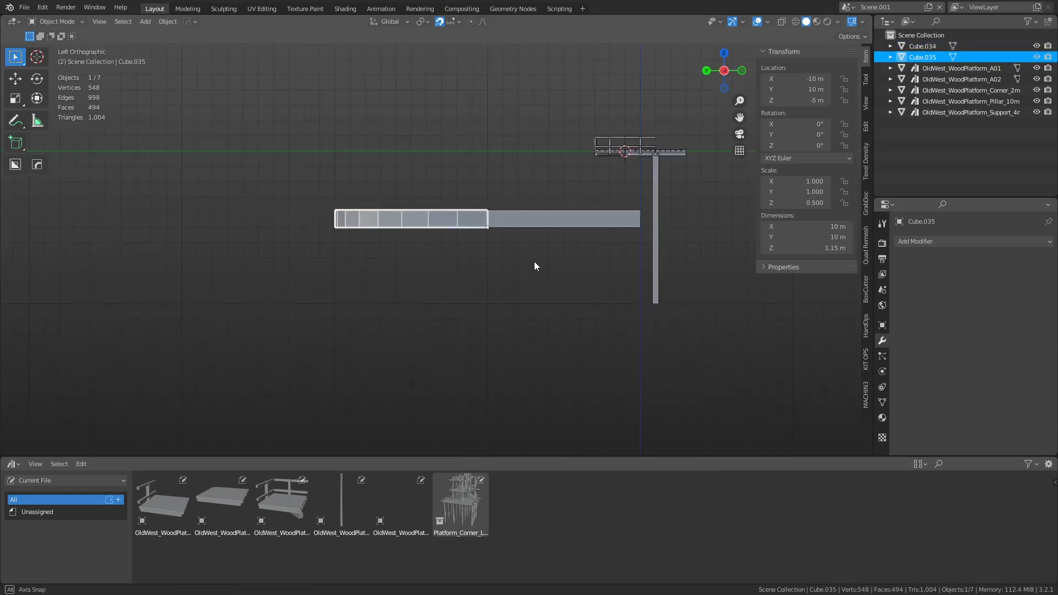
{"action": "left_click_drag", "start_coordinate": [551, 226], "coordinate": [610, 303]}
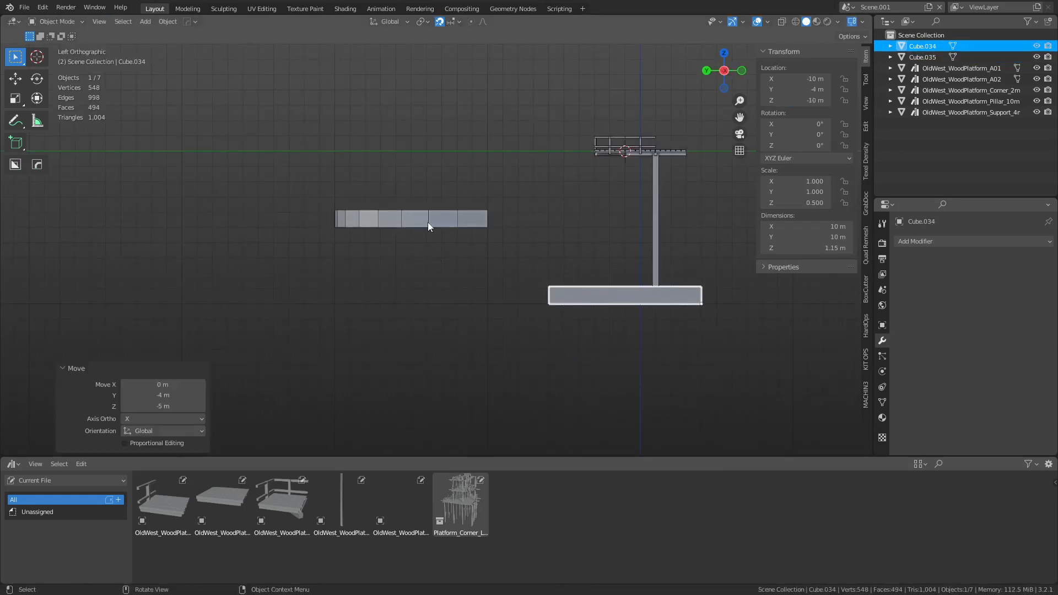
{"action": "left_click_drag", "start_coordinate": [427, 222], "coordinate": [498, 303]}
Step: In top view, move the square block to X 10 m, Y 0 m and the quarter-round block to X 0 m, Y 0 m
{"action": "middle_click_drag", "start_coordinate": [498, 303], "coordinate": [550, 352]}
{"action": "scroll", "coordinate": [550, 357], "scroll_direction": "down", "scroll_amount": 4}
{"action": "left_click_drag", "start_coordinate": [551, 280], "coordinate": [521, 131]}
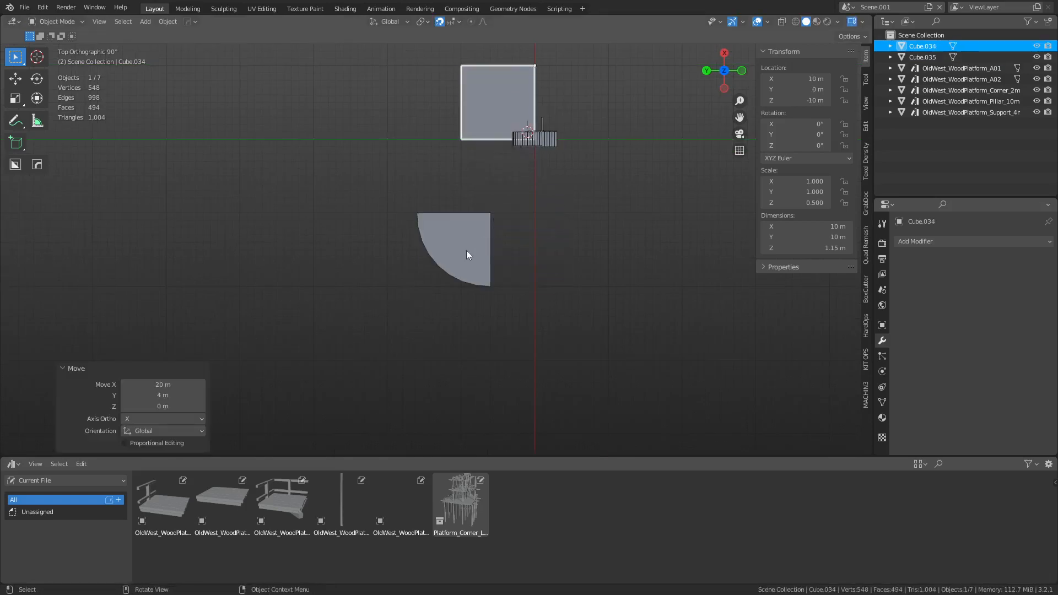
{"action": "left_click_drag", "start_coordinate": [466, 250], "coordinate": [509, 176]}
Step: Duplicate the quarter-round block in place and rotate the copy to Z 90° to form a half circle
{"action": "key", "text": "shift+d"}
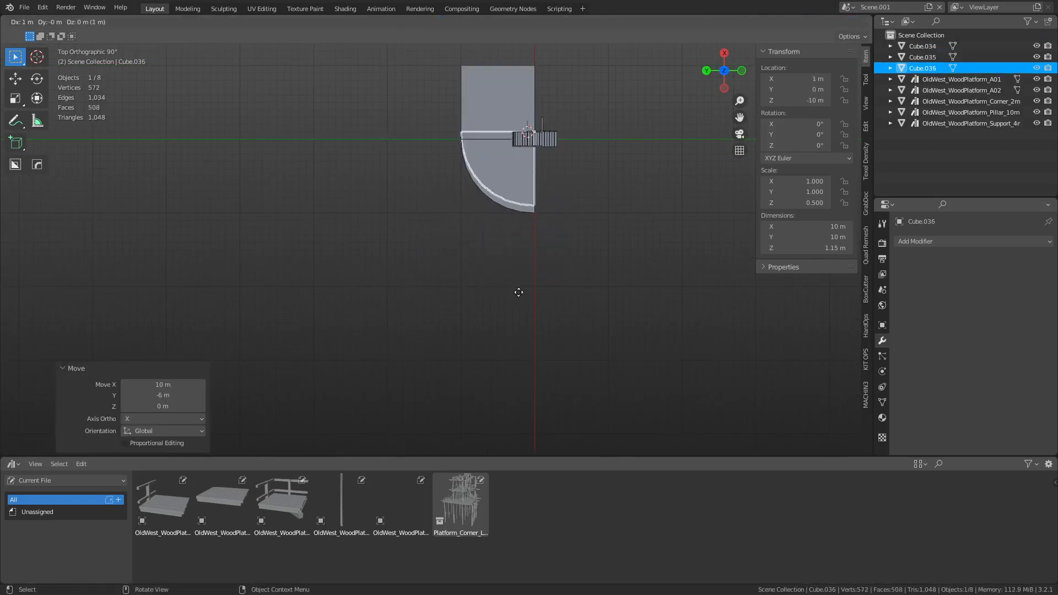
{"action": "right_click", "coordinate": [541, 274]}
{"action": "key", "text": "r"}
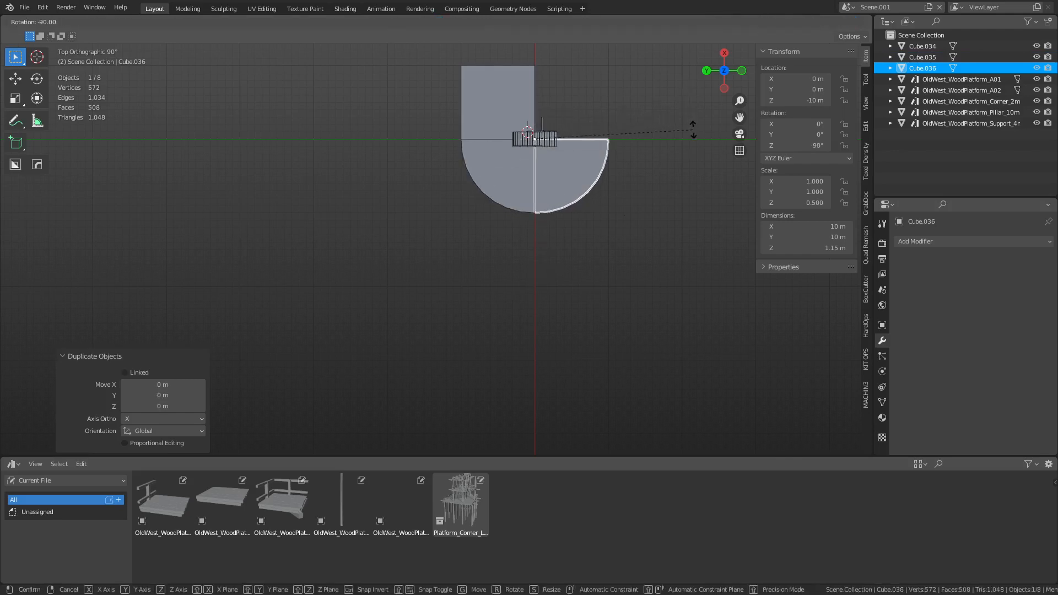
{"action": "left_click", "coordinate": [515, 124]}
Step: Duplicate the square block and place the copy at X 10 m, Y -10 m to complete the four-piece base
{"action": "key", "text": "shift+d"}
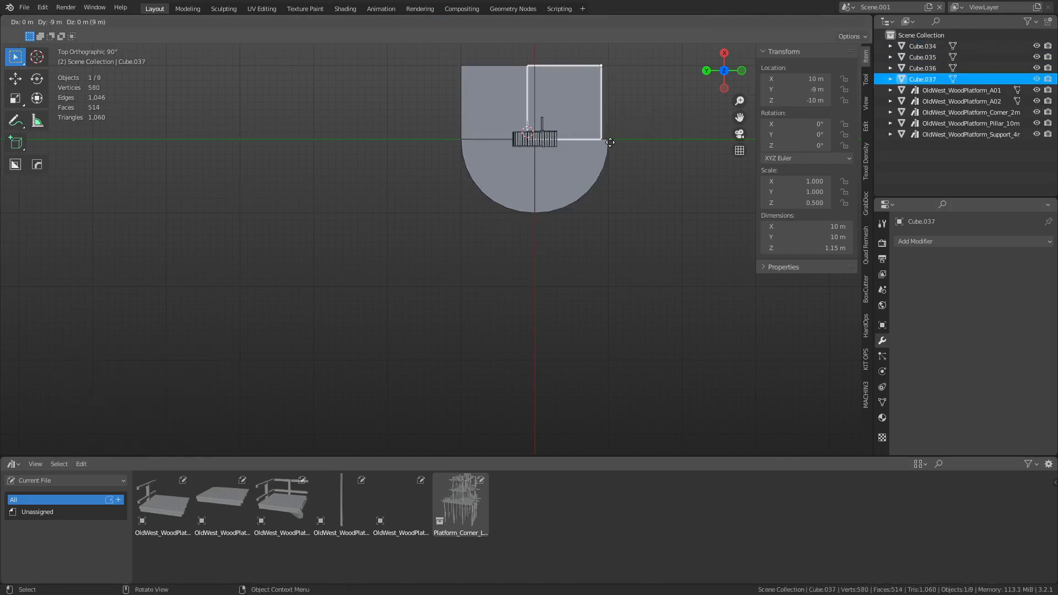
{"action": "left_click", "coordinate": [609, 142]}
{"action": "key", "text": "Tab"}
{"action": "right_click", "coordinate": [609, 142]}
{"action": "key", "text": "g"}
{"action": "left_click", "coordinate": [617, 143]}
{"action": "key", "text": "Tab"}
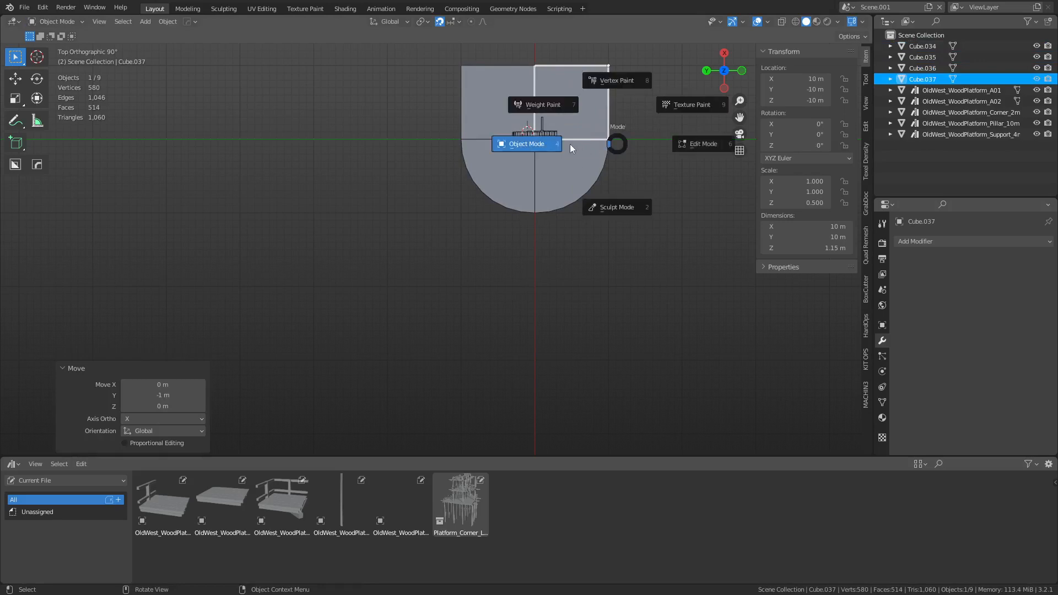
{"action": "left_click", "coordinate": [570, 144]}
{"action": "left_click", "coordinate": [623, 253]}
{"action": "middle_click_drag", "start_coordinate": [623, 254], "coordinate": [542, 199]}
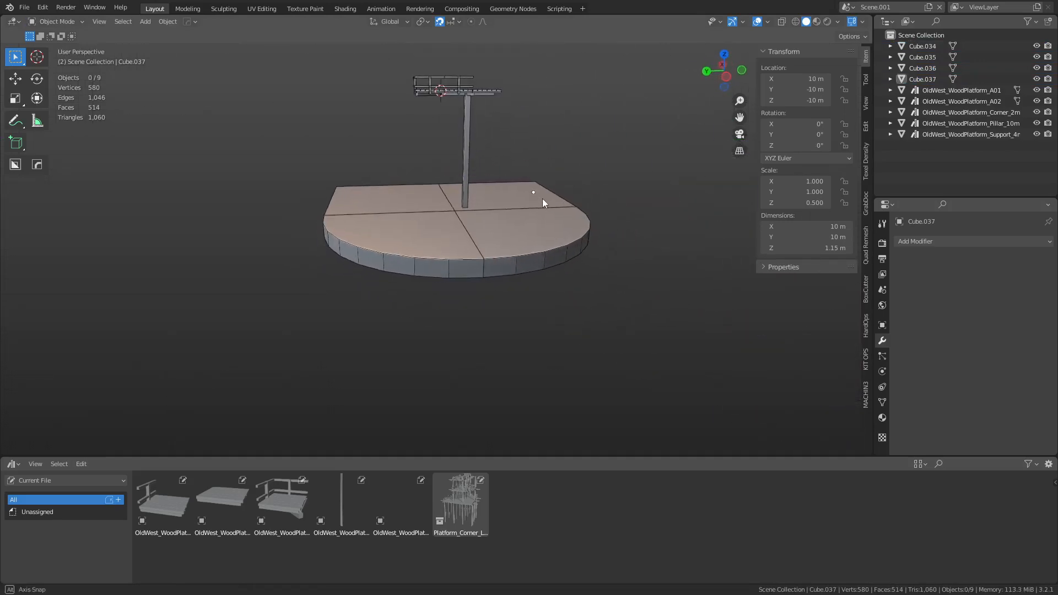
Step: Switch to Scene.003 and frame the assembled platform instances
{"action": "left_click", "coordinate": [846, 7]}
{"action": "left_click", "coordinate": [860, 56]}
{"action": "scroll", "coordinate": [533, 180], "scroll_direction": "down", "scroll_amount": 7}
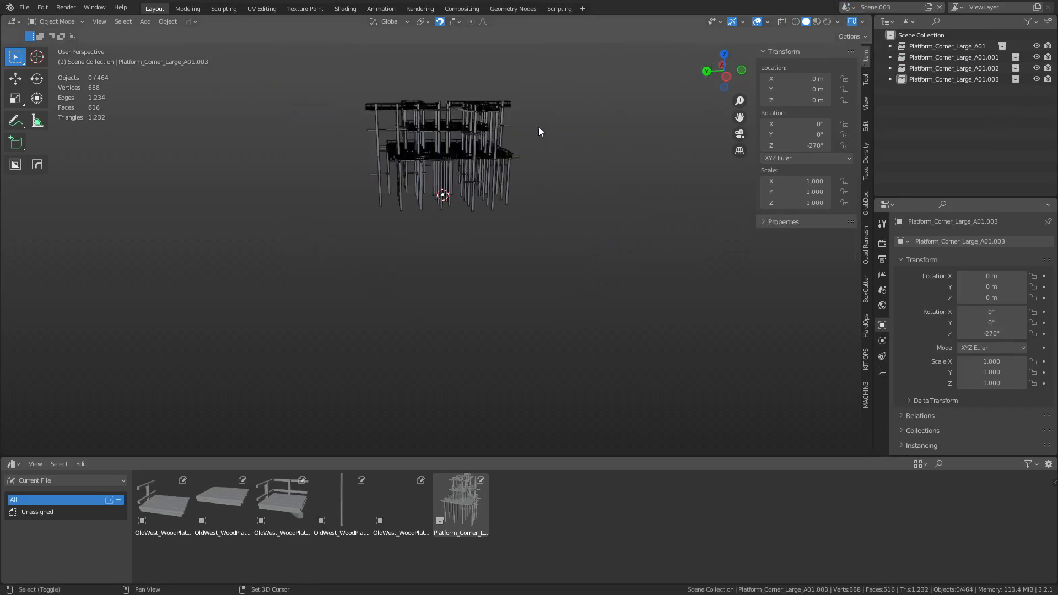
Step: Examine the four assembled platform instances in Scene.003 from several angles, including the lower deck's plank layout
{"action": "middle_click_drag", "start_coordinate": [538, 127], "coordinate": [534, 204], "text": "shift"}
{"action": "scroll", "coordinate": [445, 267], "scroll_direction": "up", "scroll_amount": 8}
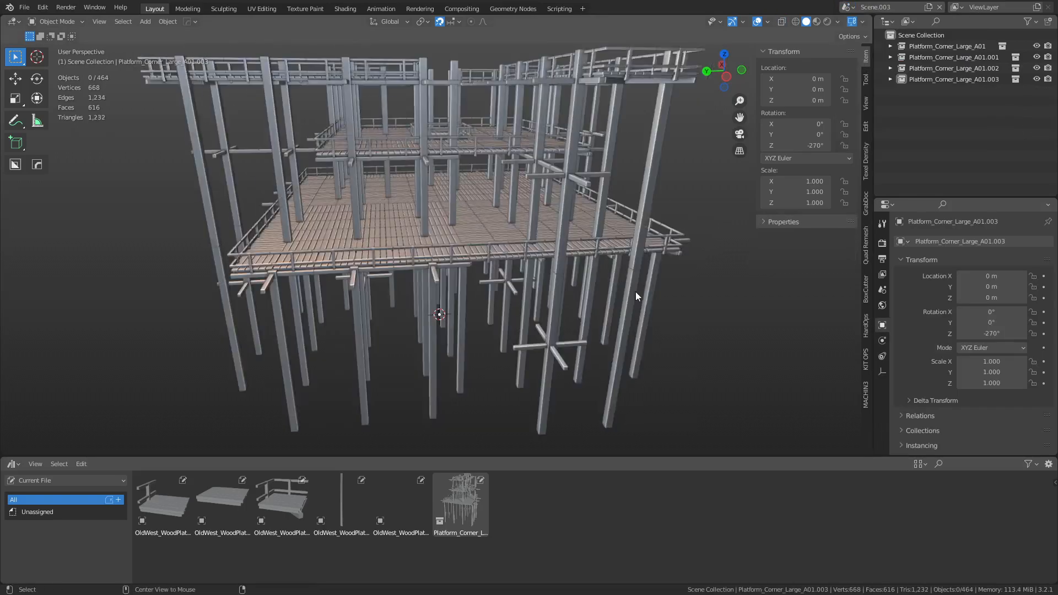
{"action": "middle_click_drag", "start_coordinate": [625, 287], "coordinate": [517, 208]}
{"action": "key", "text": "grave"}
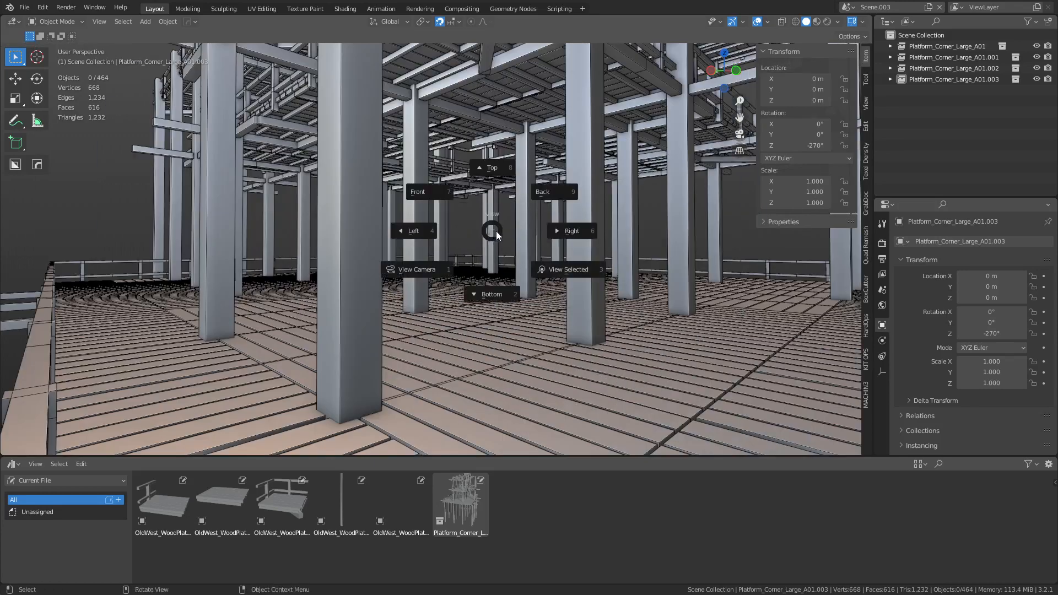
{"action": "key", "text": "Escape"}
{"action": "scroll", "coordinate": [497, 240], "scroll_direction": "down", "scroll_amount": 8}
{"action": "mouse_move", "coordinate": [413, 262]}
{"action": "middle_mouse_down"}
{"action": "mouse_move", "coordinate": [379, 220]}
{"action": "mouse_move", "coordinate": [308, 230]}
{"action": "mouse_move", "coordinate": [418, 272]}
{"action": "middle_mouse_up"}
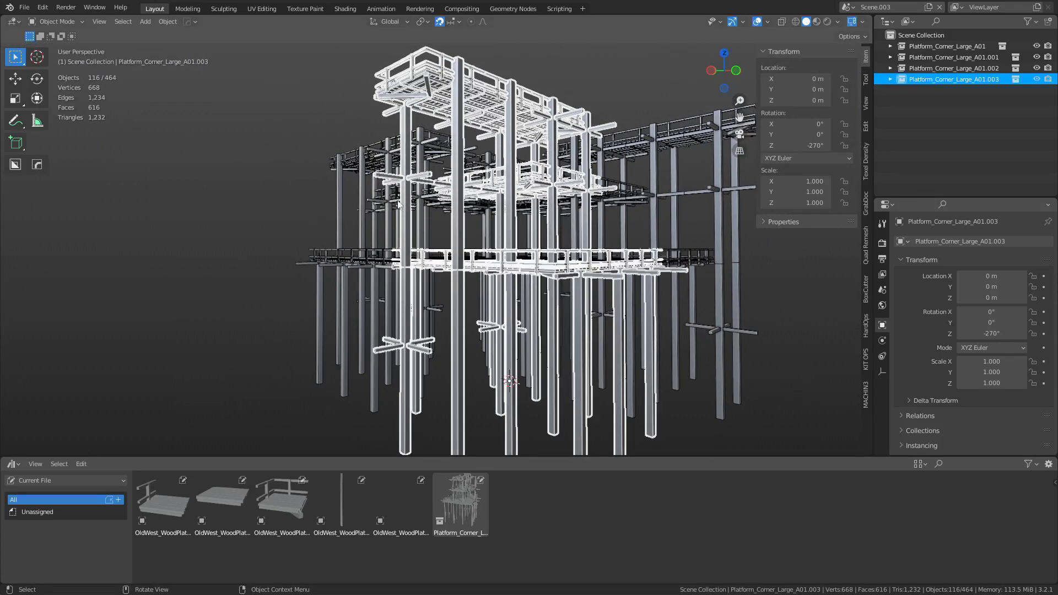
{"action": "left_click", "coordinate": [207, 273]}
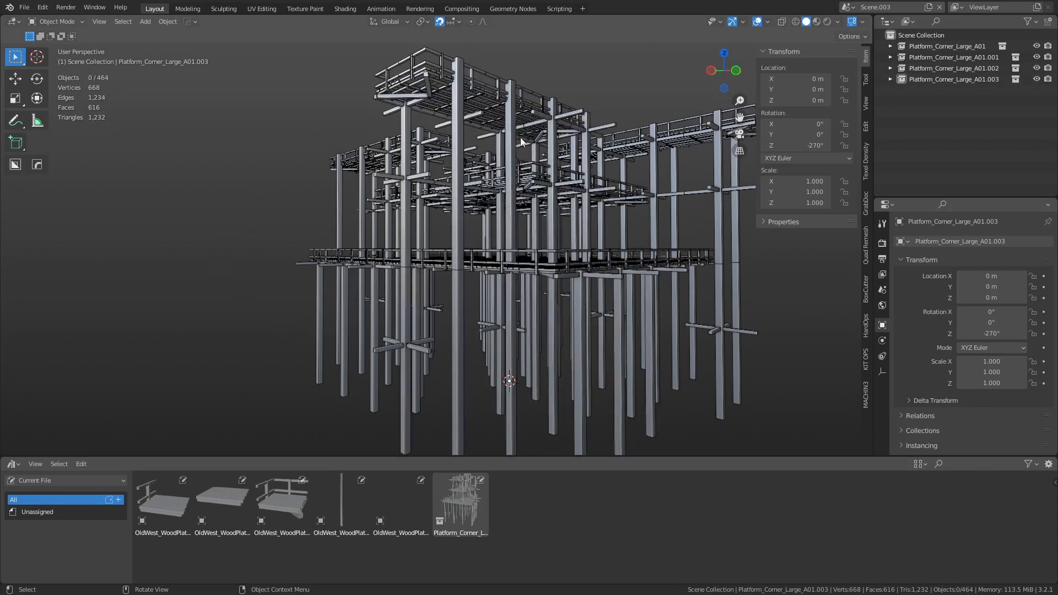
{"action": "middle_click_drag", "start_coordinate": [522, 139], "coordinate": [435, 215]}
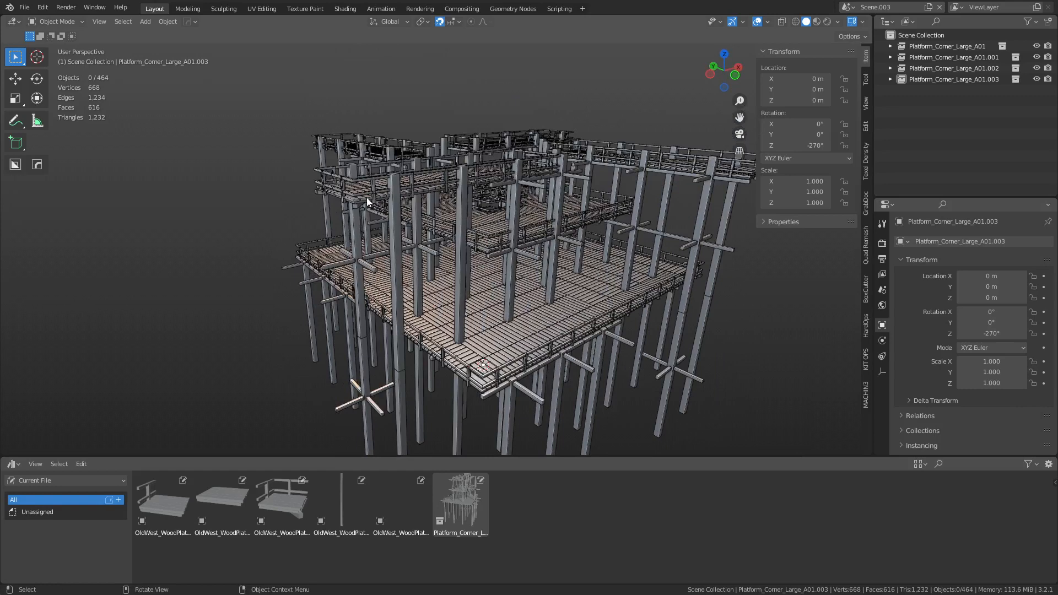
{"action": "middle_click_drag", "start_coordinate": [365, 198], "coordinate": [405, 205]}
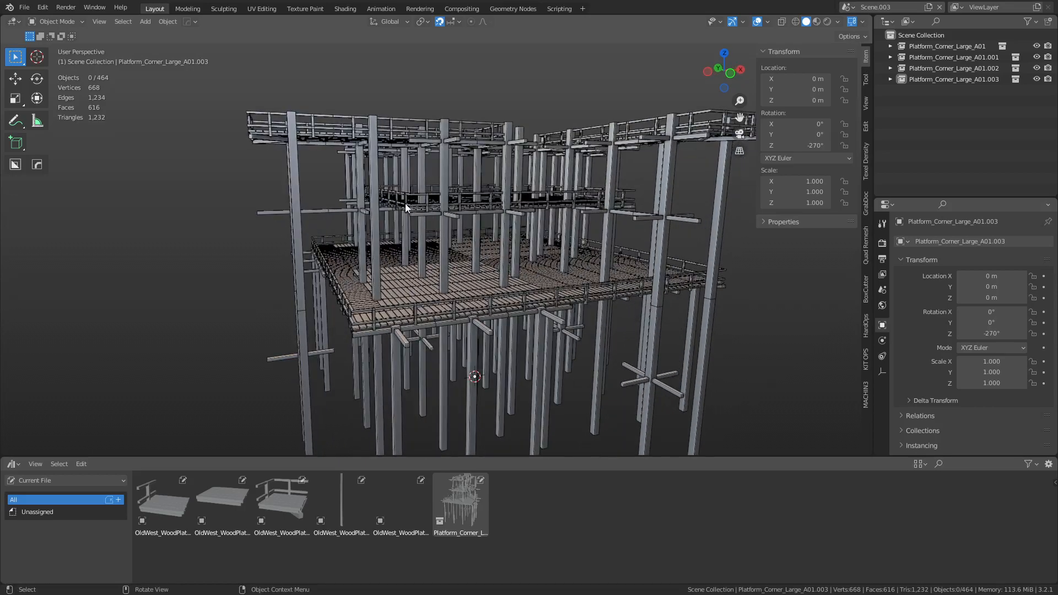
{"action": "middle_click_drag", "start_coordinate": [517, 206], "coordinate": [613, 292]}
{"action": "scroll", "coordinate": [581, 312], "scroll_direction": "up", "scroll_amount": 6}
{"action": "left_click", "coordinate": [517, 380]}
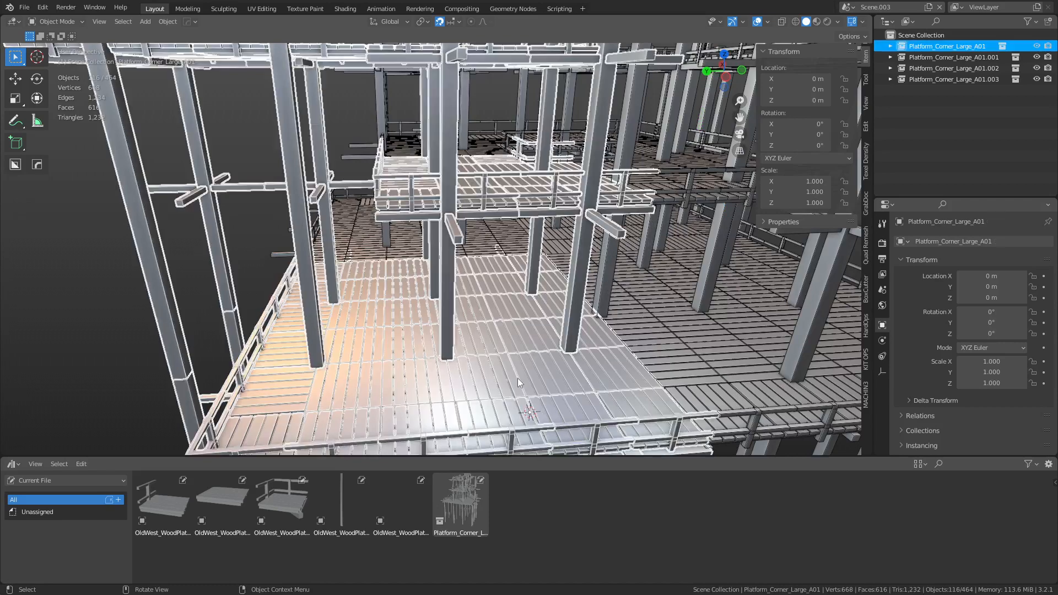
{"action": "middle_click_drag", "start_coordinate": [558, 362], "coordinate": [508, 306], "text": "shift"}
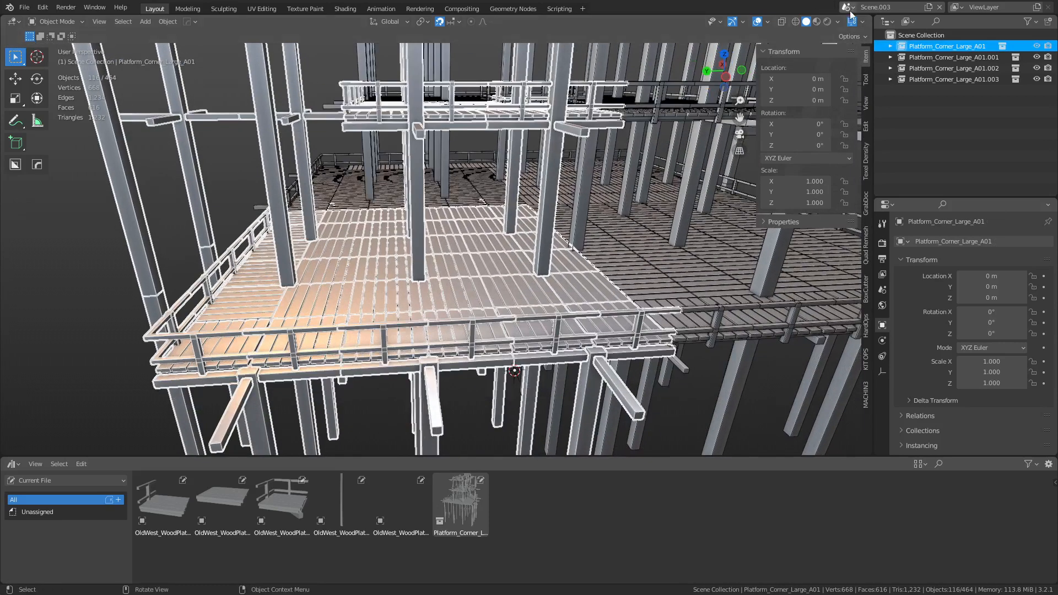
Step: In Scene.002, rotate a lower-deck plank tile 90° about Z and move it 2 m along Y into its gap
{"action": "left_click", "coordinate": [848, 7]}
{"action": "left_click", "coordinate": [870, 40]}
{"action": "left_click", "coordinate": [450, 303]}
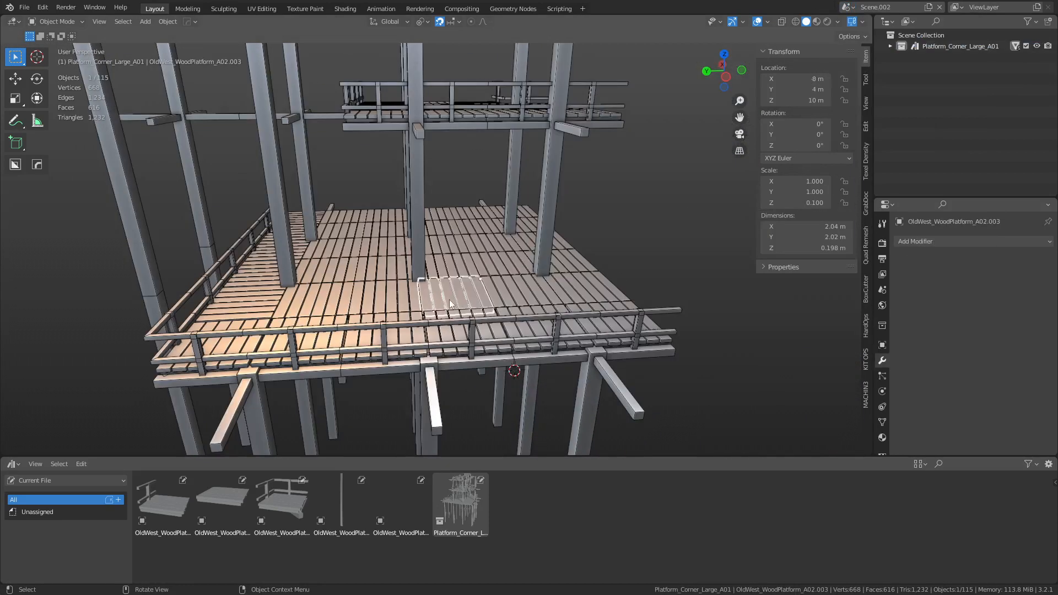
{"action": "key", "text": "r"}
{"action": "key", "text": "z"}
{"action": "right_click", "coordinate": [616, 182]}
{"action": "key", "text": "r"}
{"action": "key", "text": "z"}
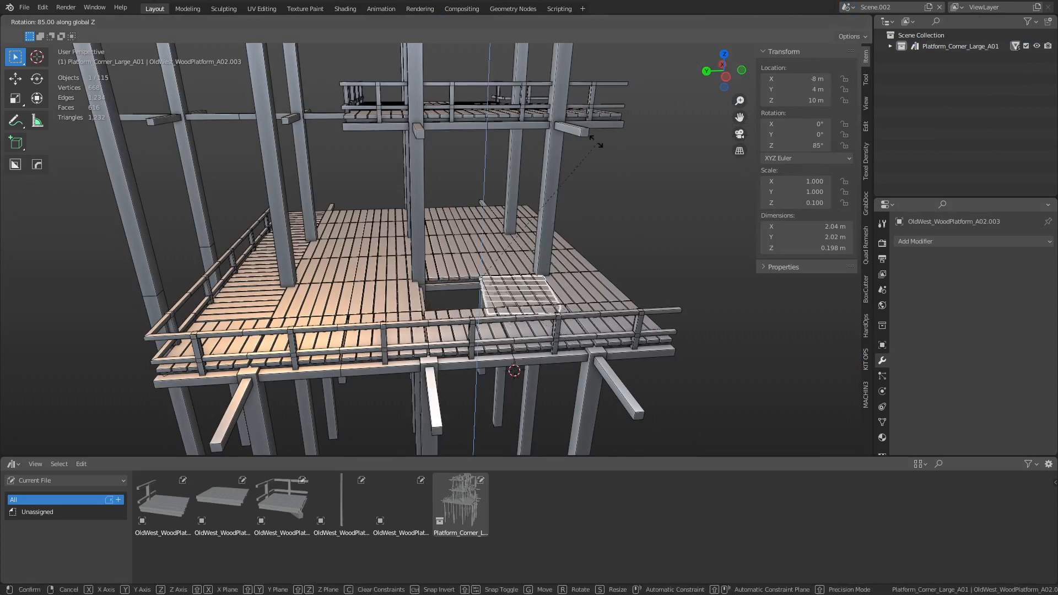
{"action": "left_click", "coordinate": [584, 136]}
{"action": "key", "text": "g"}
{"action": "key", "text": "shift+z"}
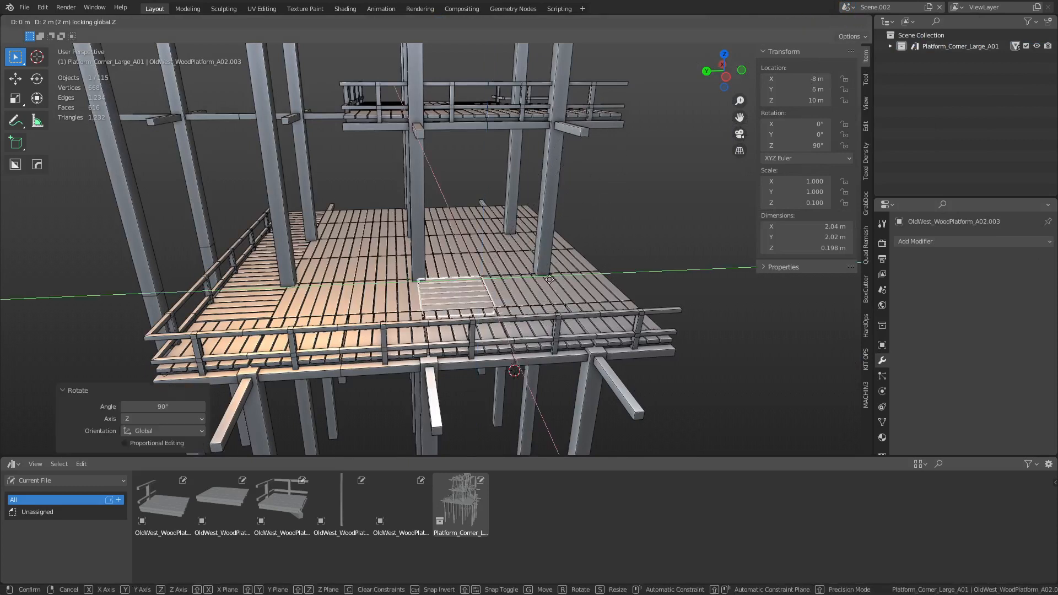
{"action": "left_click", "coordinate": [548, 281]}
Step: Rotate a second lower-deck plank tile 90° about Z and move it to Y 8 m to refill its gap
{"action": "left_click", "coordinate": [380, 267]}
{"action": "key", "text": "r"}
{"action": "key", "text": "z"}
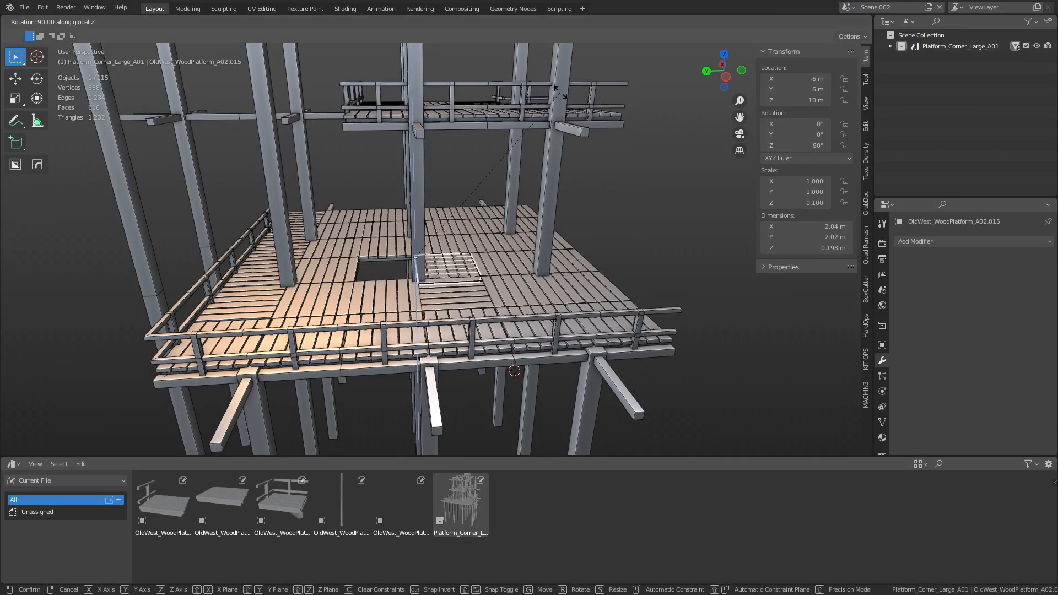
{"action": "left_click", "coordinate": [555, 94]}
{"action": "key", "text": "g"}
{"action": "key", "text": "shift+z"}
{"action": "key", "text": "x"}
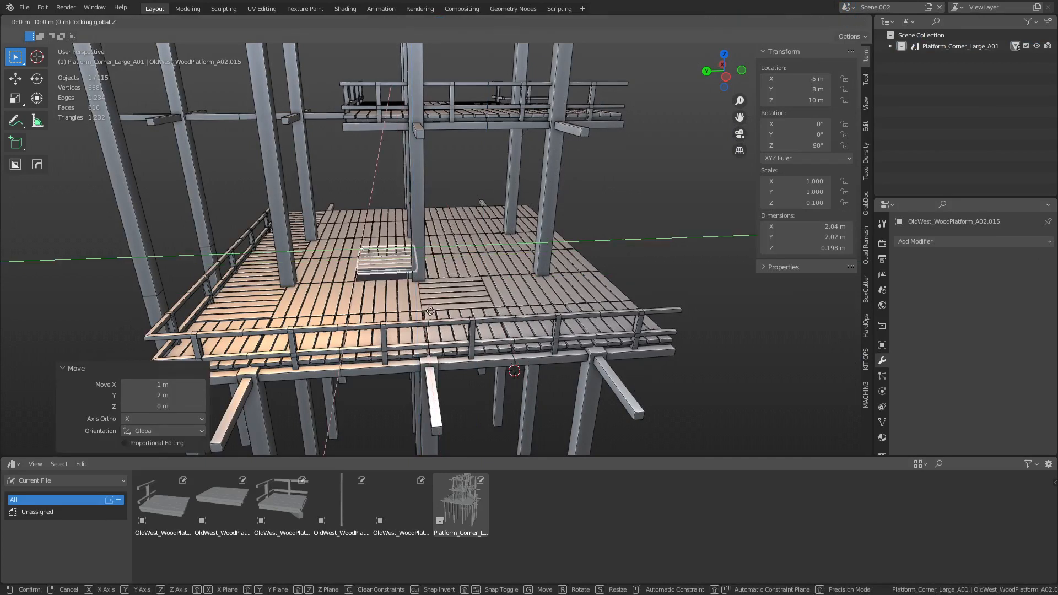
{"action": "left_click", "coordinate": [462, 220]}
Step: Rotate a third deck tile to Z -90° and move it to X -6 m, Y 2 m
{"action": "left_click", "coordinate": [462, 219]}
{"action": "key", "text": "r"}
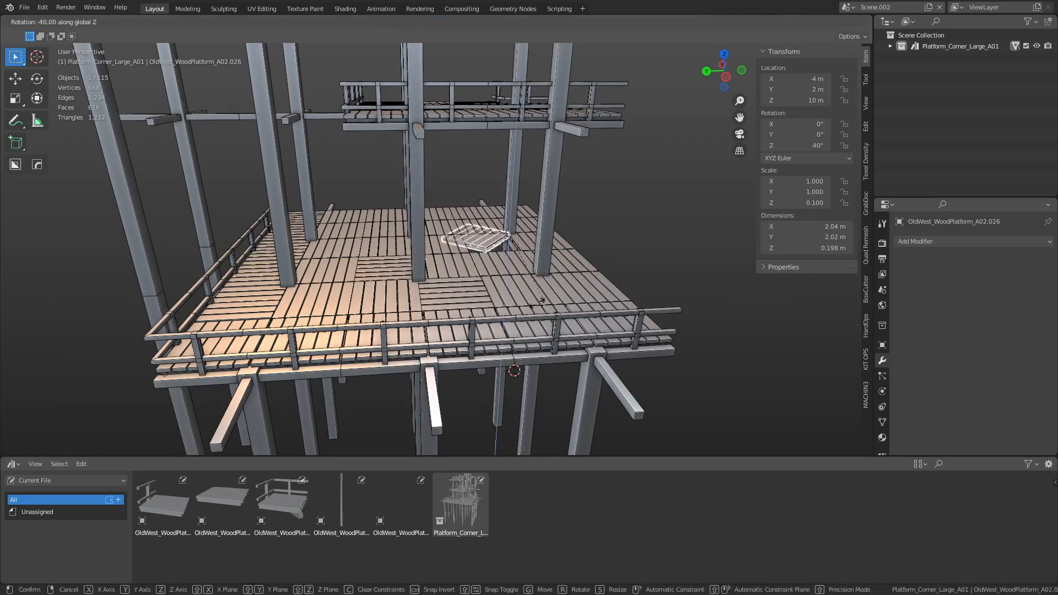
{"action": "key", "text": "z"}
{"action": "left_click", "coordinate": [473, 312]}
{"action": "key", "text": "g"}
{"action": "key", "text": "shift+z"}
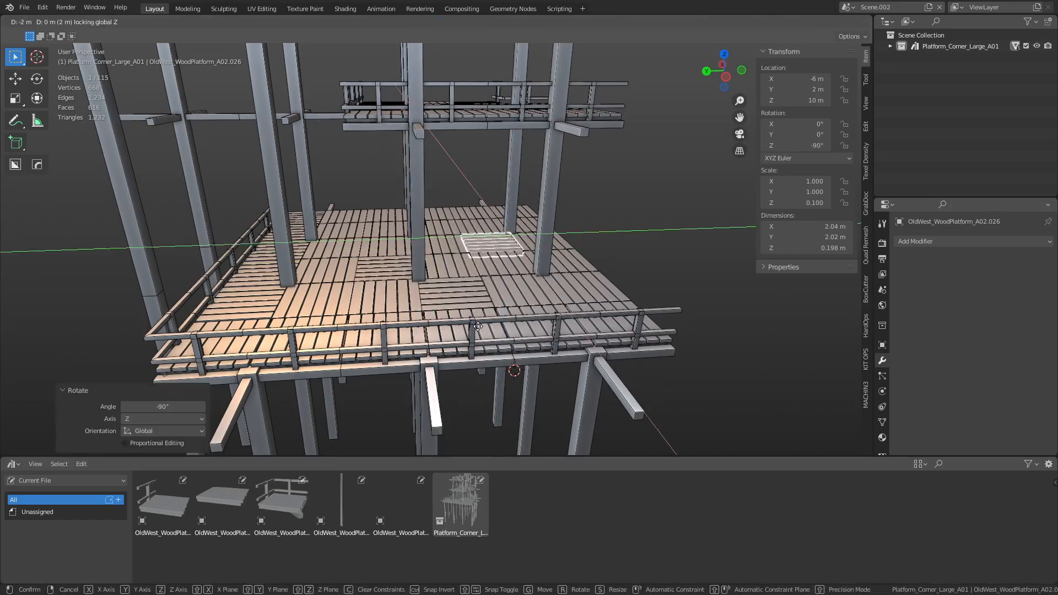
{"action": "left_click", "coordinate": [479, 326]}
{"action": "left_click", "coordinate": [639, 243]}
Step: Switch to Scene.003 and examine at walking height how the rotated tiles appear across the platform instances
{"action": "middle_click_drag", "start_coordinate": [594, 276], "coordinate": [544, 288]}
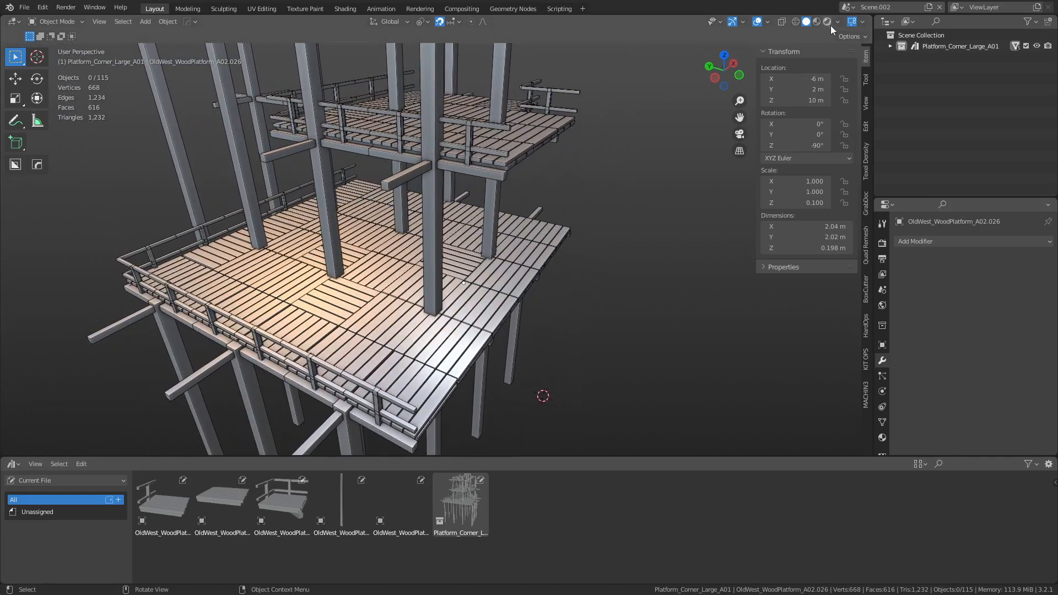
{"action": "left_click", "coordinate": [847, 7]}
{"action": "left_click", "coordinate": [914, 56]}
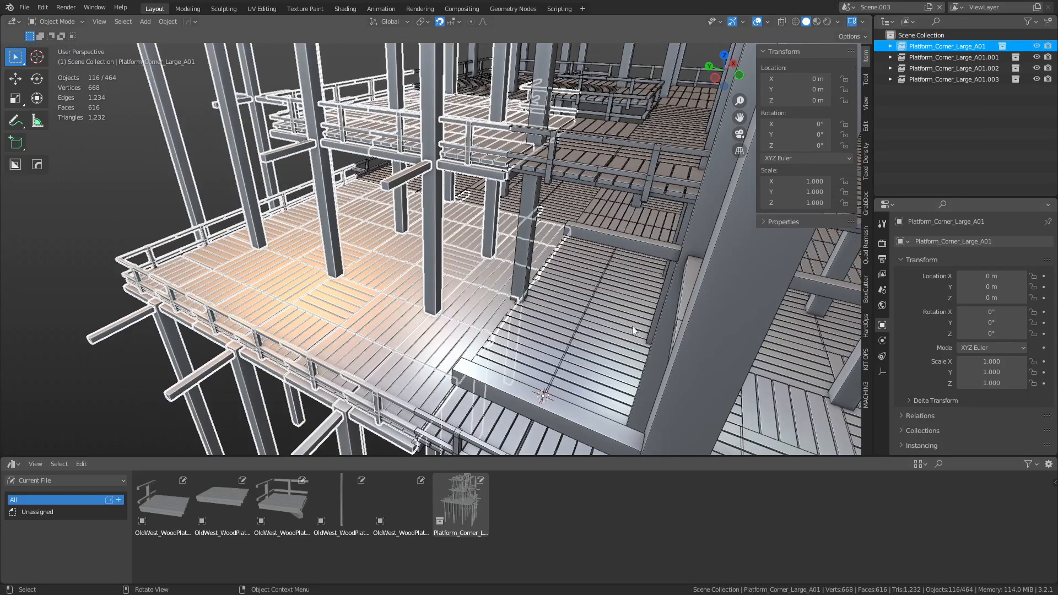
{"action": "left_click", "coordinate": [143, 193]}
{"action": "scroll", "coordinate": [144, 194], "scroll_direction": "down", "scroll_amount": 5}
{"action": "middle_click_drag", "start_coordinate": [306, 230], "coordinate": [583, 329]}
{"action": "scroll", "coordinate": [512, 331], "scroll_direction": "up", "scroll_amount": 5}
{"action": "key", "text": "shift+grave"}
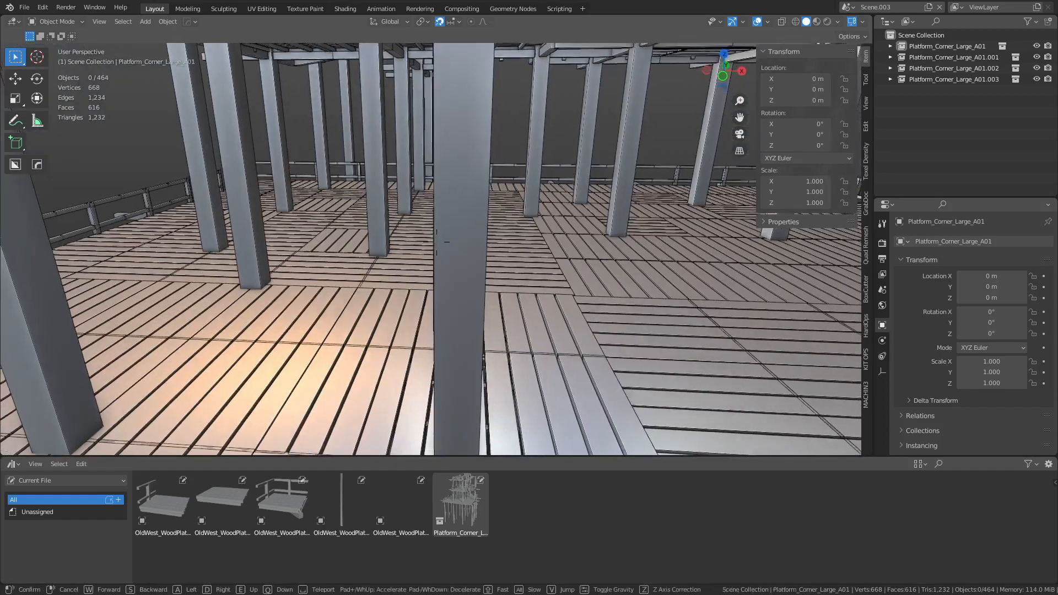
{"action": "key", "text": "a"}
{"action": "key", "text": "w"}
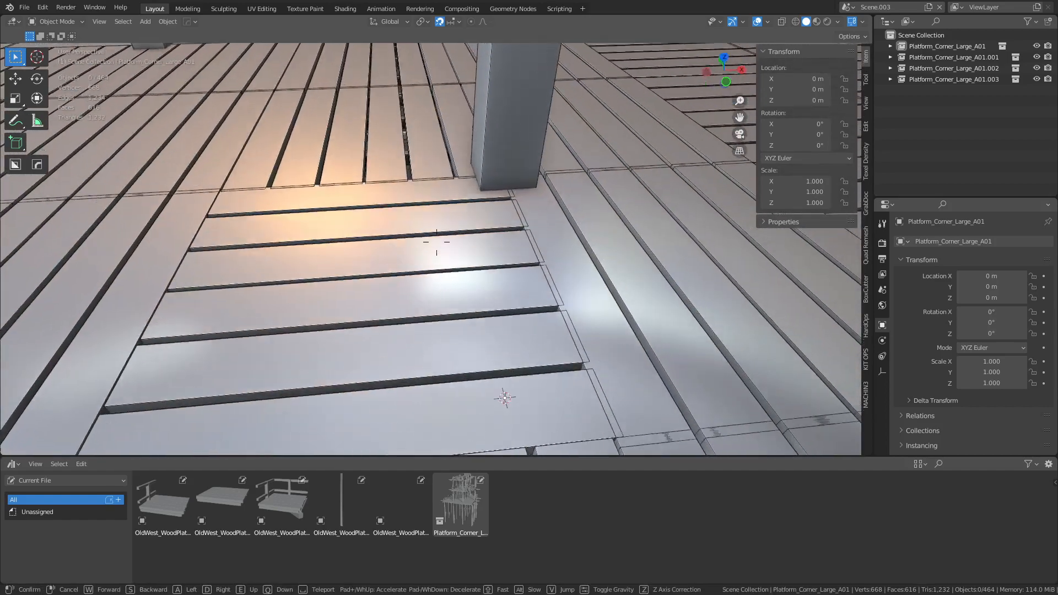
{"action": "left_click", "coordinate": [448, 246]}
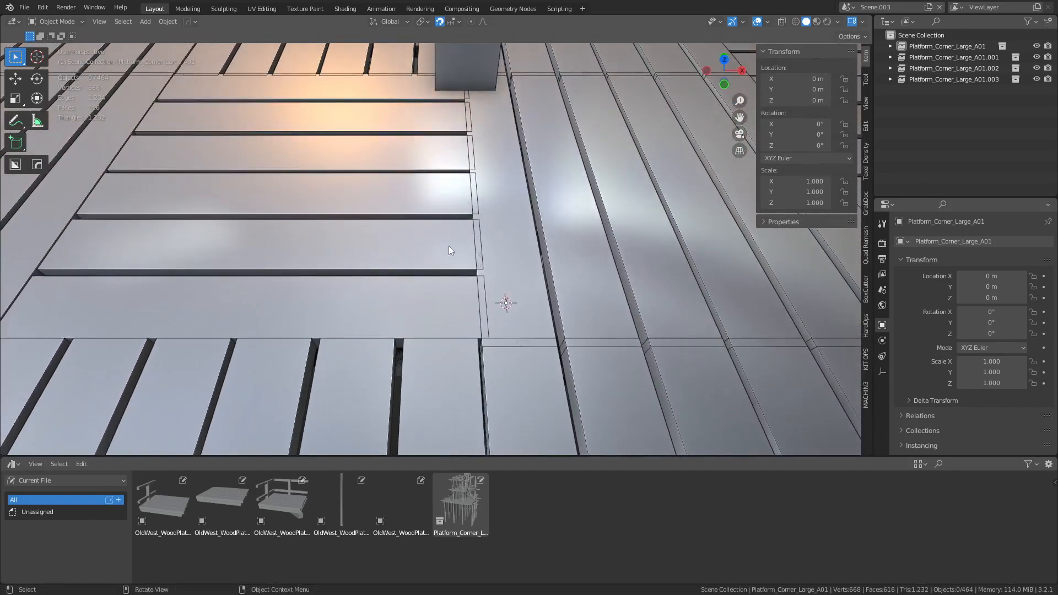
Step: Examine the seams between the rotated deck tiles and neighbouring planks, and select the platform instance they belong to
{"action": "key", "text": "shift+grave"}
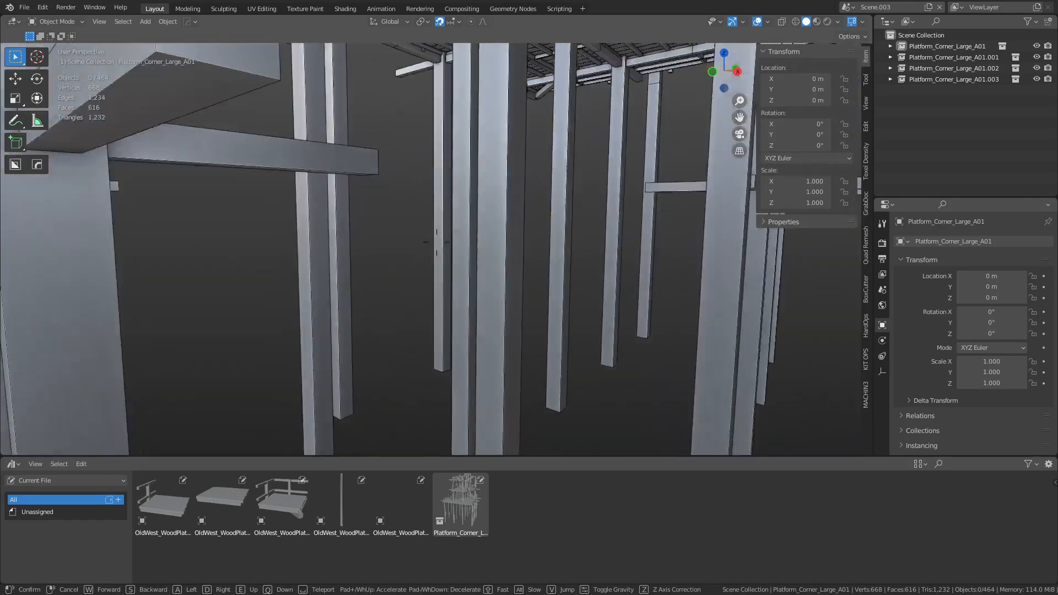
{"action": "left_click", "coordinate": [439, 260]}
{"action": "scroll", "coordinate": [439, 260], "scroll_direction": "down", "scroll_amount": 6}
{"action": "scroll", "coordinate": [419, 309], "scroll_direction": "up", "scroll_amount": 3}
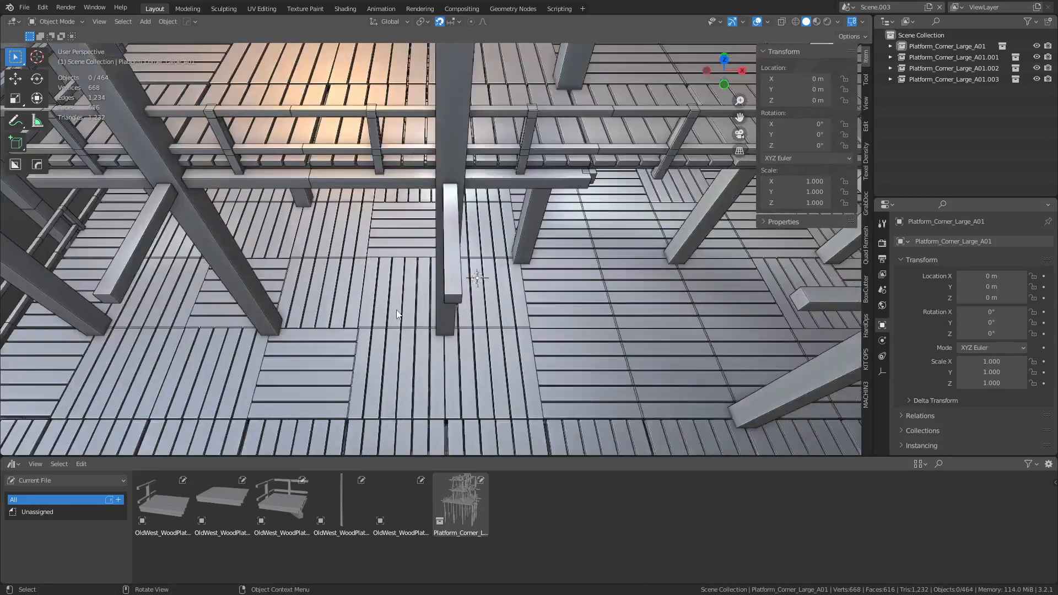
{"action": "scroll", "coordinate": [393, 244], "scroll_direction": "up", "scroll_amount": 3}
{"action": "middle_click_drag", "start_coordinate": [398, 312], "coordinate": [430, 290], "text": "shift"}
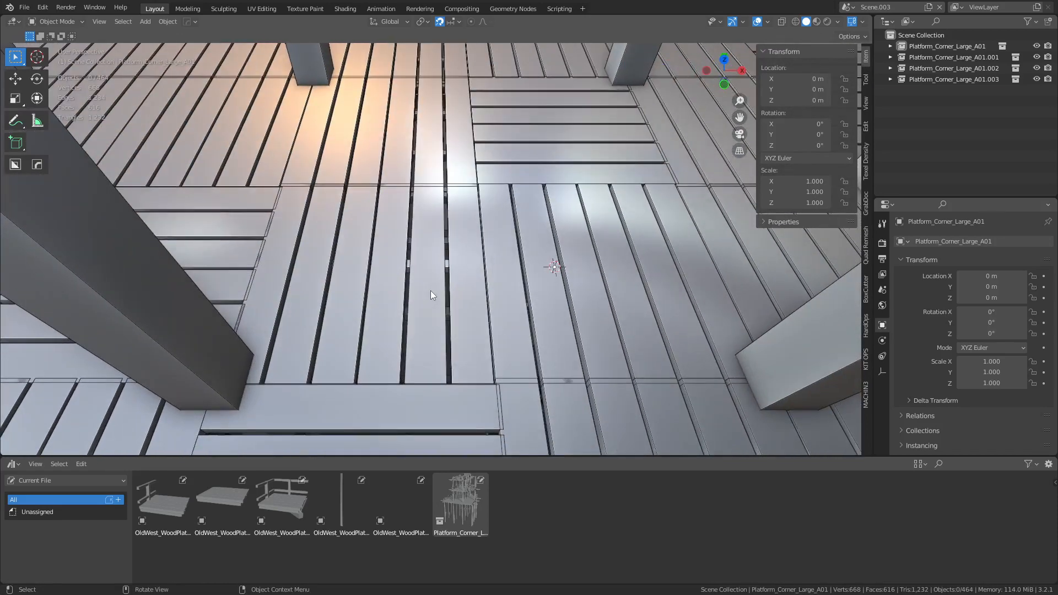
{"action": "left_click", "coordinate": [430, 290]}
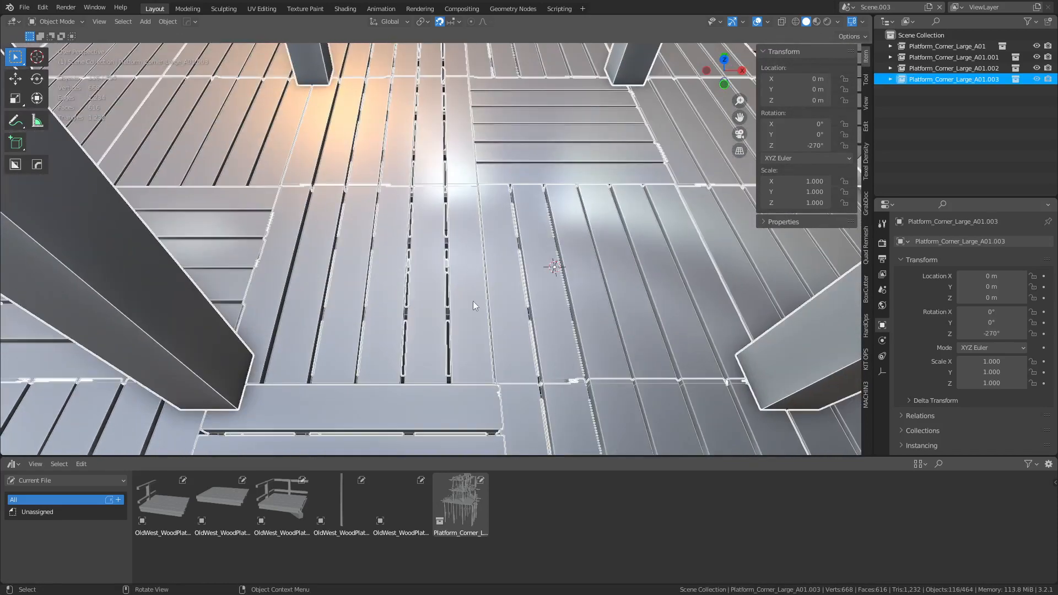
{"action": "key", "text": "KP_Decimal"}
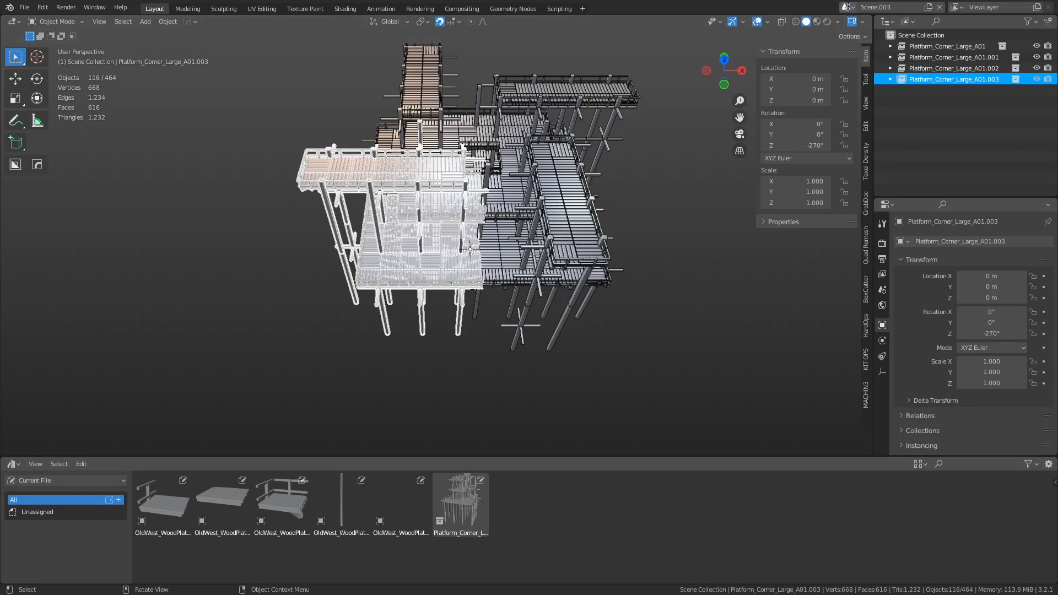
Step: Switch to Scene.002 and open the rotated tile at X -6 m, Y 2 m for mesh editing
{"action": "left_click", "coordinate": [848, 7]}
{"action": "left_click", "coordinate": [876, 41]}
{"action": "left_click", "coordinate": [426, 175]}
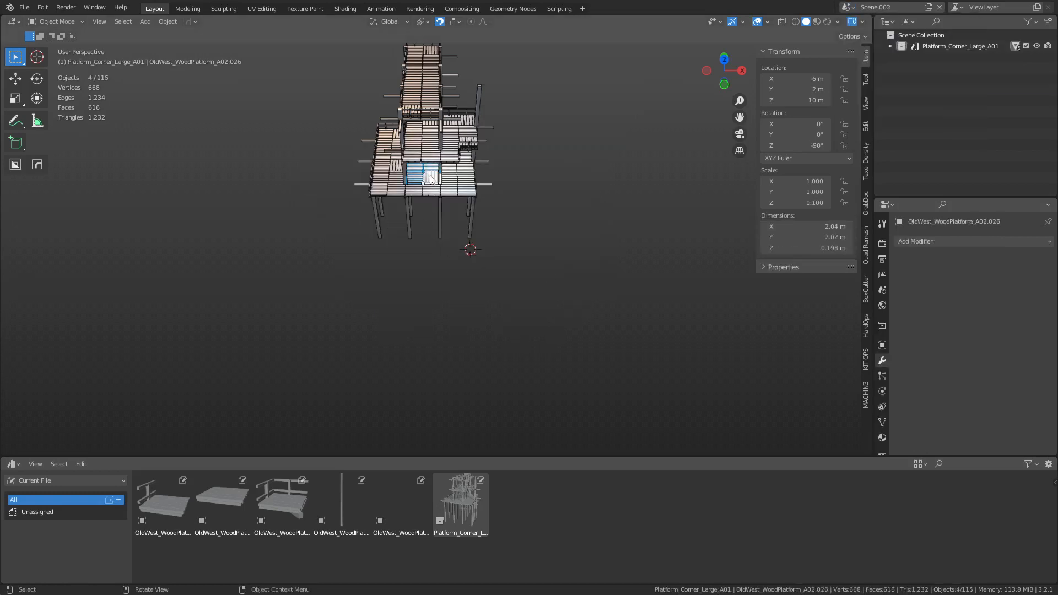
{"action": "key", "text": "grave"}
{"action": "left_click", "coordinate": [467, 220]}
{"action": "key", "text": "Tab"}
{"action": "left_click", "coordinate": [530, 217]}
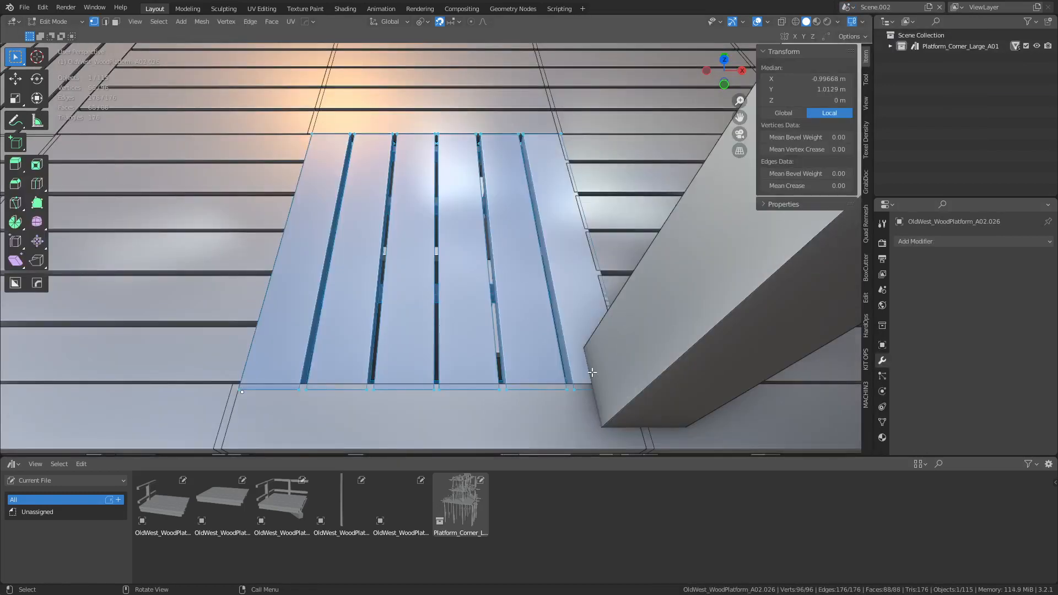
{"action": "middle_click_drag", "start_coordinate": [530, 218], "coordinate": [629, 400]}
Step: Scale the tile's mesh to 0.972 along Y and about 1.01 along X, and return to Object Mode
{"action": "key", "text": "s"}
{"action": "key", "text": "y"}
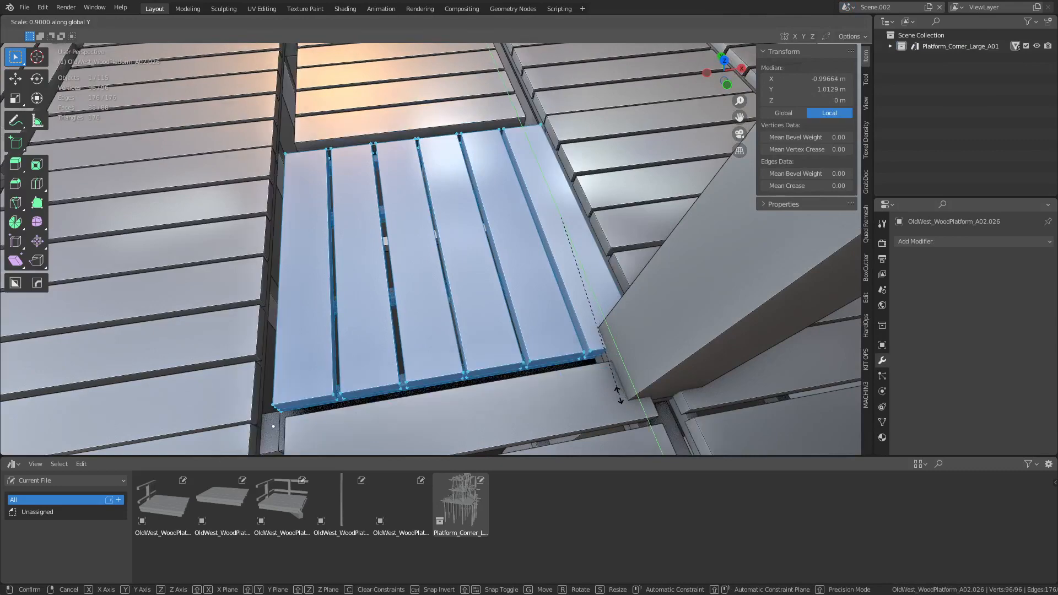
{"action": "left_click", "coordinate": [662, 53]}
{"action": "key", "text": "s"}
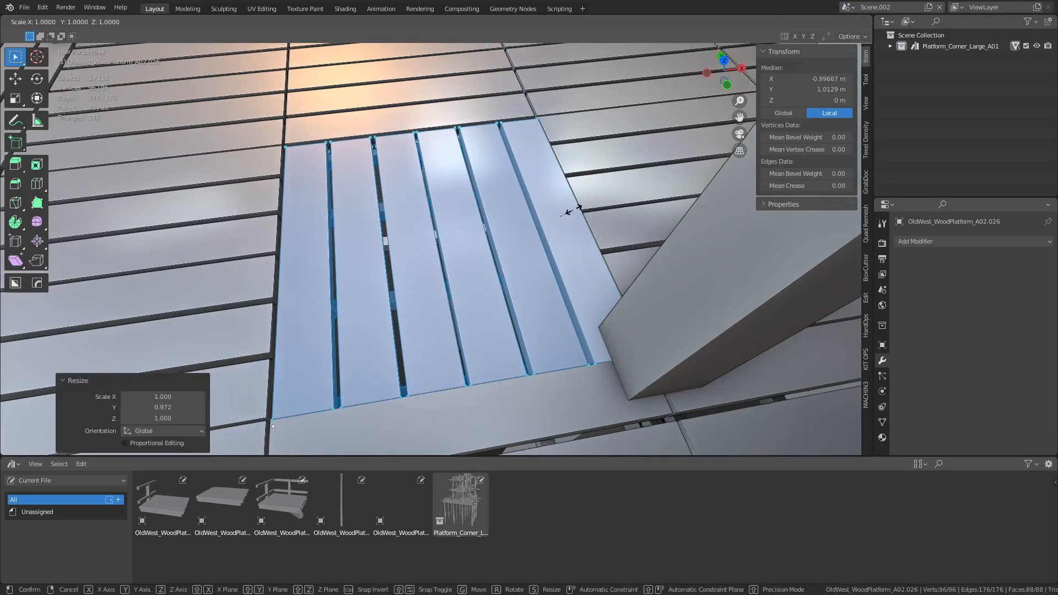
{"action": "key", "text": "x"}
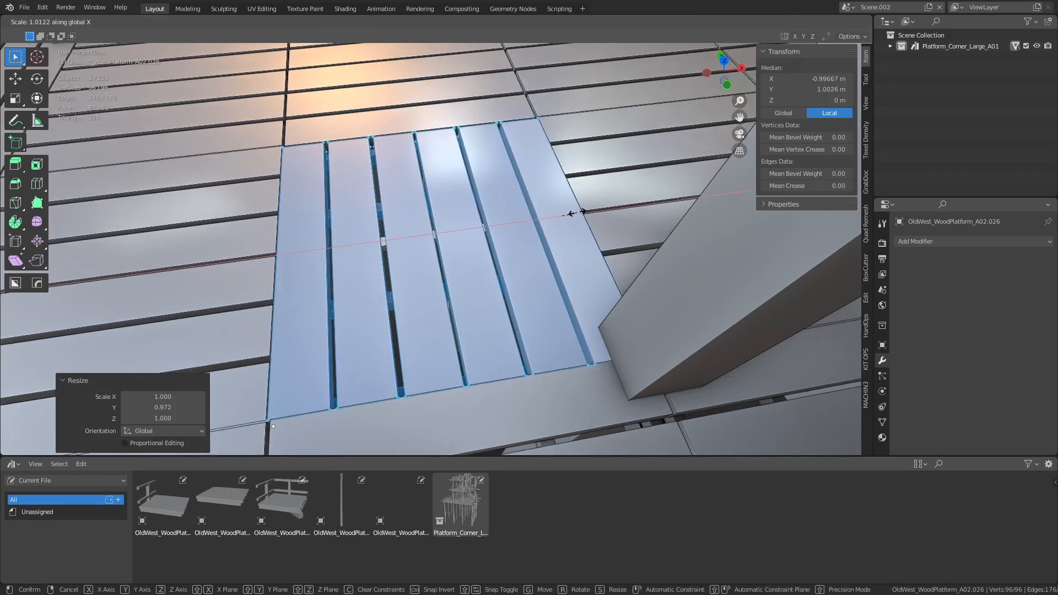
{"action": "left_click", "coordinate": [576, 213]}
{"action": "key", "text": "ctrl+Tab"}
{"action": "left_click", "coordinate": [517, 217]}
{"action": "scroll", "coordinate": [516, 217], "scroll_direction": "down", "scroll_amount": 9}
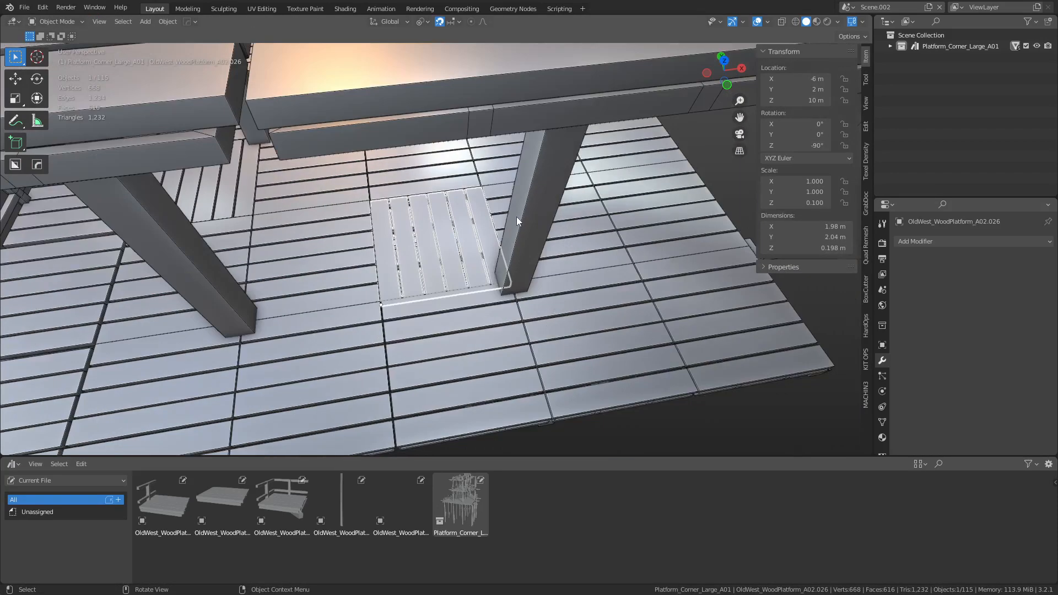
{"action": "left_click", "coordinate": [649, 310]}
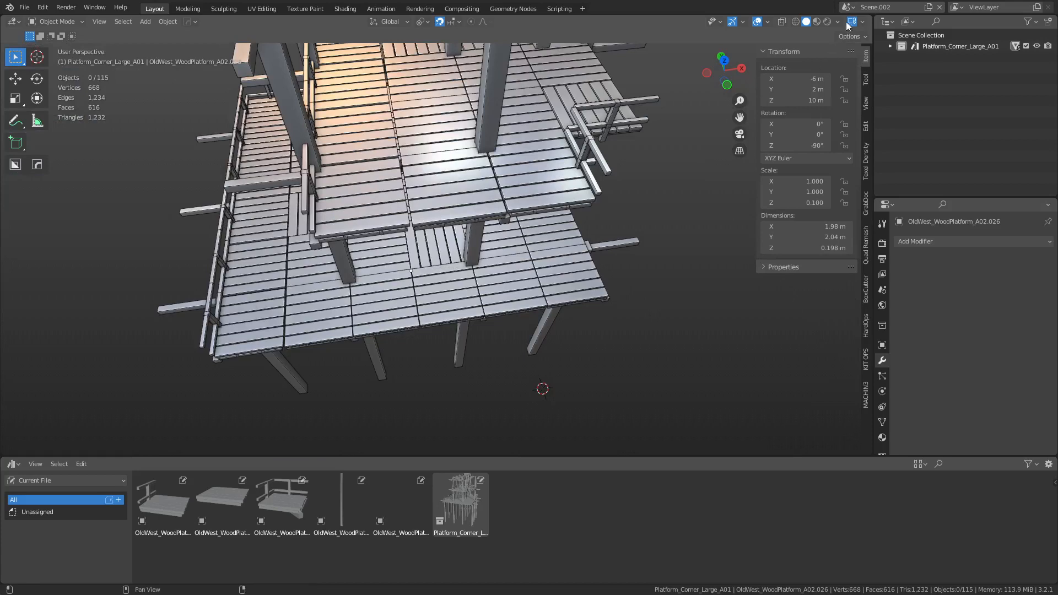
Step: Switch to Scene.003 and check how the resized tile looks in the platform instances
{"action": "scroll", "coordinate": [472, 230], "scroll_direction": "up", "scroll_amount": 5}
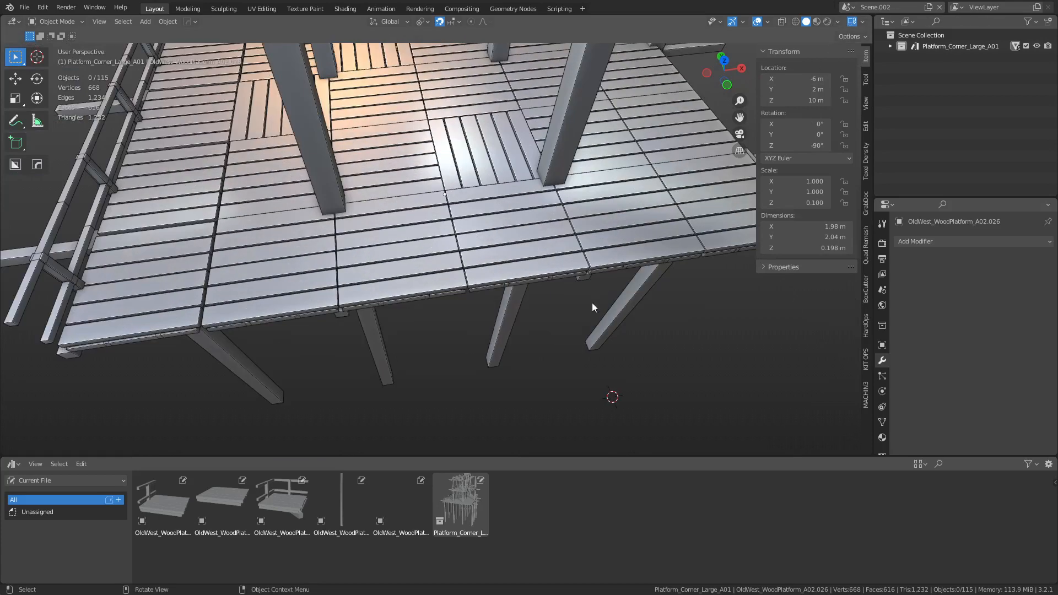
{"action": "key", "text": "ctrl+Tab"}
{"action": "left_click", "coordinate": [515, 316]}
{"action": "left_click", "coordinate": [846, 6]}
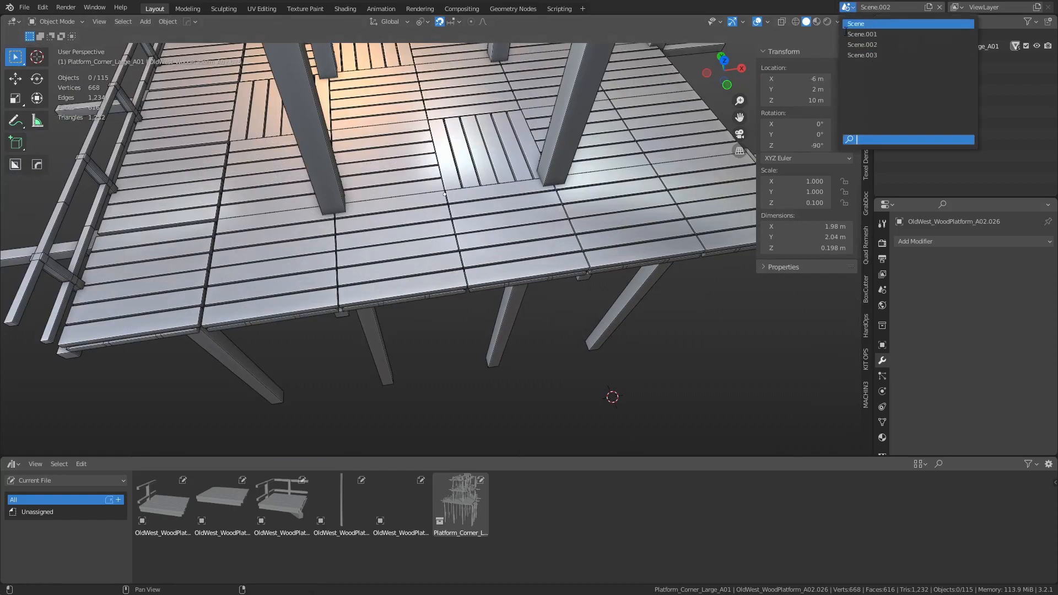
{"action": "left_click", "coordinate": [887, 53]}
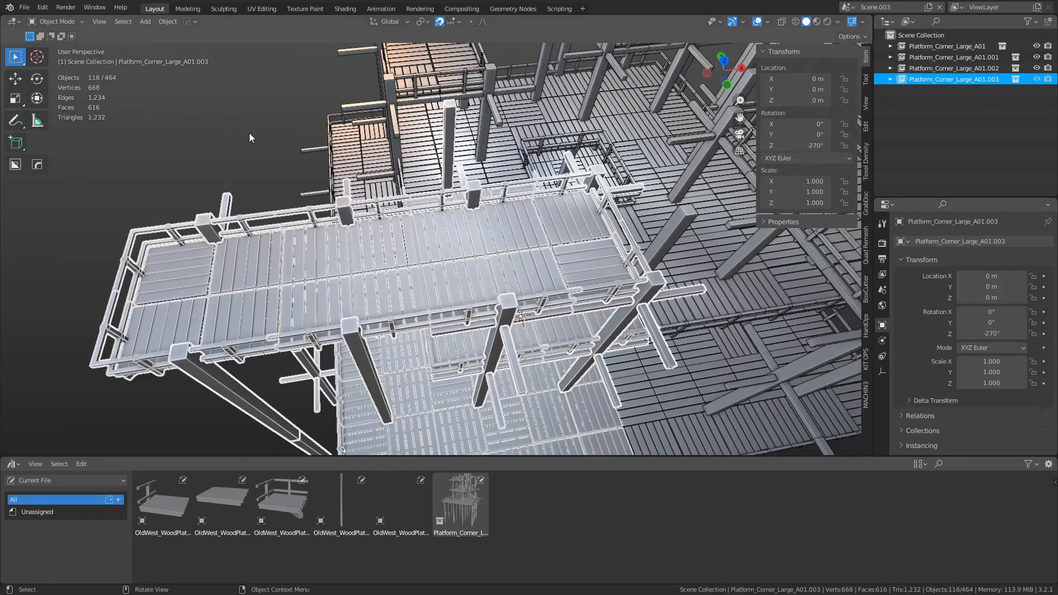
{"action": "left_click", "coordinate": [249, 133]}
{"action": "scroll", "coordinate": [516, 220], "scroll_direction": "up", "scroll_amount": 4}
{"action": "middle_click_drag", "start_coordinate": [537, 236], "coordinate": [524, 280]}
{"action": "left_click", "coordinate": [514, 277]}
{"action": "scroll", "coordinate": [487, 338], "scroll_direction": "down", "scroll_amount": 3}
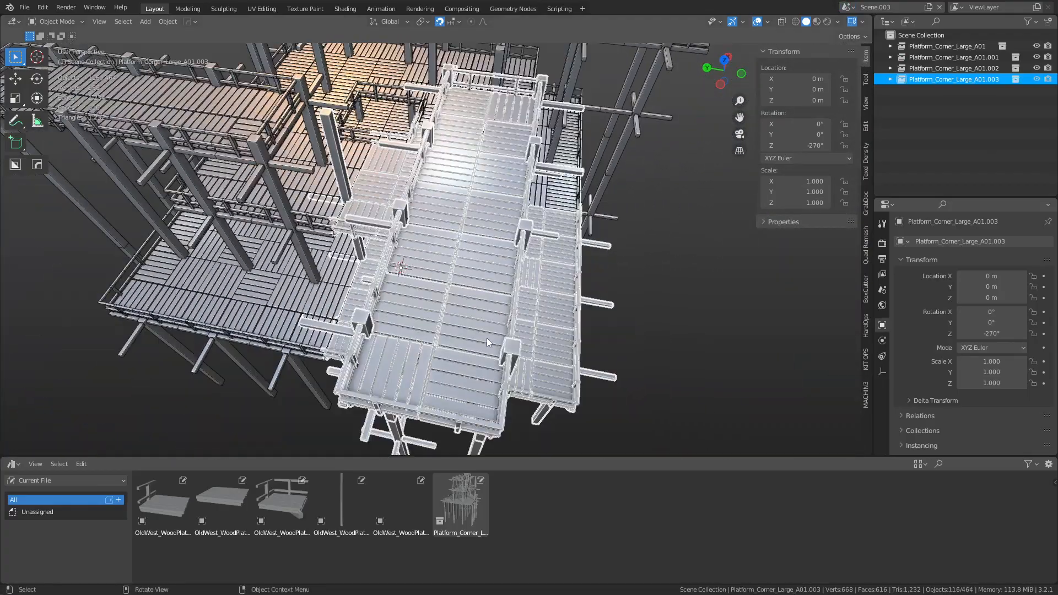
Step: Deselect the instance and examine the varied plank pattern across the whole platform assembly
{"action": "left_click", "coordinate": [686, 324]}
{"action": "middle_click_drag", "start_coordinate": [686, 324], "coordinate": [654, 290]}
{"action": "middle_click_drag", "start_coordinate": [522, 309], "coordinate": [496, 303]}
{"action": "scroll", "coordinate": [486, 273], "scroll_direction": "down", "scroll_amount": 5}
{"action": "scroll", "coordinate": [484, 273], "scroll_direction": "up", "scroll_amount": 2}
{"action": "middle_click_drag", "start_coordinate": [495, 303], "coordinate": [525, 315]}
{"action": "scroll", "coordinate": [510, 333], "scroll_direction": "down", "scroll_amount": 2}
{"action": "scroll", "coordinate": [521, 315], "scroll_direction": "up", "scroll_amount": 3}
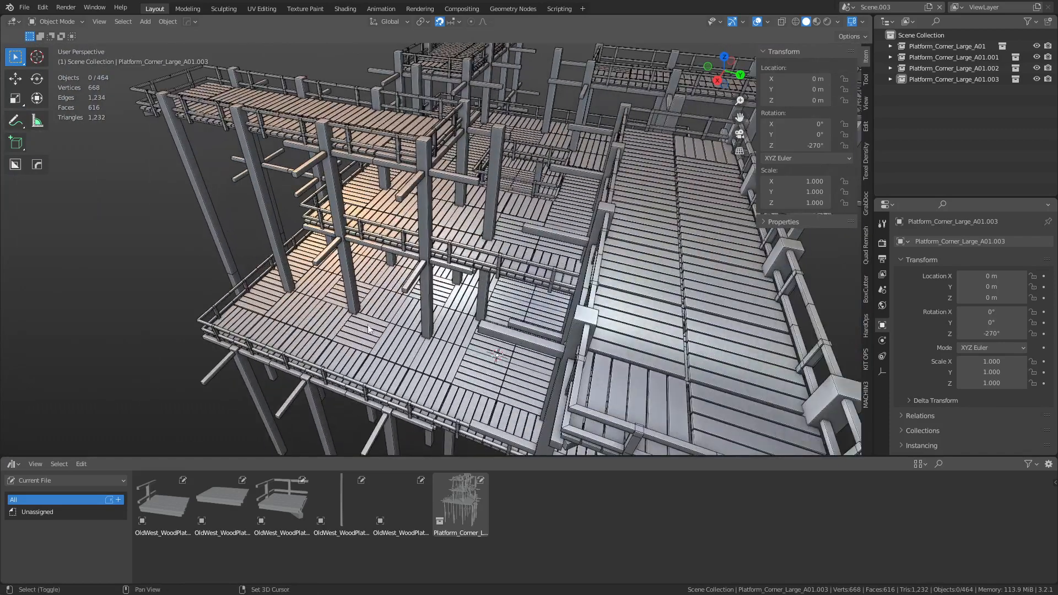